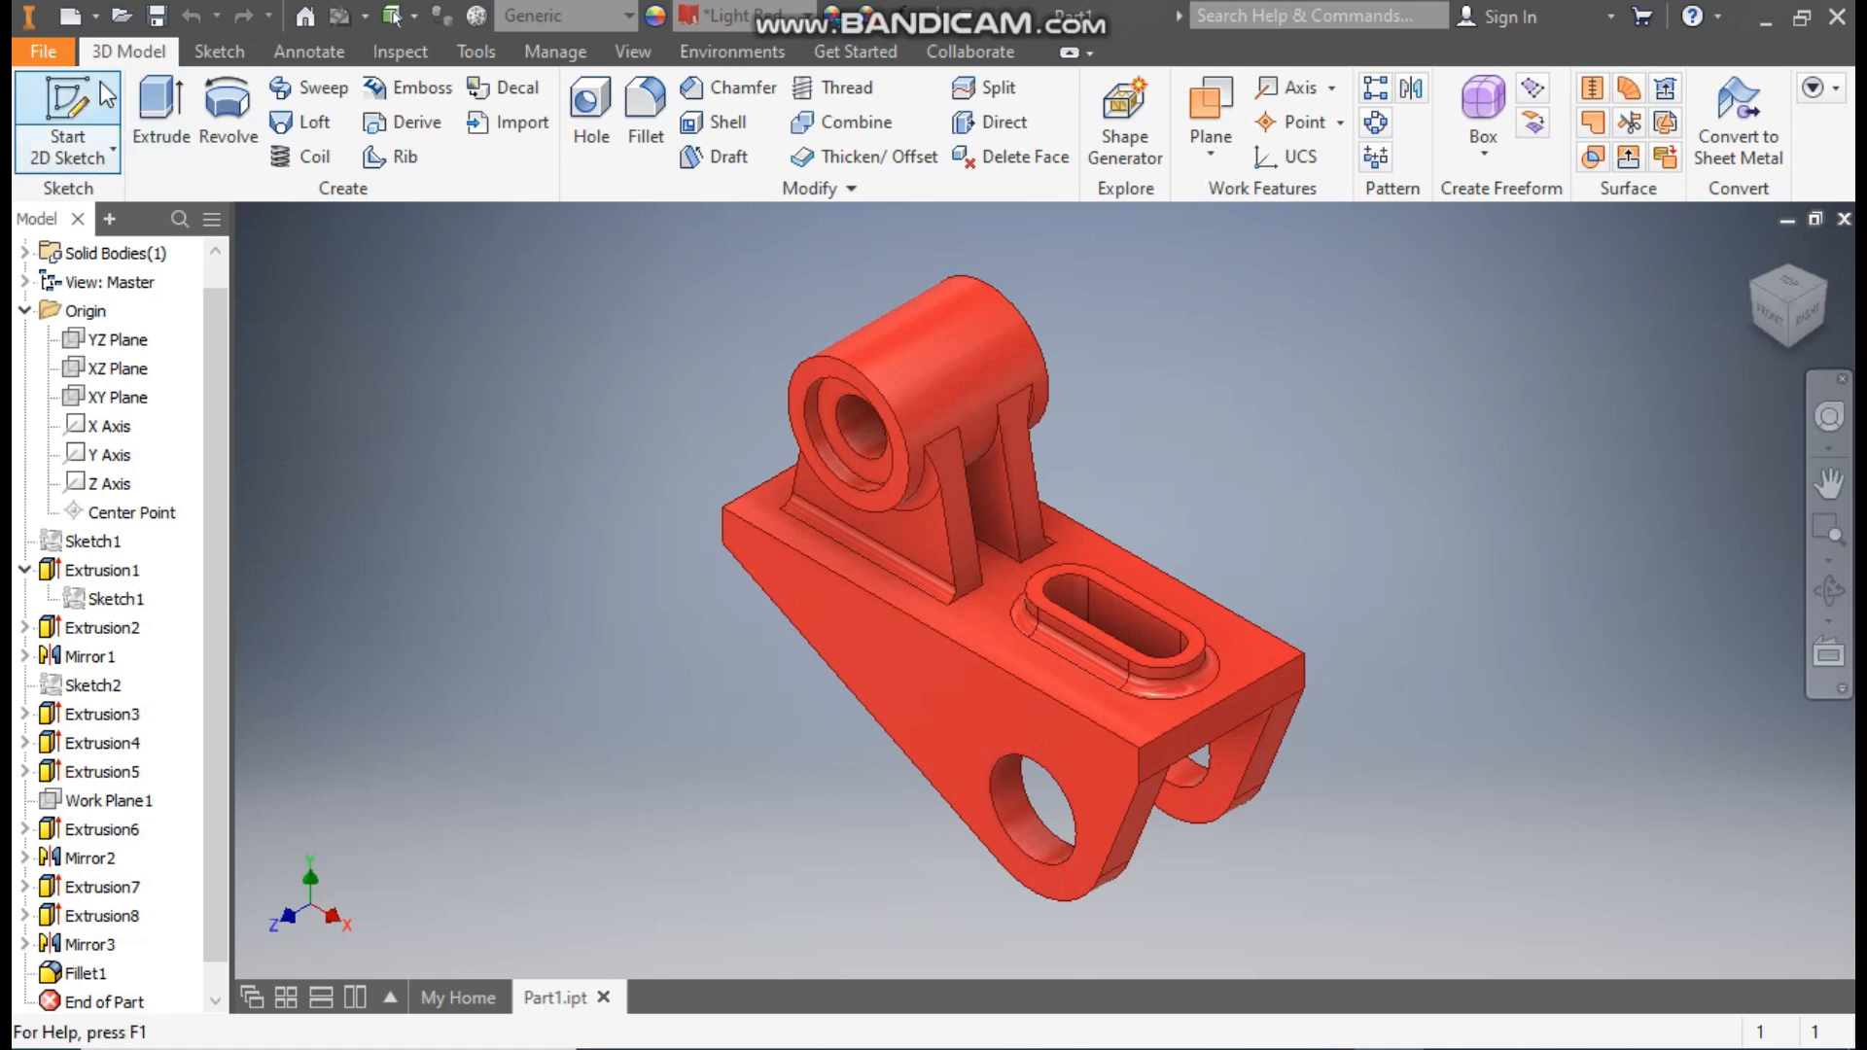
Create a new metric part from the Standard (mm).ipt template and start a 2D sketch on the XY plane.
{"action": "left_click", "coordinate": [68, 16]}
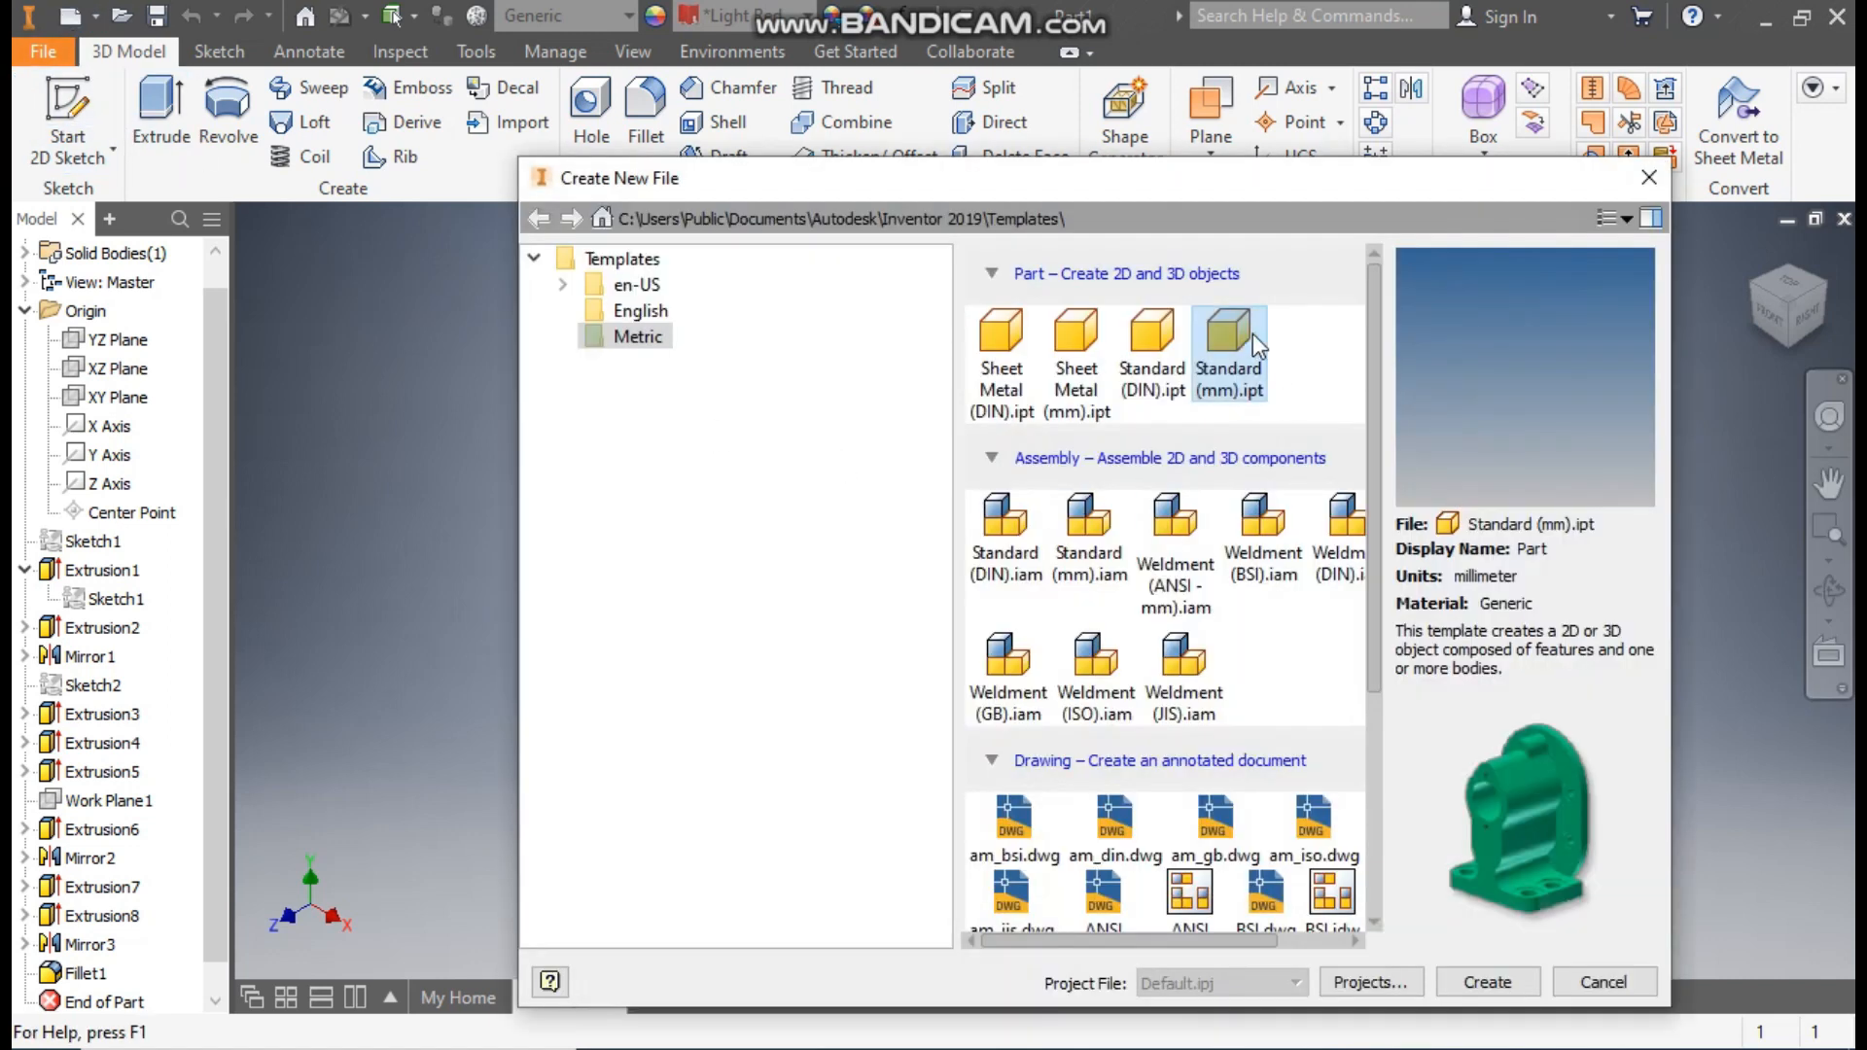
{"action": "left_click", "coordinate": [1235, 338]}
{"action": "left_click", "coordinate": [1470, 980]}
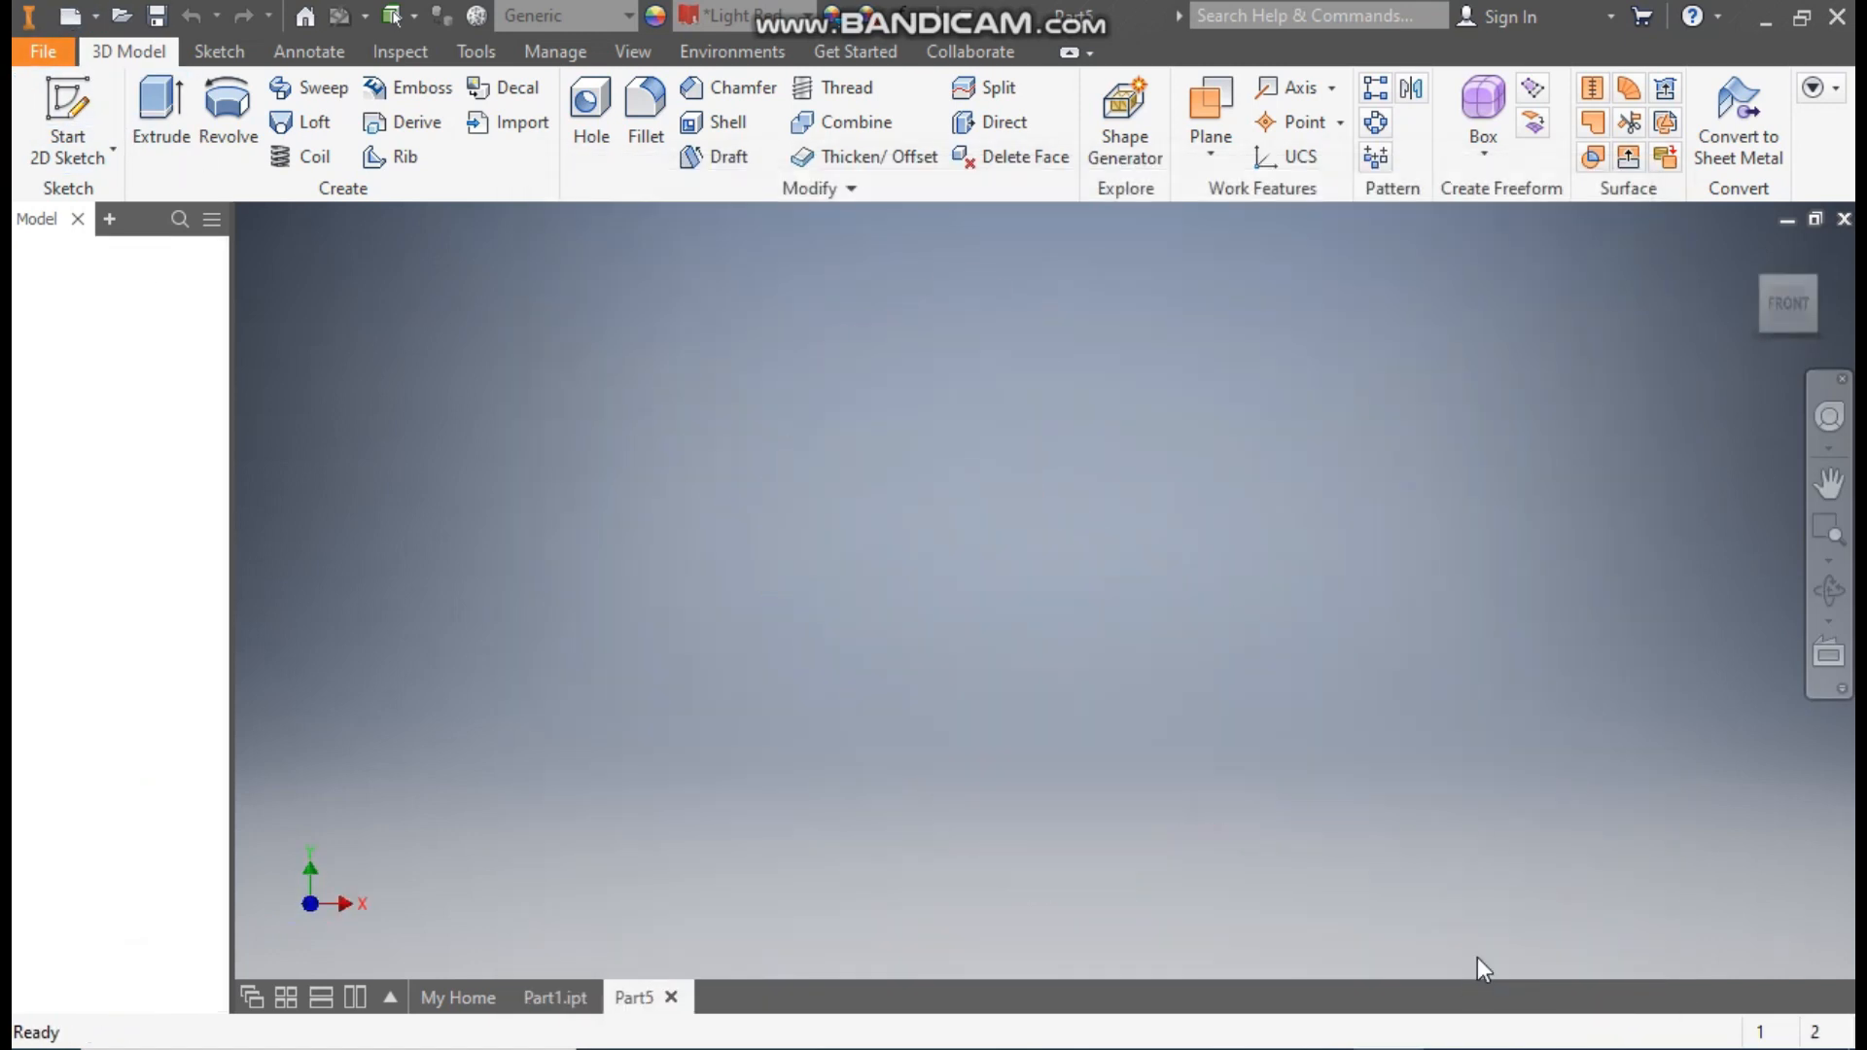
{"action": "left_click", "coordinate": [86, 118]}
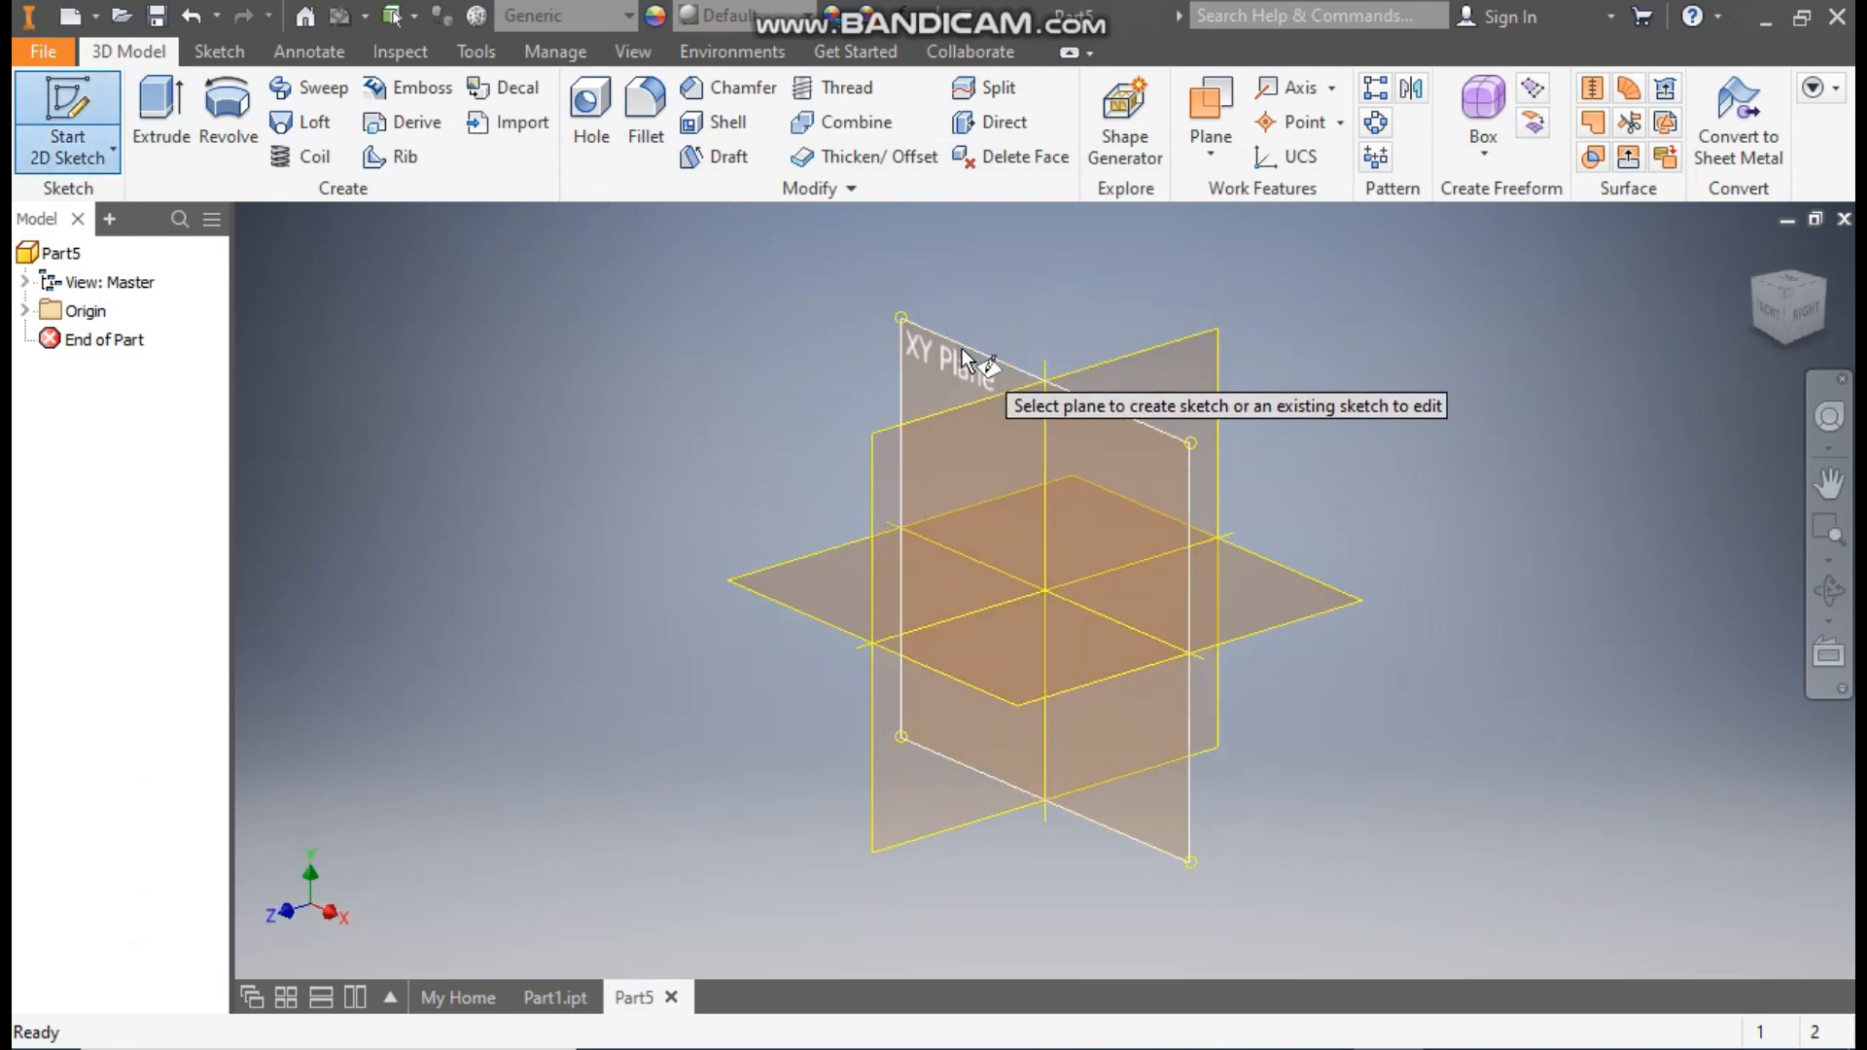
{"action": "left_click", "coordinate": [961, 351]}
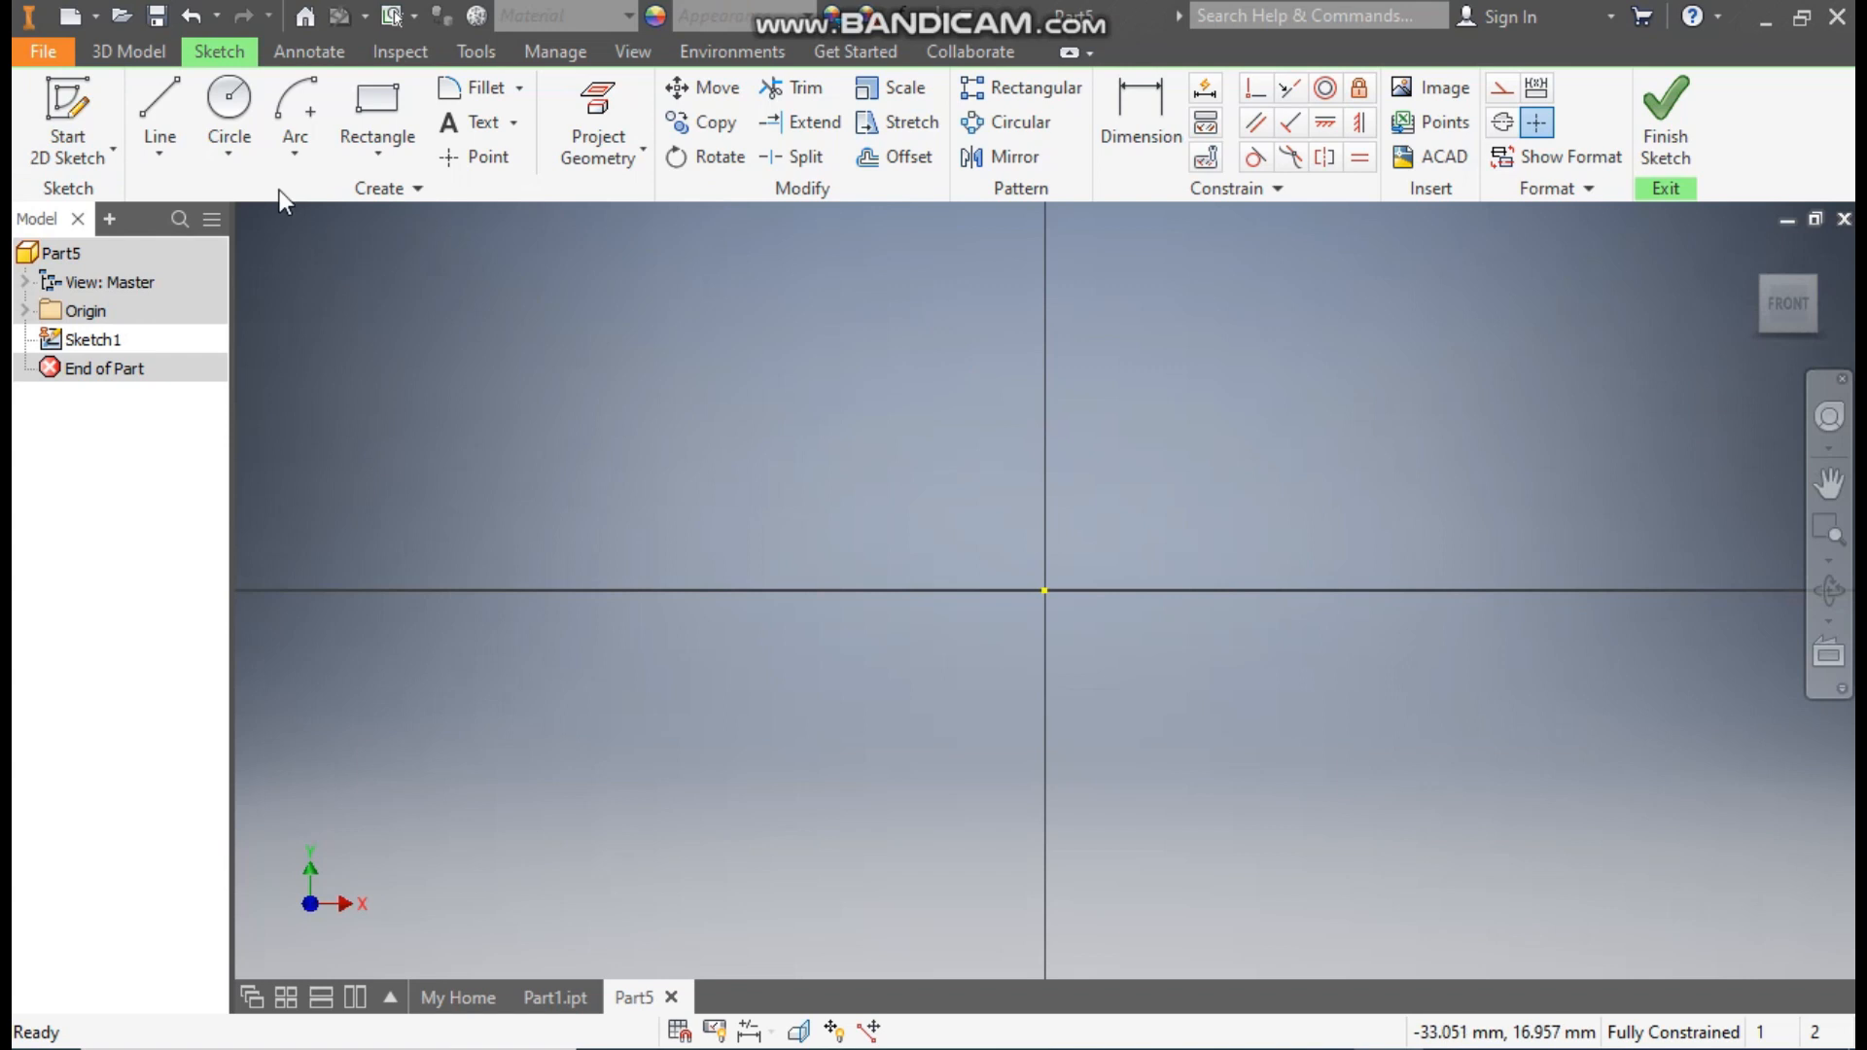
Sketch a 34 mm diameter circle centred on the origin.
{"action": "left_click", "coordinate": [228, 103]}
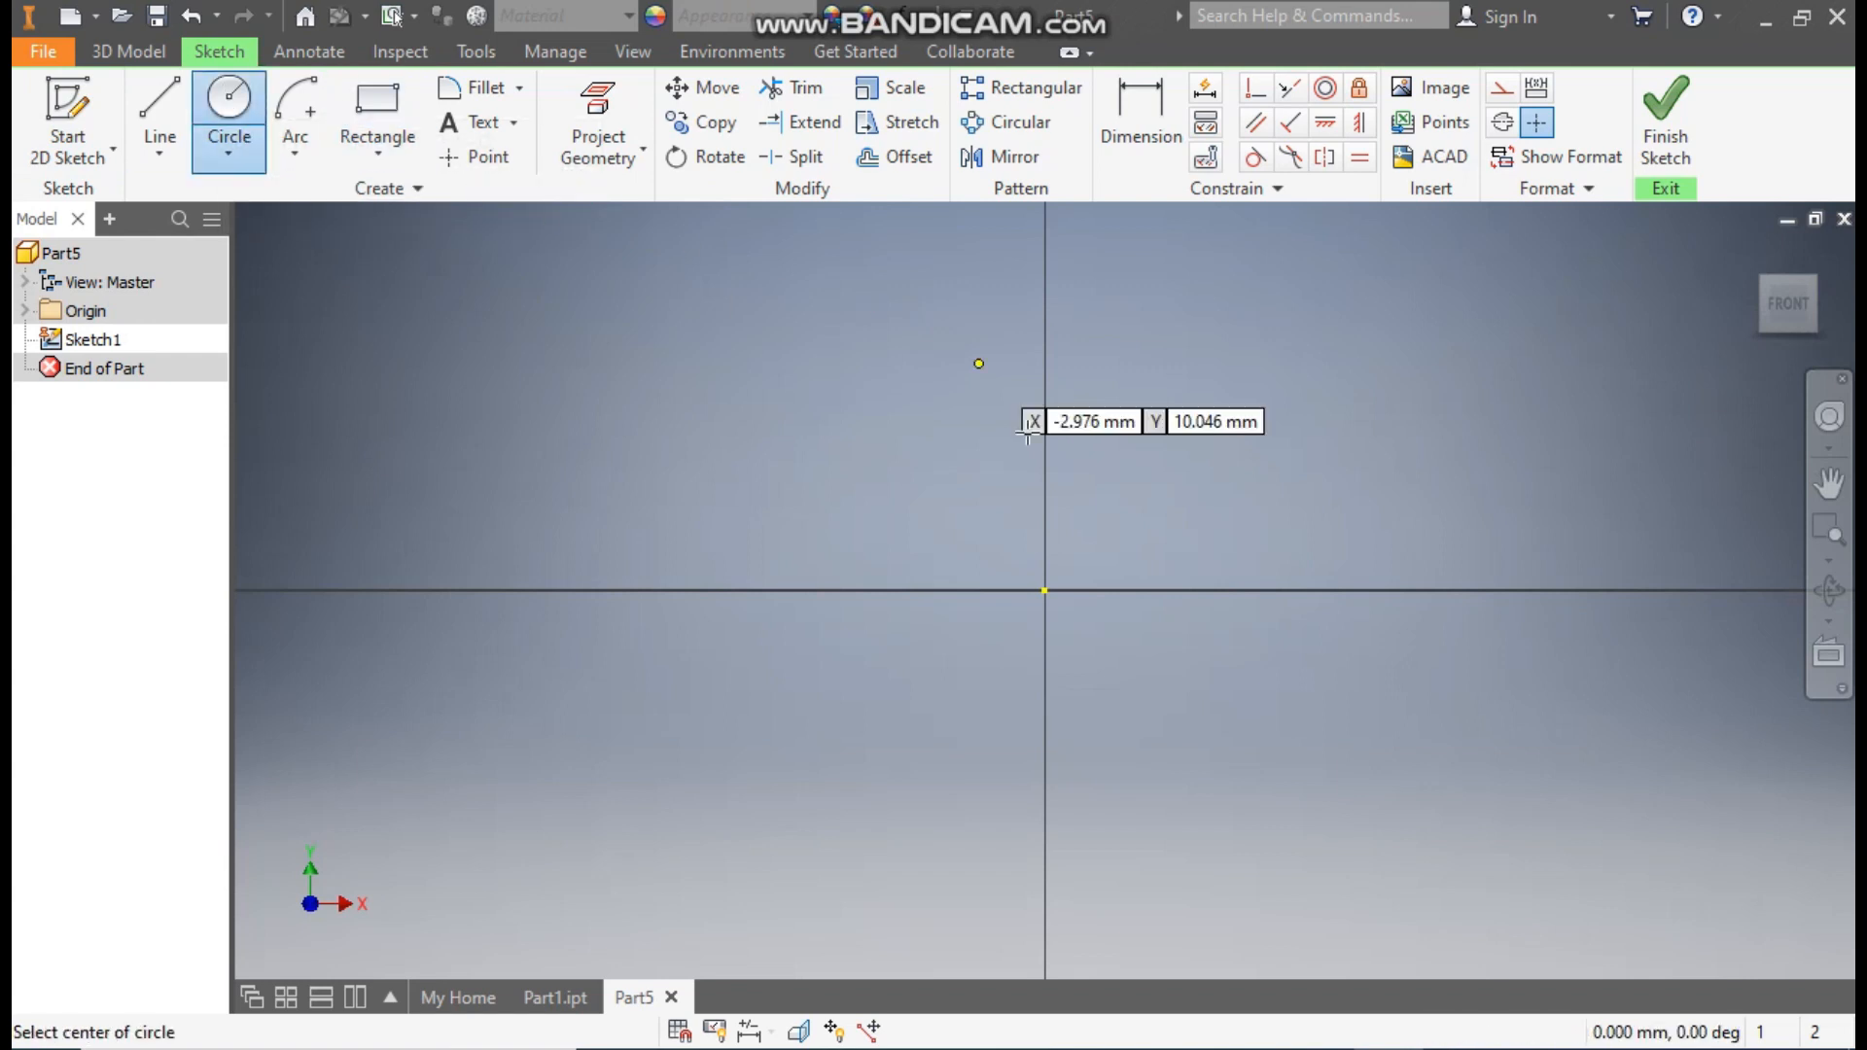
{"action": "left_click", "coordinate": [1046, 589]}
{"action": "type", "text": "3"}
{"action": "key", "text": "Return"}
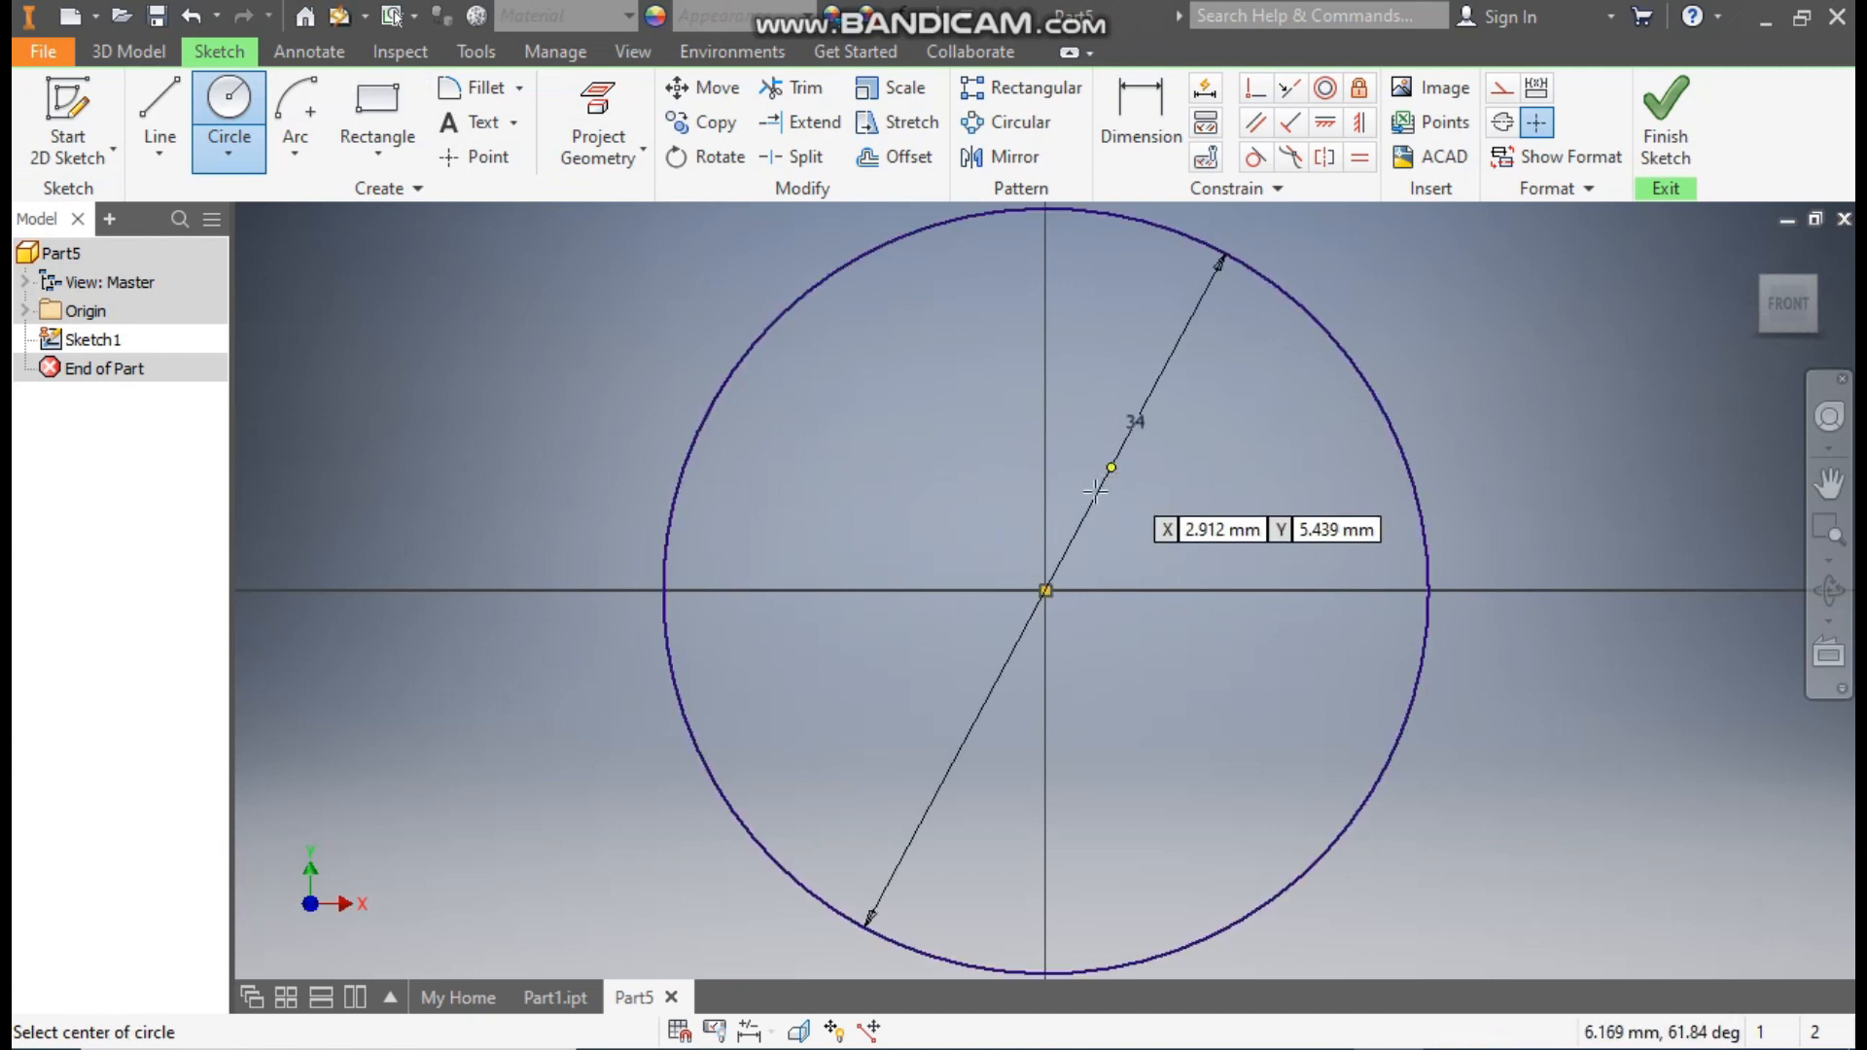
Sketch a horizontal line above the circle, continued by a short vertical line down and a slanted line about 87 mm long running inward past the circle.
{"action": "scroll", "coordinate": [1084, 613], "scroll_direction": "down", "scroll_amount": 5}
{"action": "middle_click_drag", "start_coordinate": [1081, 619], "coordinate": [1029, 678]}
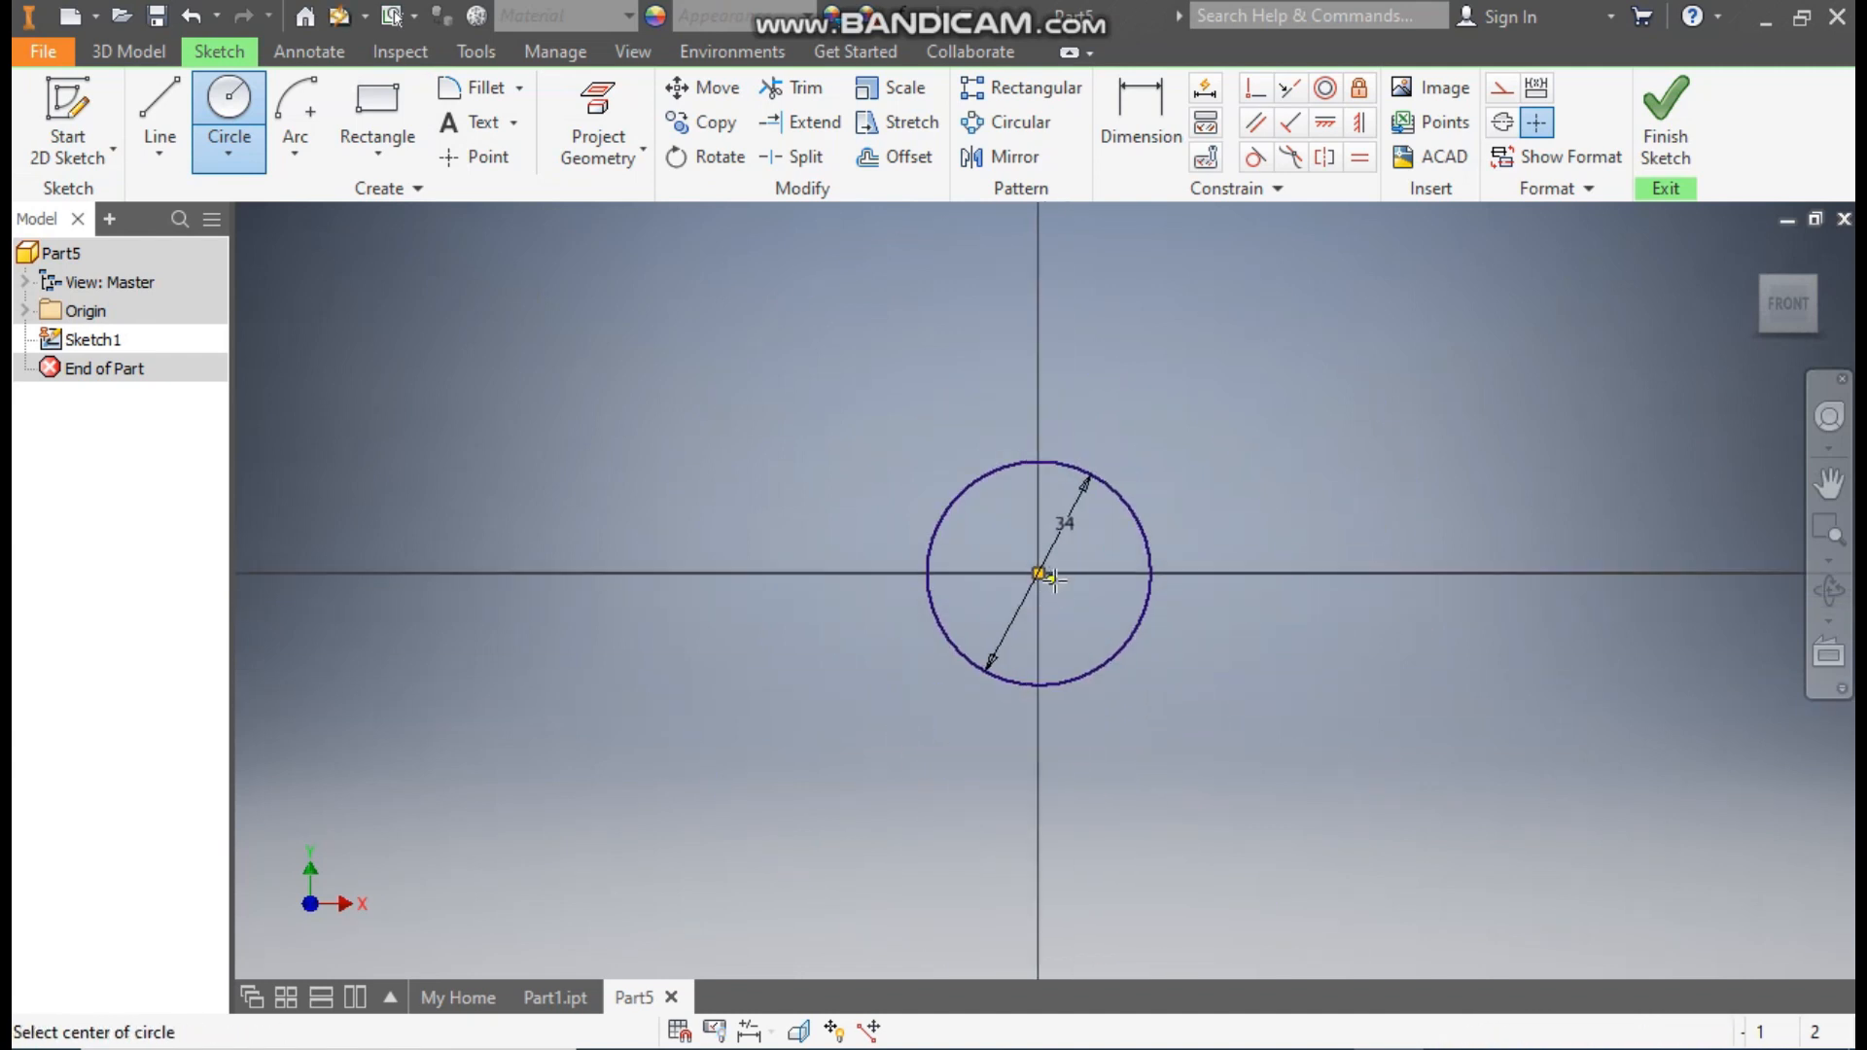
{"action": "left_click", "coordinate": [160, 96]}
{"action": "middle_click_drag", "start_coordinate": [1248, 438], "coordinate": [1241, 538]}
{"action": "scroll", "coordinate": [1246, 534], "scroll_direction": "down", "scroll_amount": 2}
{"action": "left_click", "coordinate": [743, 286]}
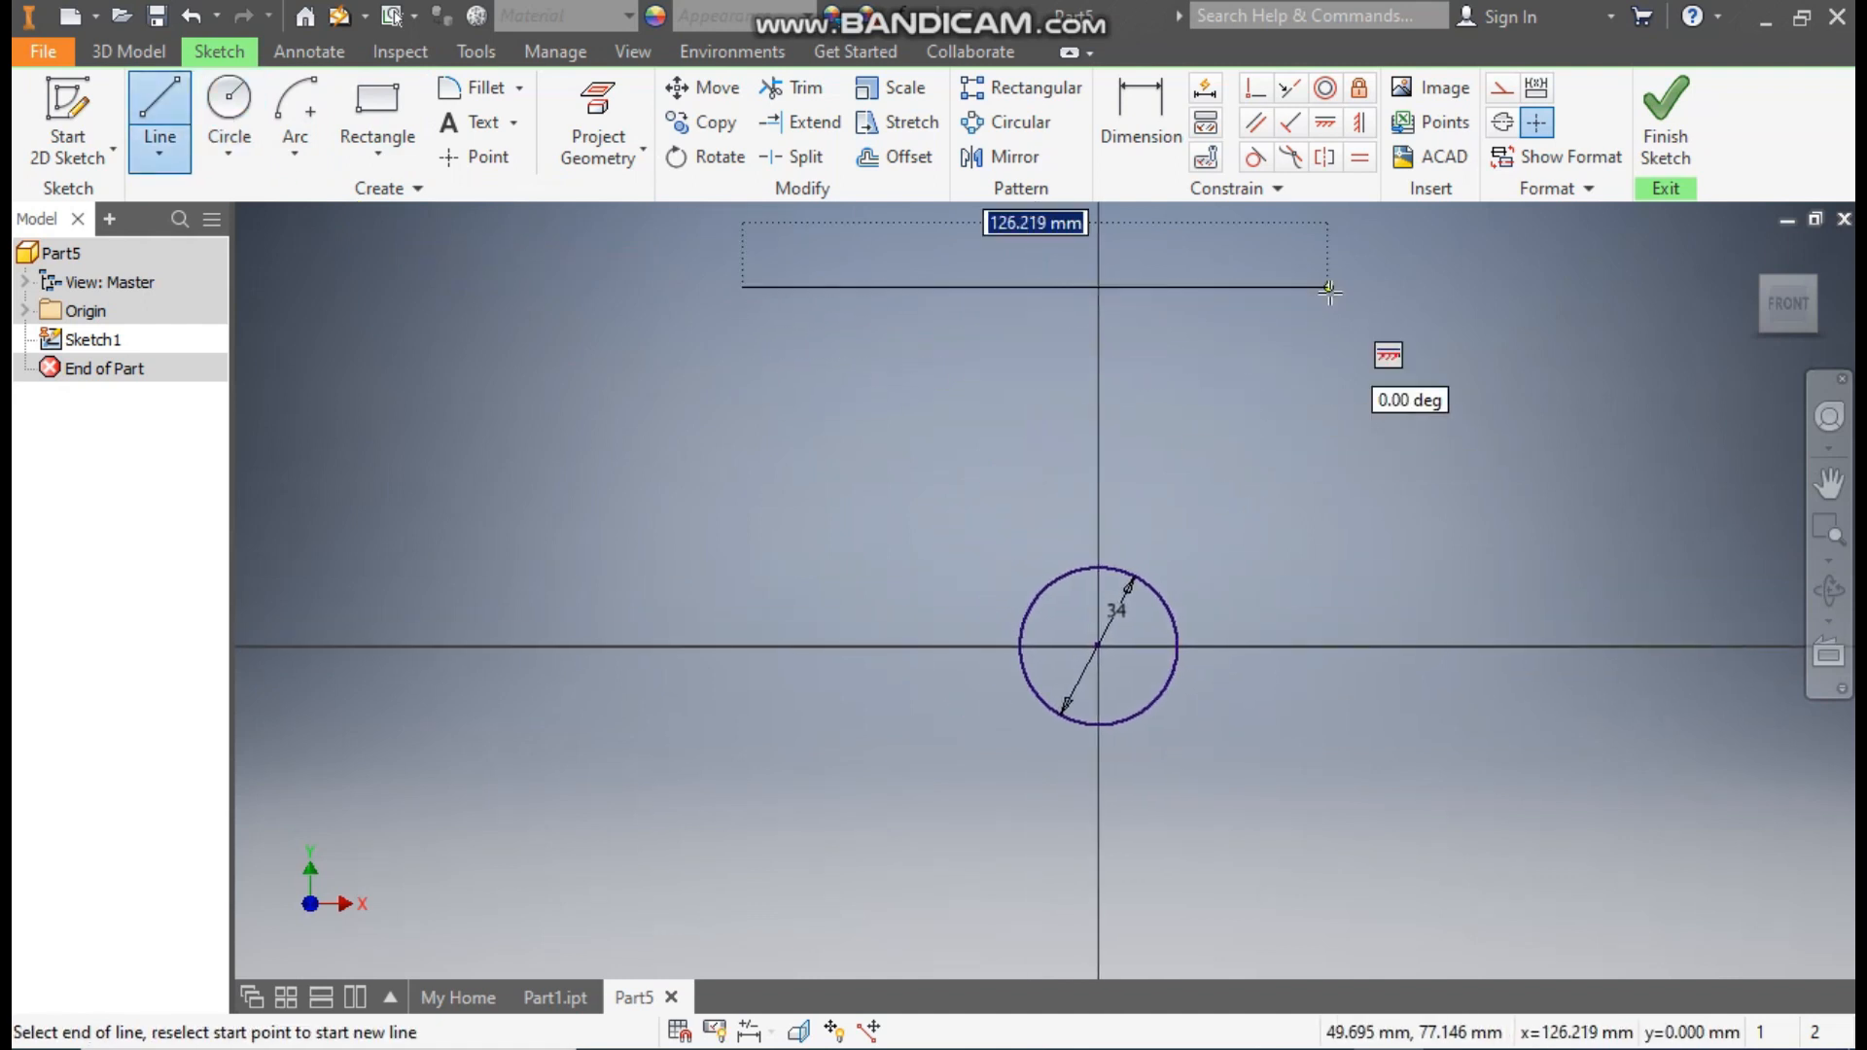
{"action": "left_click", "coordinate": [1389, 287]}
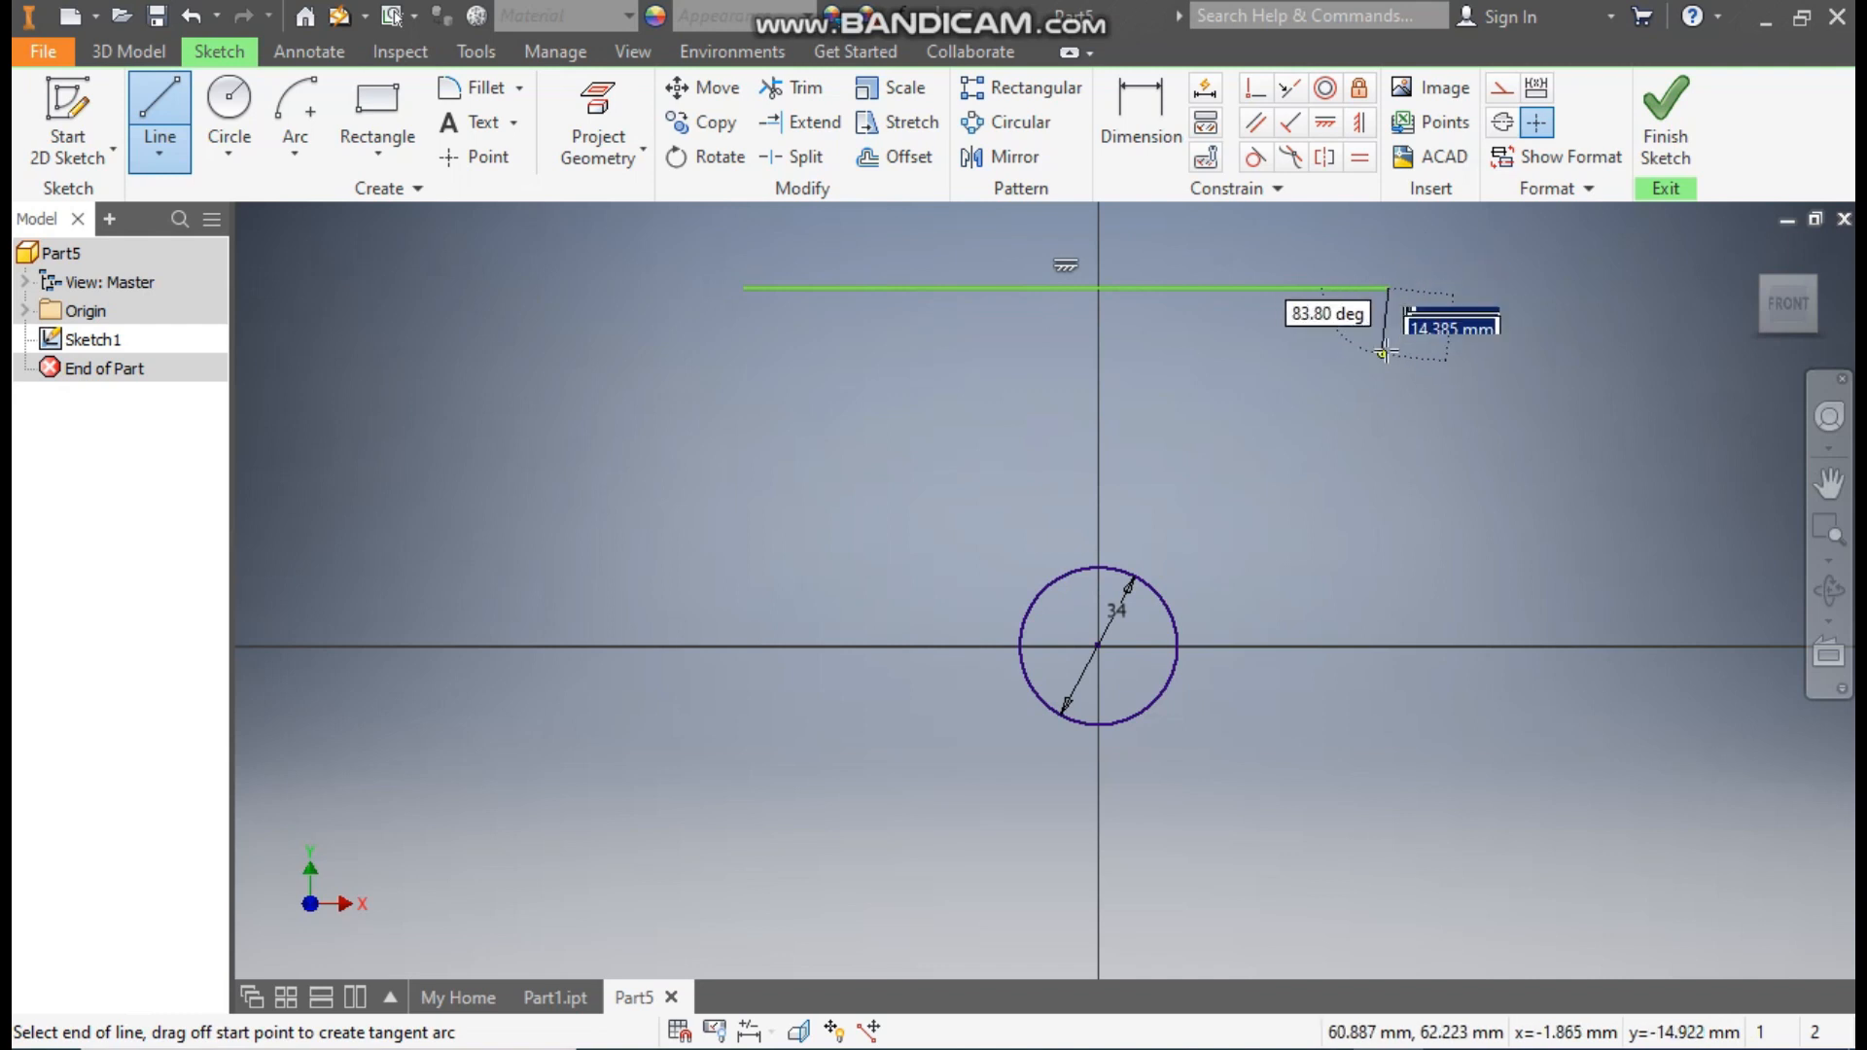
{"action": "left_click", "coordinate": [1389, 341]}
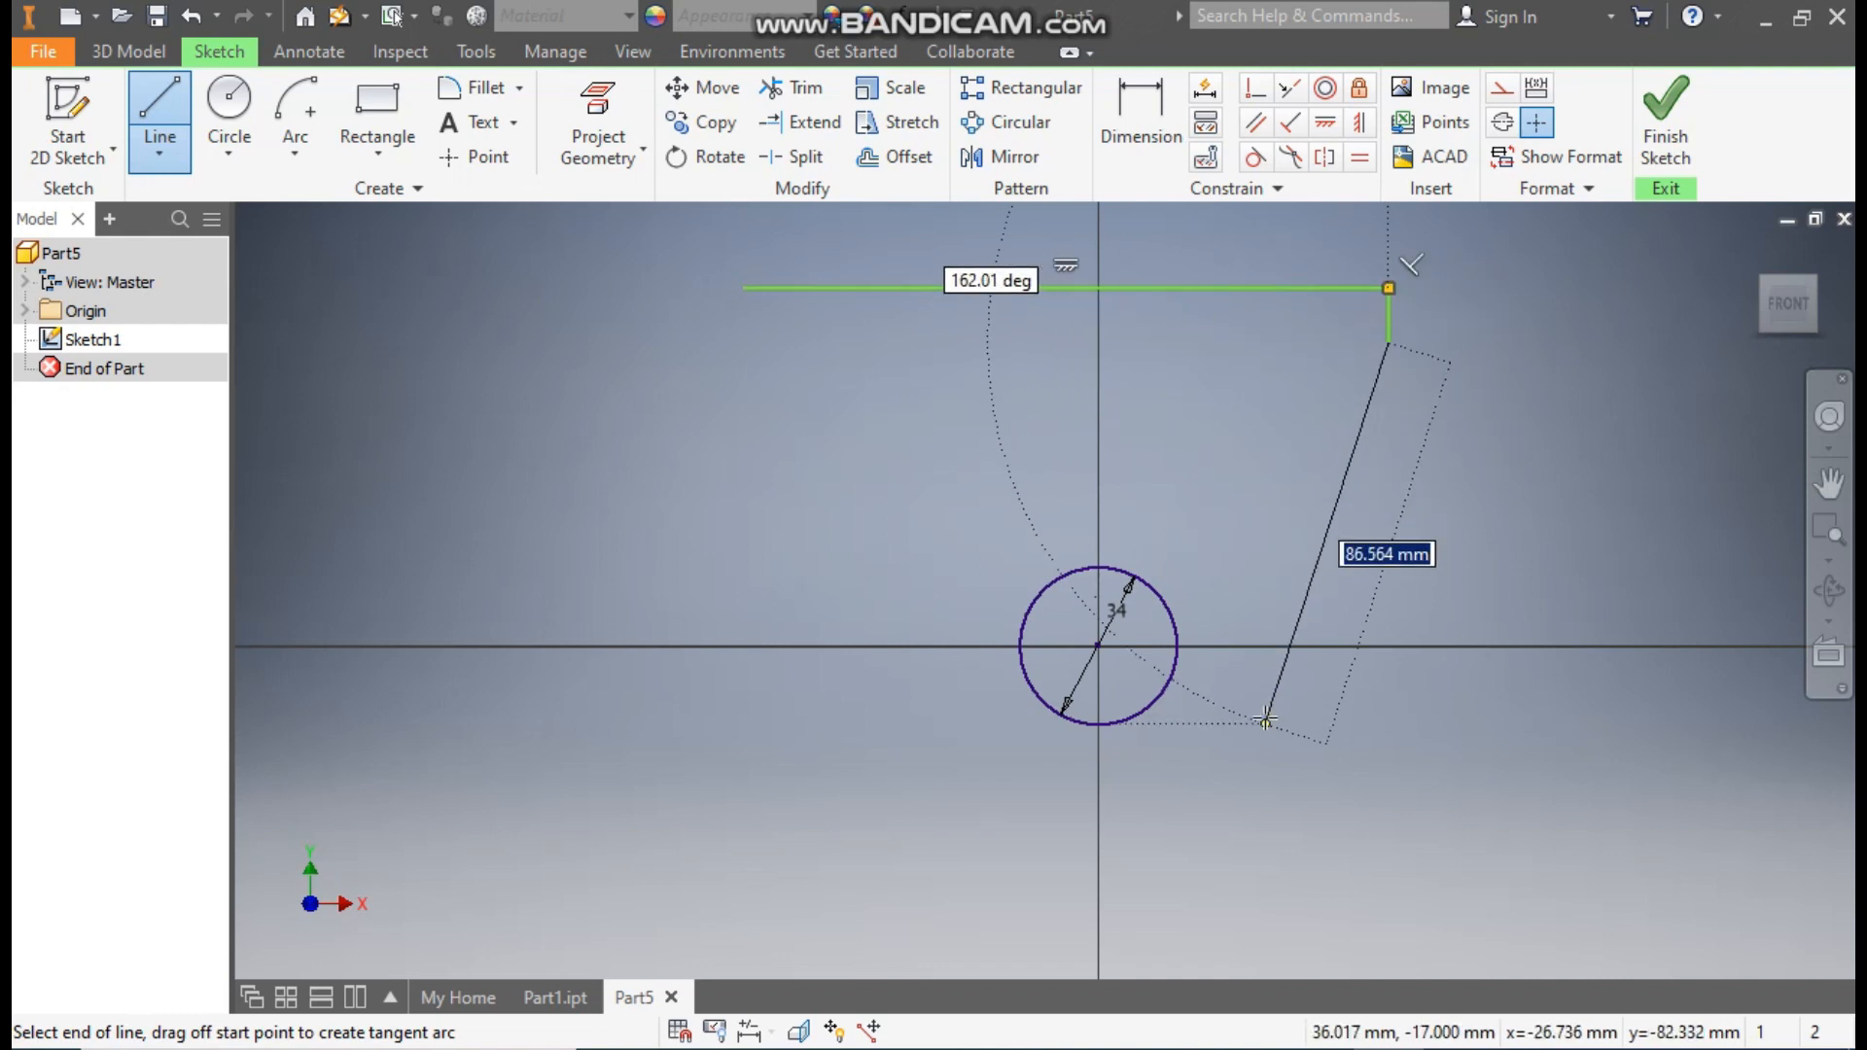
{"action": "left_click", "coordinate": [1266, 719]}
{"action": "key", "text": "Escape"}
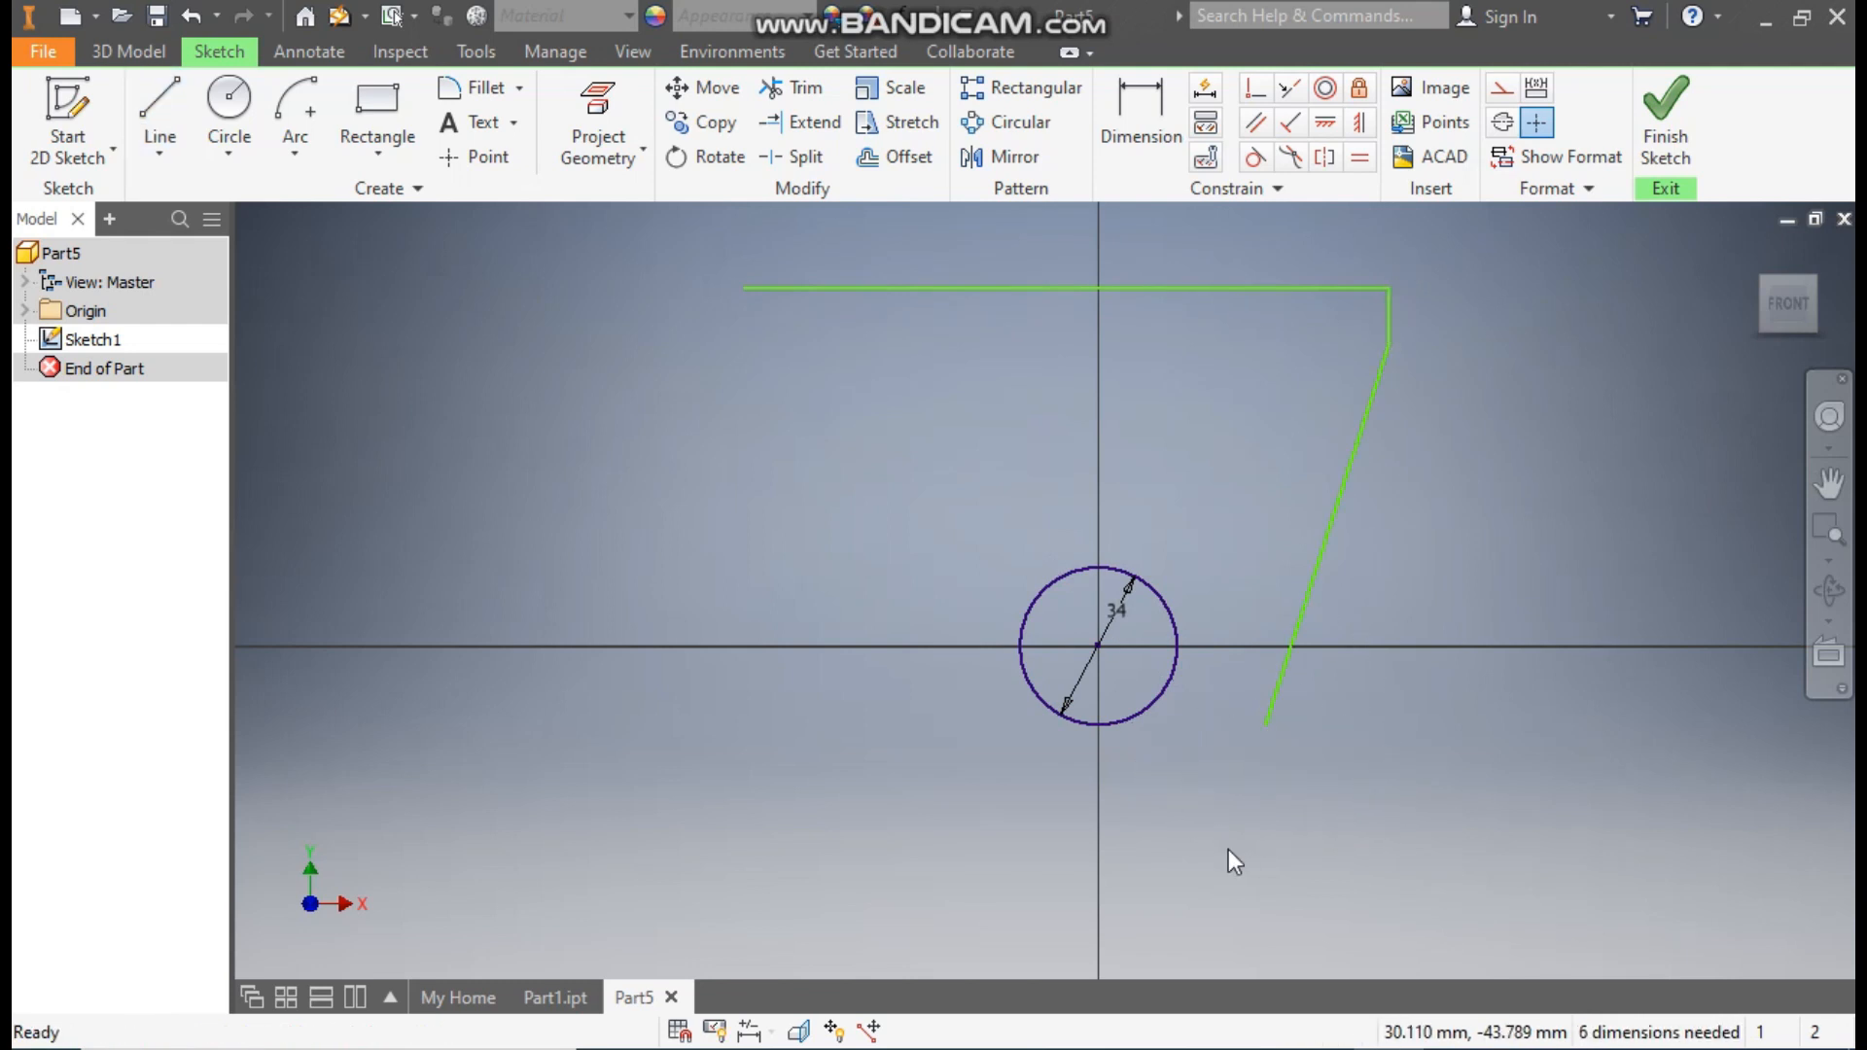
Draw a centre-point arc about the origin, from the slanted line's lower end to the vertical axis below the circle.
{"action": "left_click", "coordinate": [290, 133]}
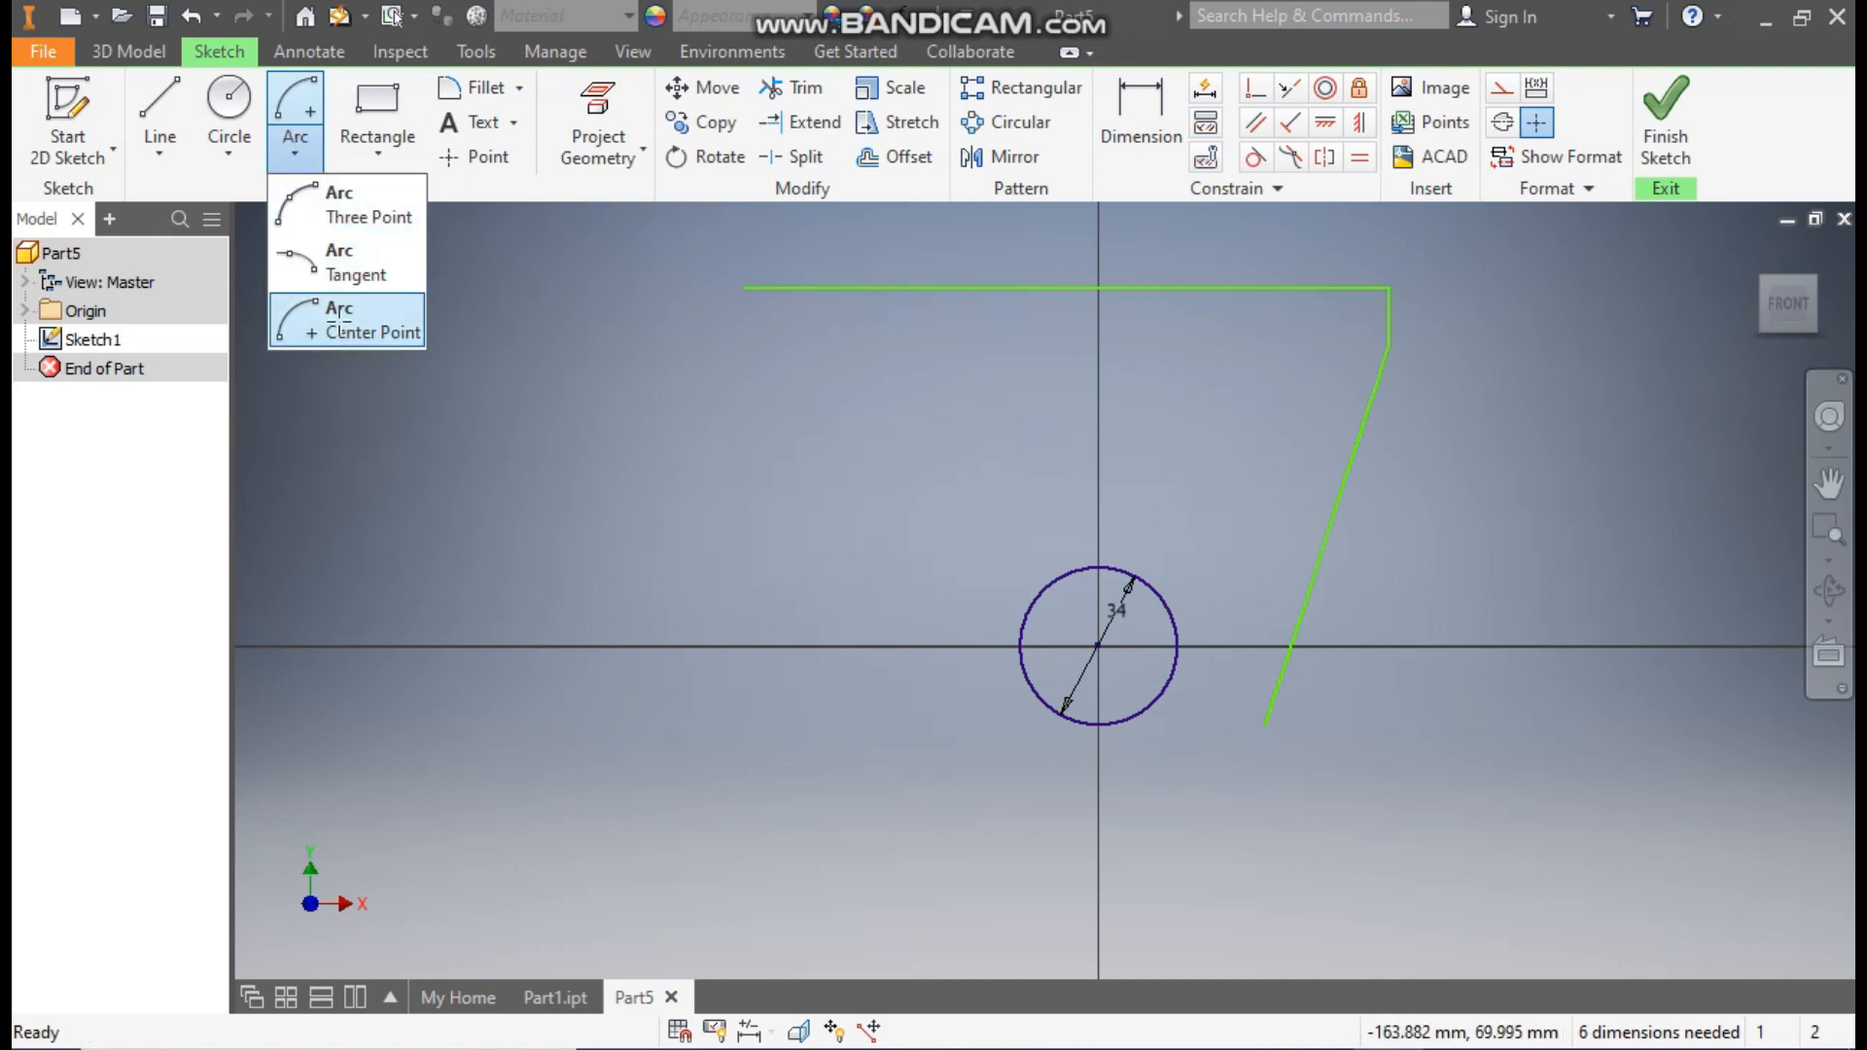
{"action": "left_click", "coordinate": [342, 324]}
{"action": "left_click", "coordinate": [1098, 646]}
{"action": "left_click", "coordinate": [1265, 723]}
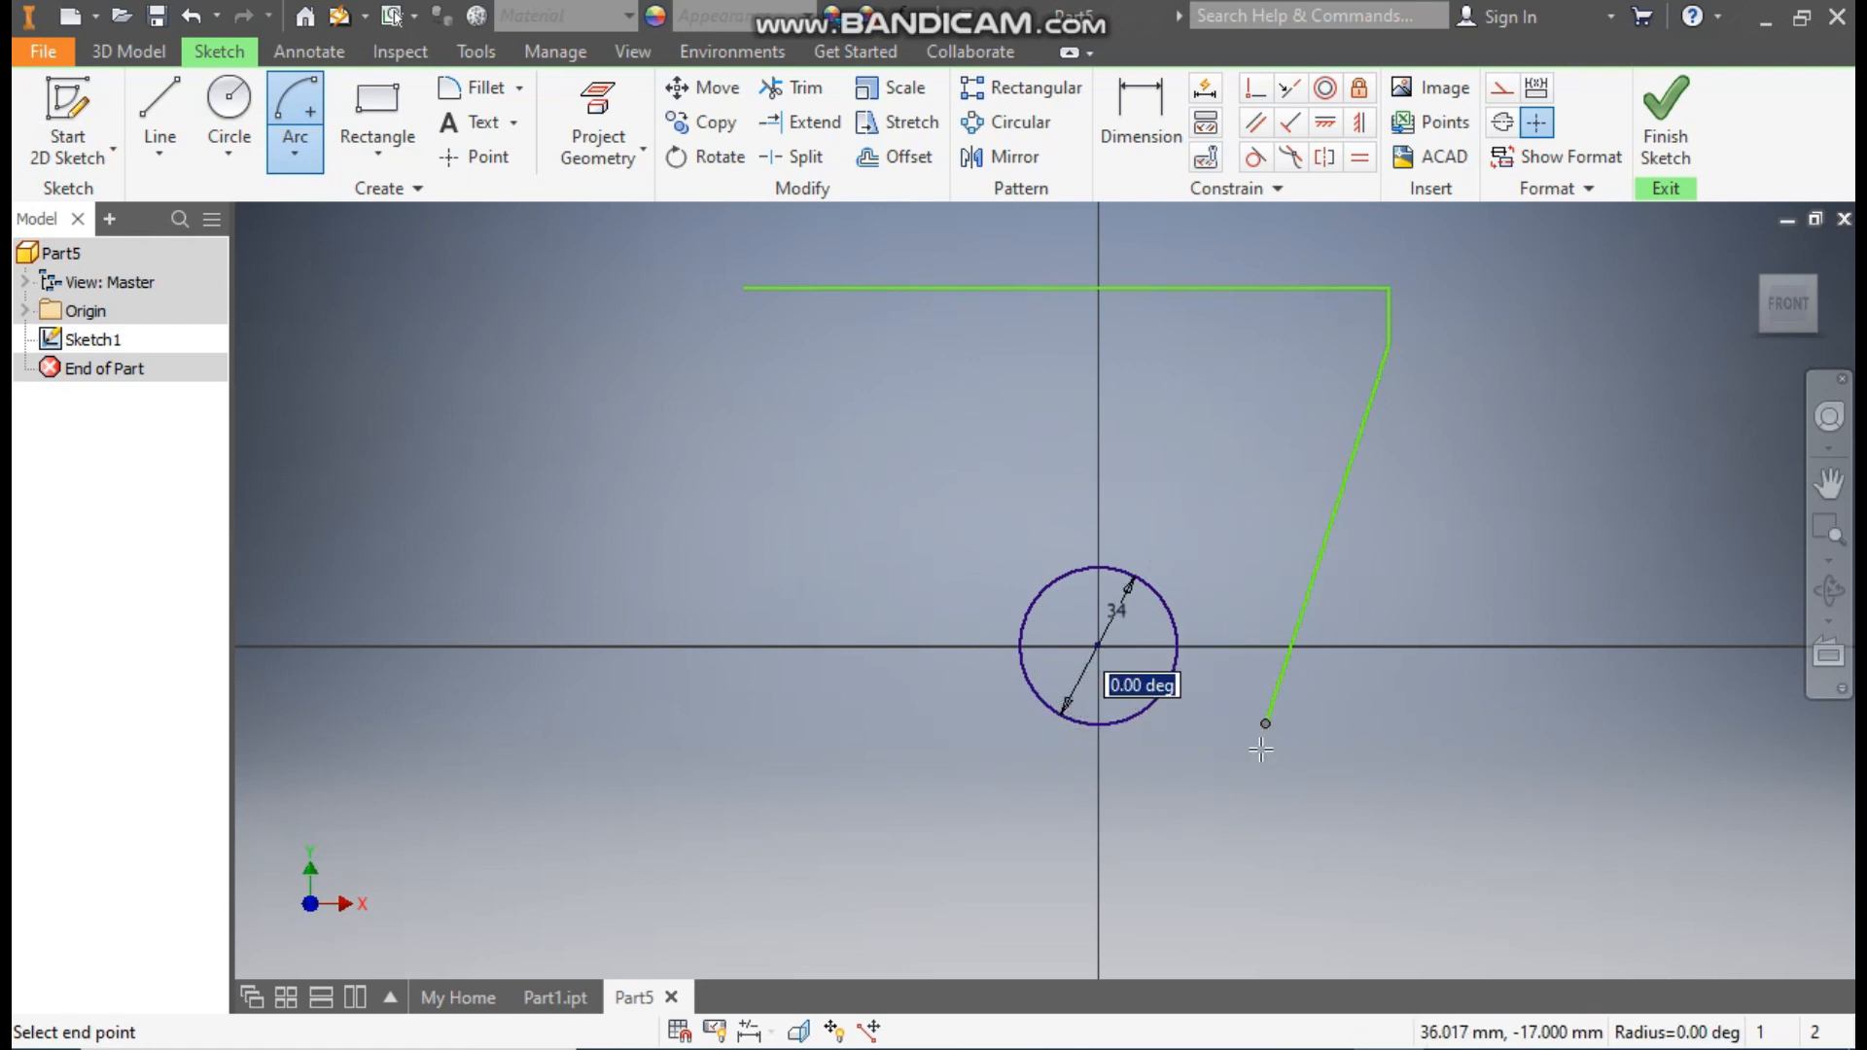
{"action": "left_click", "coordinate": [1098, 829]}
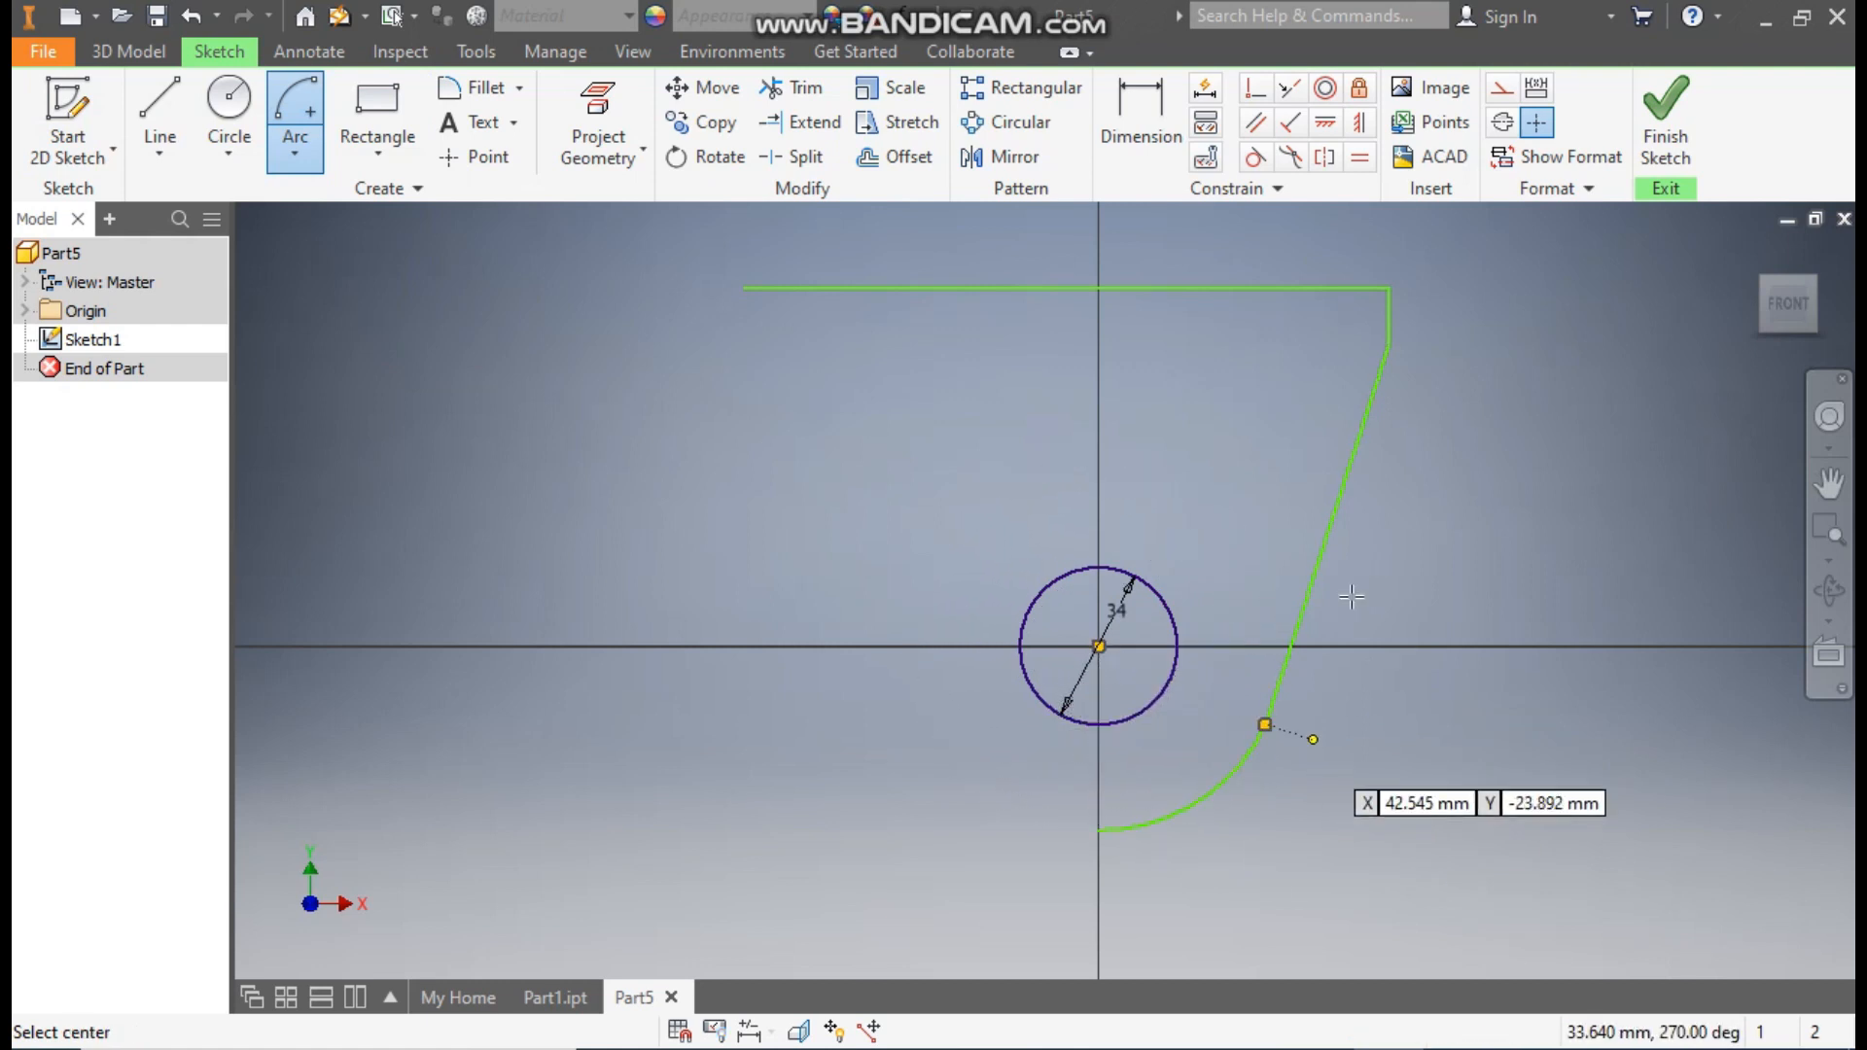
Dimension the horizontal line at 42 mm above the circle's centre.
{"action": "left_click", "coordinate": [1130, 115]}
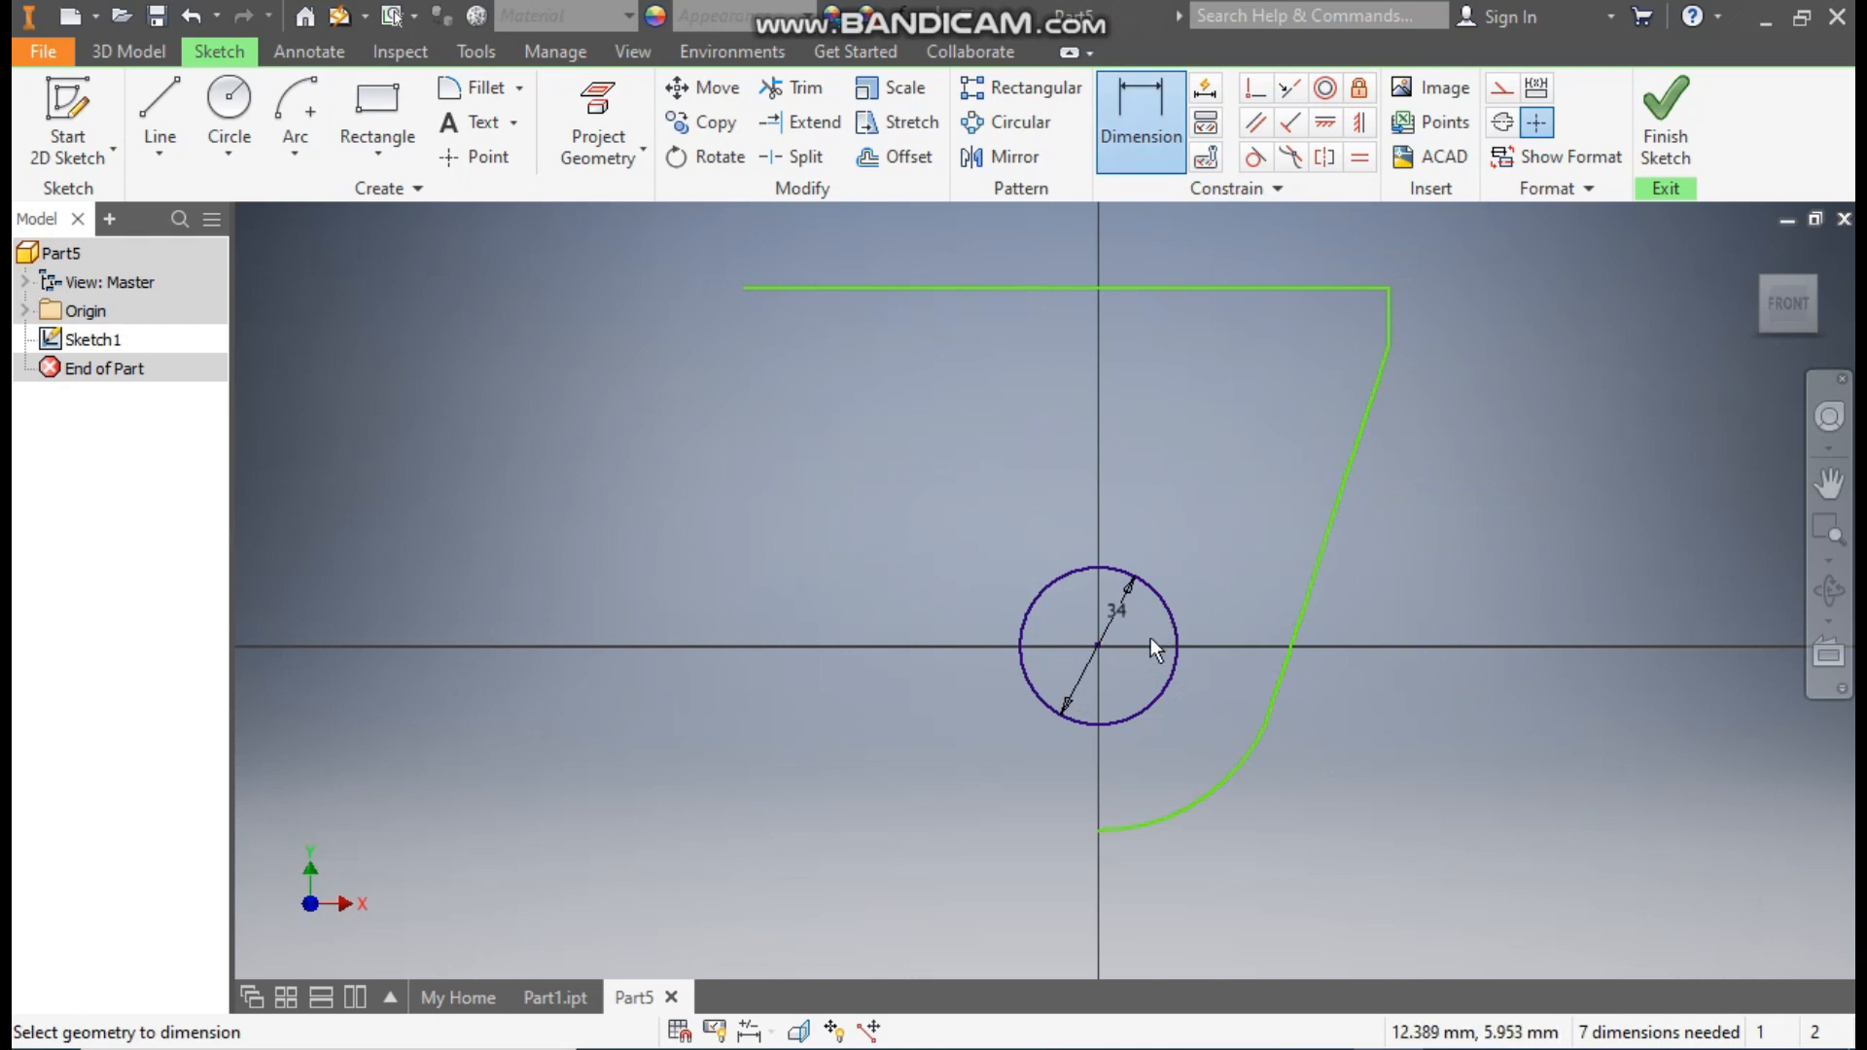
{"action": "left_click", "coordinate": [1099, 645]}
{"action": "left_click", "coordinate": [1163, 287]}
{"action": "left_click", "coordinate": [938, 488]}
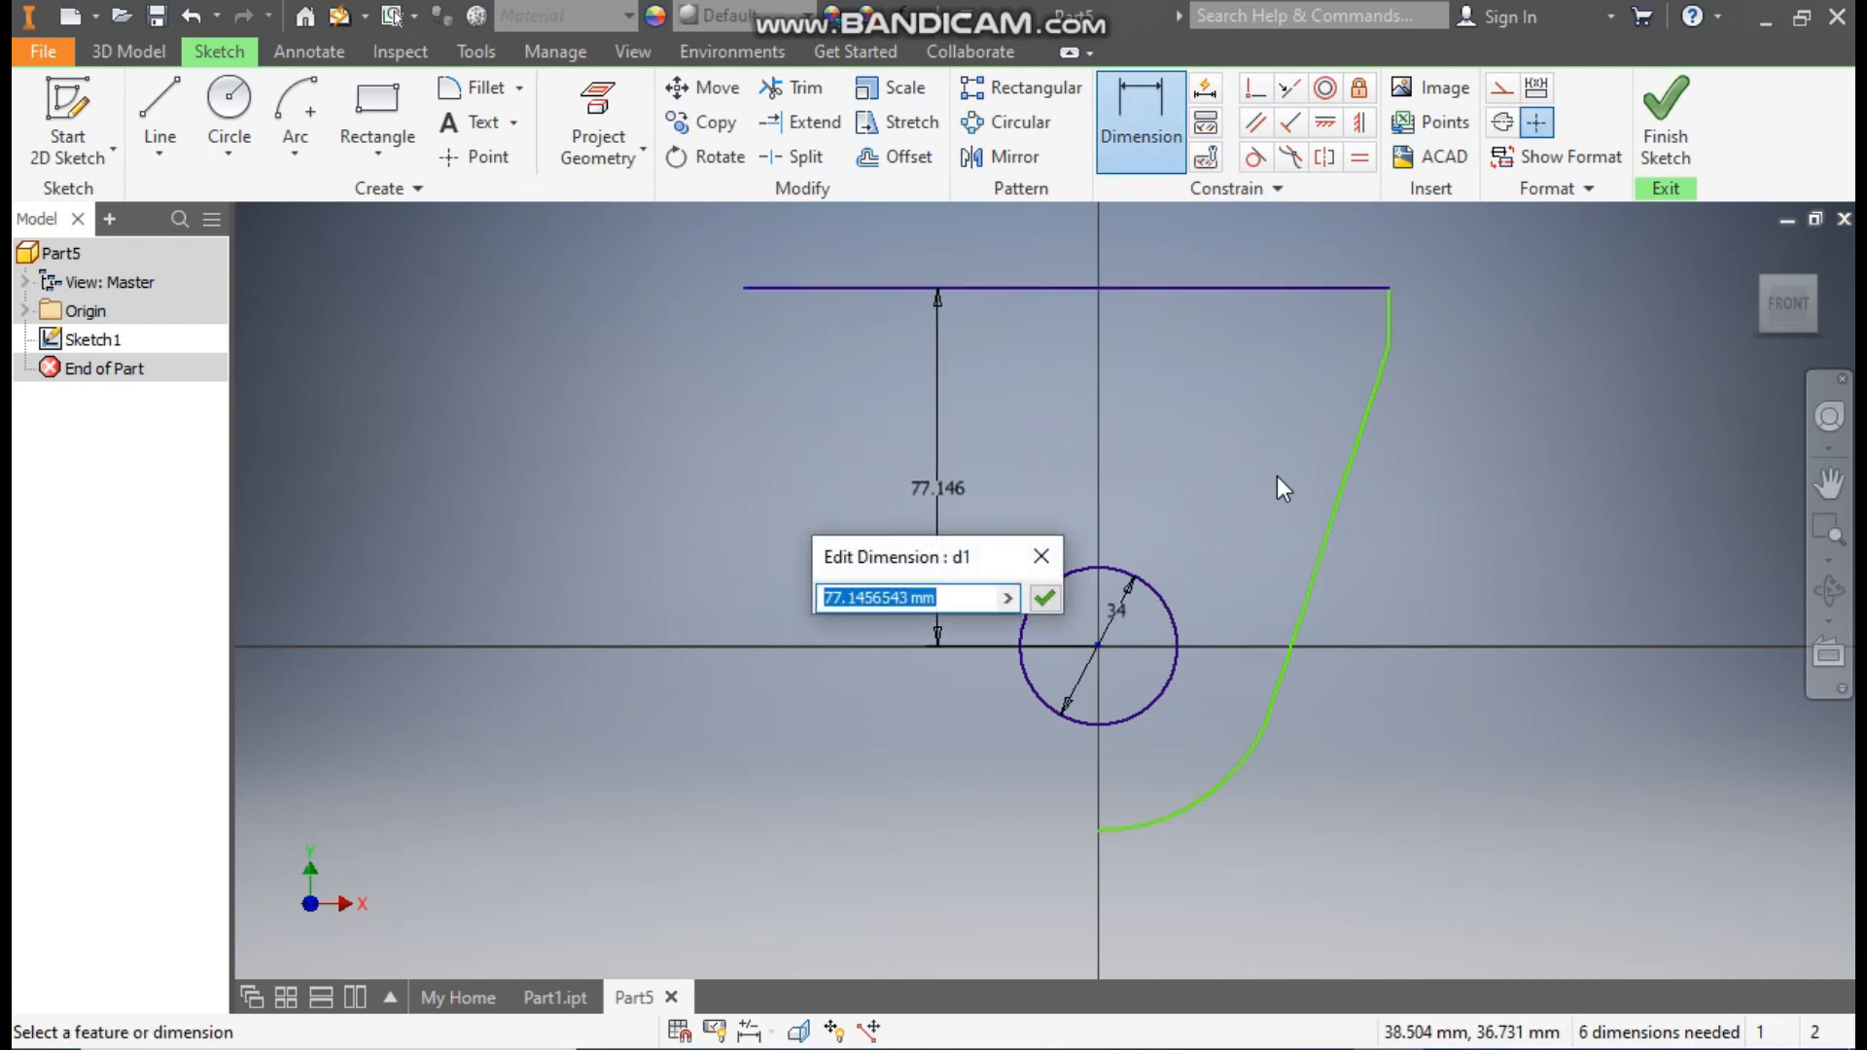
{"action": "type", "text": "42"}
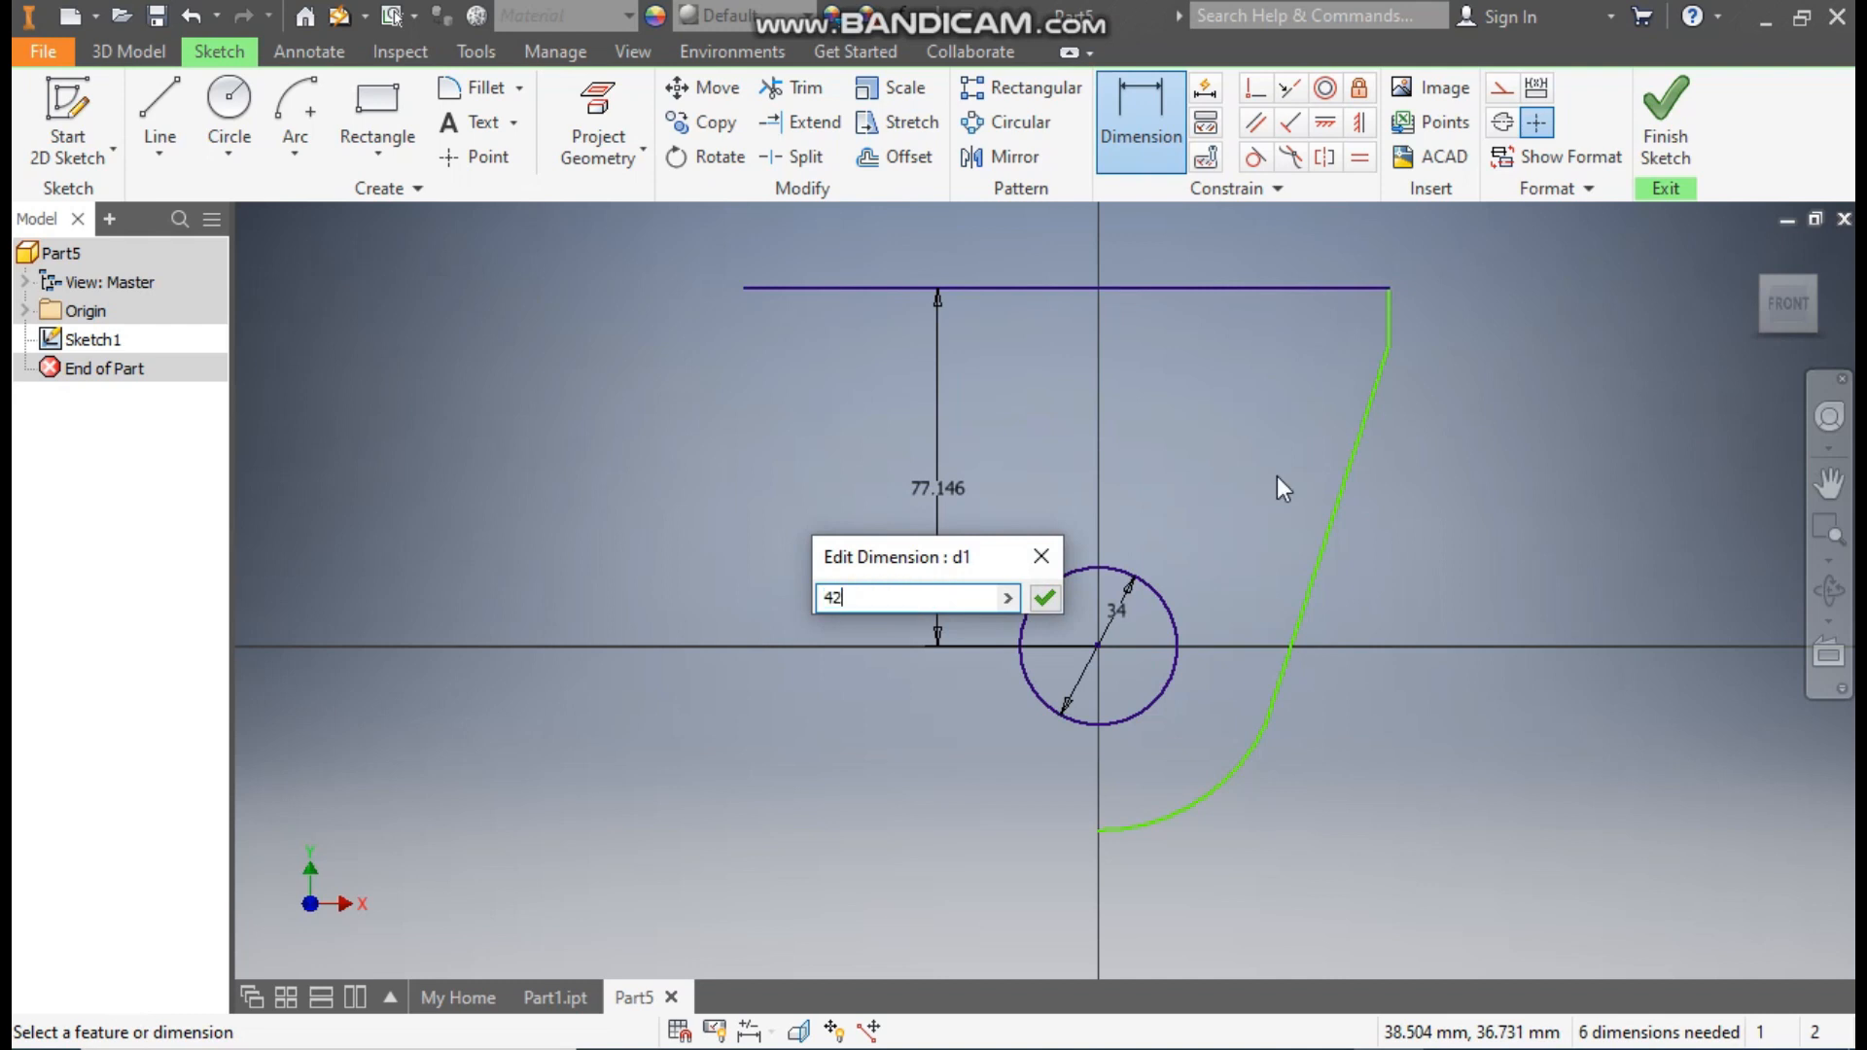
{"action": "key", "text": "Return"}
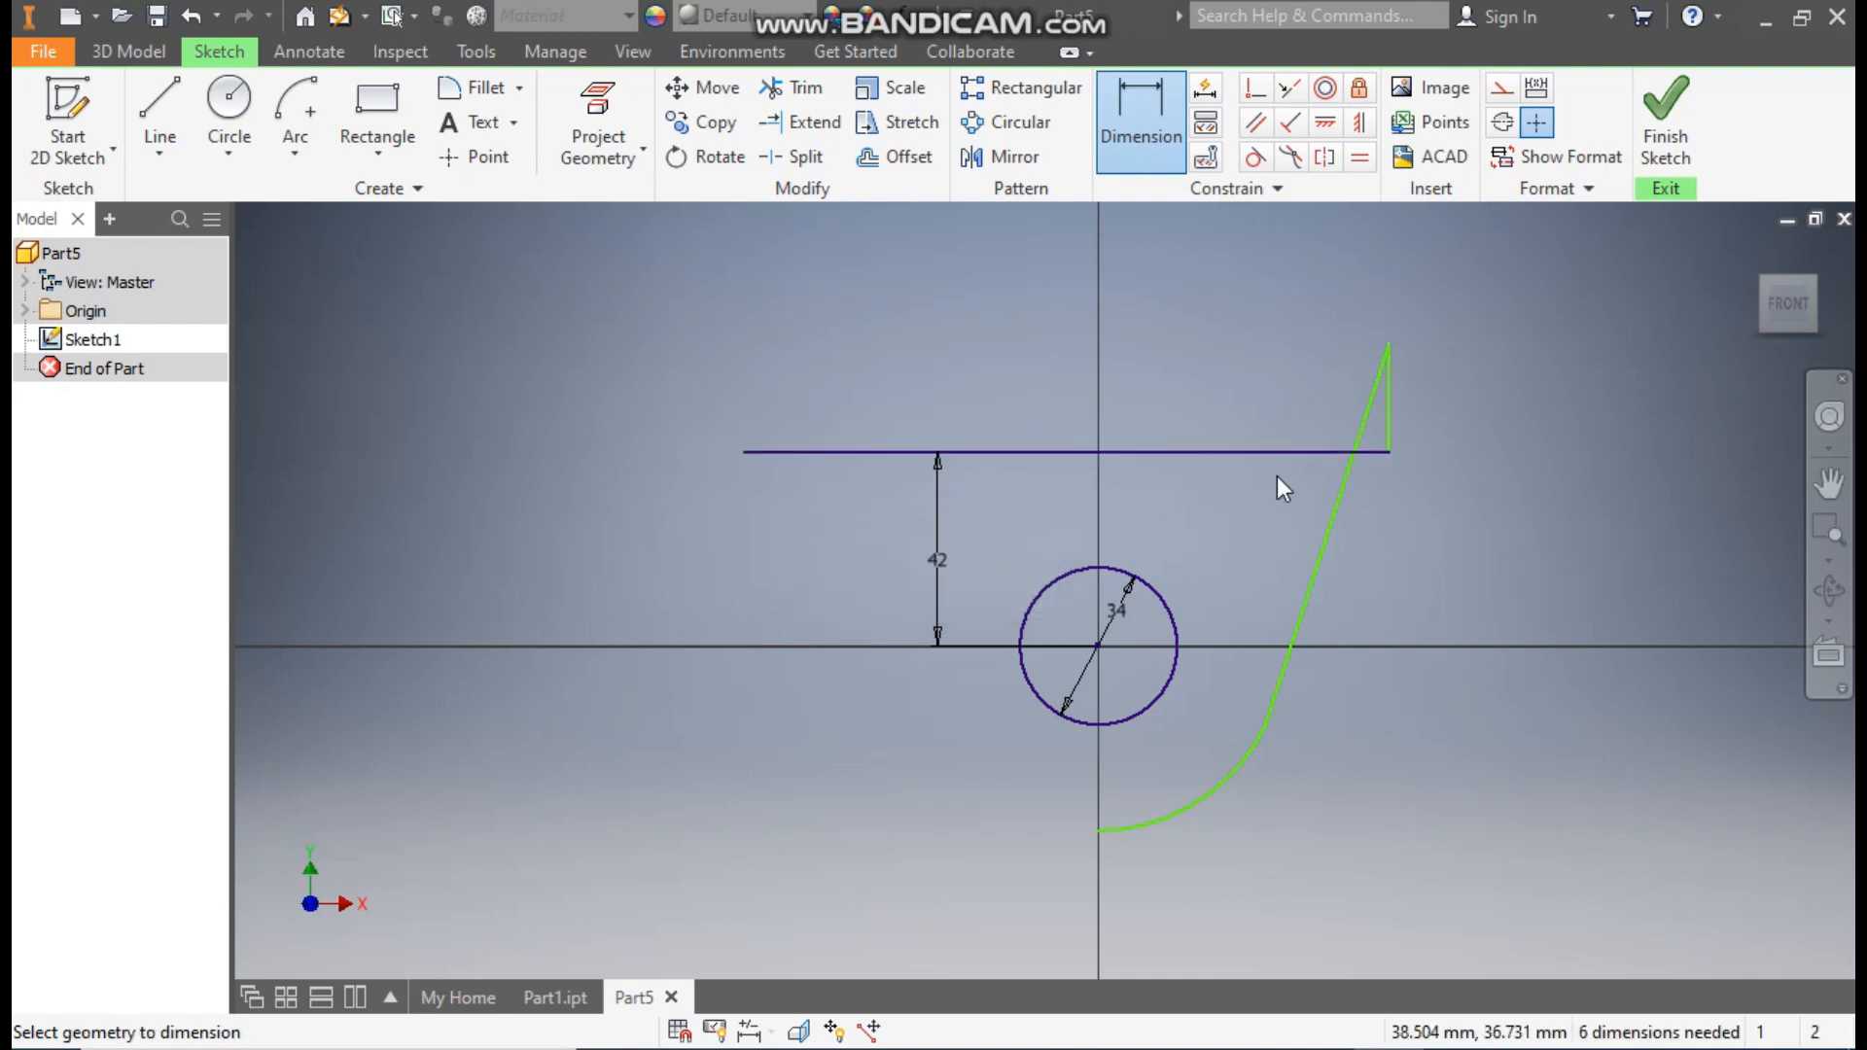
{"action": "key", "text": "Escape"}
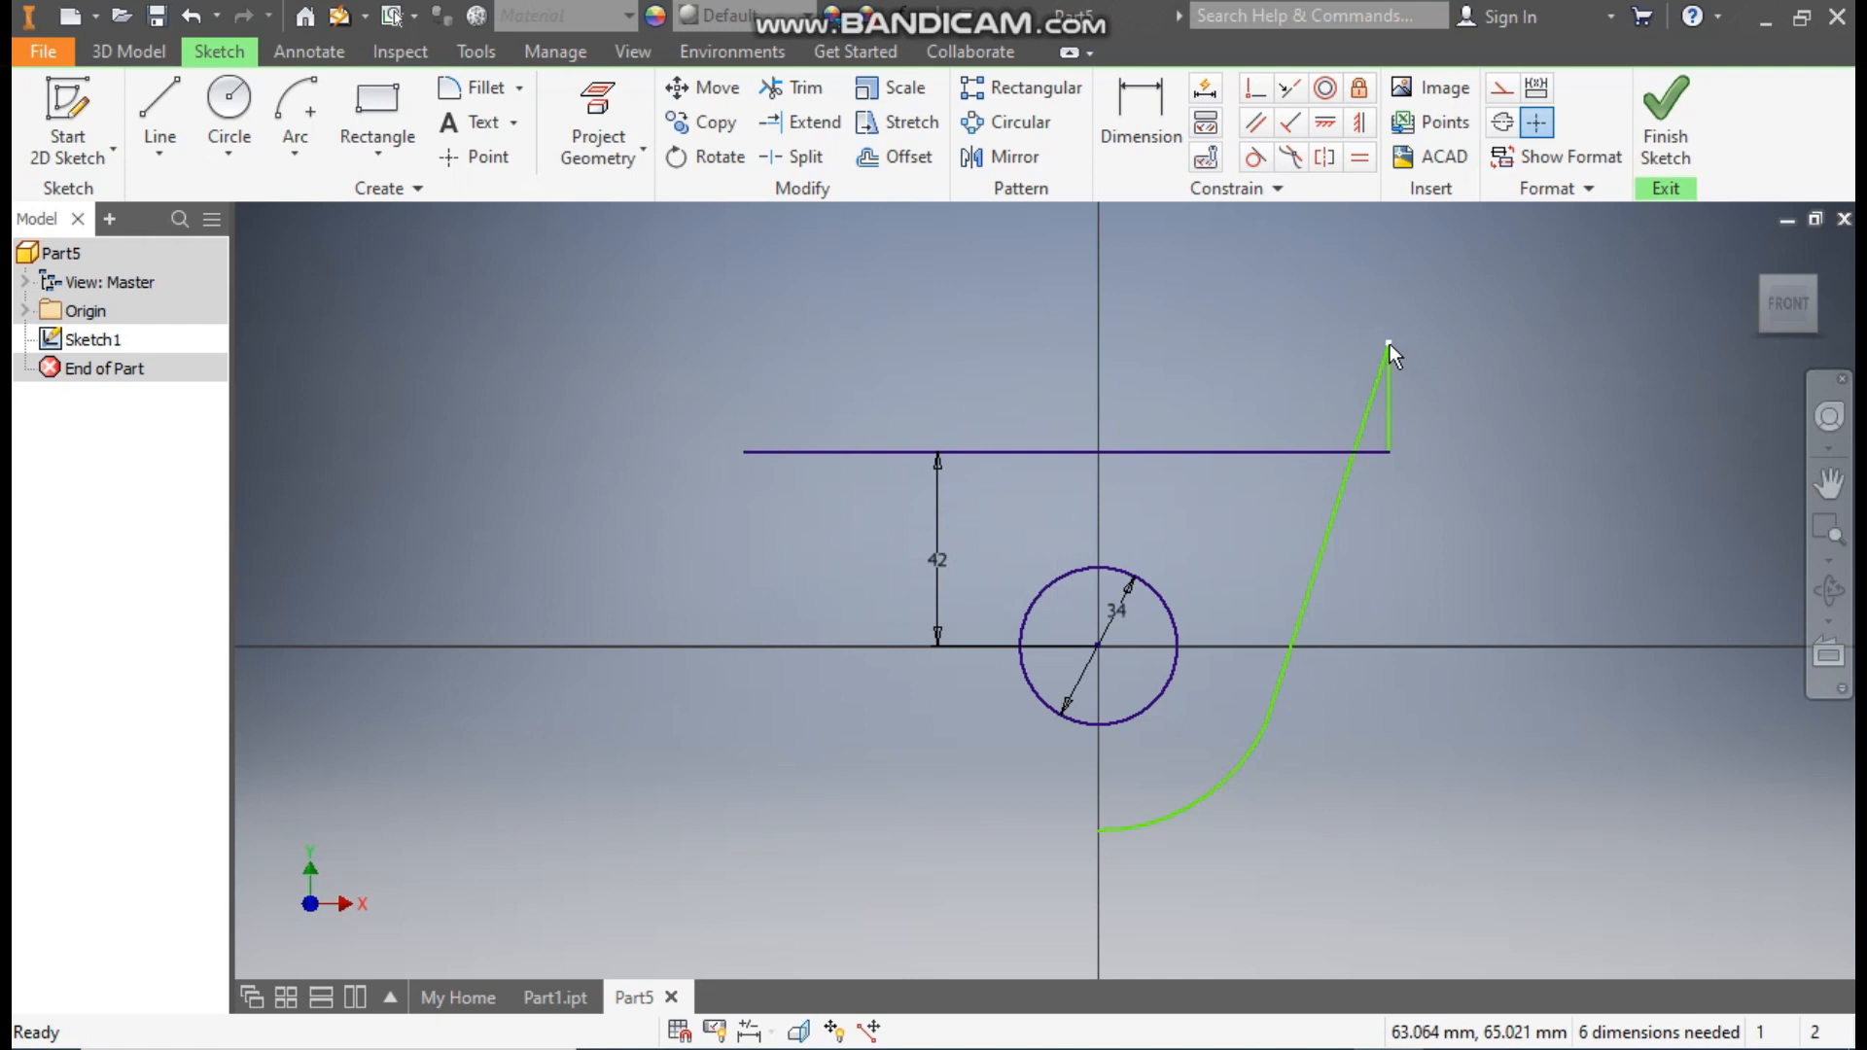
Move the short vertical line's free end below the horizontal line and set its length to 12 mm.
{"action": "left_click_drag", "start_coordinate": [1391, 343], "coordinate": [1397, 518]}
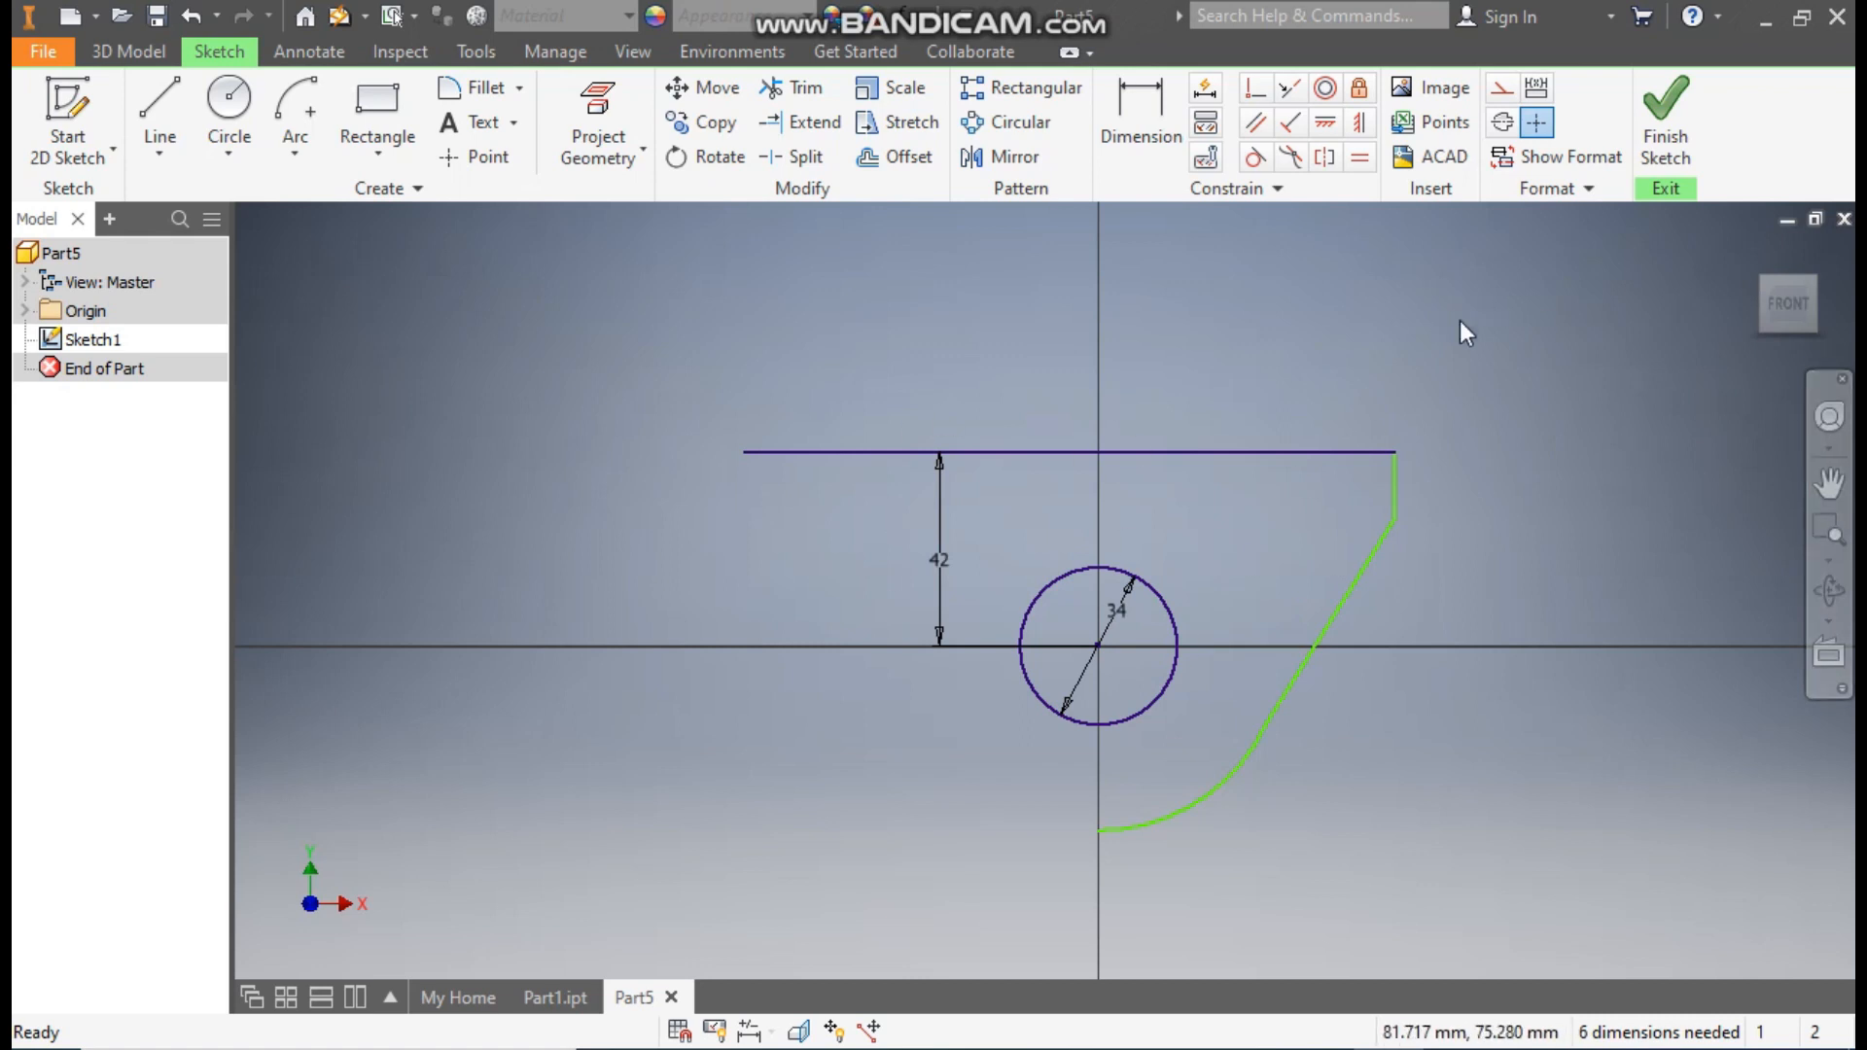
{"action": "left_click", "coordinate": [1162, 148]}
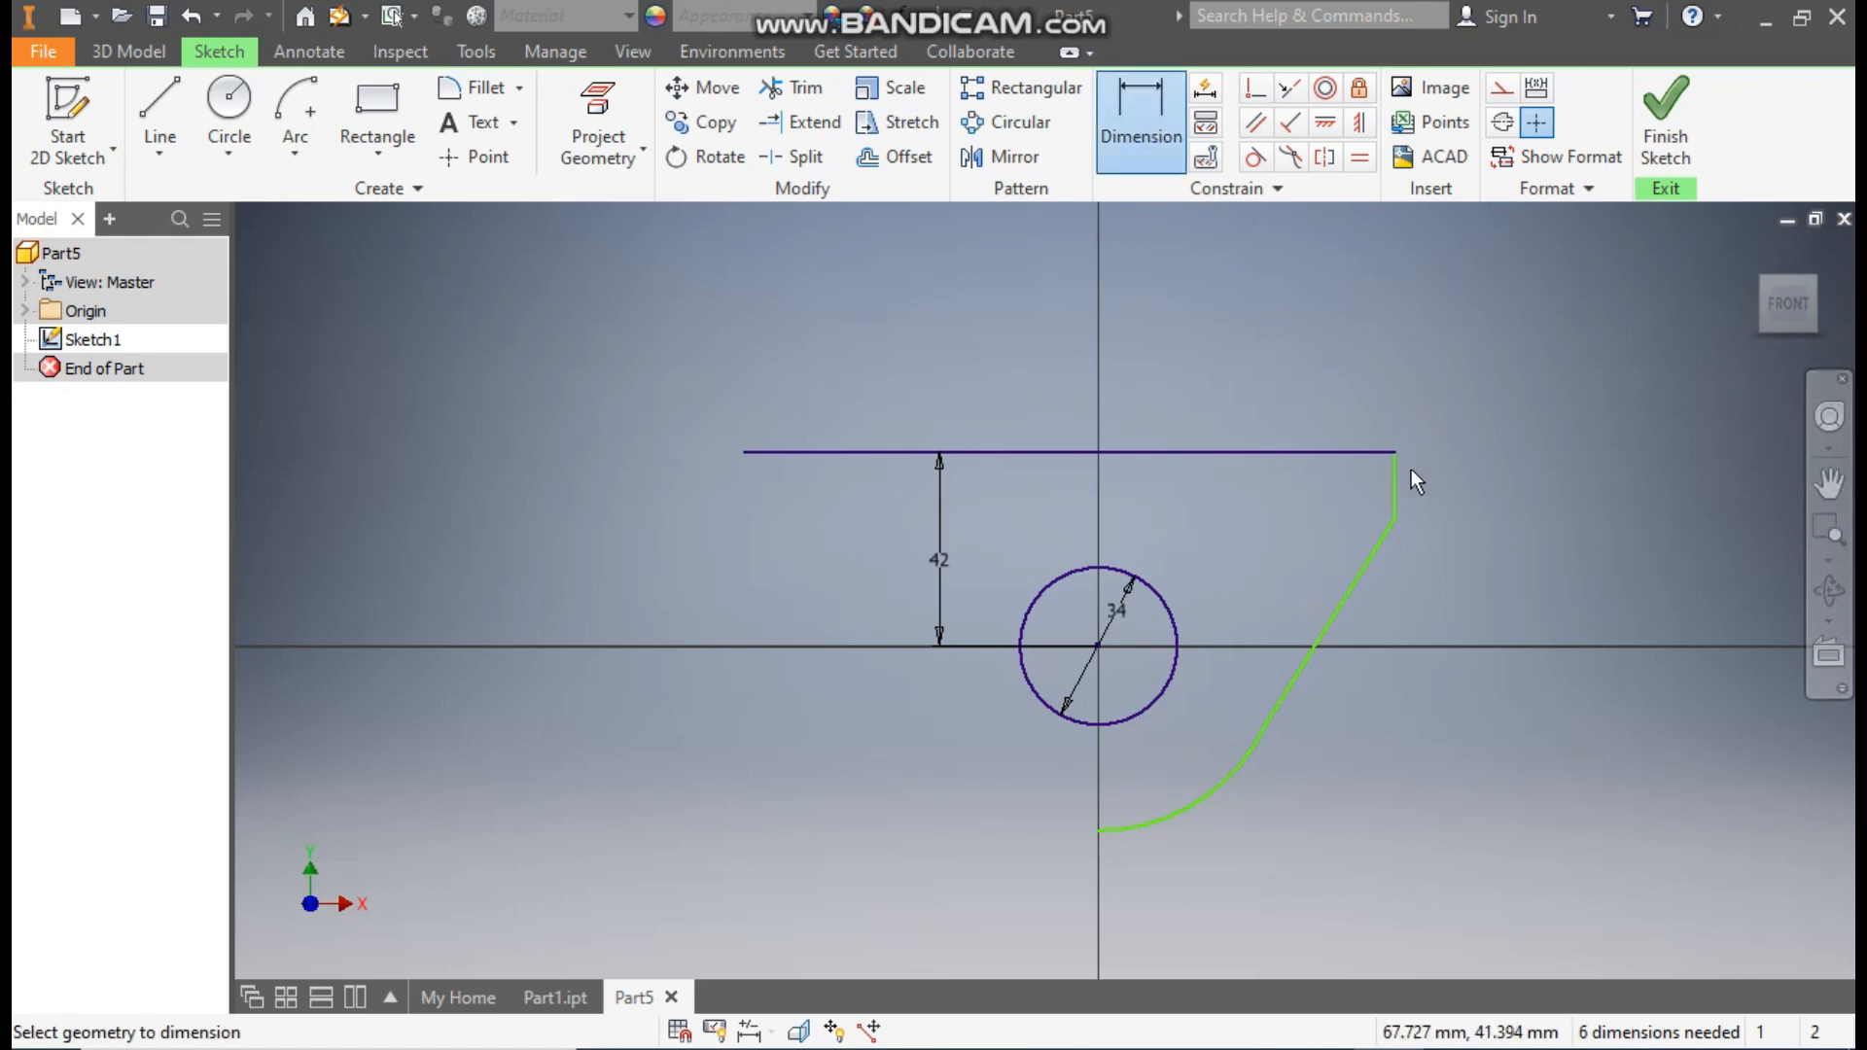
{"action": "left_click", "coordinate": [1391, 484]}
{"action": "left_click", "coordinate": [1449, 491]}
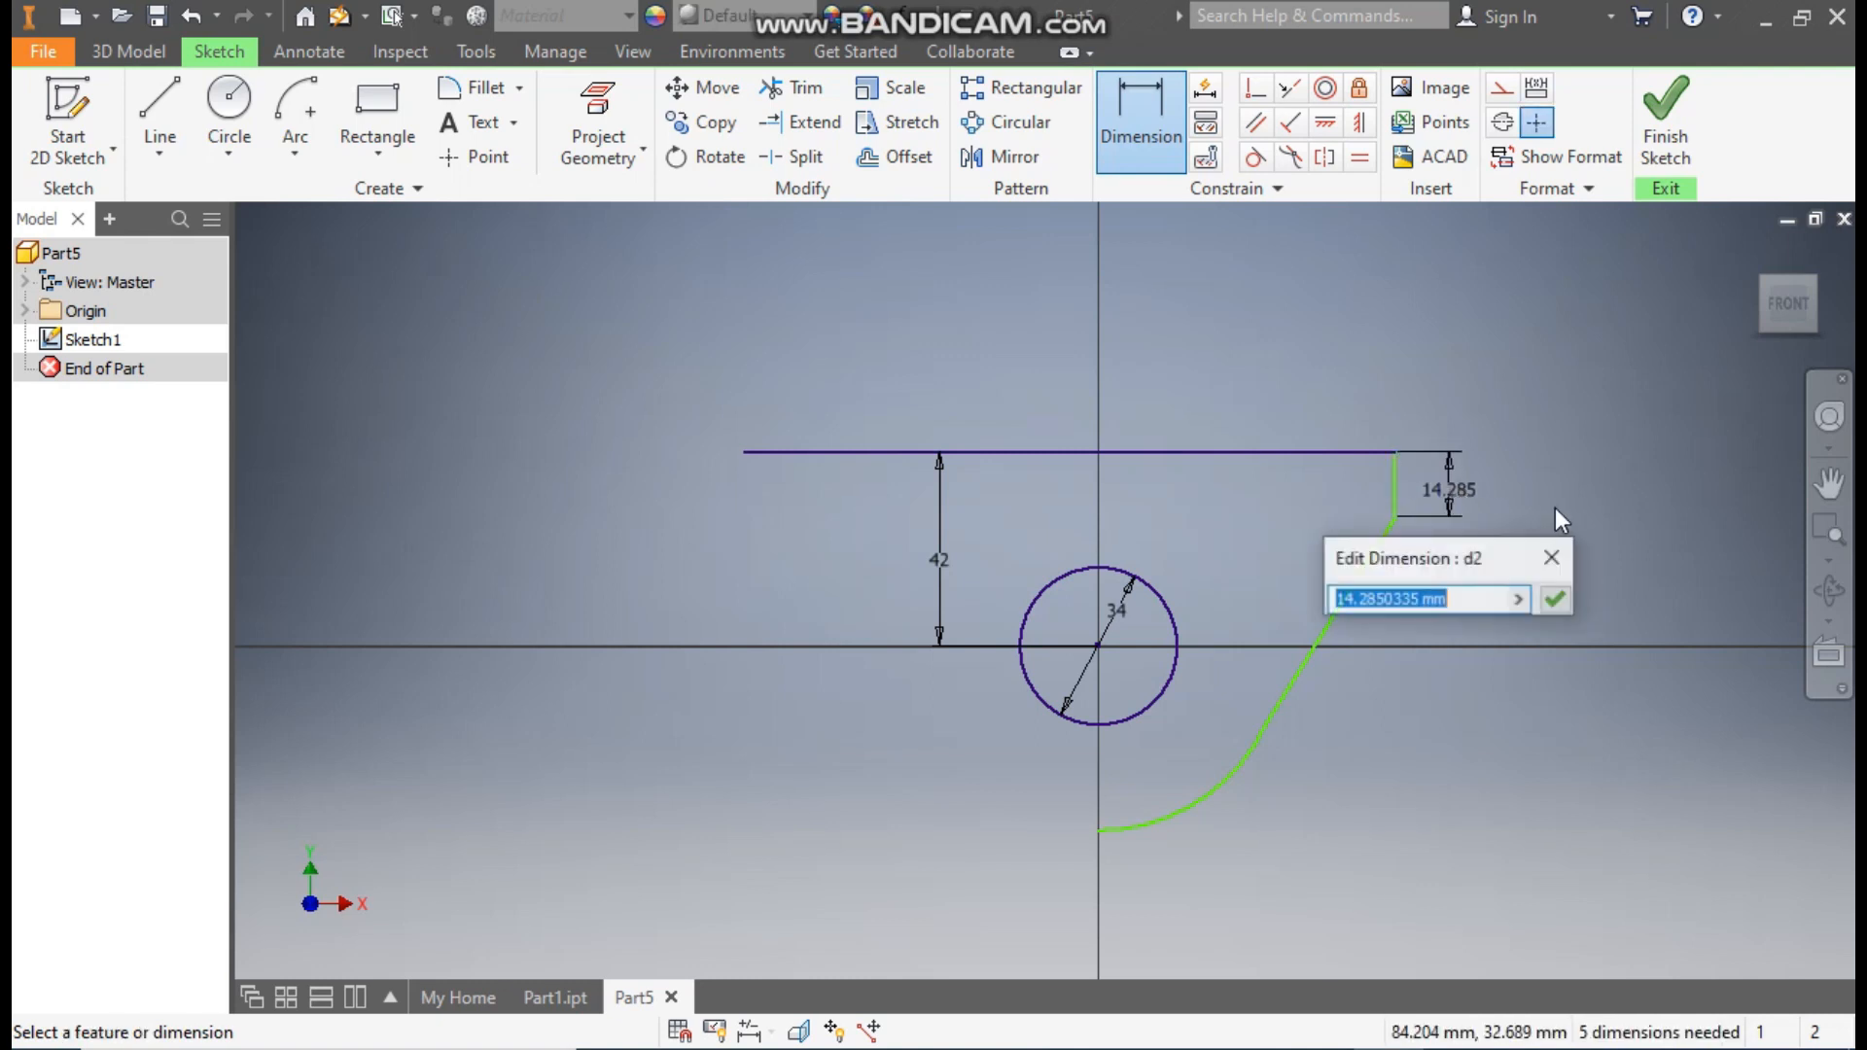
{"action": "type", "text": "12"}
{"action": "key", "text": "Return"}
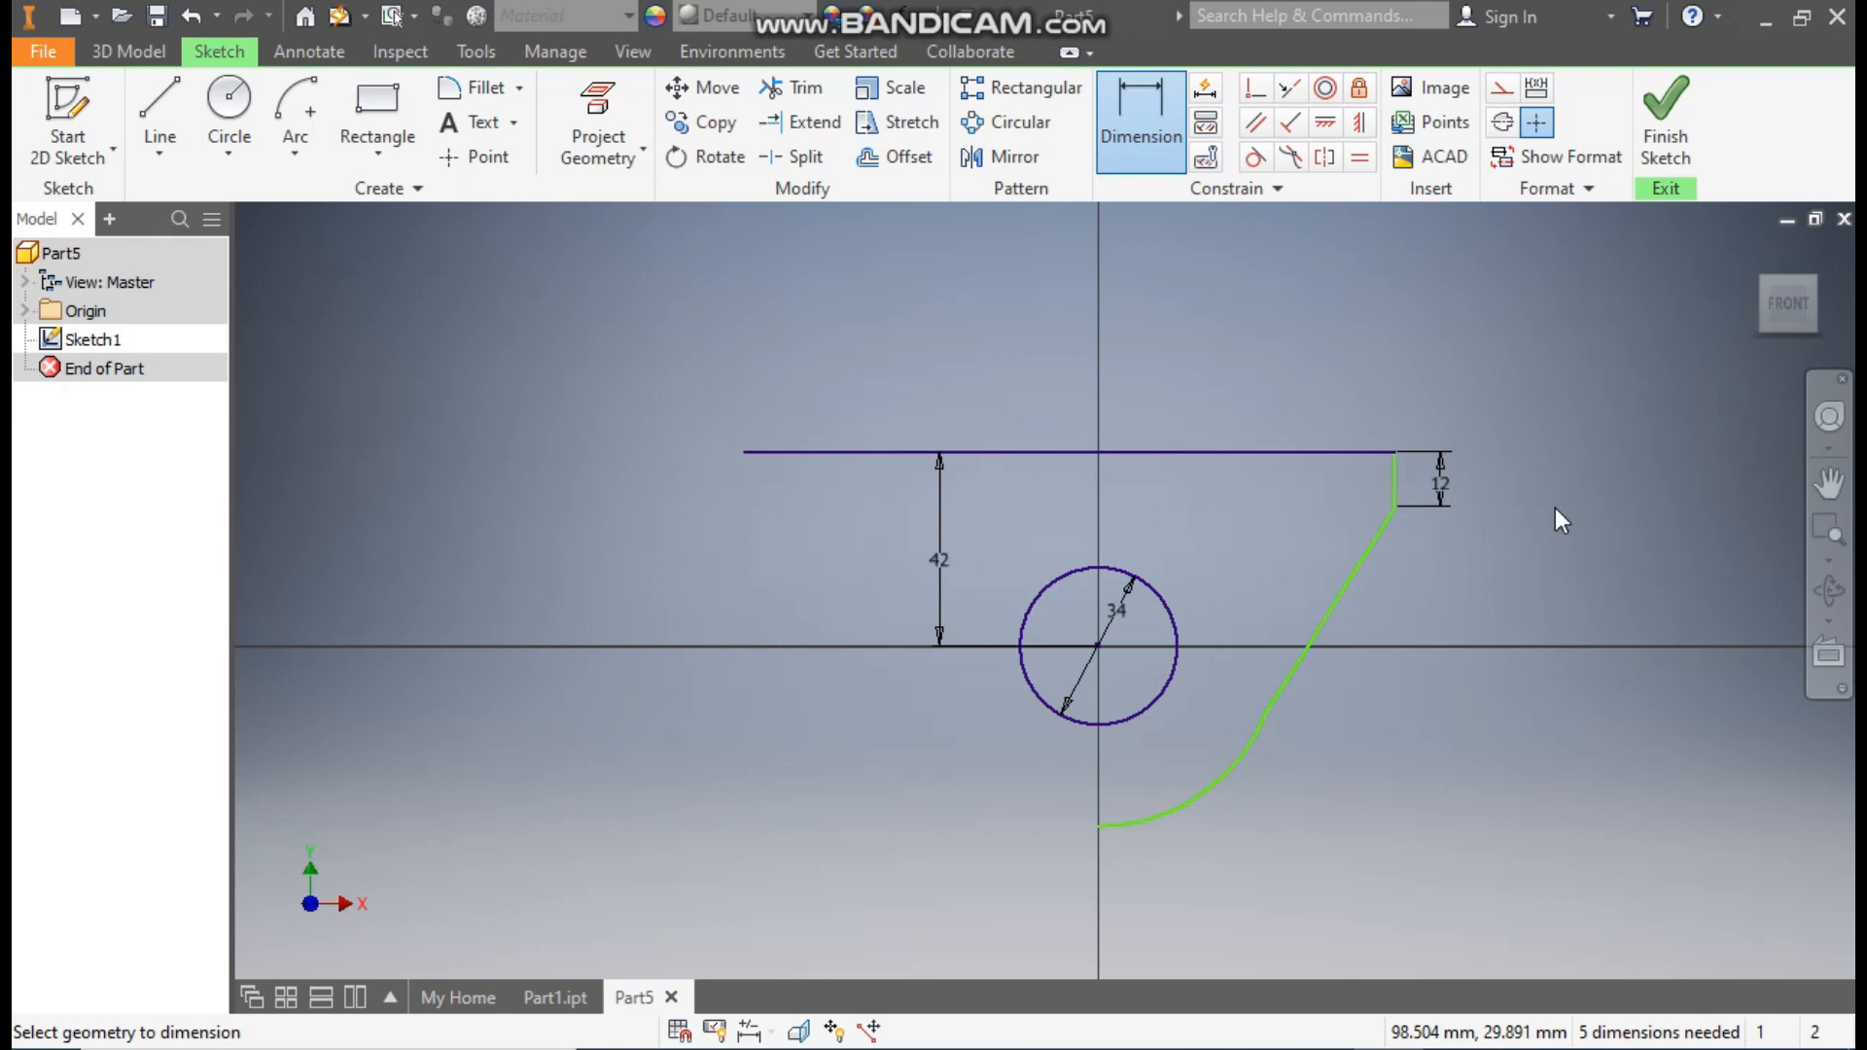
Set the radius of the arc below the circle to 28 mm.
{"action": "left_click", "coordinate": [1185, 809]}
{"action": "left_click", "coordinate": [1223, 843]}
{"action": "type", "text": "28"}
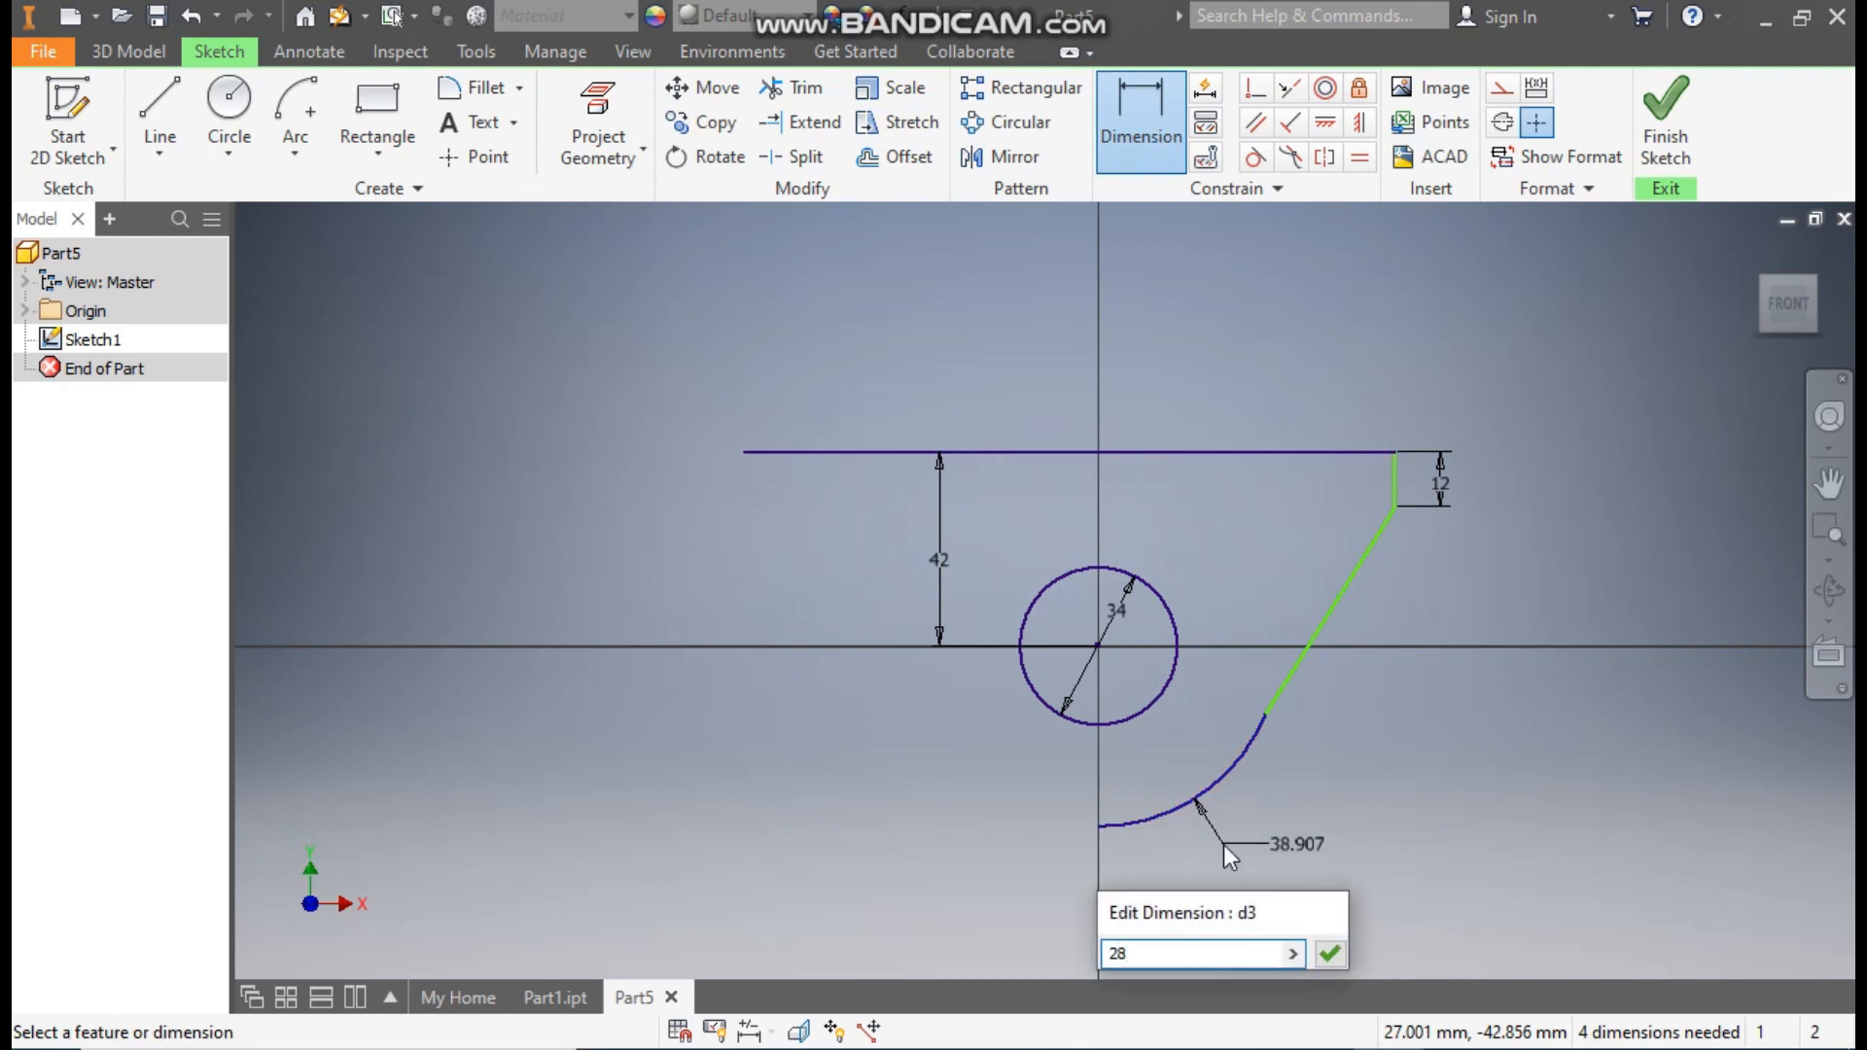
{"action": "key", "text": "Return"}
{"action": "key", "text": "Escape"}
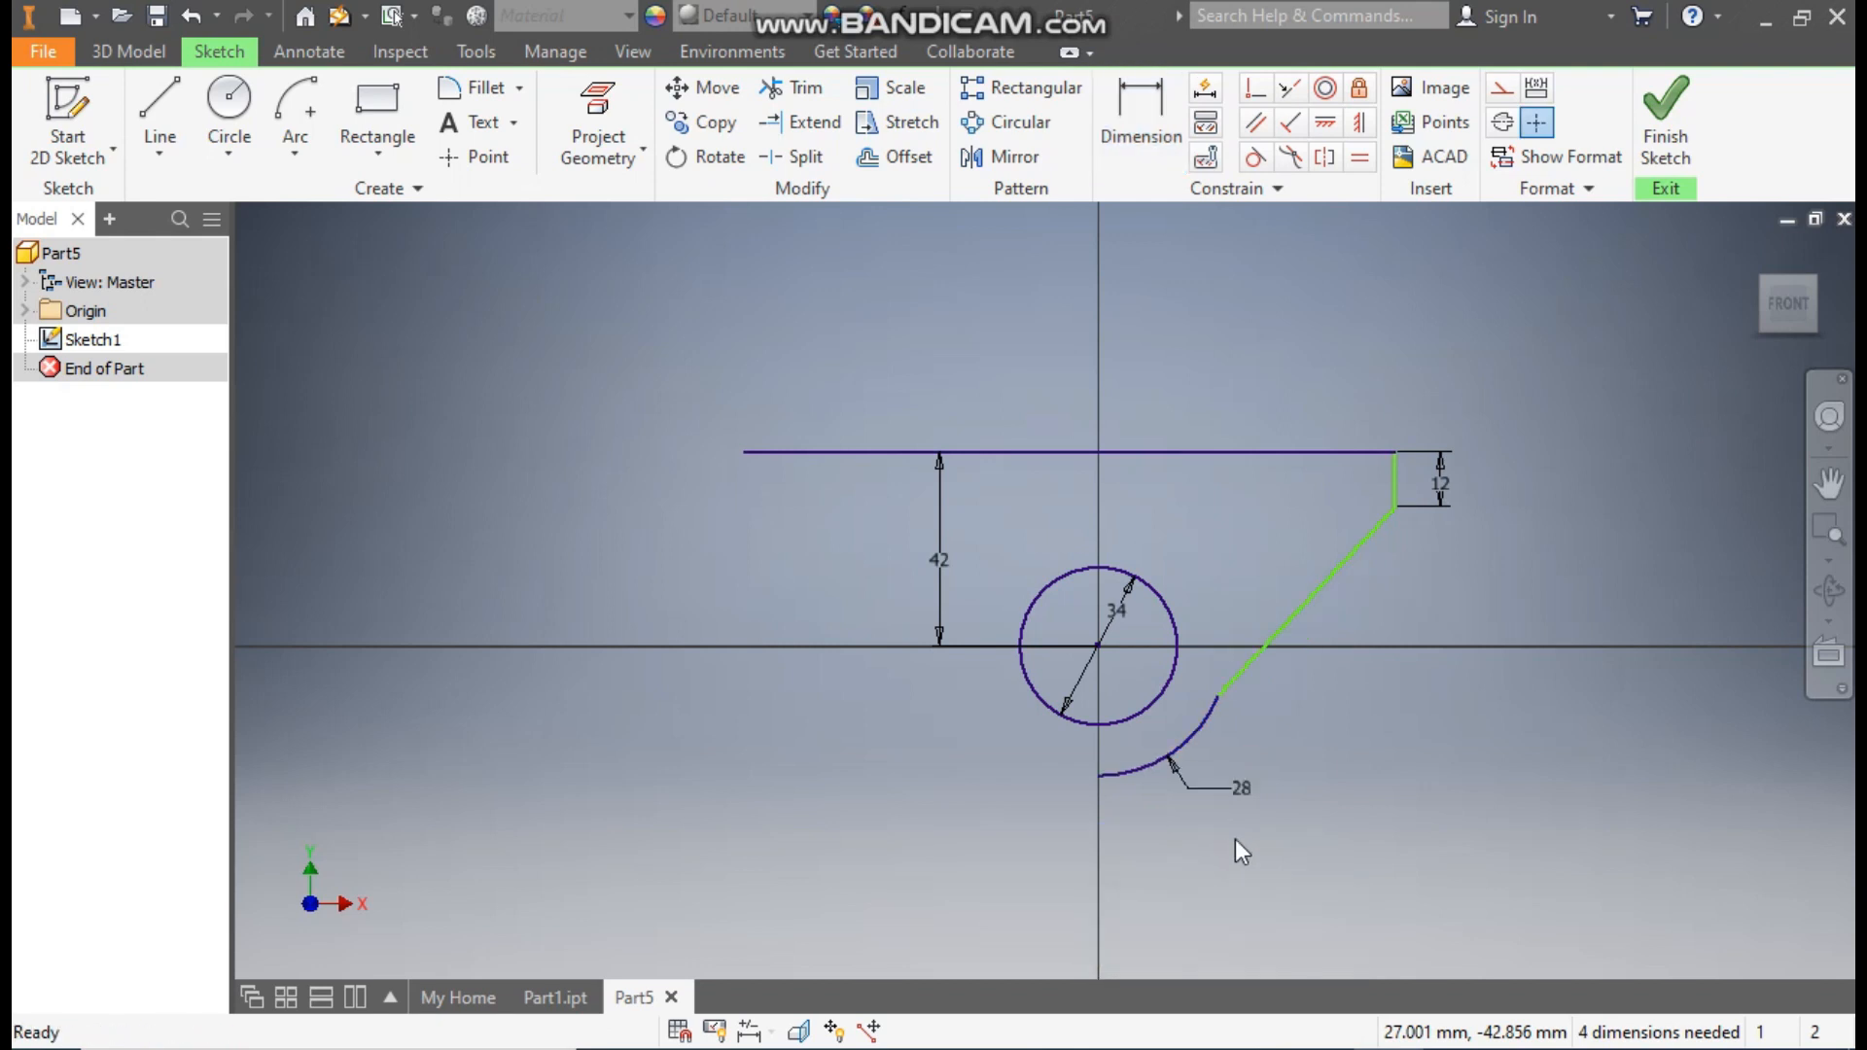
Apply a tangent constraint between the 28 mm arc and the slanted line.
{"action": "left_click", "coordinate": [1257, 161]}
{"action": "left_click", "coordinate": [1207, 732]}
{"action": "left_click", "coordinate": [1245, 666]}
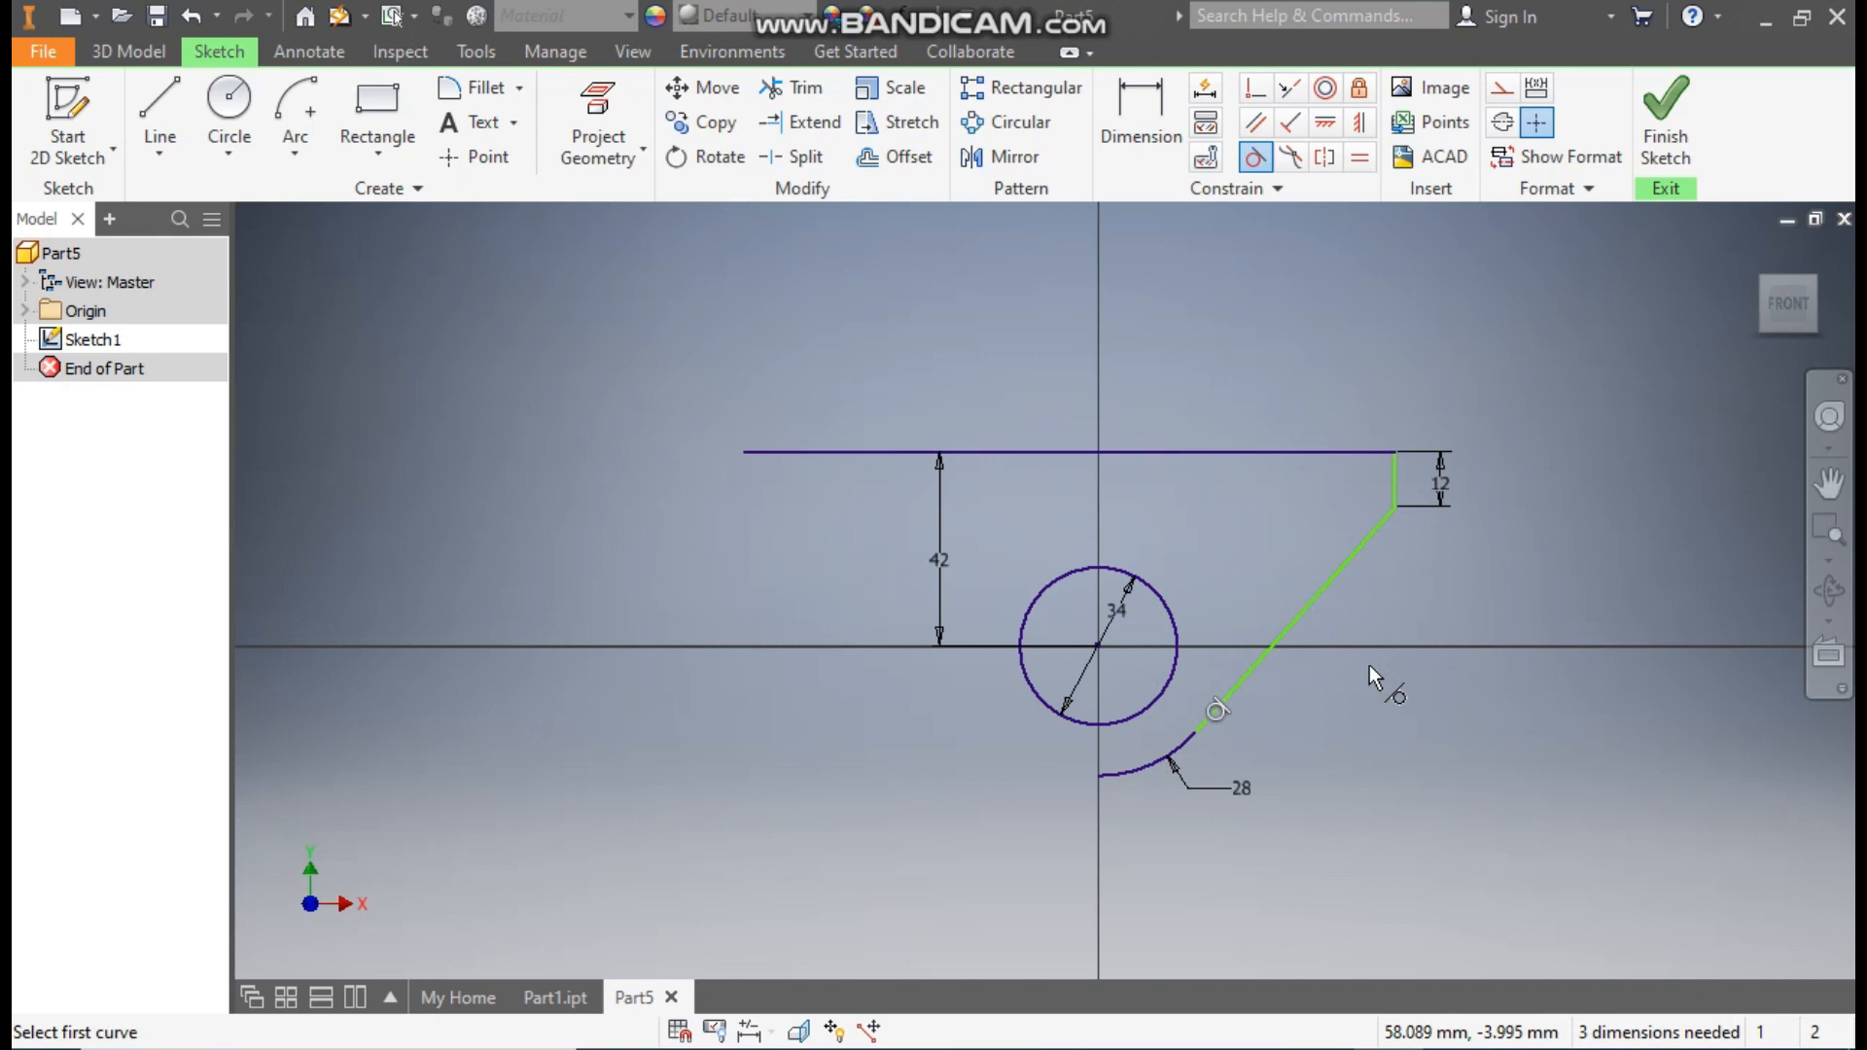
{"action": "key", "text": "Escape"}
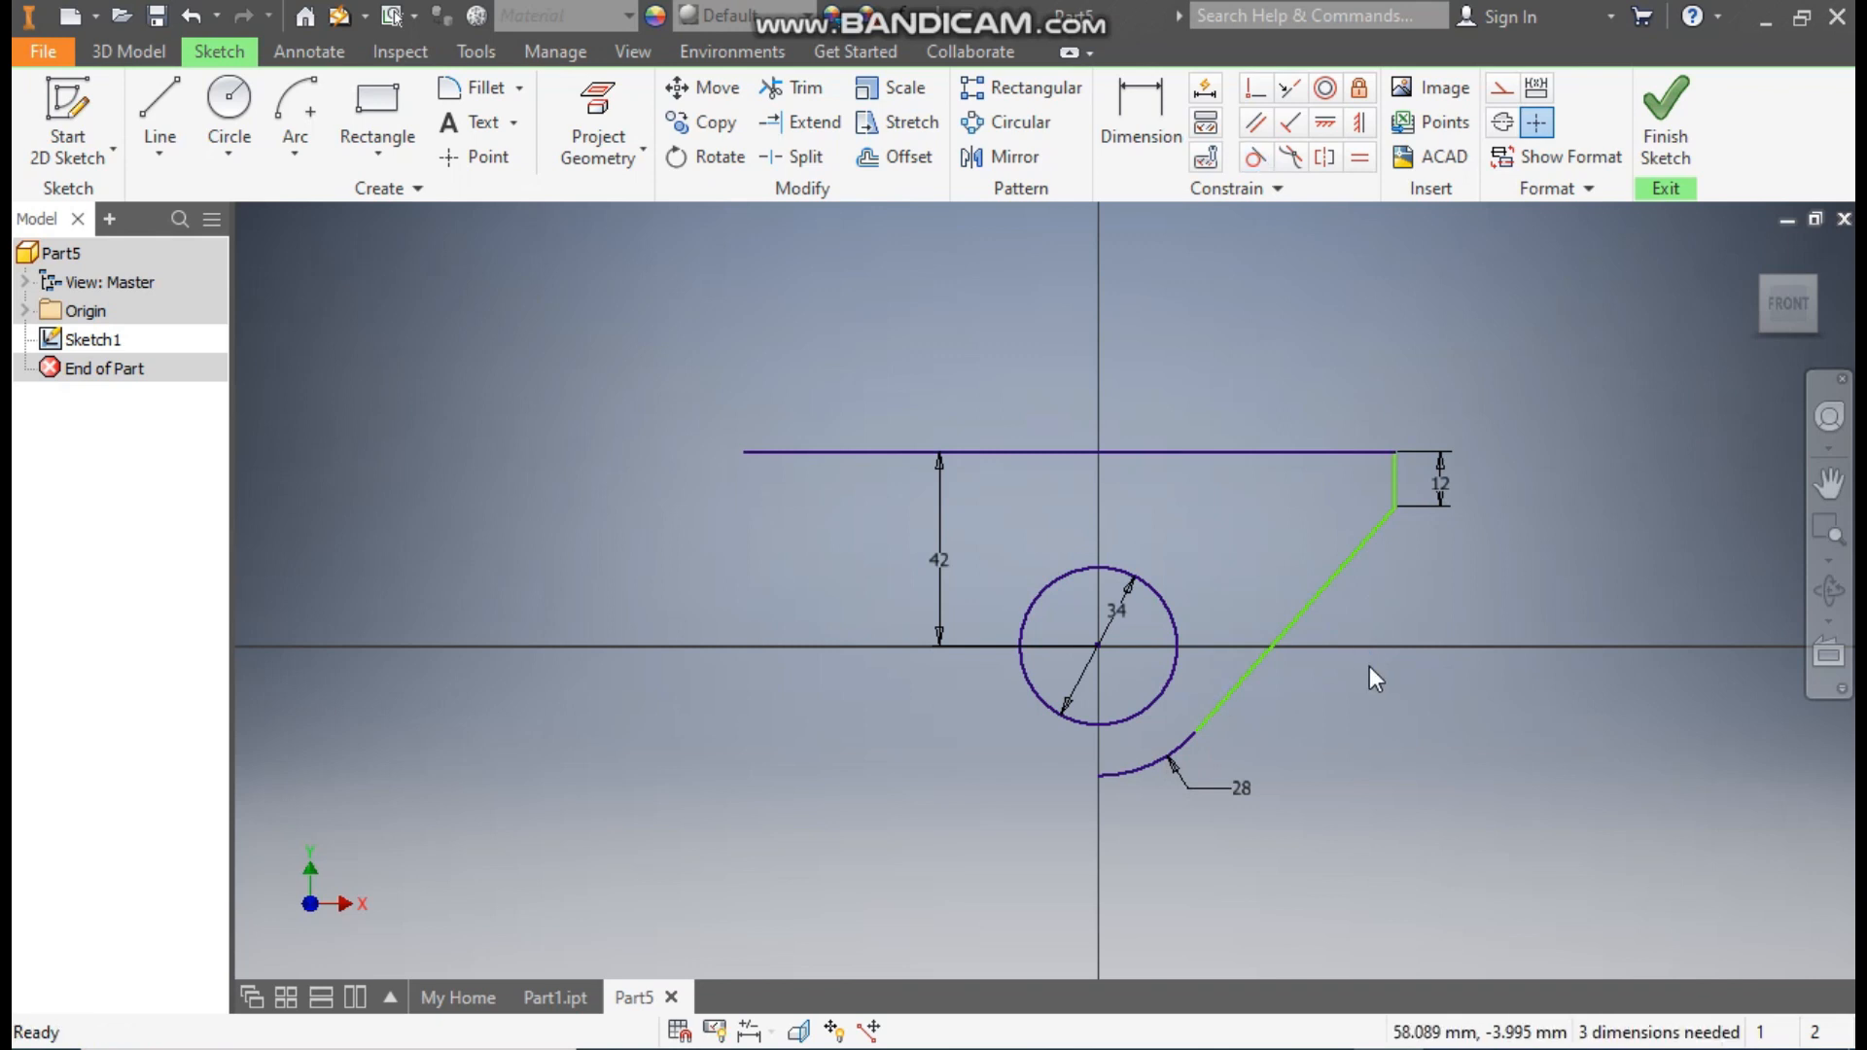
From the horizontal line's left end, draw a 12 mm vertical line down and a slanted line inward, ending level with the opposite slanted line's lower end.
{"action": "left_click", "coordinate": [160, 112]}
{"action": "left_click", "coordinate": [744, 451]}
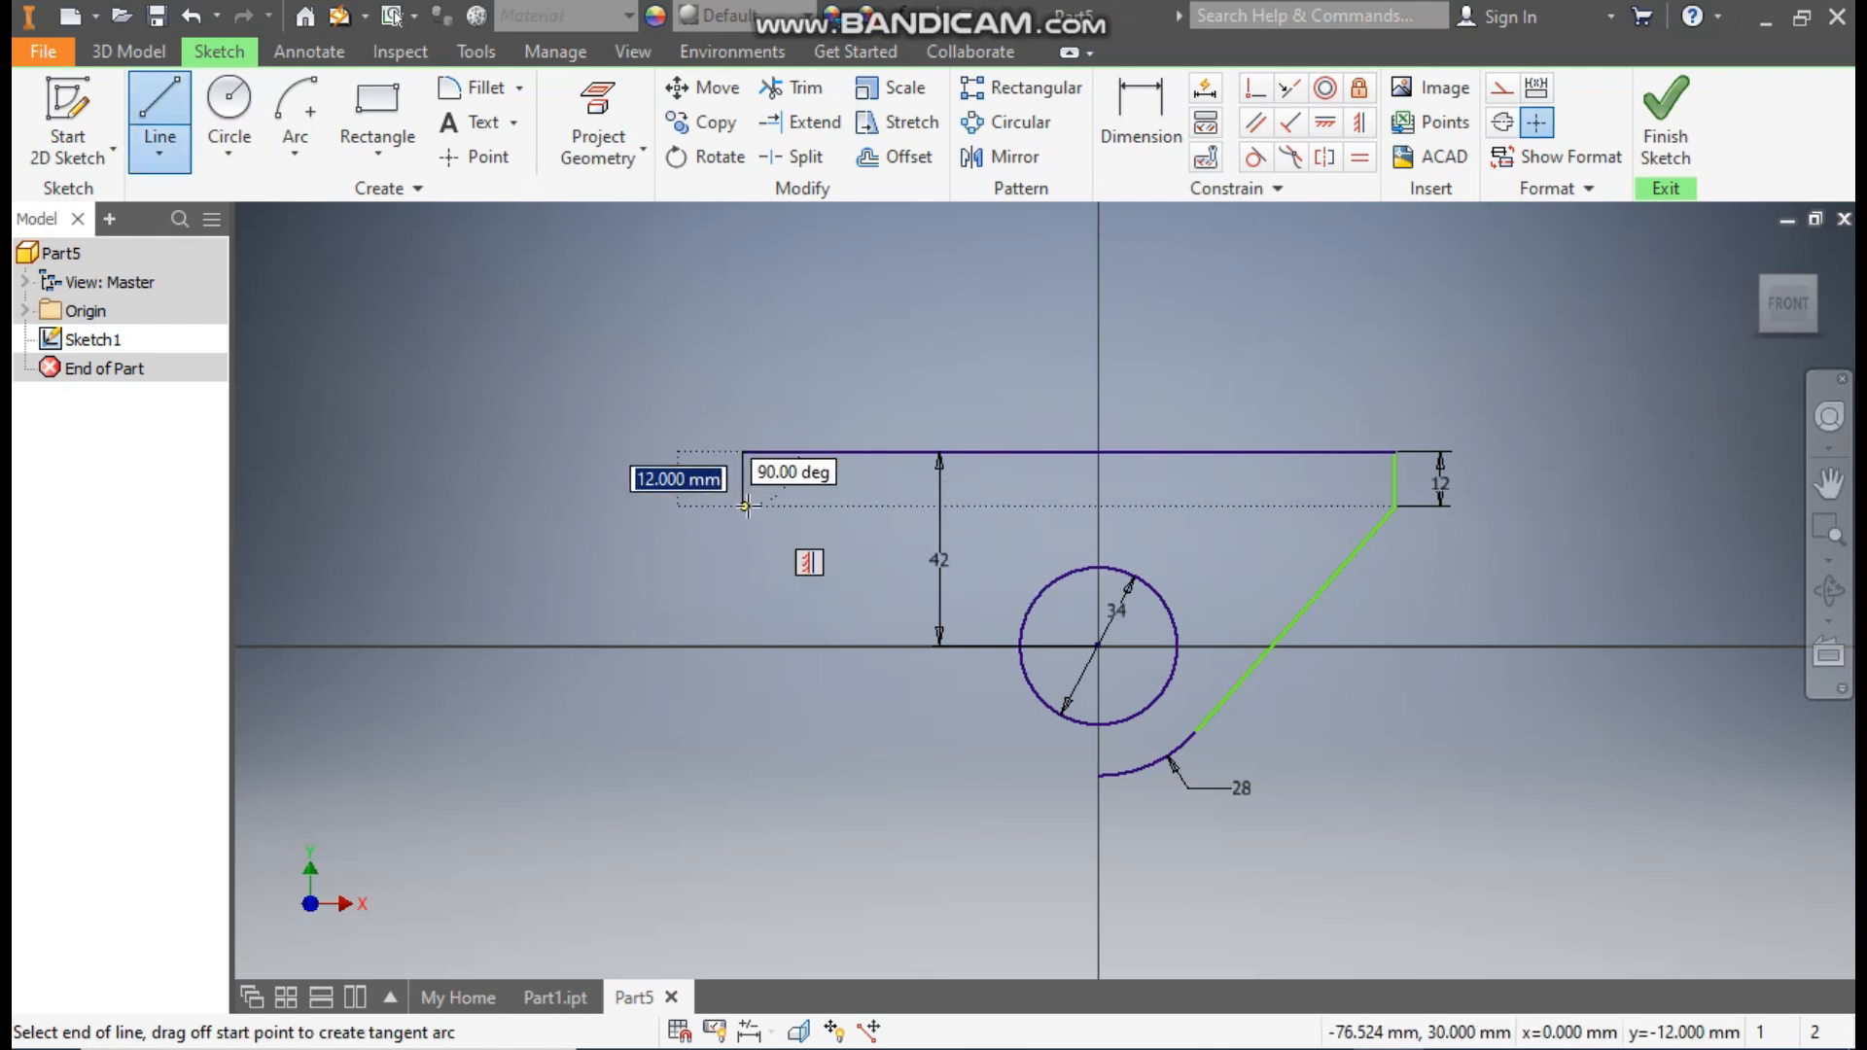
{"action": "left_click", "coordinate": [745, 505]}
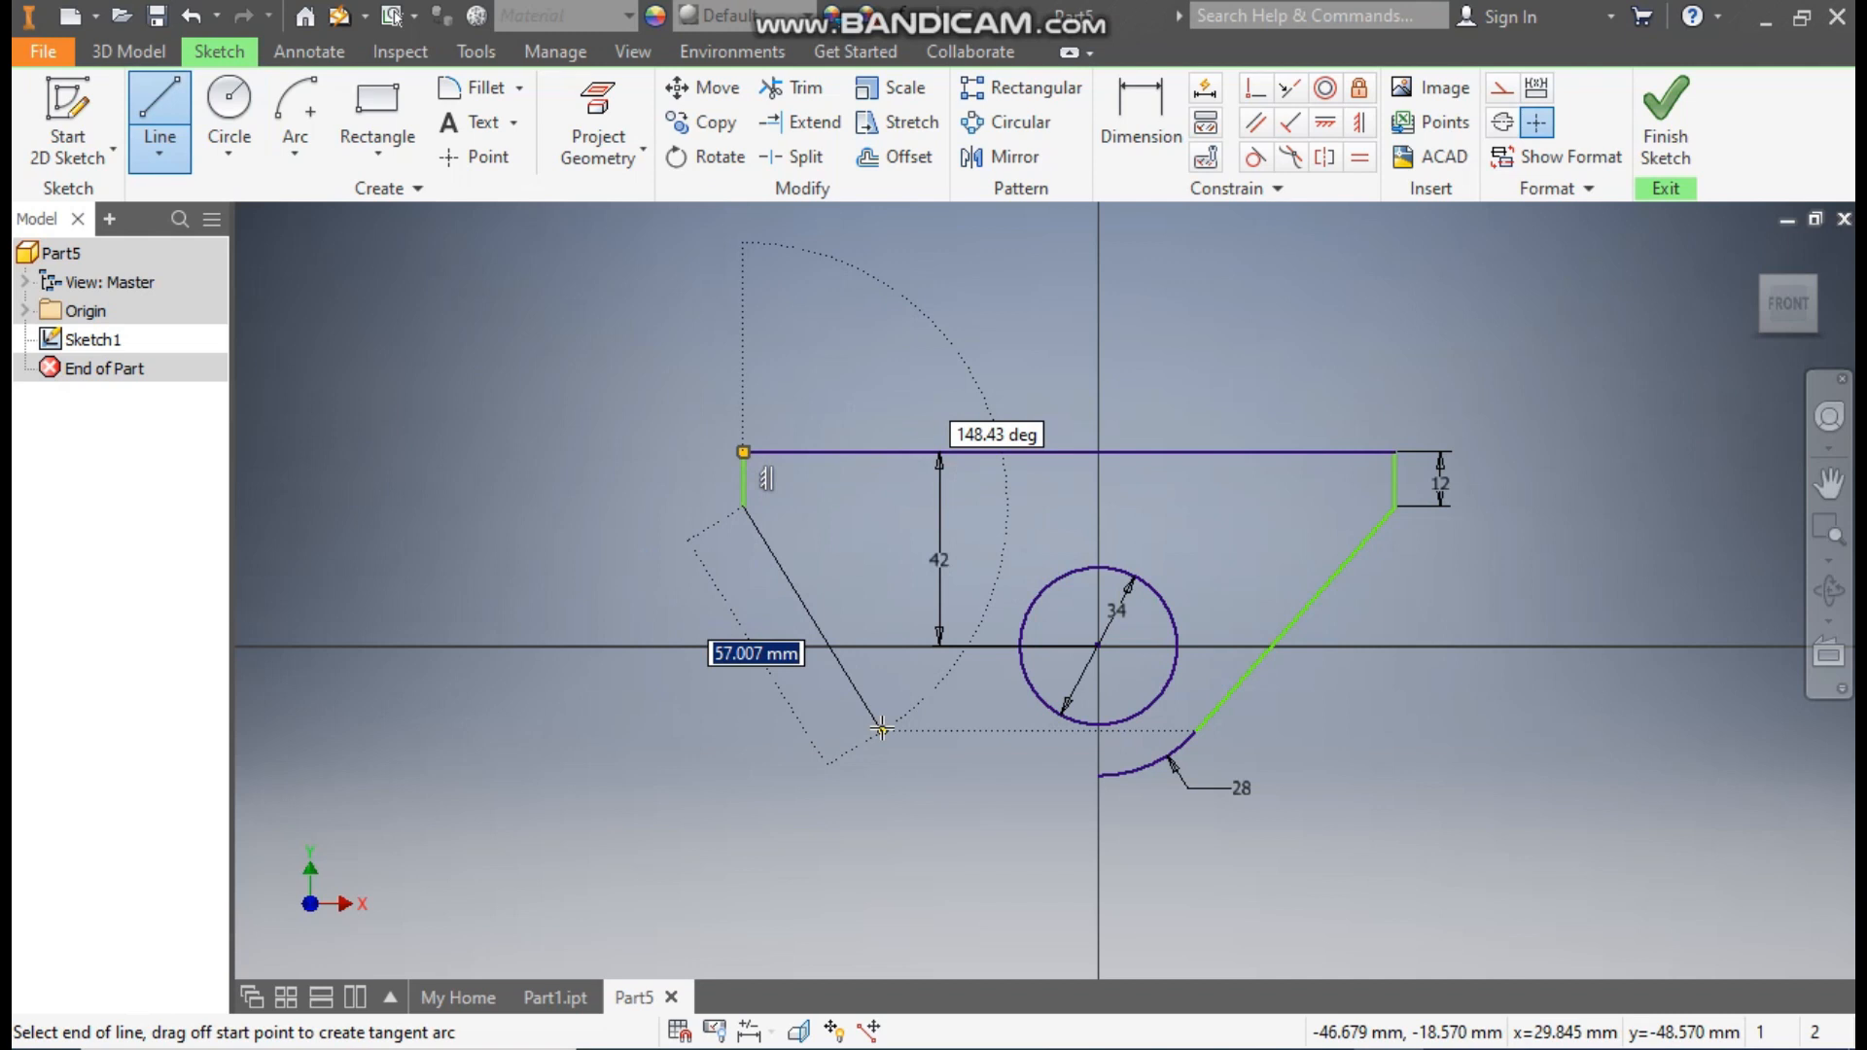
{"action": "left_click", "coordinate": [950, 730]}
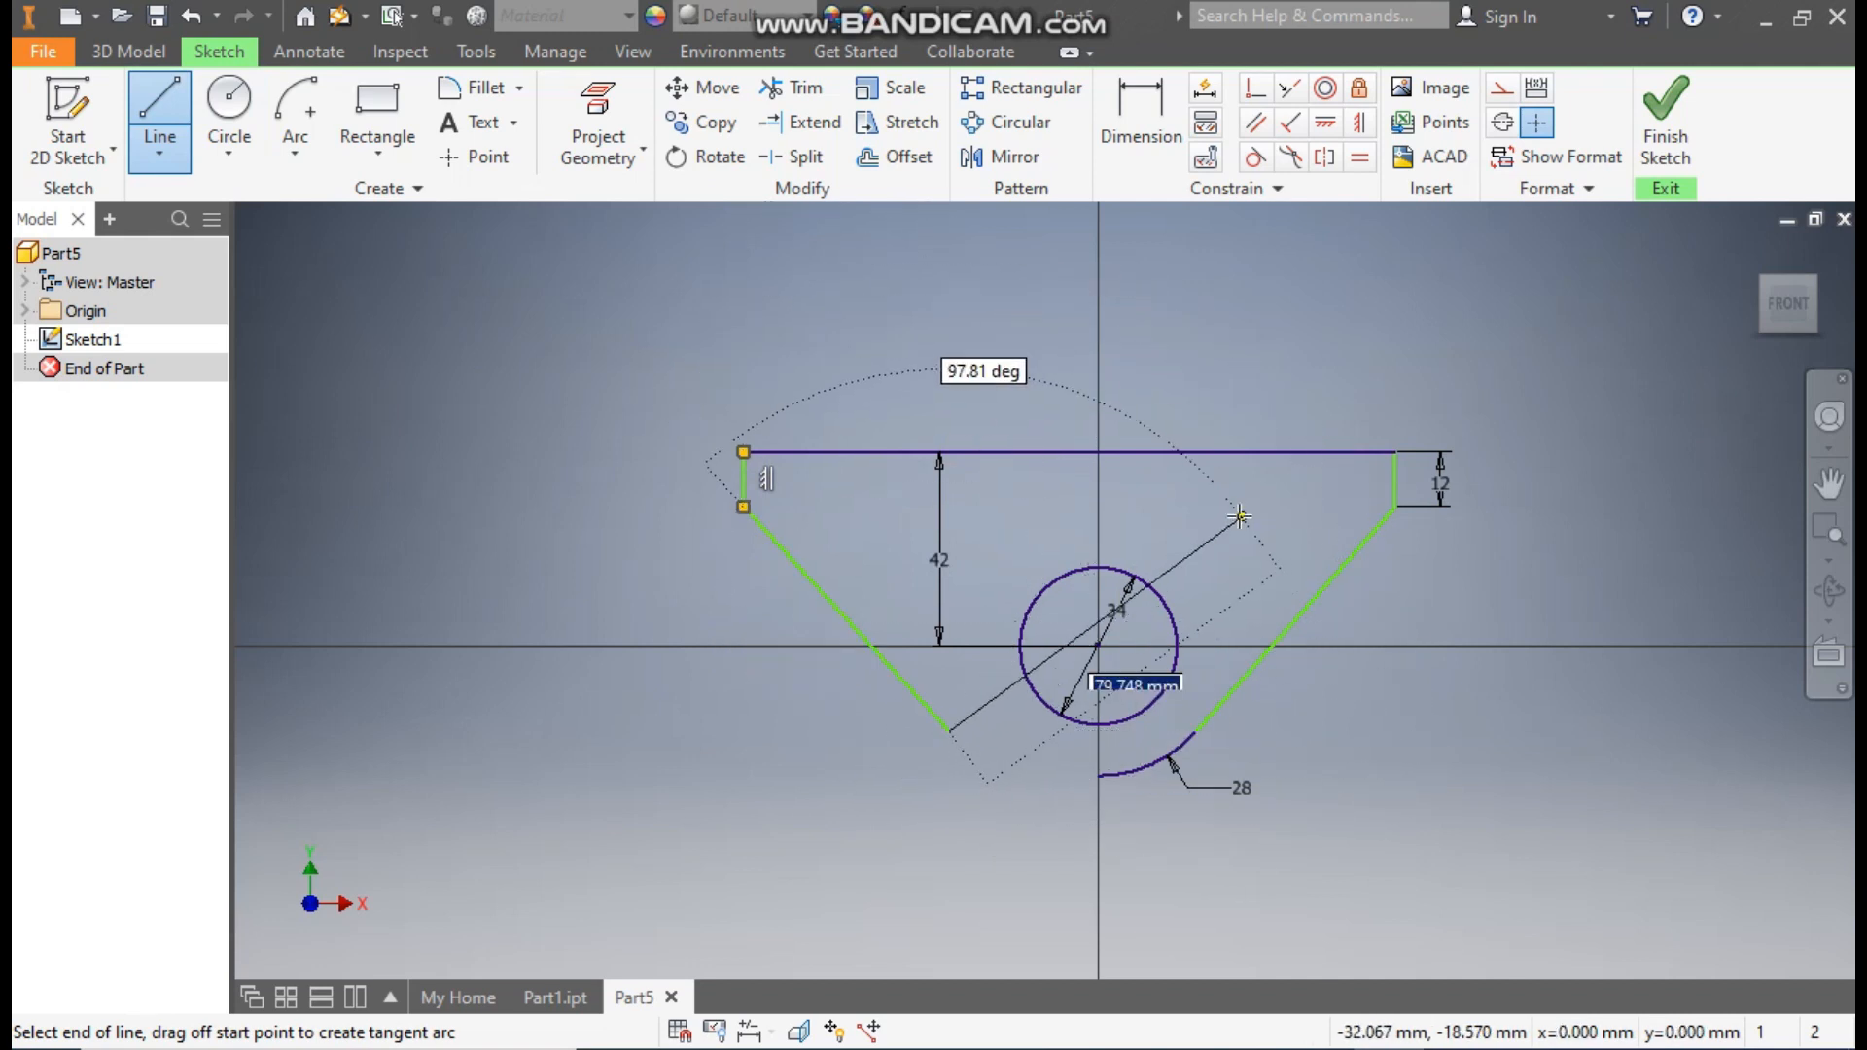
{"action": "key", "text": "Escape"}
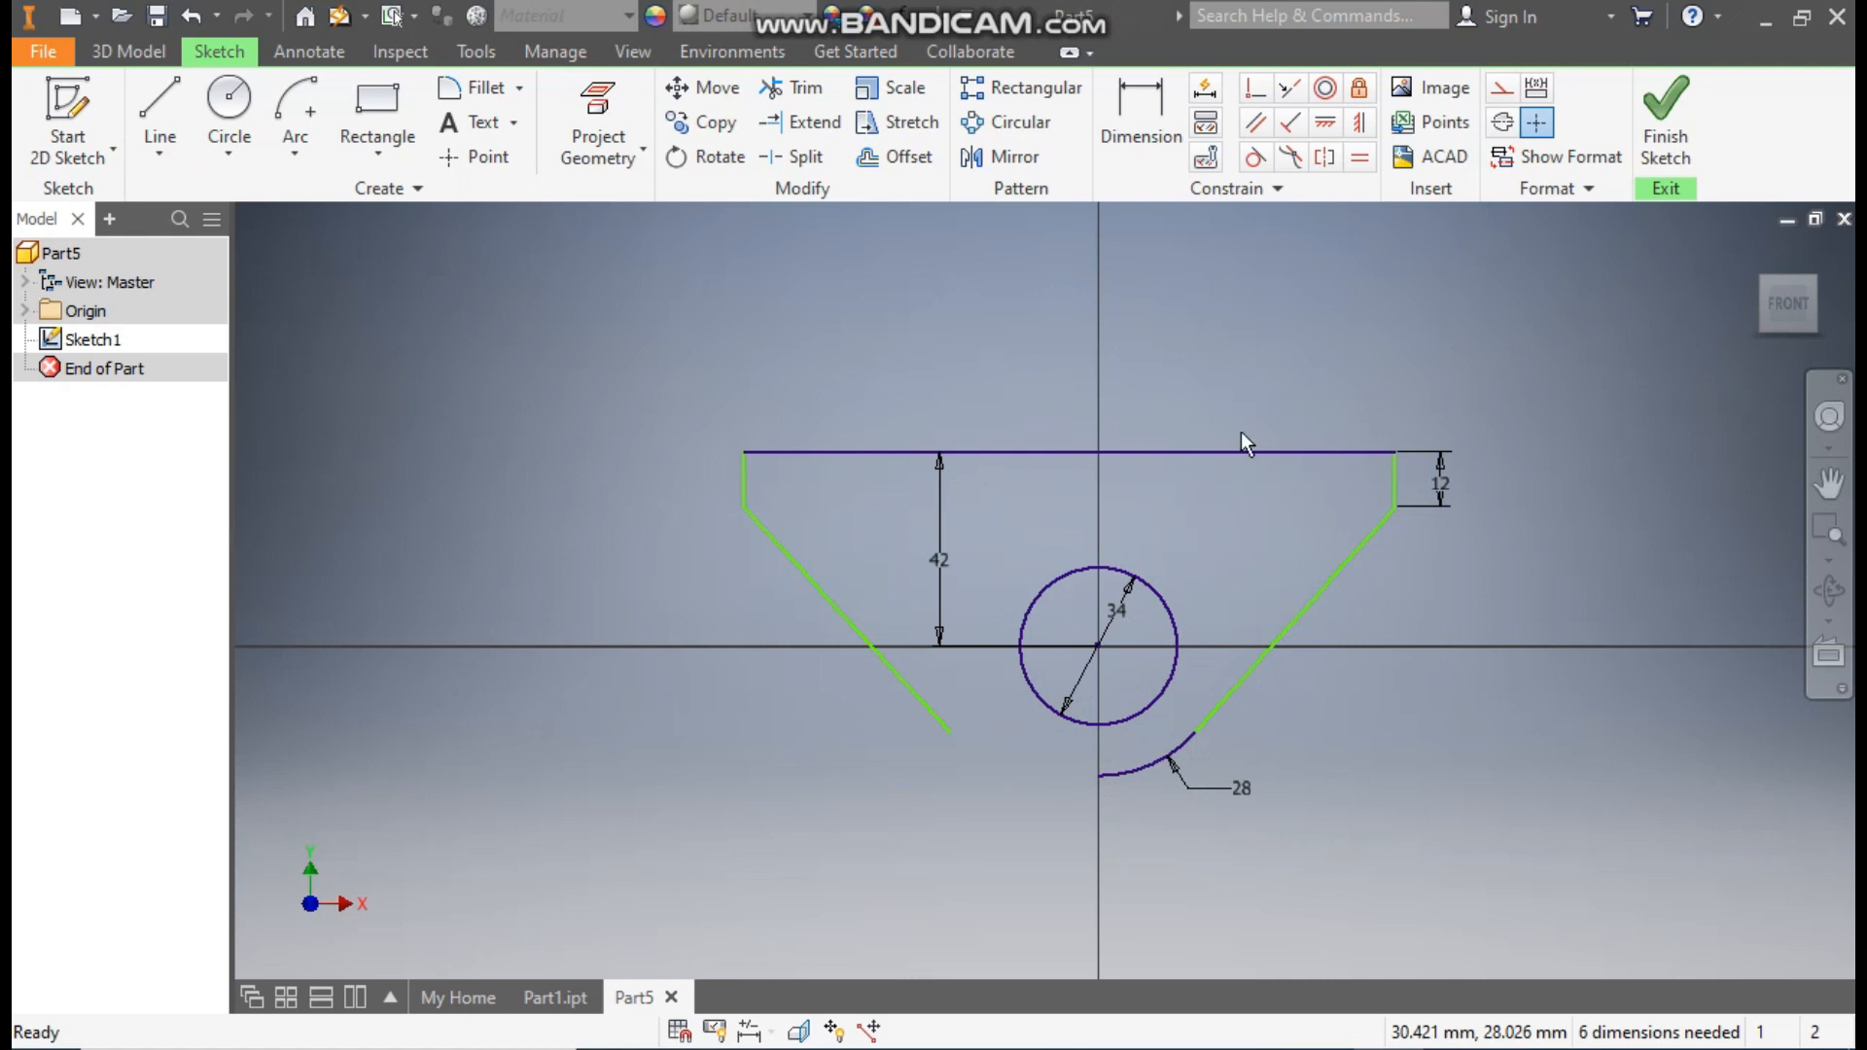
{"action": "left_click", "coordinate": [307, 122]}
{"action": "left_click", "coordinate": [951, 729]}
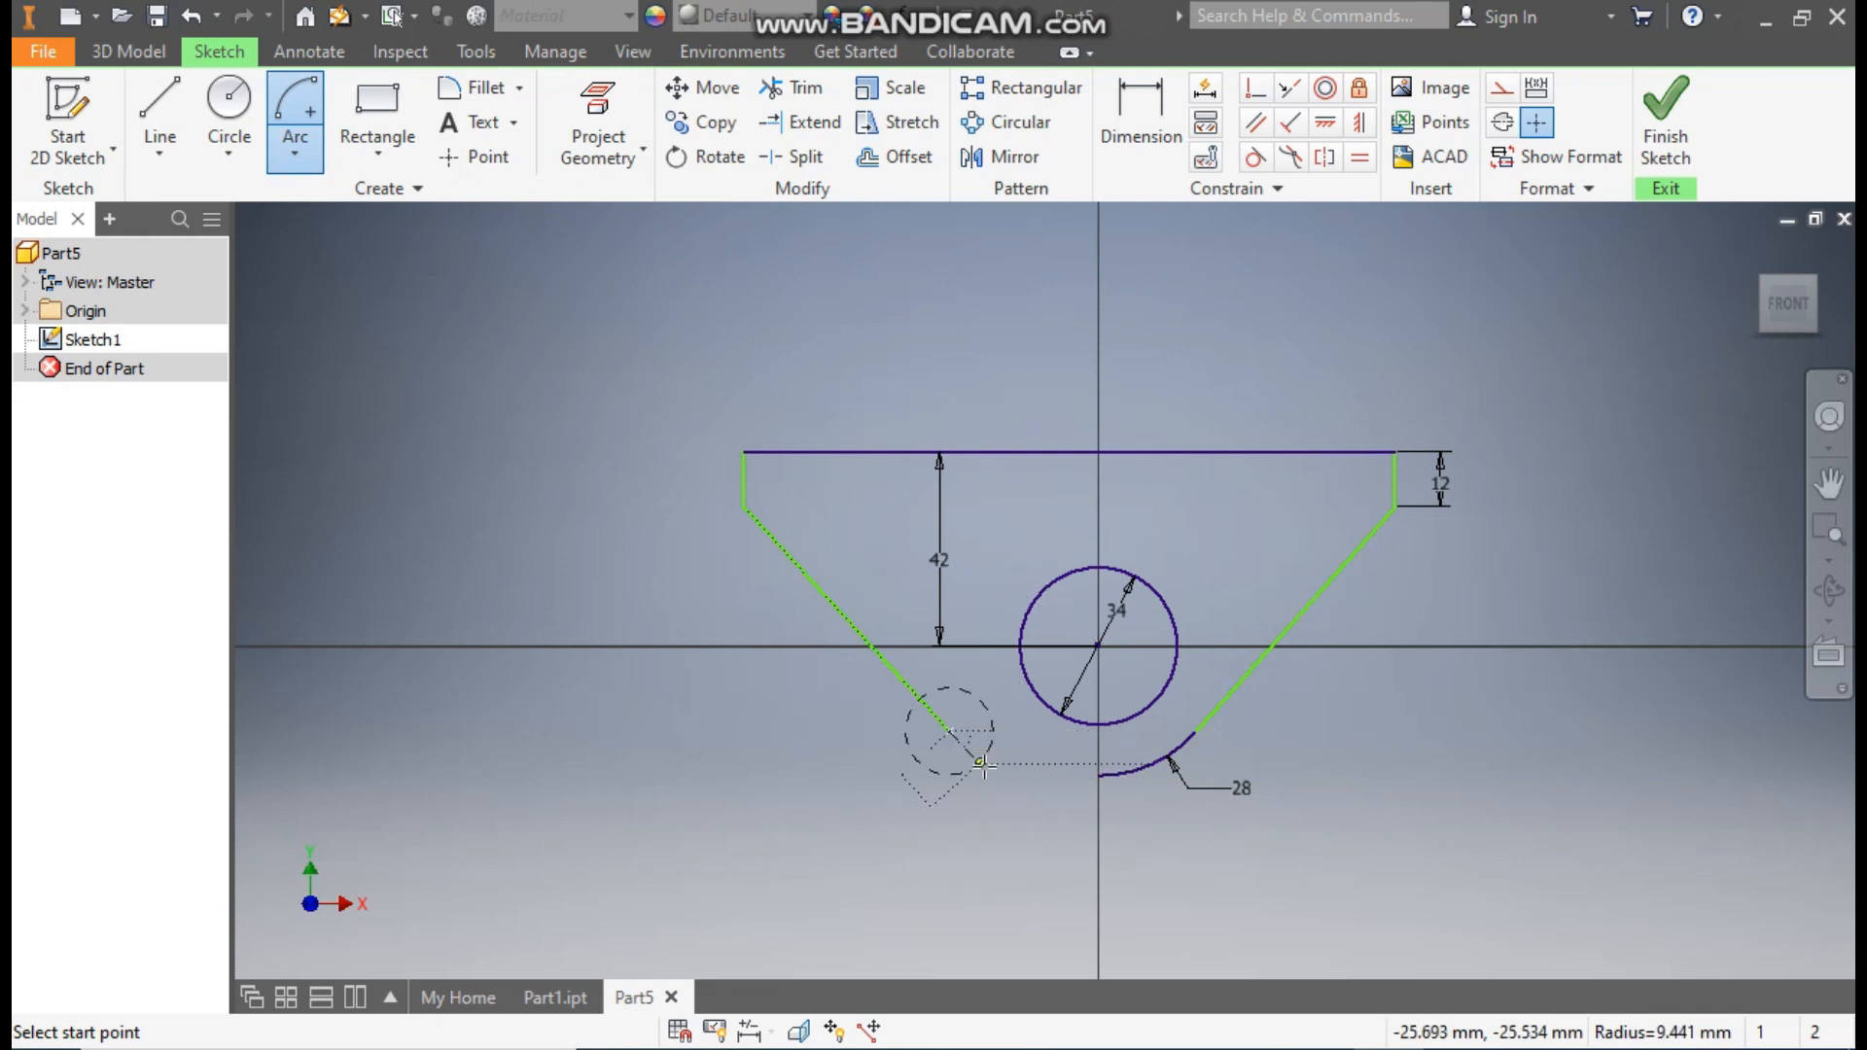
{"action": "key", "text": "Escape"}
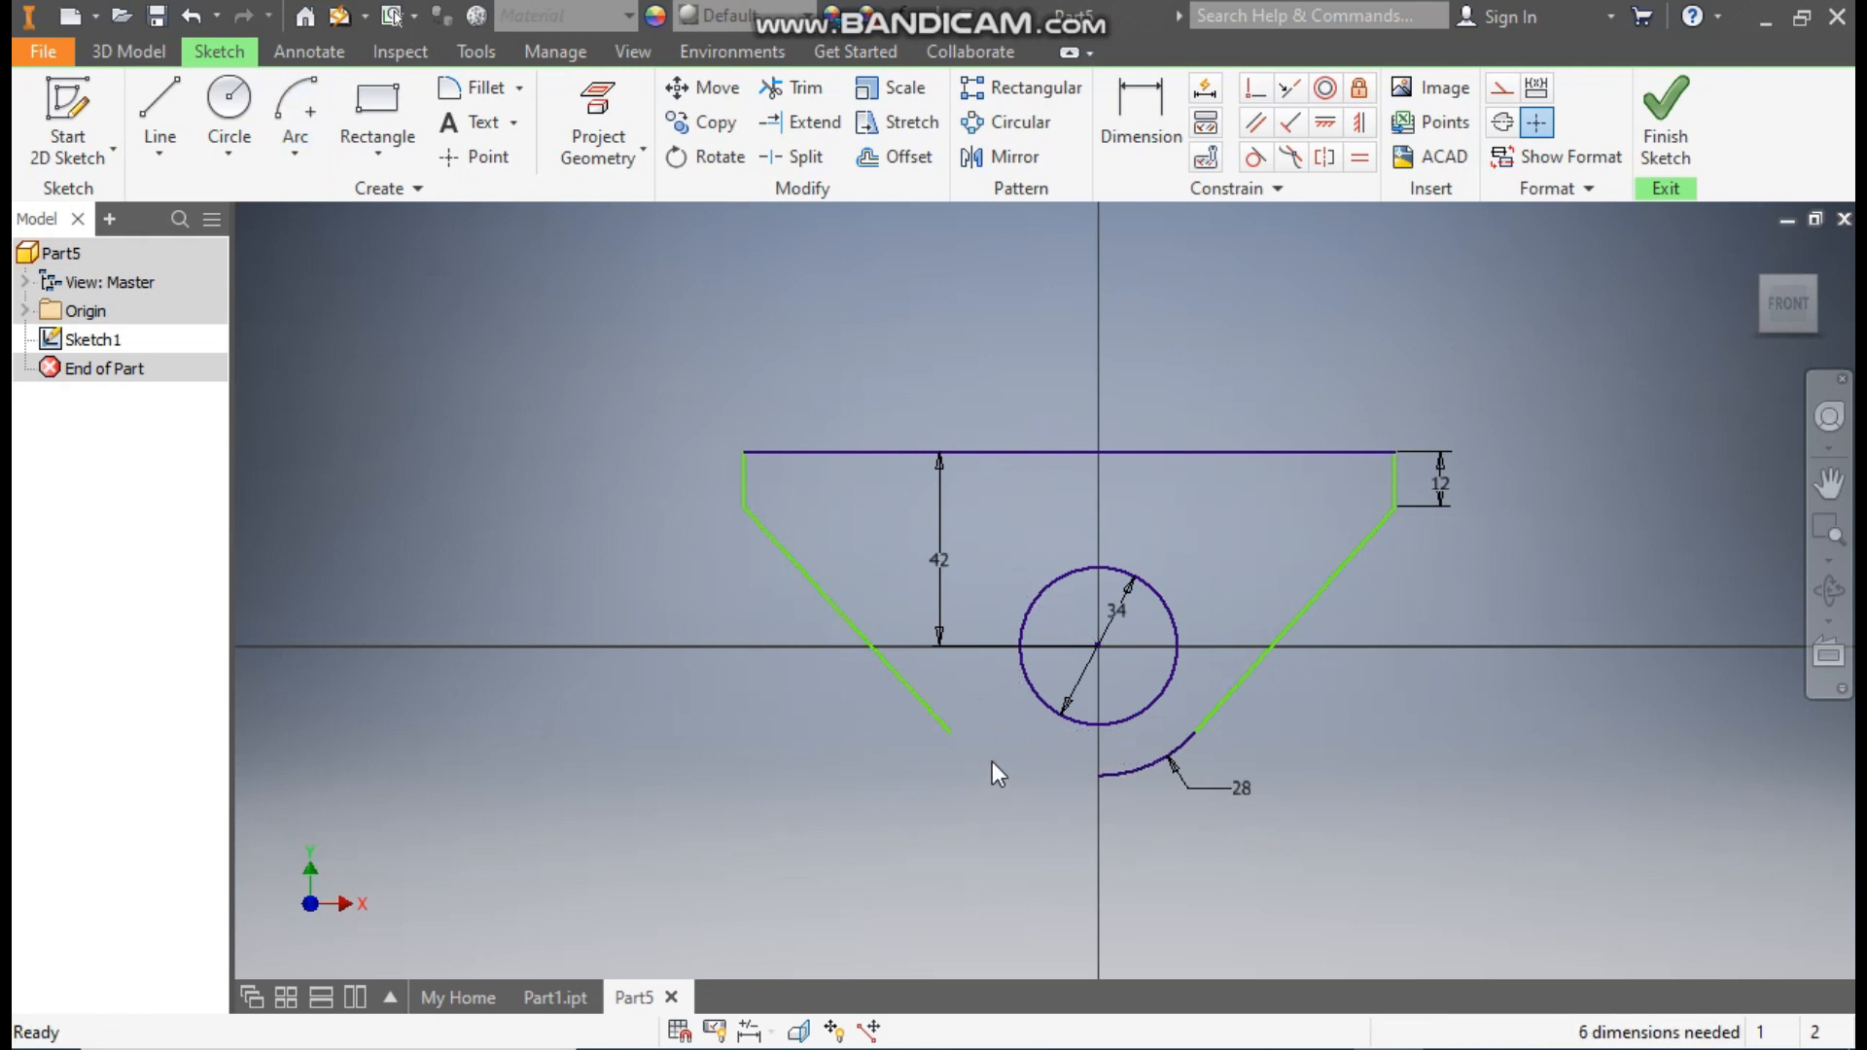
Draw a three-point arc joining the left slanted line's lower end to the lower end of the 28 mm arc.
{"action": "left_click", "coordinate": [294, 151]}
{"action": "left_click", "coordinate": [368, 222]}
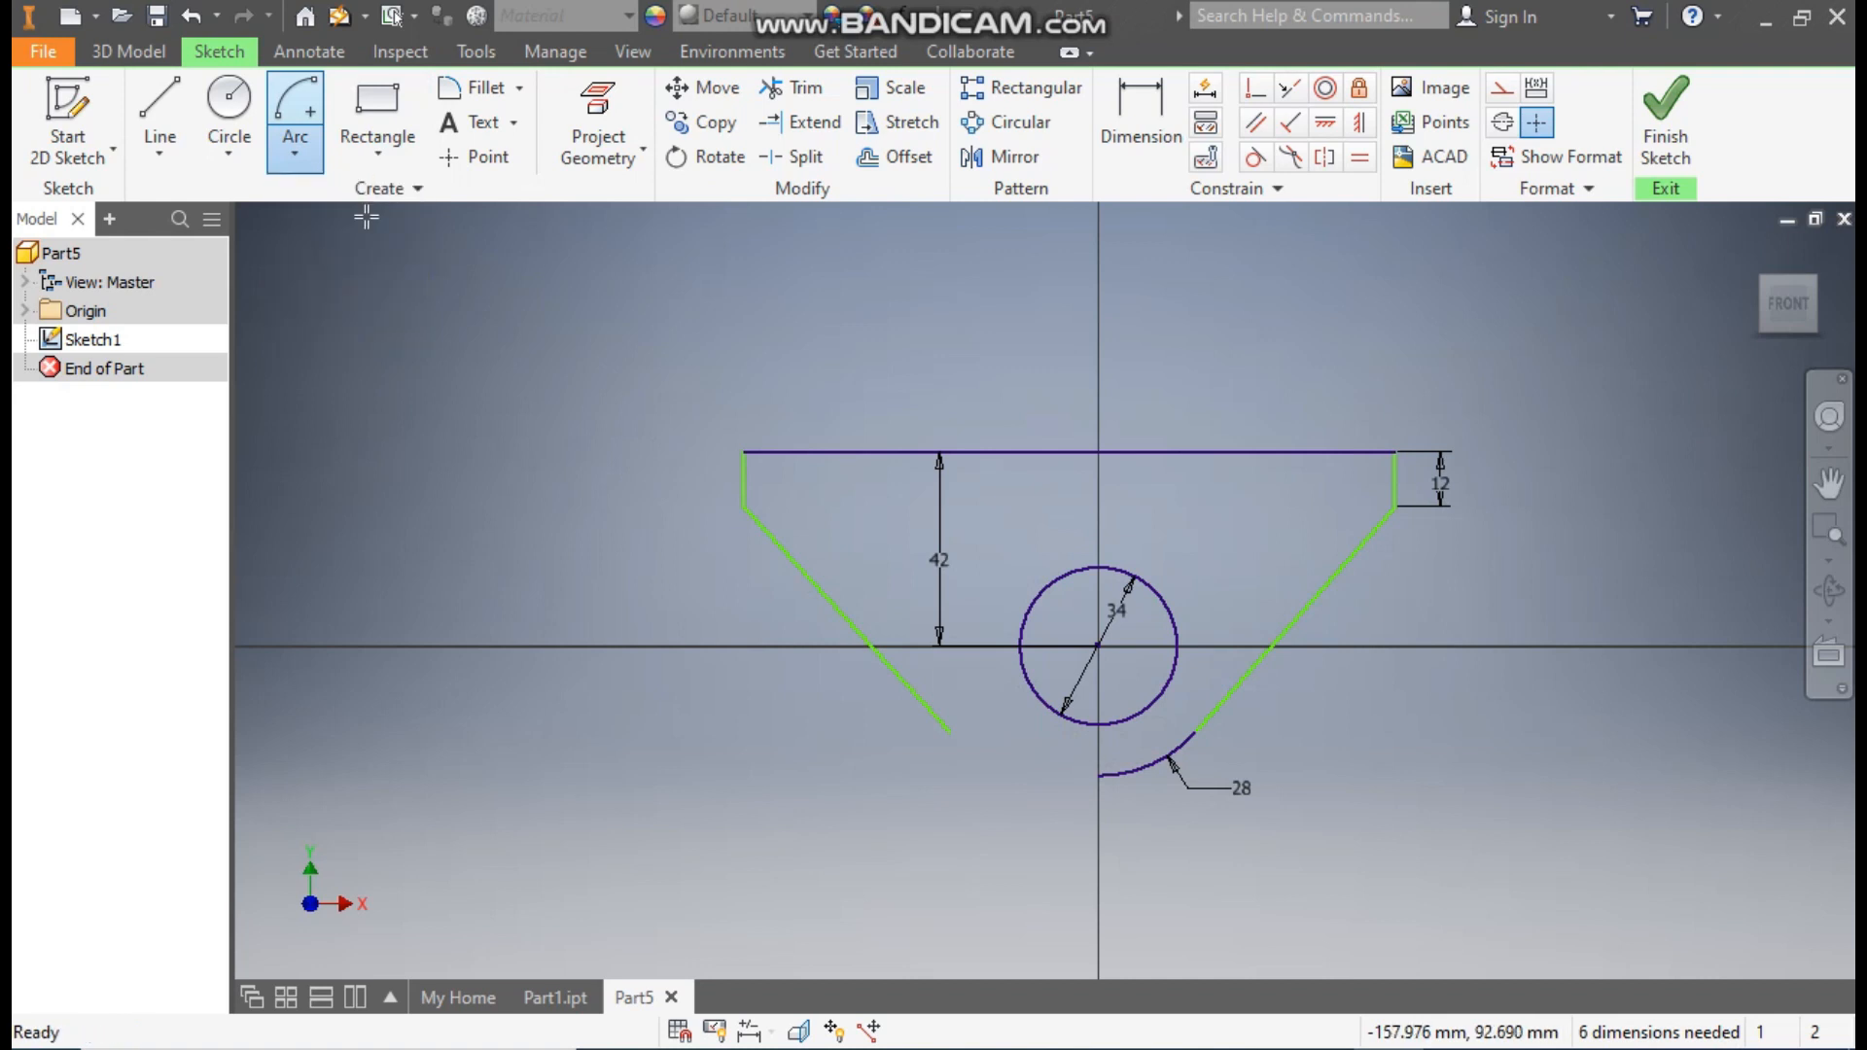
{"action": "left_click", "coordinate": [950, 732]}
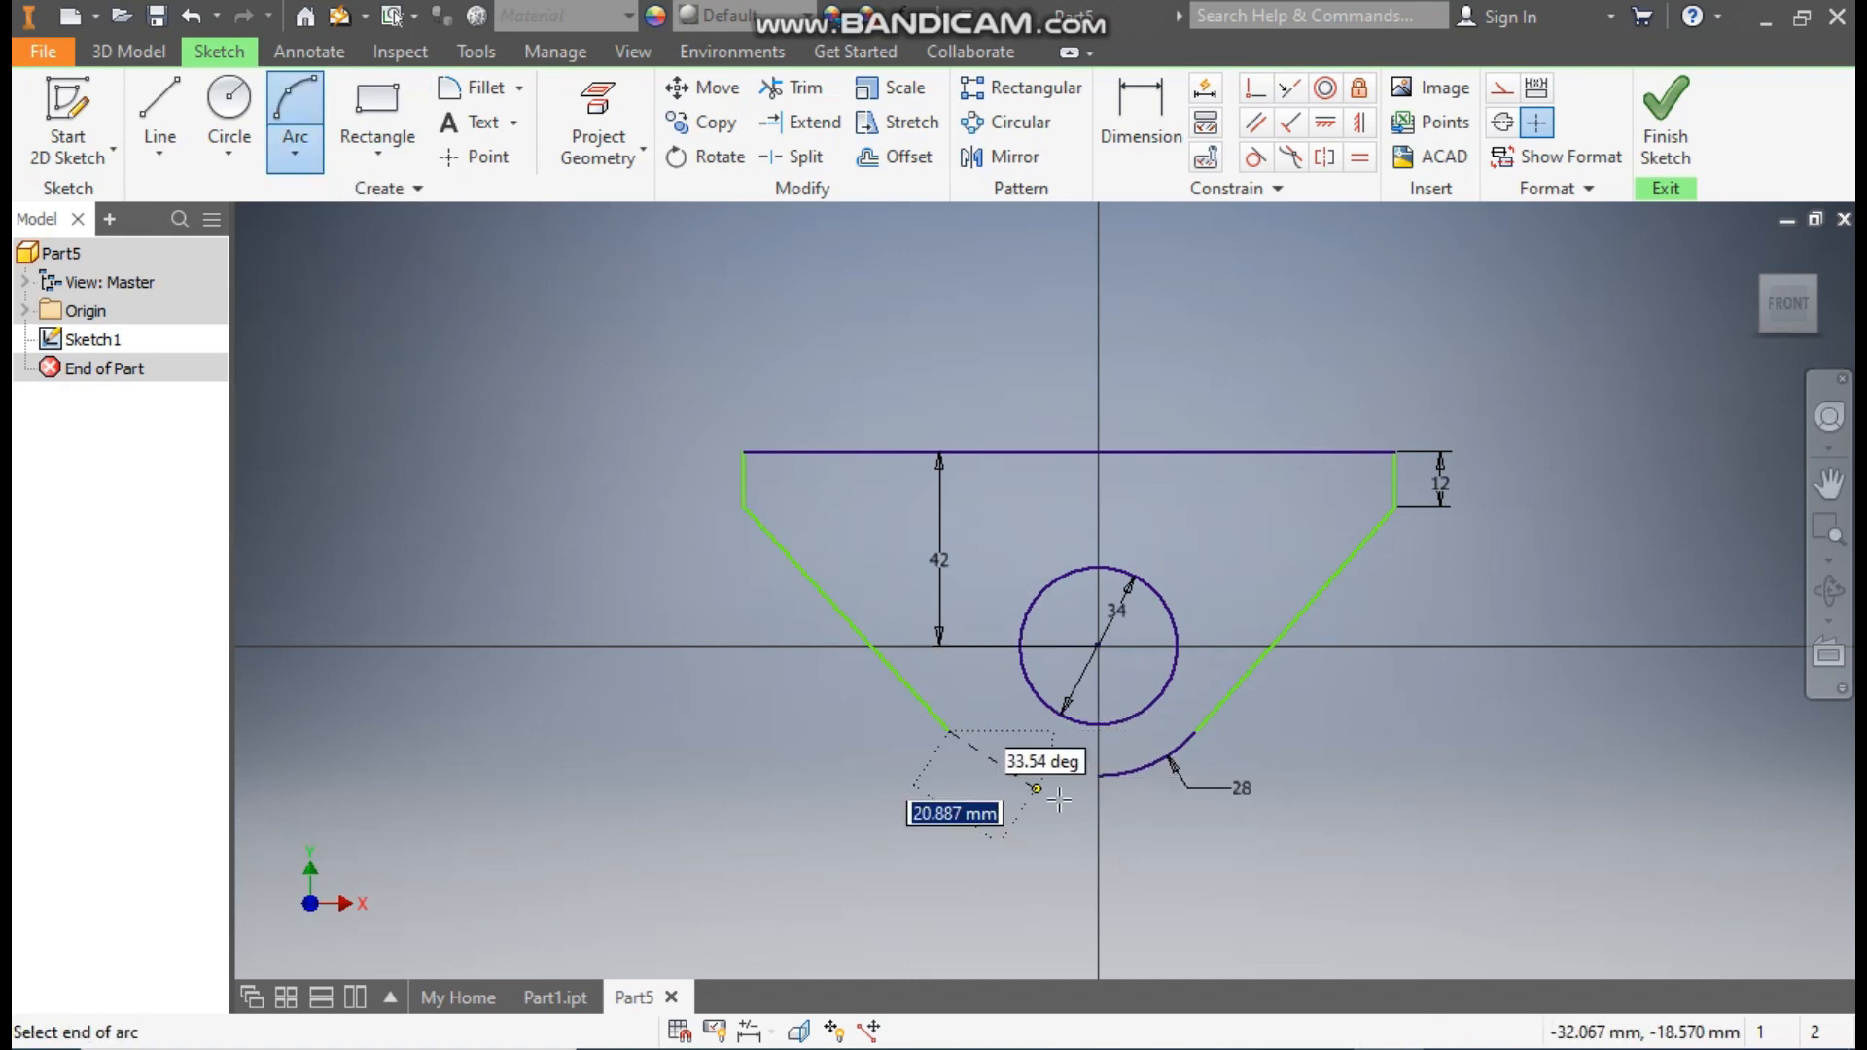
{"action": "left_click", "coordinate": [1099, 775]}
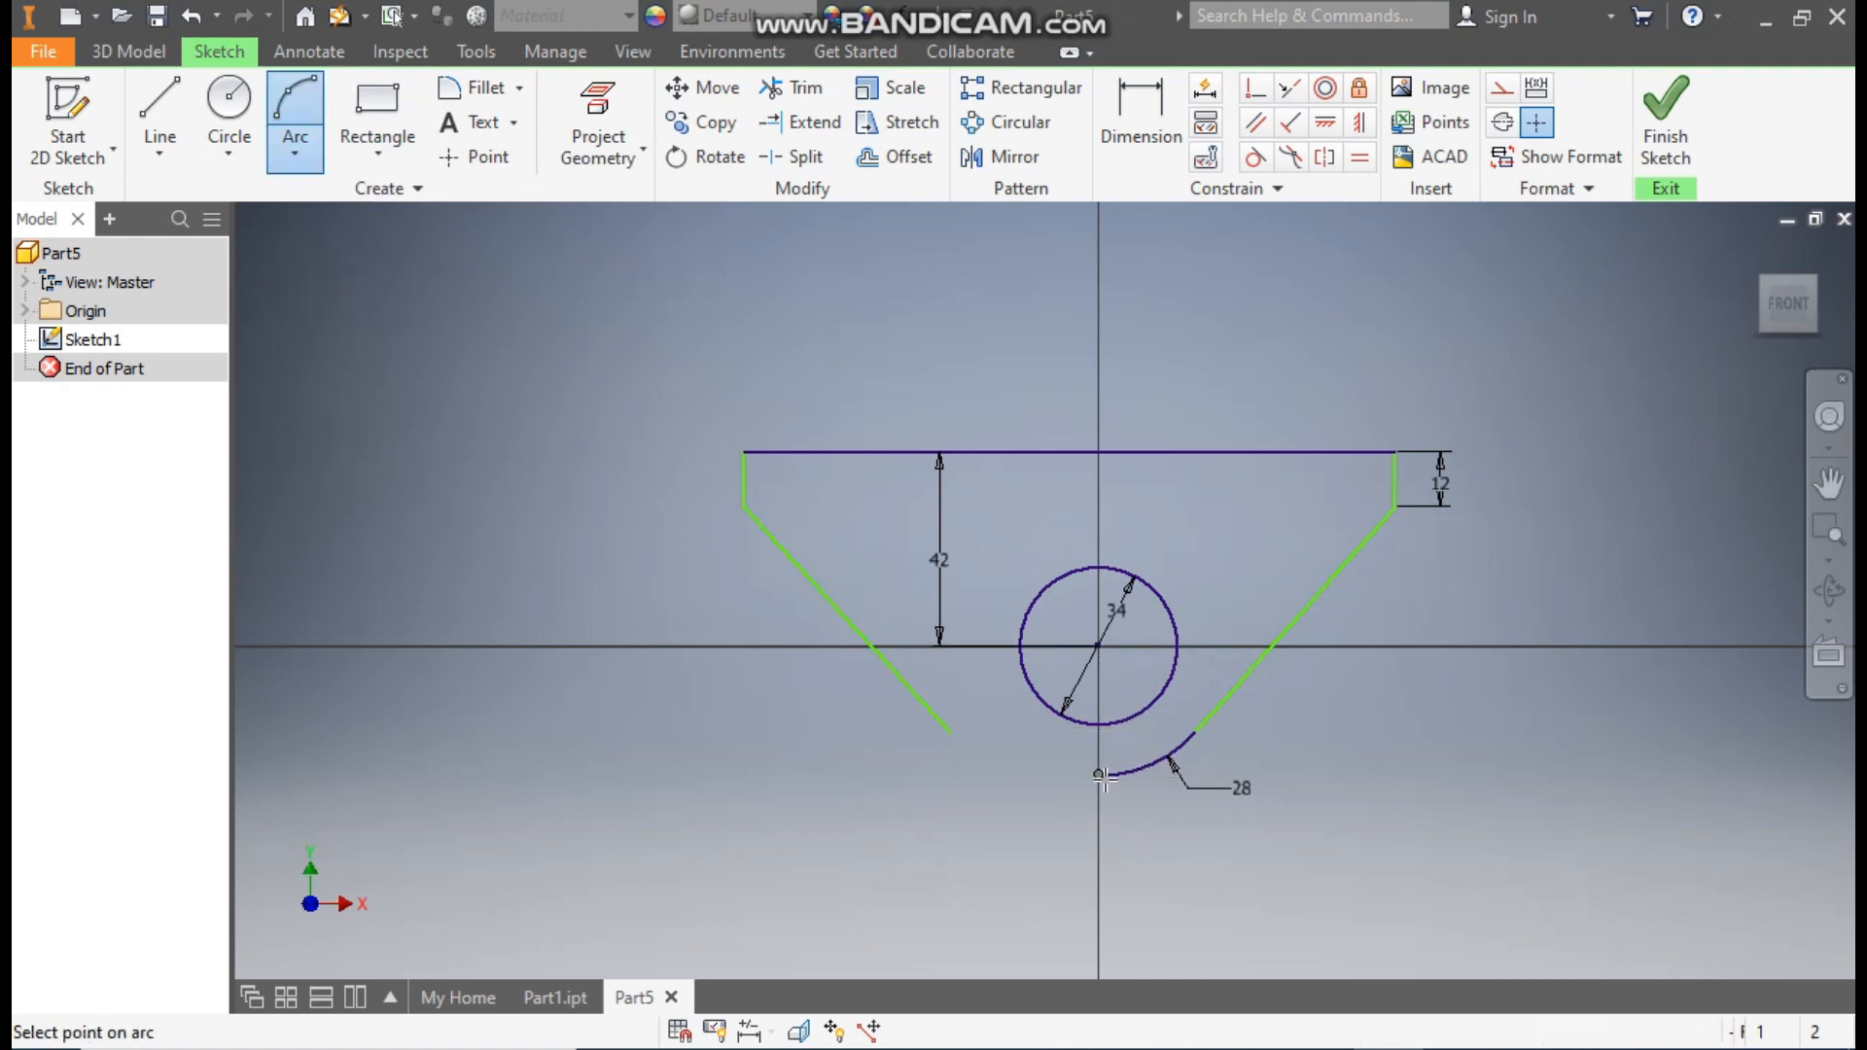
{"action": "left_click", "coordinate": [1014, 765]}
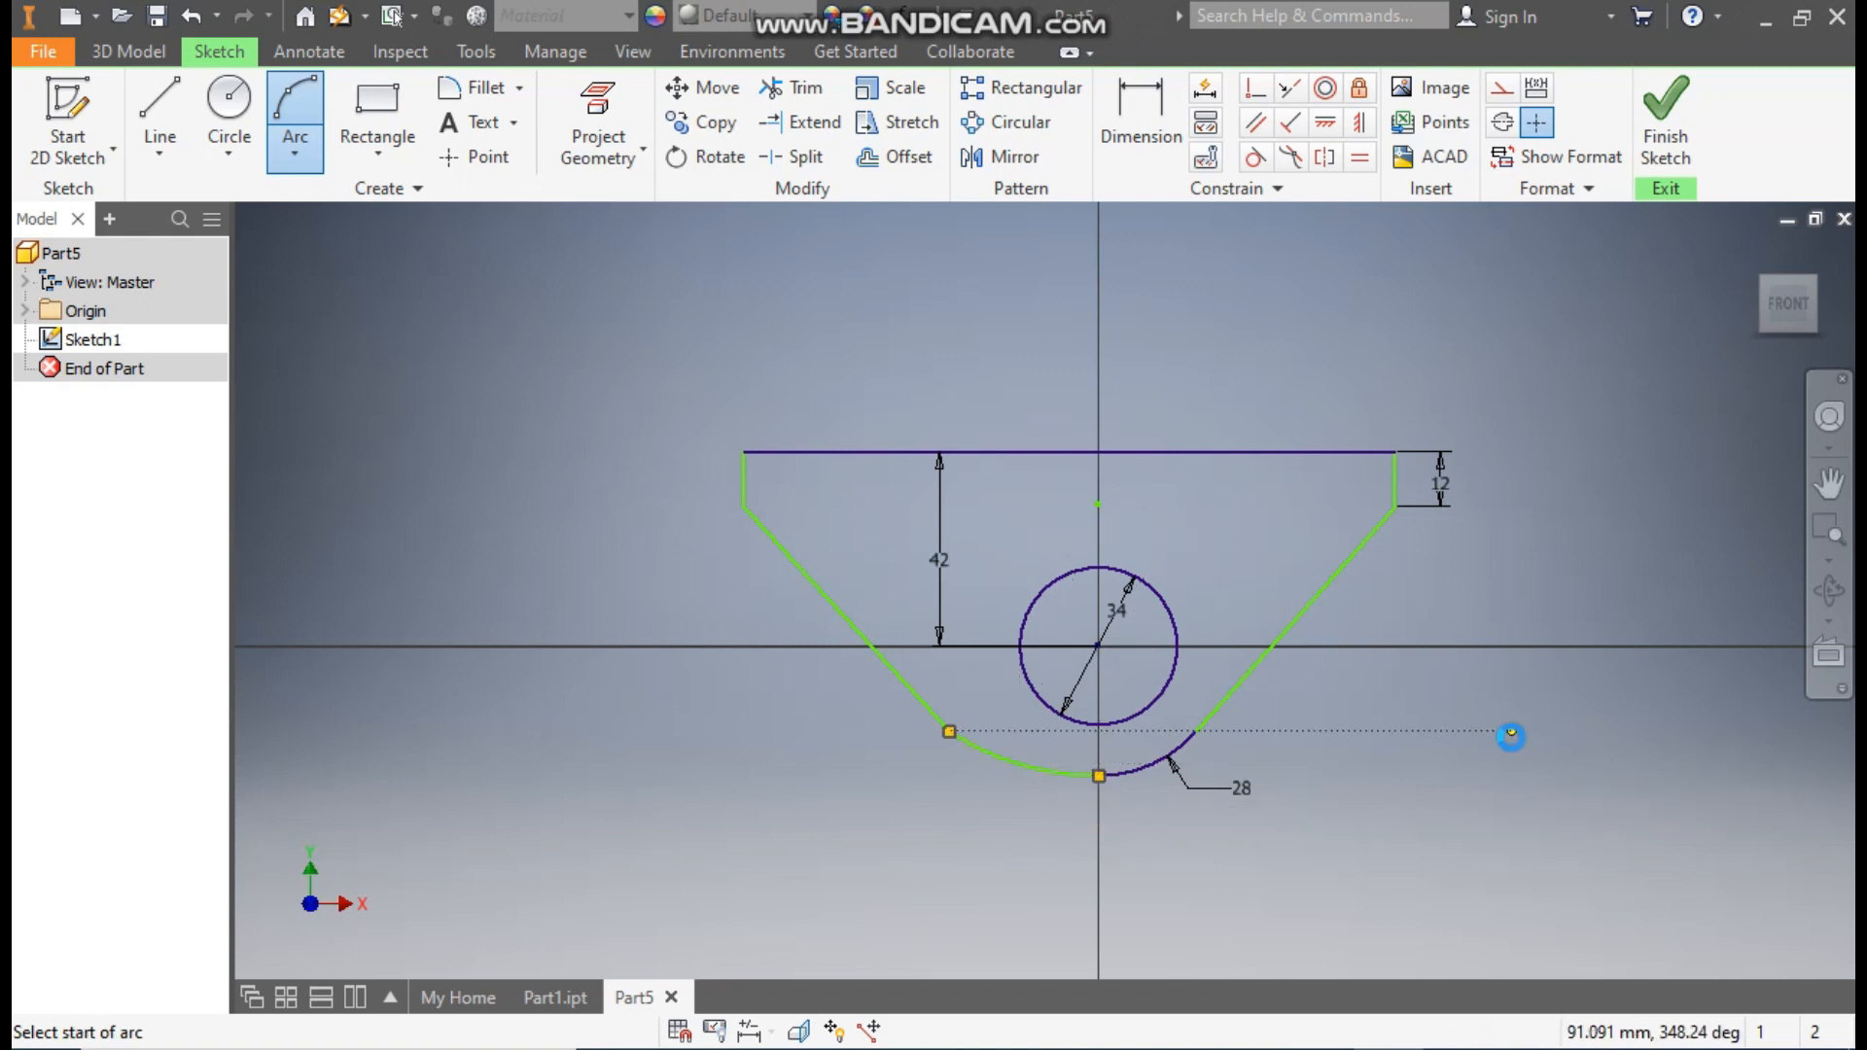
{"action": "key", "text": "Escape"}
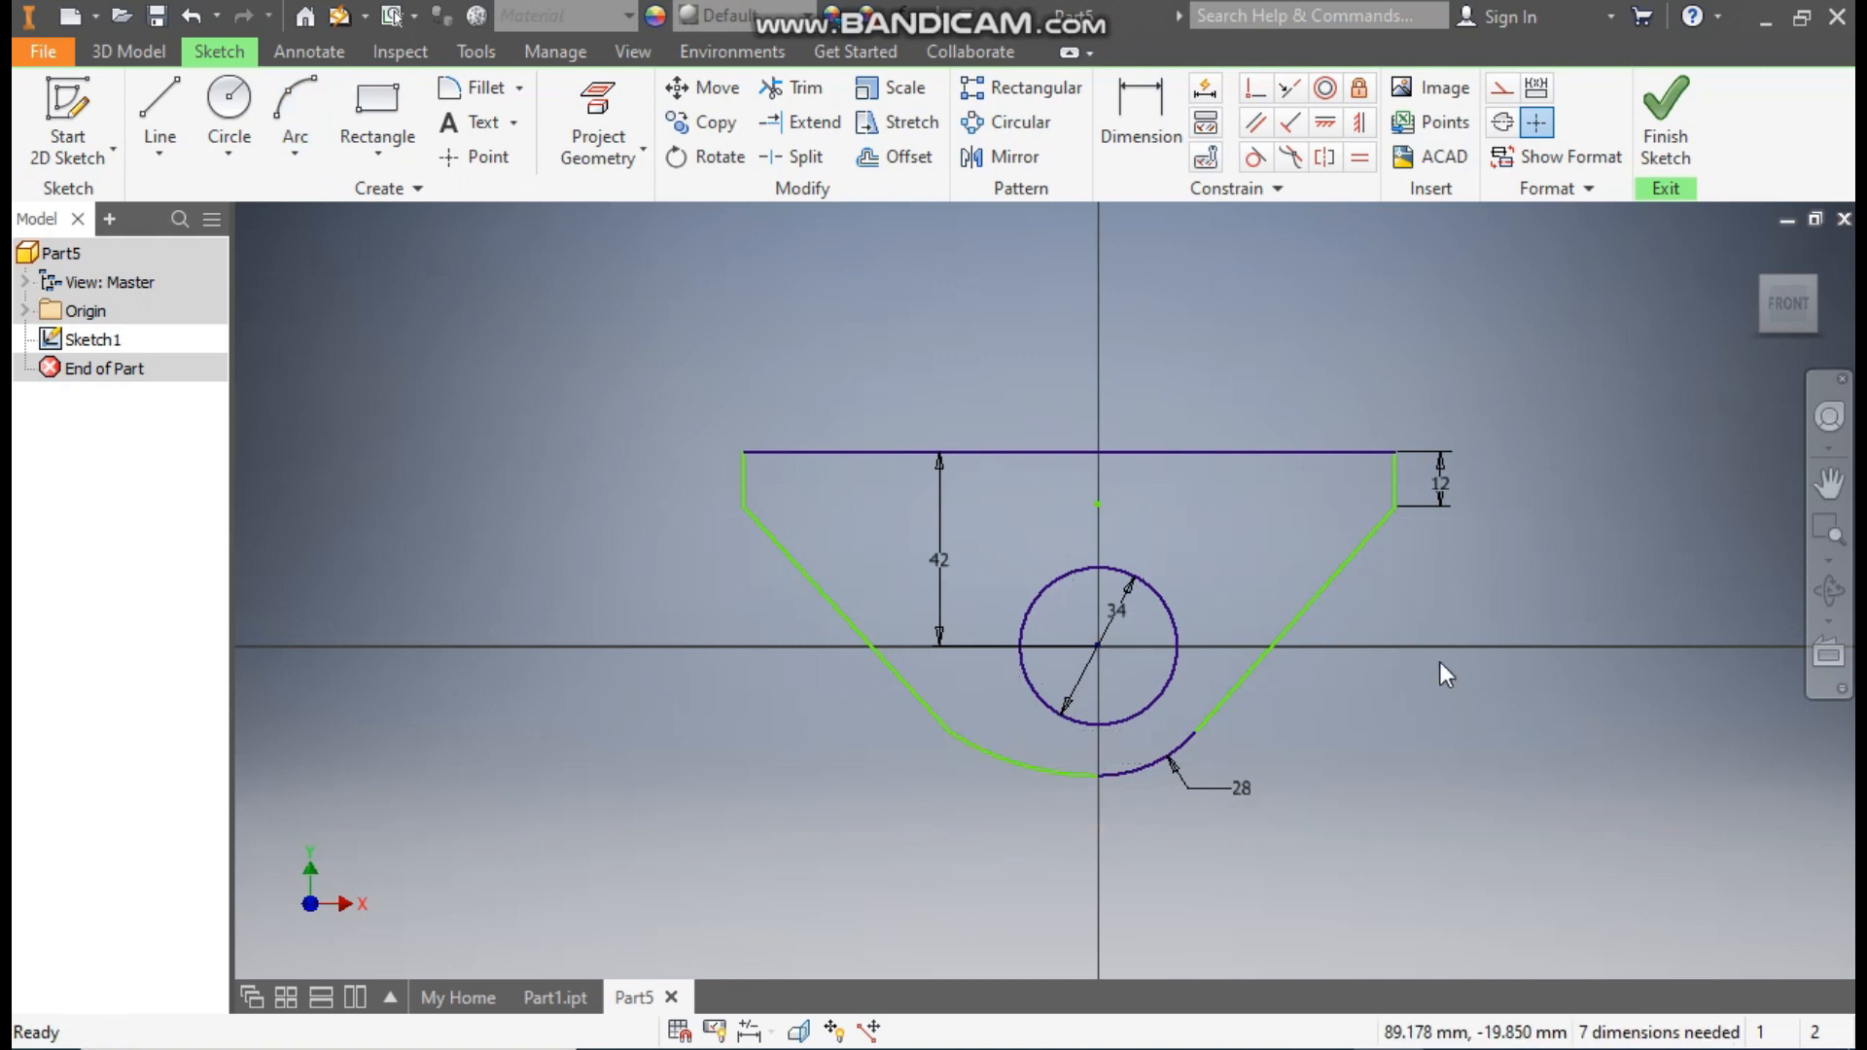
Apply tangent constraints between the new arc and both the 28 mm arc and the left slanted line.
{"action": "left_click", "coordinate": [1254, 156]}
{"action": "left_click", "coordinate": [1014, 775]}
{"action": "left_click", "coordinate": [1170, 764]}
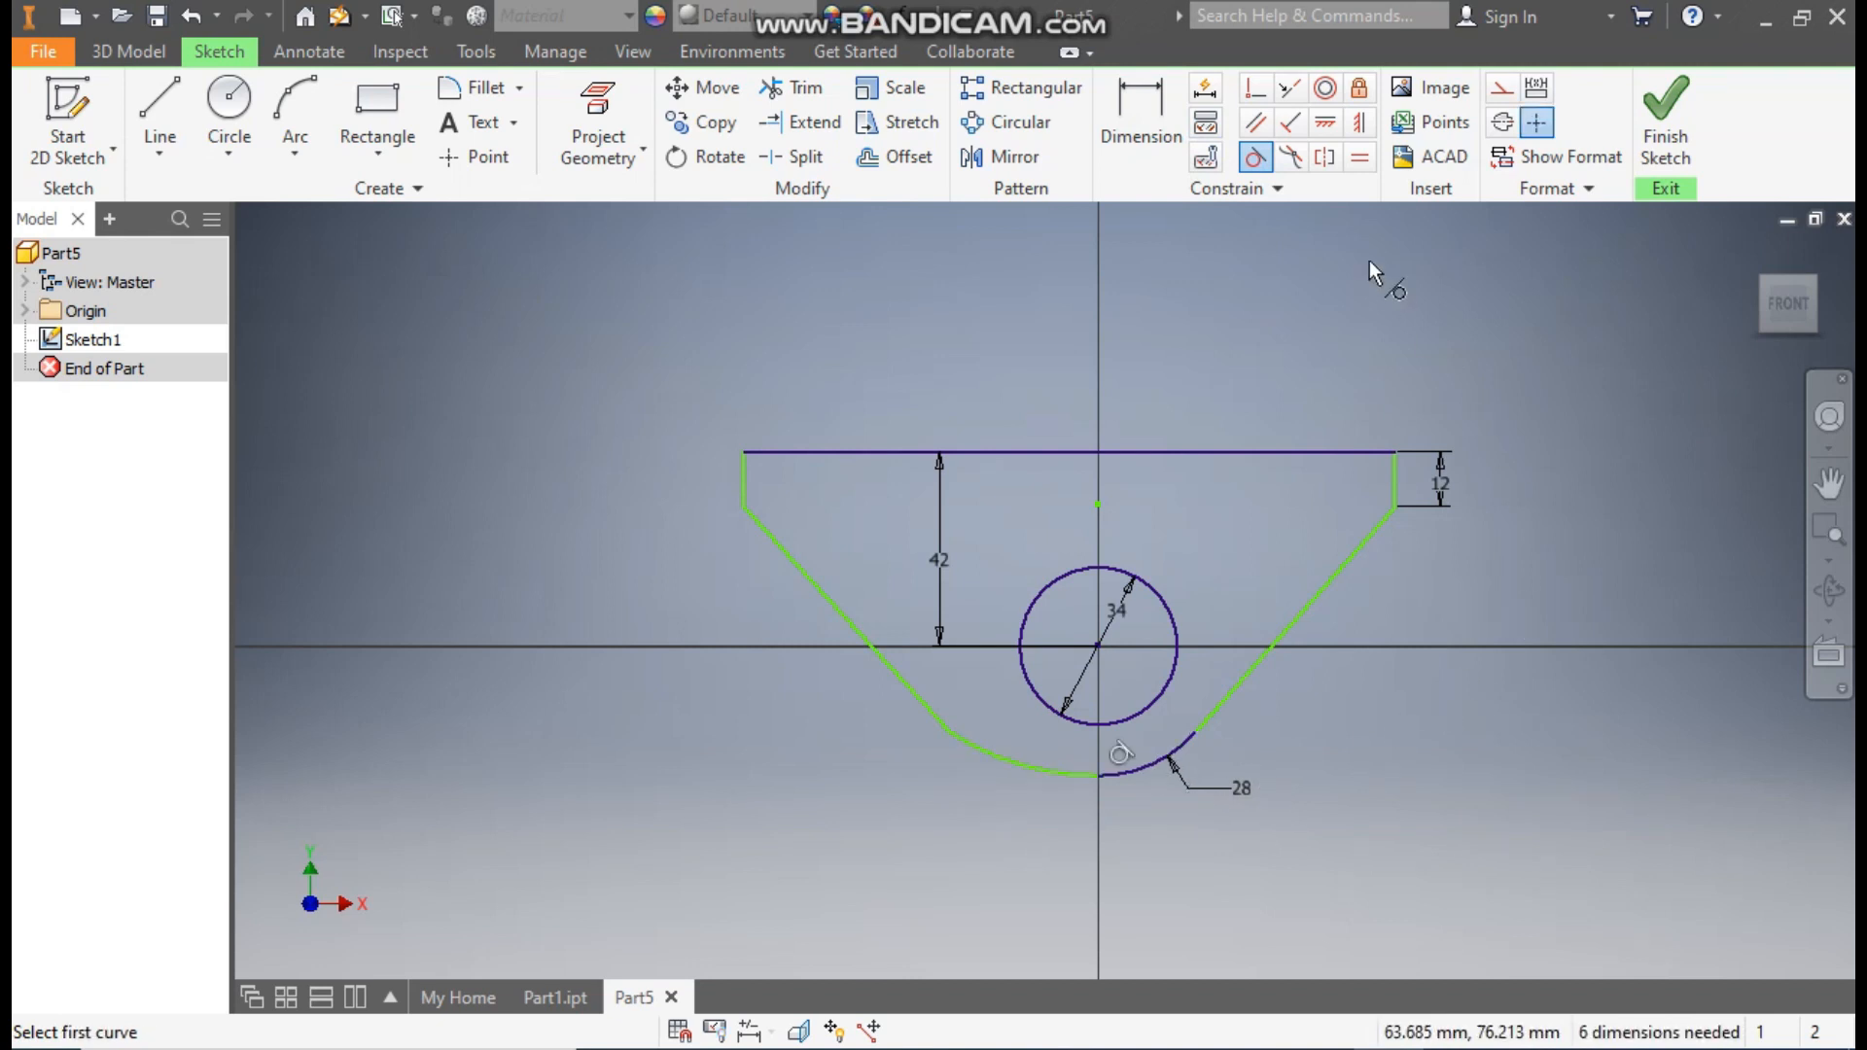
{"action": "left_click", "coordinate": [885, 658]}
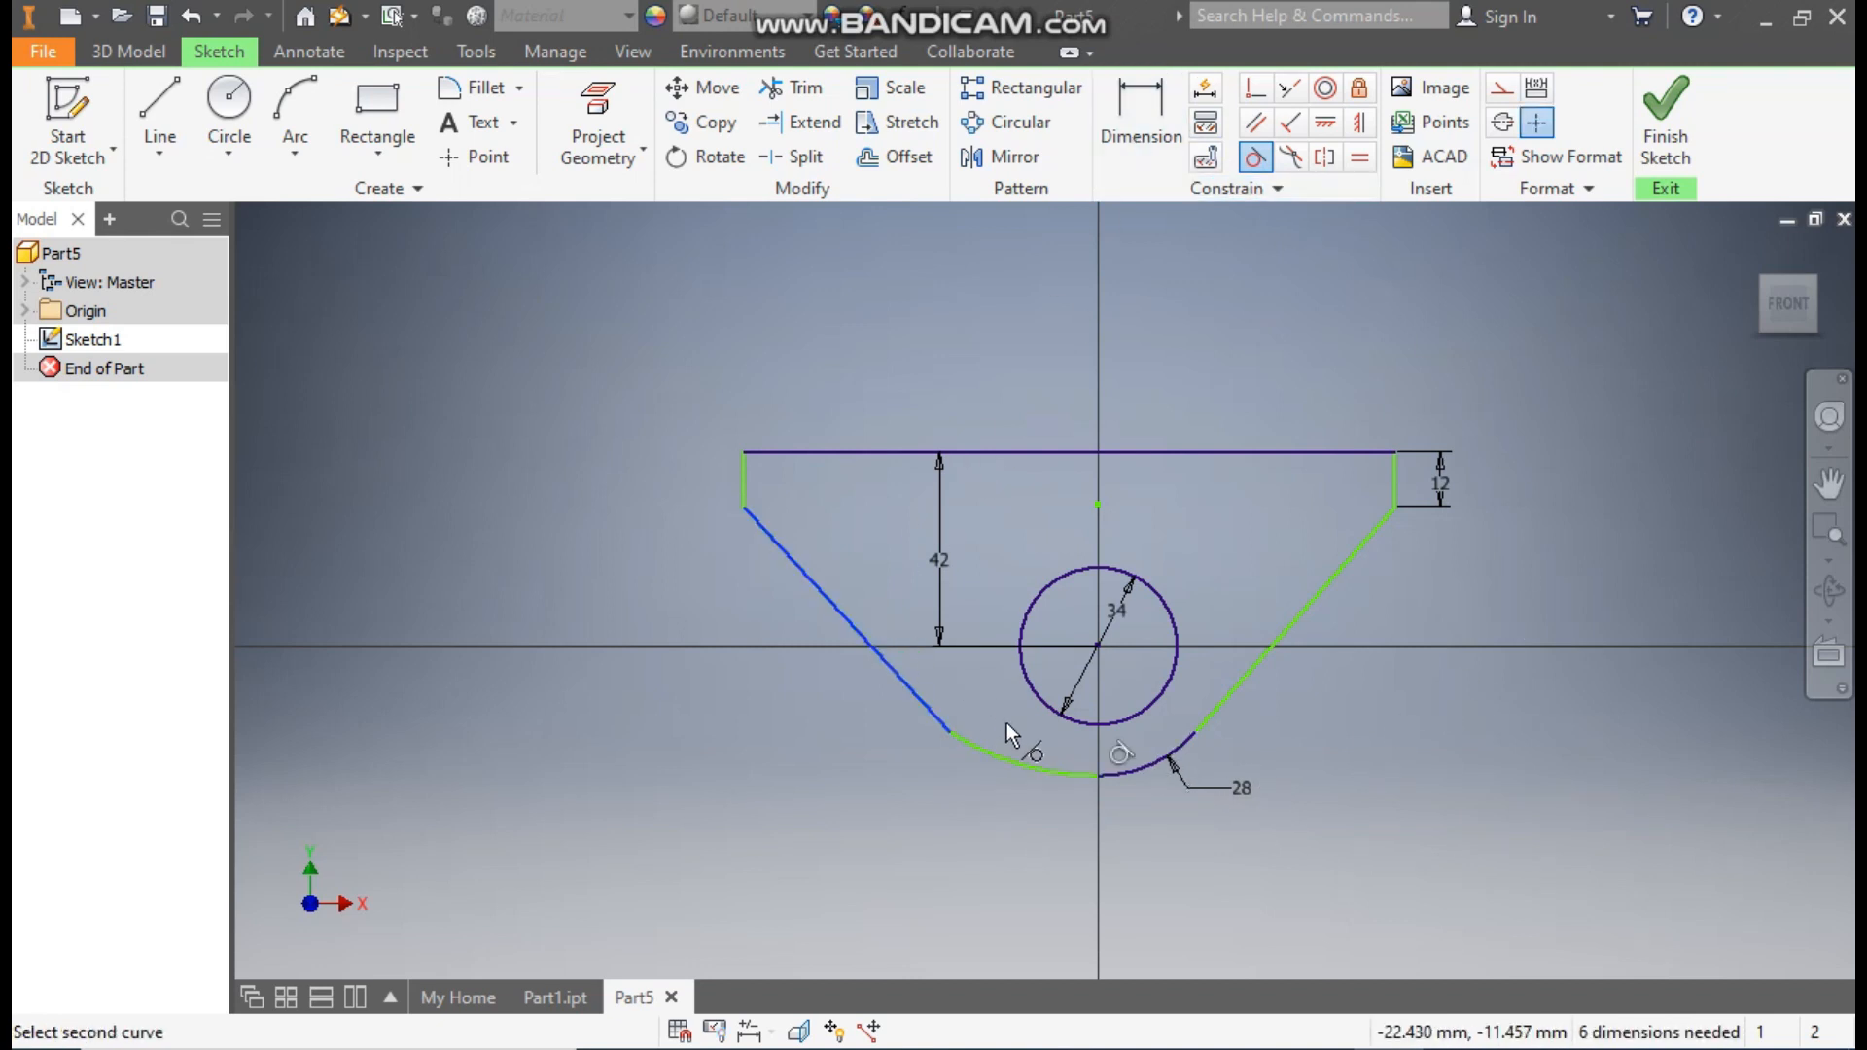
{"action": "left_click", "coordinate": [1002, 755]}
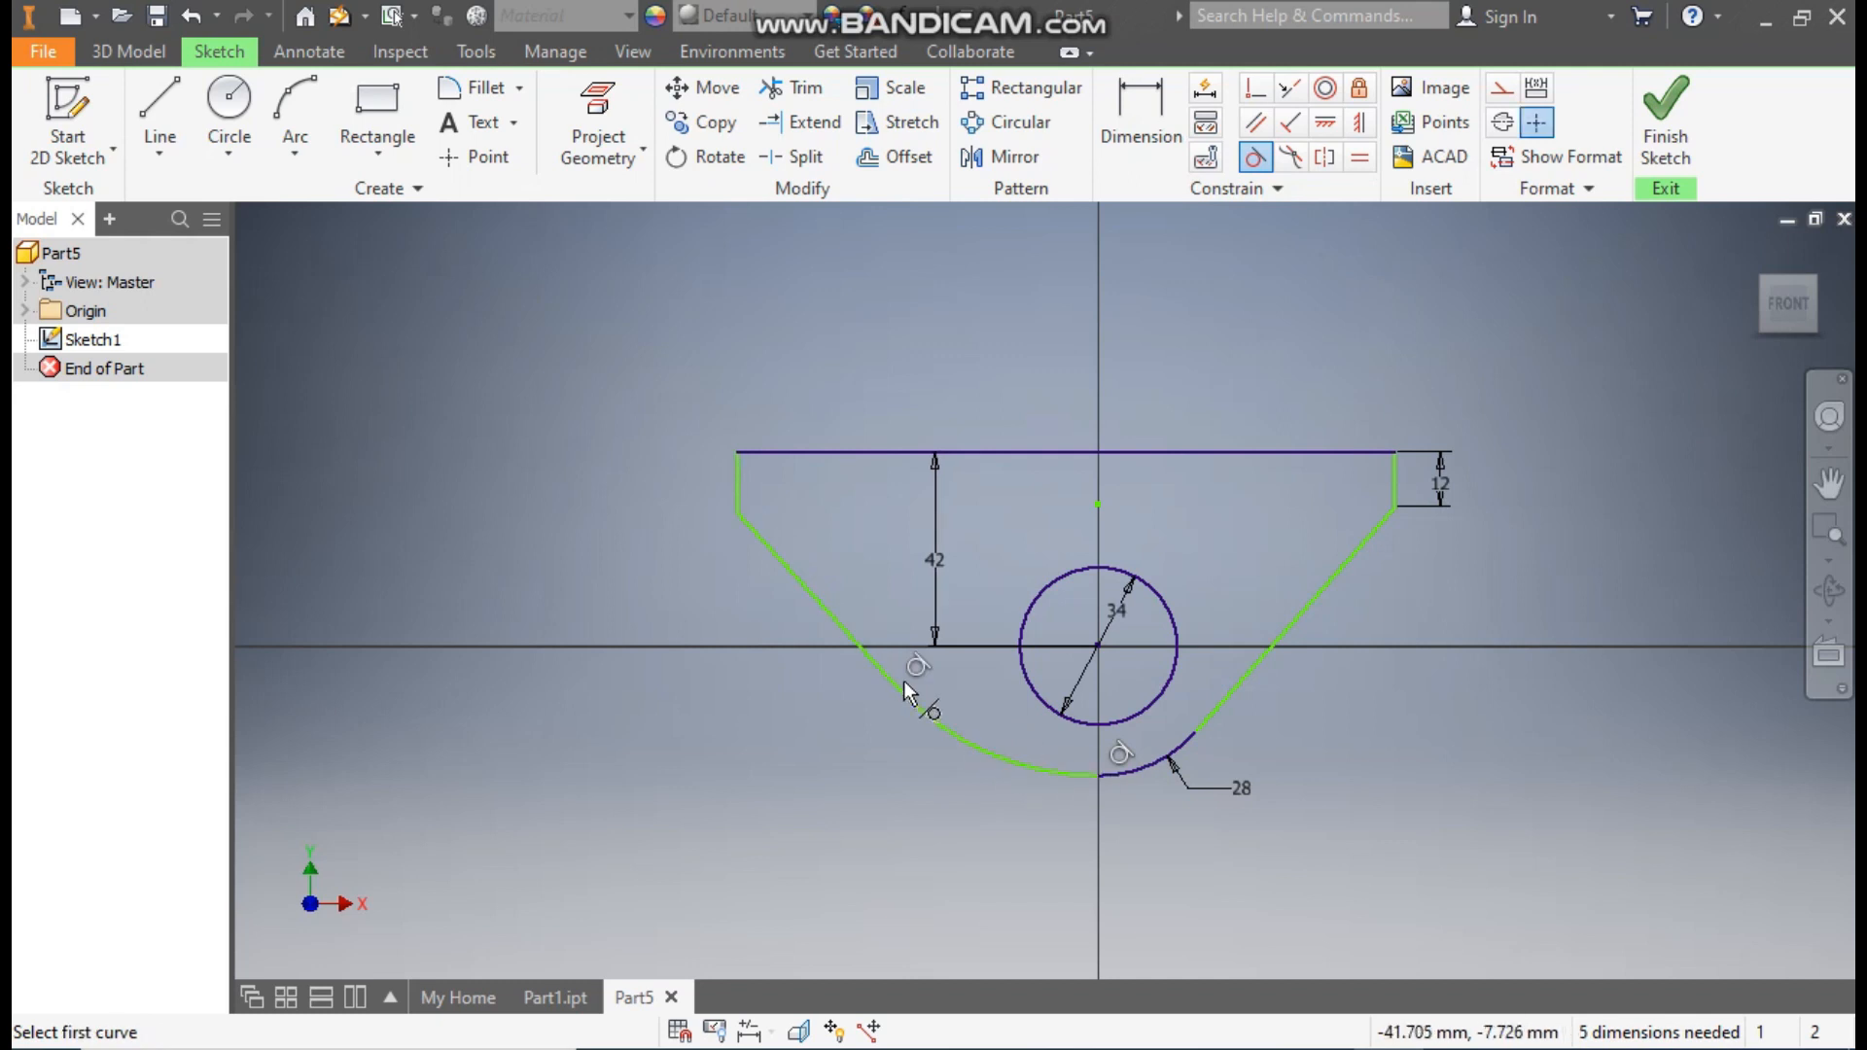
Dimension the horizontal distance between the two ends of the 28 mm arc as 26 mm.
{"action": "left_click", "coordinate": [1142, 107]}
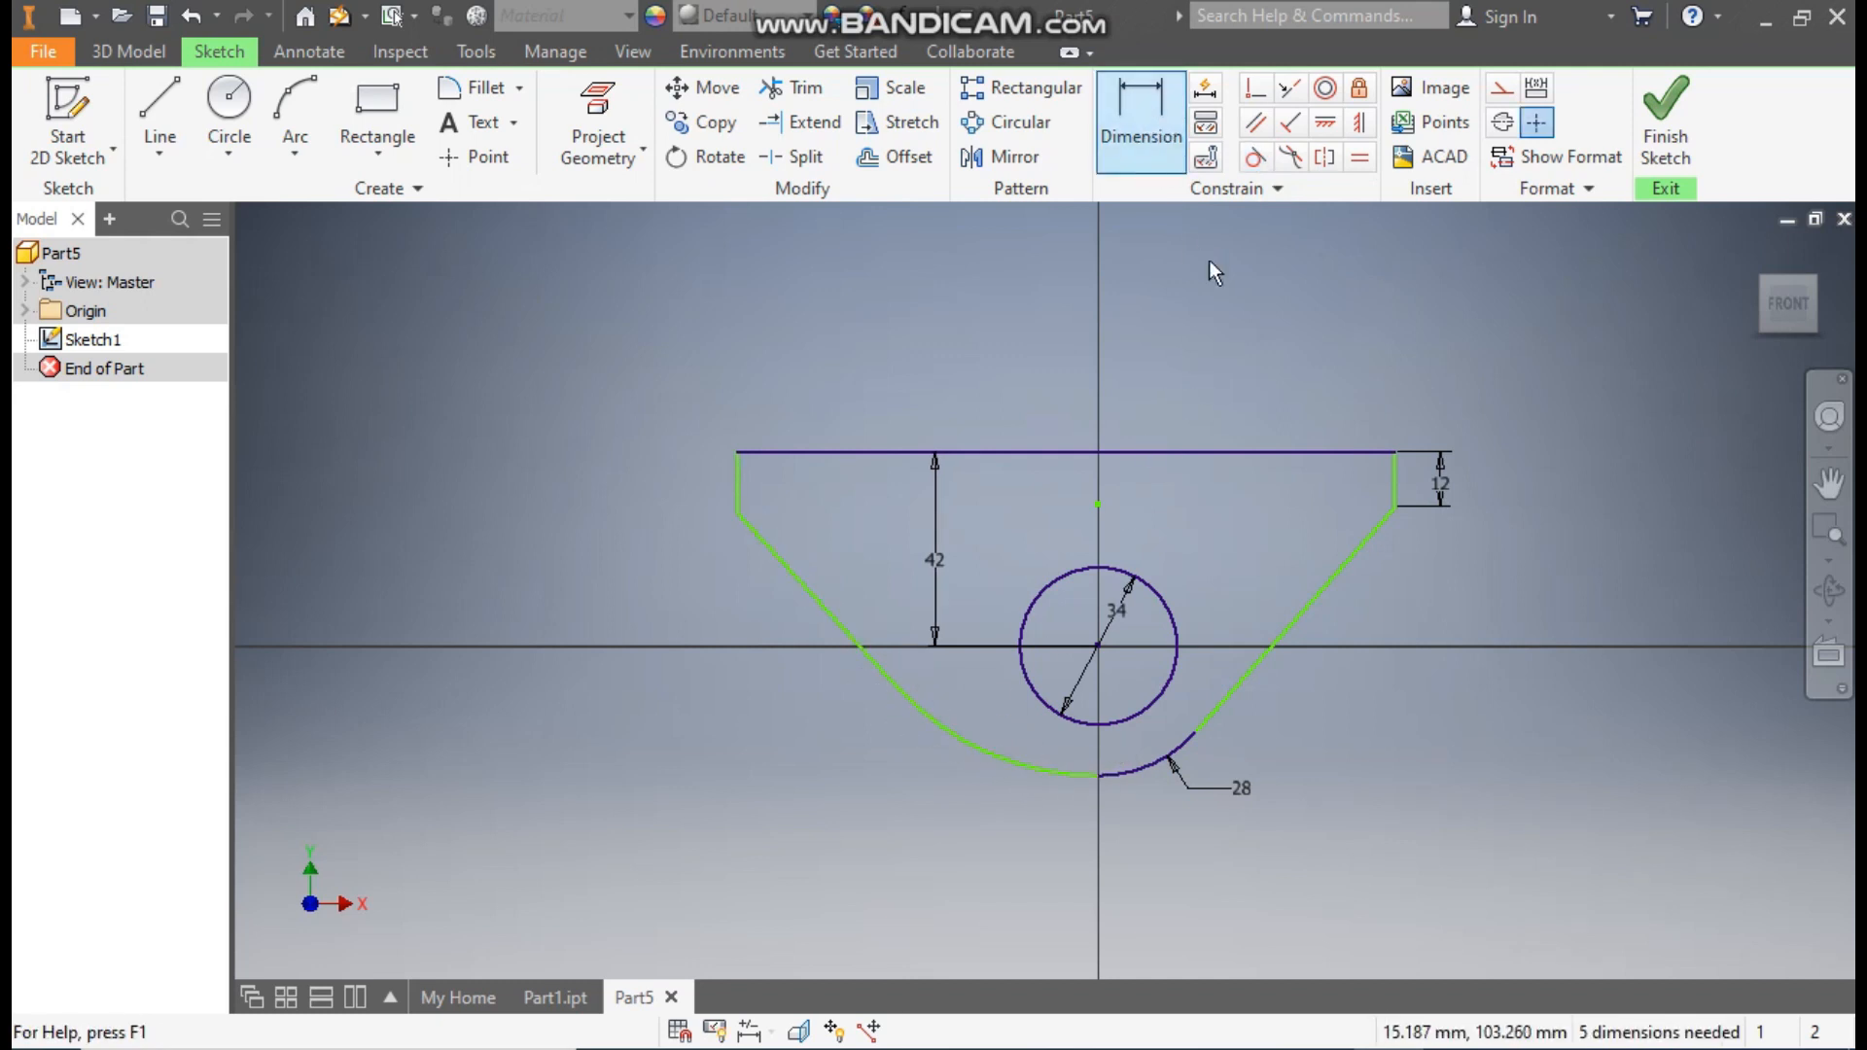
{"action": "left_click", "coordinate": [1194, 730]}
{"action": "left_click", "coordinate": [1099, 775]}
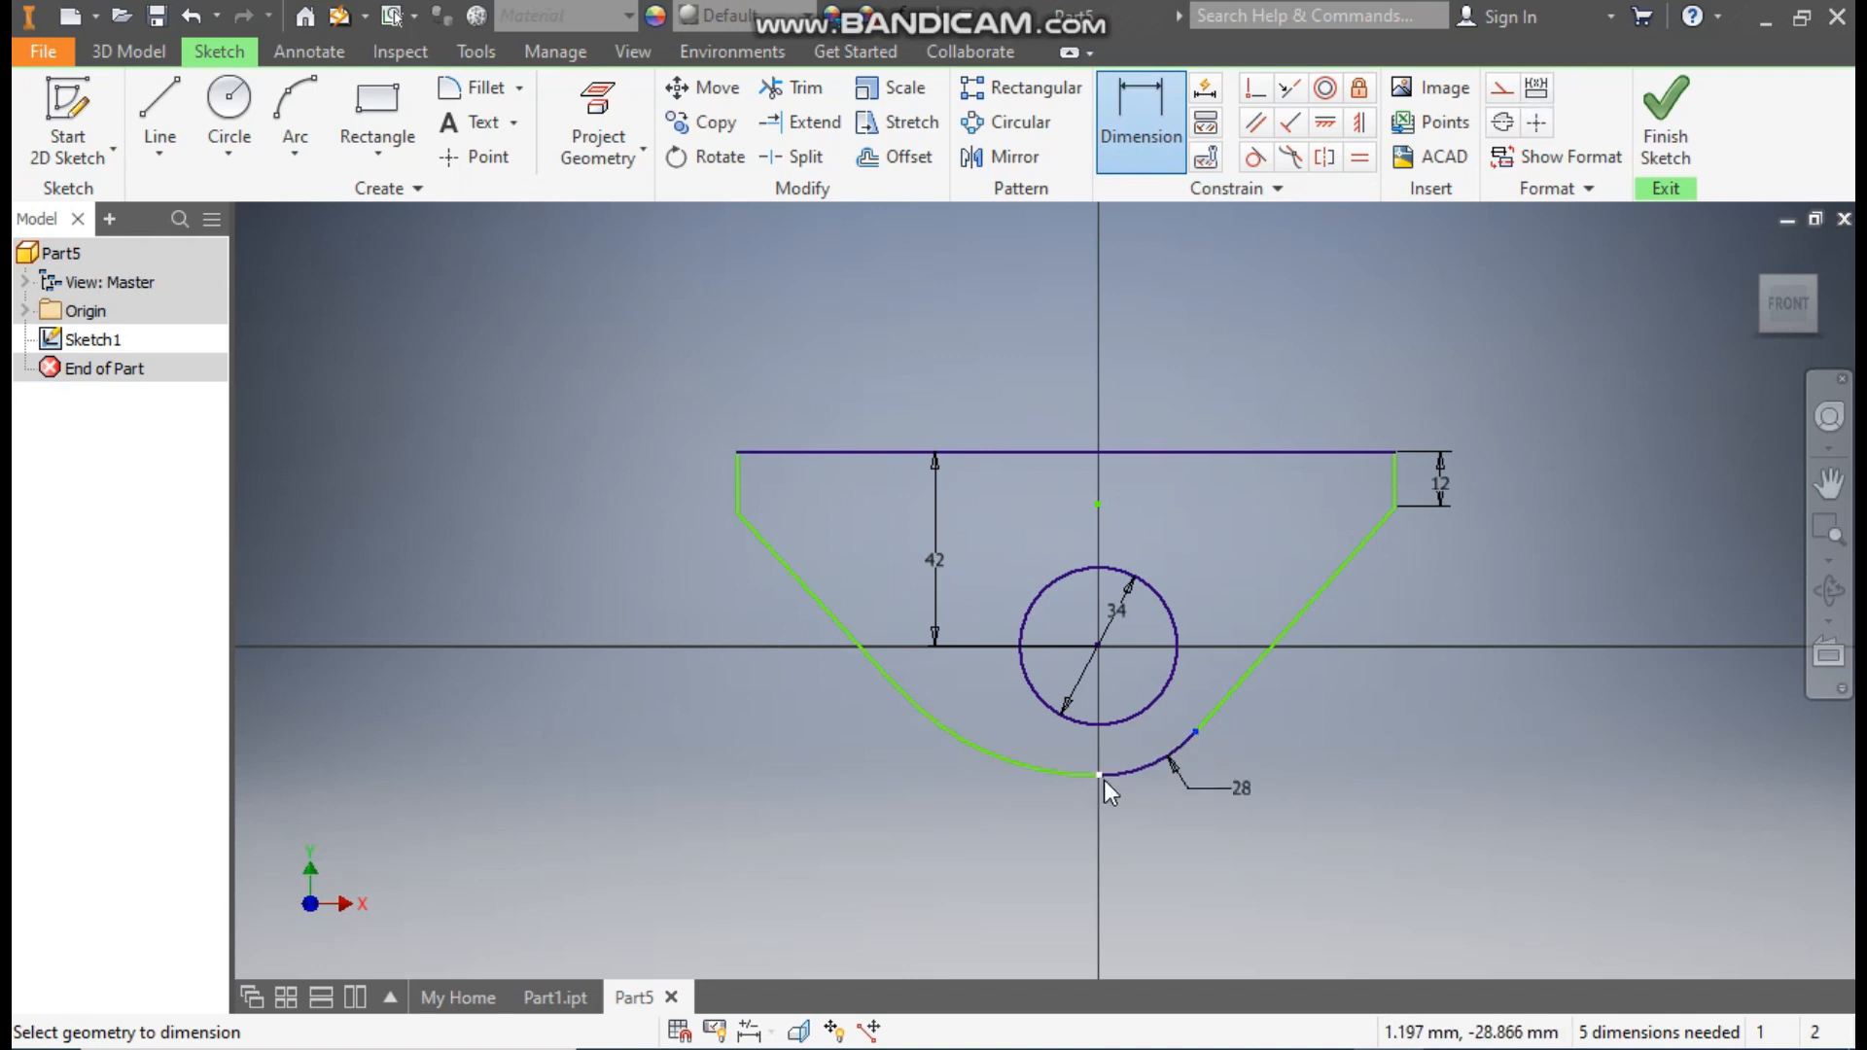
{"action": "left_click", "coordinate": [1152, 838]}
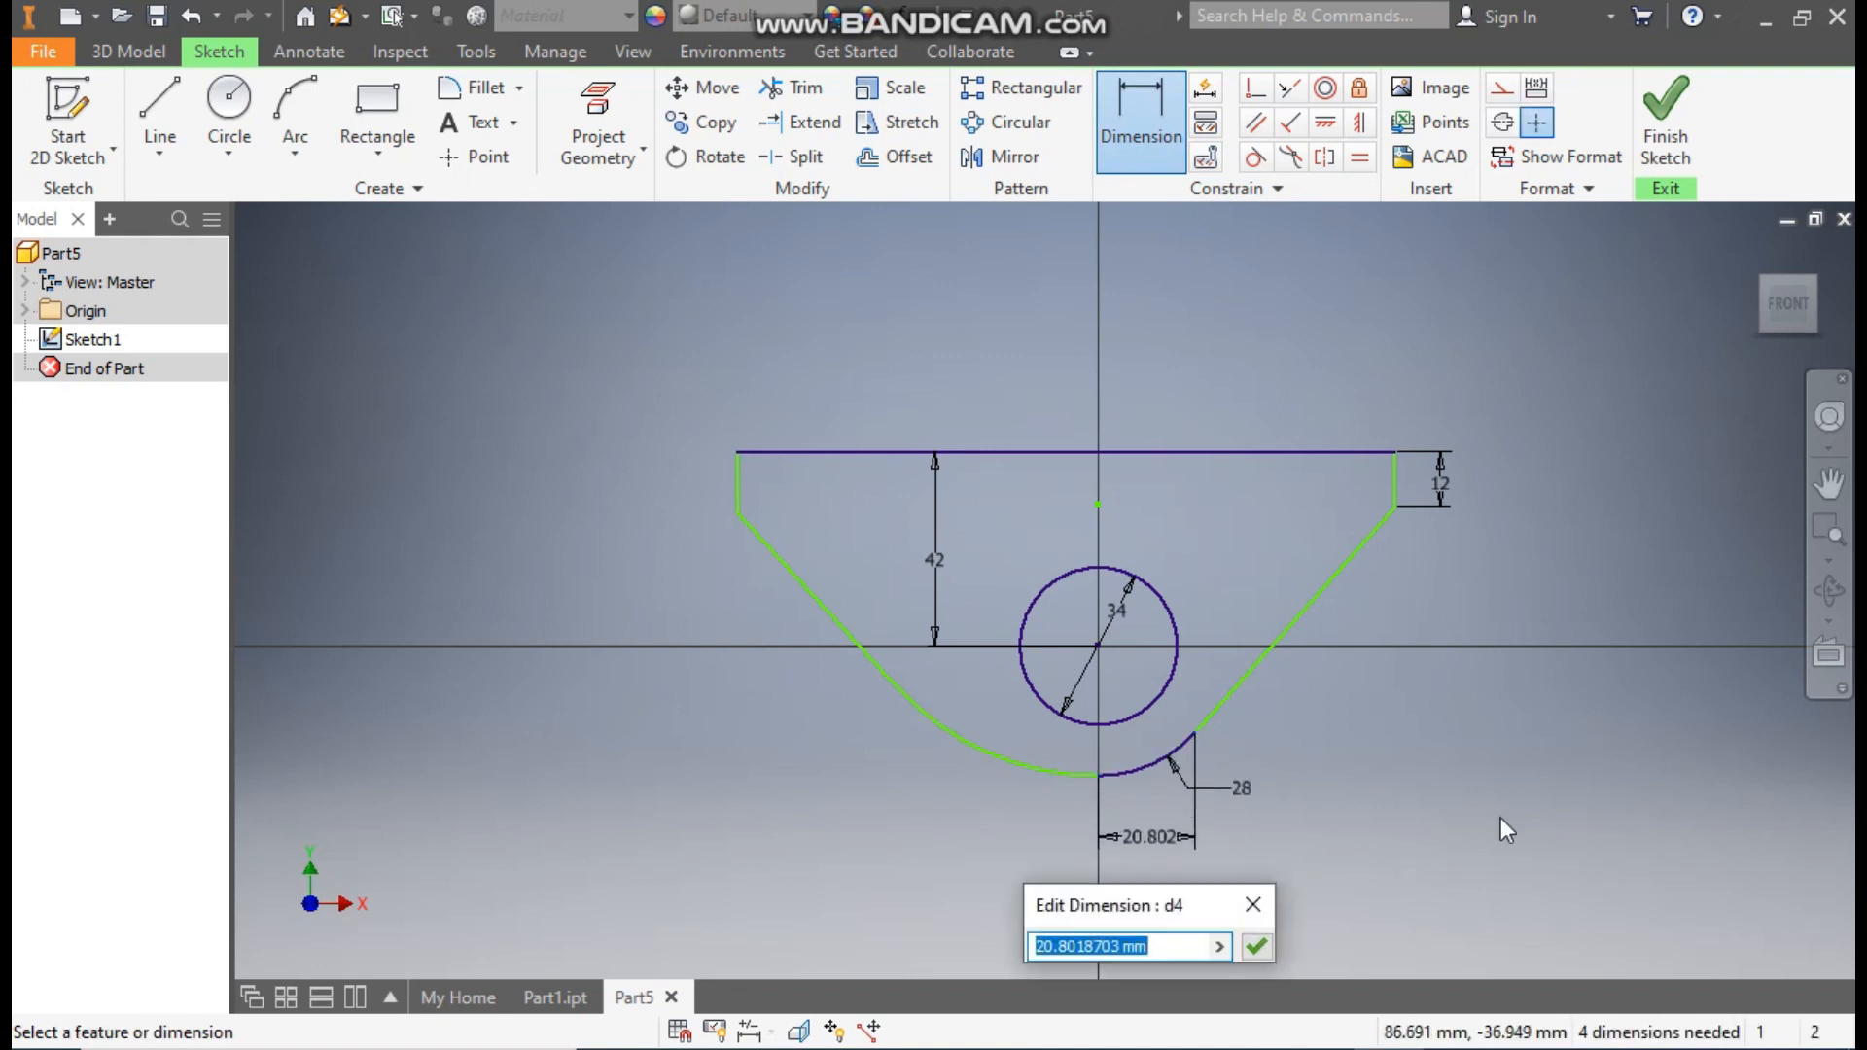
{"action": "type", "text": "26"}
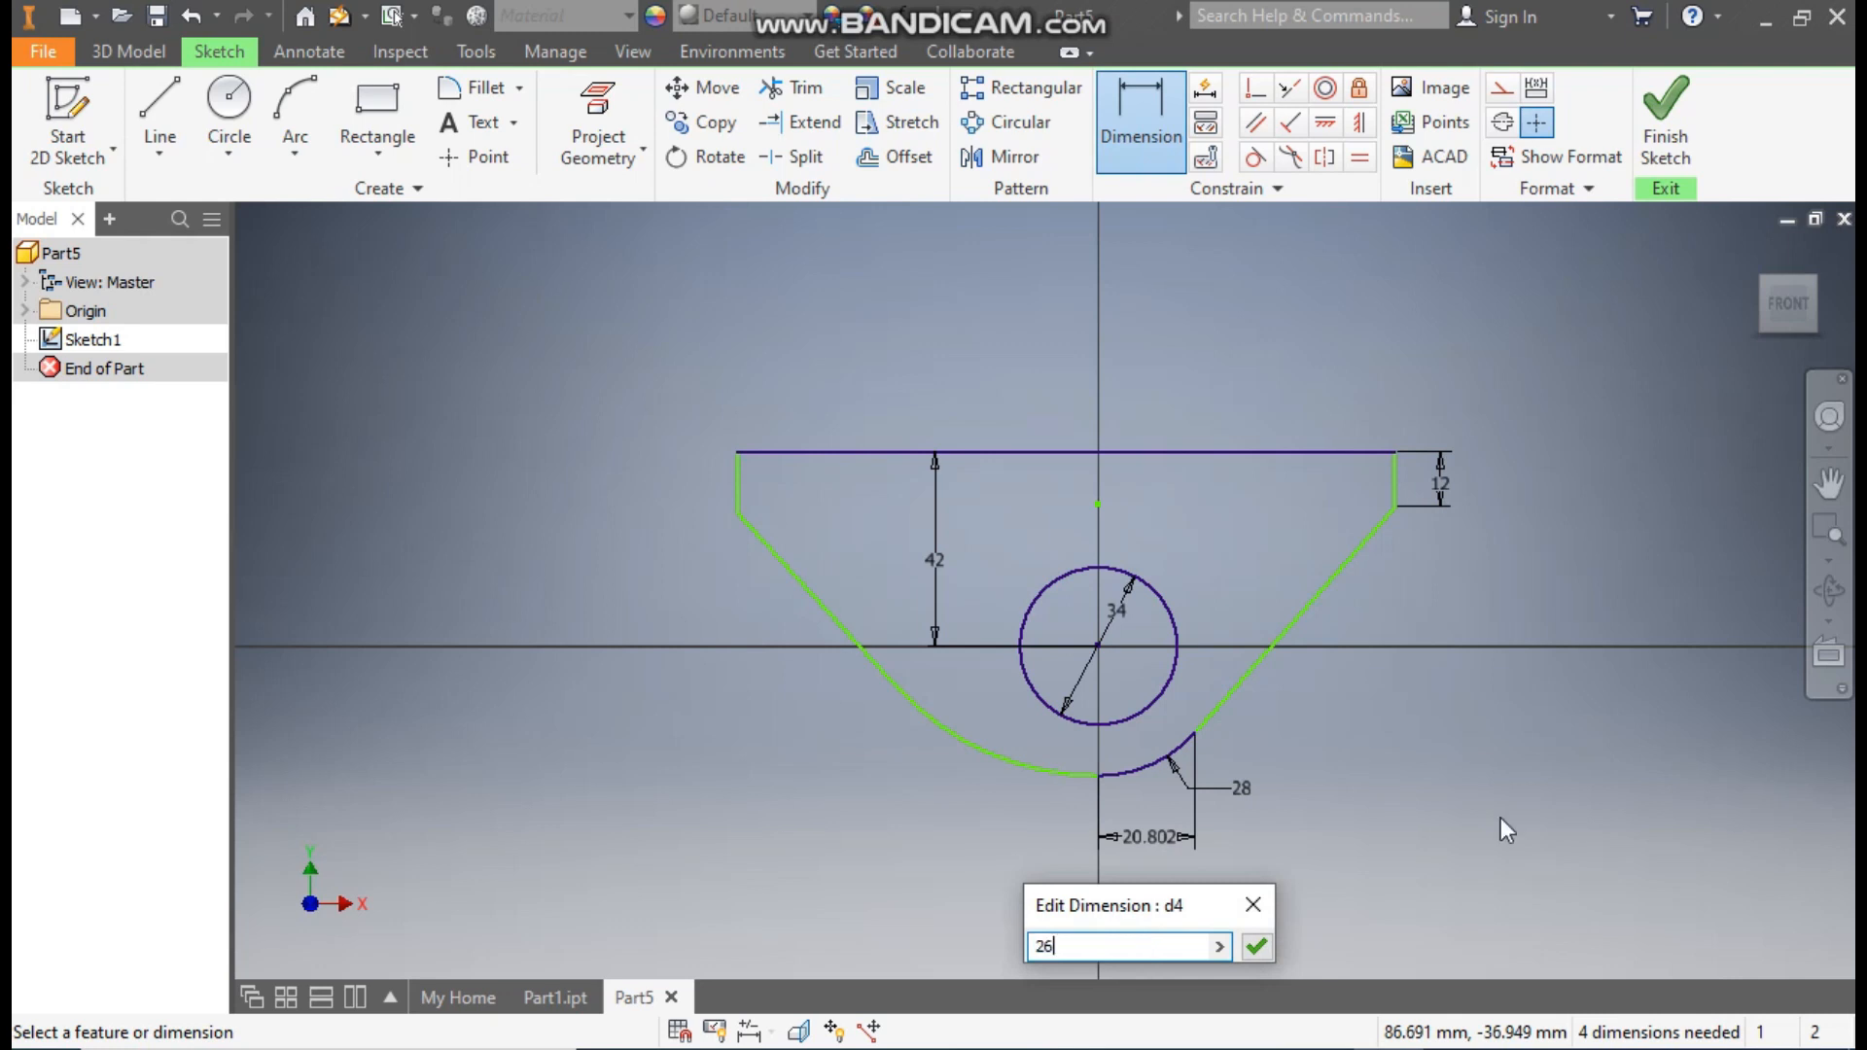
{"action": "key", "text": "Return"}
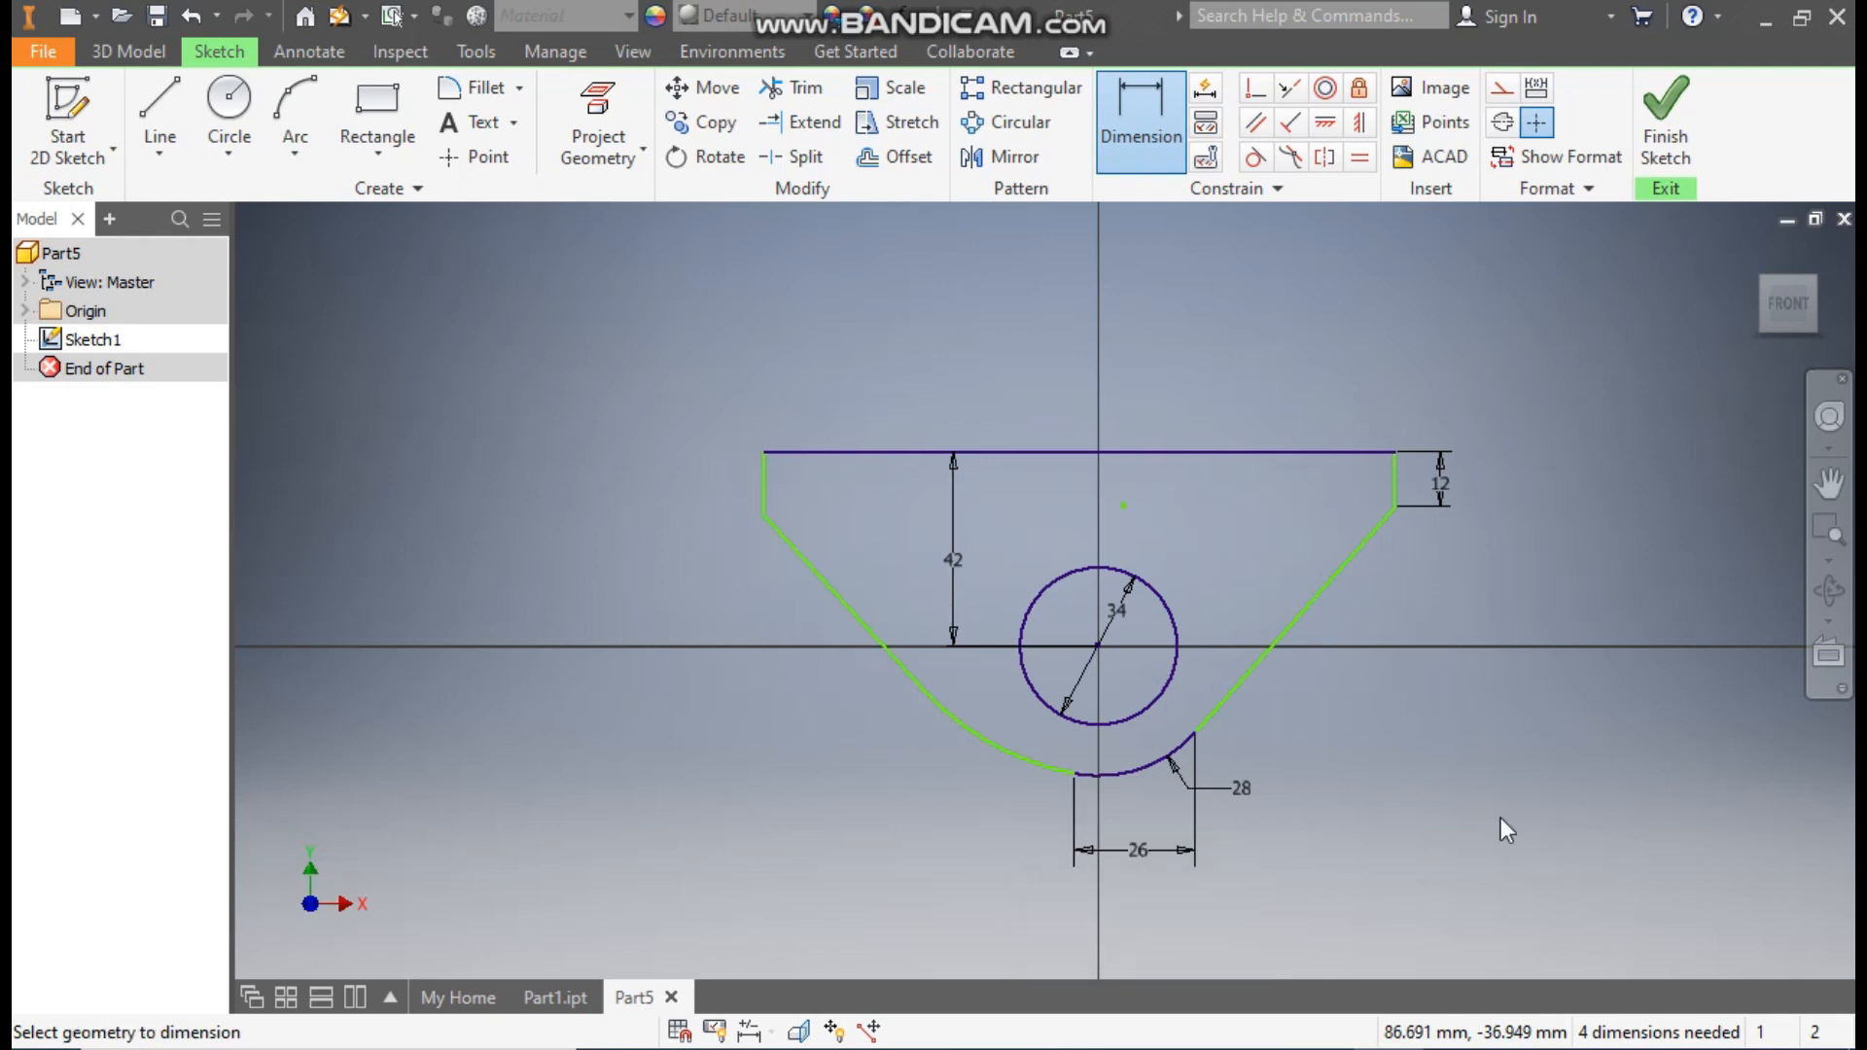
Set the horizontal distance from the left vertical line to the circle's centre to 123 mm.
{"action": "left_click", "coordinate": [763, 484]}
{"action": "left_click", "coordinate": [1098, 646]}
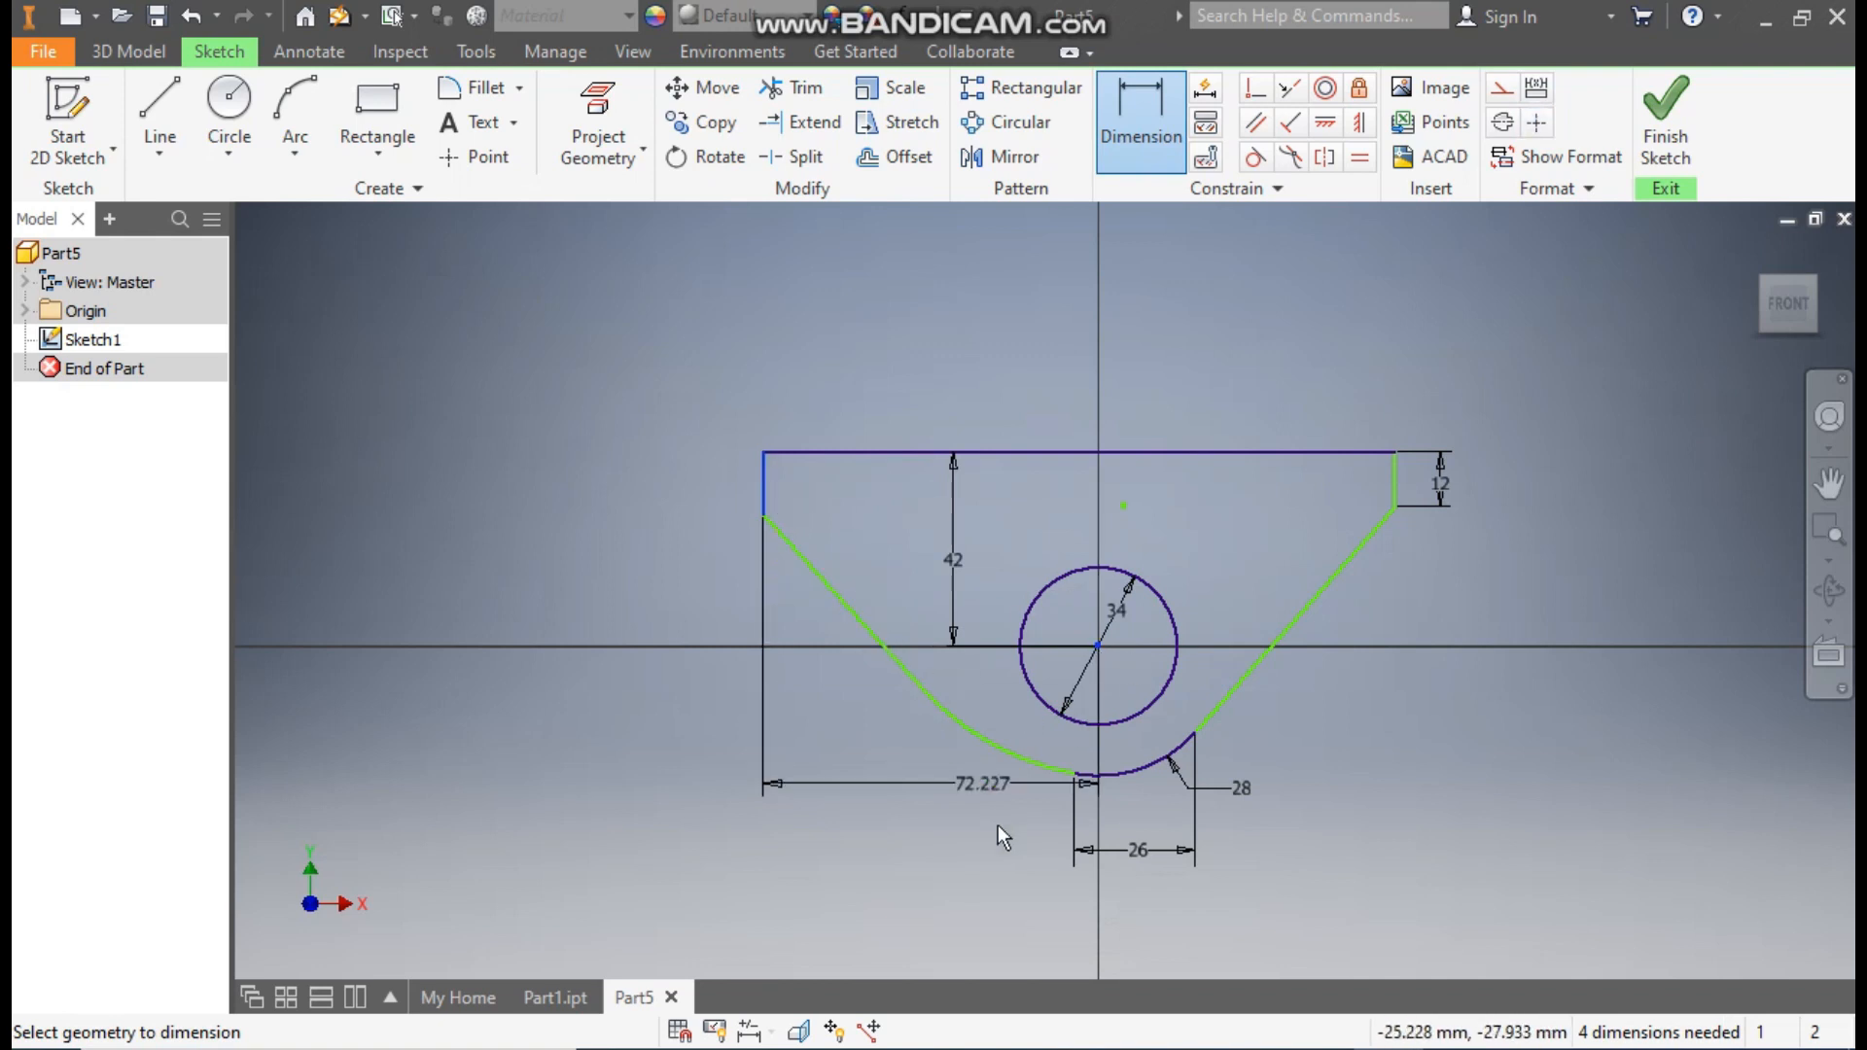
{"action": "left_click", "coordinate": [988, 906]}
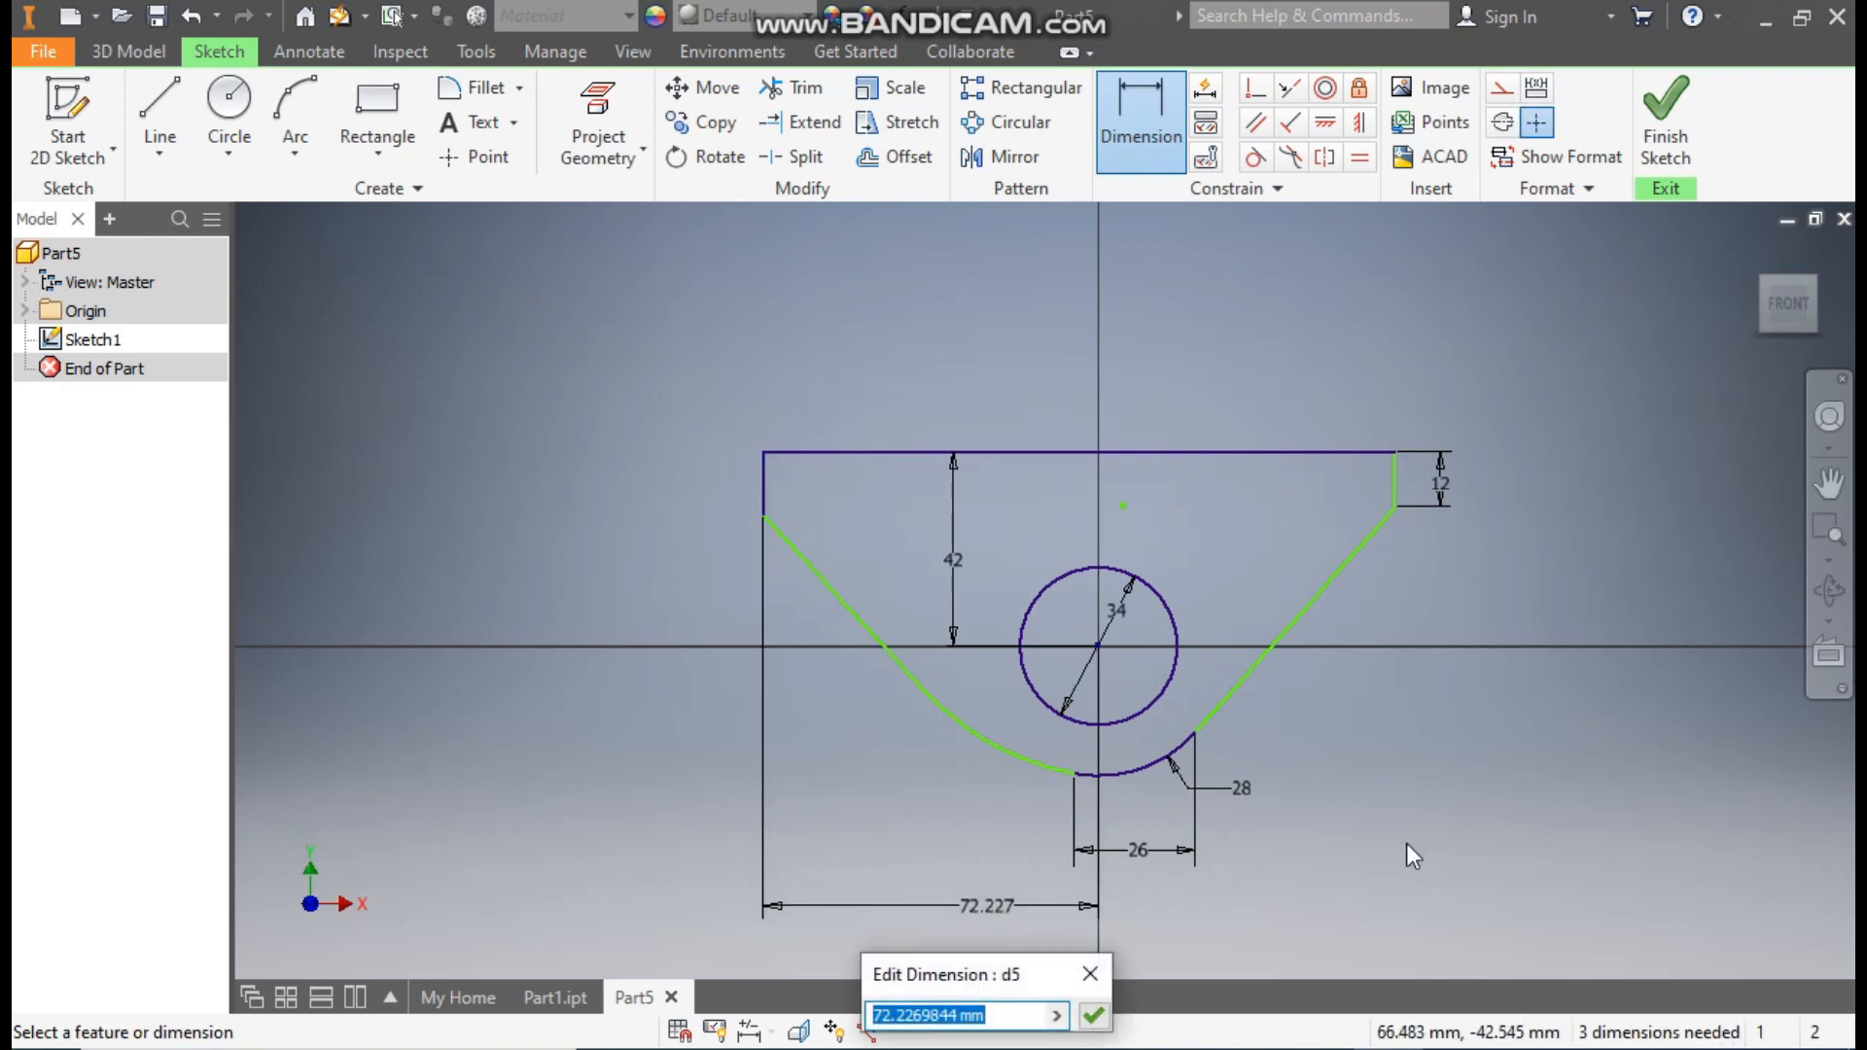
{"action": "type", "text": "123"}
{"action": "key", "text": "Return"}
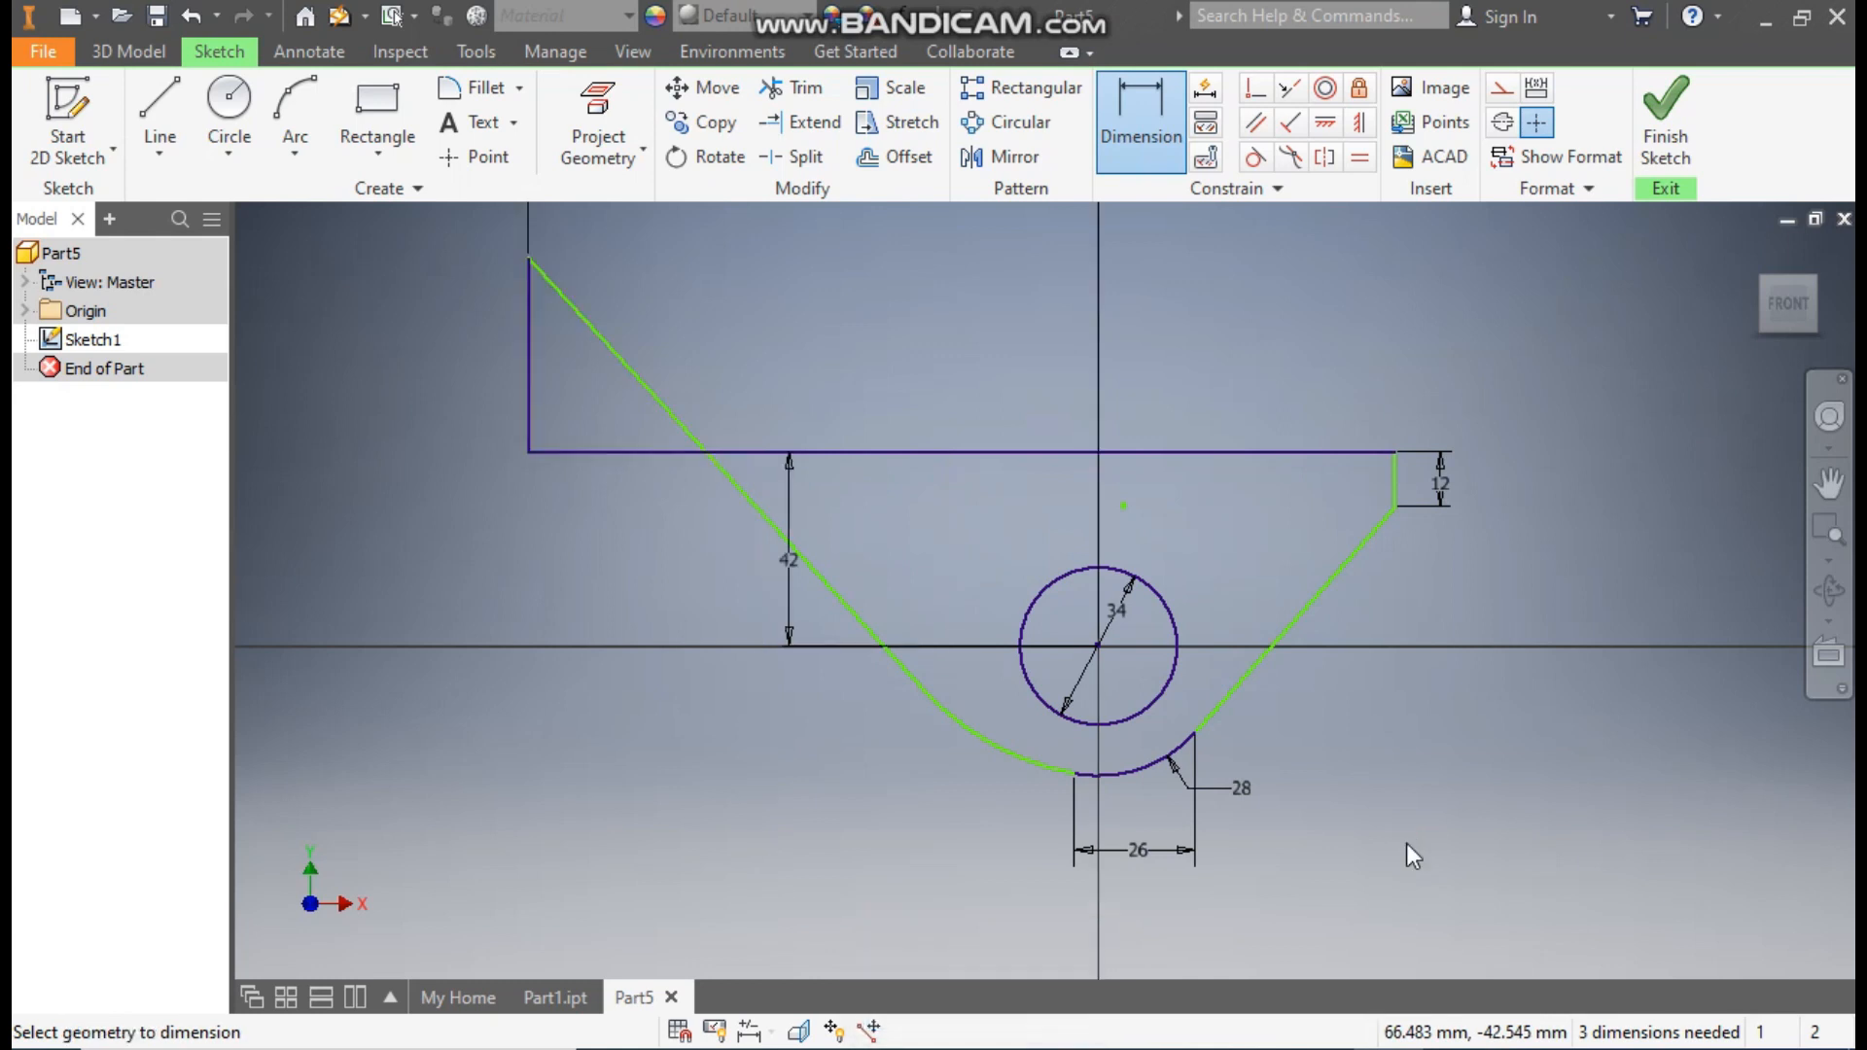
{"action": "key", "text": "Escape"}
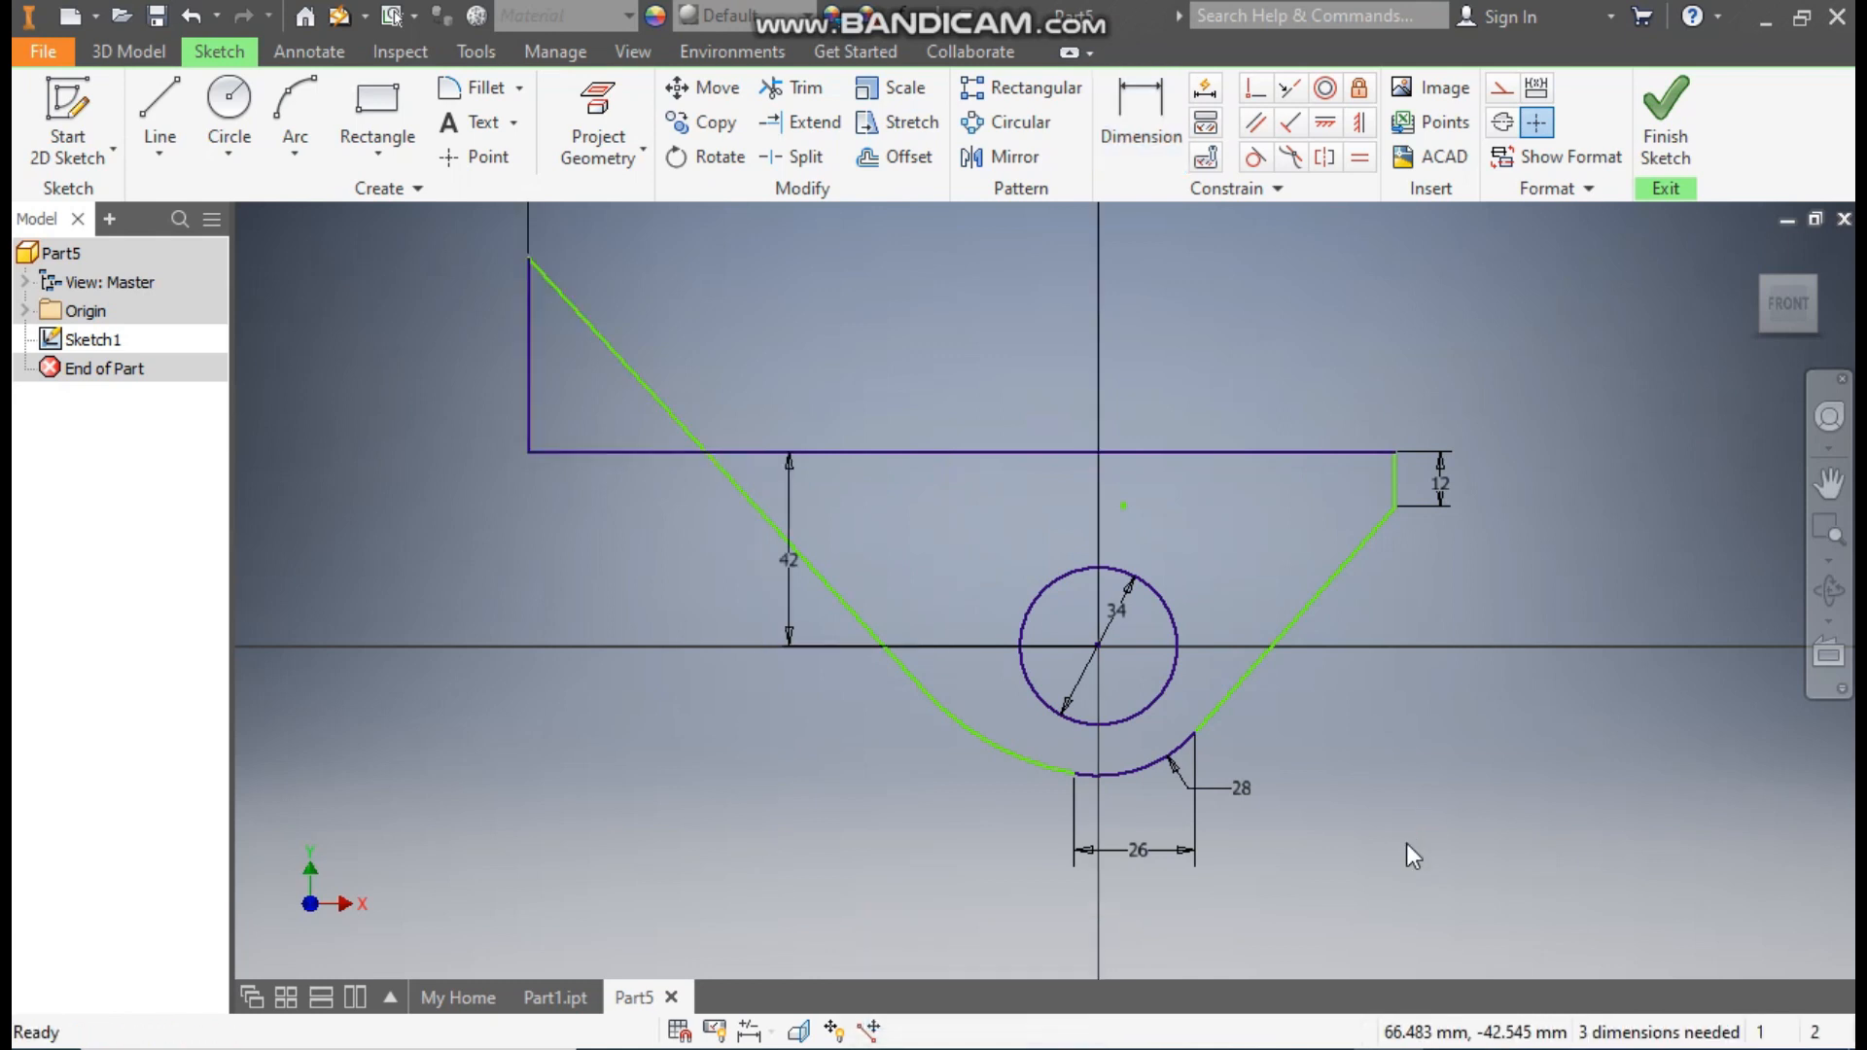
Move the left vertical line's free end below the horizontal line and set the line's length to 12 mm.
{"action": "mouse_move", "coordinate": [531, 259]}
{"action": "left_mouse_down"}
{"action": "mouse_move", "coordinate": [534, 541]}
{"action": "mouse_move", "coordinate": [530, 523]}
{"action": "left_mouse_up"}
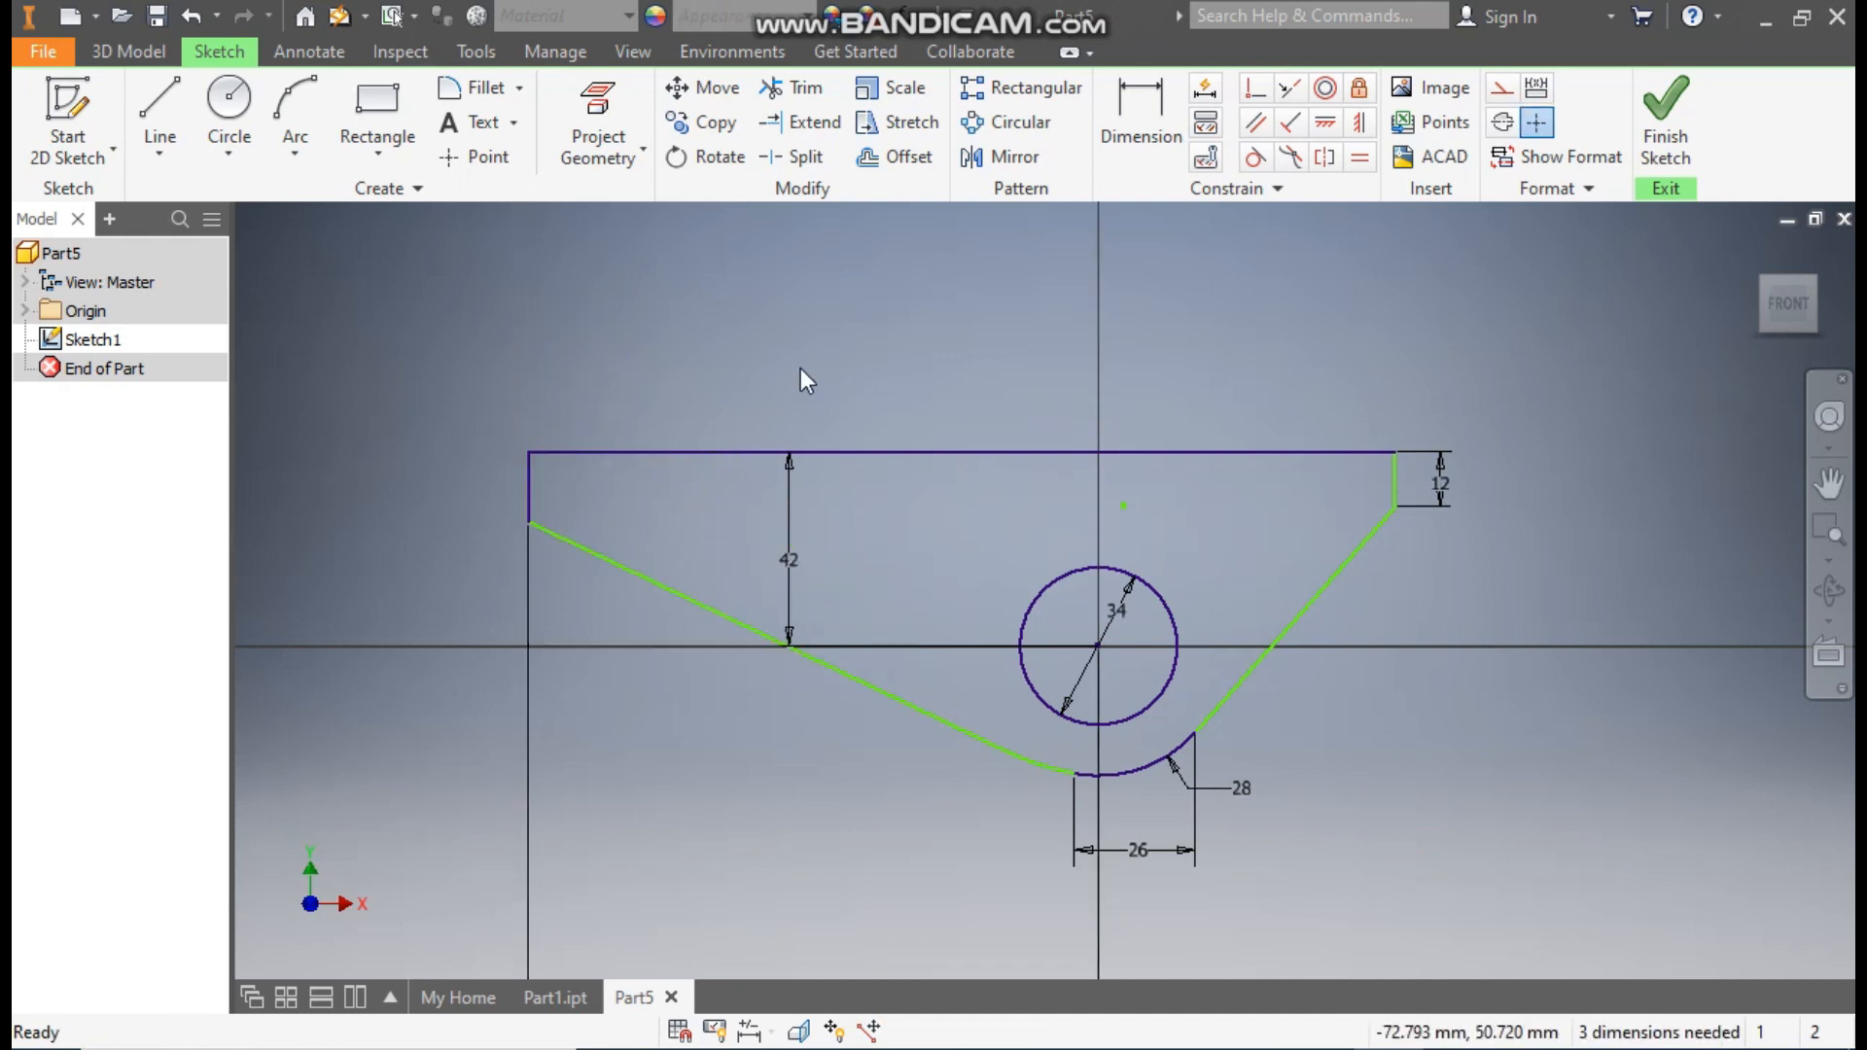
{"action": "left_click", "coordinate": [1140, 117]}
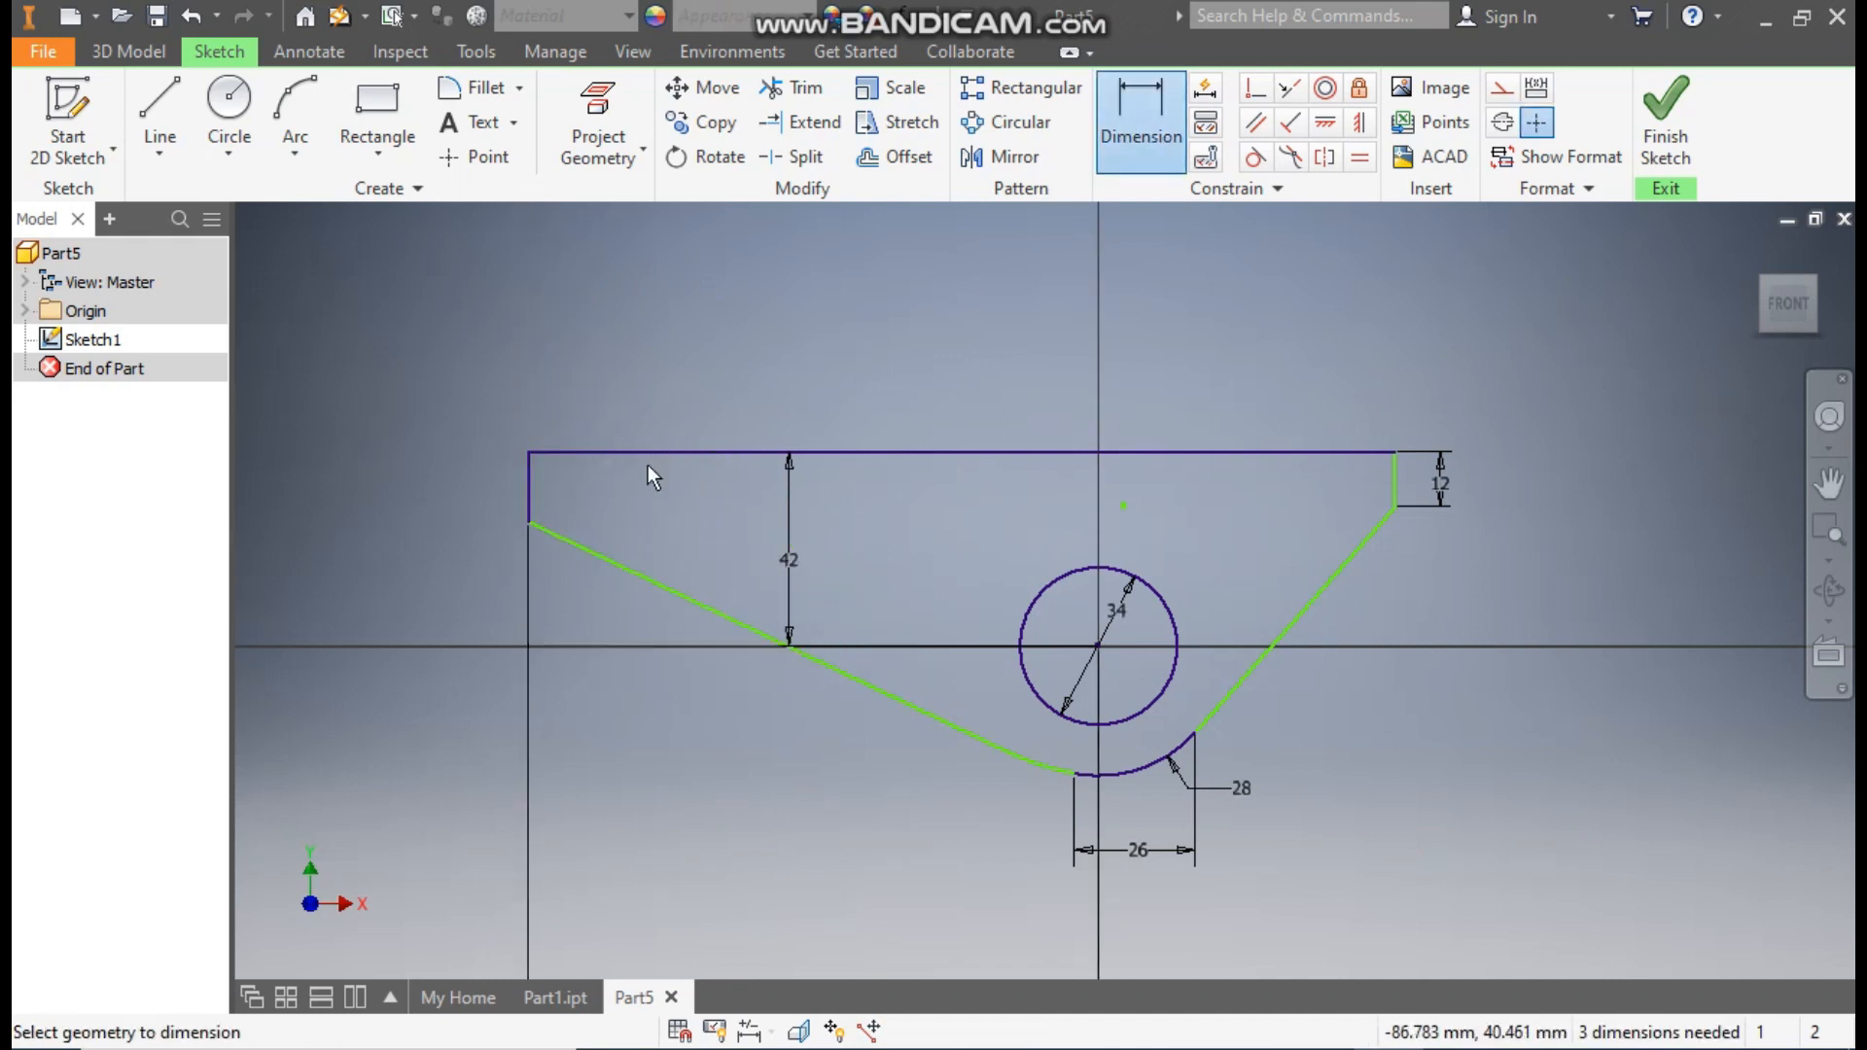
{"action": "left_click", "coordinate": [526, 490]}
{"action": "left_click", "coordinate": [424, 492]}
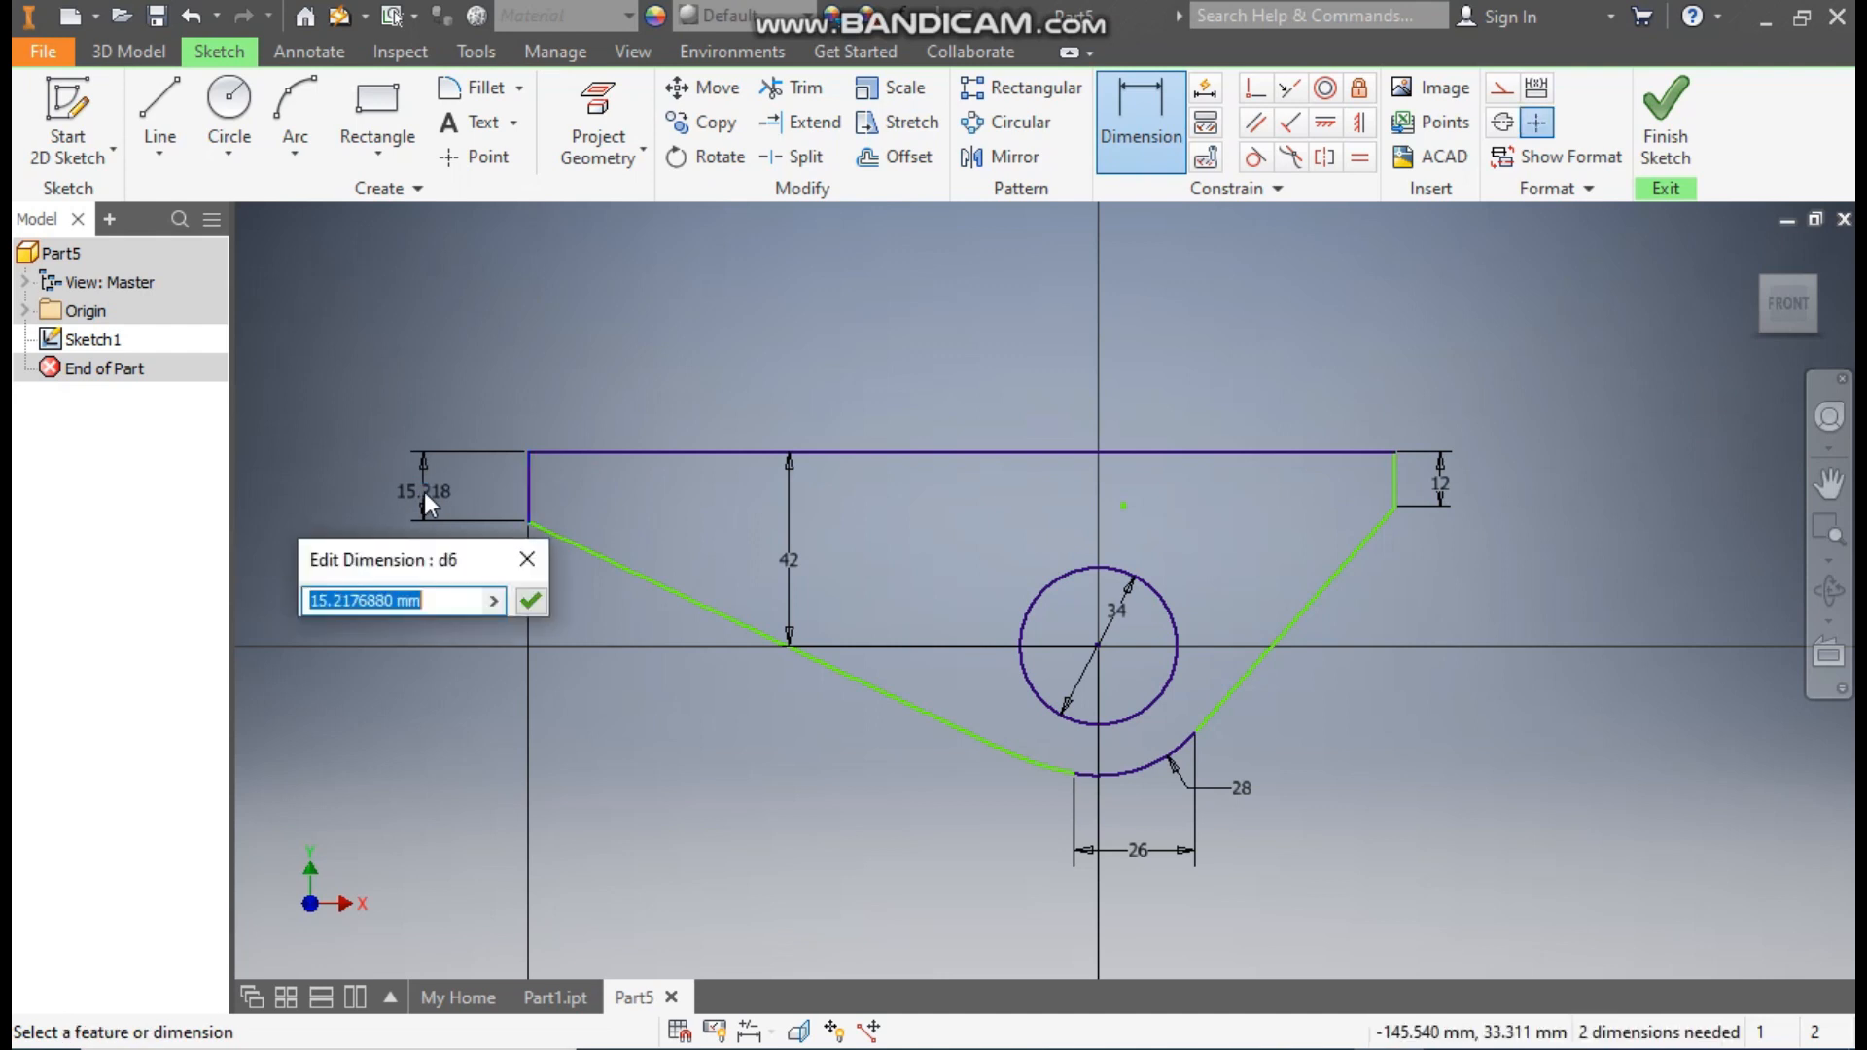
{"action": "type", "text": "12"}
{"action": "key", "text": "Return"}
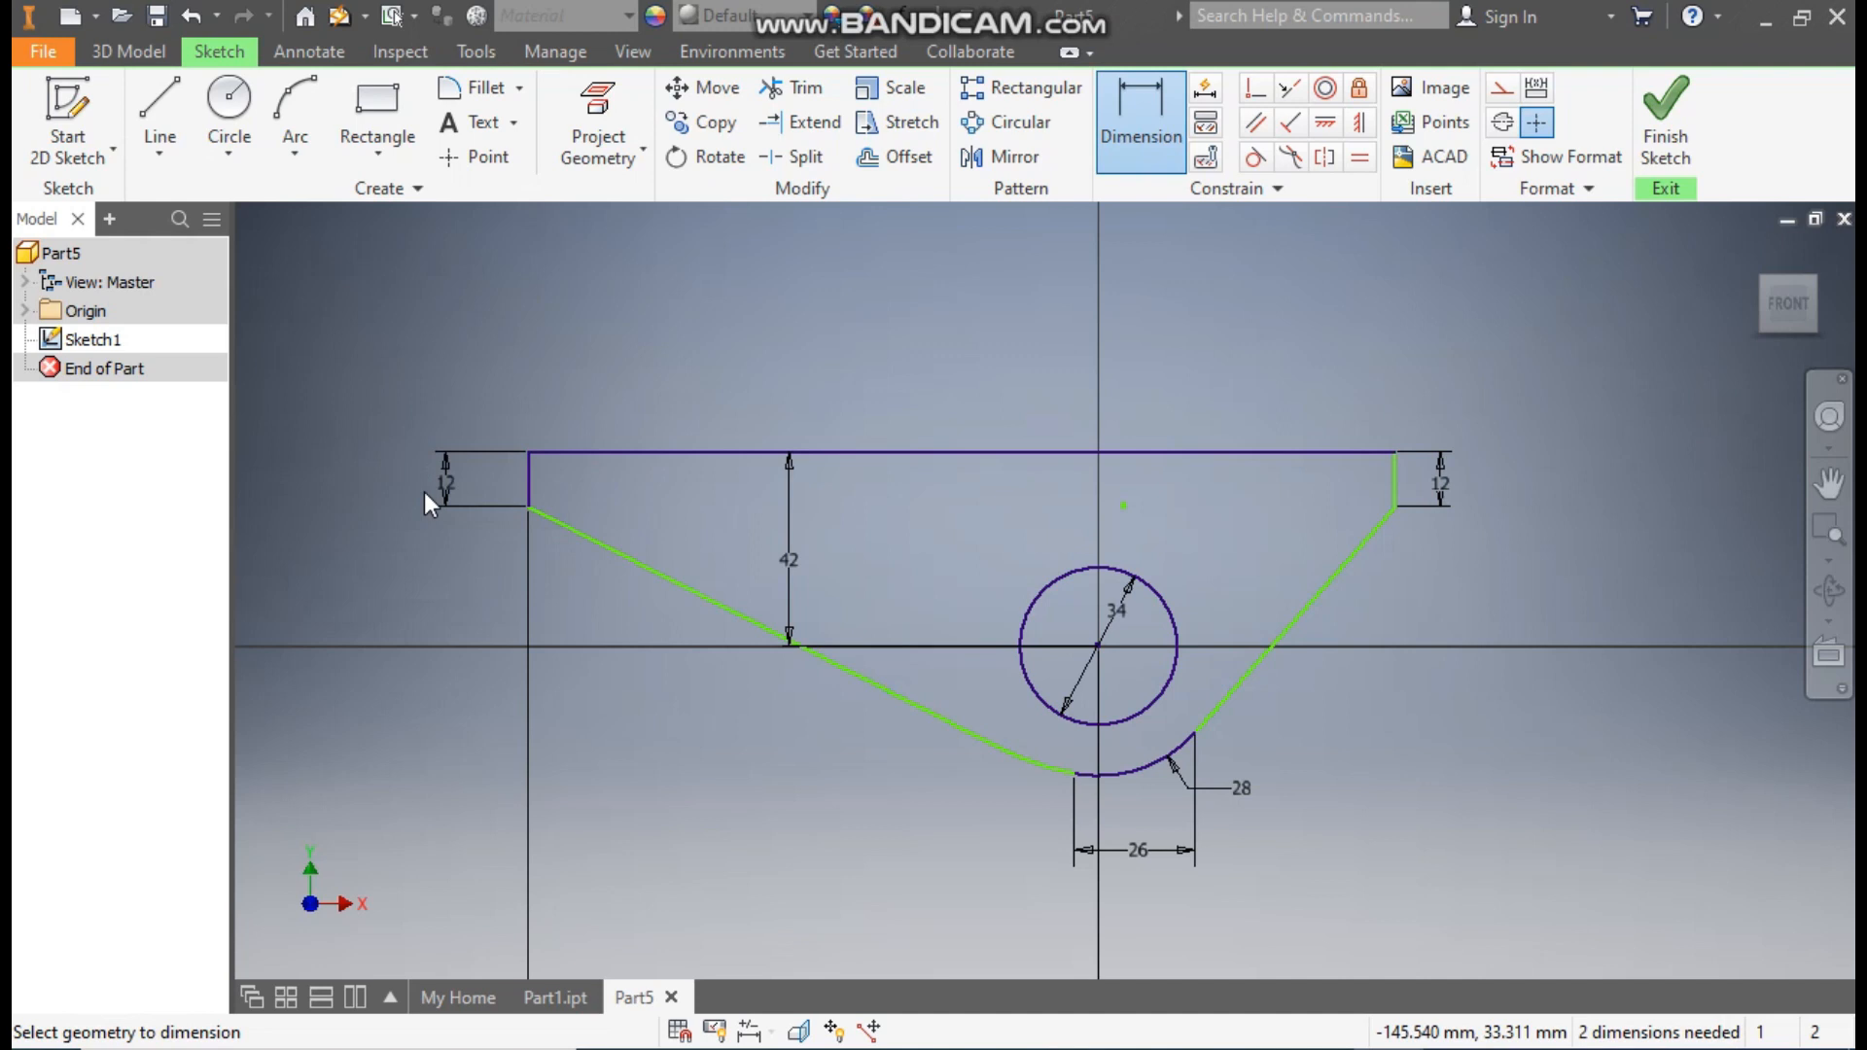
Set the horizontal distance from the right vertical line to the circle's centre to 42 mm.
{"action": "left_click", "coordinate": [1397, 486]}
{"action": "left_click", "coordinate": [1098, 645]}
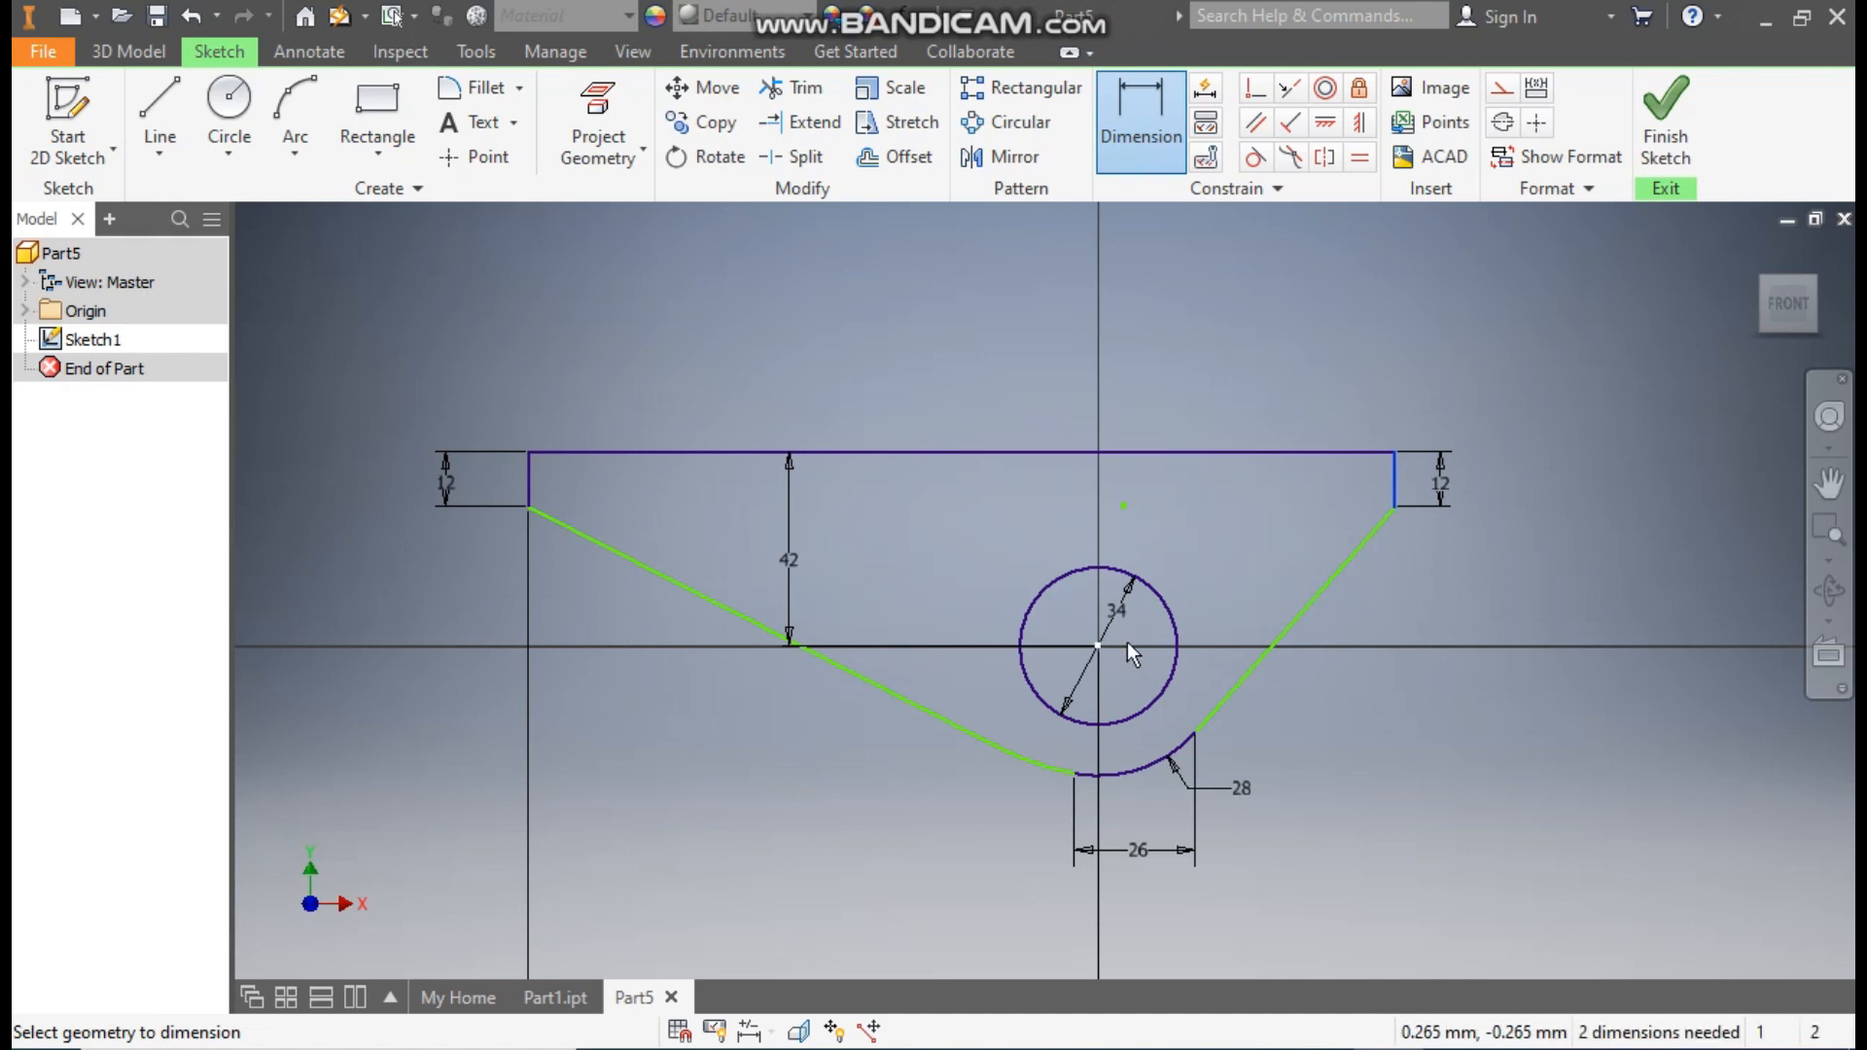
{"action": "left_click", "coordinate": [1241, 384]}
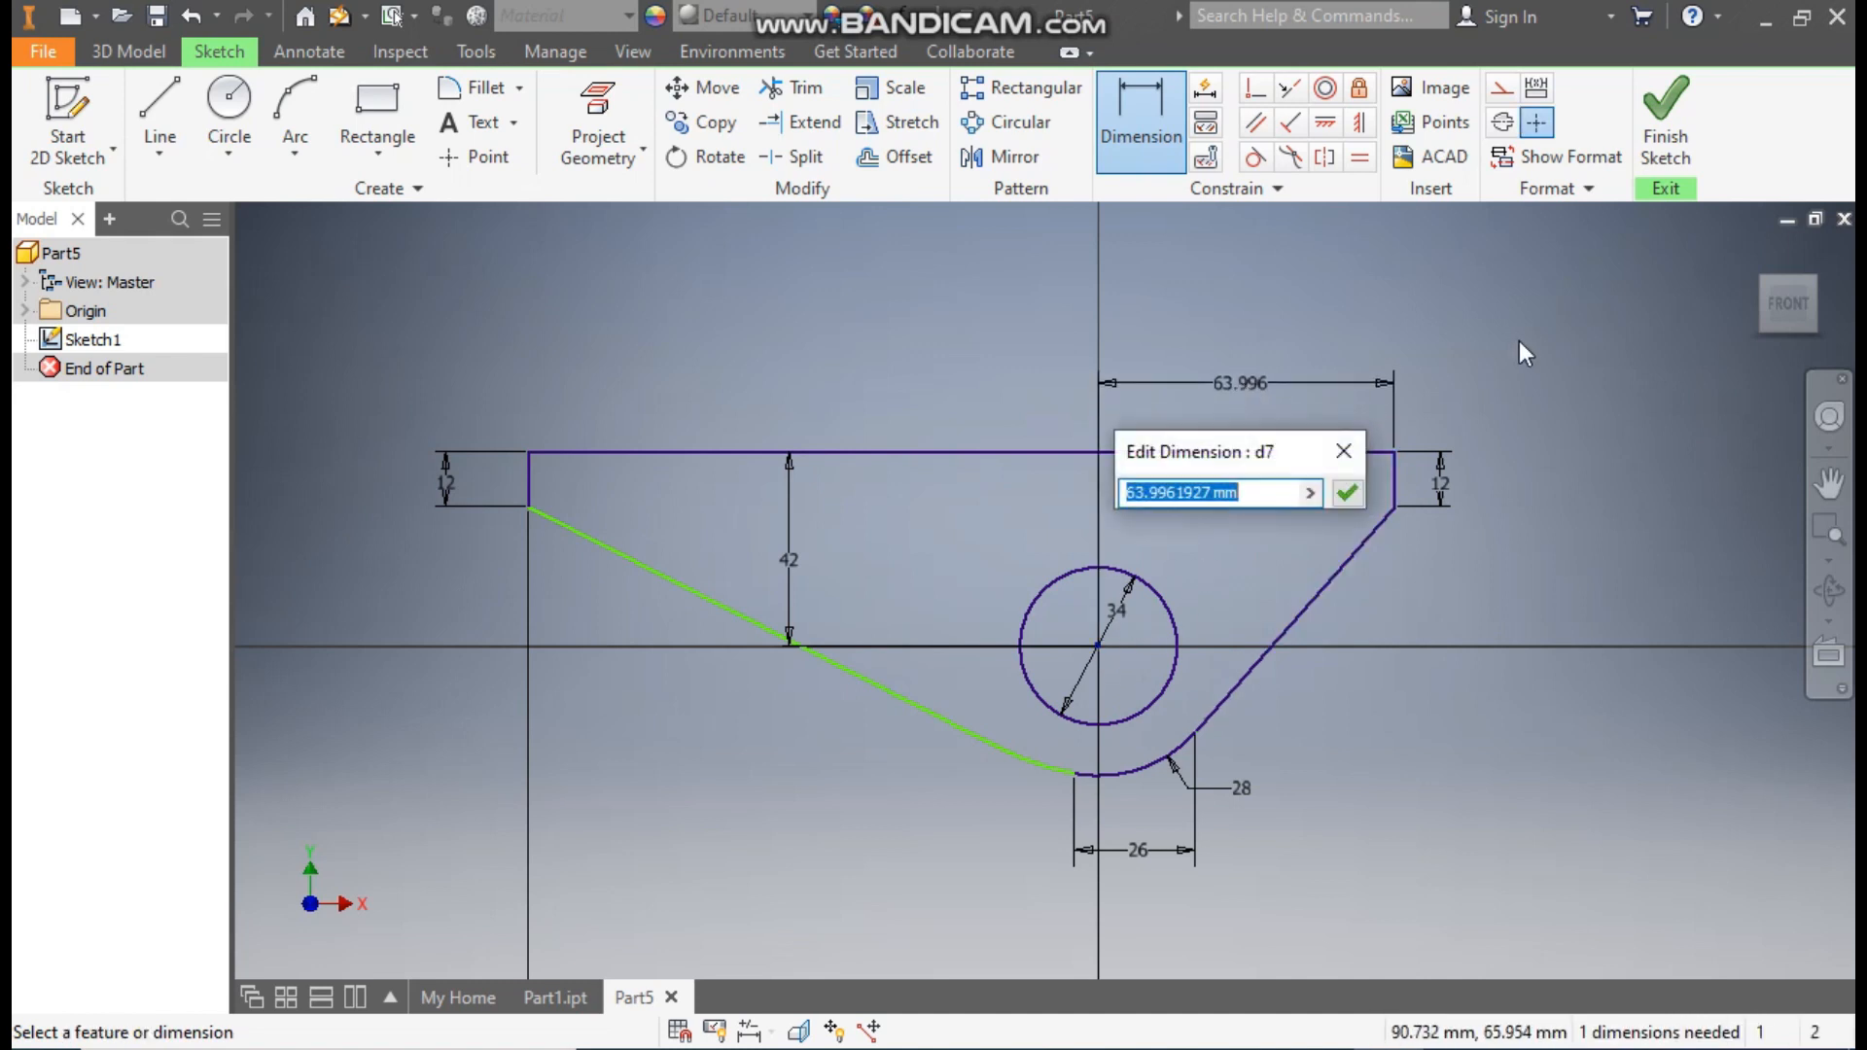
{"action": "type", "text": "42"}
{"action": "key", "text": "Return"}
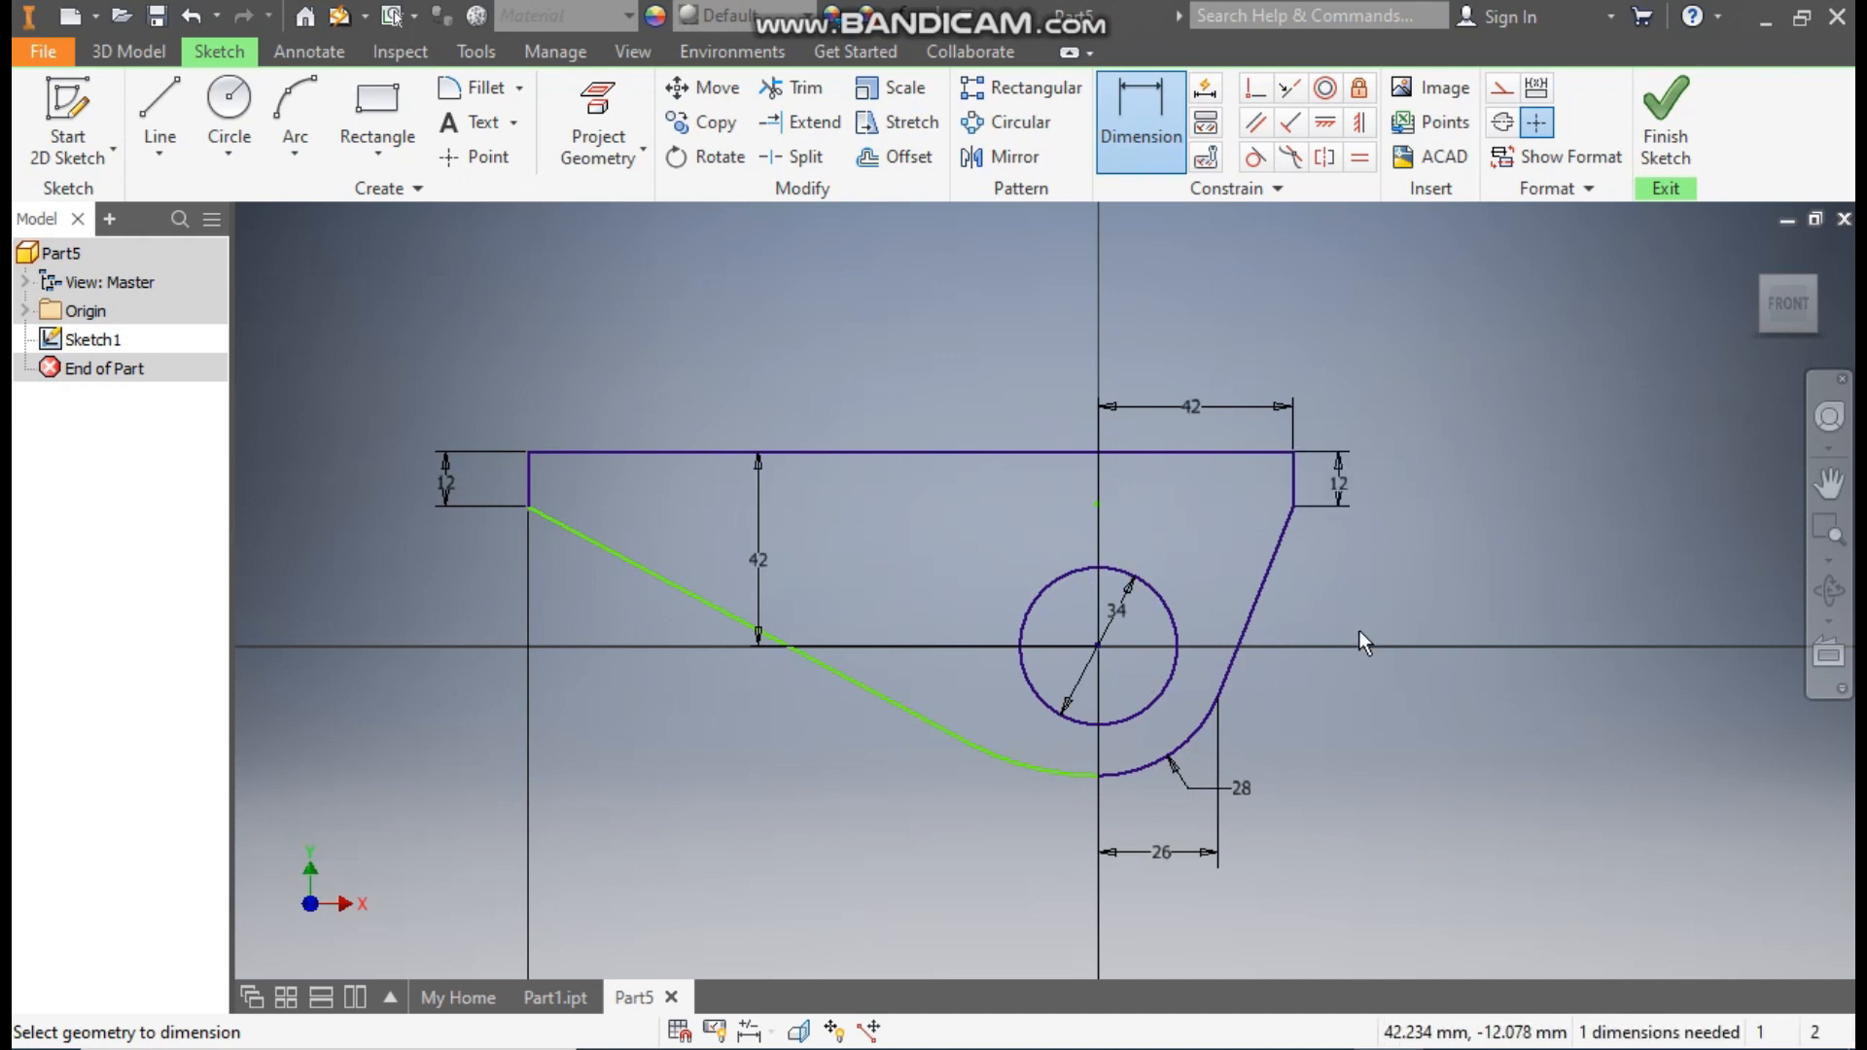
{"action": "key", "text": "Escape"}
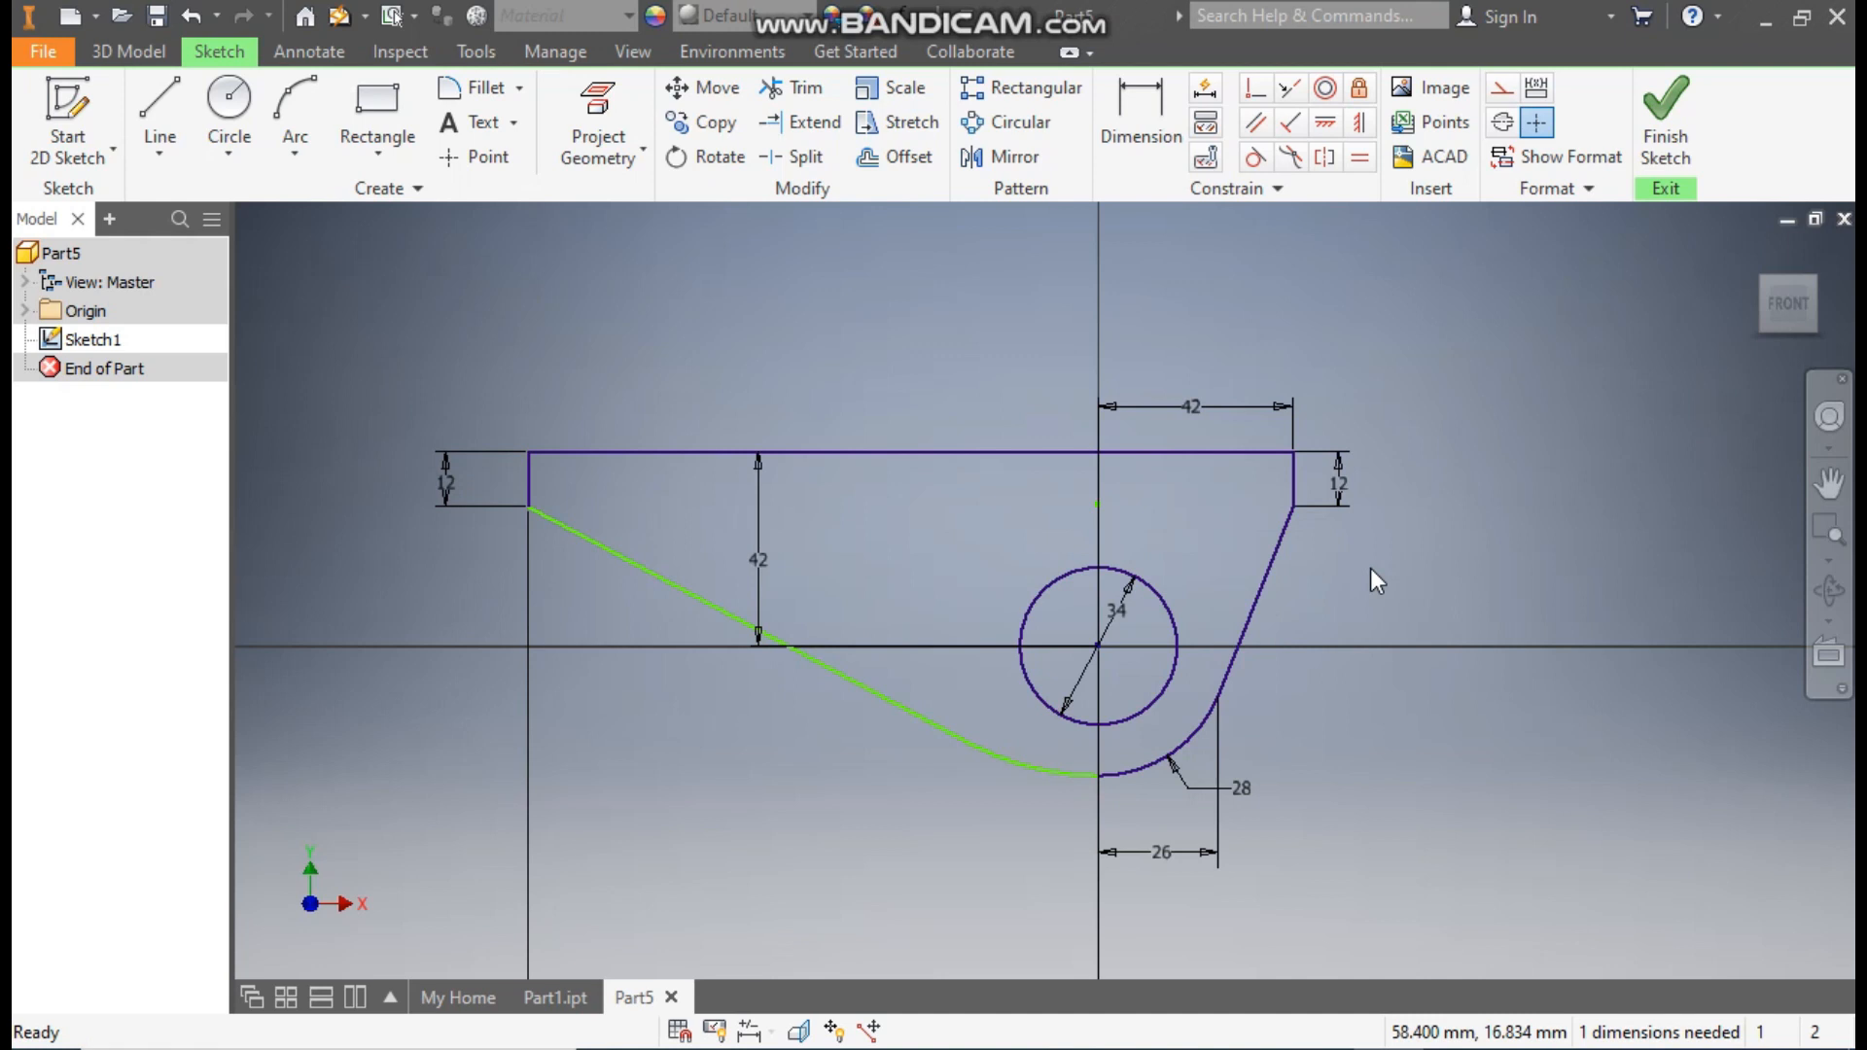
Move the left arc's centre point onto the circle's centre so that the two coincide.
{"action": "mouse_move", "coordinate": [1099, 512]}
{"action": "left_mouse_down"}
{"action": "mouse_move", "coordinate": [1108, 627]}
{"action": "mouse_move", "coordinate": [1109, 531]}
{"action": "left_mouse_up"}
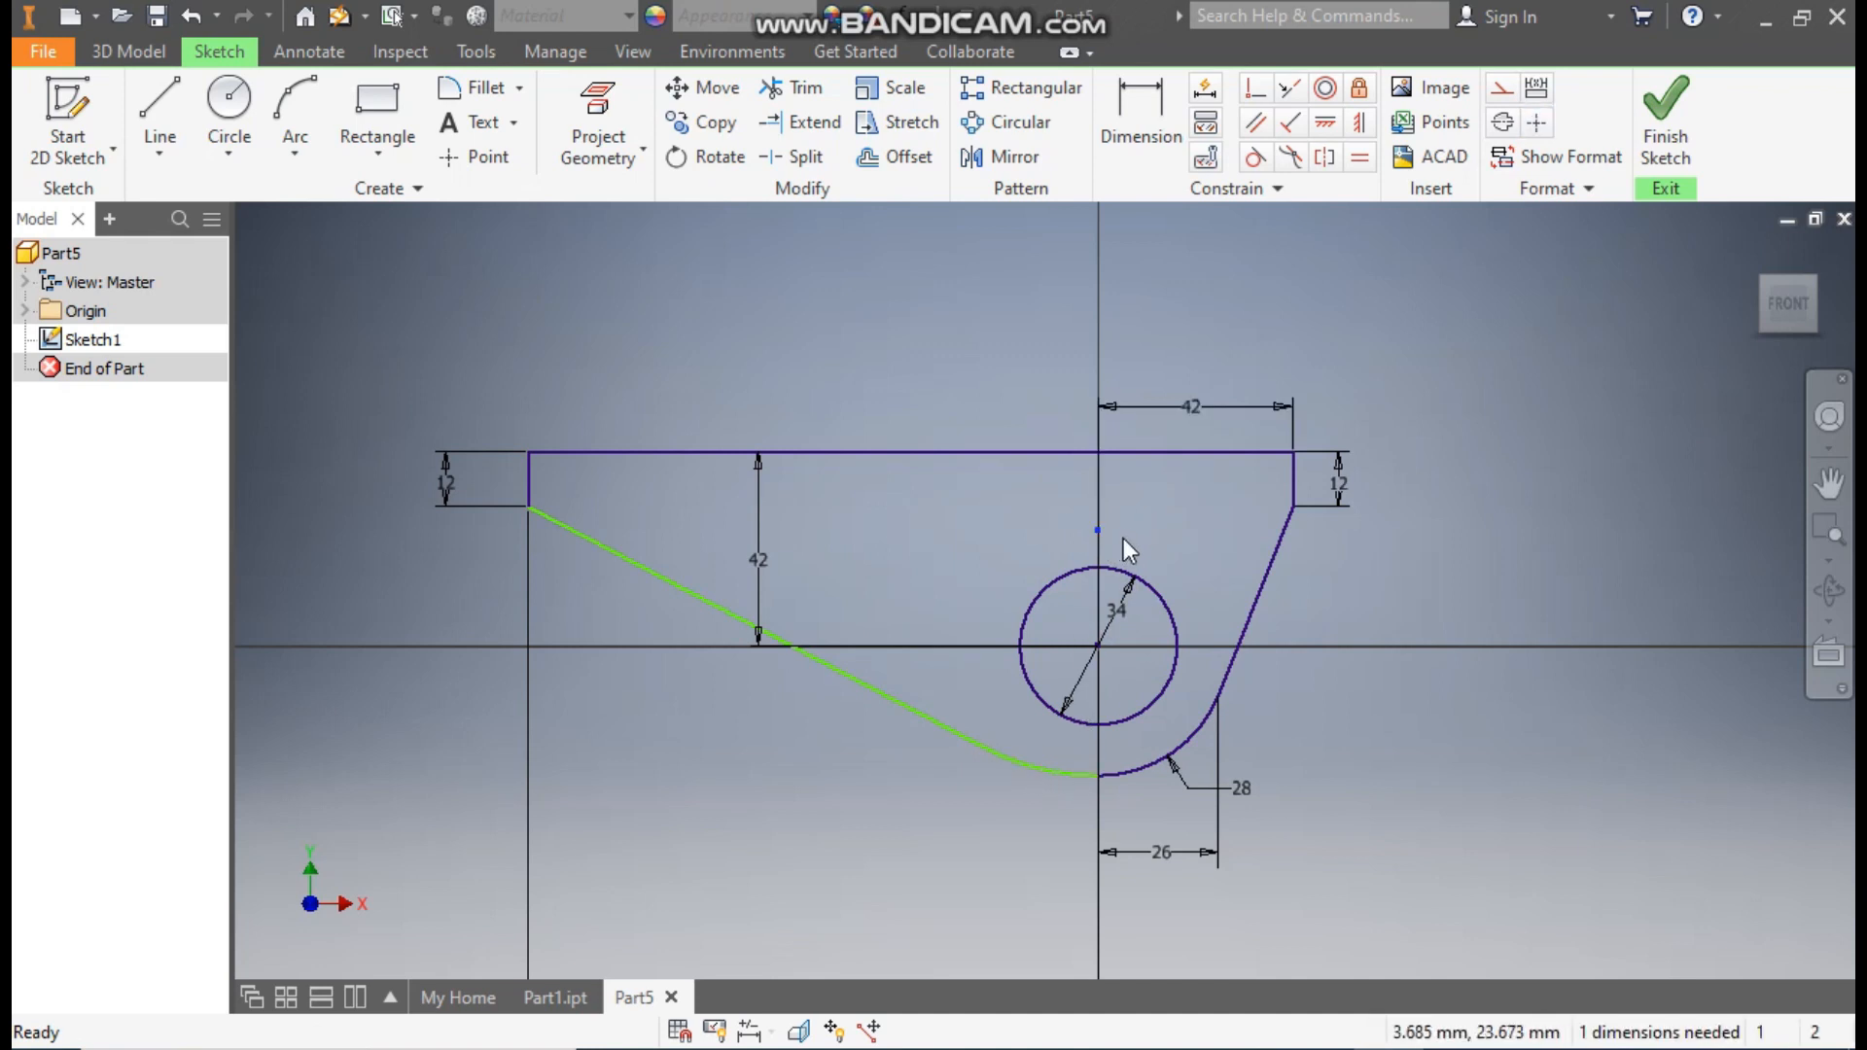
{"action": "left_click_drag", "start_coordinate": [1100, 534], "coordinate": [1100, 645]}
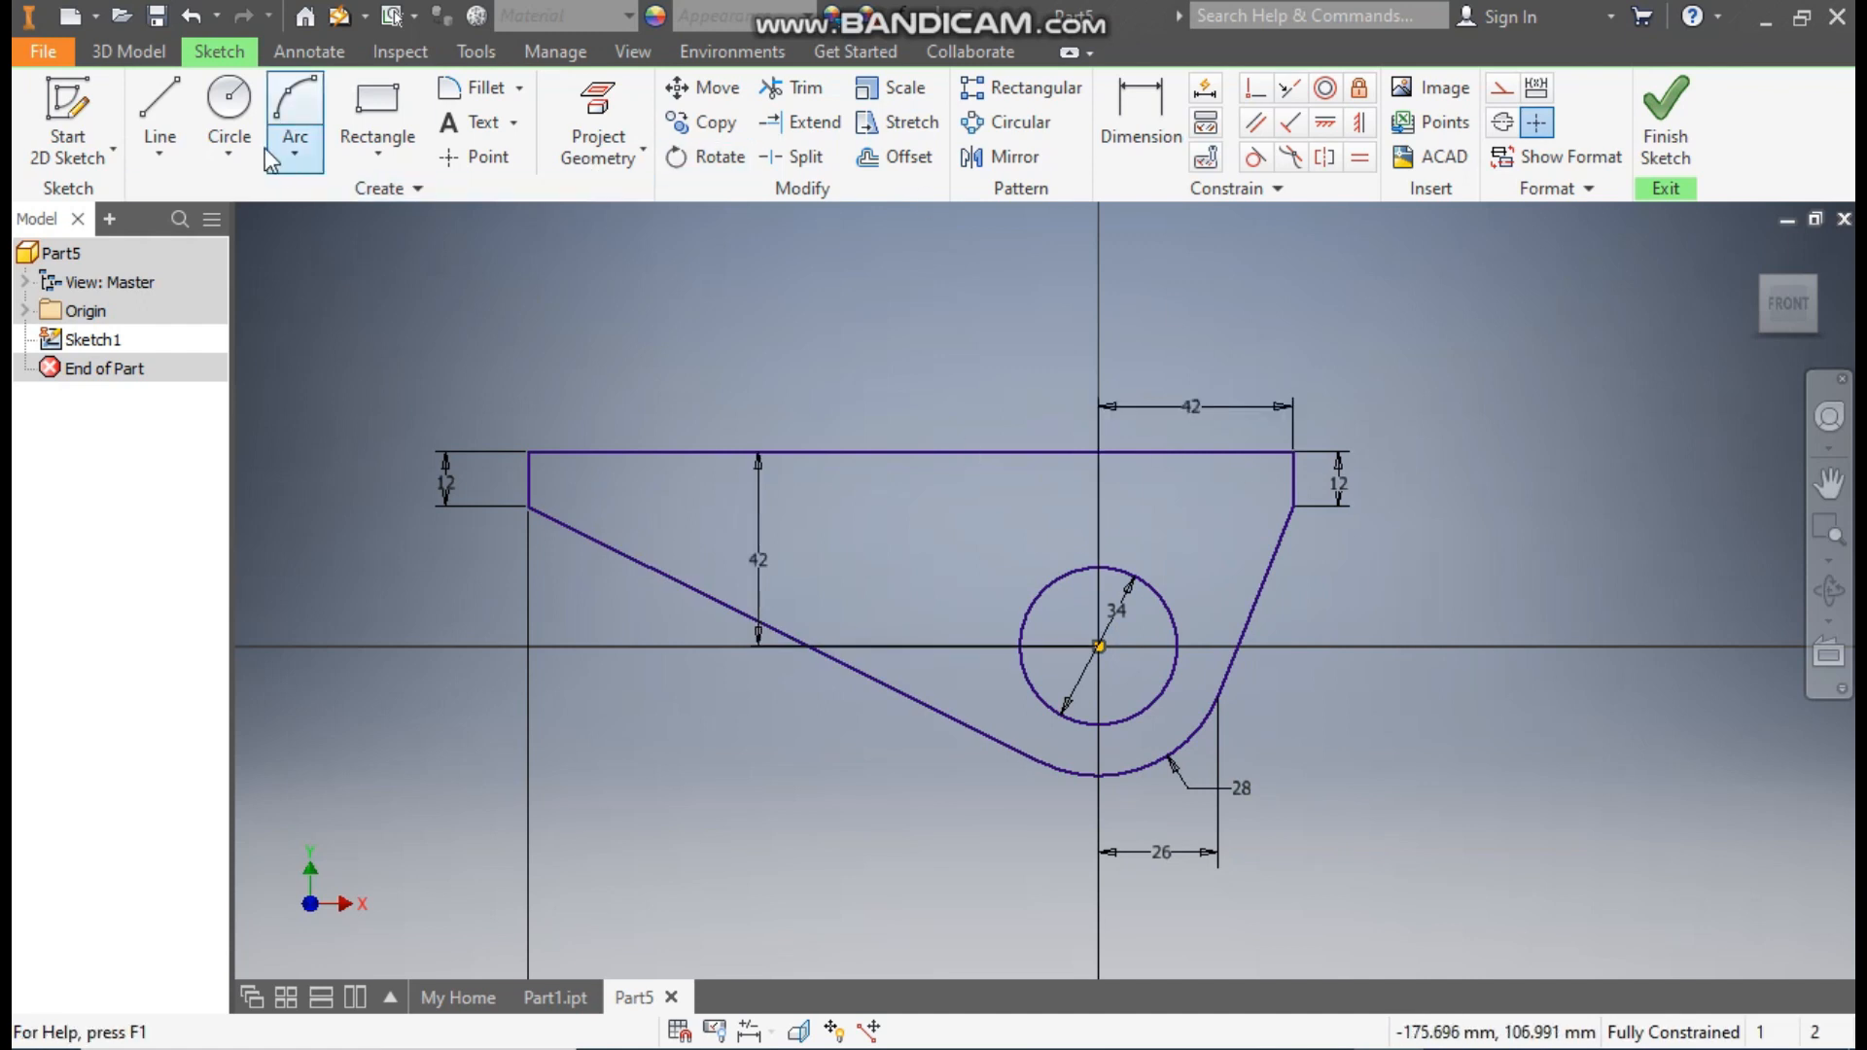
Draw a horizontal line joining the lower ends of the two short vertical lines, and finish the sketch.
{"action": "left_click", "coordinate": [171, 115]}
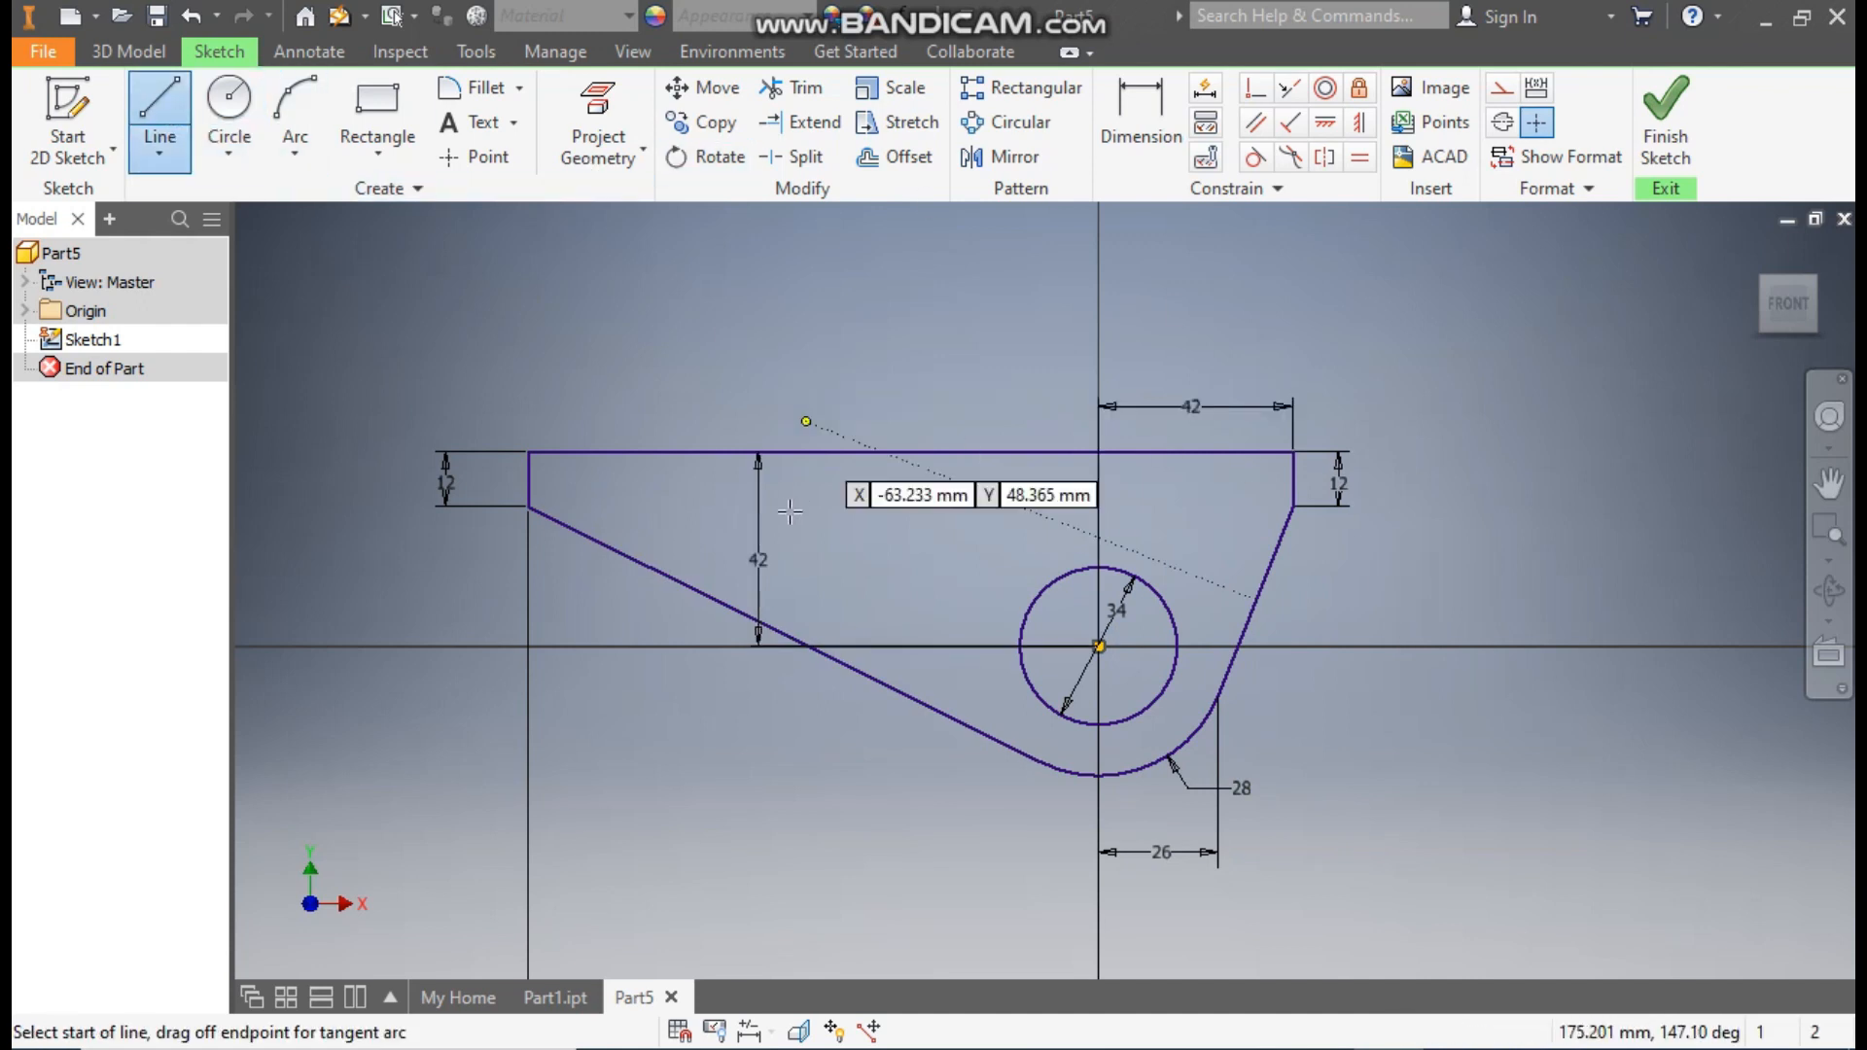
{"action": "left_click", "coordinate": [528, 507]}
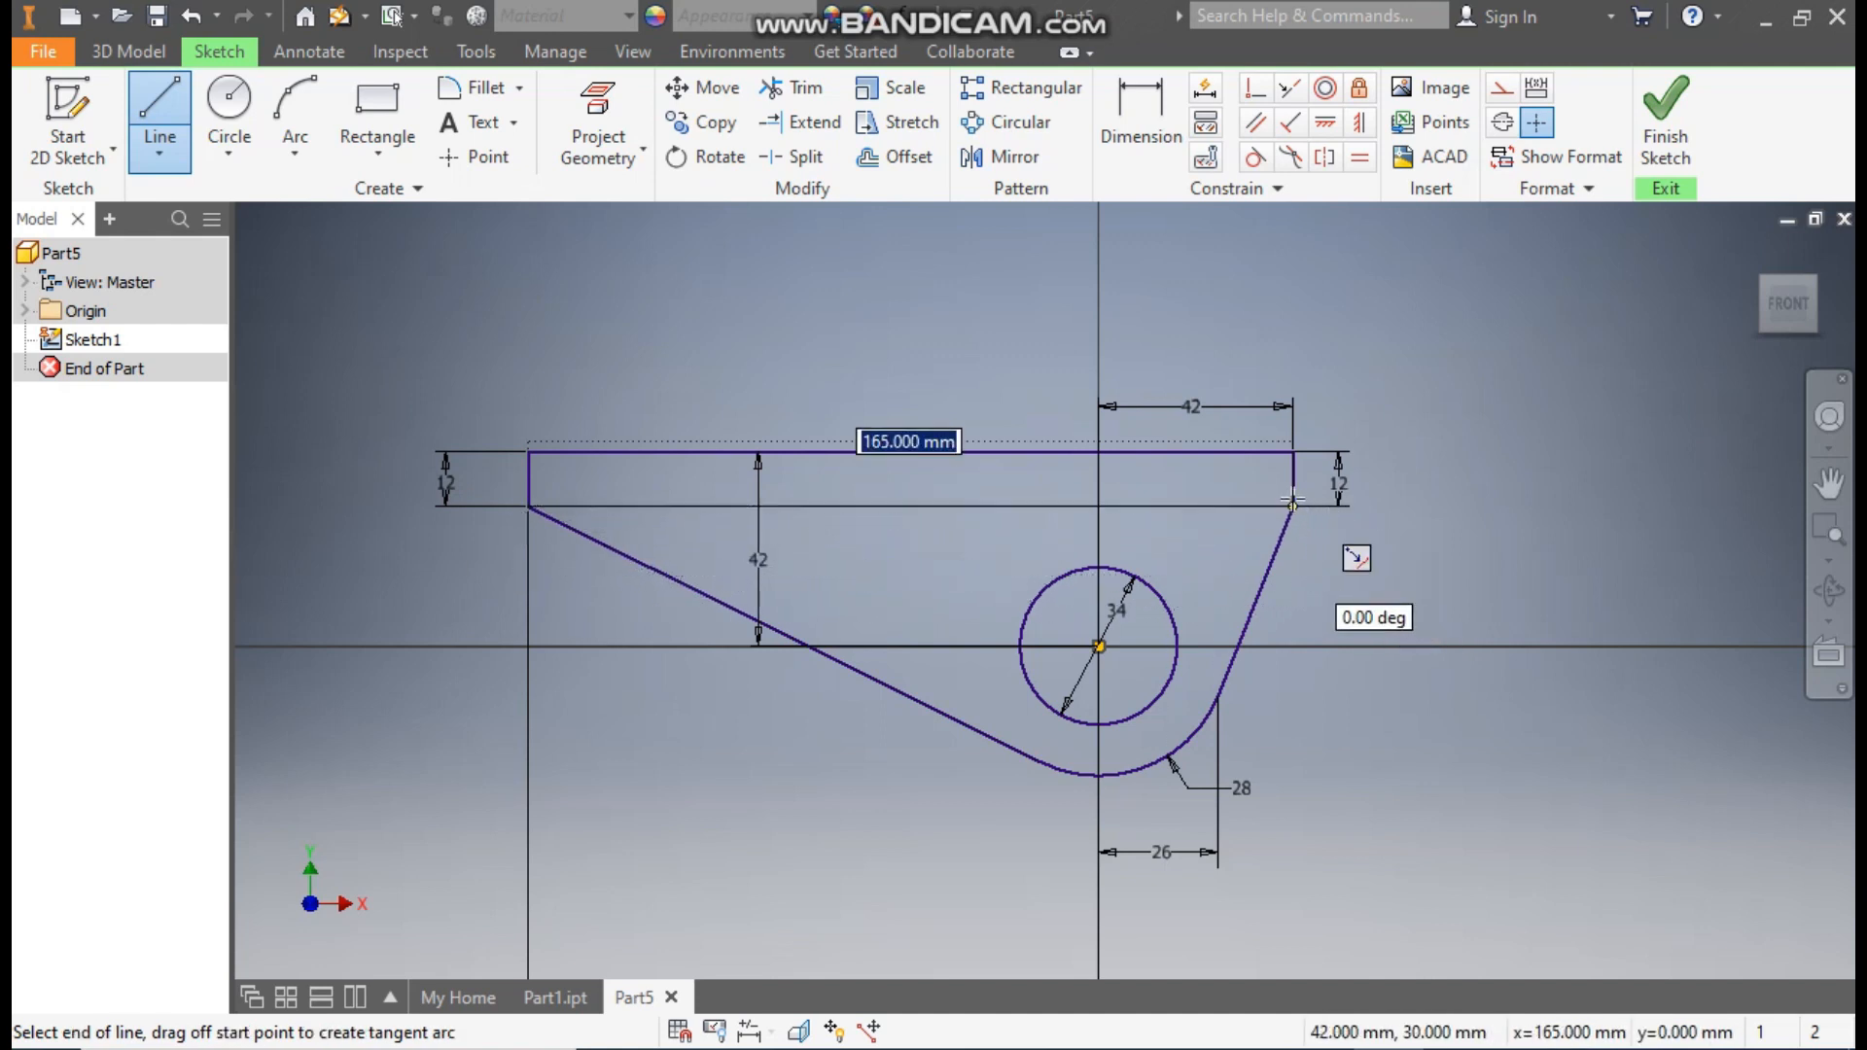
{"action": "left_click", "coordinate": [1294, 507]}
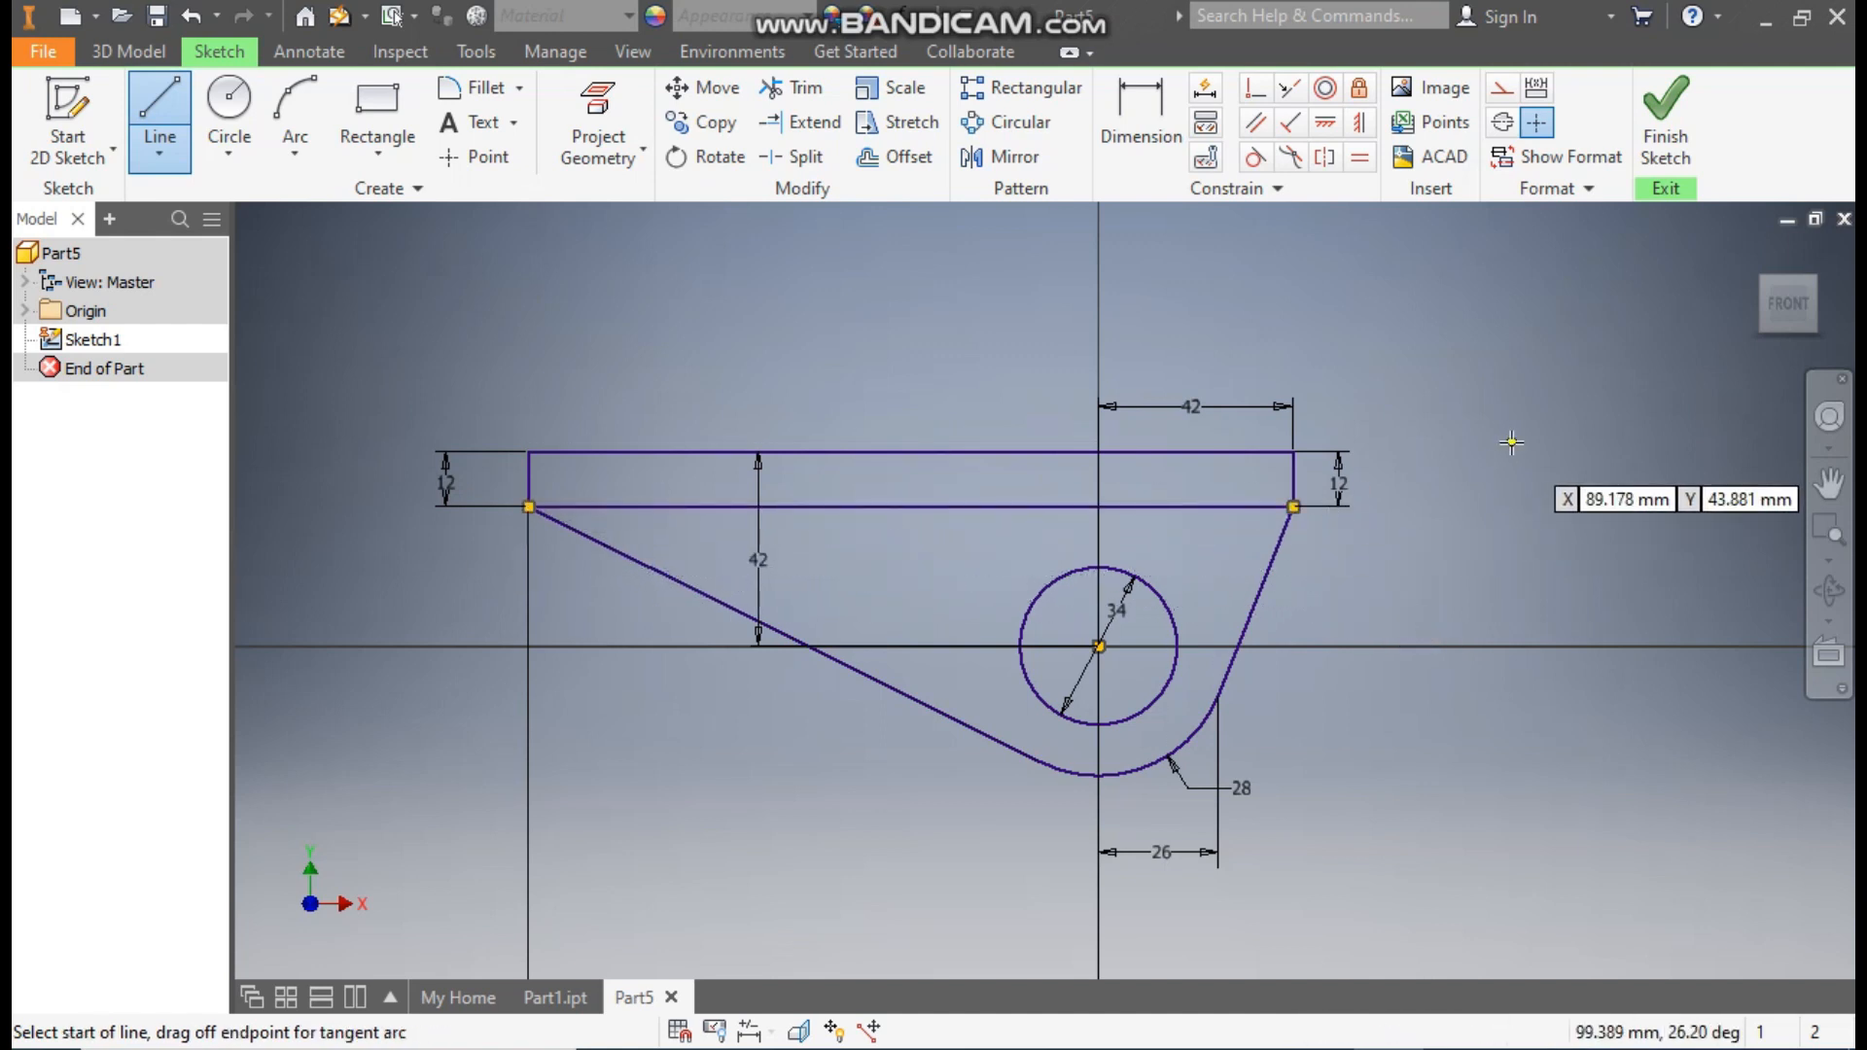
{"action": "key", "text": "Escape"}
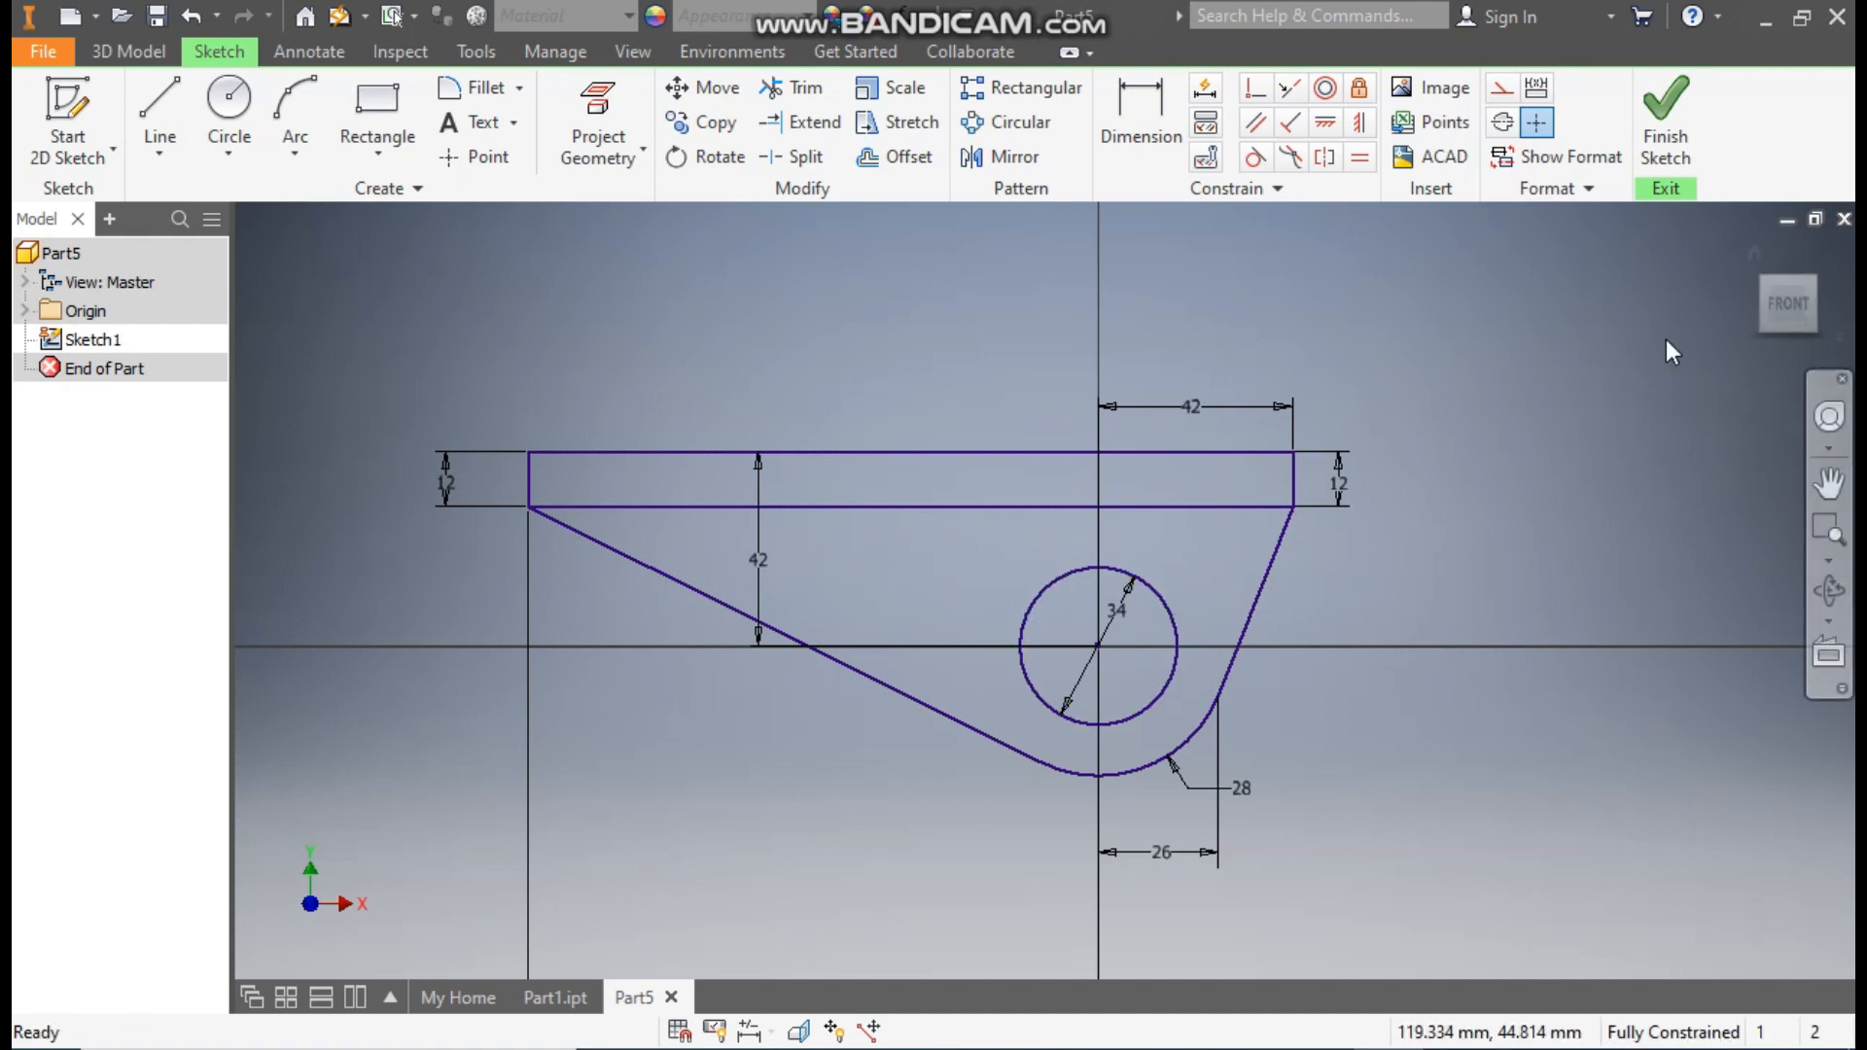
{"action": "left_click", "coordinate": [1663, 105]}
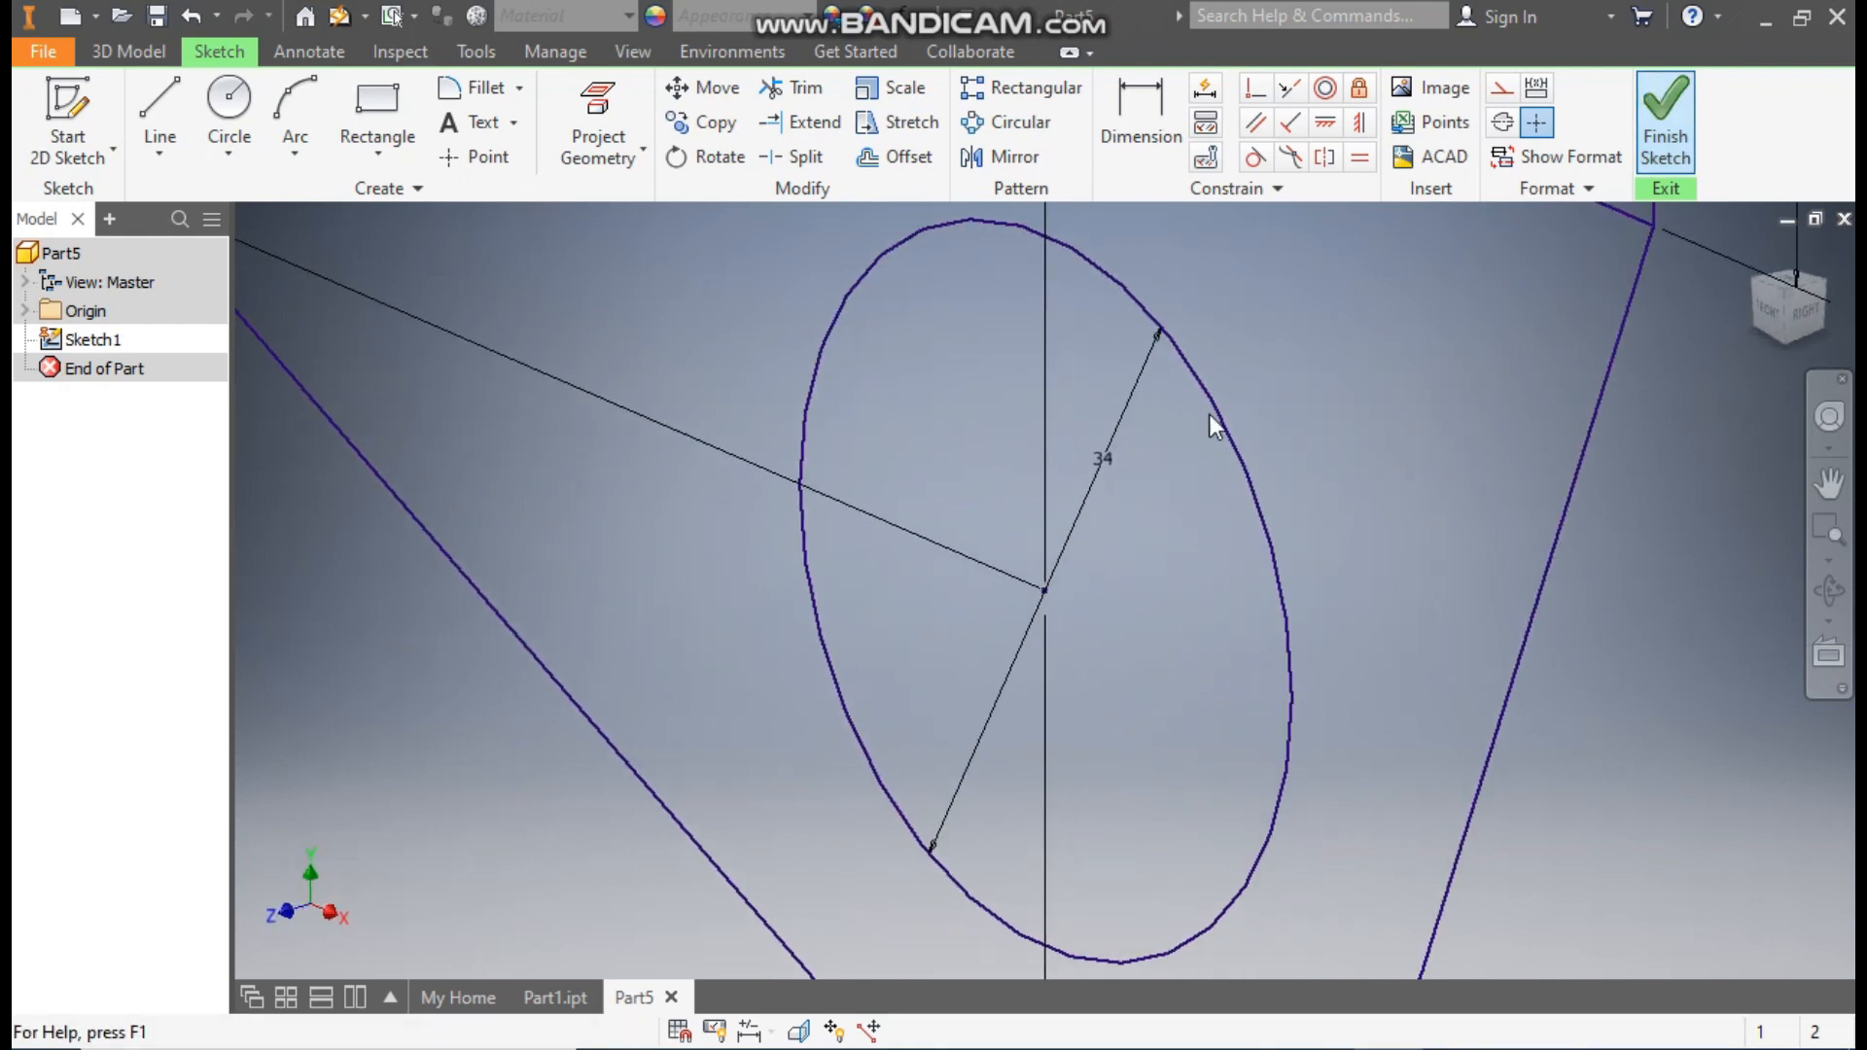
Extrude the sketch's narrow upper strip symmetrically to a total distance of 65 mm as the base plate.
{"action": "key", "text": "F2"}
{"action": "left_click_drag", "start_coordinate": [1157, 667], "coordinate": [1163, 685]}
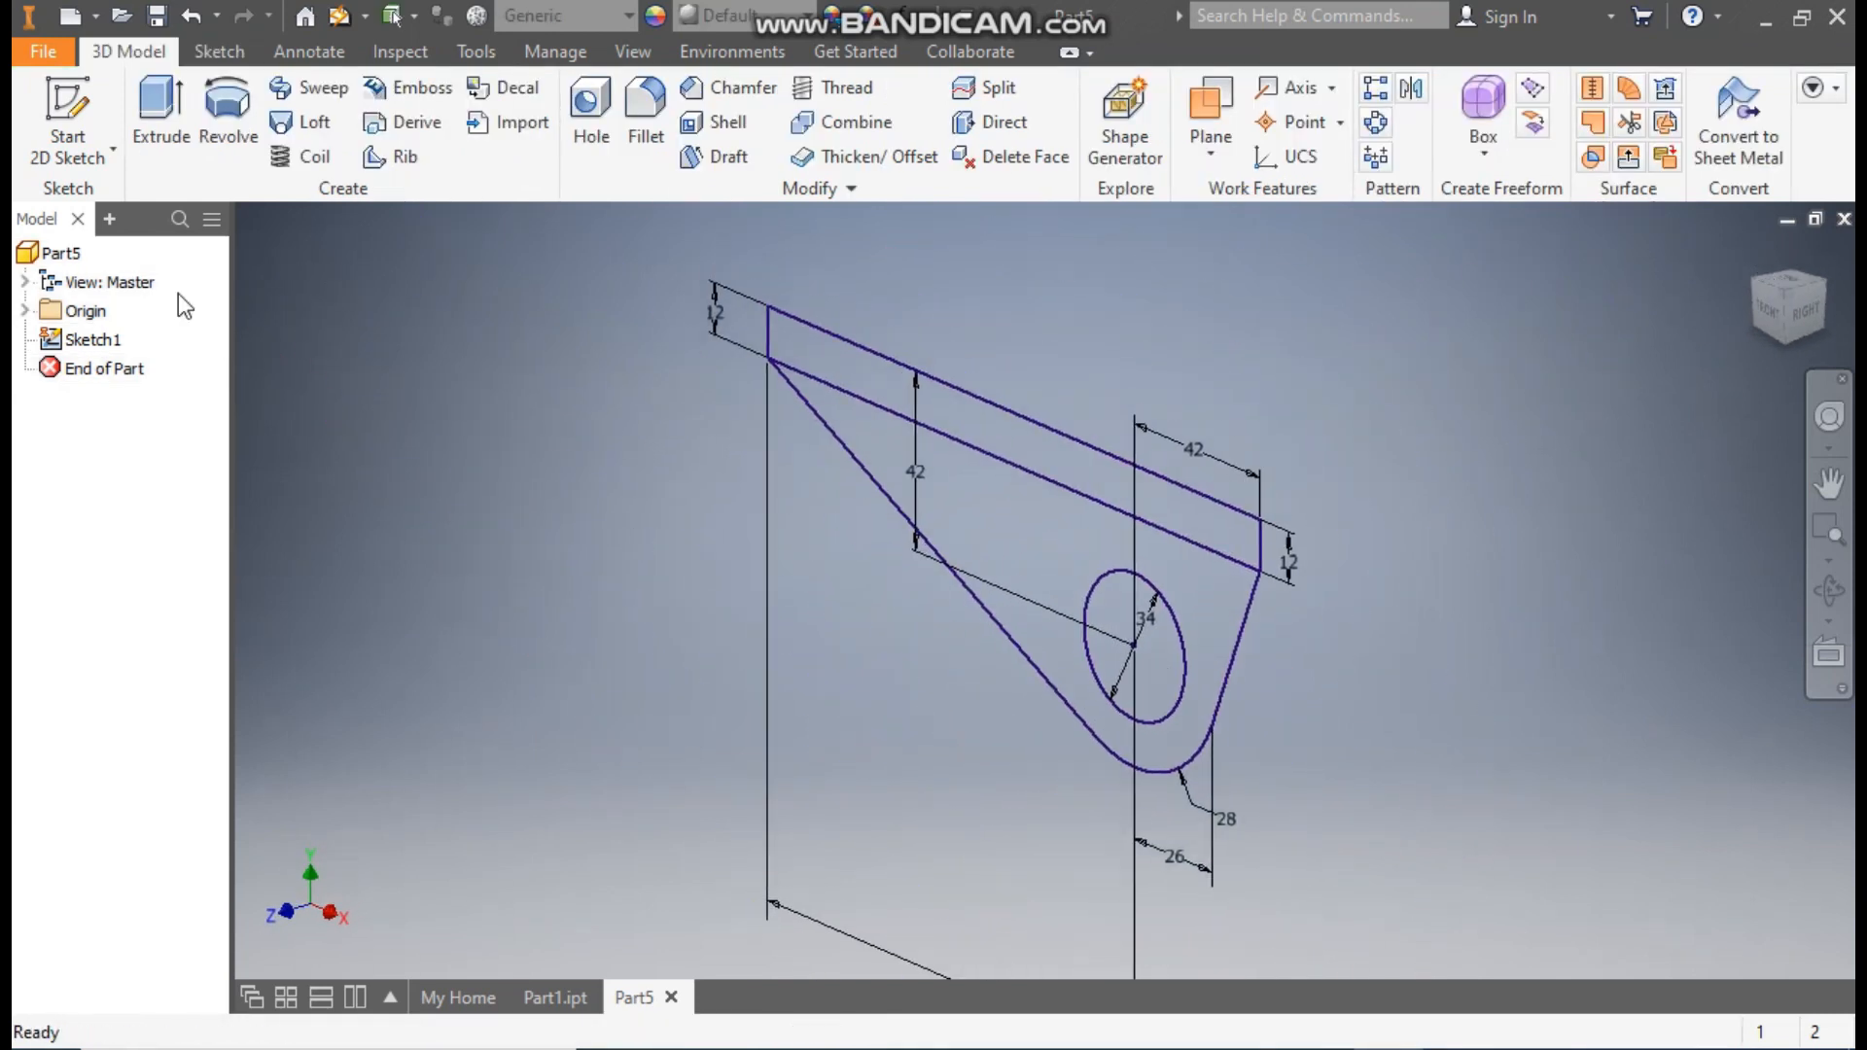
{"action": "left_click", "coordinate": [166, 97]}
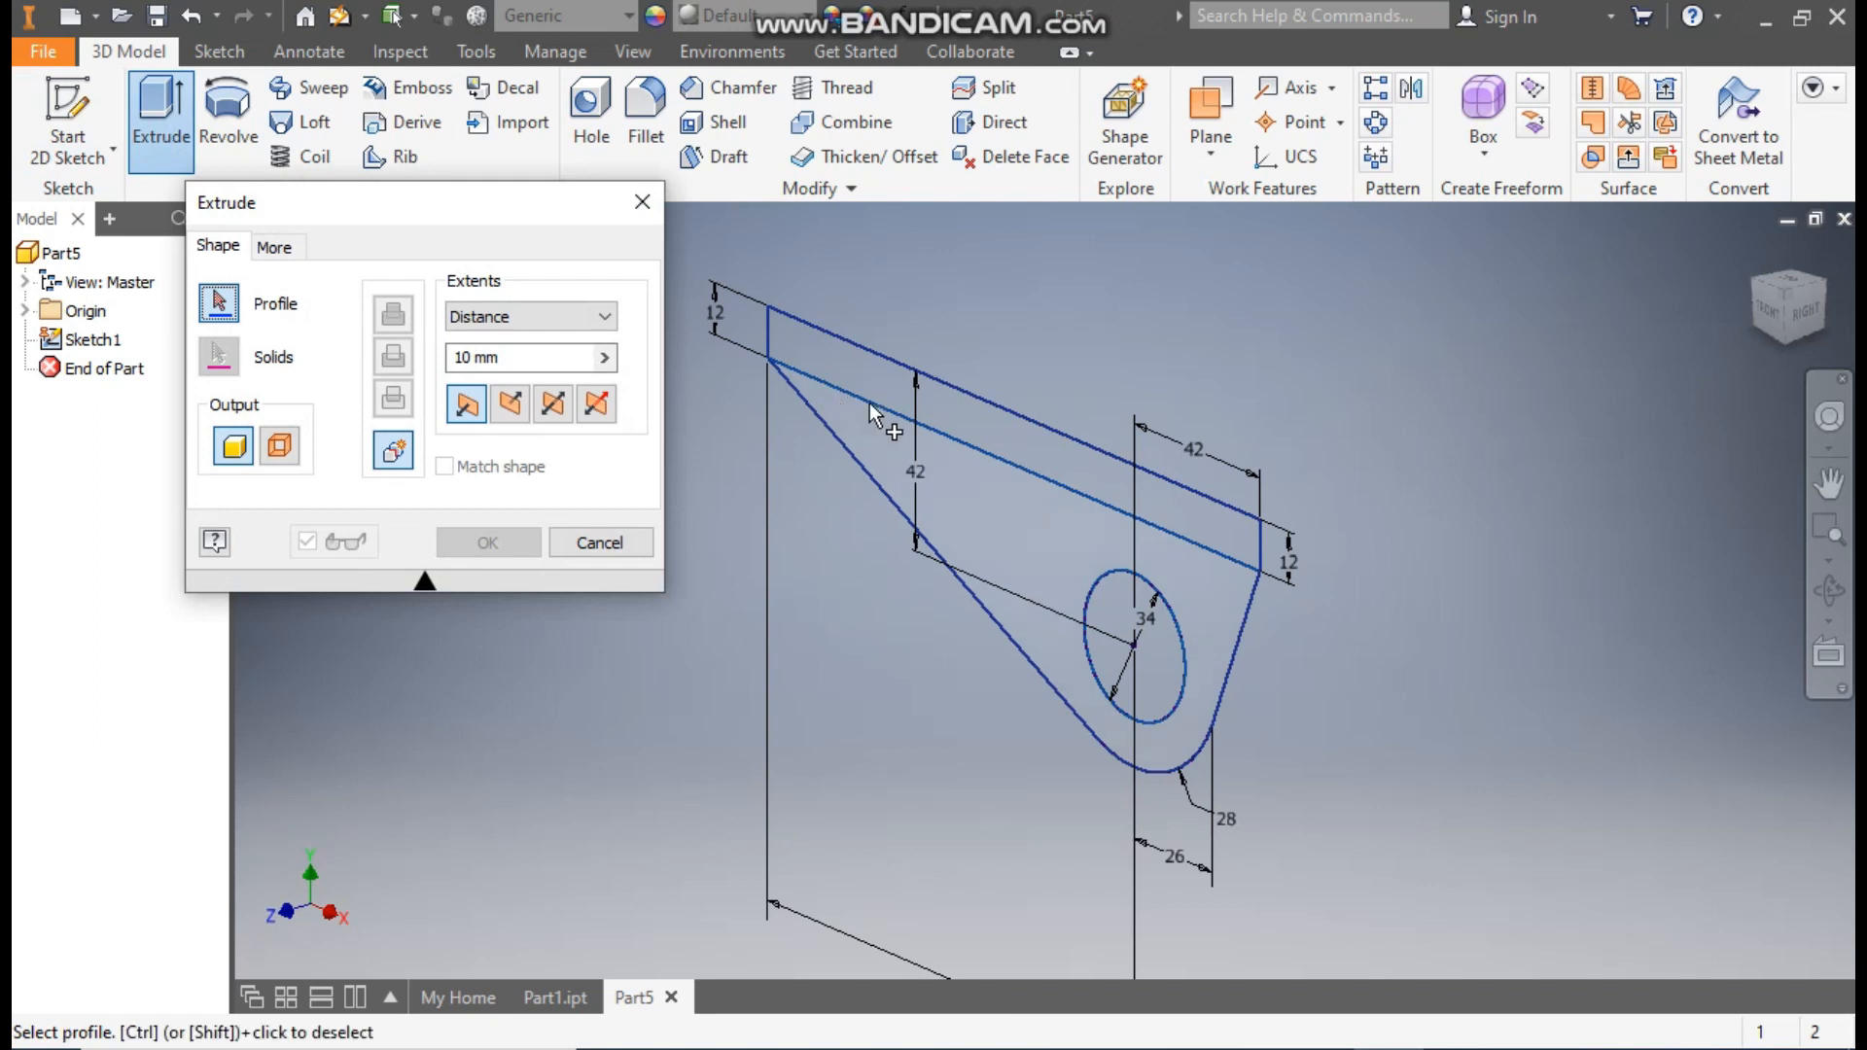
{"action": "left_click", "coordinate": [999, 410]}
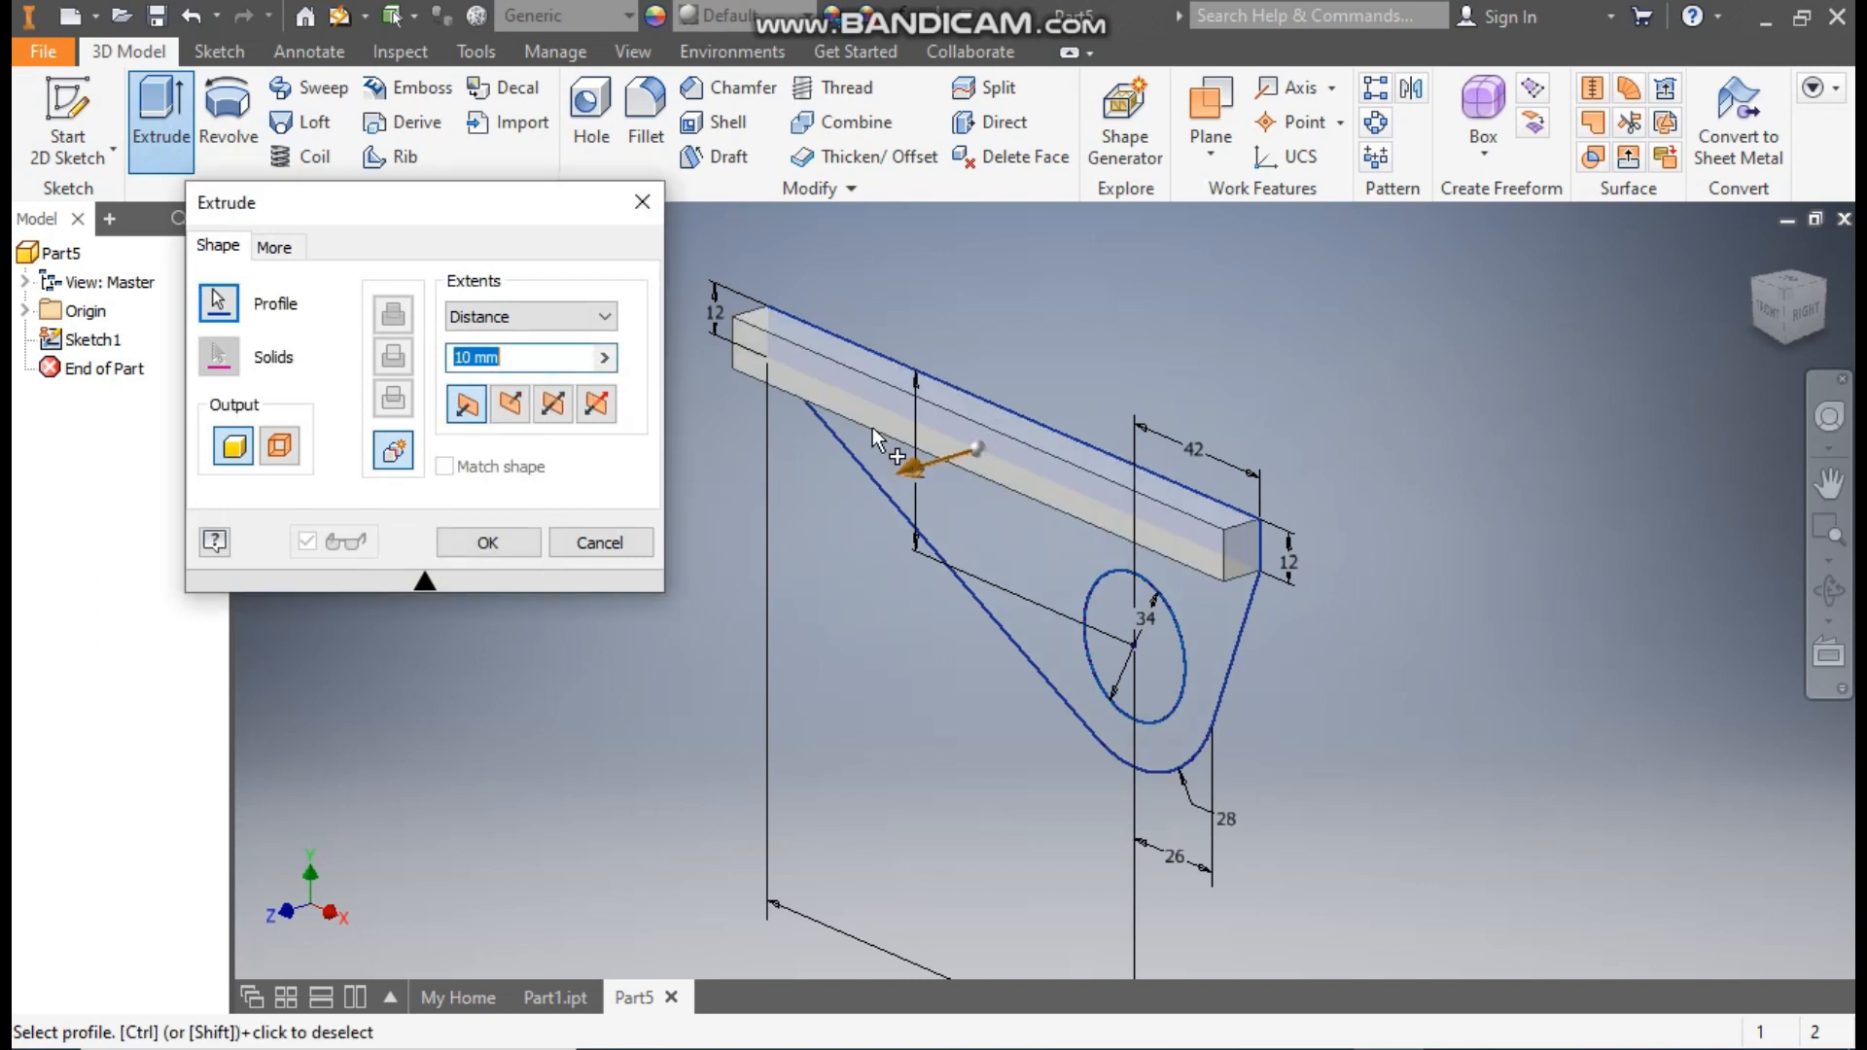
{"action": "left_click", "coordinate": [555, 408]}
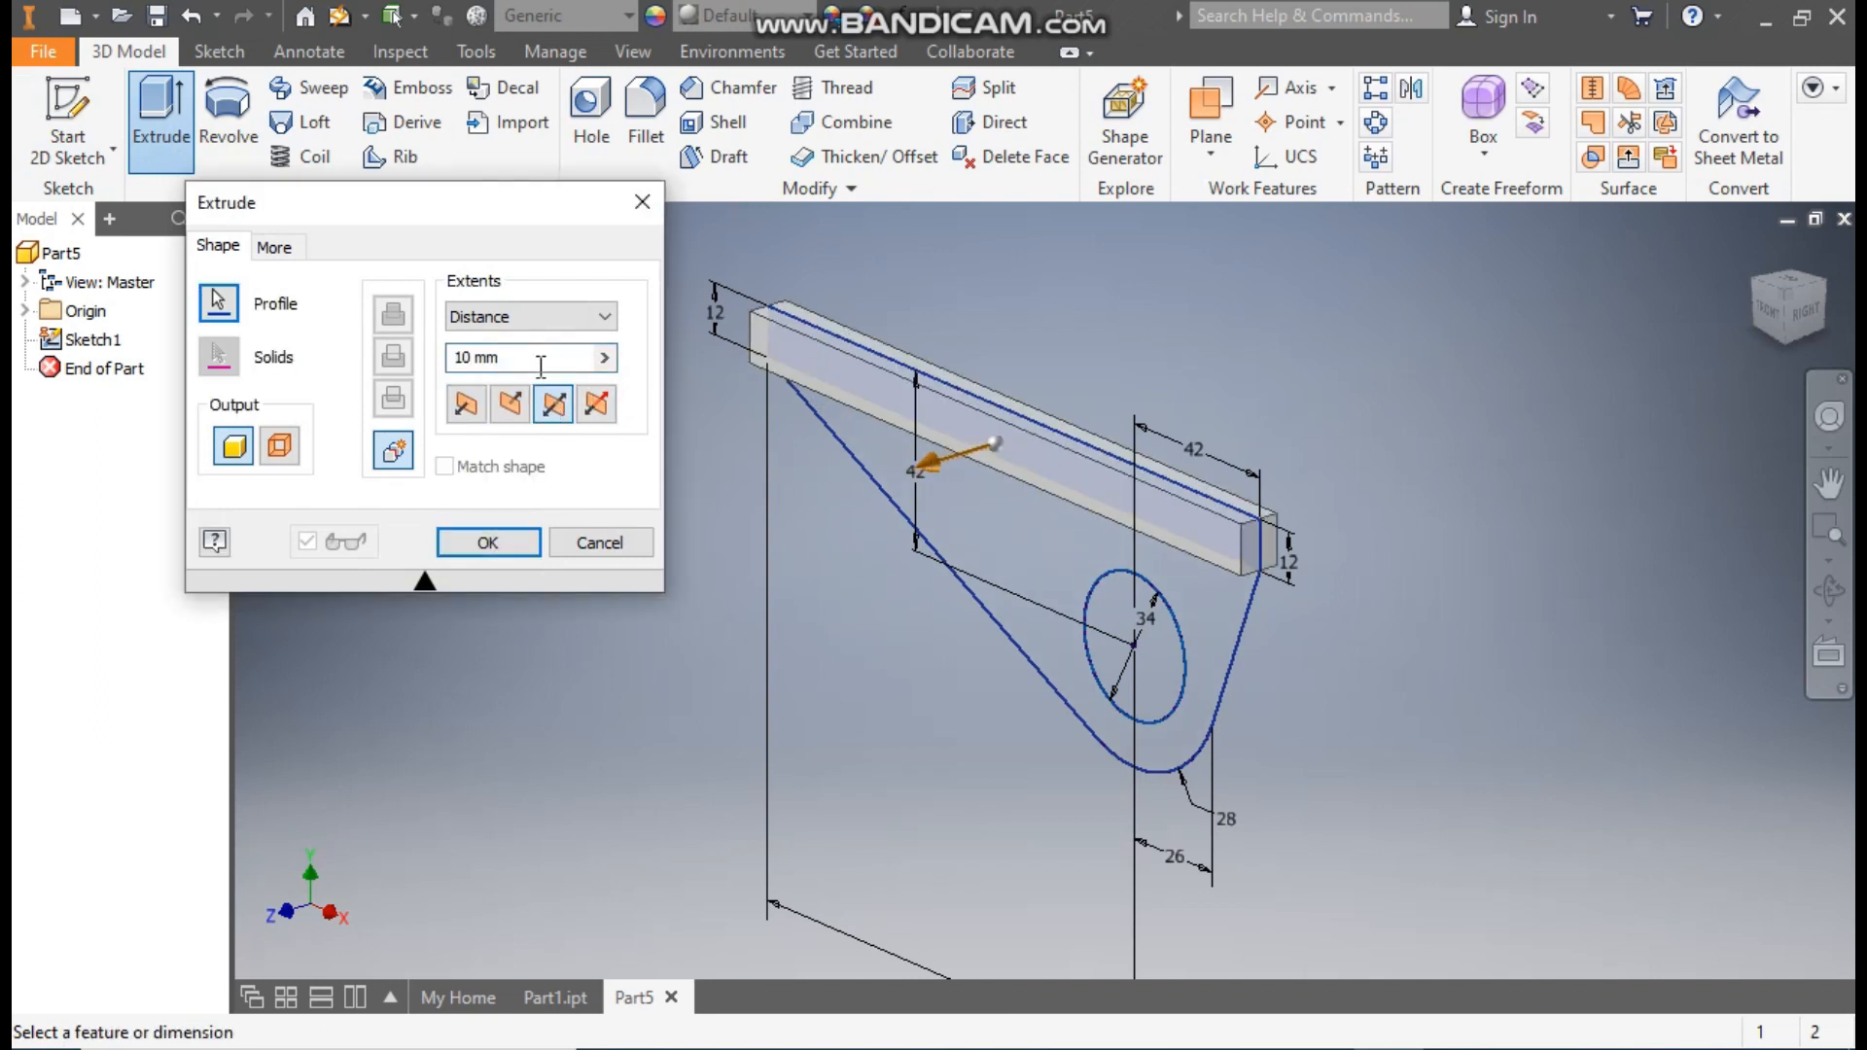
{"action": "left_click_drag", "start_coordinate": [471, 369], "coordinate": [439, 370]}
{"action": "type", "text": "65"}
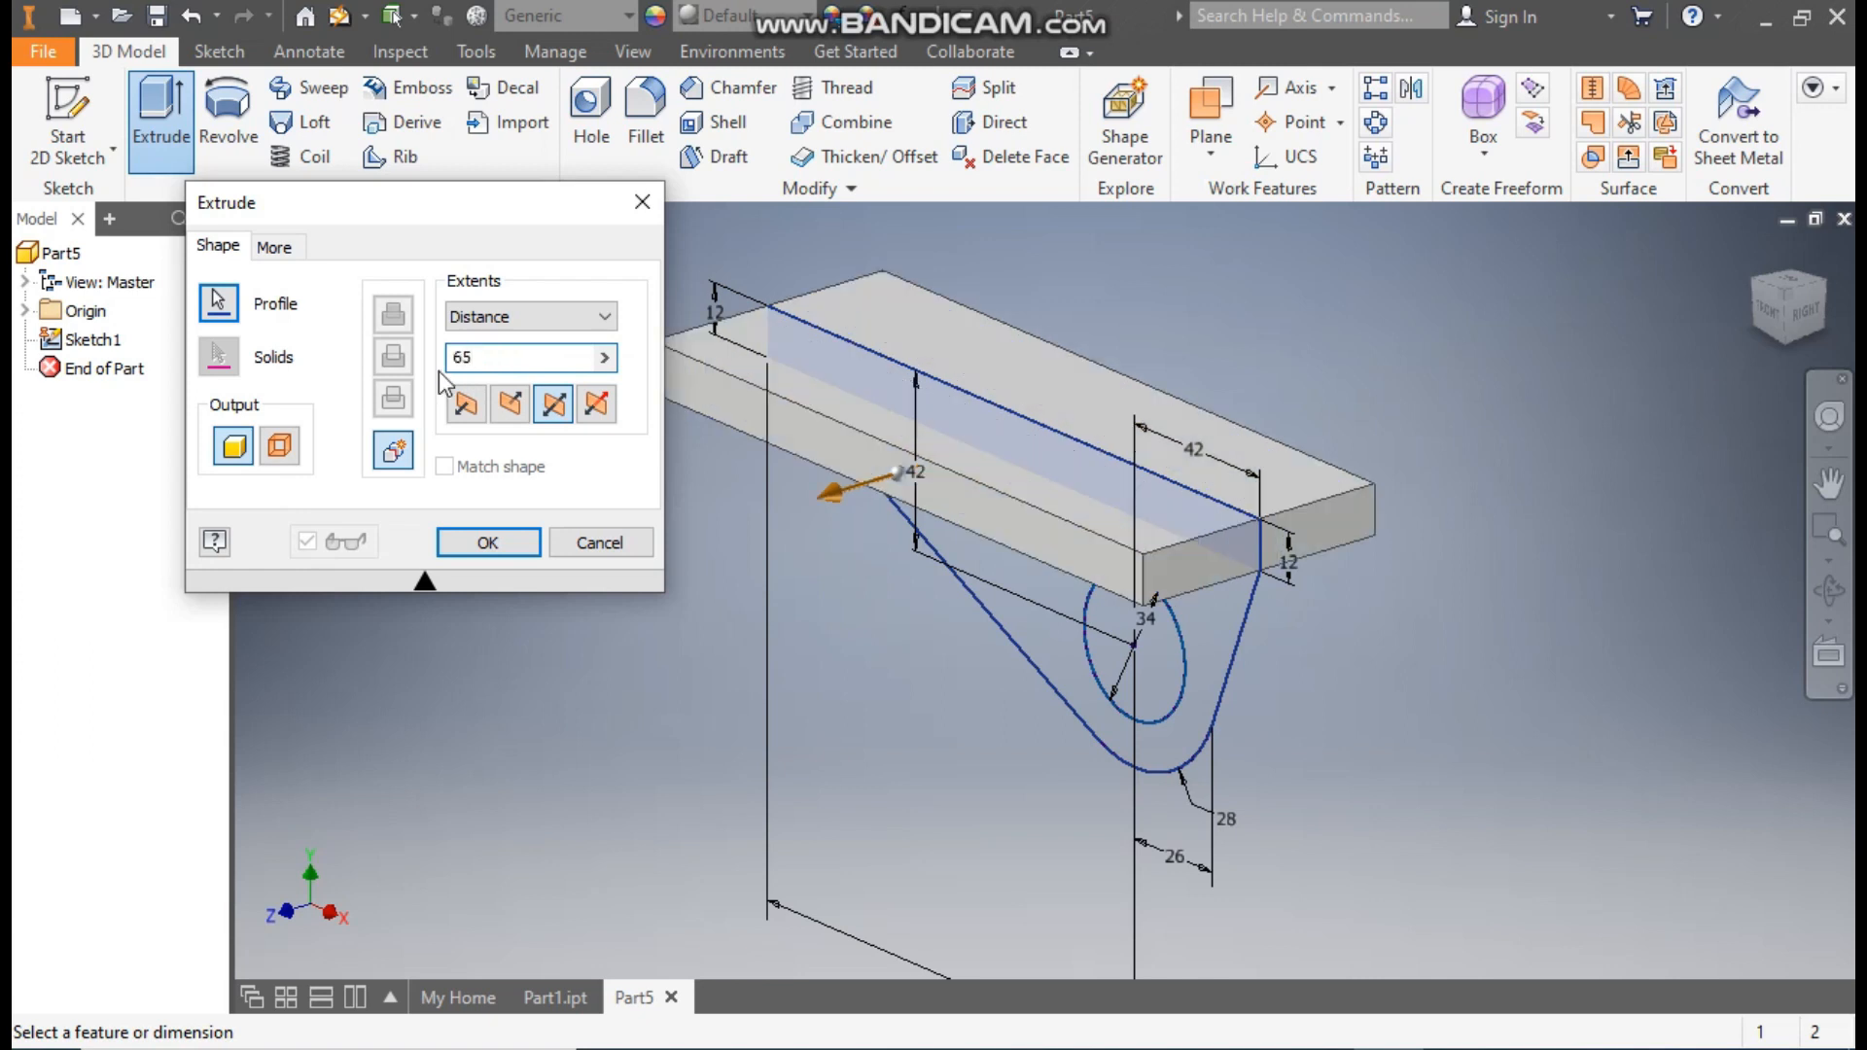
{"action": "left_click", "coordinate": [509, 547]}
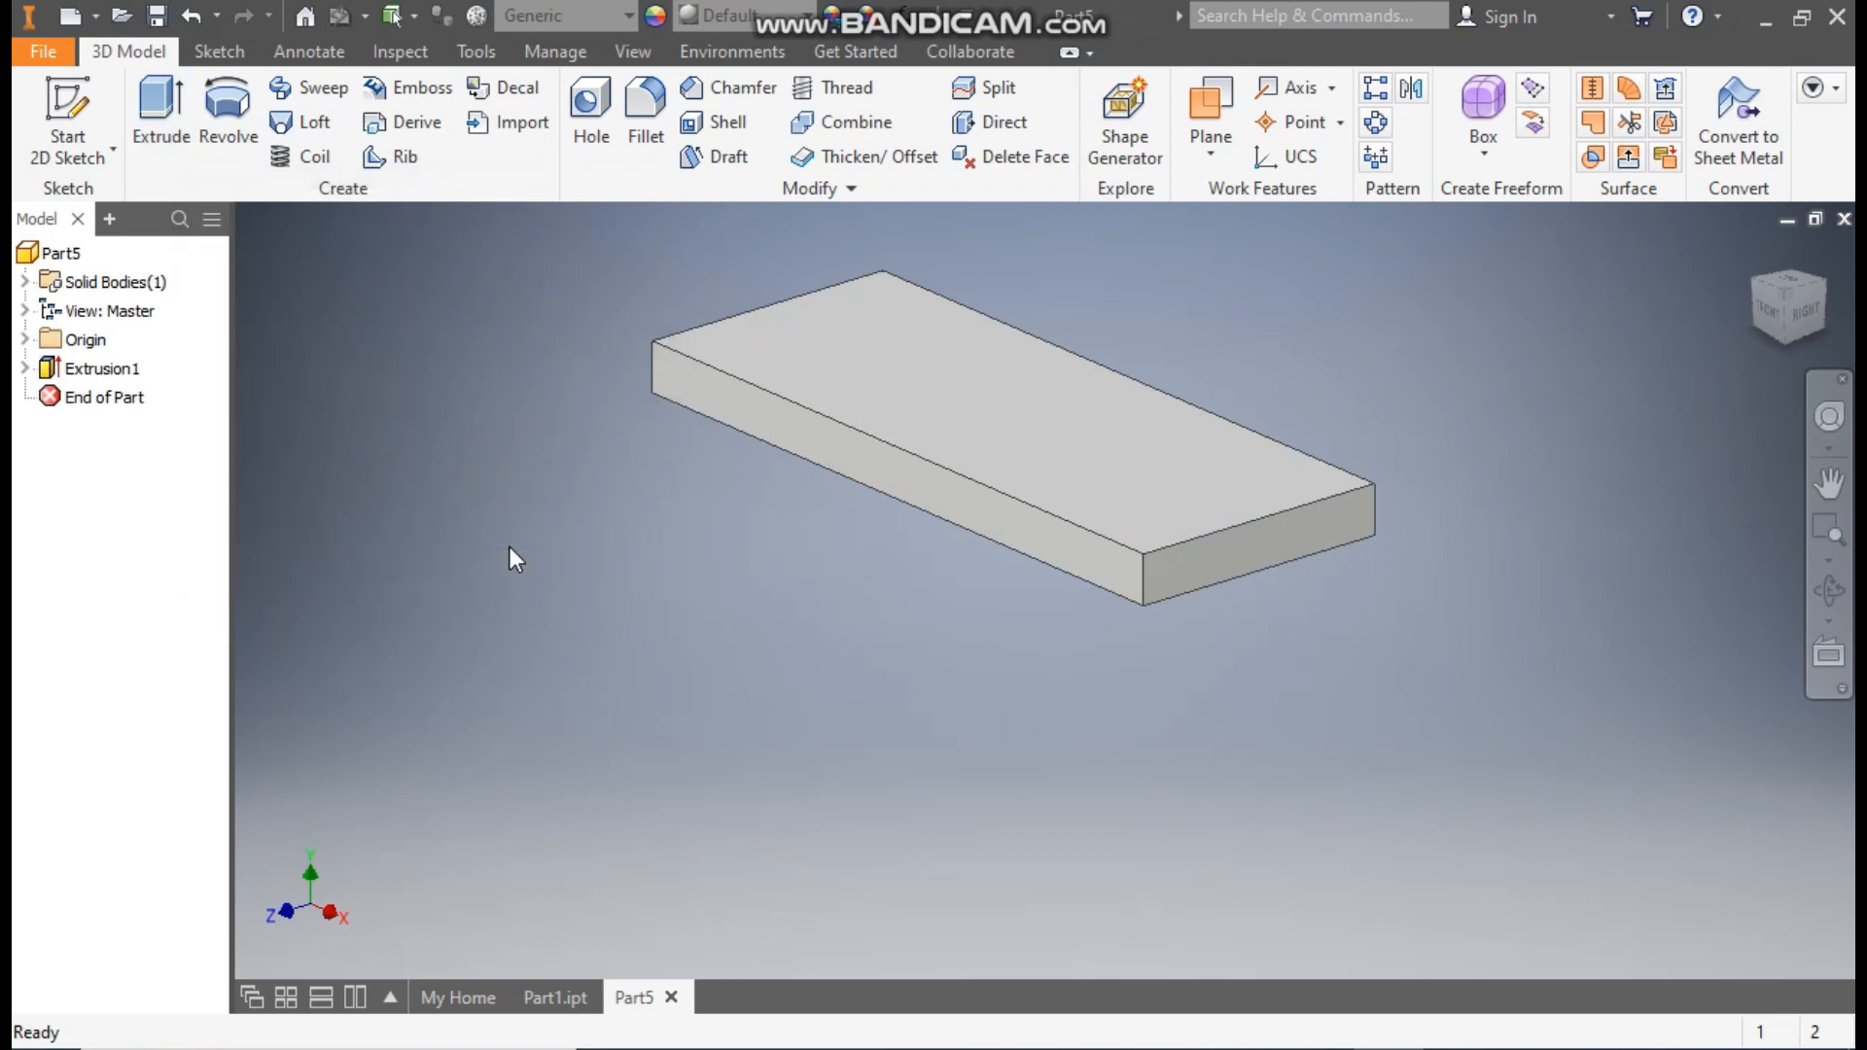
Share the sketch consumed by the base plate's extrusion so its other regions can be reused.
{"action": "left_click", "coordinate": [24, 369]}
{"action": "left_click", "coordinate": [114, 397]}
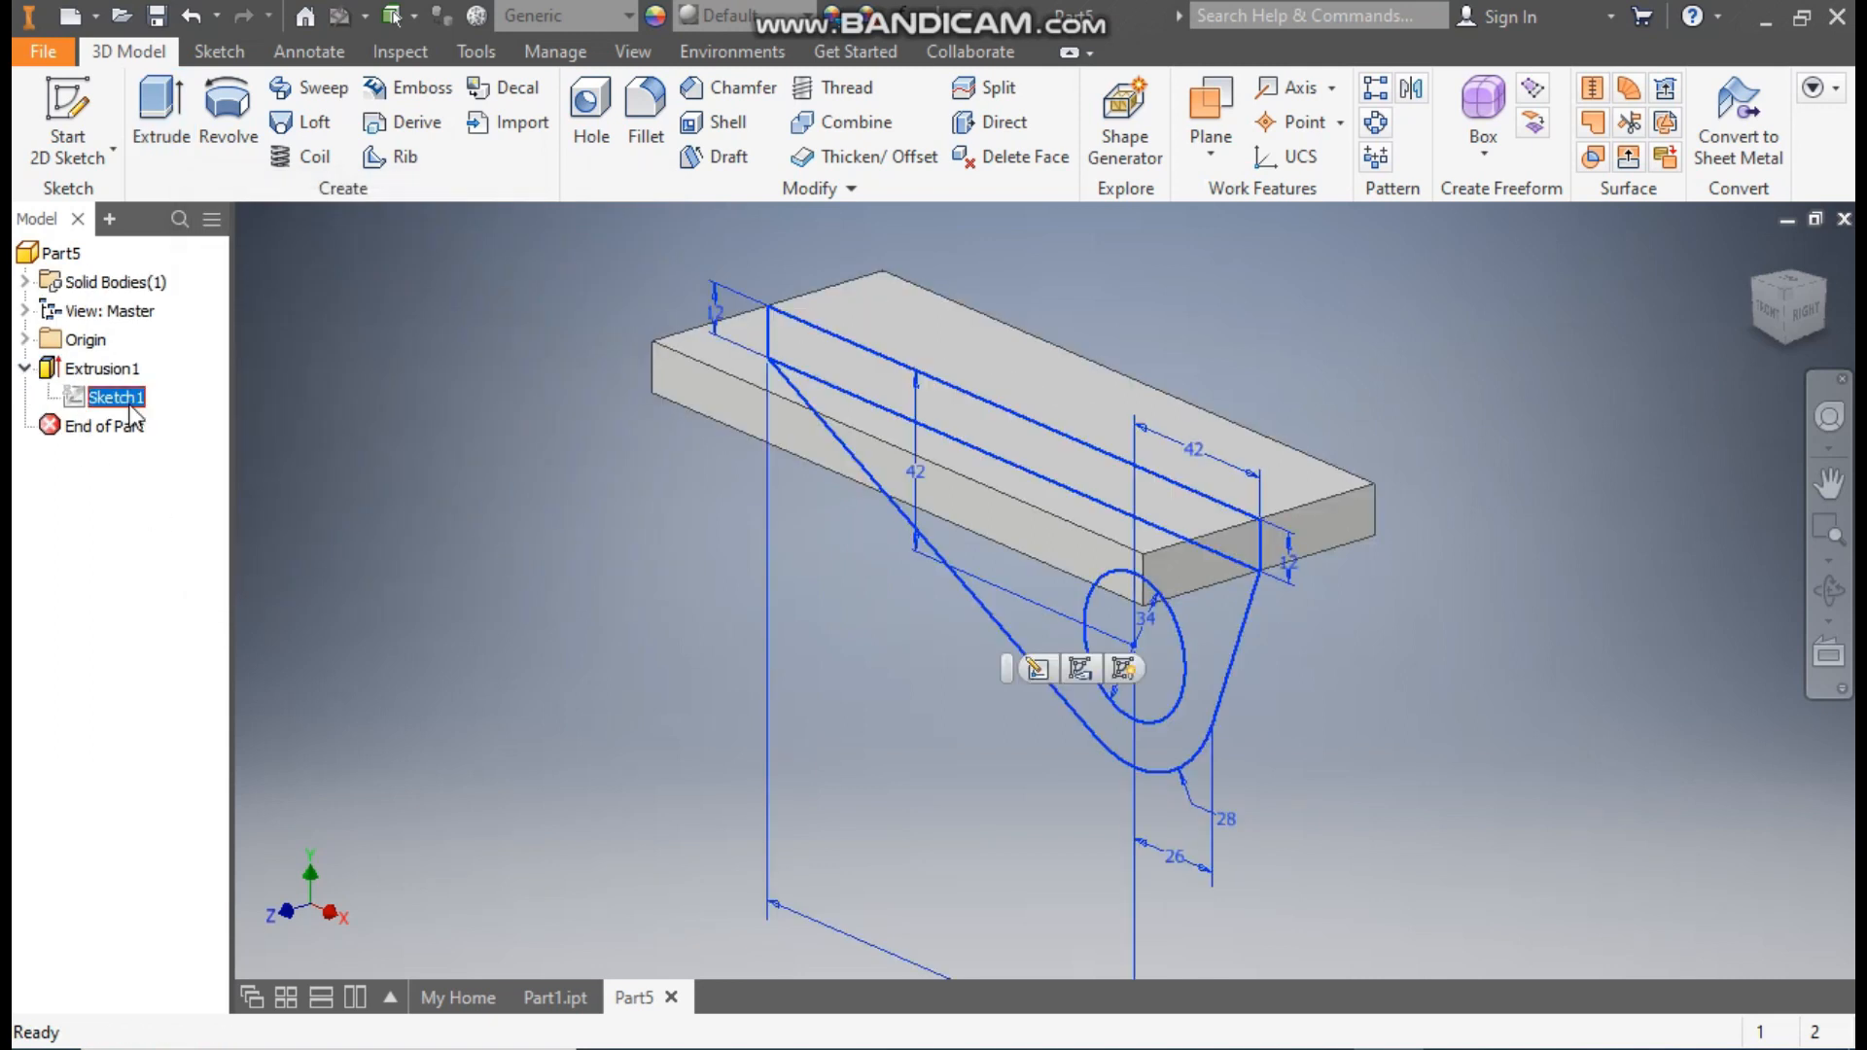
{"action": "left_click", "coordinate": [1123, 669]}
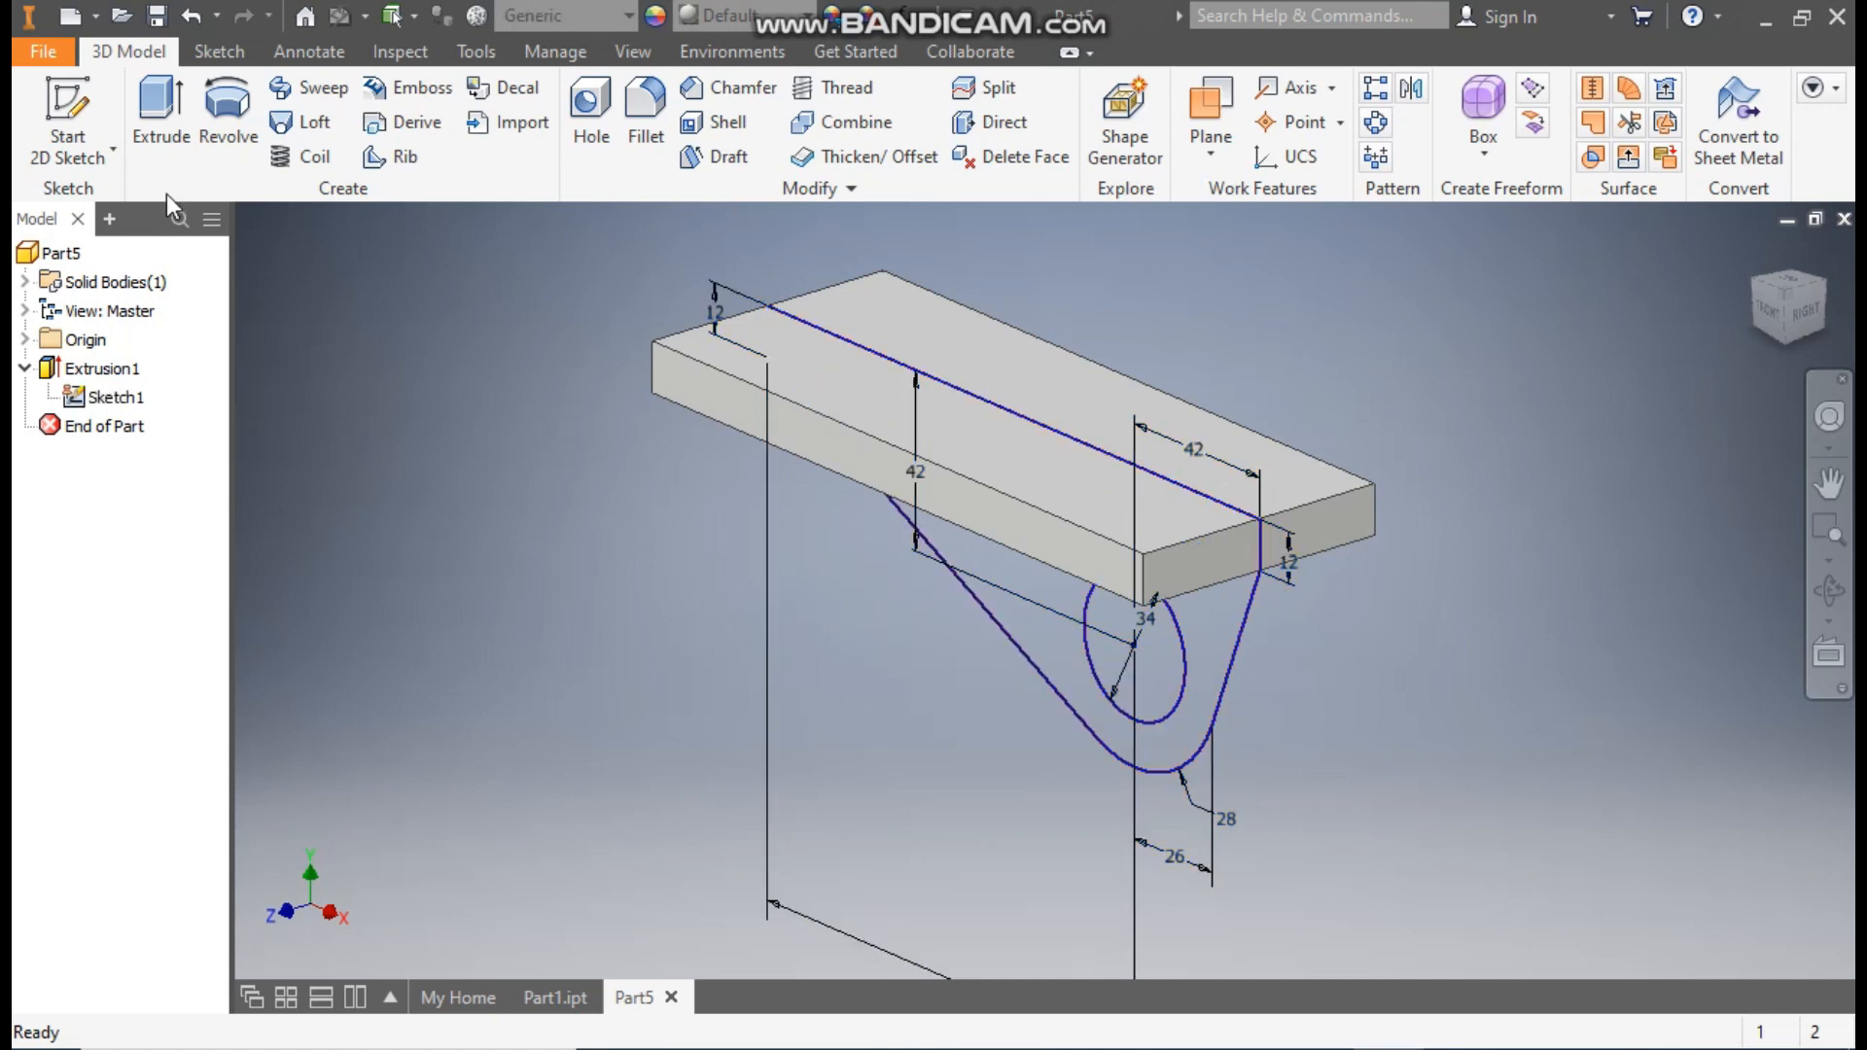
Extrude the side-plate region around the circular hole using Distance from Face, 12 mm inward from the base plate's long front face.
{"action": "key", "text": "e"}
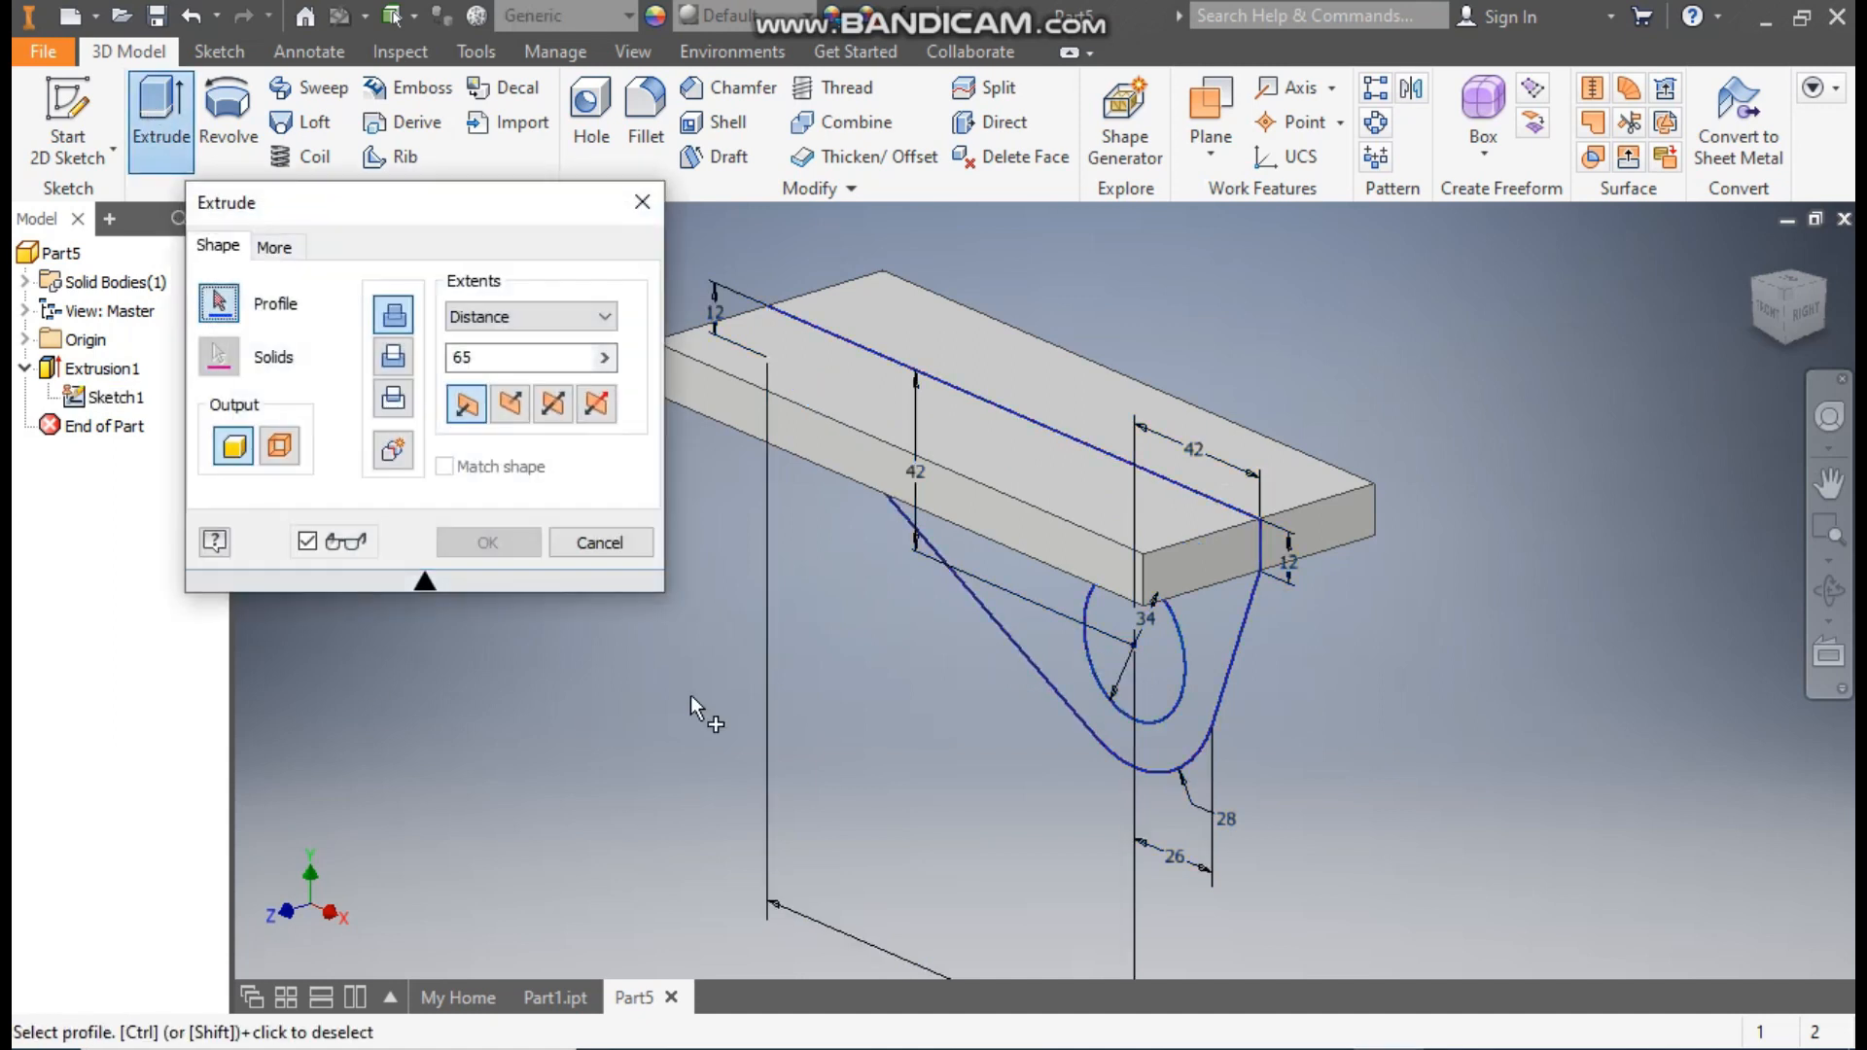
{"action": "left_click", "coordinate": [1017, 587]}
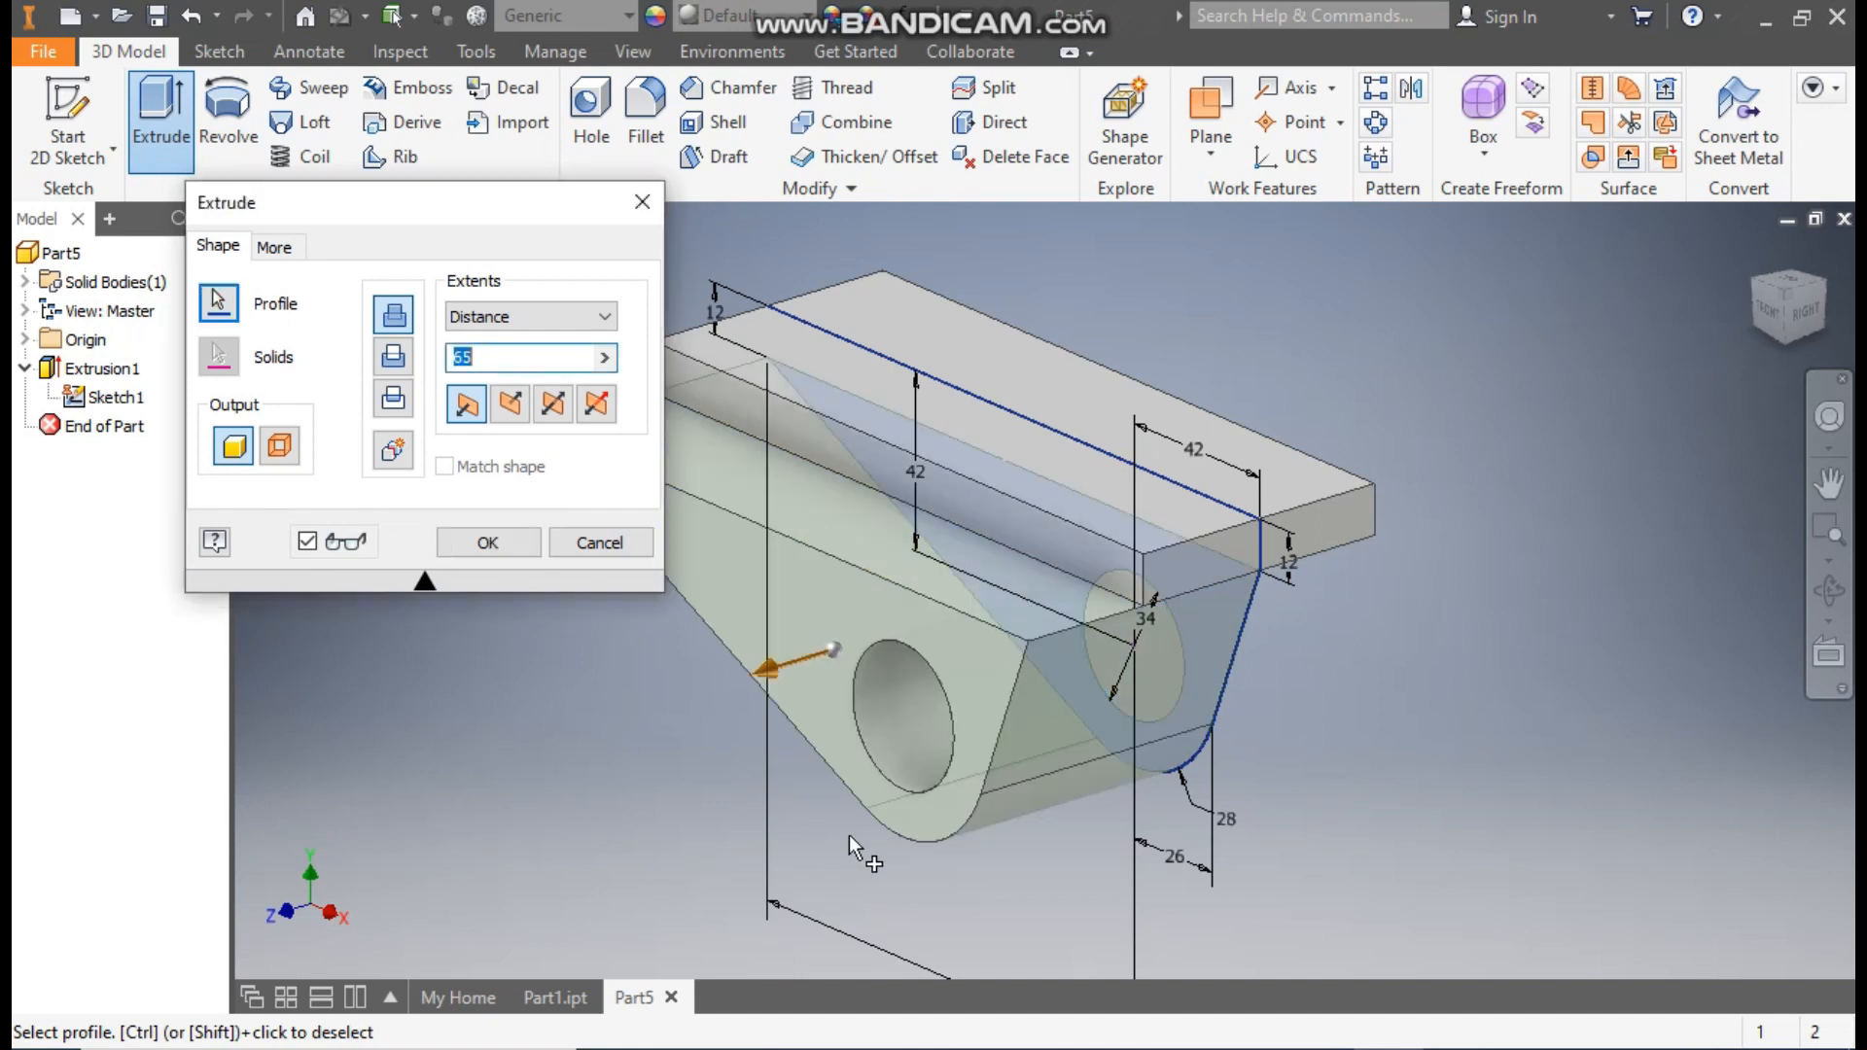
{"action": "scroll", "coordinate": [1050, 515], "scroll_direction": "up", "scroll_amount": 3}
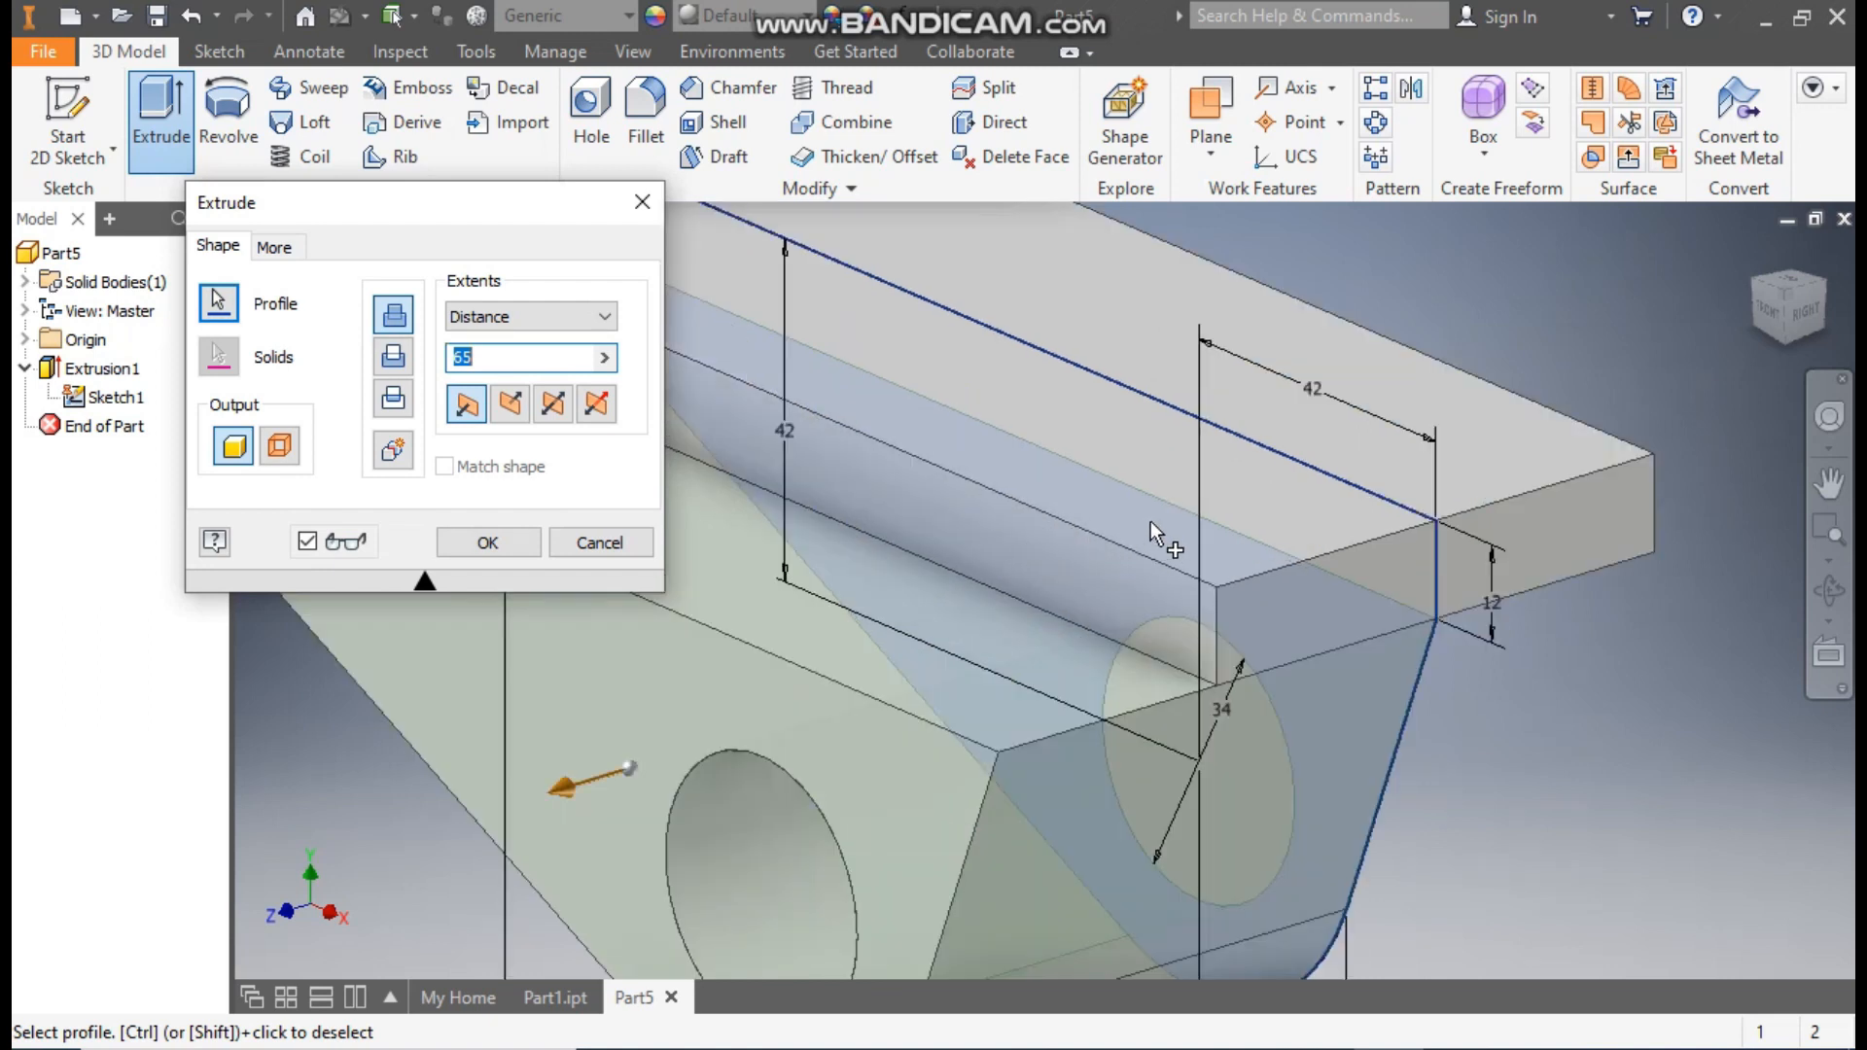
{"action": "left_click", "coordinate": [528, 311]}
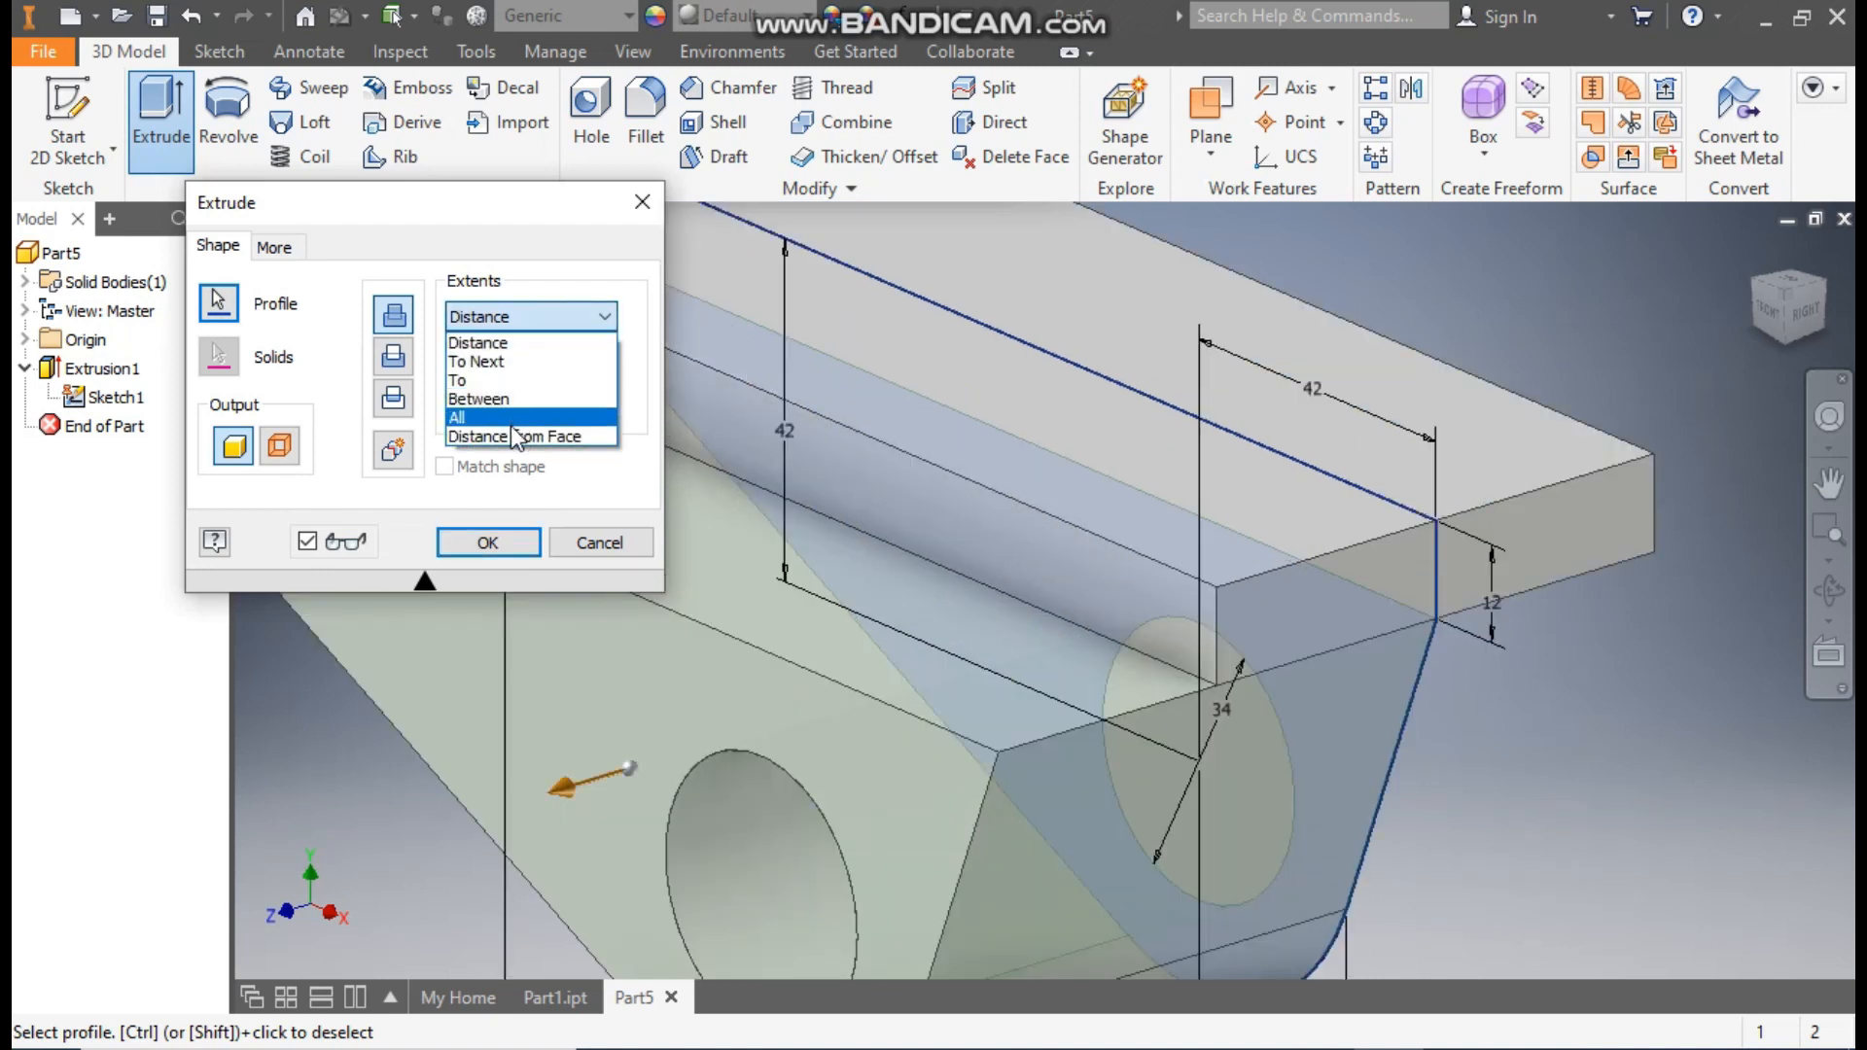
{"action": "left_click", "coordinate": [525, 435]}
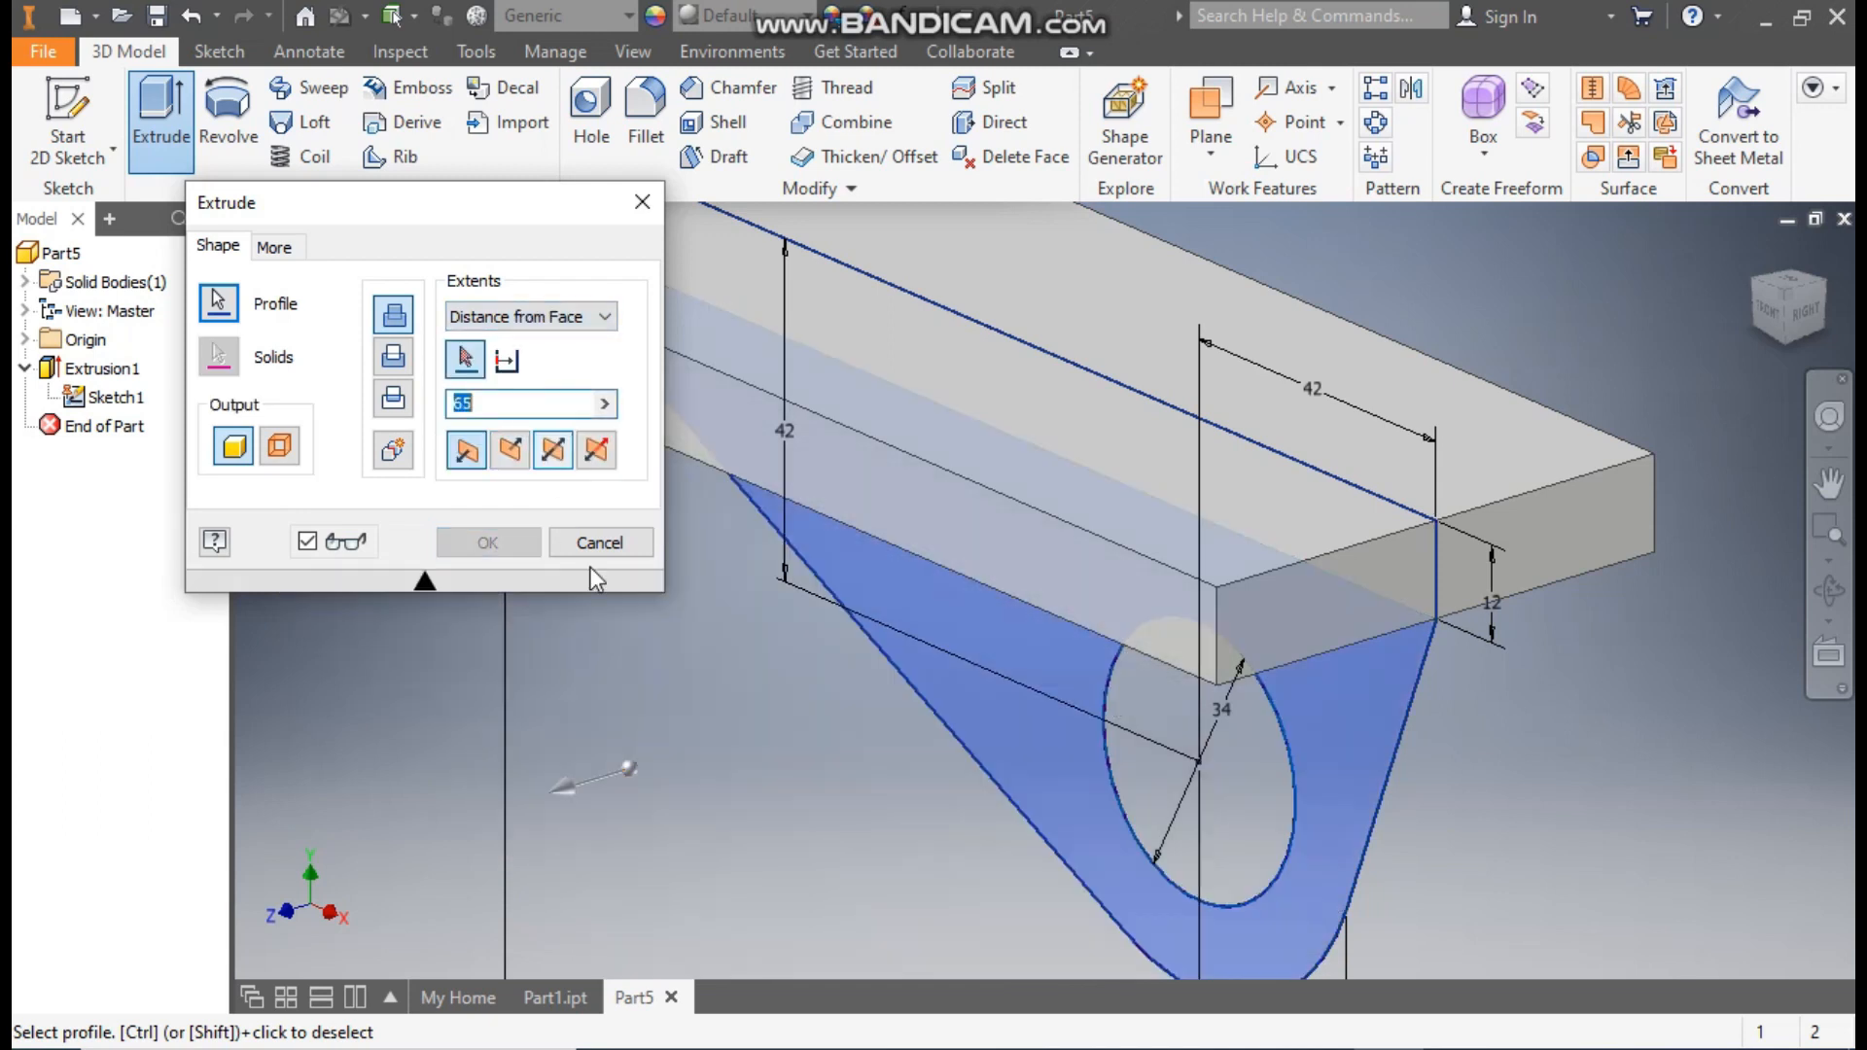
{"action": "scroll", "coordinate": [1135, 573], "scroll_direction": "down", "scroll_amount": 3}
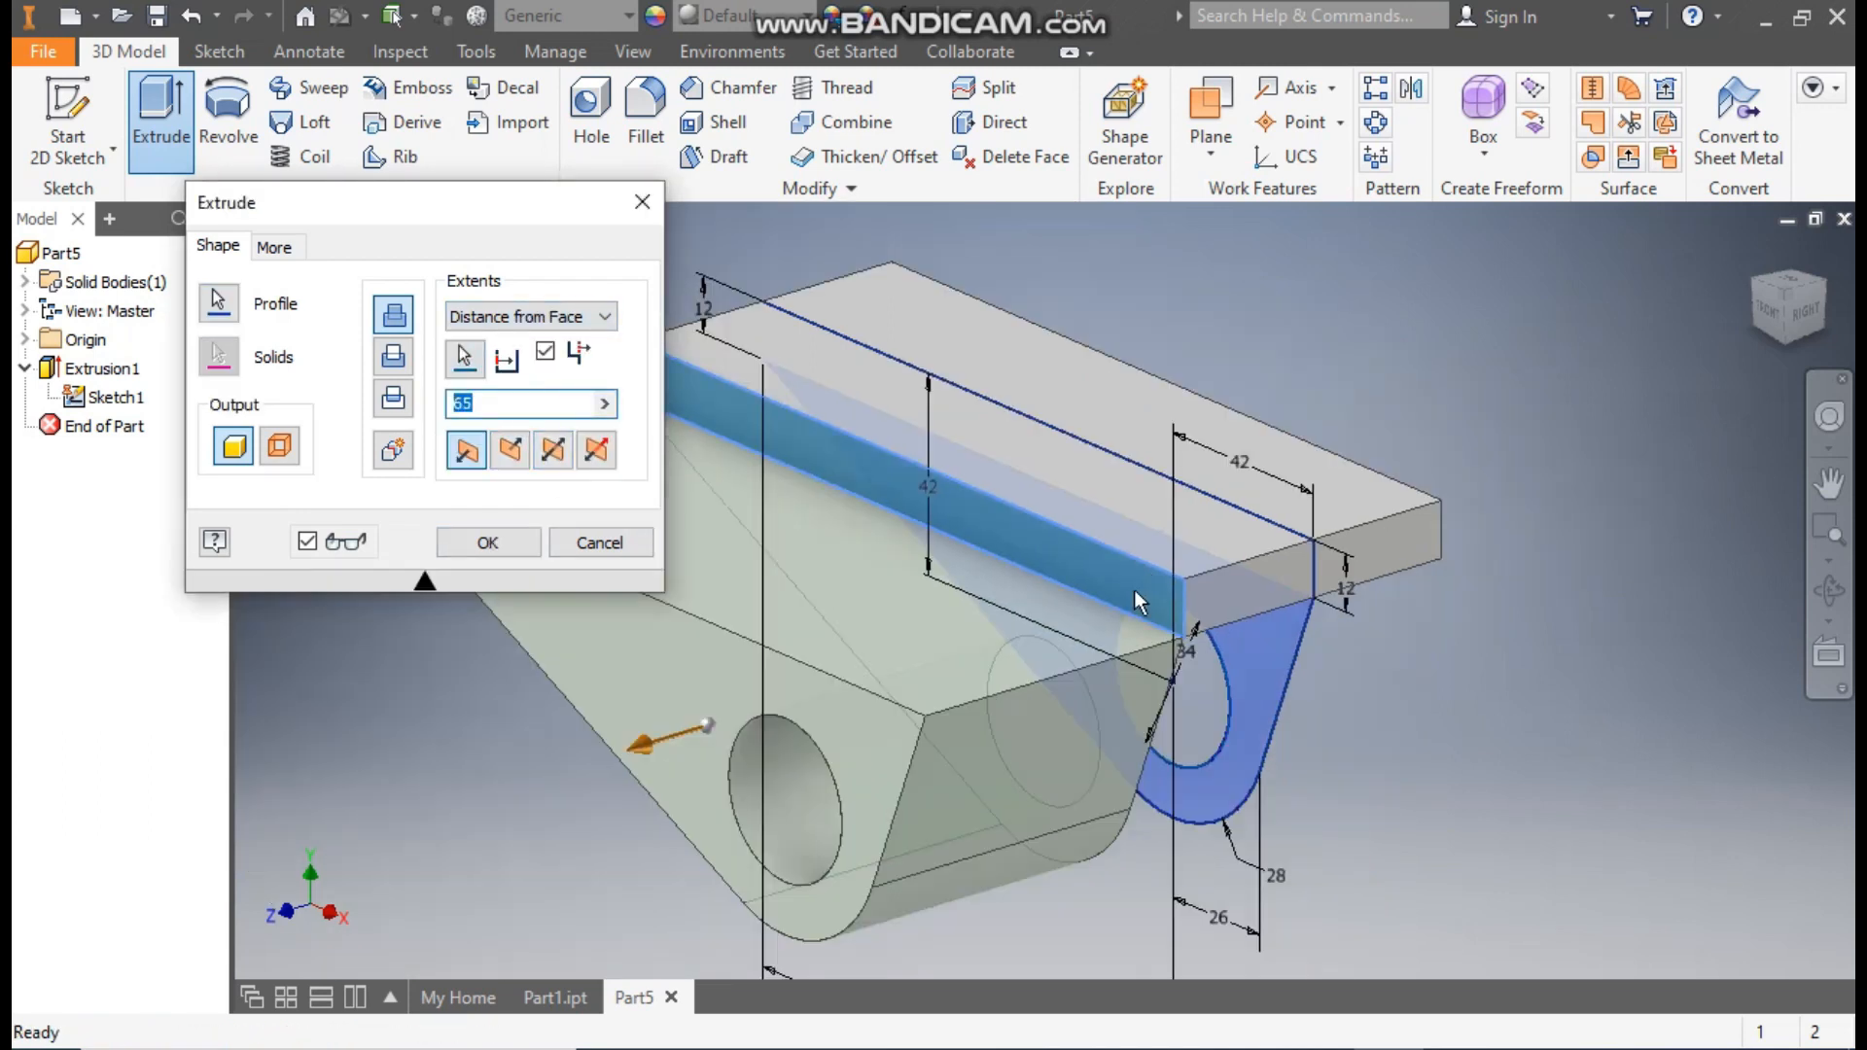
{"action": "left_click", "coordinate": [510, 452]}
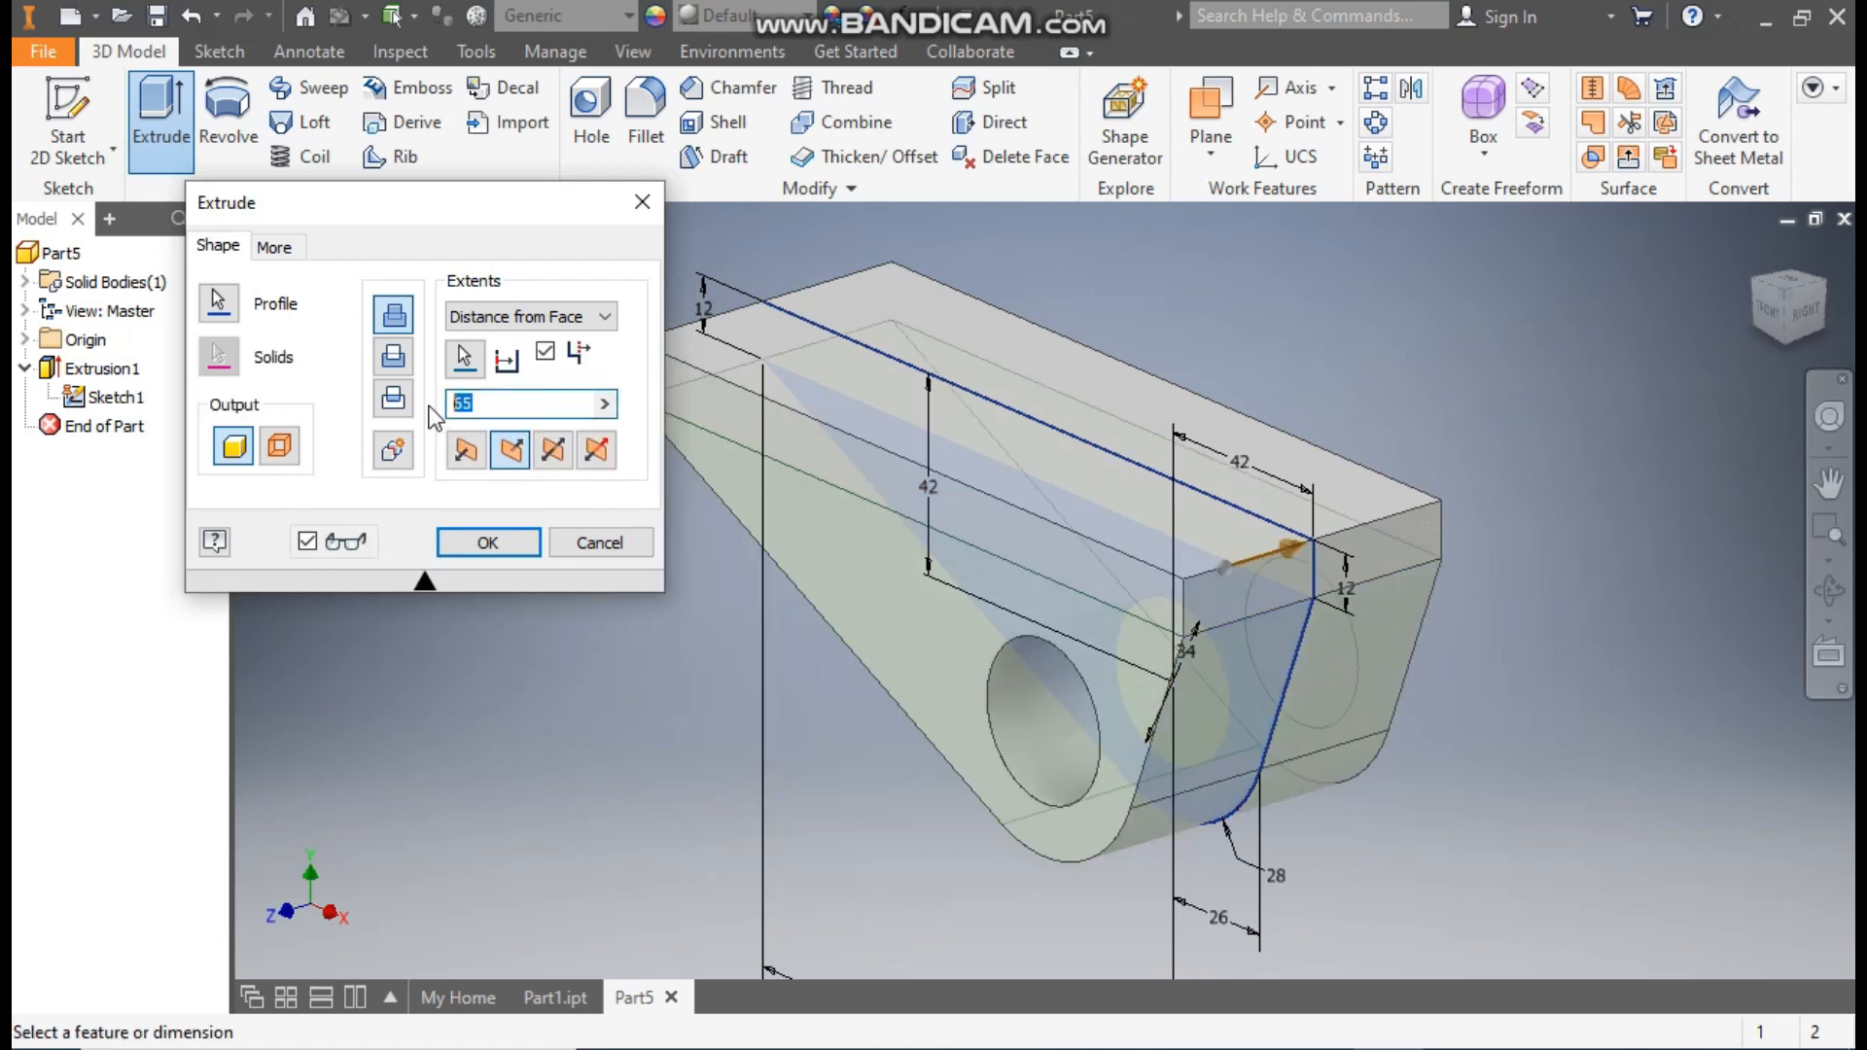
{"action": "type", "text": "12"}
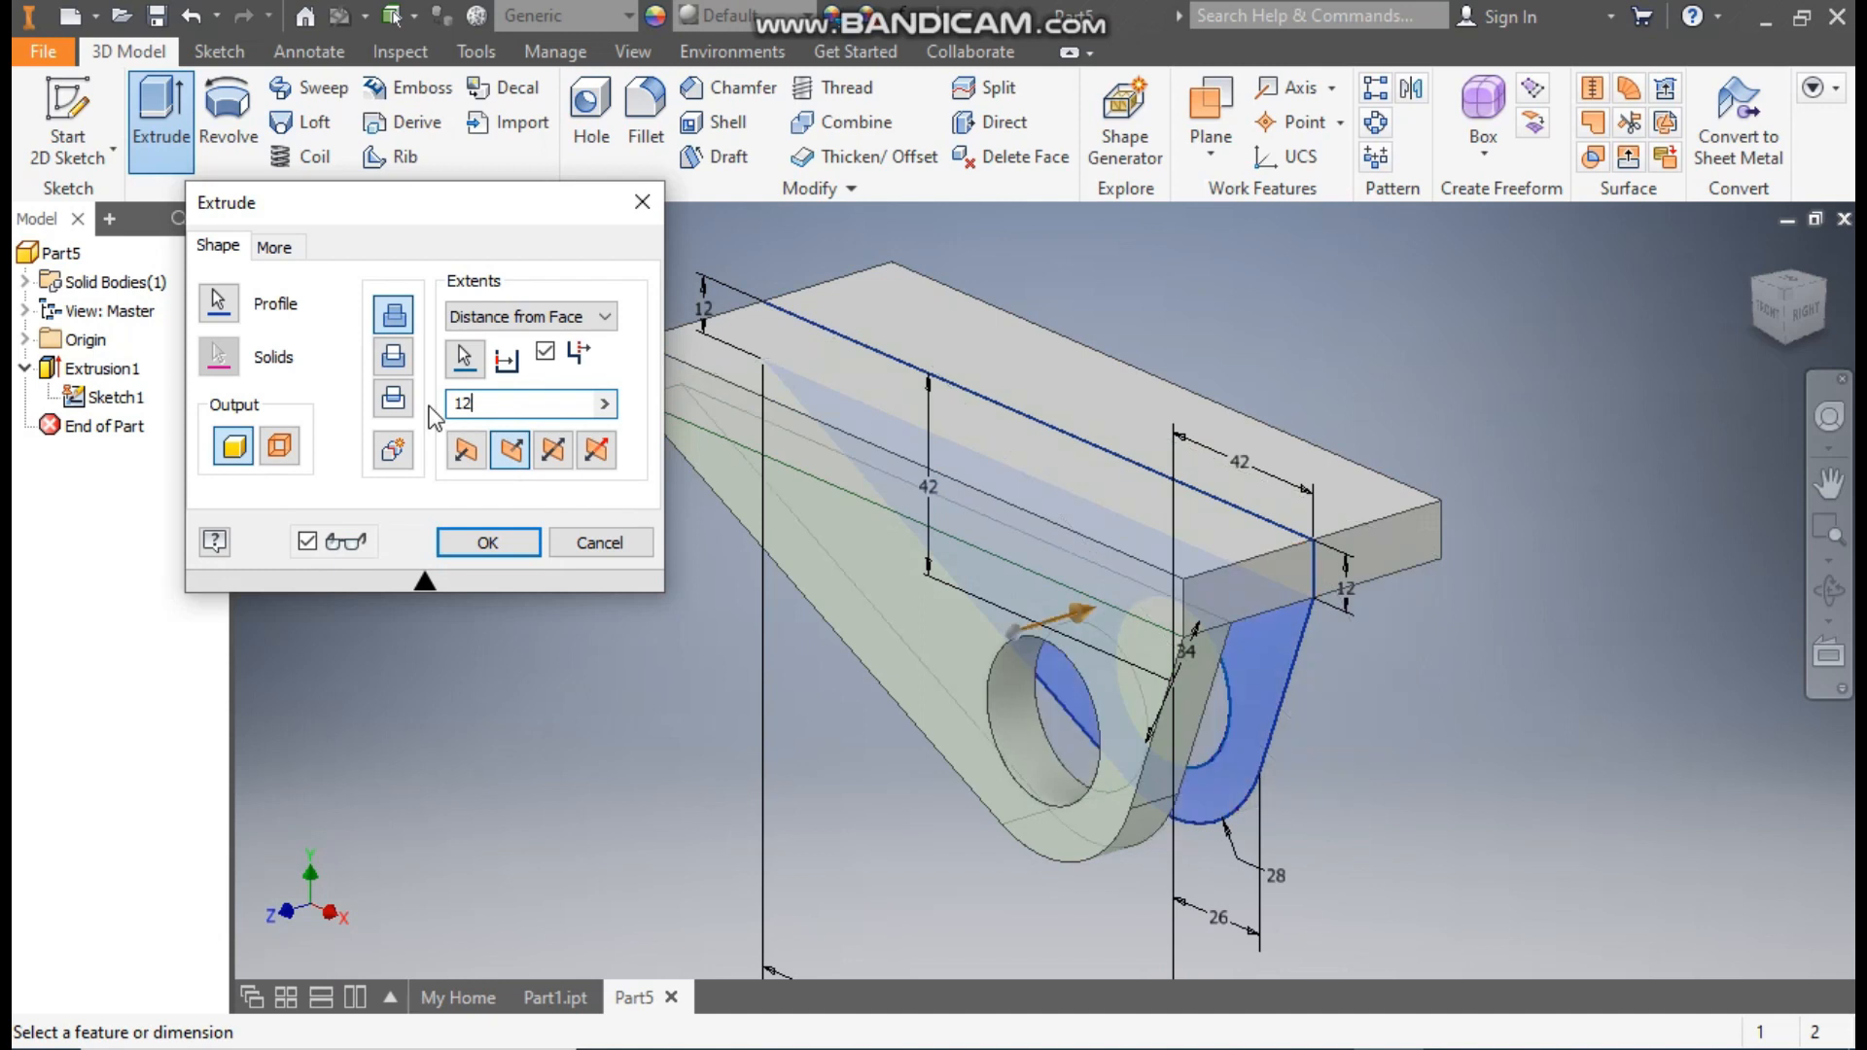
{"action": "left_click", "coordinate": [1807, 314]}
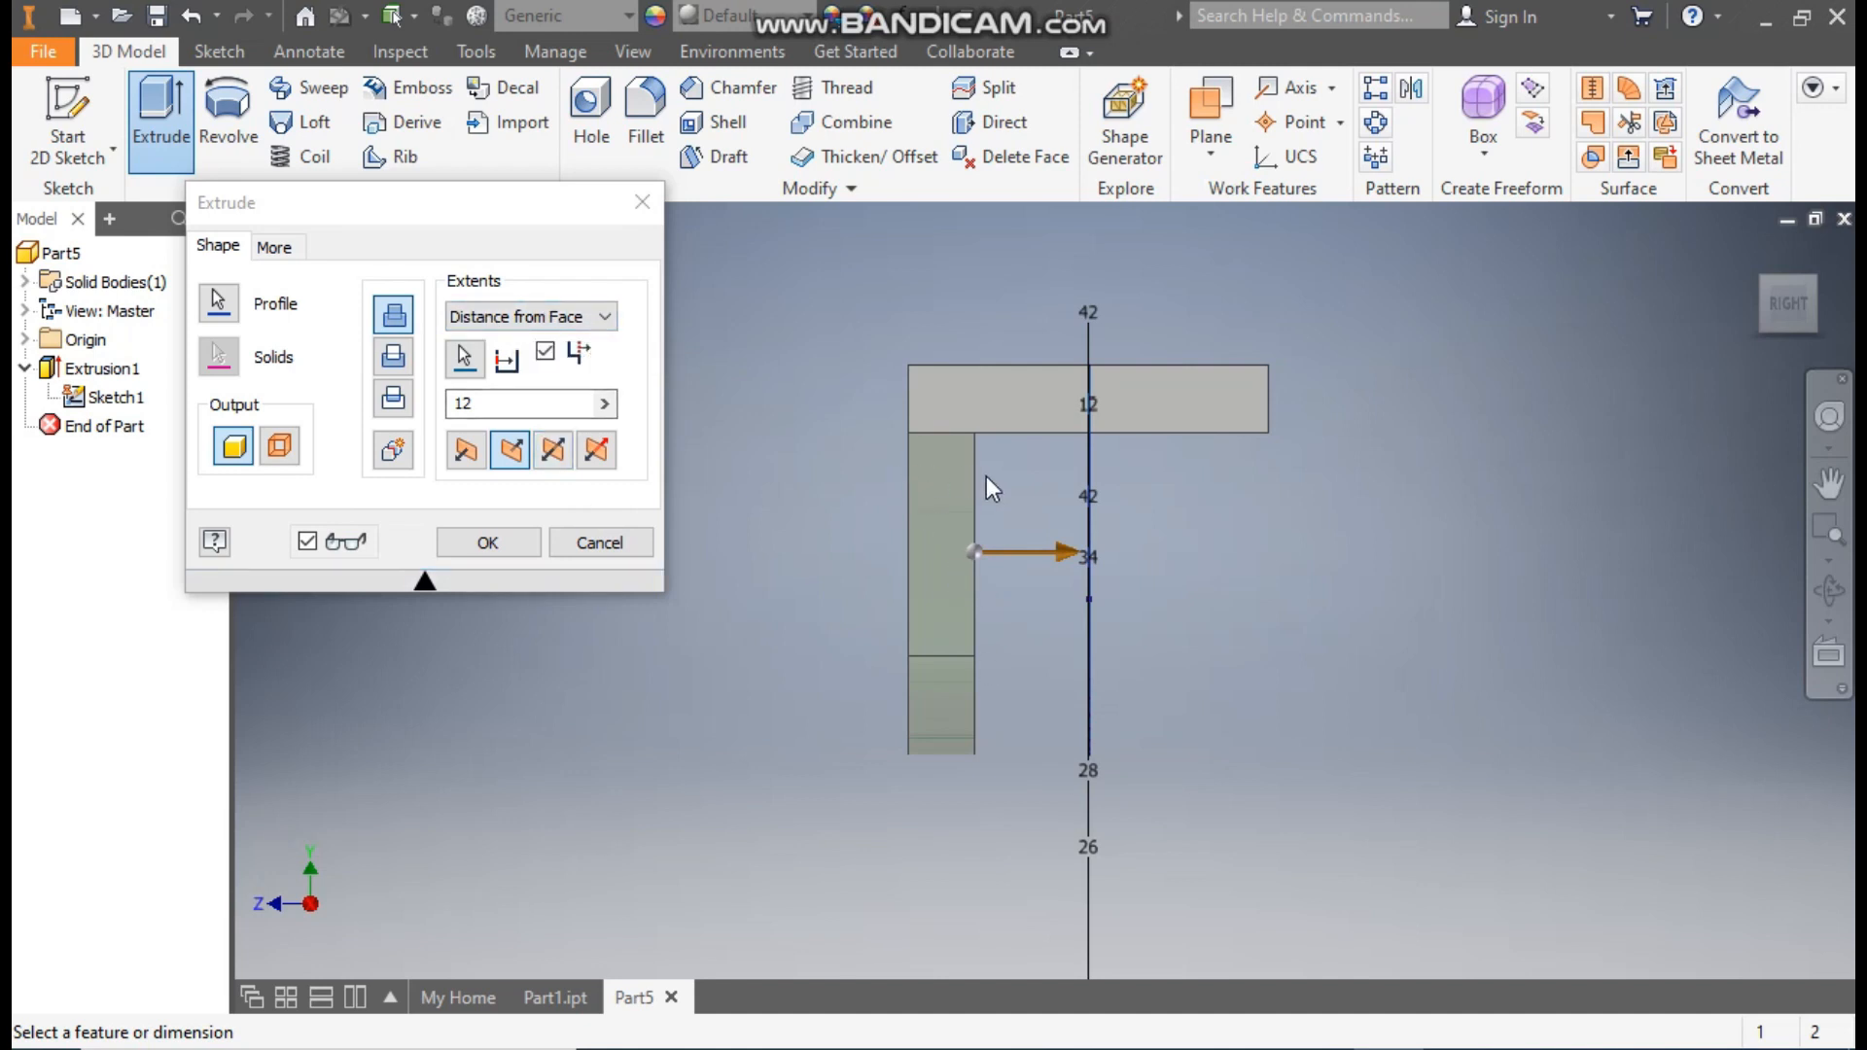
{"action": "left_click", "coordinate": [497, 543]}
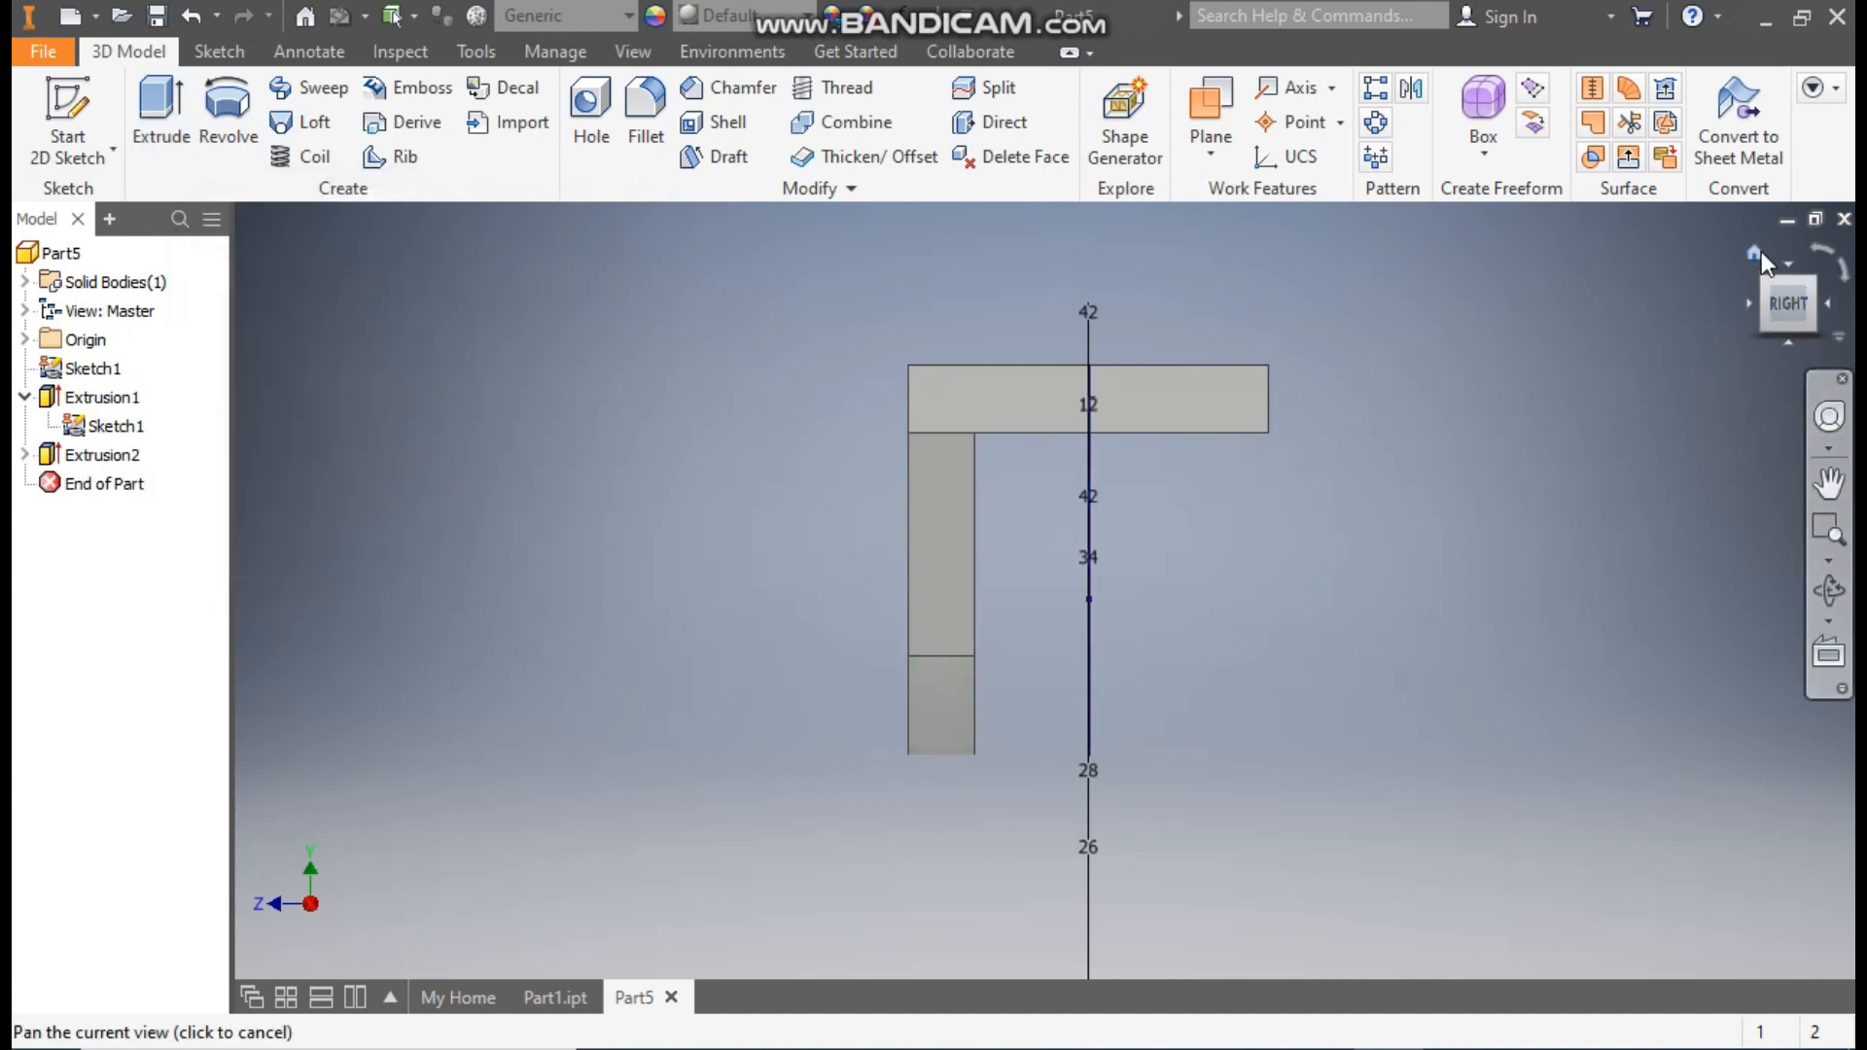
Return to the home view and hide the shared side-plate sketch.
{"action": "left_click", "coordinate": [1755, 252]}
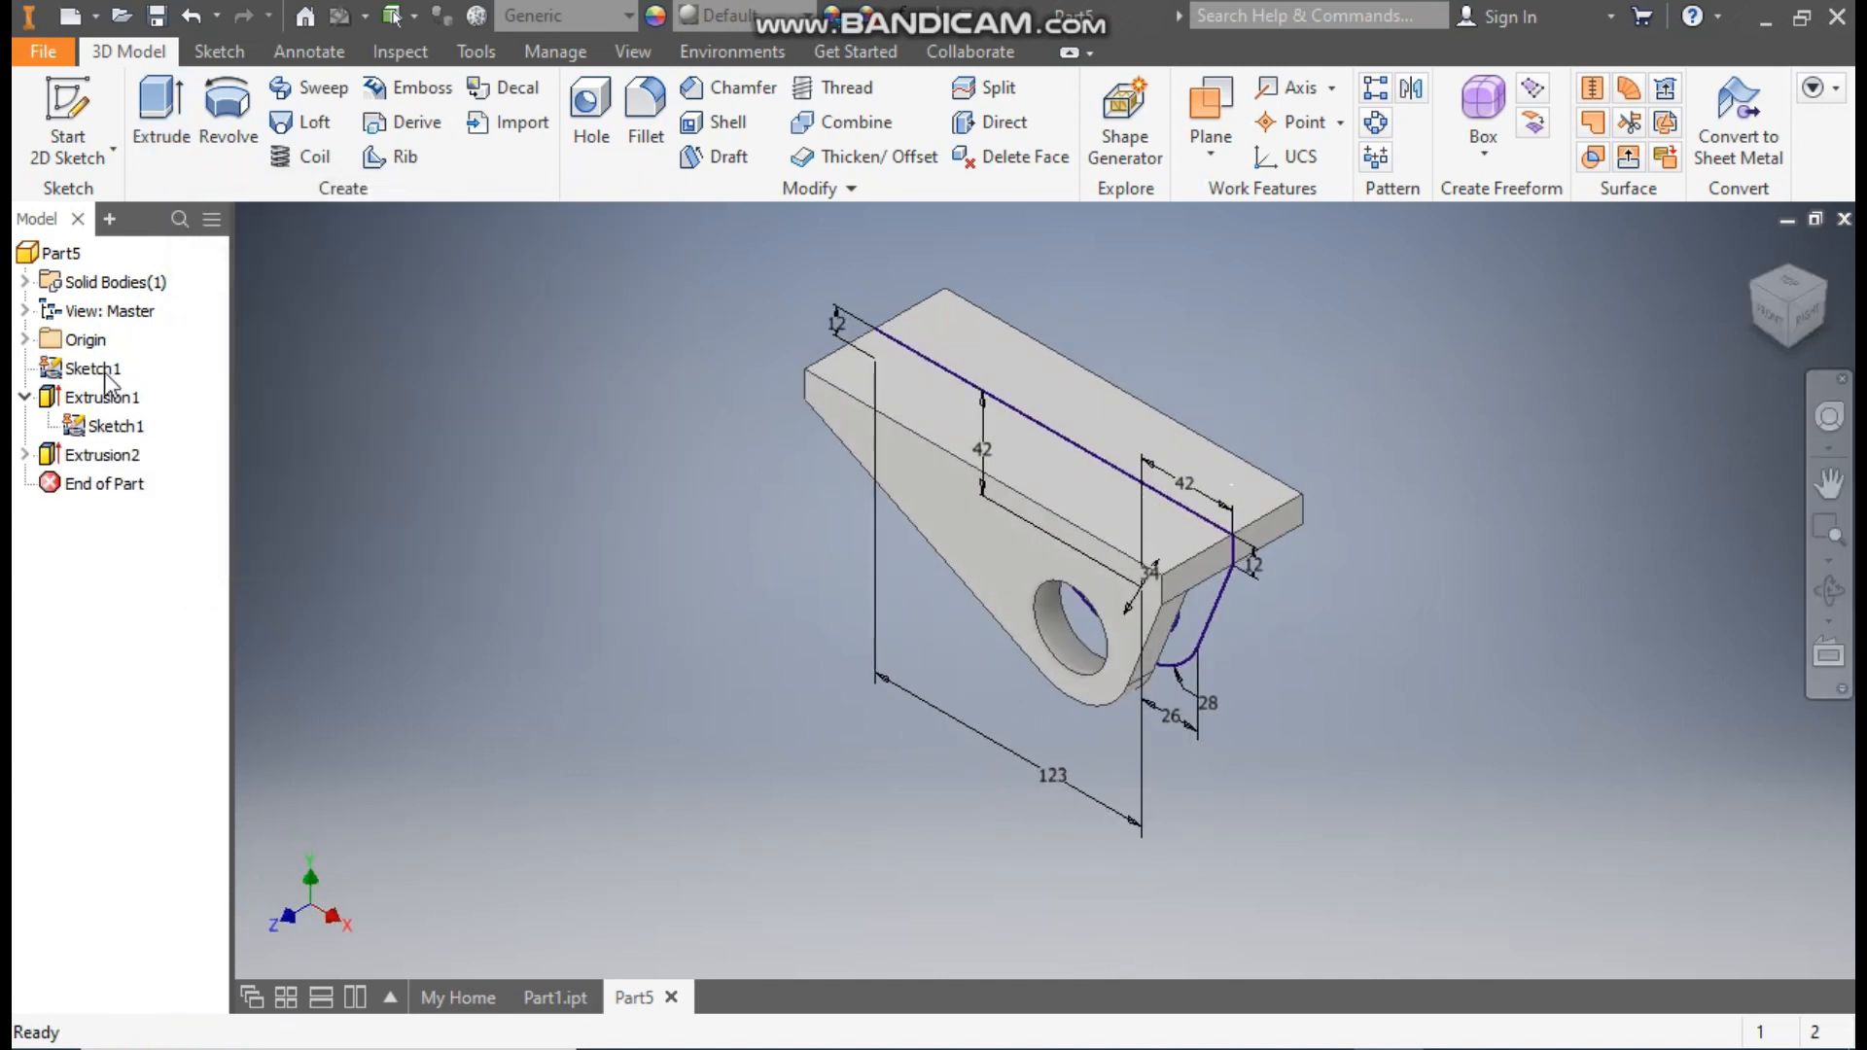
{"action": "left_click", "coordinate": [114, 428]}
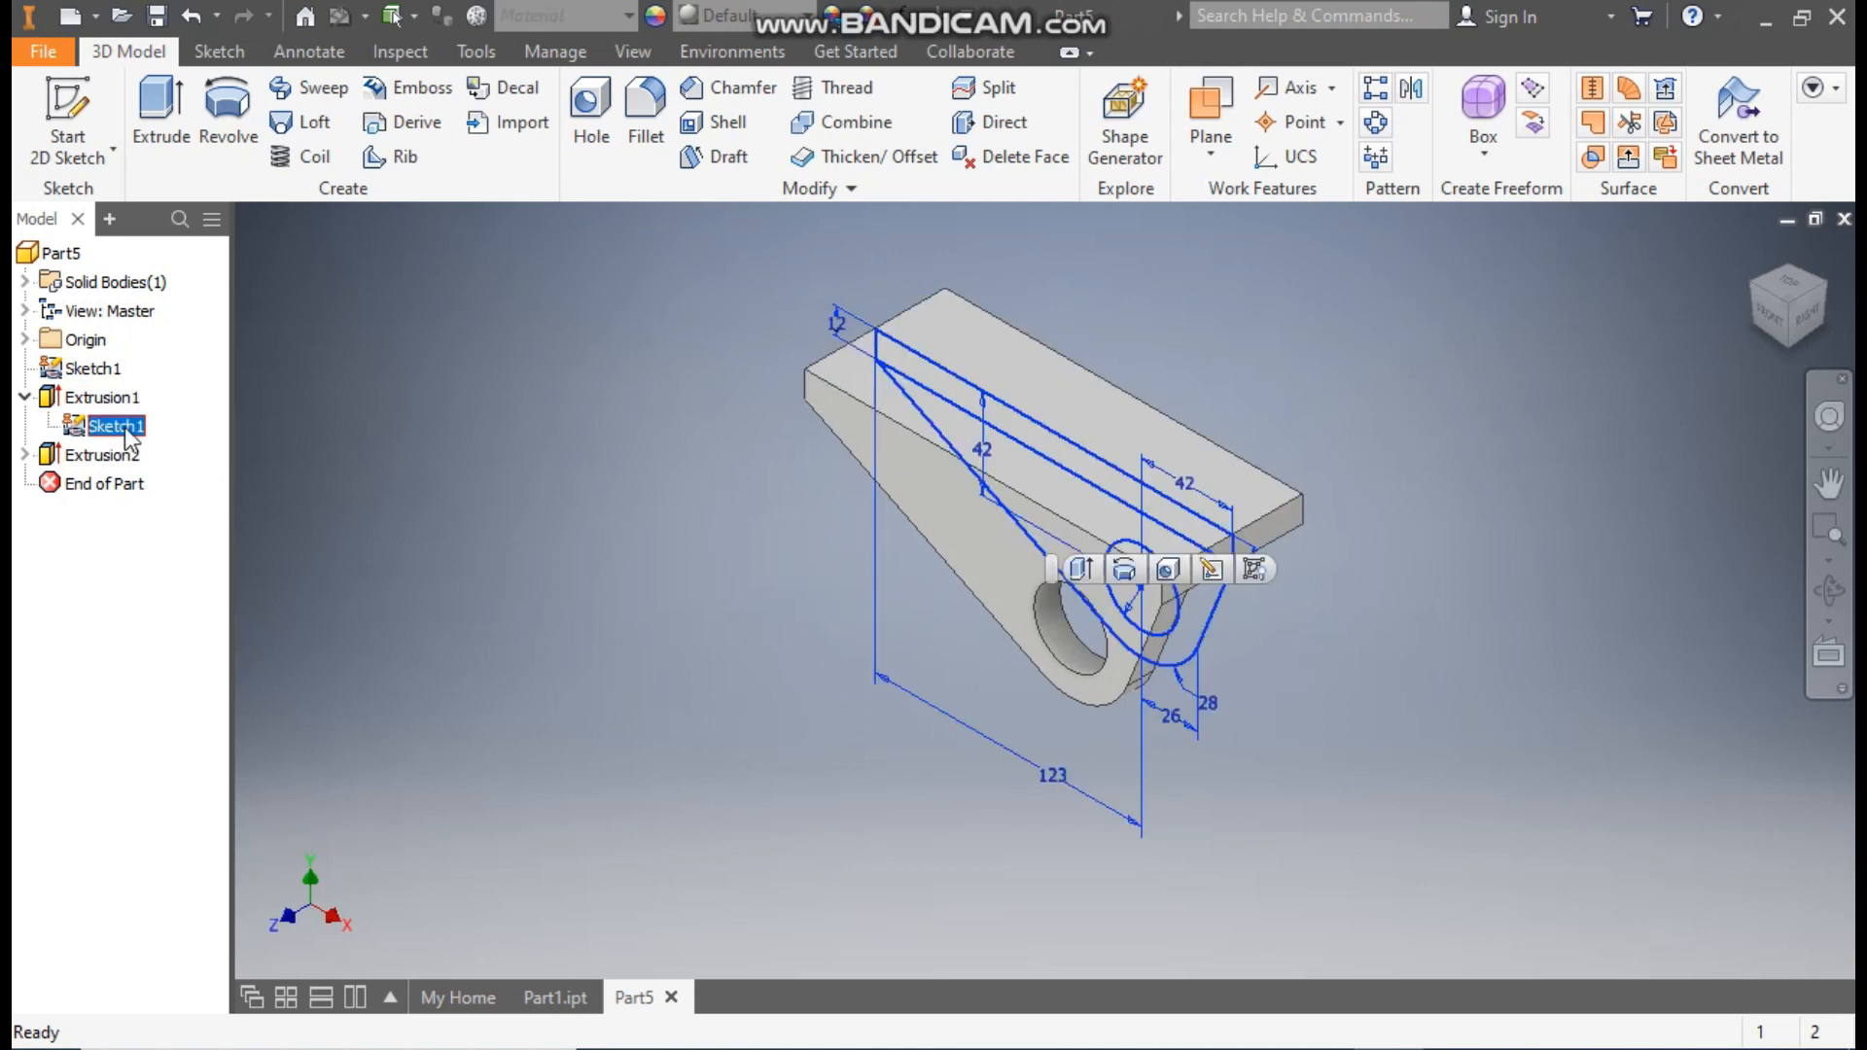
{"action": "left_click", "coordinate": [1253, 572]}
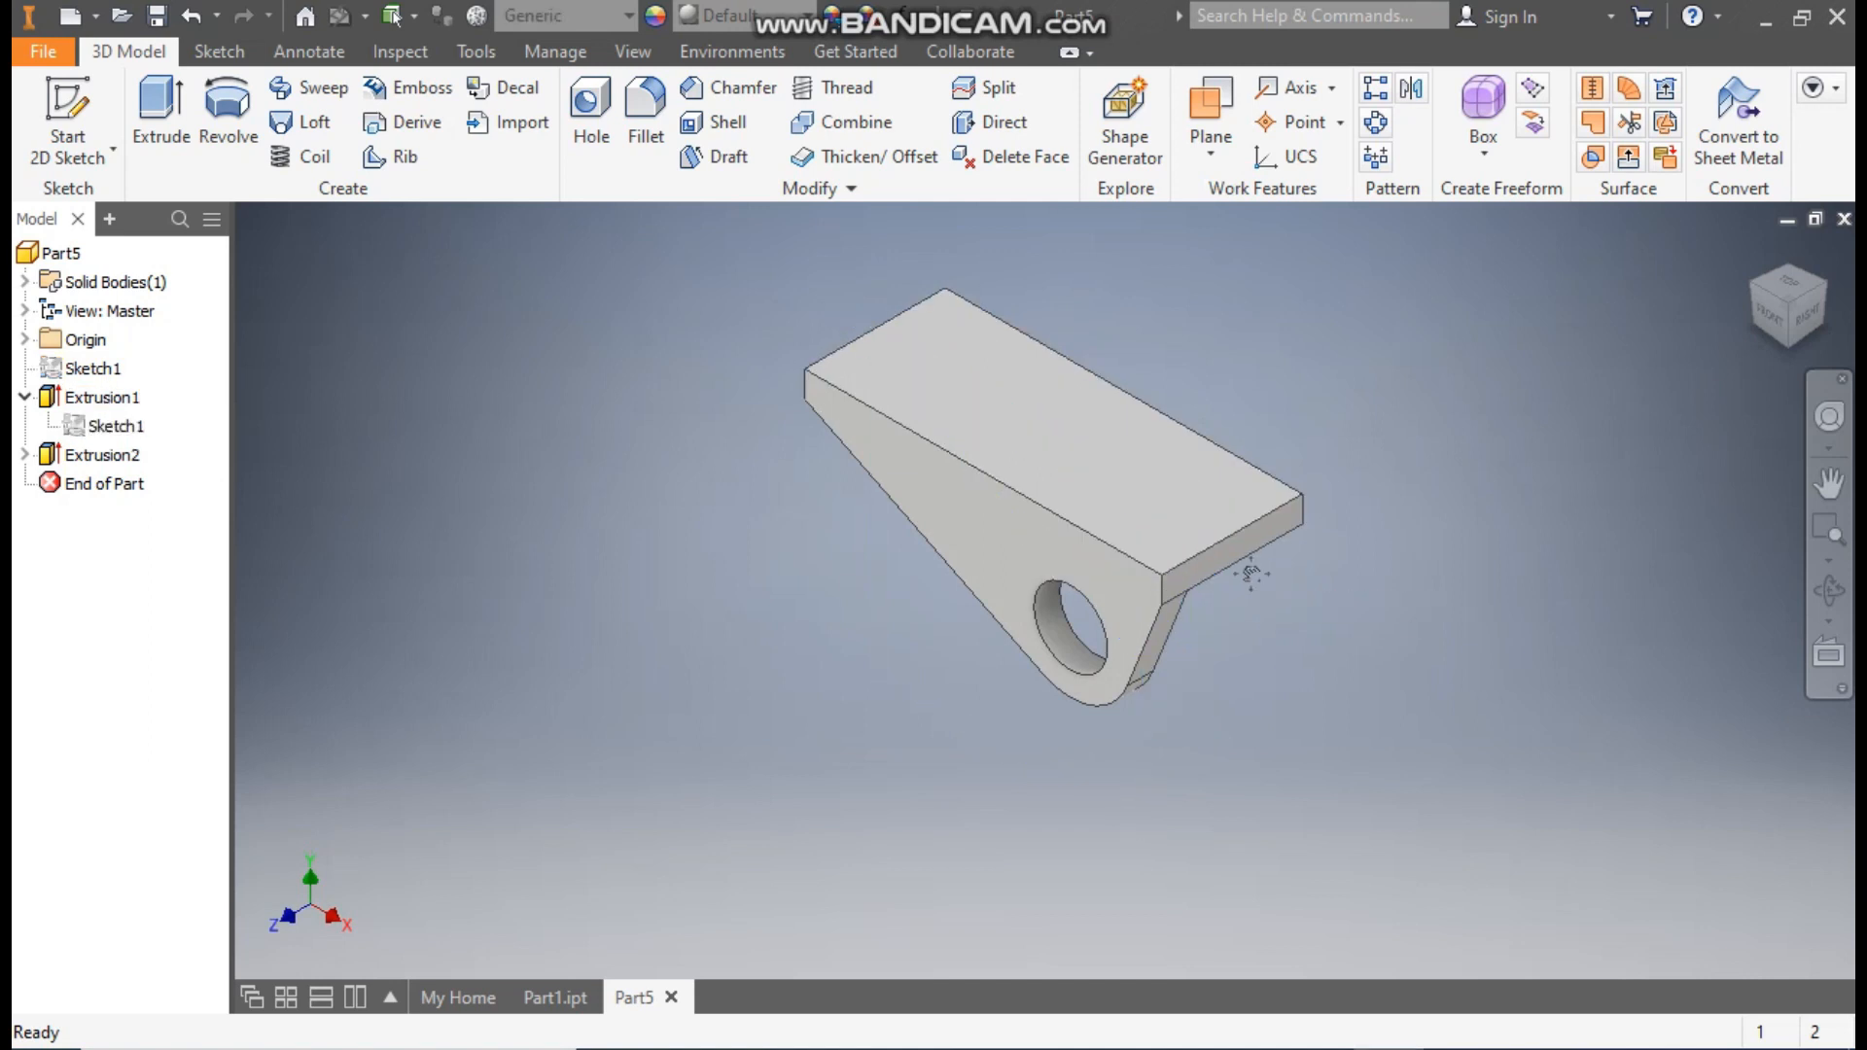
Mirror the side-plate extrusion about the XY plane to the base plate's opposite edge.
{"action": "scroll", "coordinate": [1251, 574], "scroll_direction": "down", "scroll_amount": 3}
{"action": "middle_click_drag", "start_coordinate": [1246, 578], "coordinate": [1222, 654]}
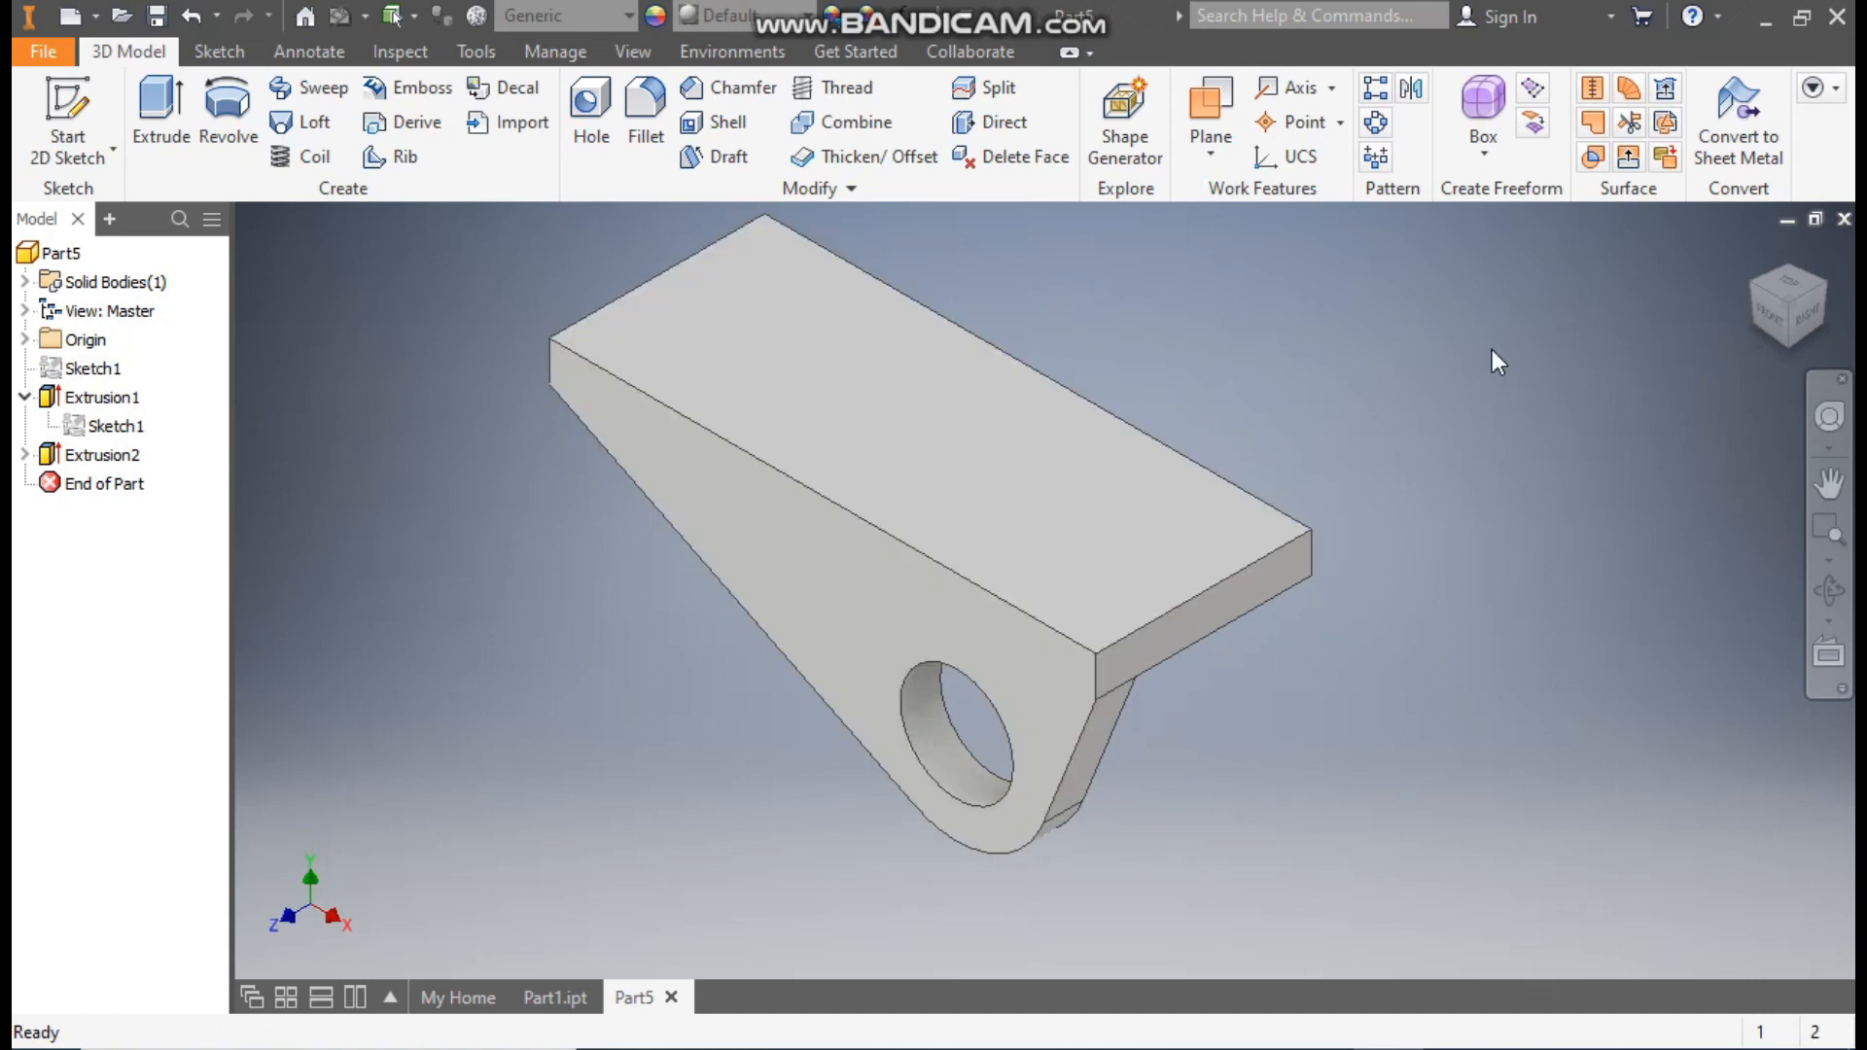
{"action": "left_click", "coordinate": [1424, 97]}
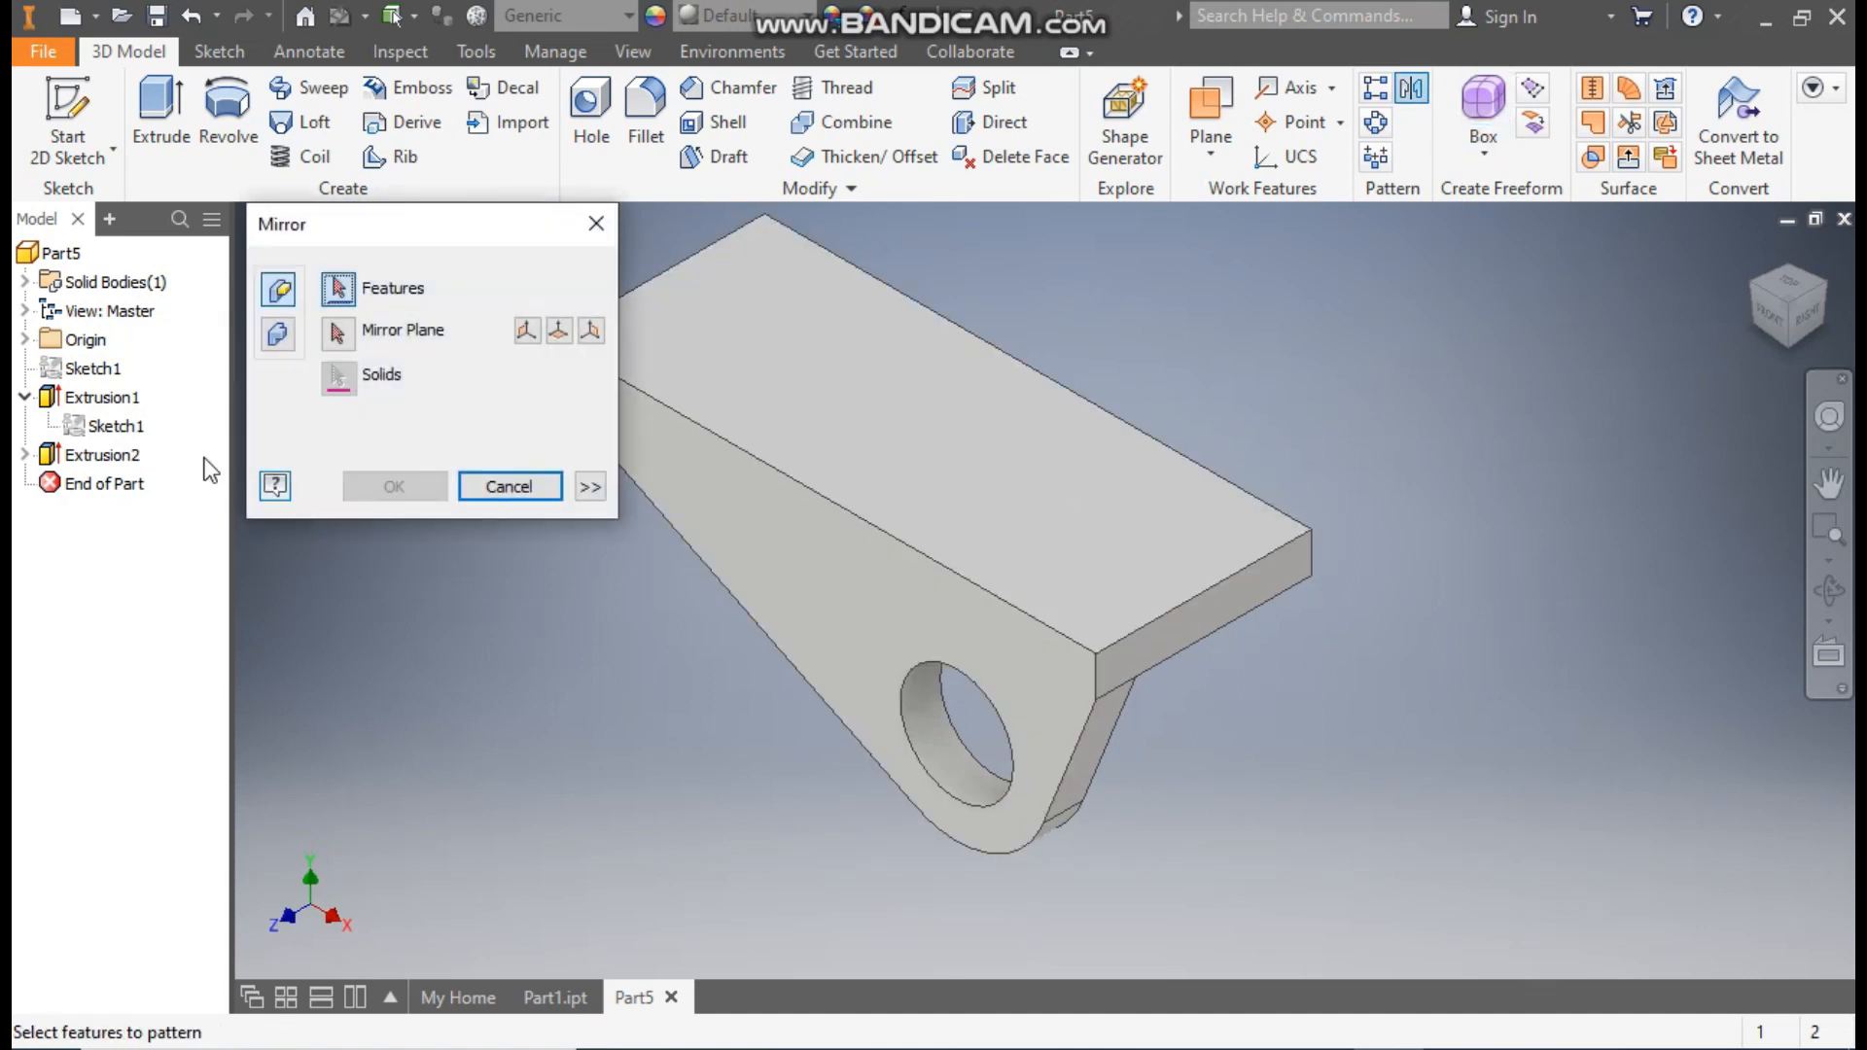
{"action": "left_click", "coordinate": [130, 459]}
{"action": "left_click", "coordinate": [337, 333]}
{"action": "left_click", "coordinate": [25, 339]}
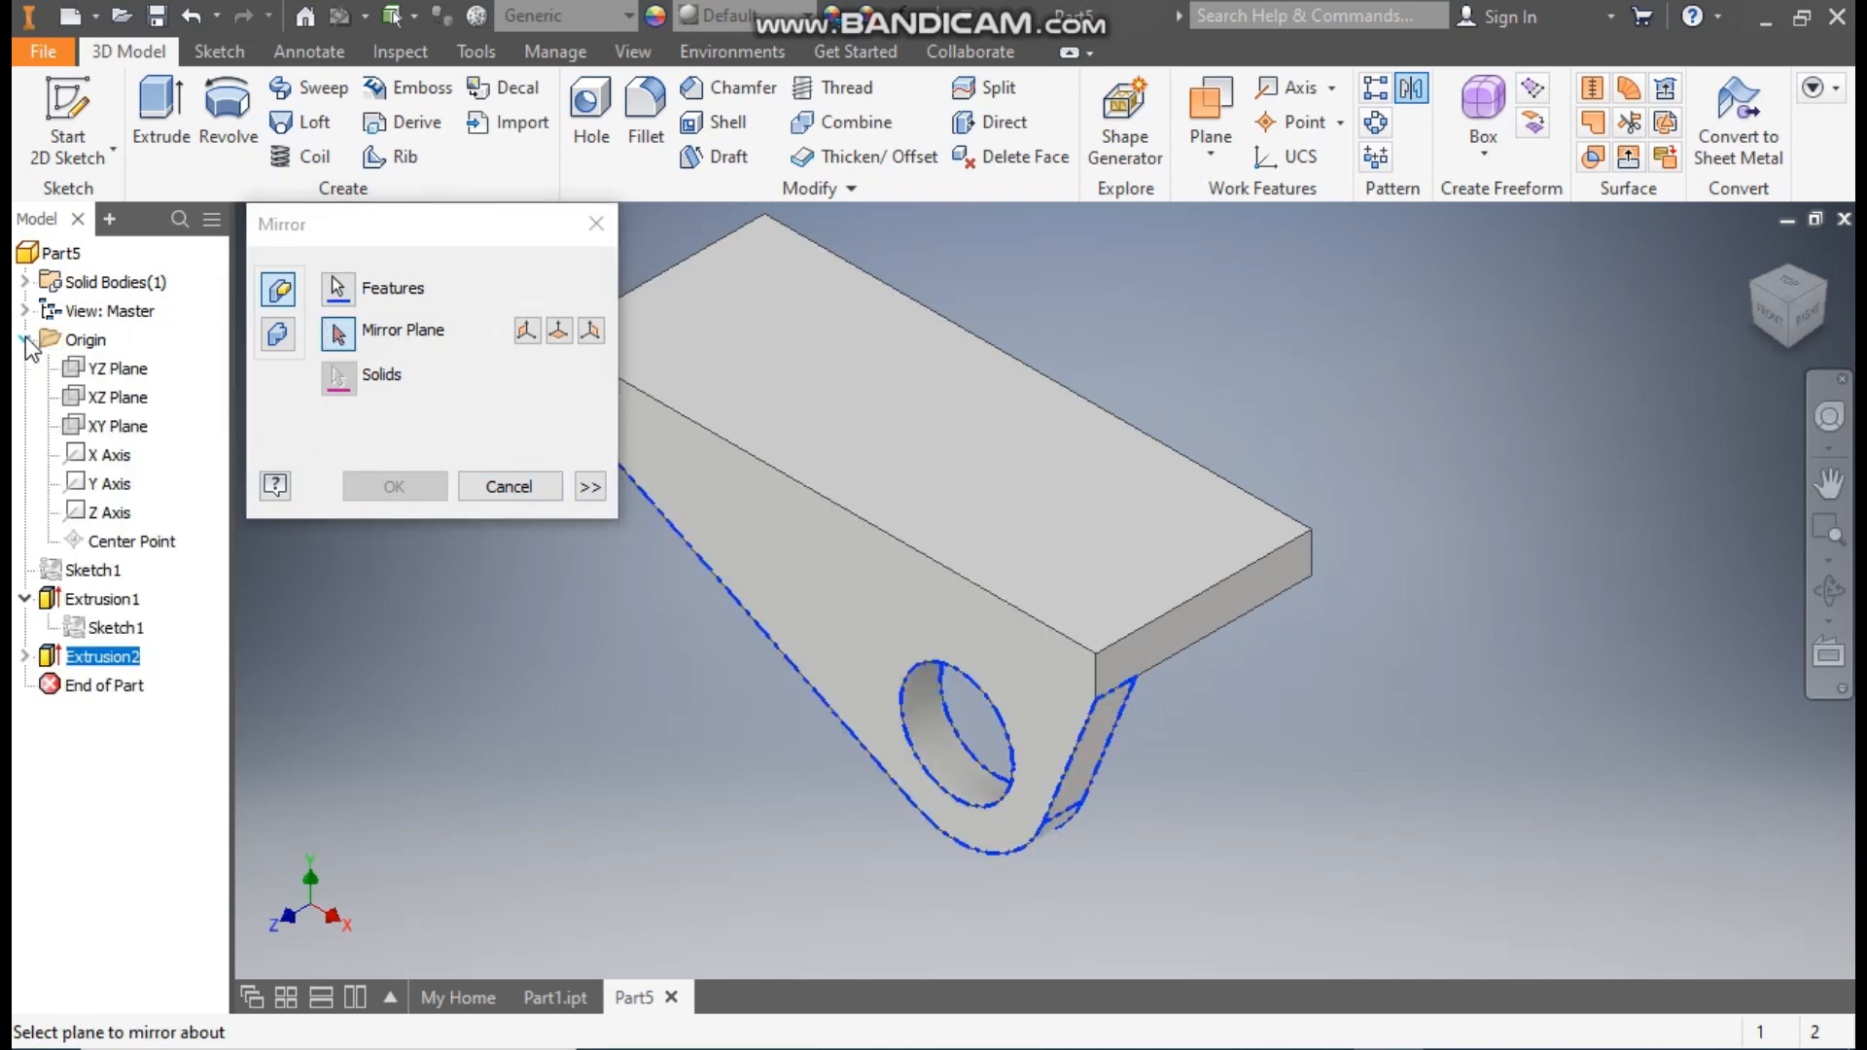
{"action": "left_click", "coordinate": [130, 428]}
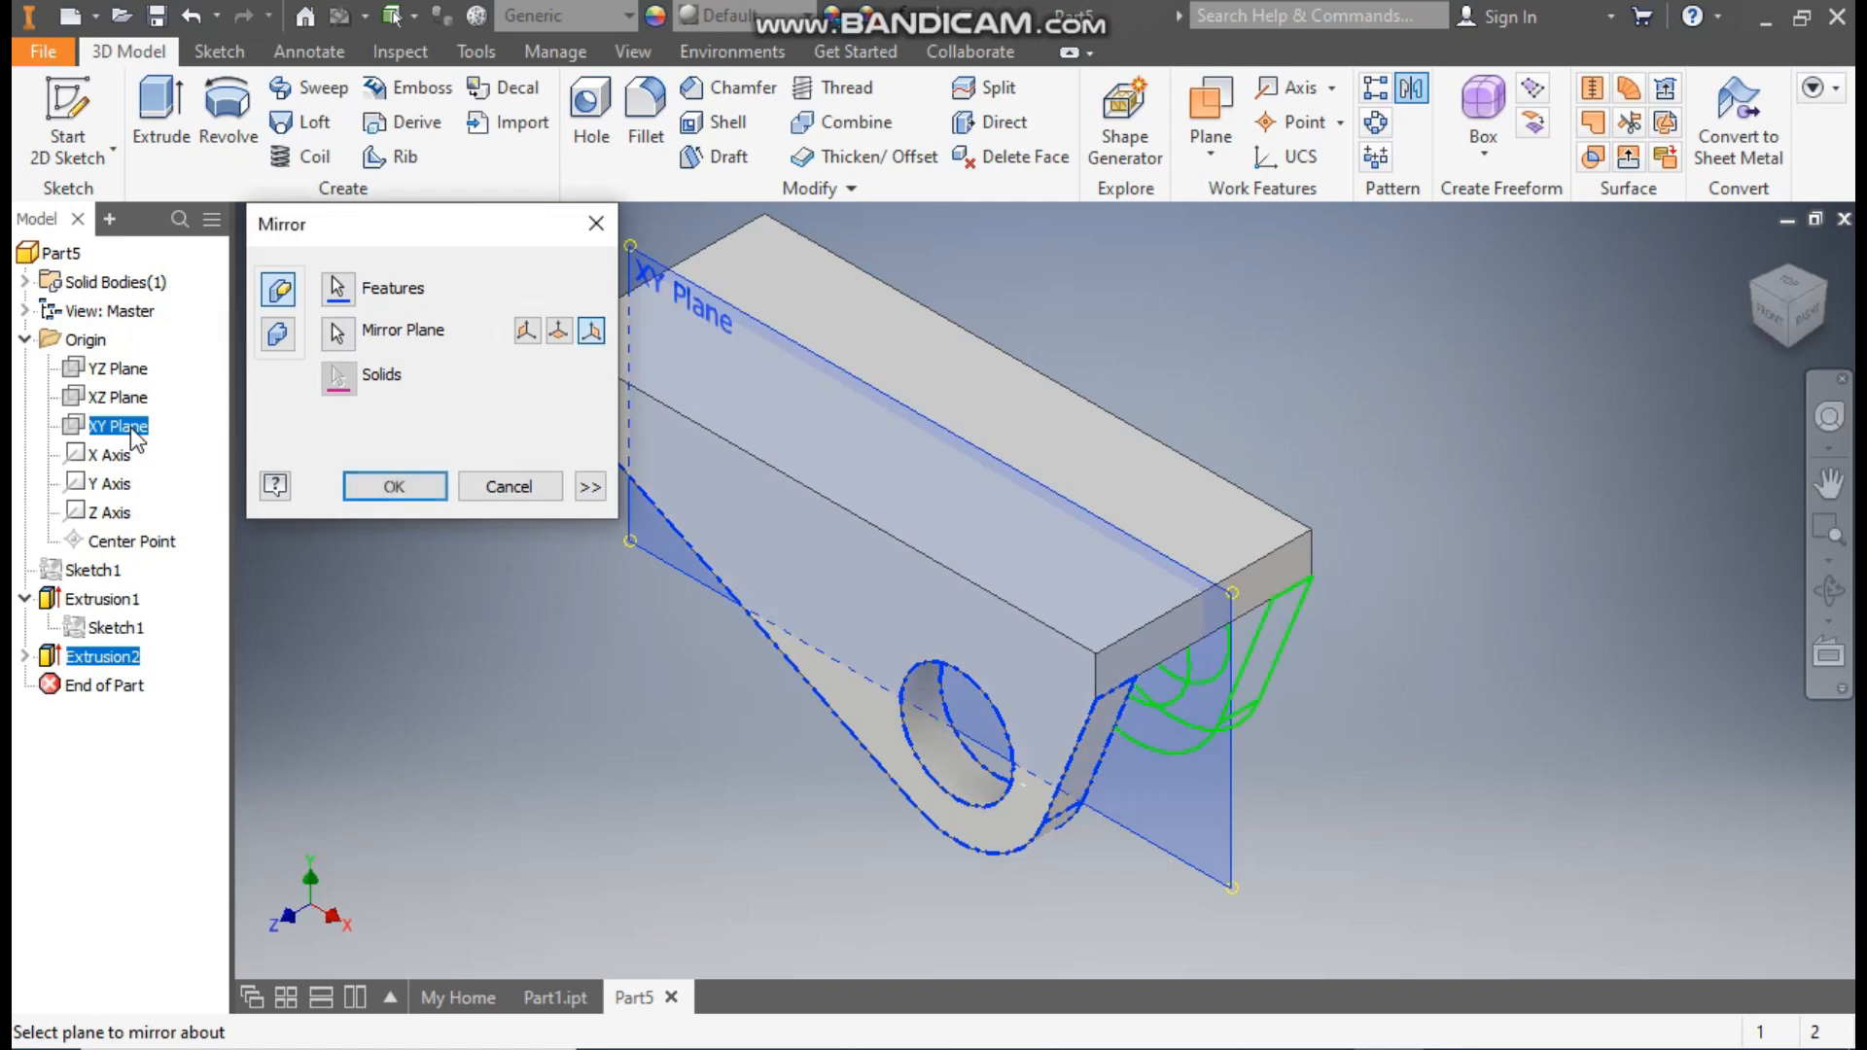
{"action": "left_click", "coordinate": [407, 487]}
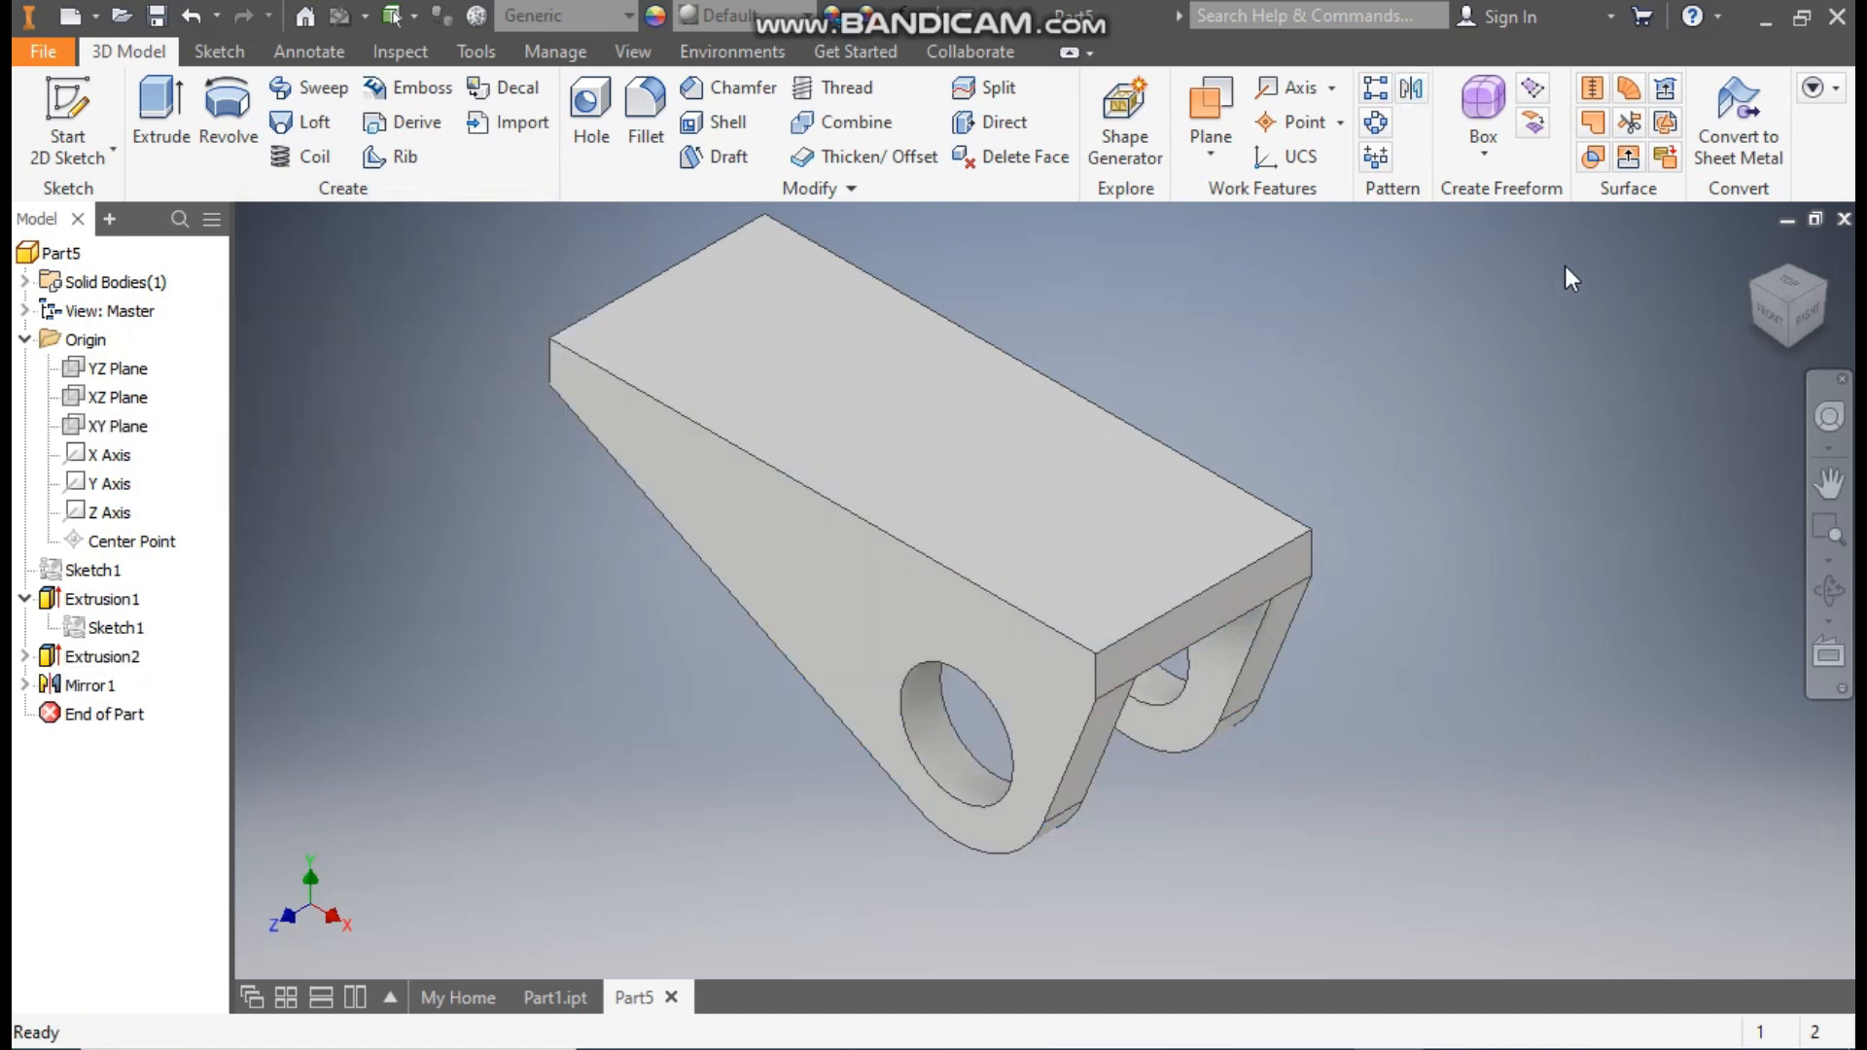
Start a new sketch on the base plate's top face.
{"action": "left_click", "coordinate": [1754, 253]}
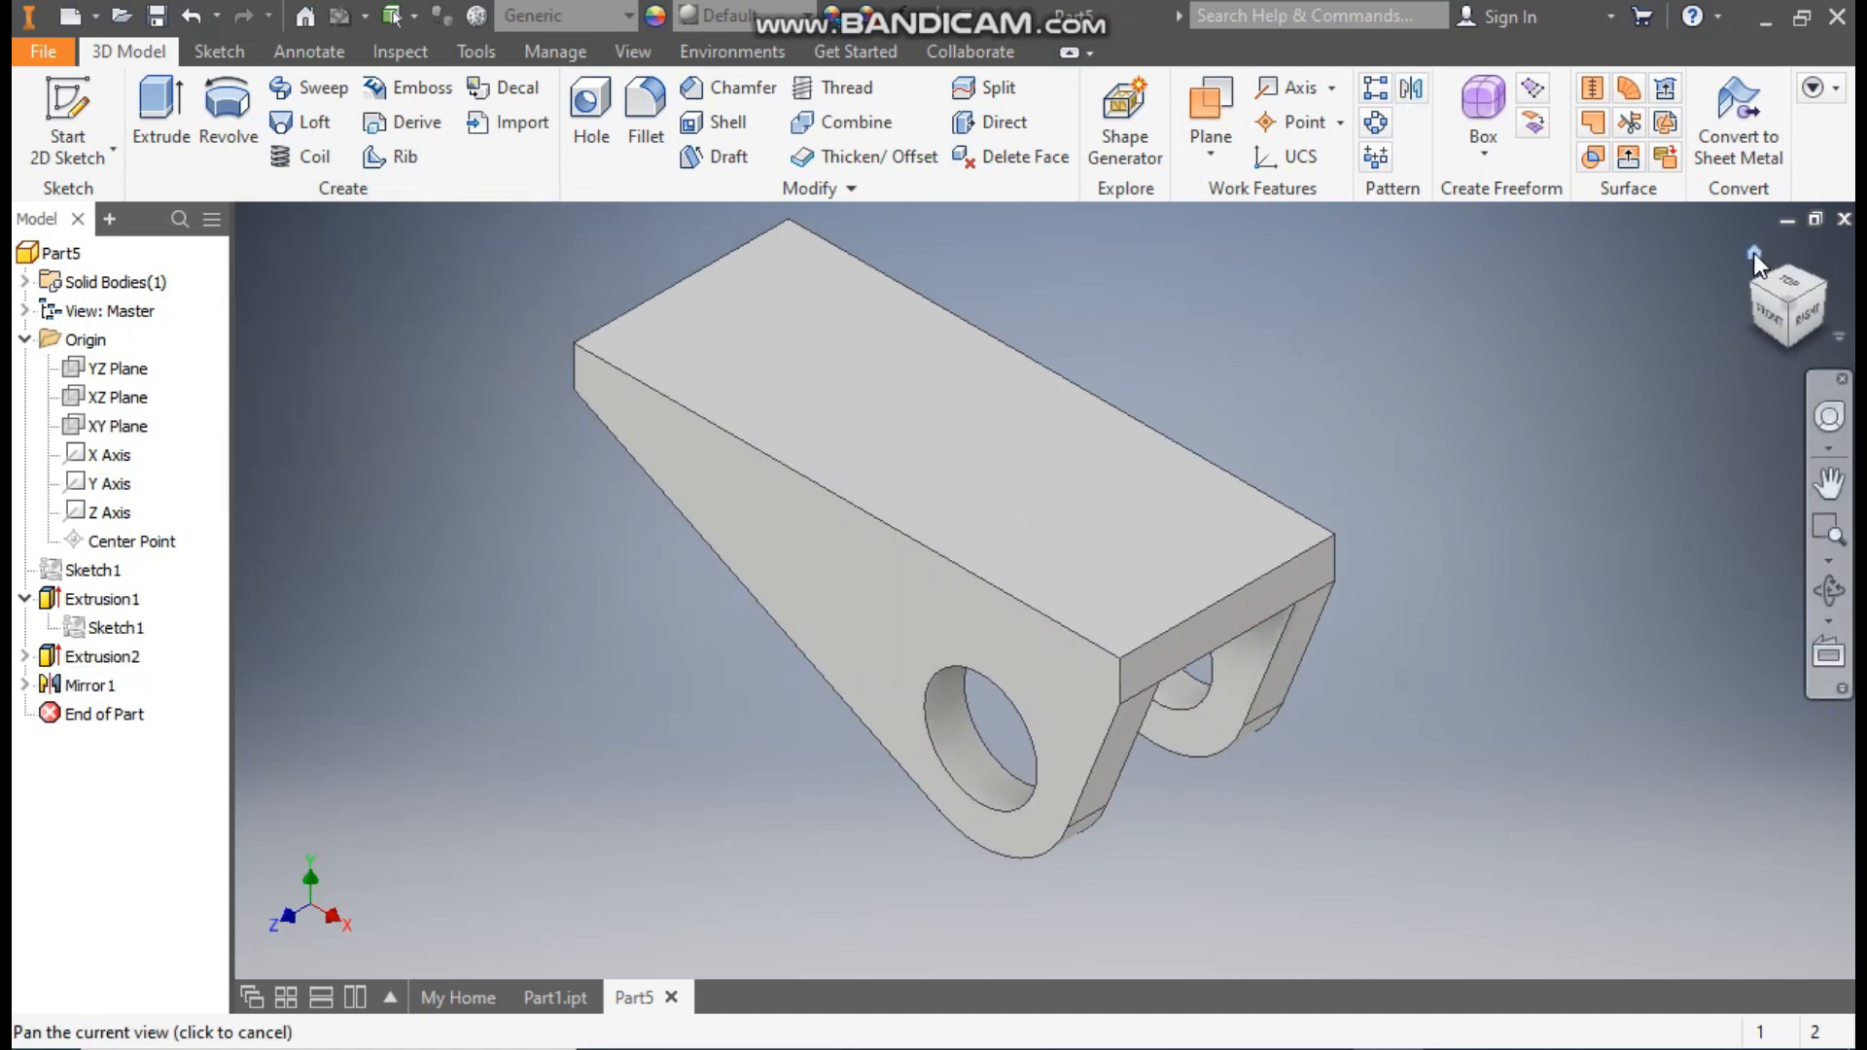
{"action": "left_click", "coordinate": [1829, 284]}
{"action": "left_click", "coordinate": [1833, 294]}
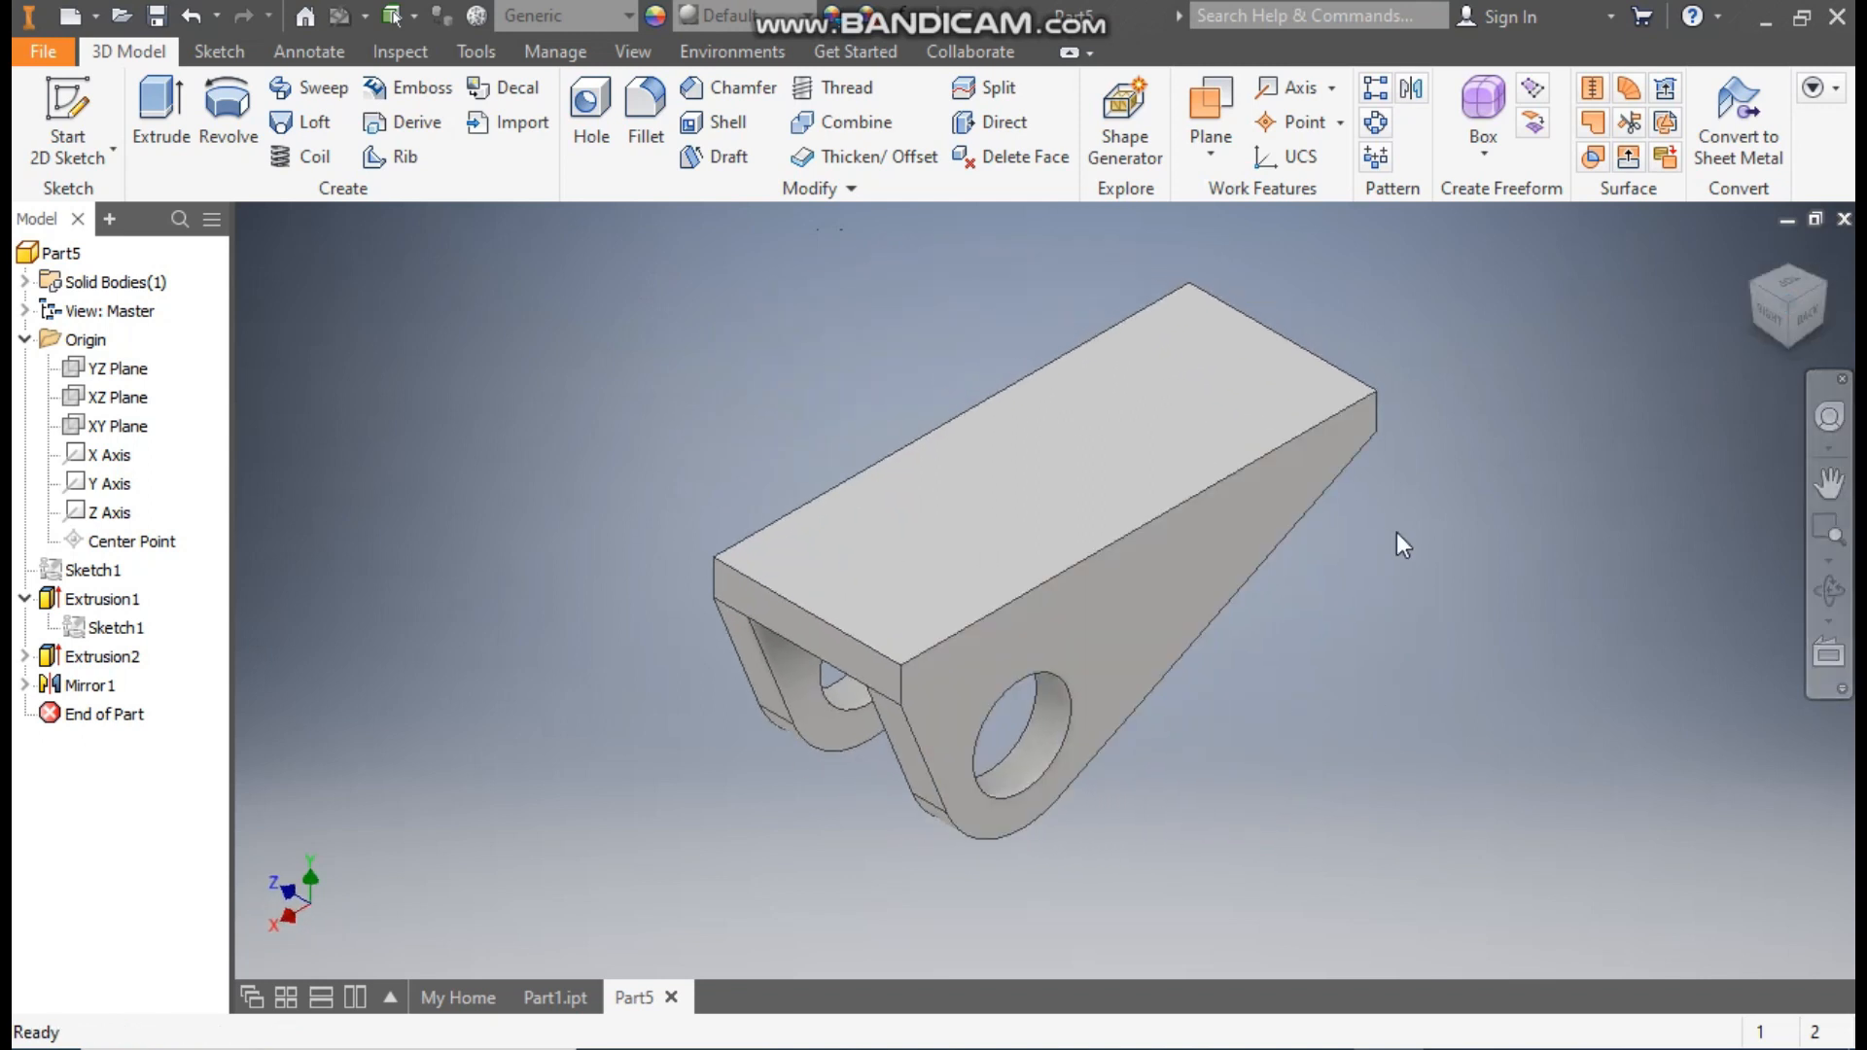
{"action": "left_click", "coordinate": [1753, 249]}
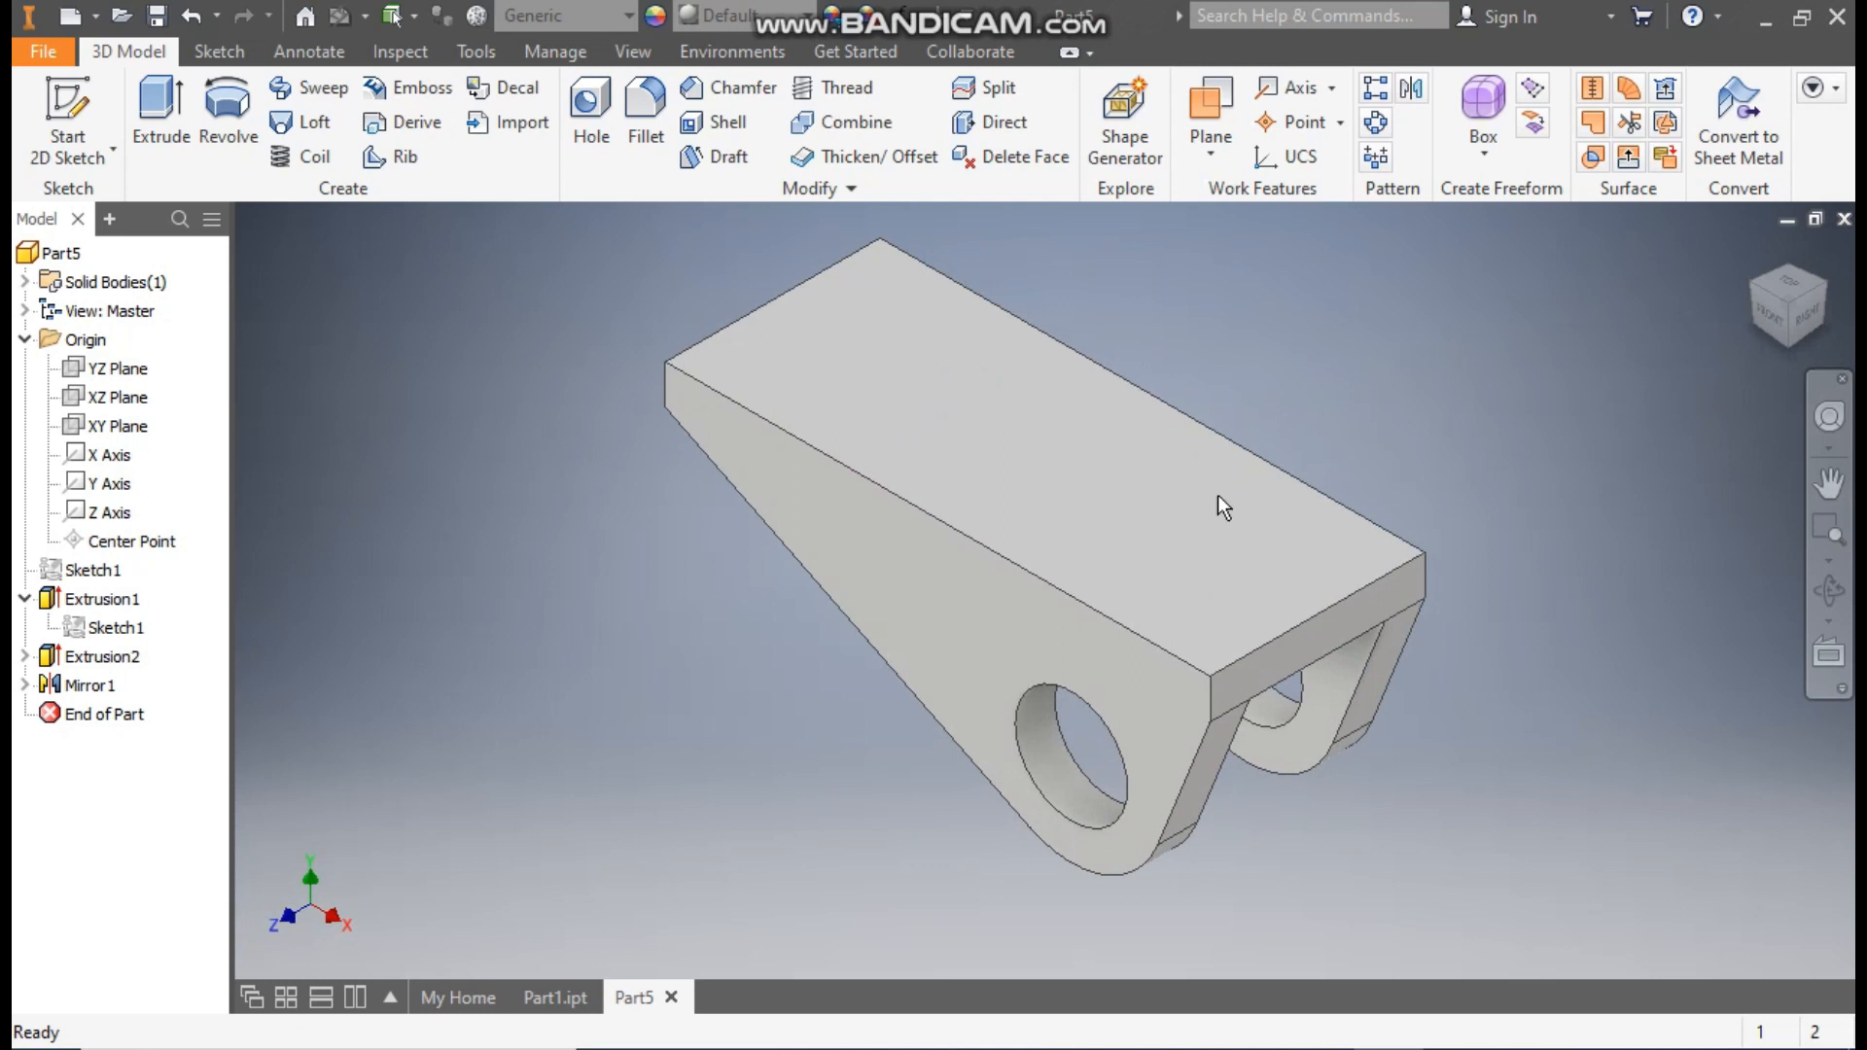
{"action": "left_click", "coordinate": [1197, 531]}
{"action": "left_click", "coordinate": [1363, 504]}
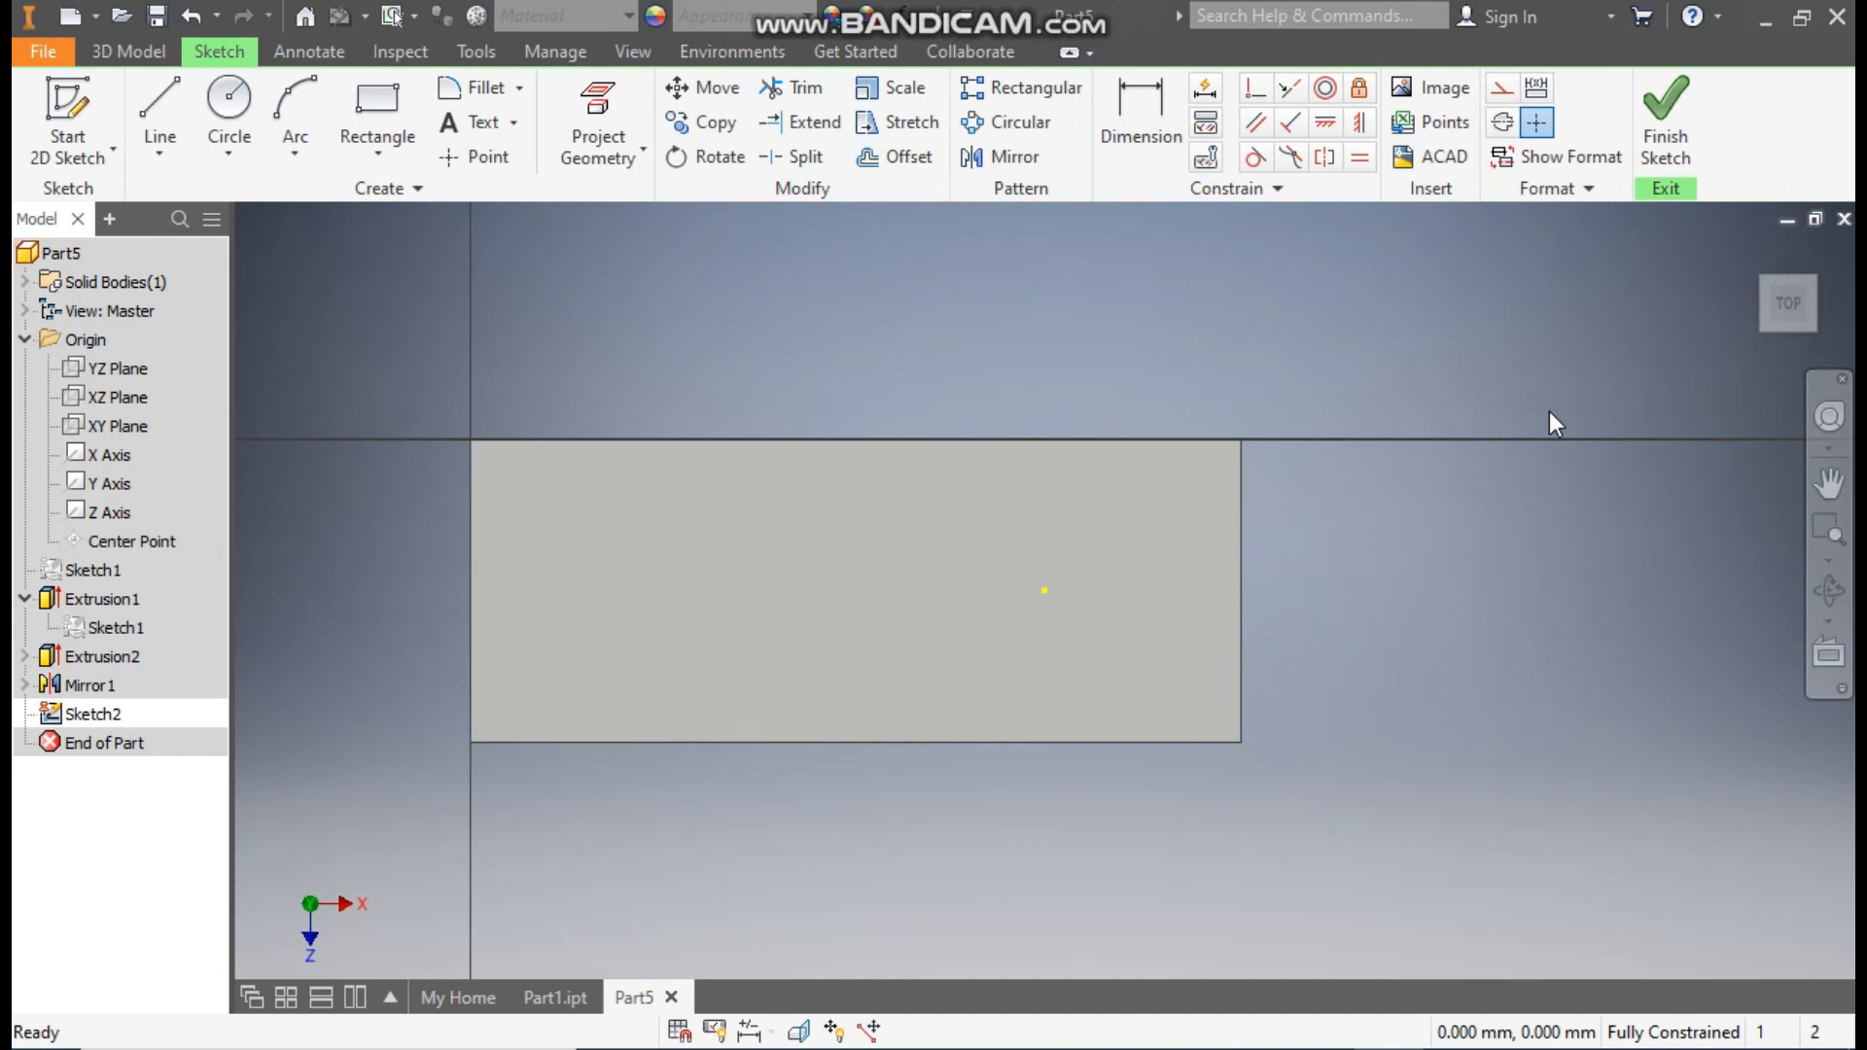
Check the slot in Part1.ipt, and in Part5 sketch a horizontal center-point slot on the existing point, about 56 mm between centers, about 9 mm radius.
{"action": "left_click", "coordinate": [554, 996]}
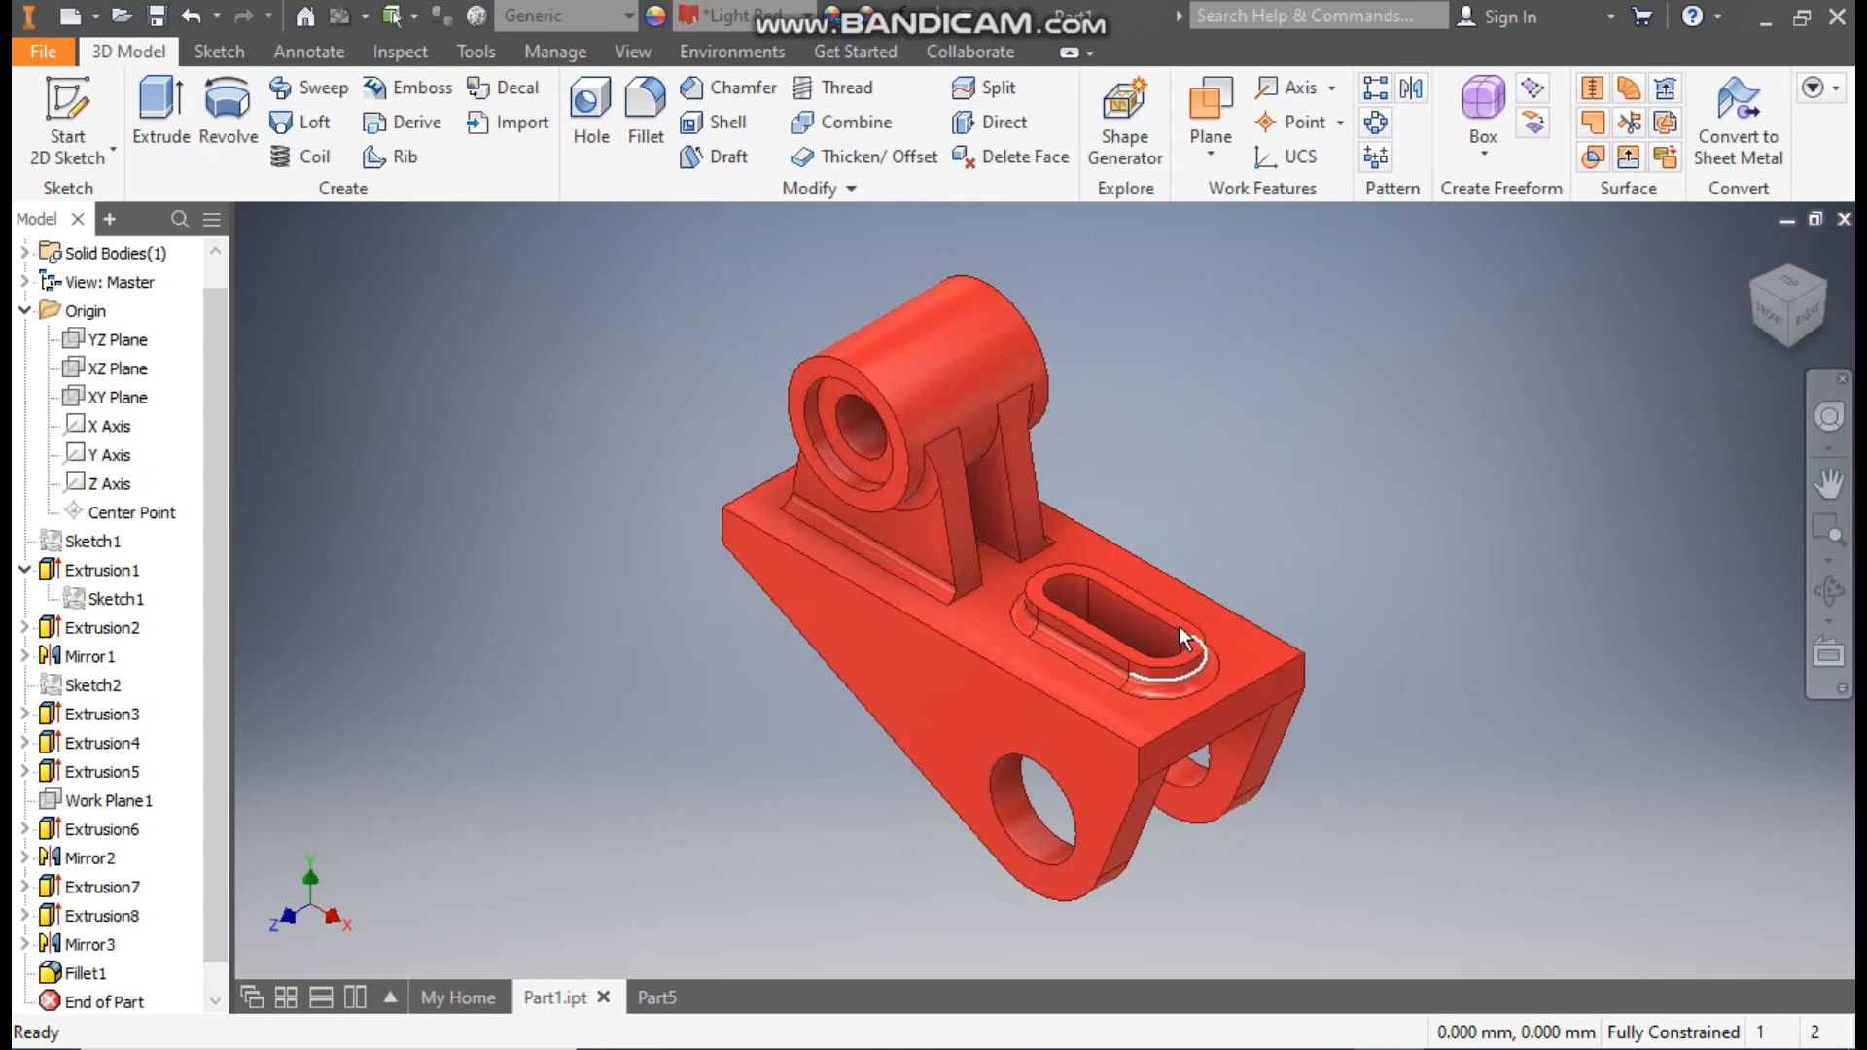
{"action": "left_click", "coordinate": [645, 1000]}
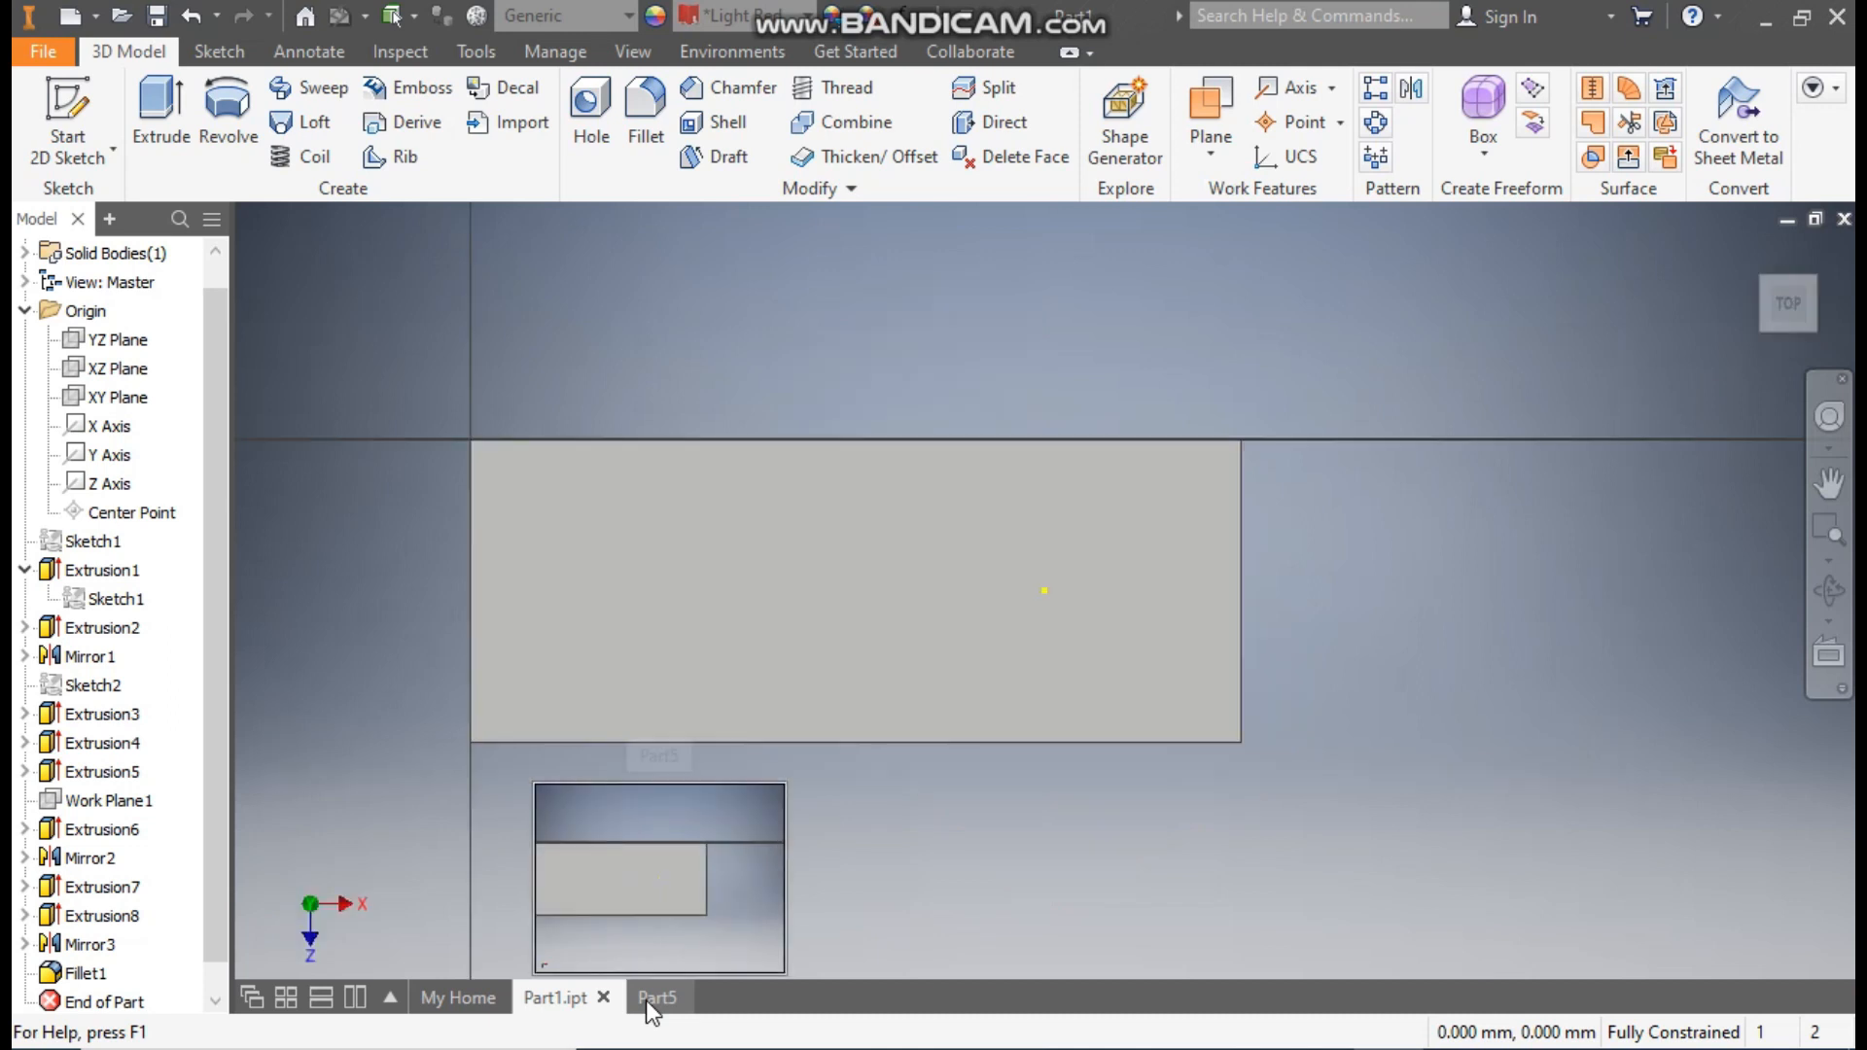
{"action": "left_click", "coordinate": [375, 152]}
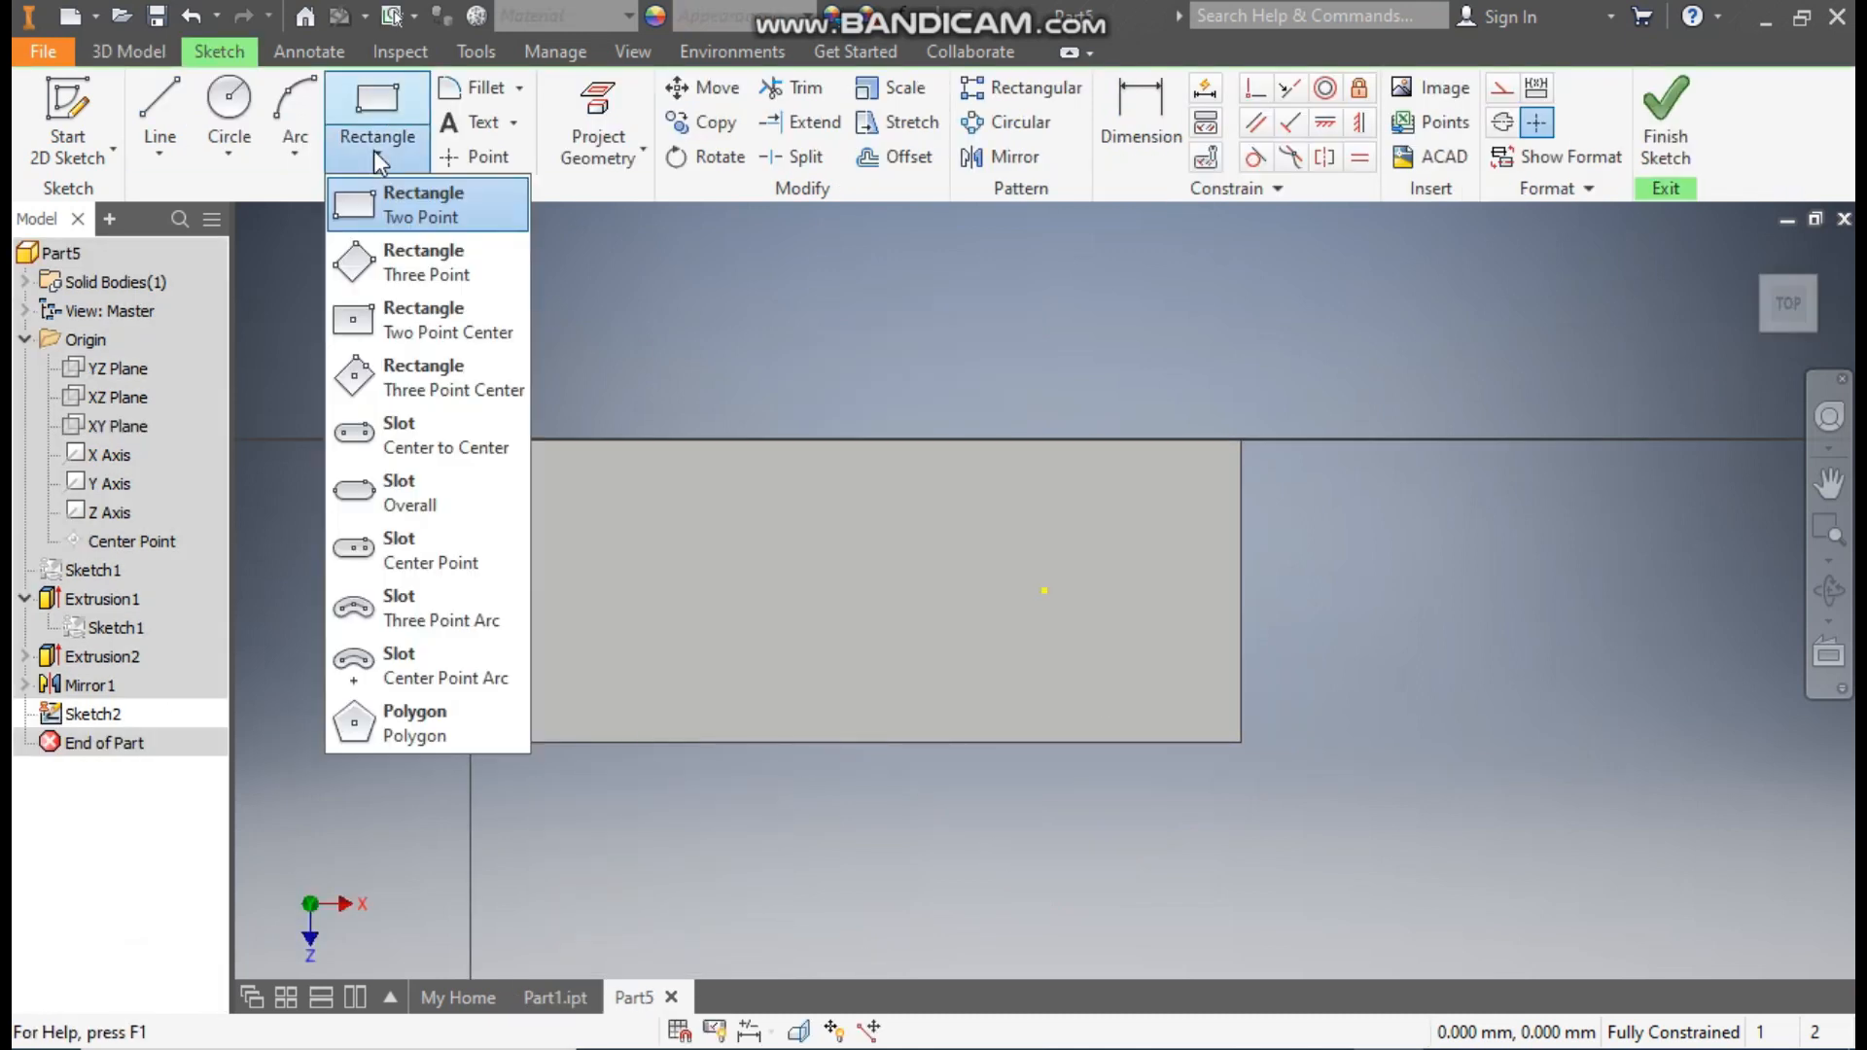
{"action": "left_click", "coordinate": [440, 551]}
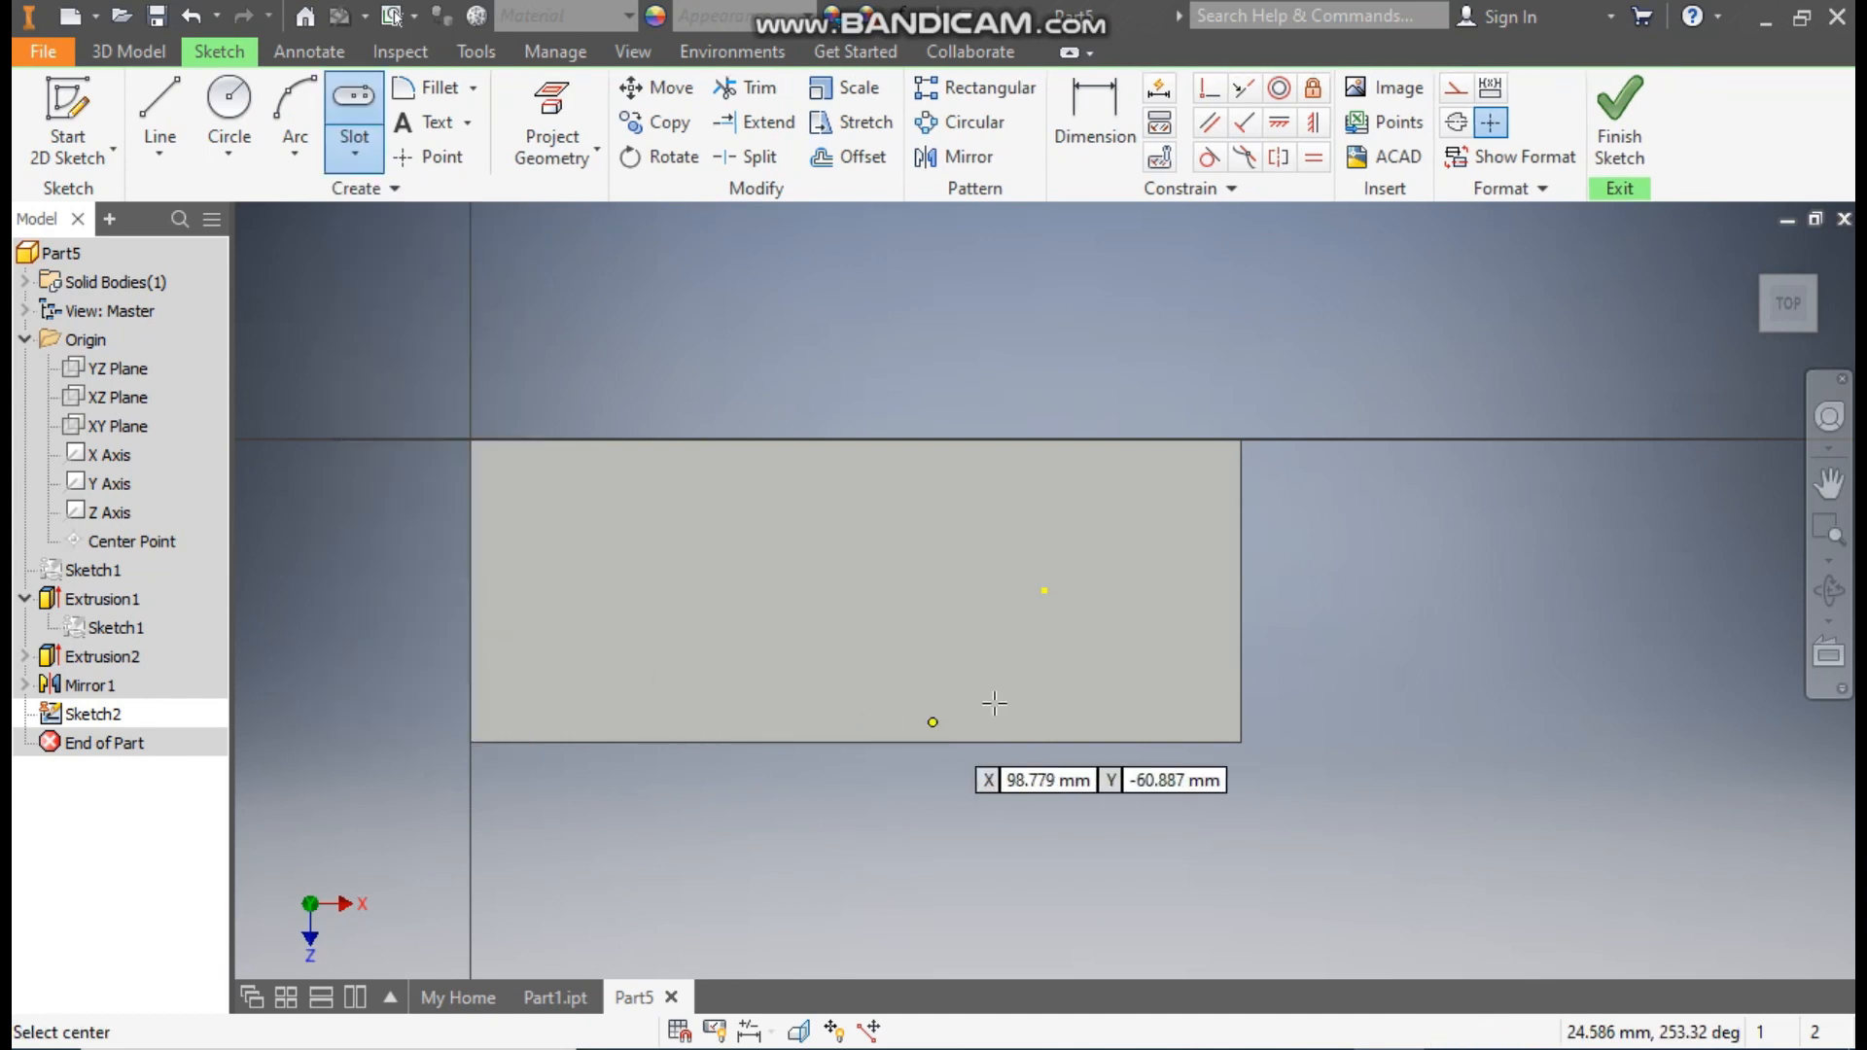
{"action": "left_click", "coordinate": [1046, 591]}
{"action": "left_click", "coordinate": [1177, 590]}
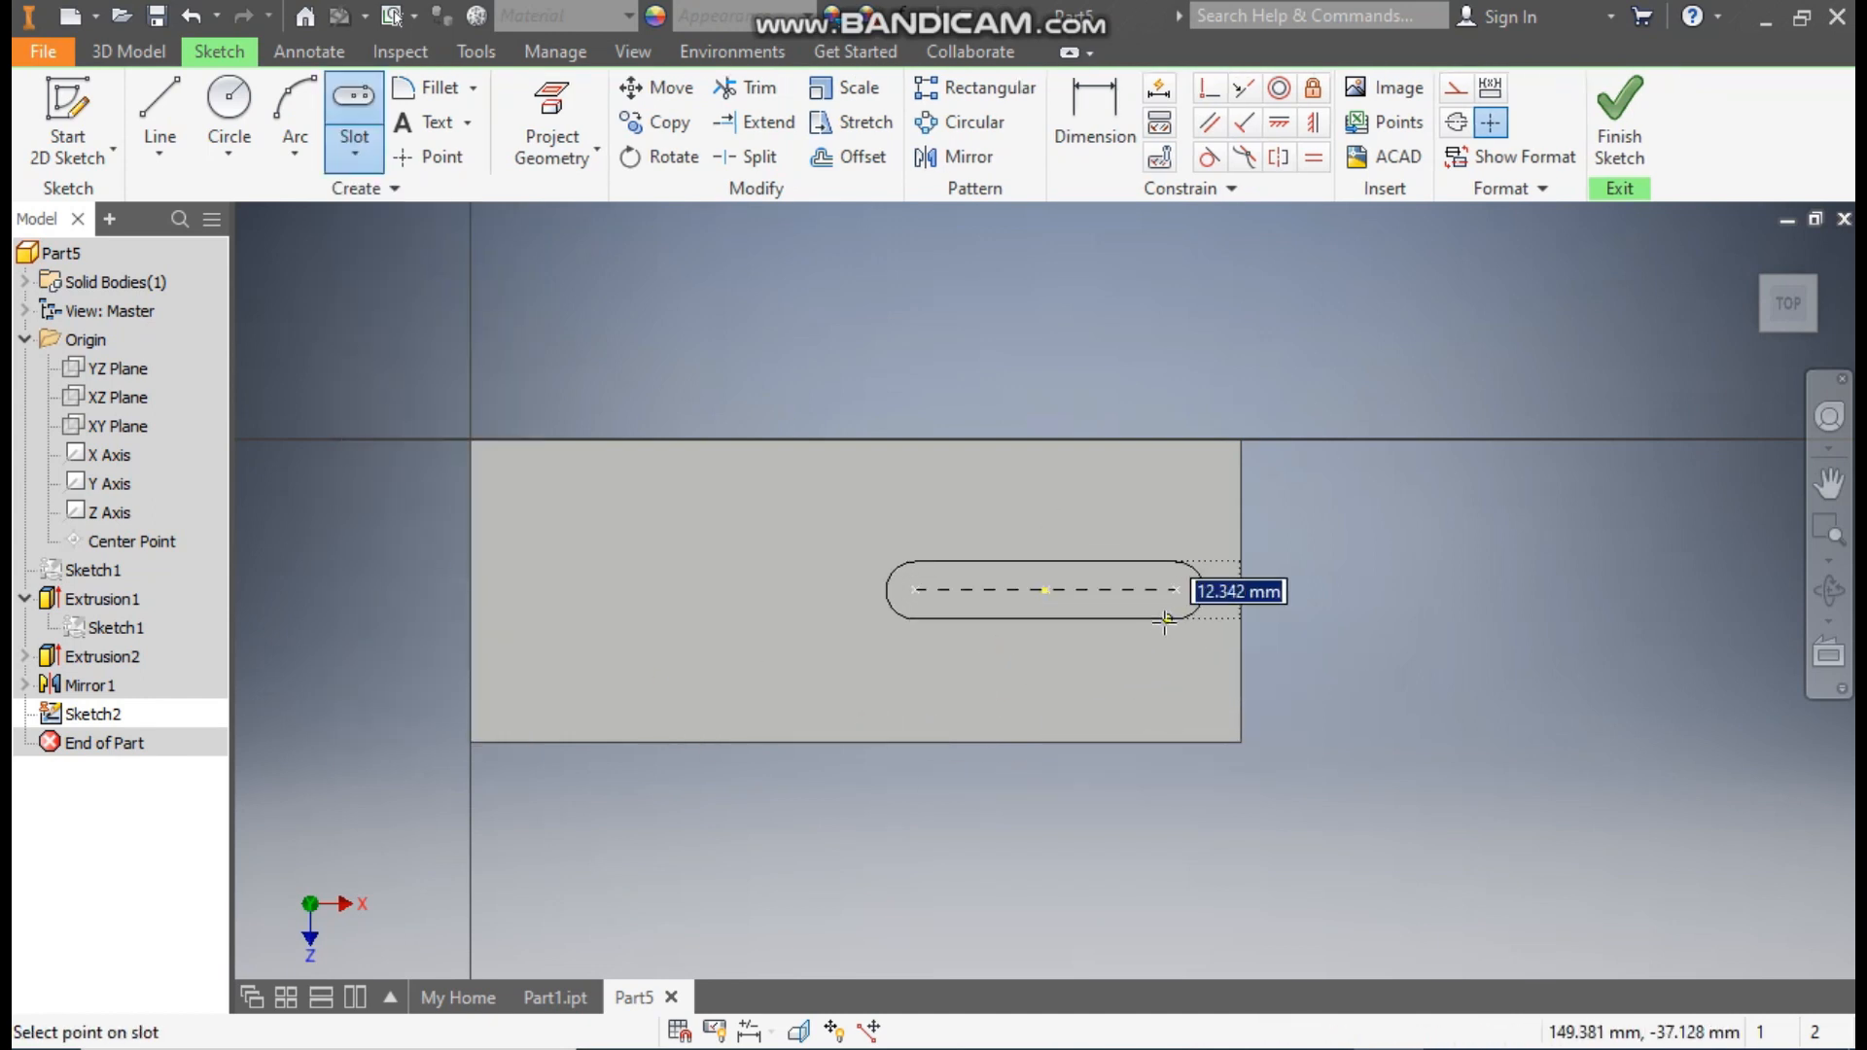
{"action": "left_click", "coordinate": [1160, 632]}
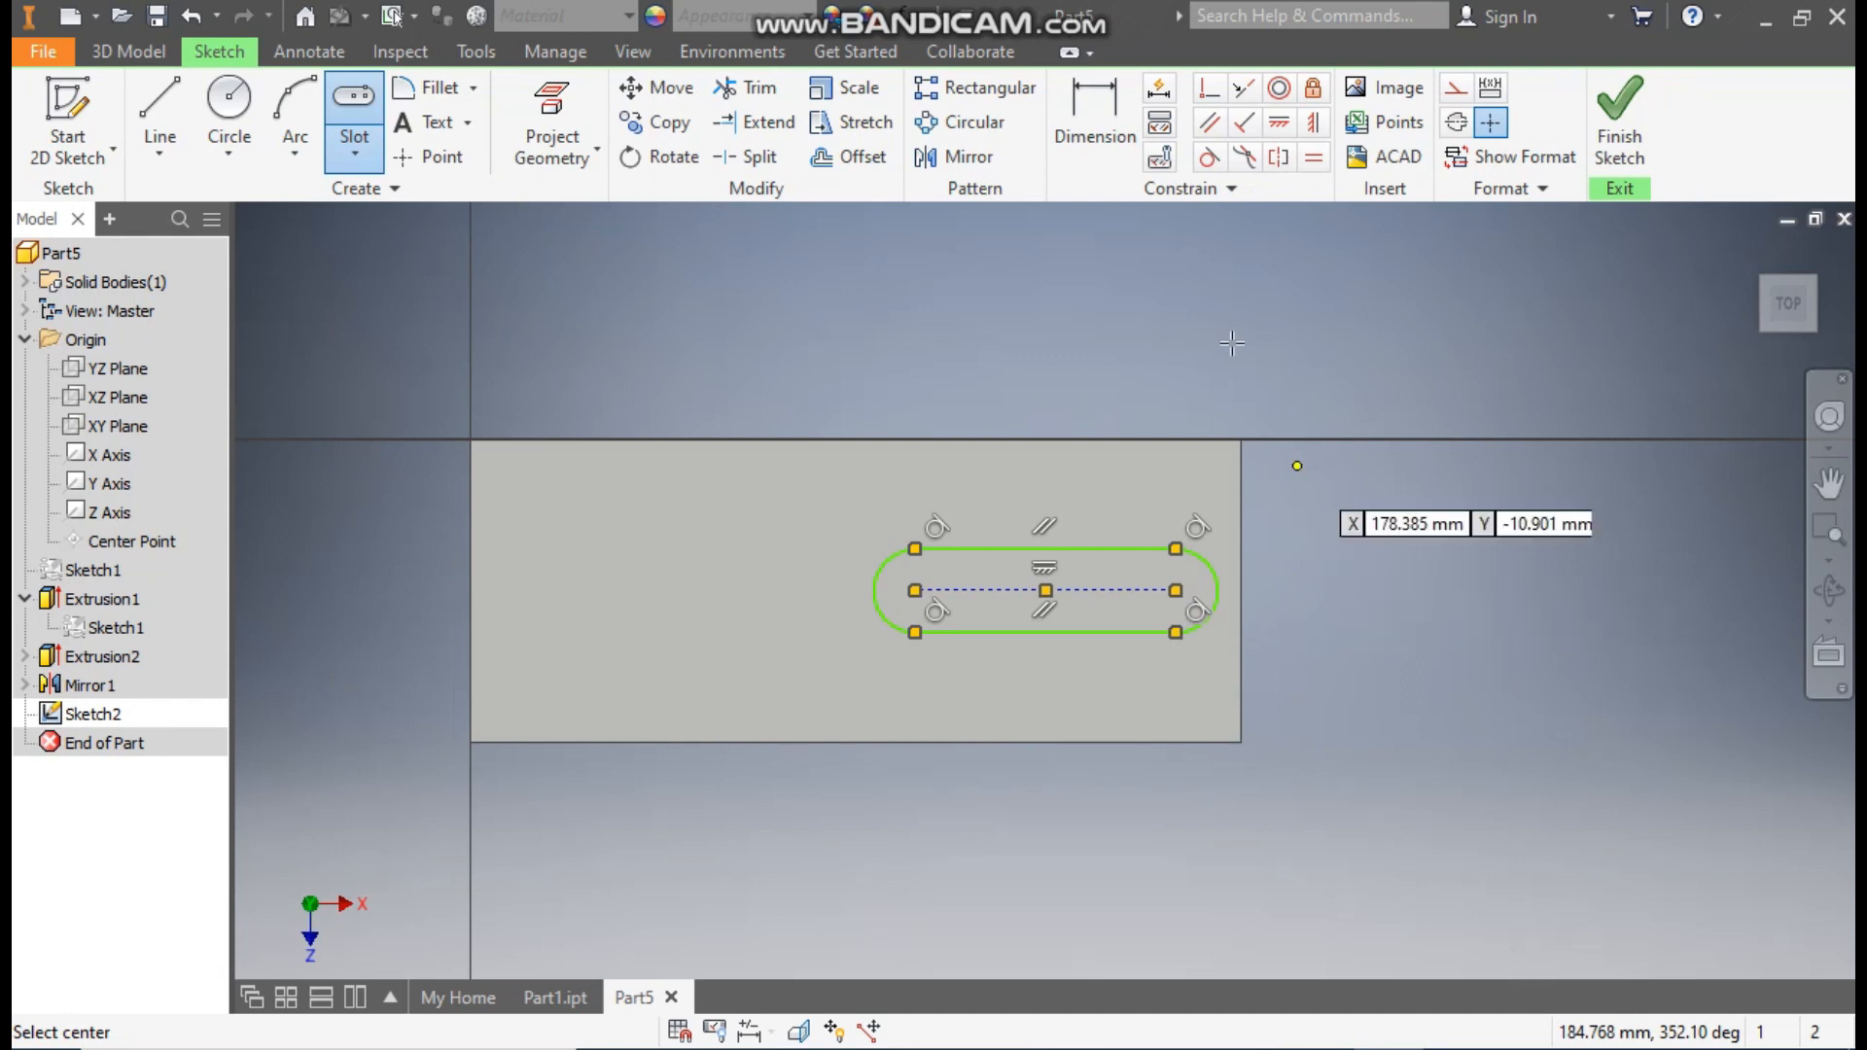
Dimension the slot with 36 mm between its arc centers and a 7.5 mm end radius.
{"action": "left_click", "coordinate": [1101, 115]}
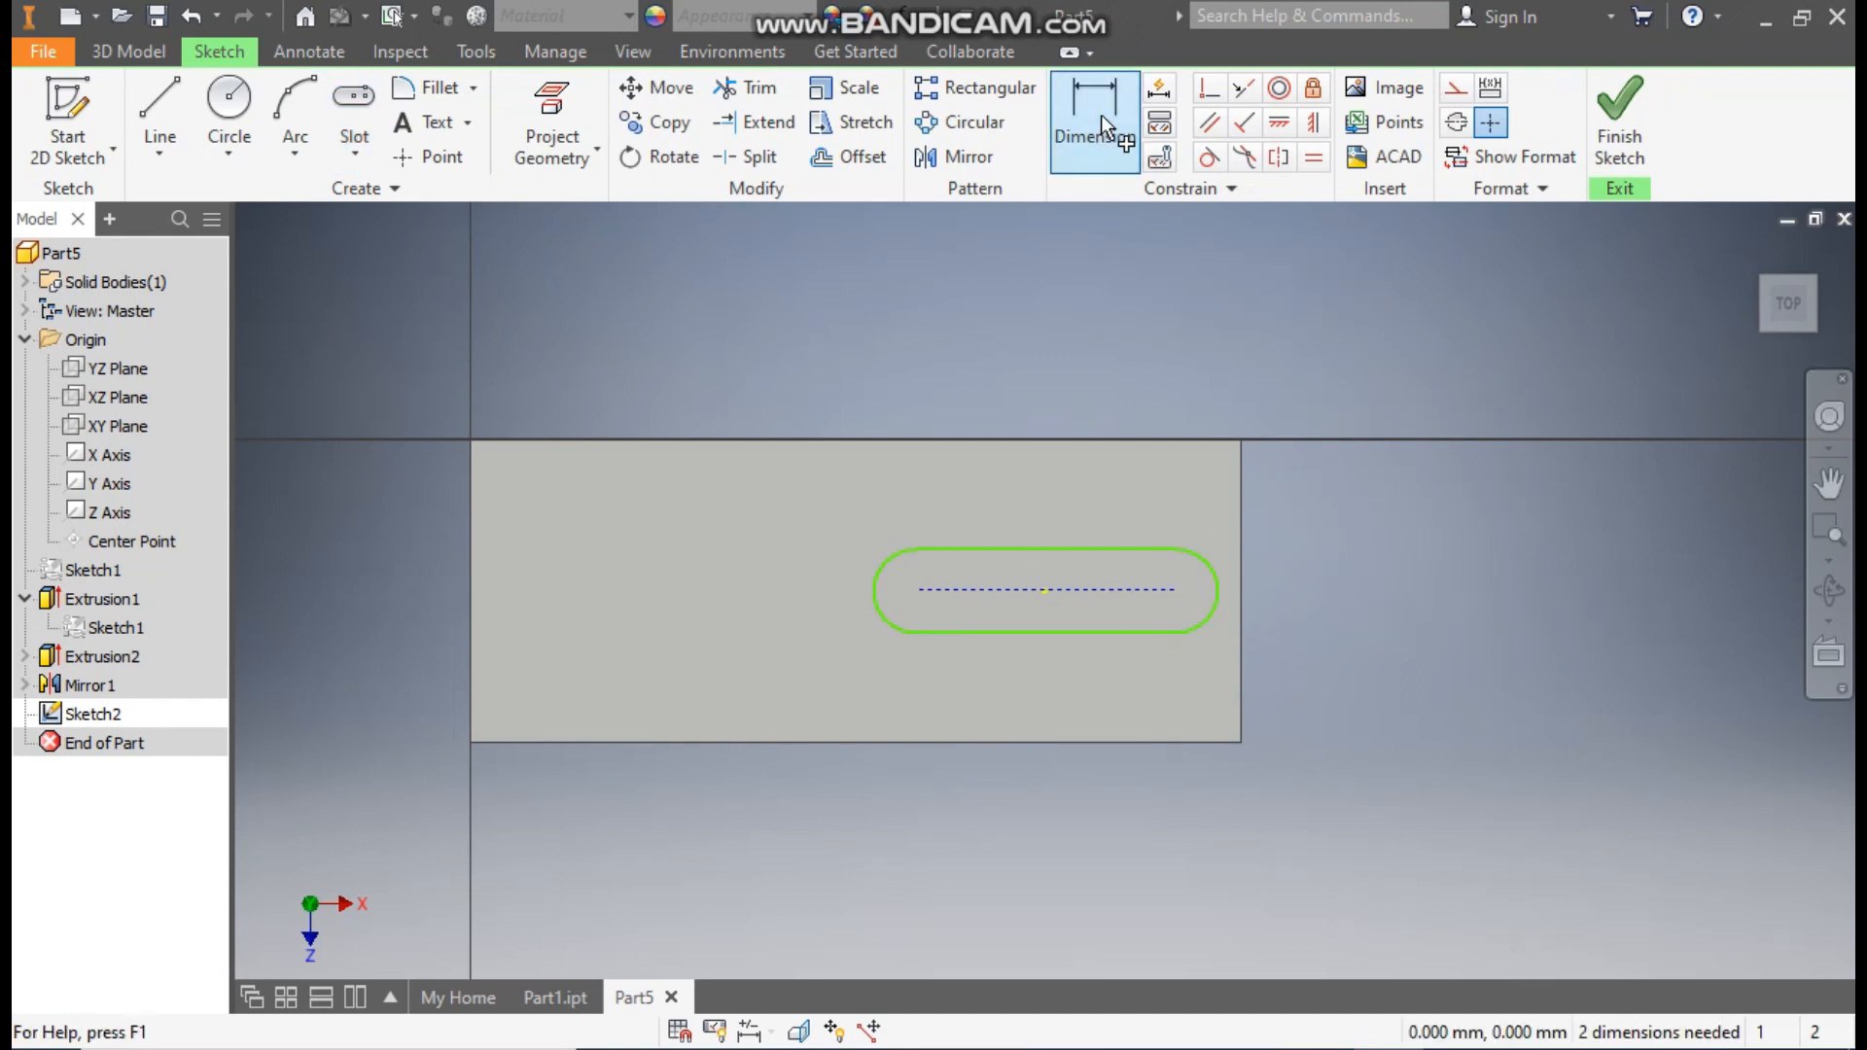
{"action": "left_click", "coordinate": [1066, 585]}
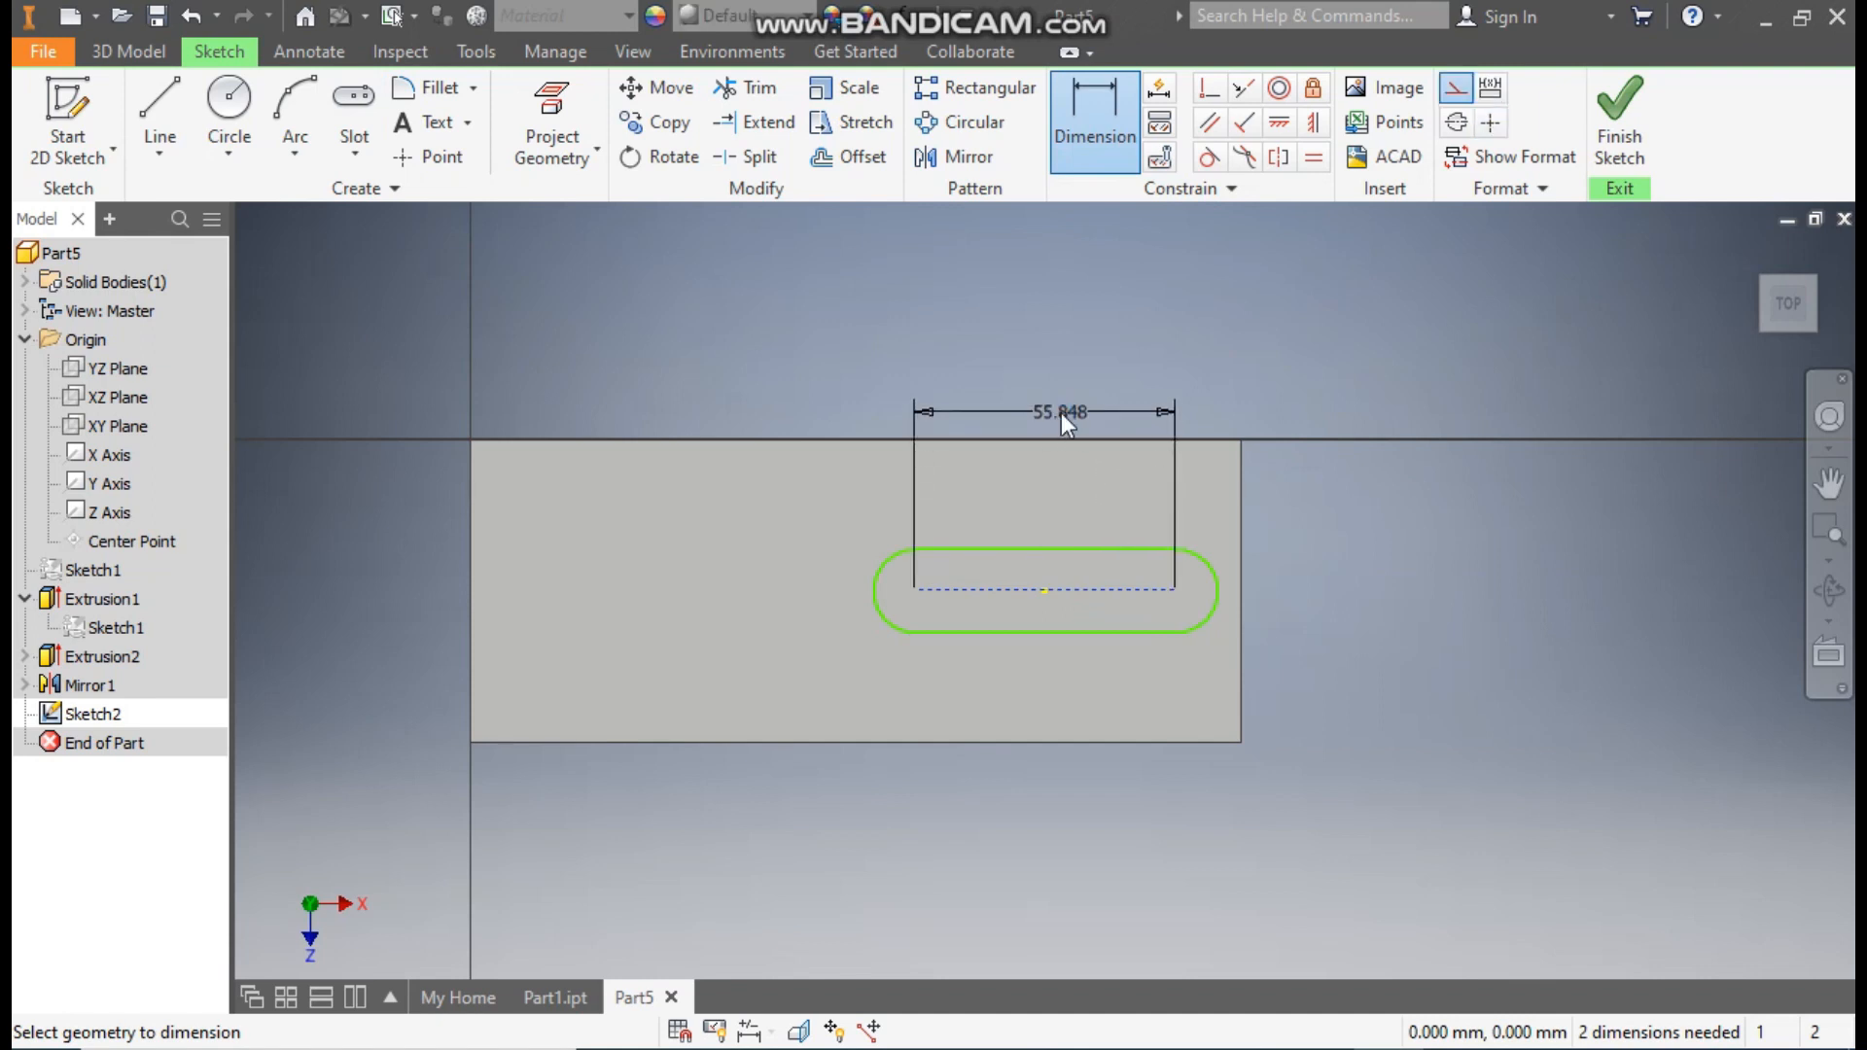
{"action": "left_click", "coordinate": [1066, 412]}
{"action": "type", "text": "36"}
{"action": "key", "text": "Return"}
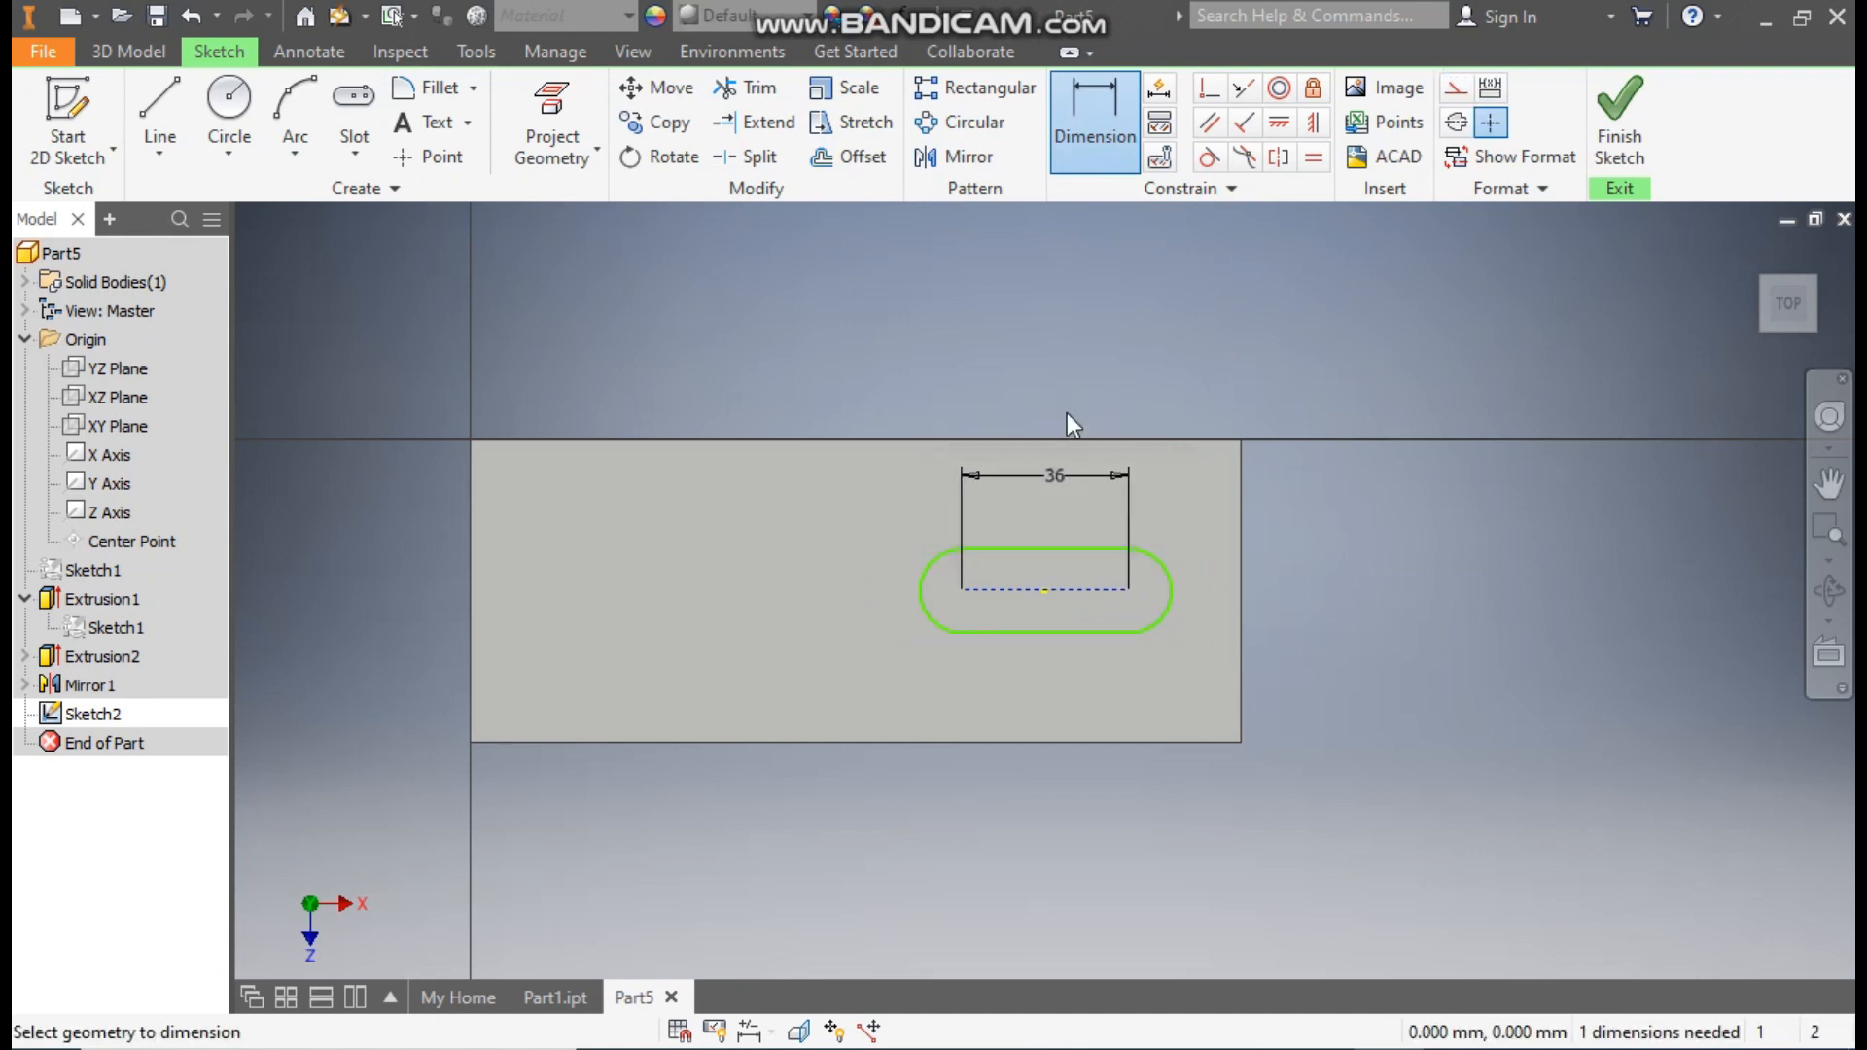
{"action": "left_click", "coordinate": [1168, 581]}
{"action": "left_click", "coordinate": [1319, 533]}
{"action": "type", "text": "7.5"}
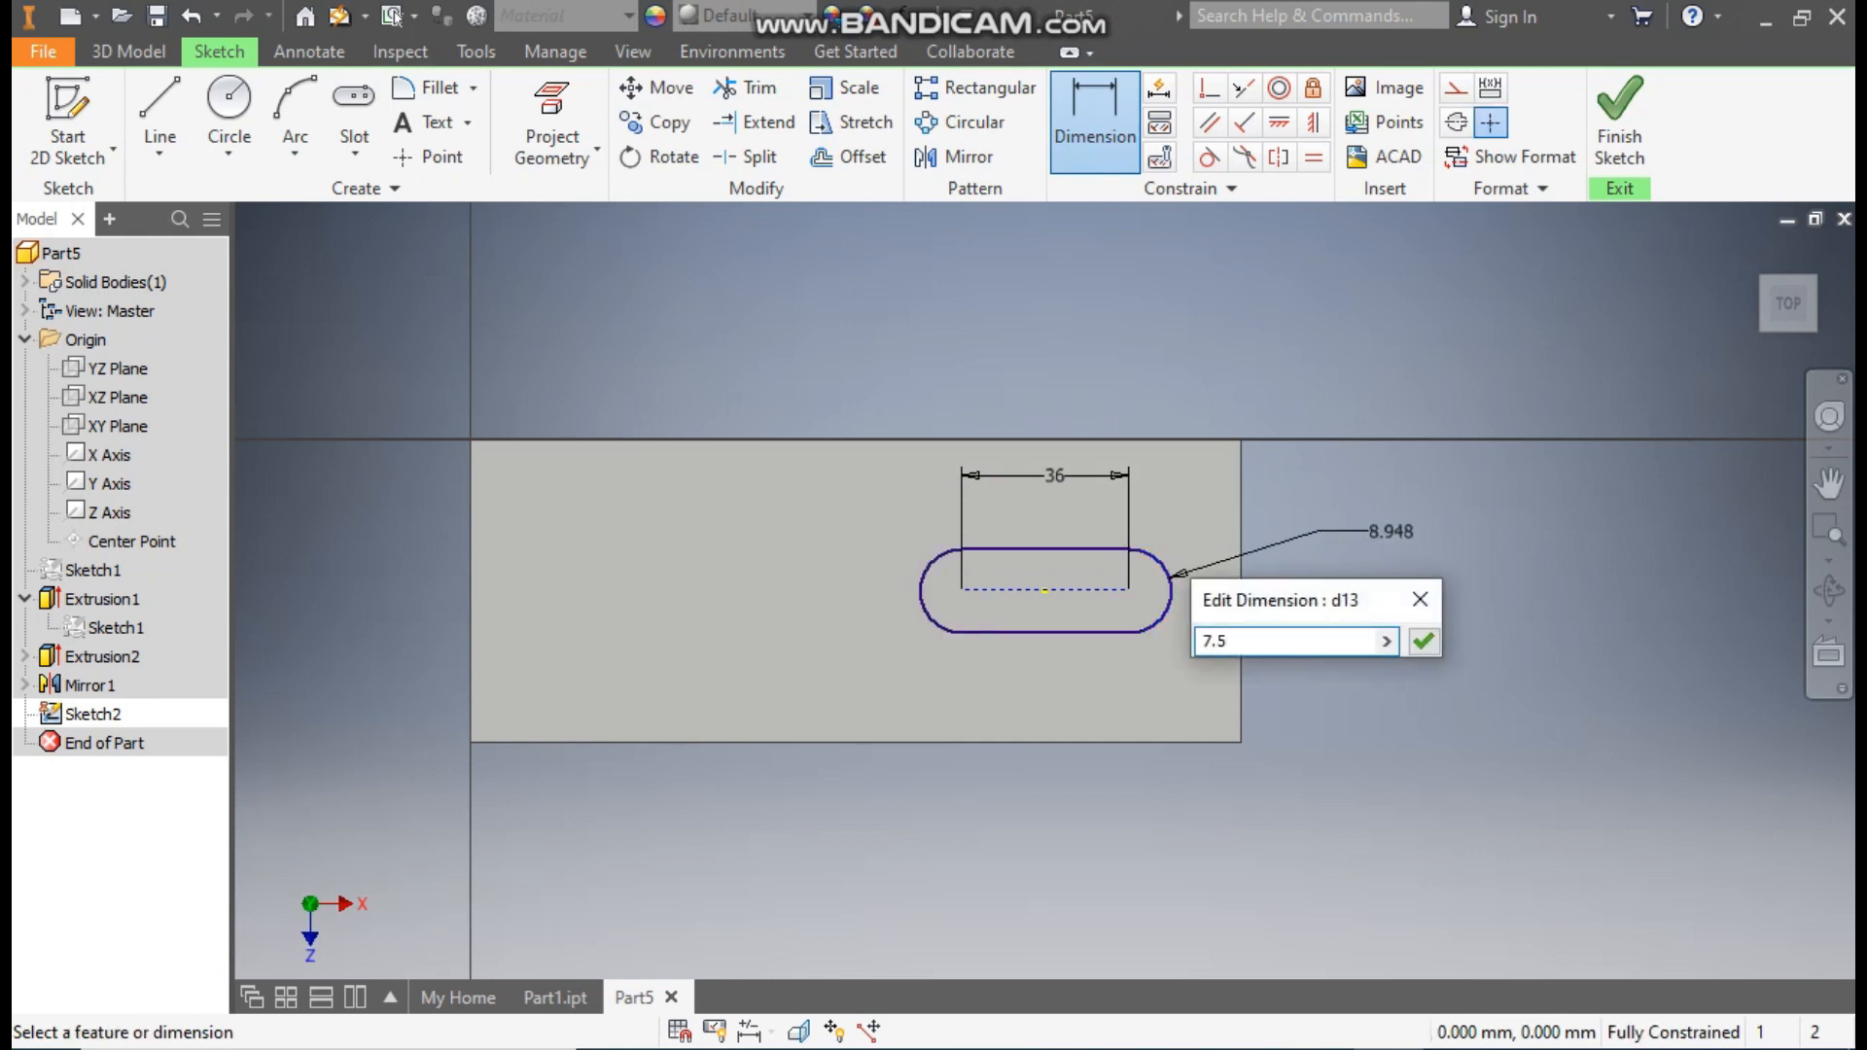
{"action": "key", "text": "Return"}
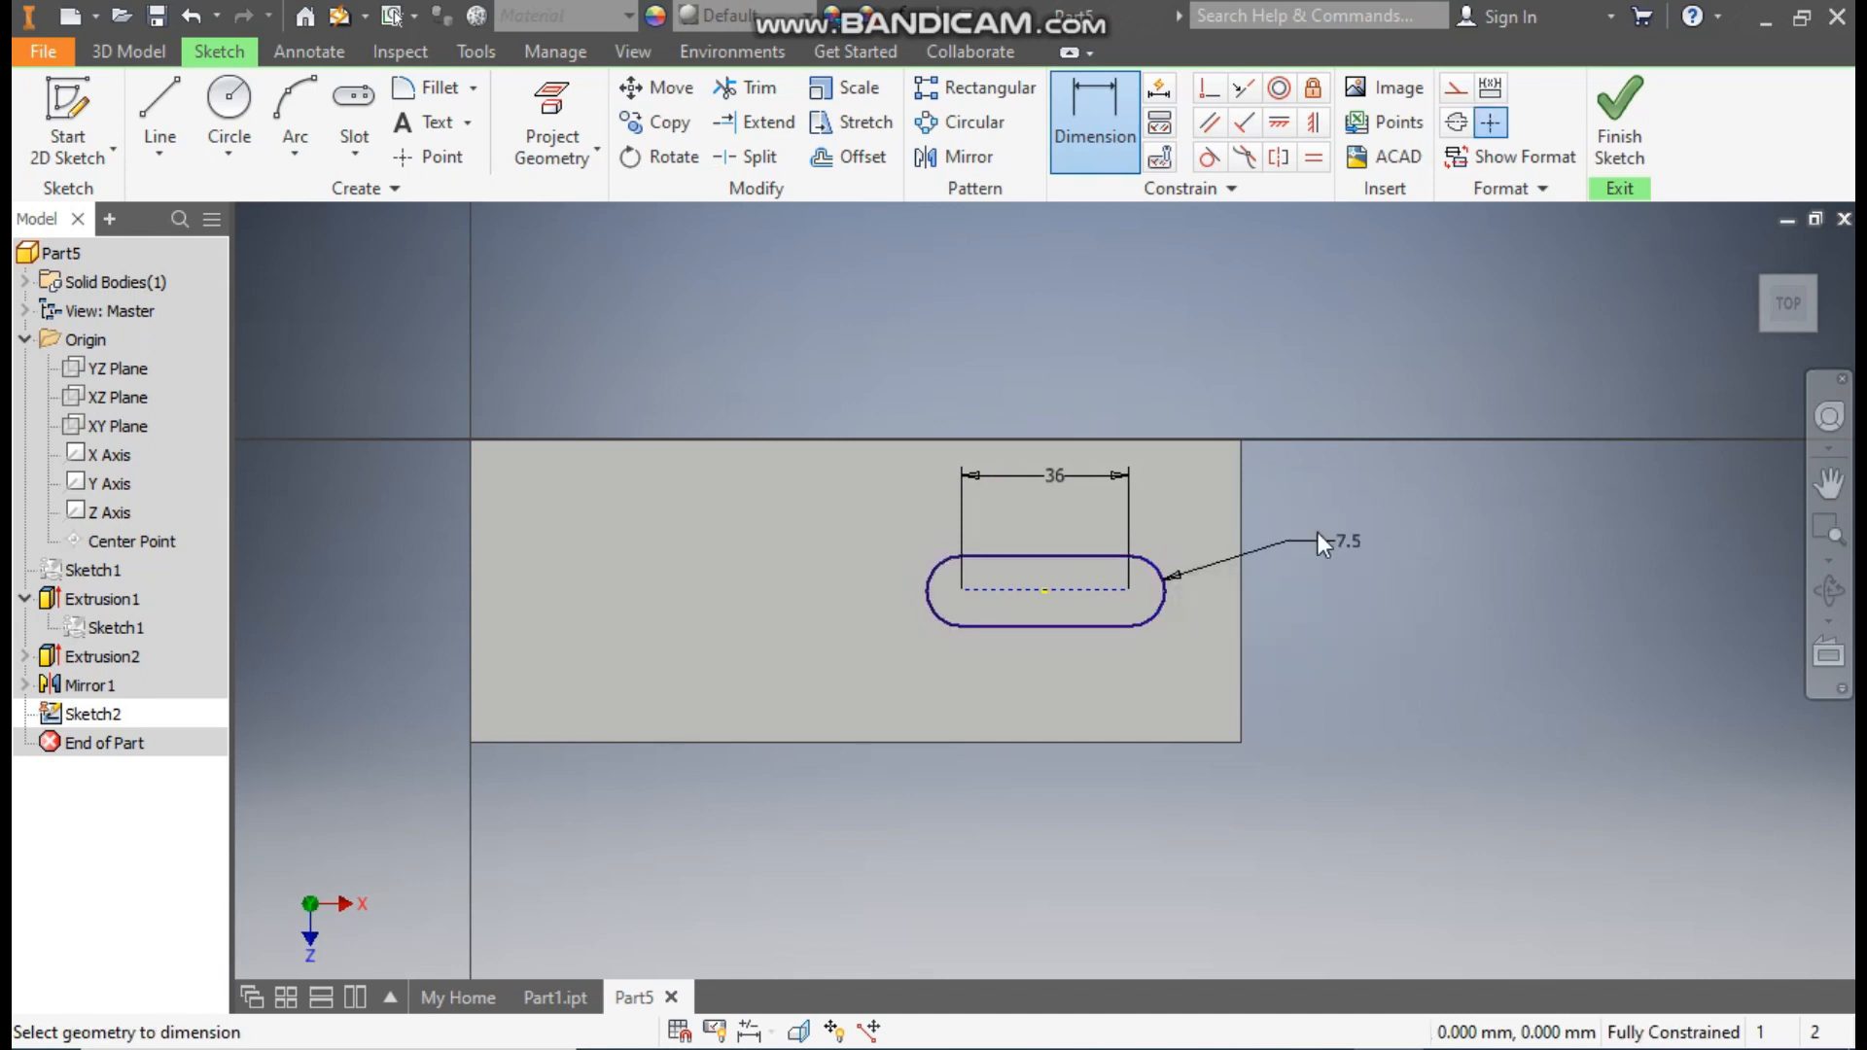
Offset the slot outline outward by 5 mm and finish the sketch.
{"action": "left_click", "coordinate": [864, 160]}
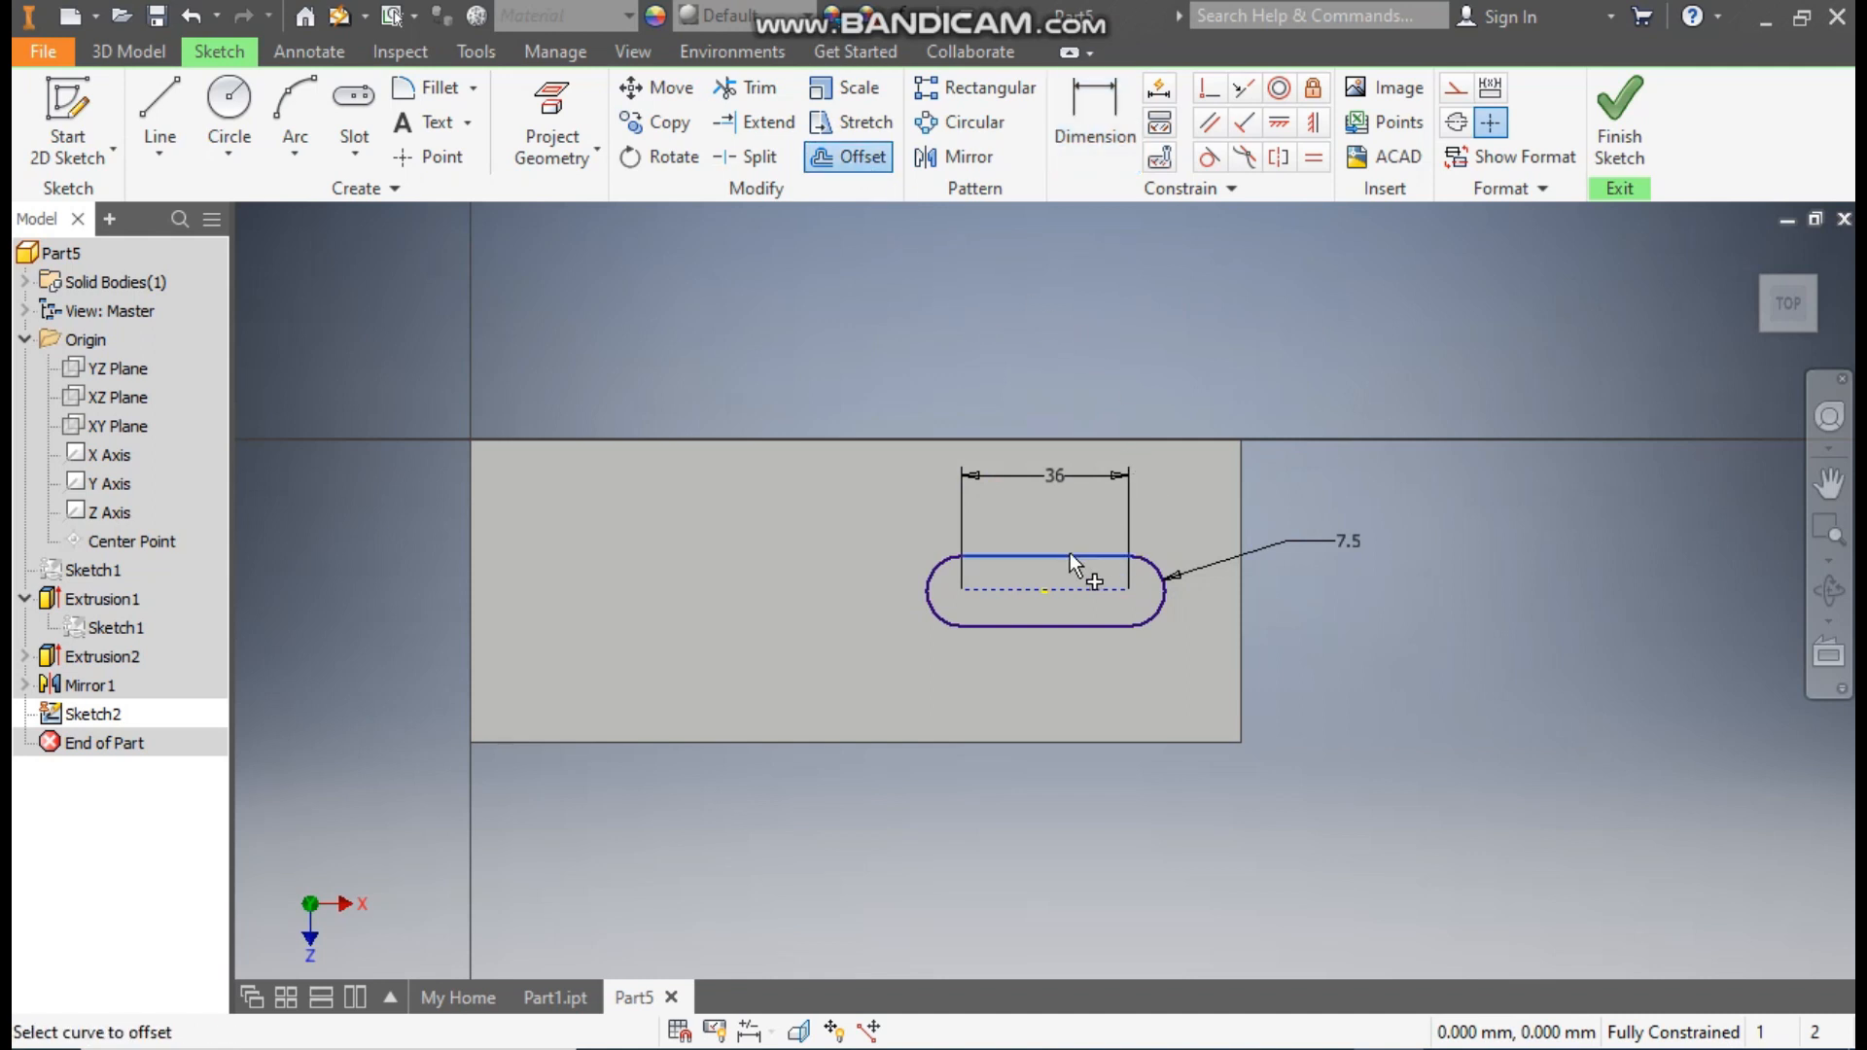
{"action": "left_click", "coordinate": [1142, 566]}
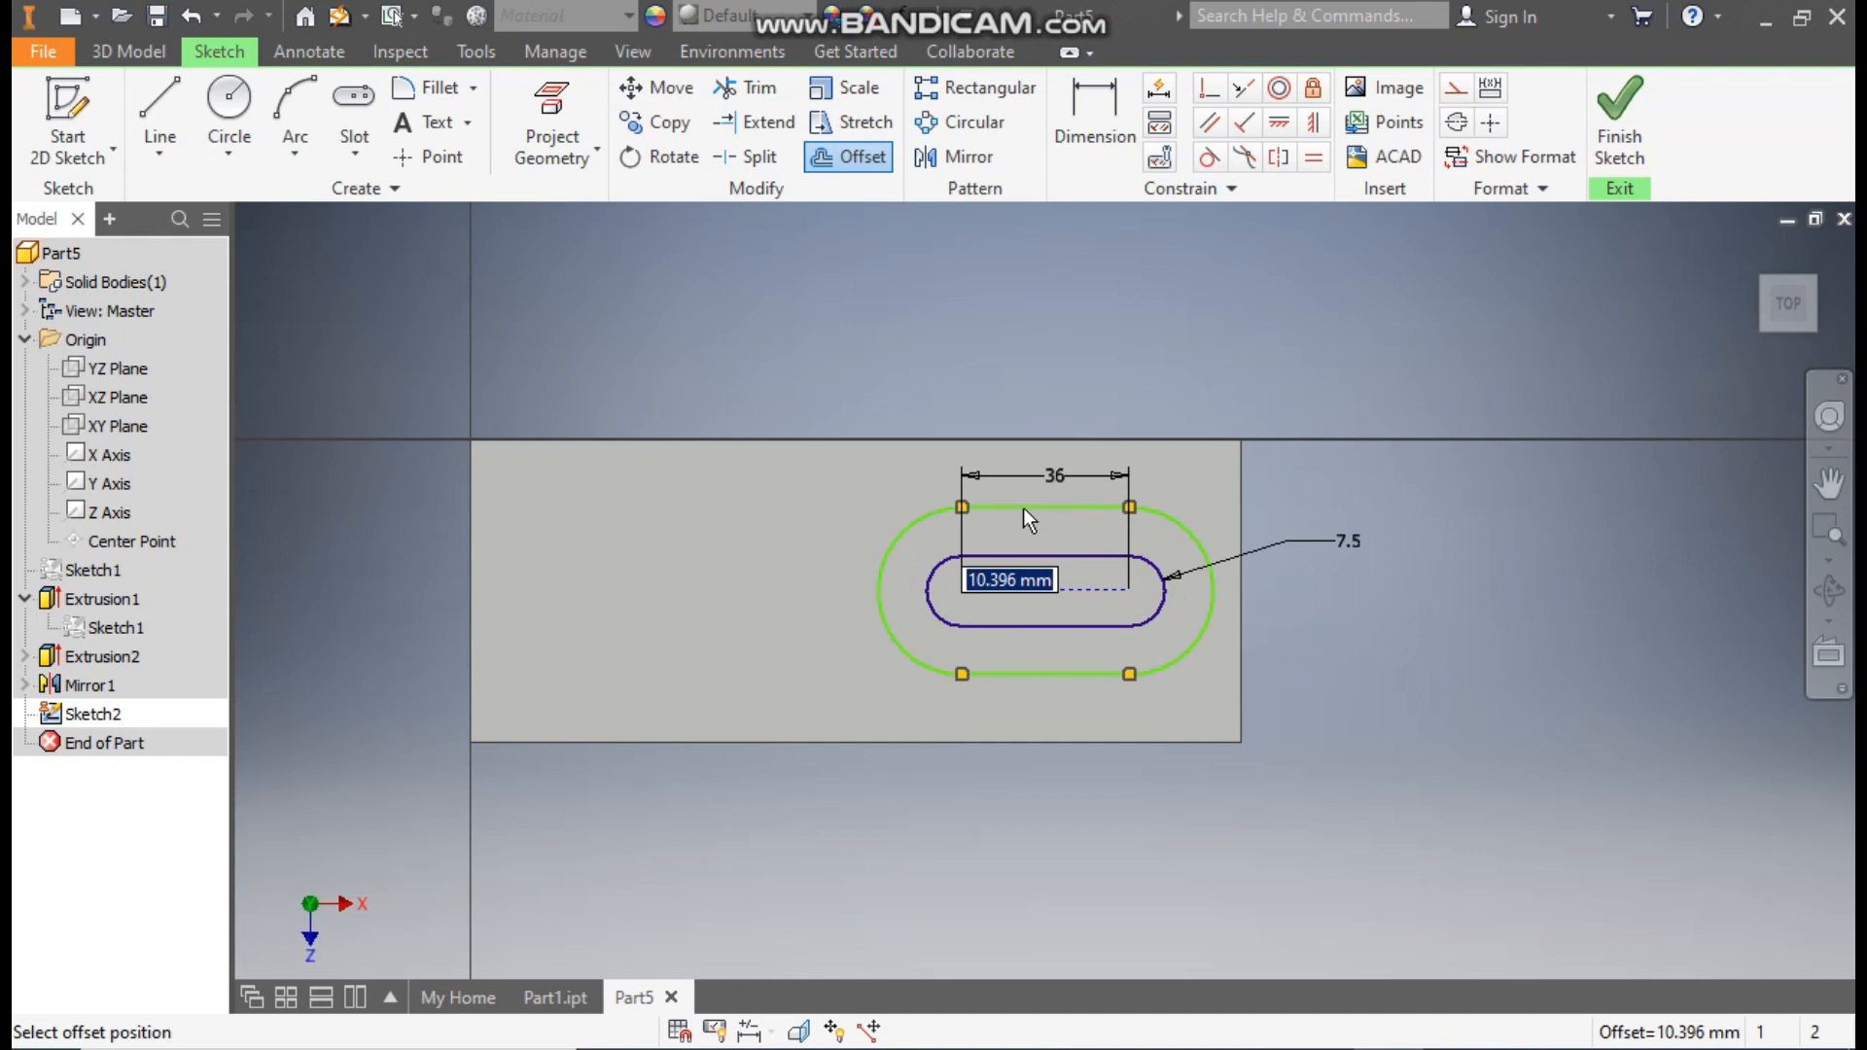
{"action": "type", "text": "5"}
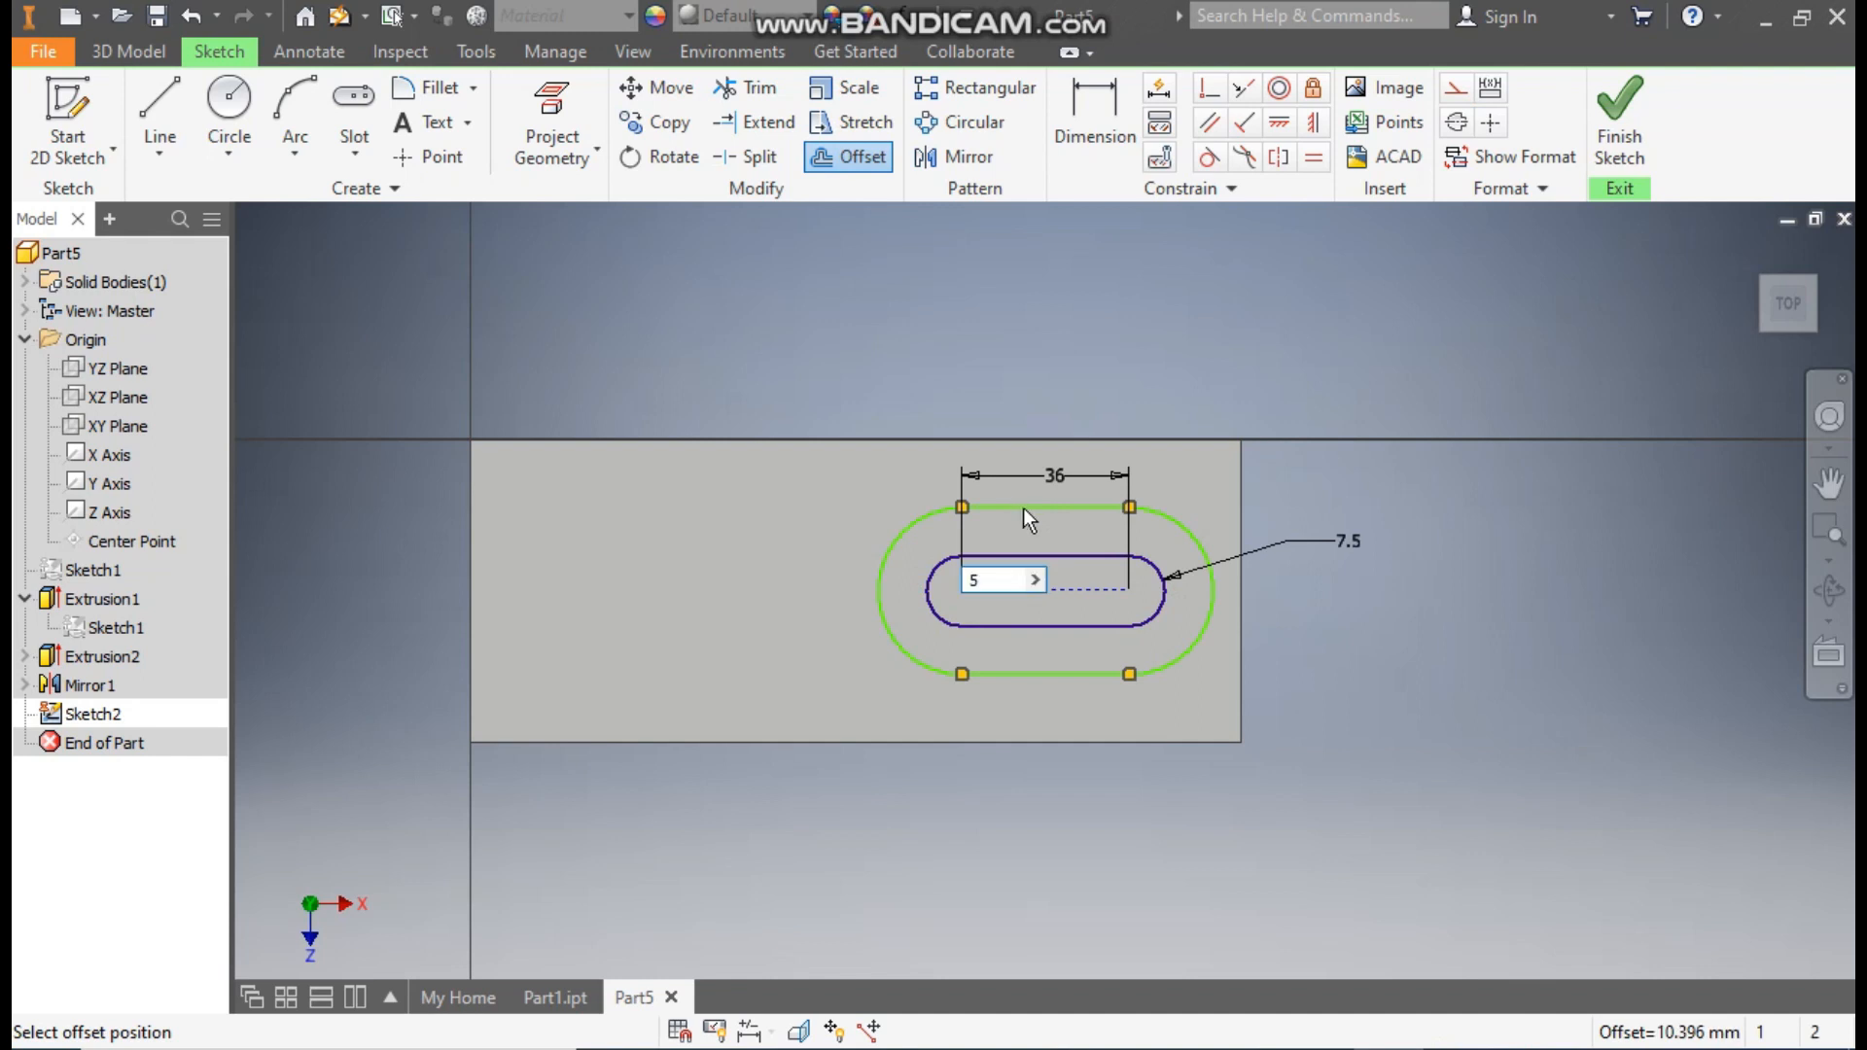
{"action": "key", "text": "Return"}
{"action": "key", "text": "Escape"}
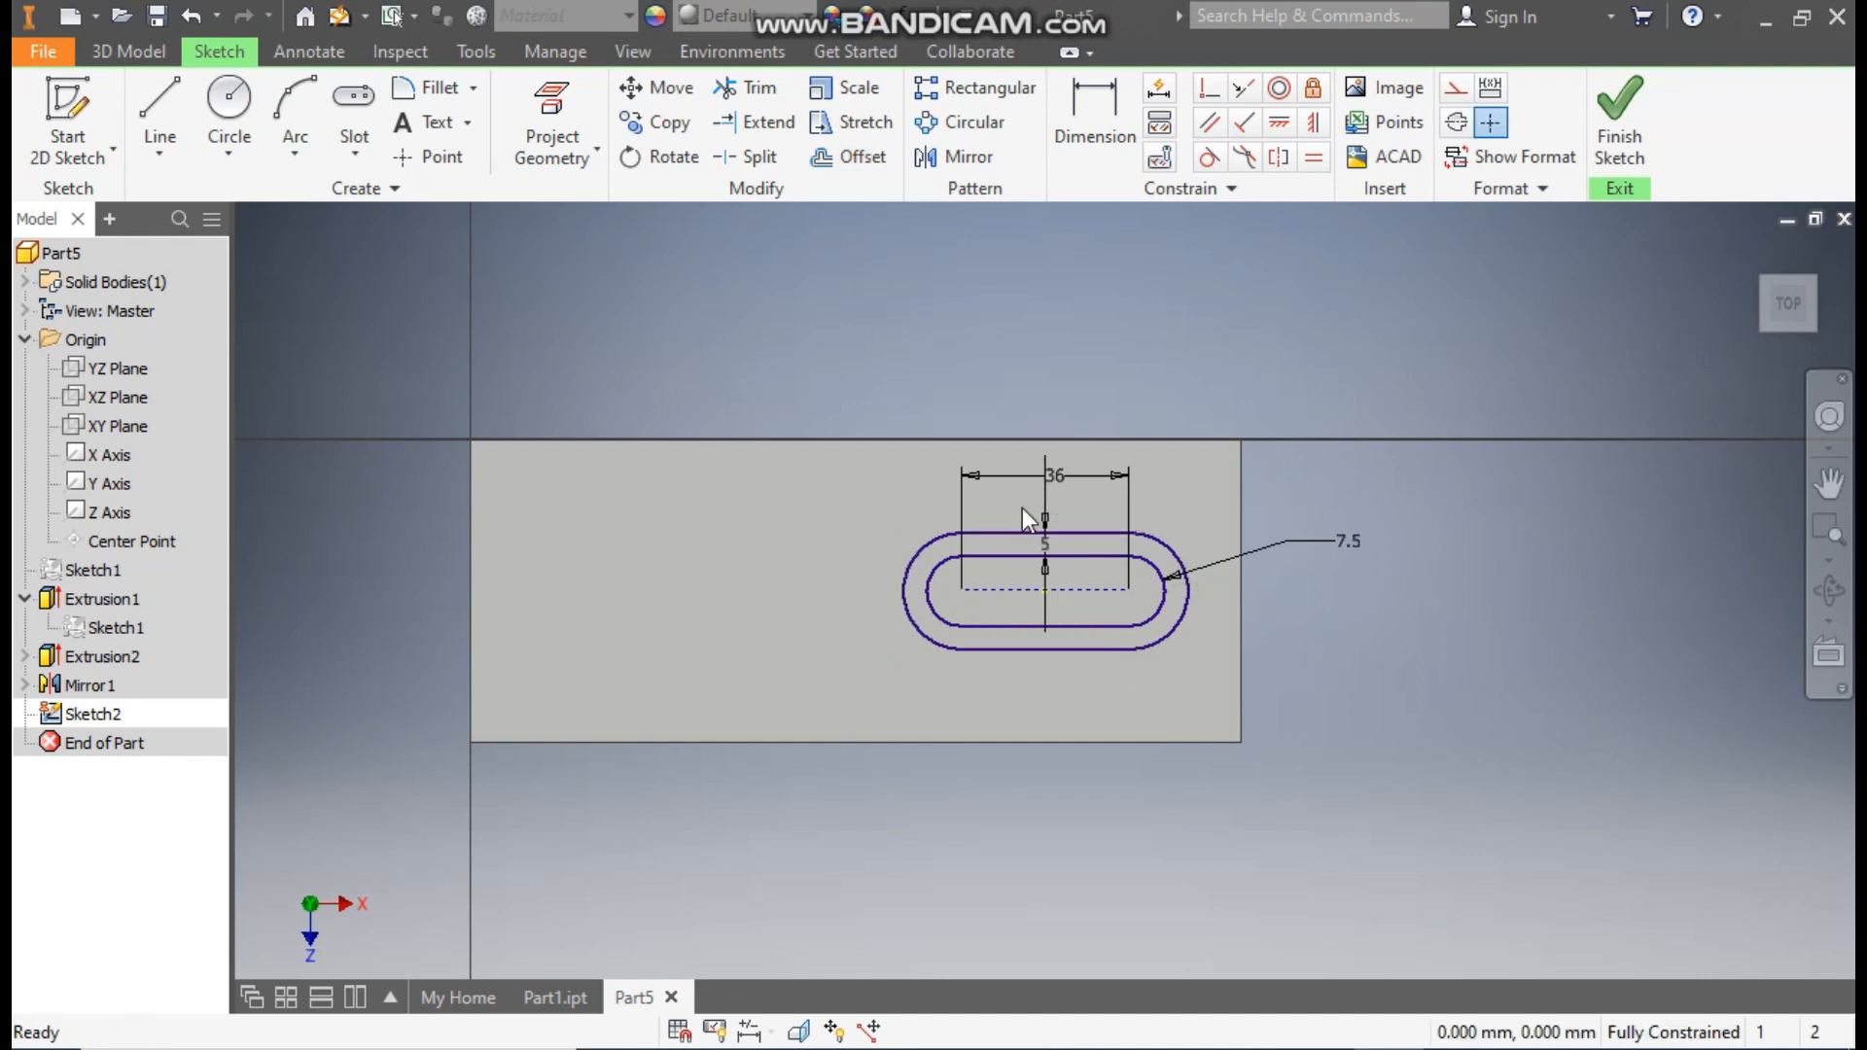
{"action": "scroll", "coordinate": [1094, 544], "scroll_direction": "up", "scroll_amount": 3}
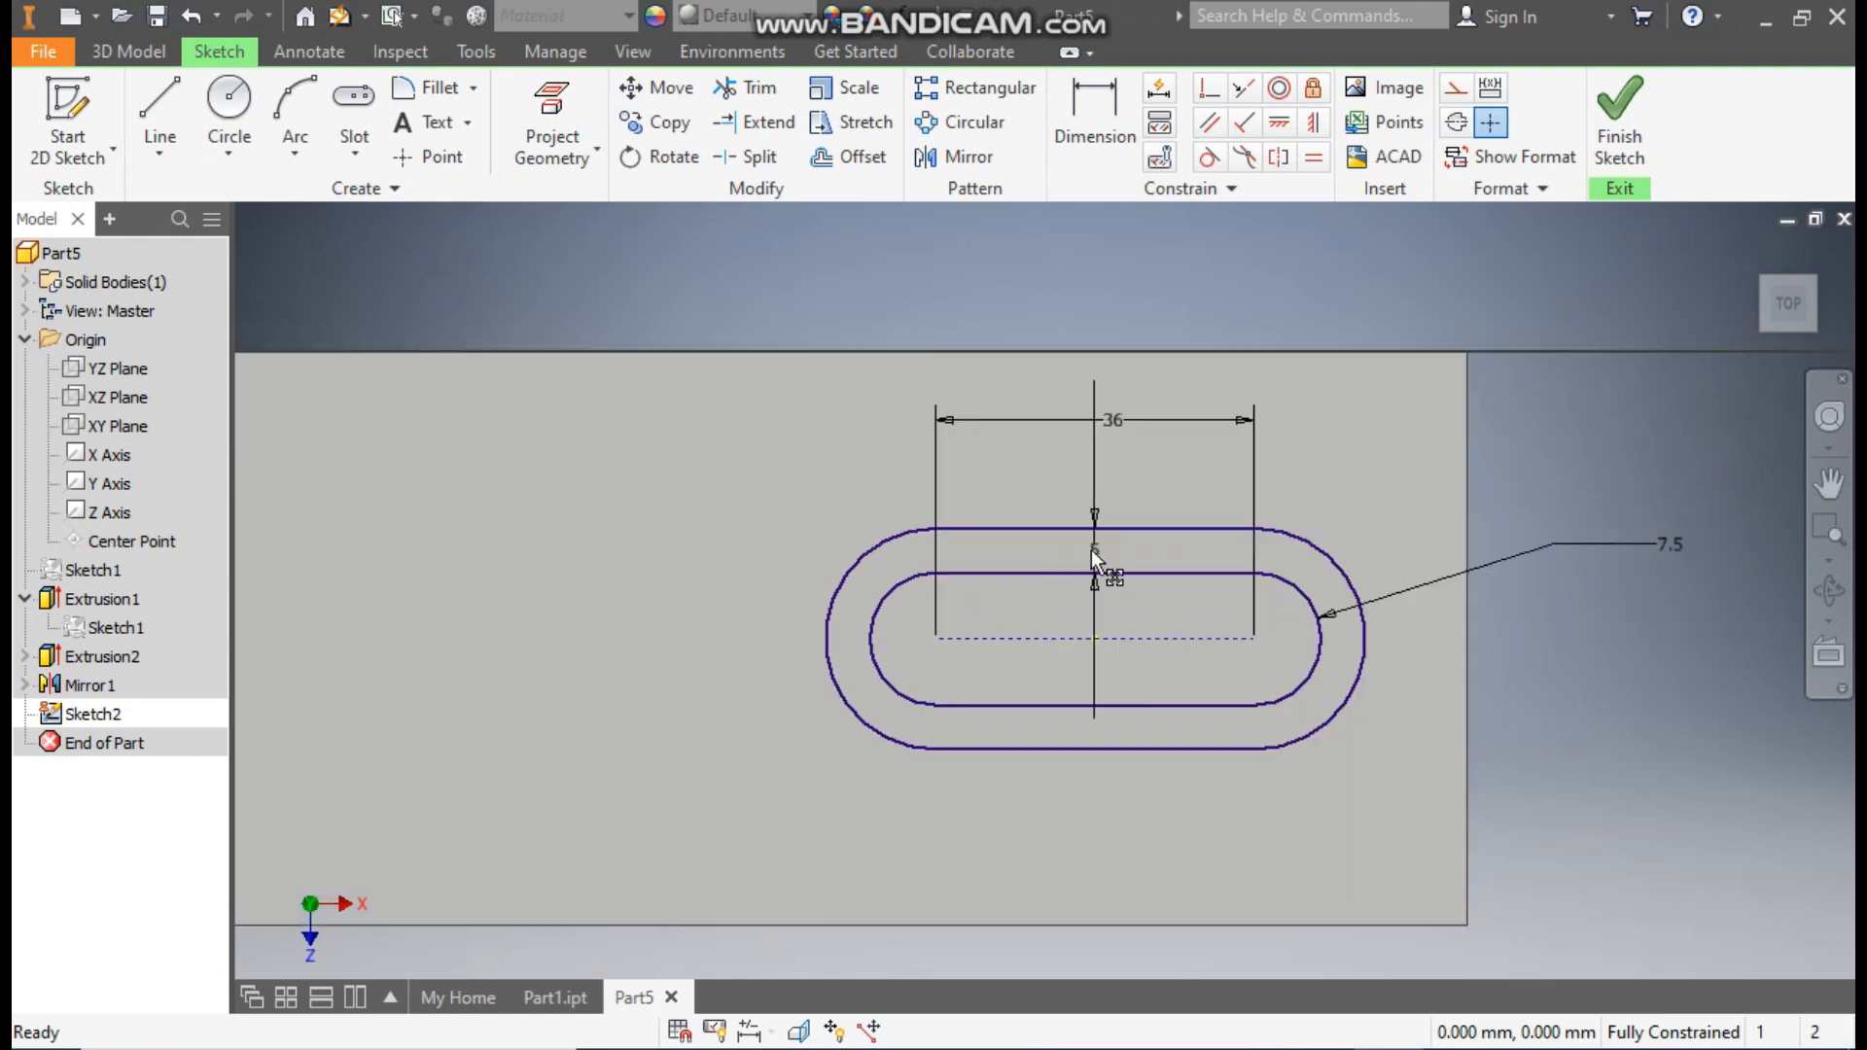
{"action": "left_click", "coordinate": [1622, 119]}
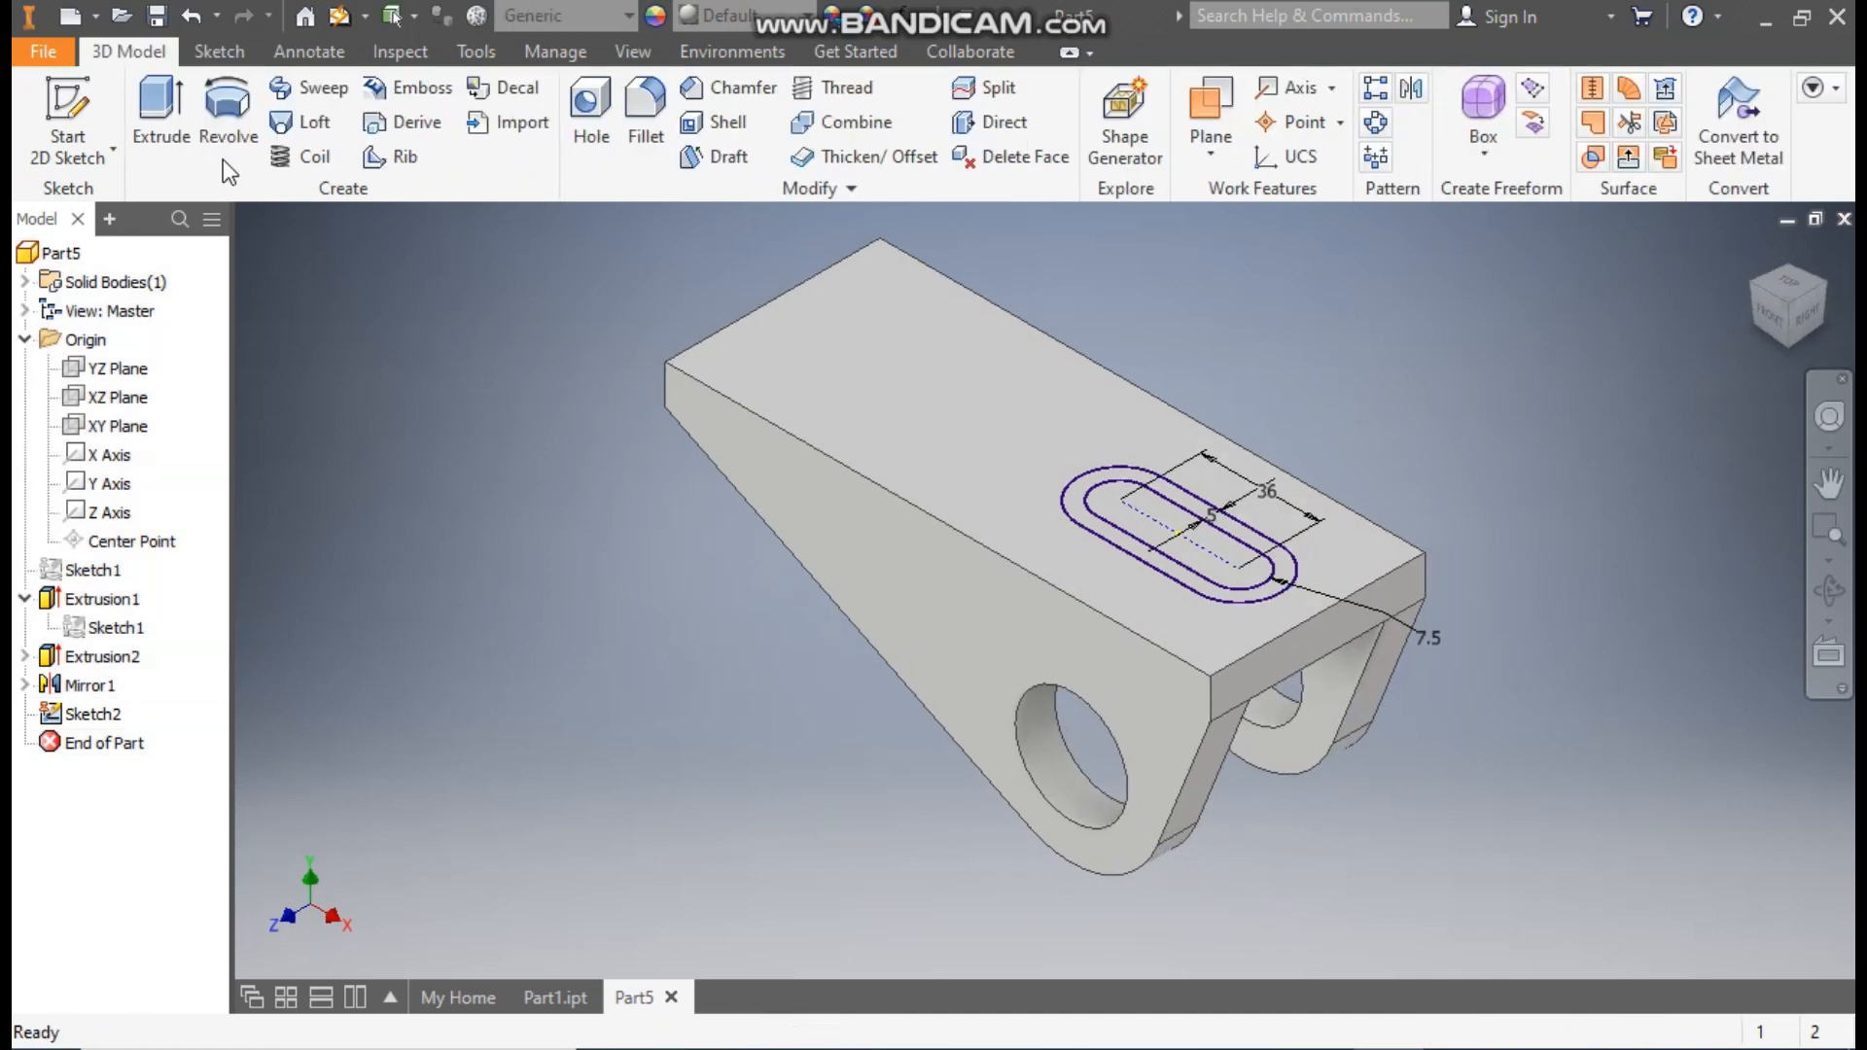
Extrude the ring between the two slot outlines 8 mm upward from the base plate's top face.
{"action": "left_click", "coordinate": [152, 103]}
{"action": "scroll", "coordinate": [1089, 521], "scroll_direction": "up", "scroll_amount": 3}
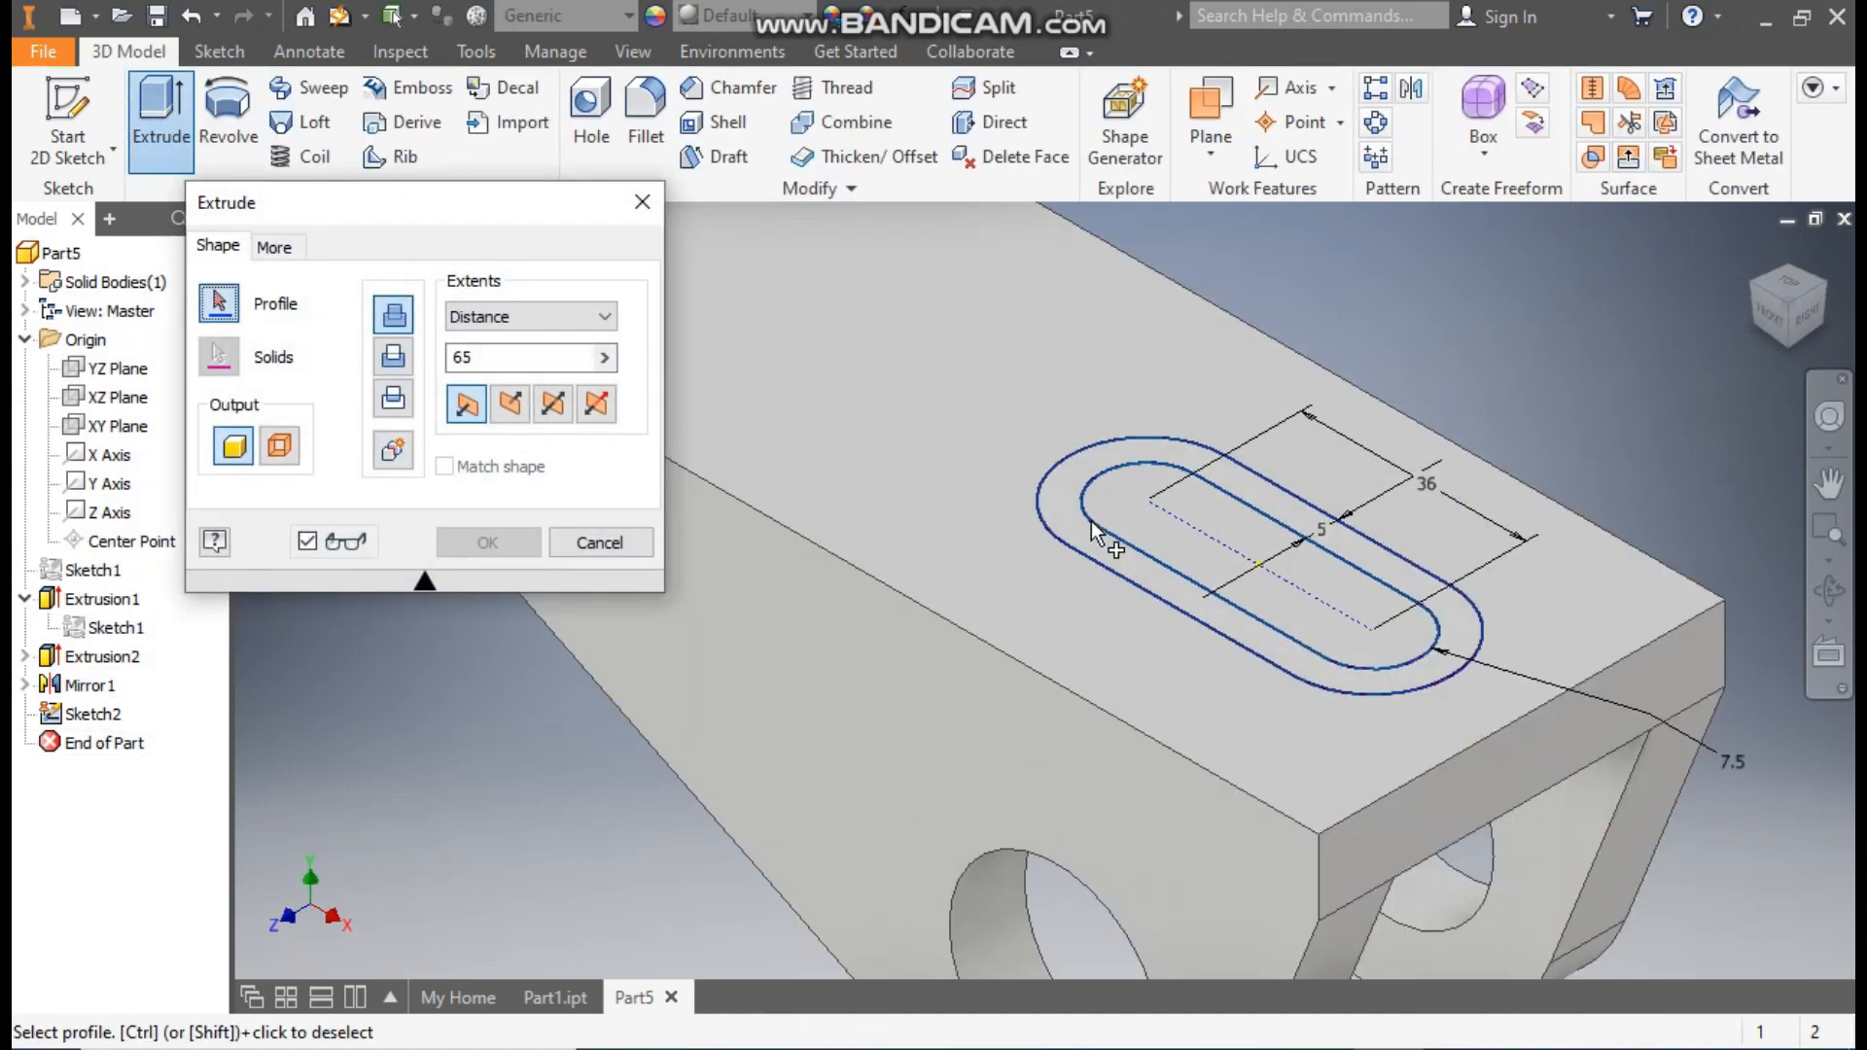
{"action": "left_click", "coordinate": [1087, 529]}
{"action": "scroll", "coordinate": [940, 599], "scroll_direction": "down", "scroll_amount": 3}
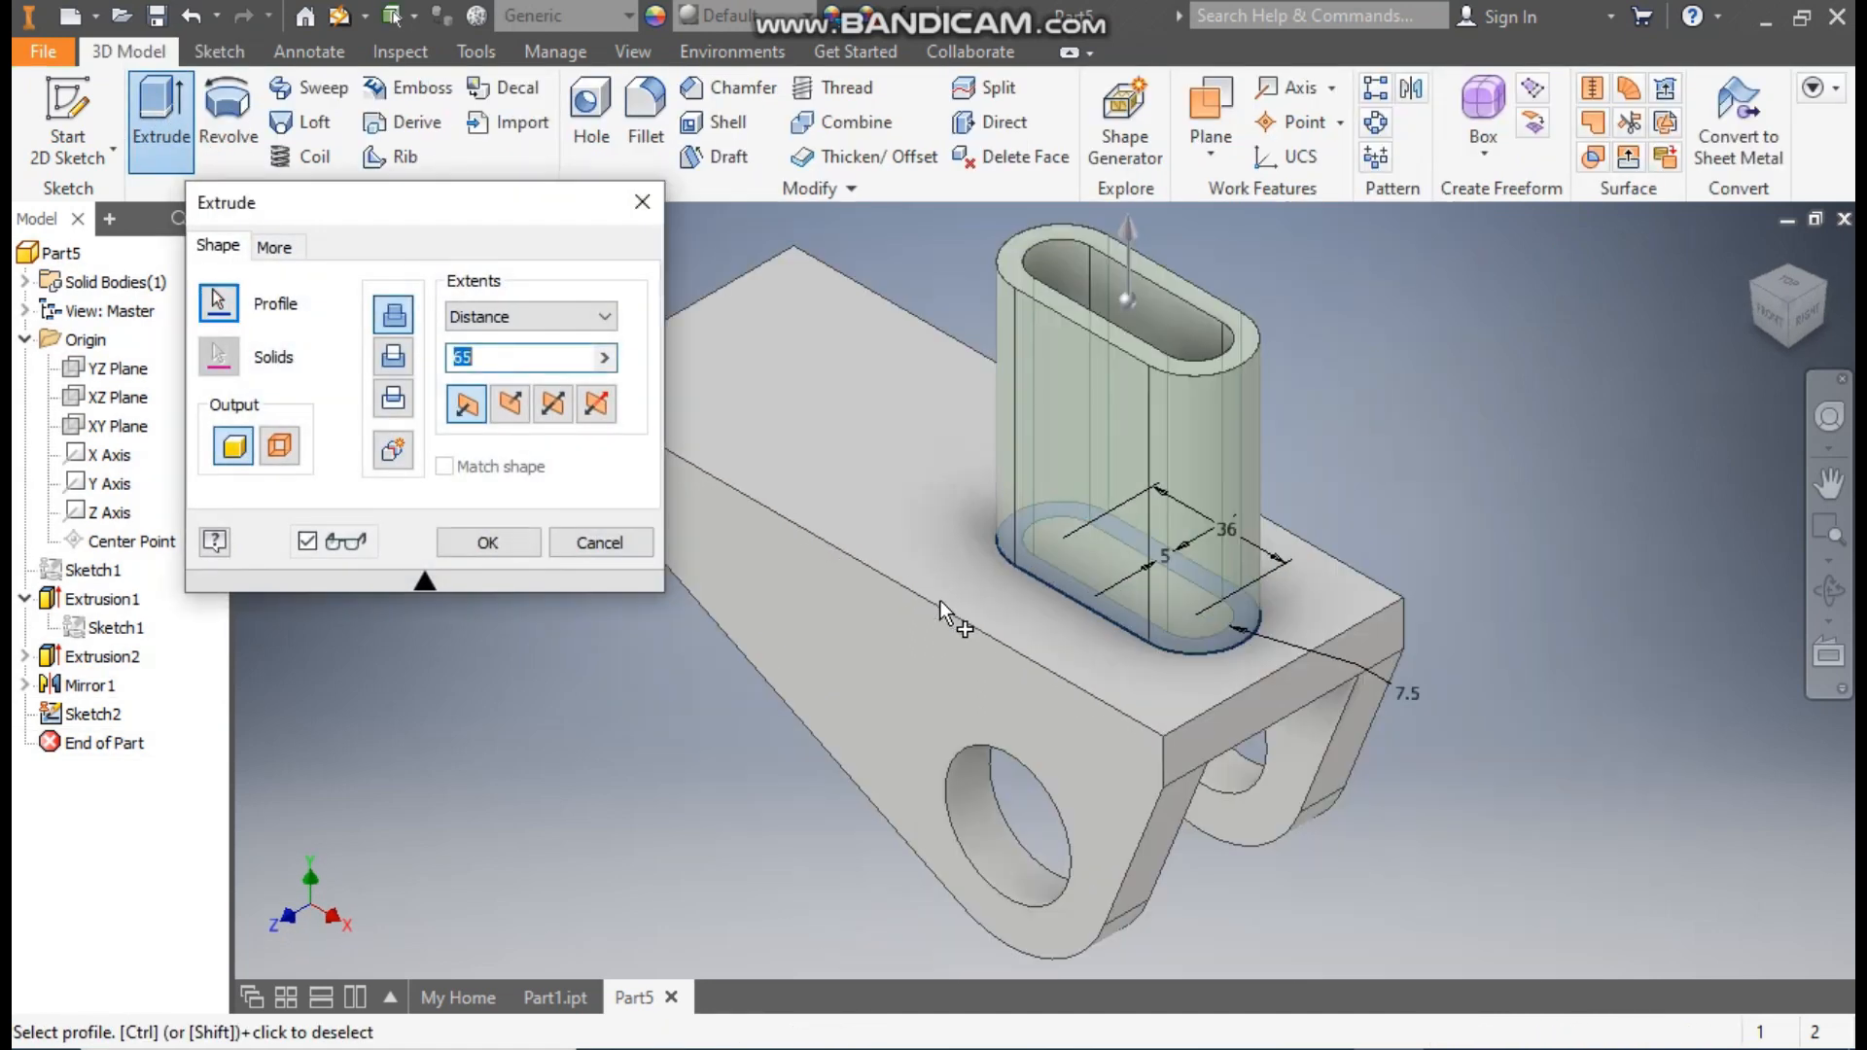
{"action": "type", "text": "8"}
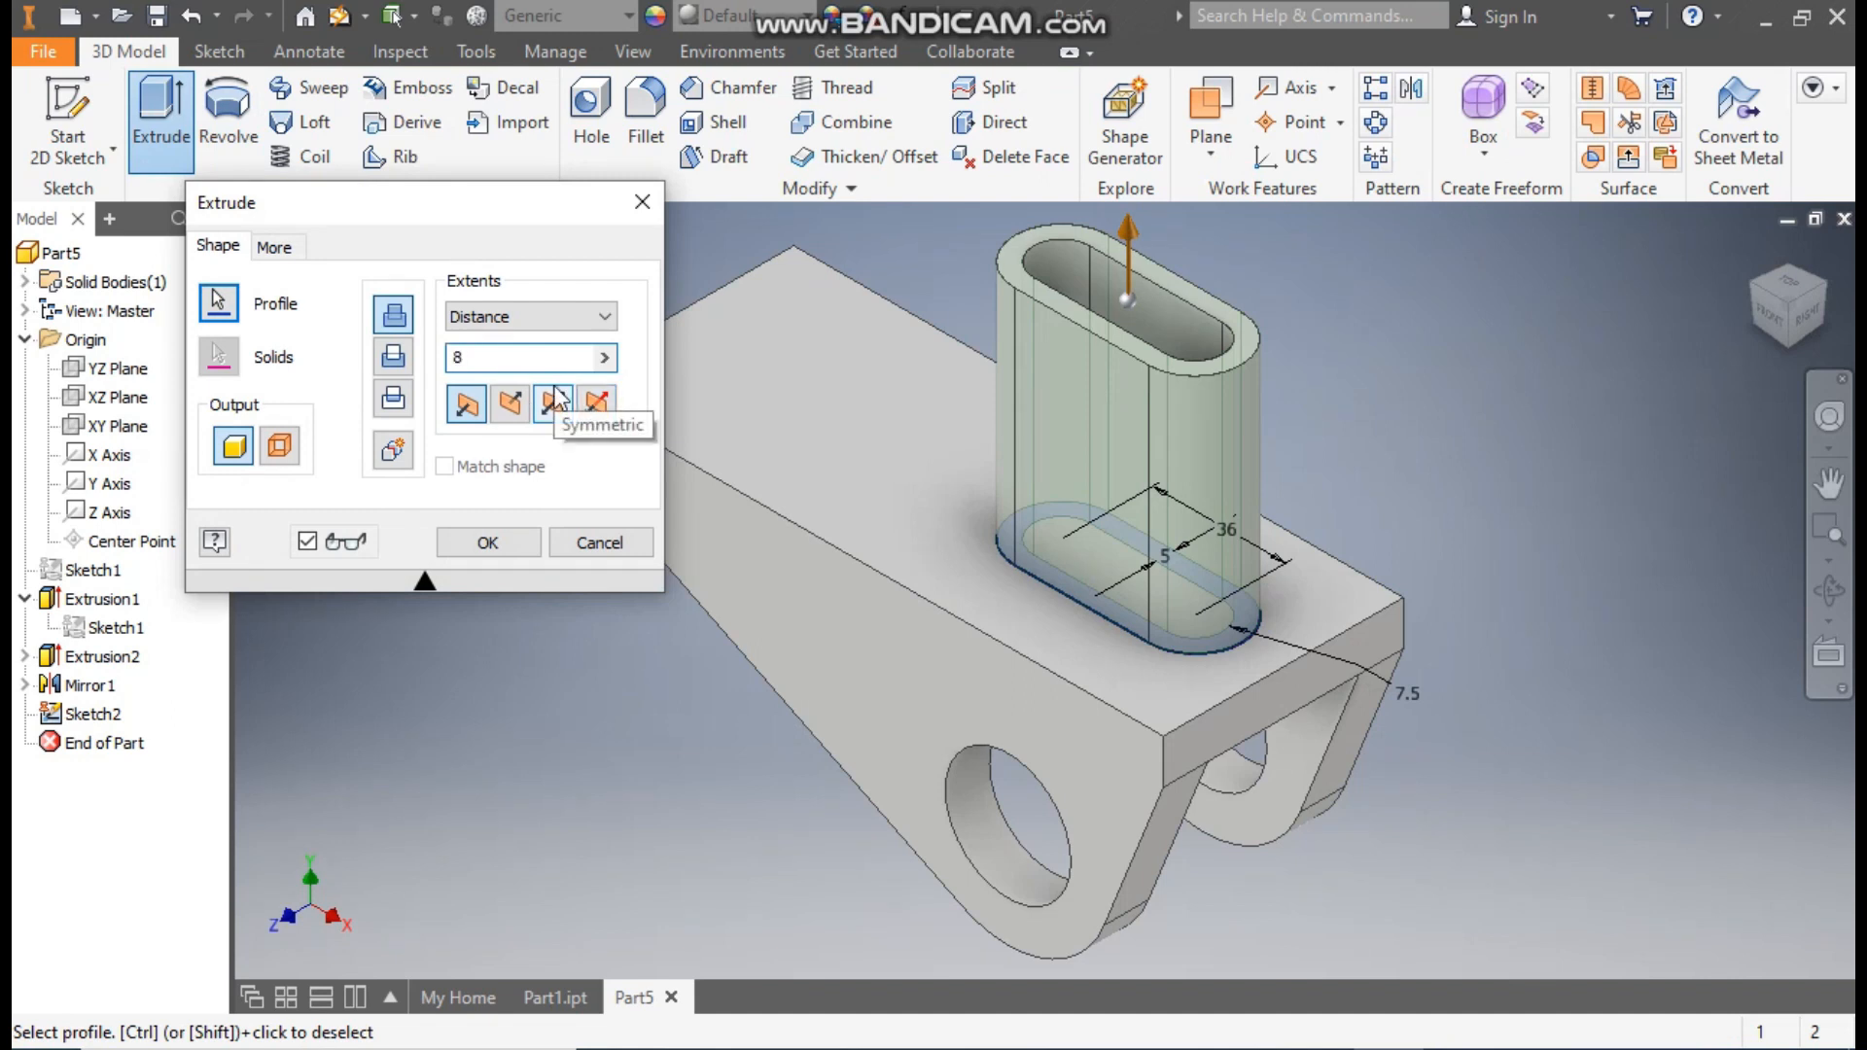
{"action": "left_click", "coordinate": [503, 550]}
{"action": "scroll", "coordinate": [1122, 576], "scroll_direction": "up", "scroll_amount": 2}
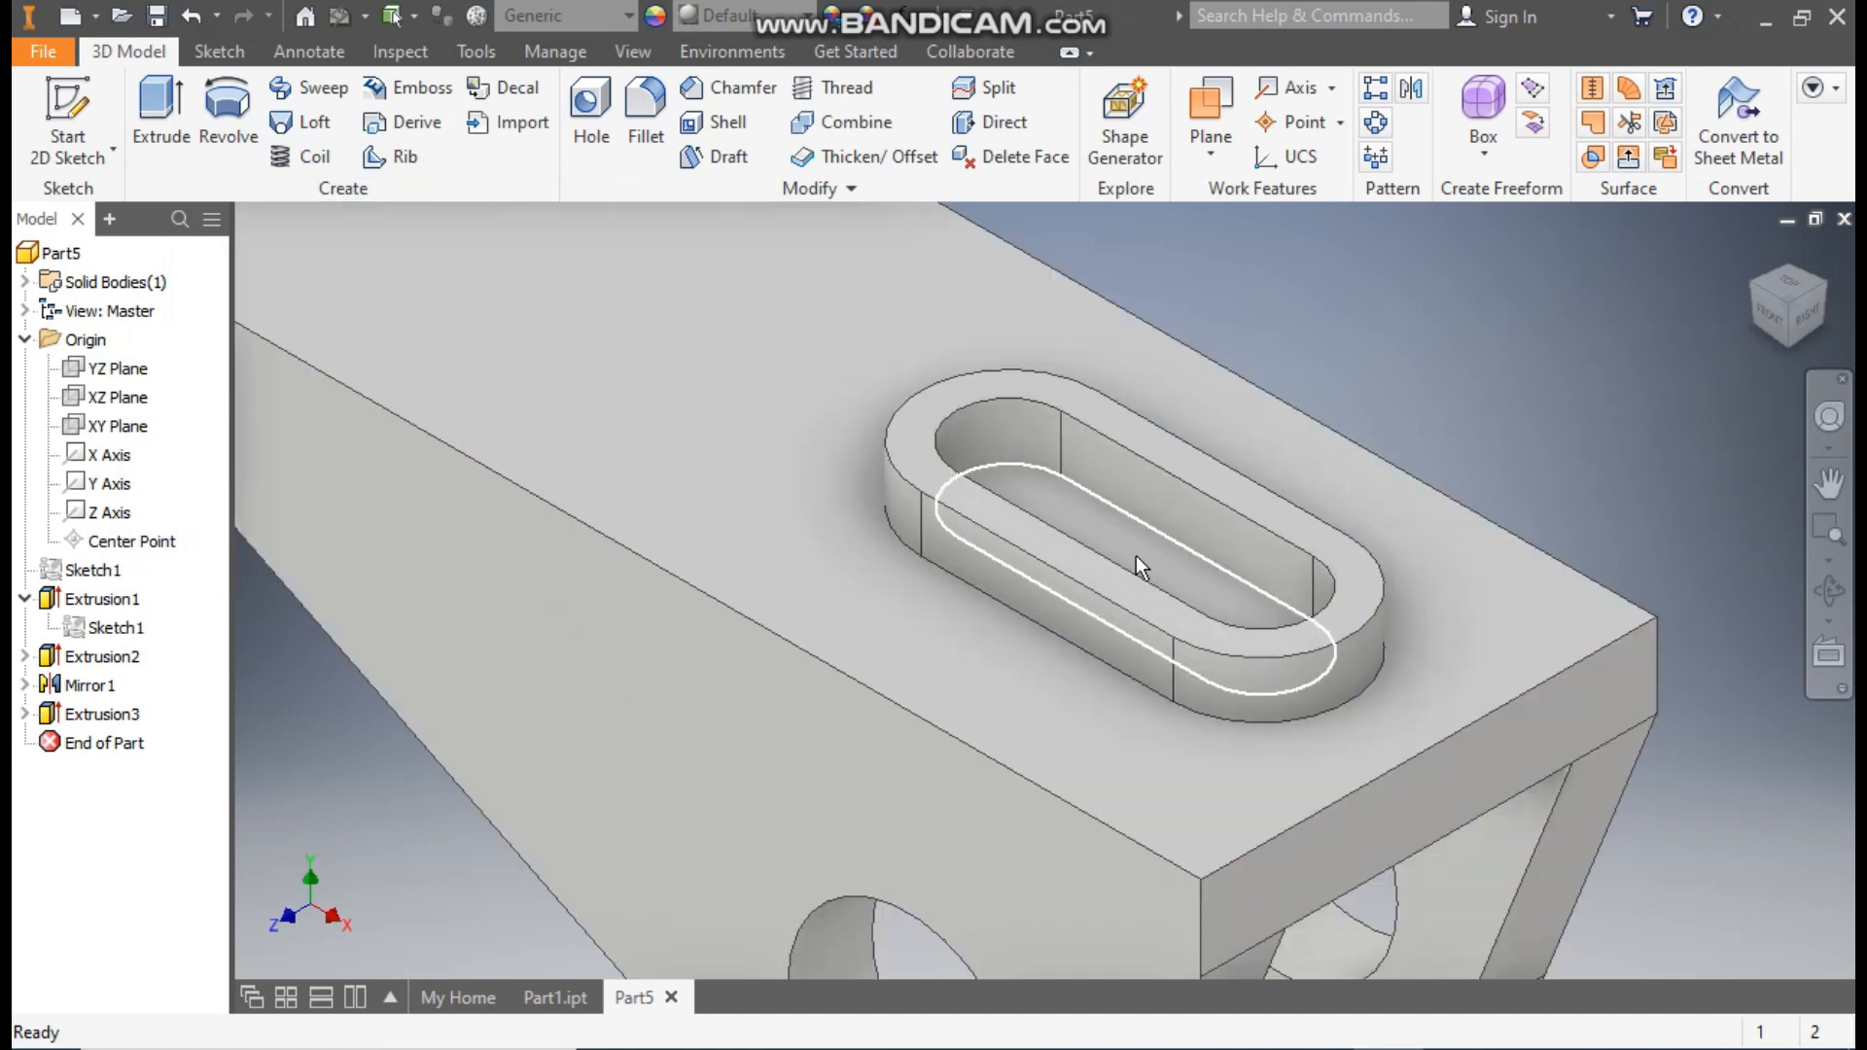
Share the slot sketch used by the raised ring's extrusion so its profiles can be reused.
{"action": "left_click", "coordinate": [24, 716]}
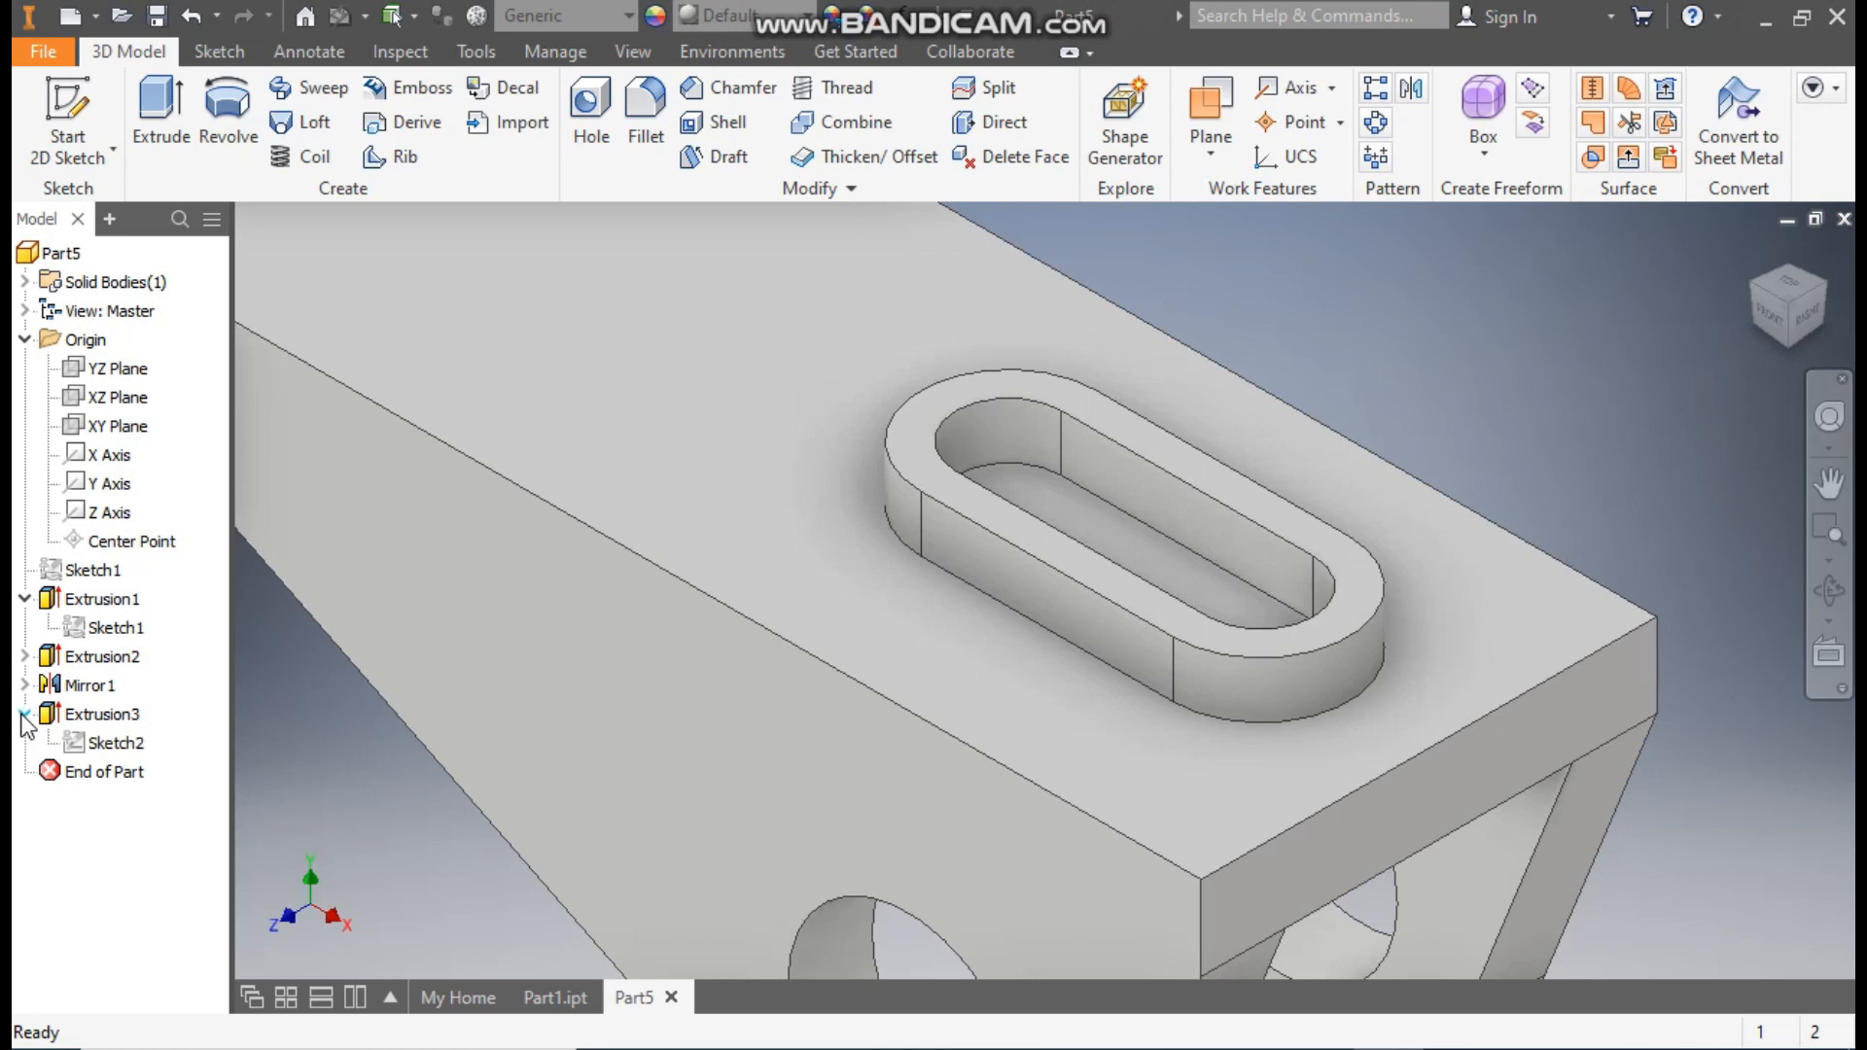
{"action": "left_click", "coordinate": [109, 745]}
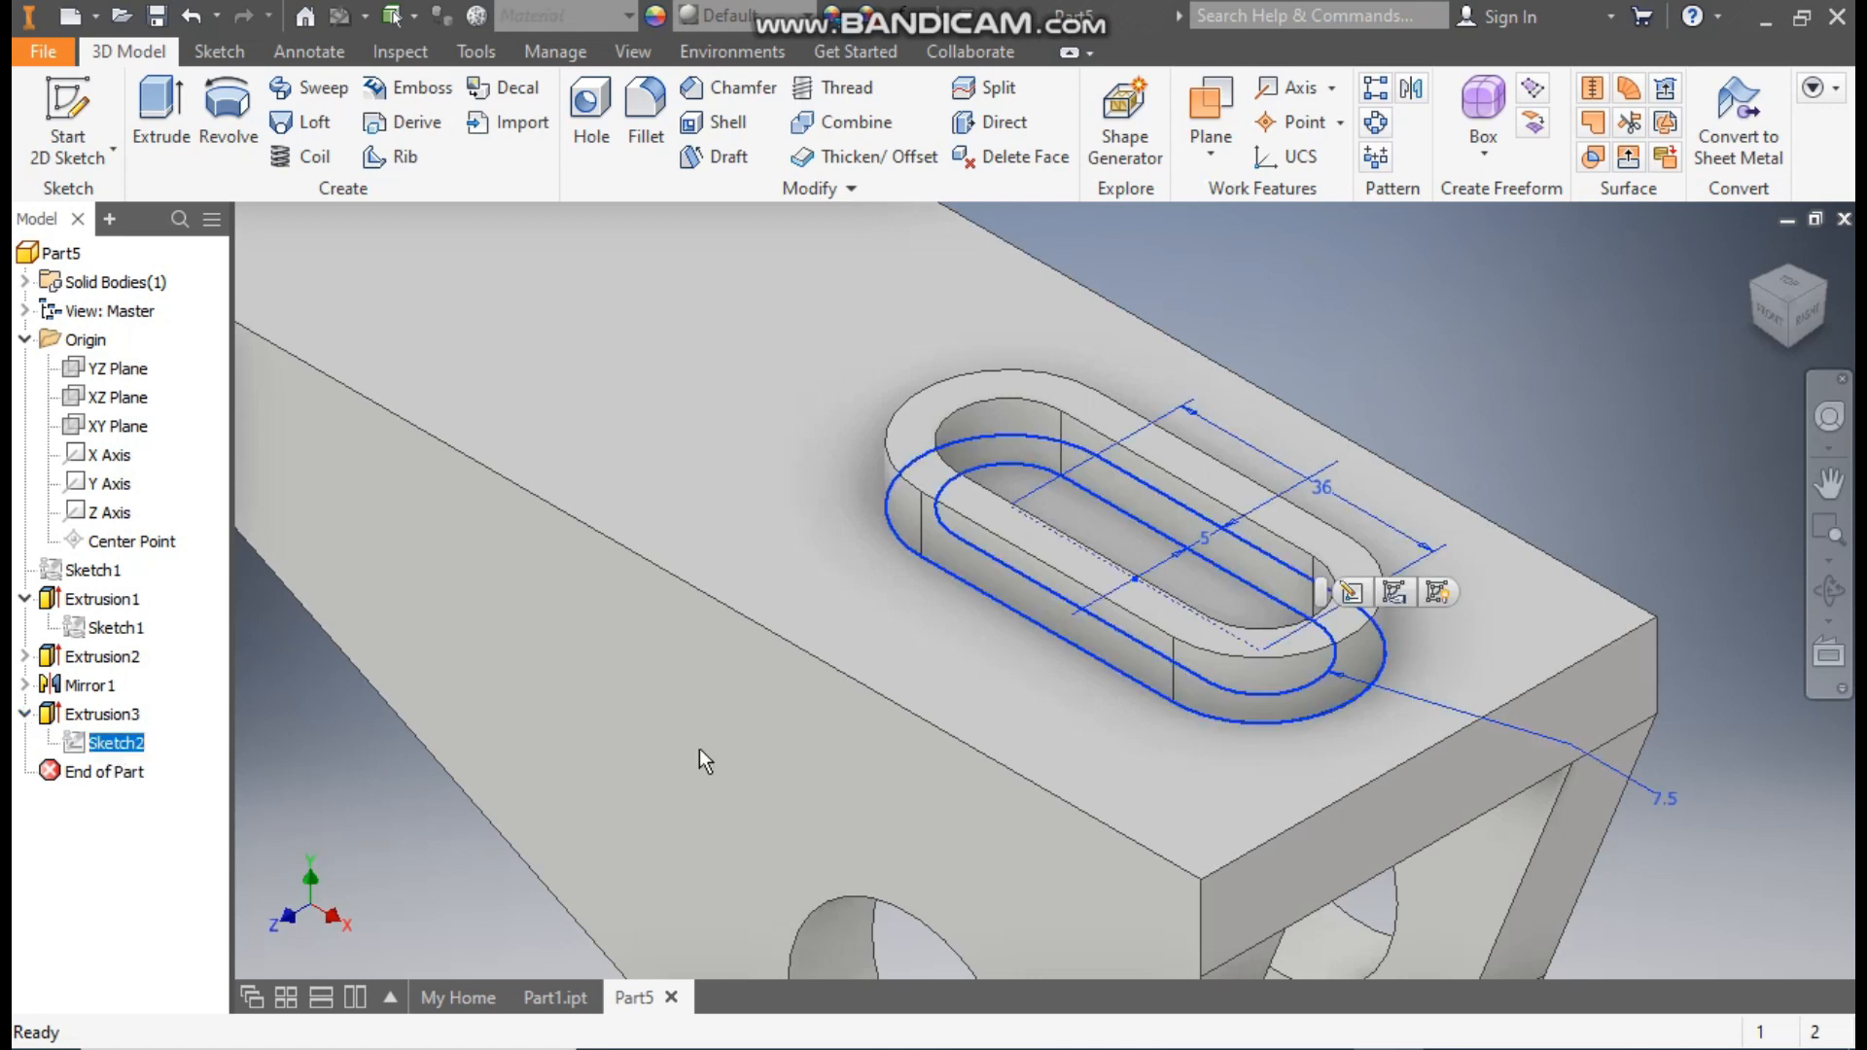
{"action": "left_click", "coordinate": [1440, 593]}
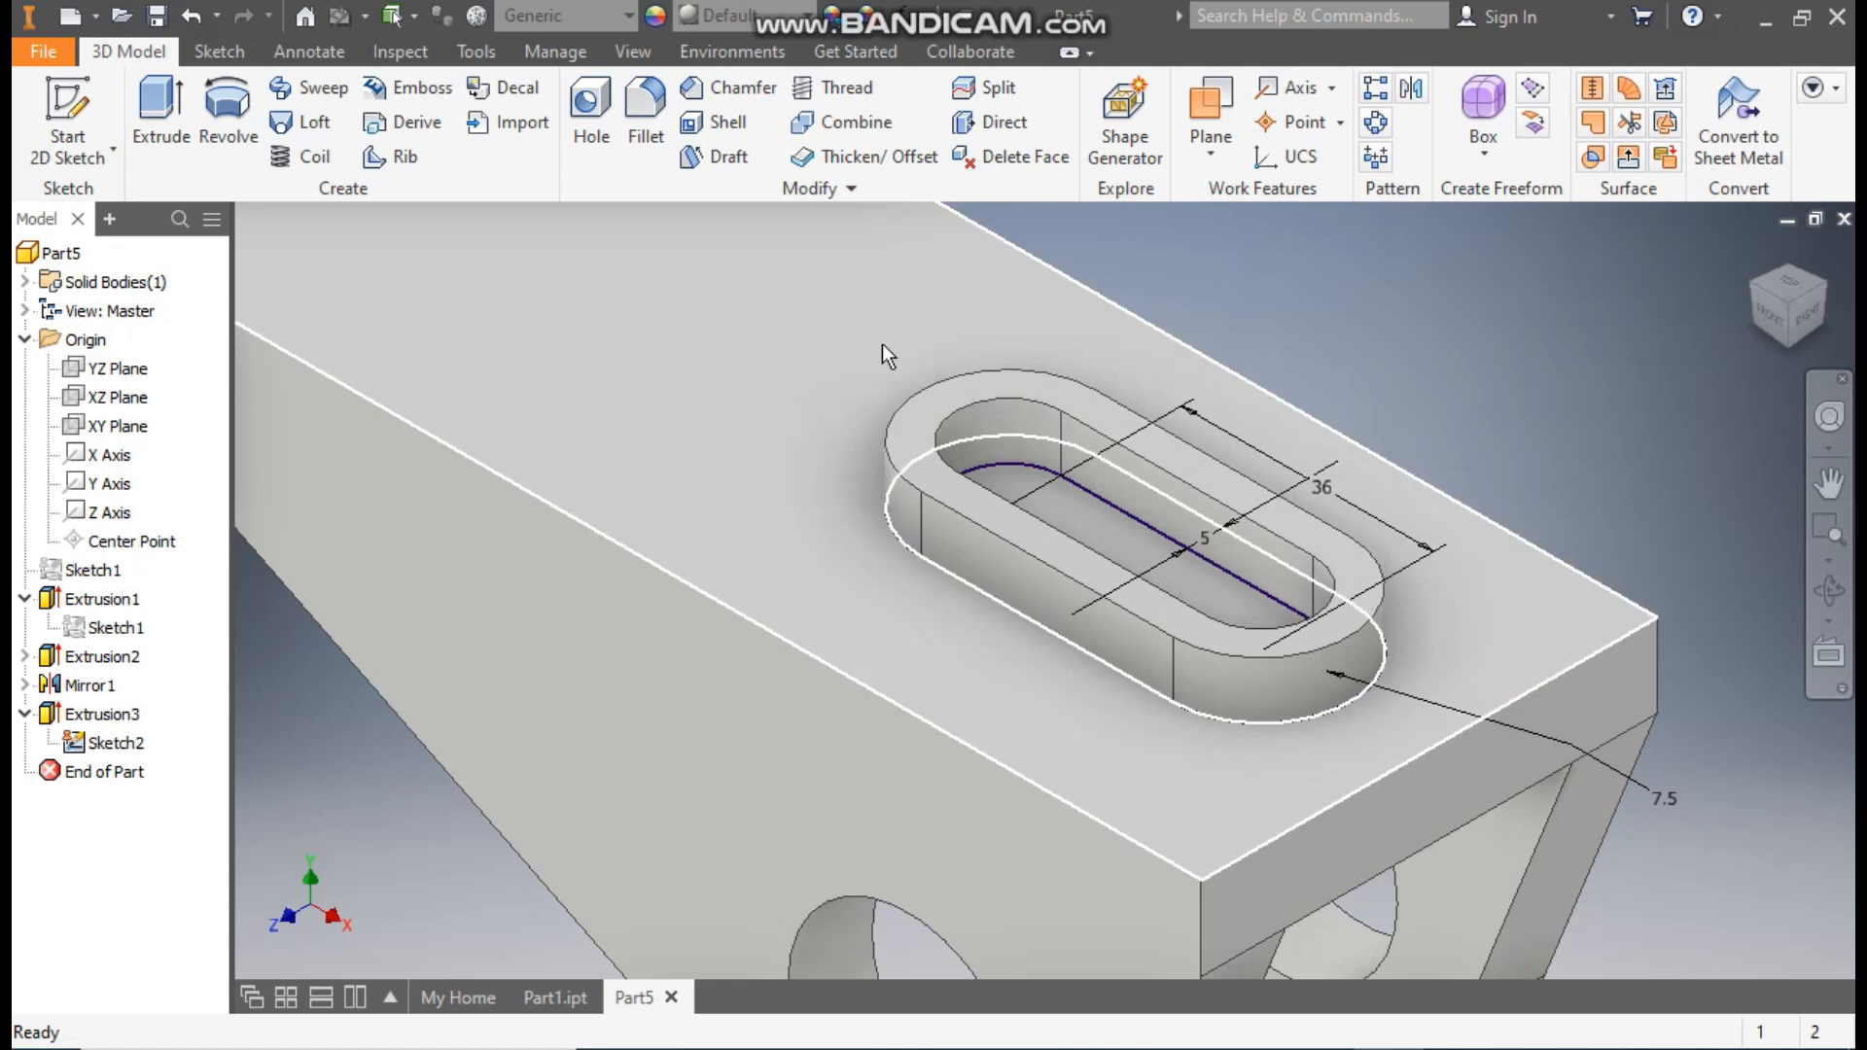
Cut the inner slot profile downward through the base plate with an Extrude set to the All extent.
{"action": "left_click", "coordinate": [150, 115]}
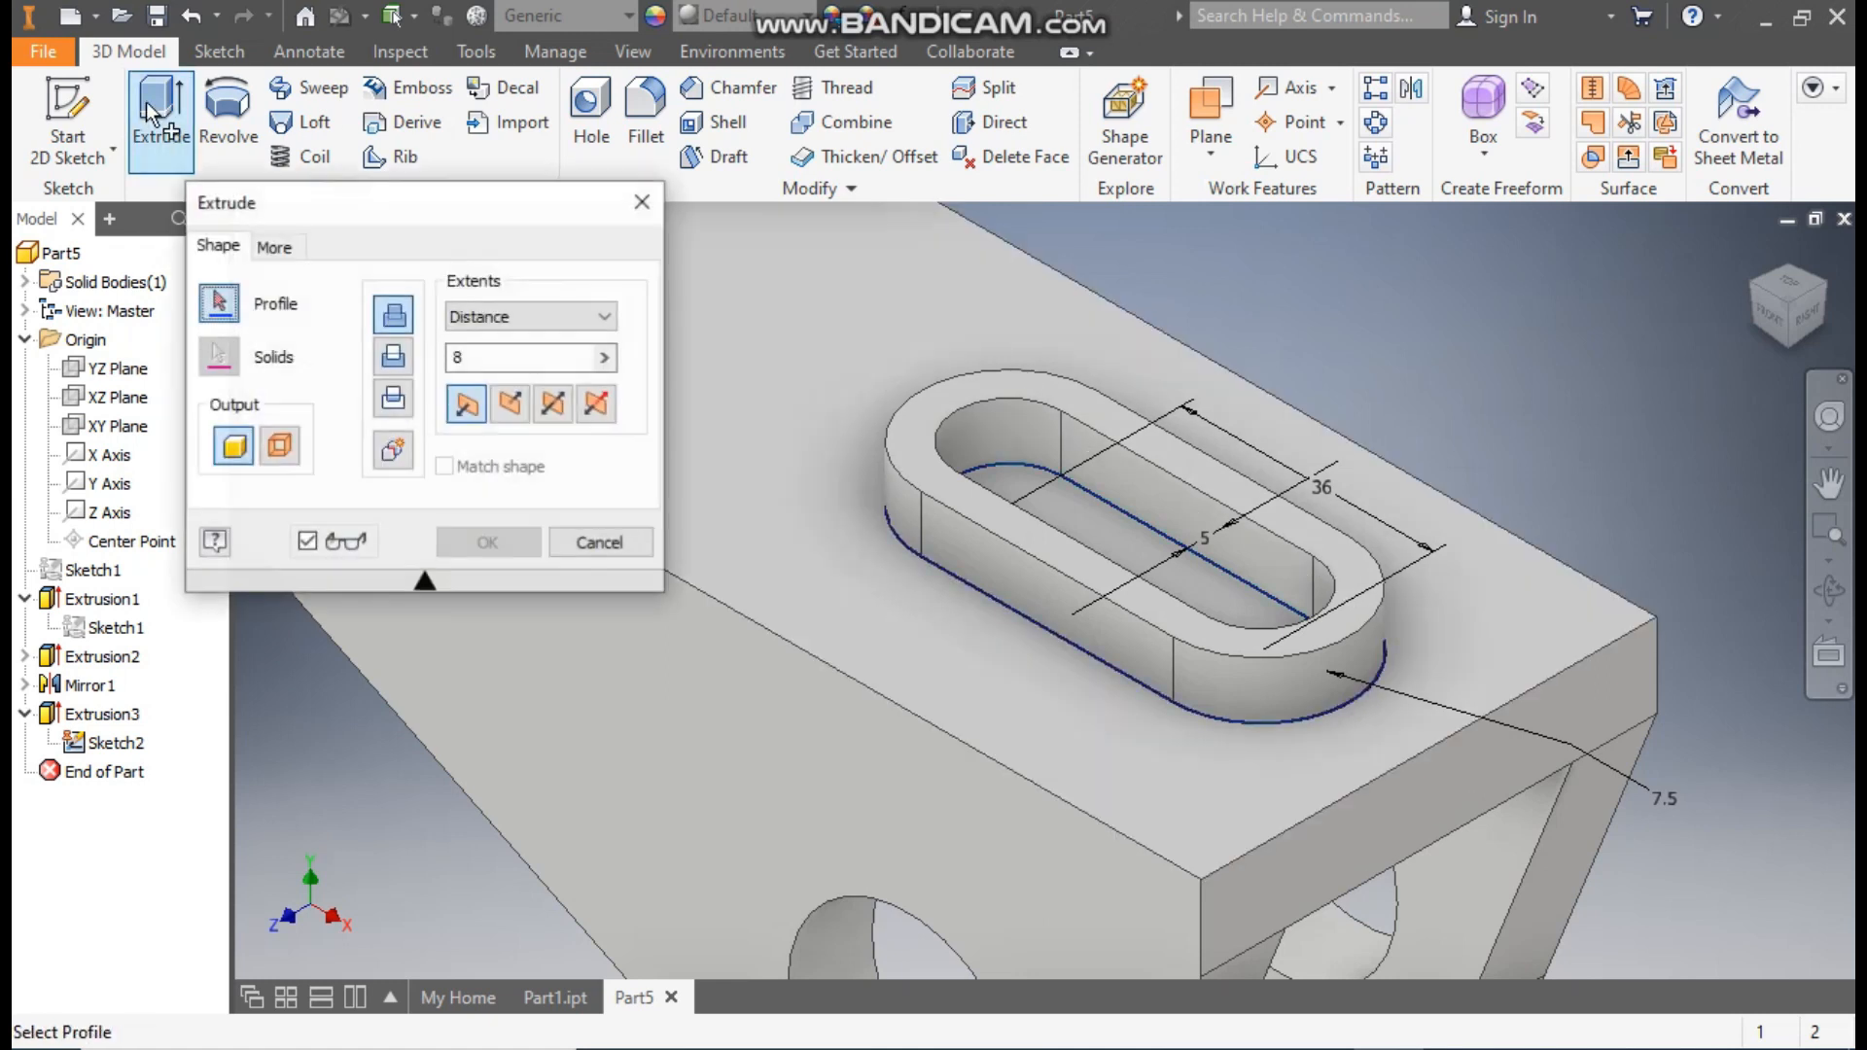
{"action": "scroll", "coordinate": [1152, 492], "scroll_direction": "up", "scroll_amount": 5}
{"action": "scroll", "coordinate": [832, 522], "scroll_direction": "down", "scroll_amount": 5}
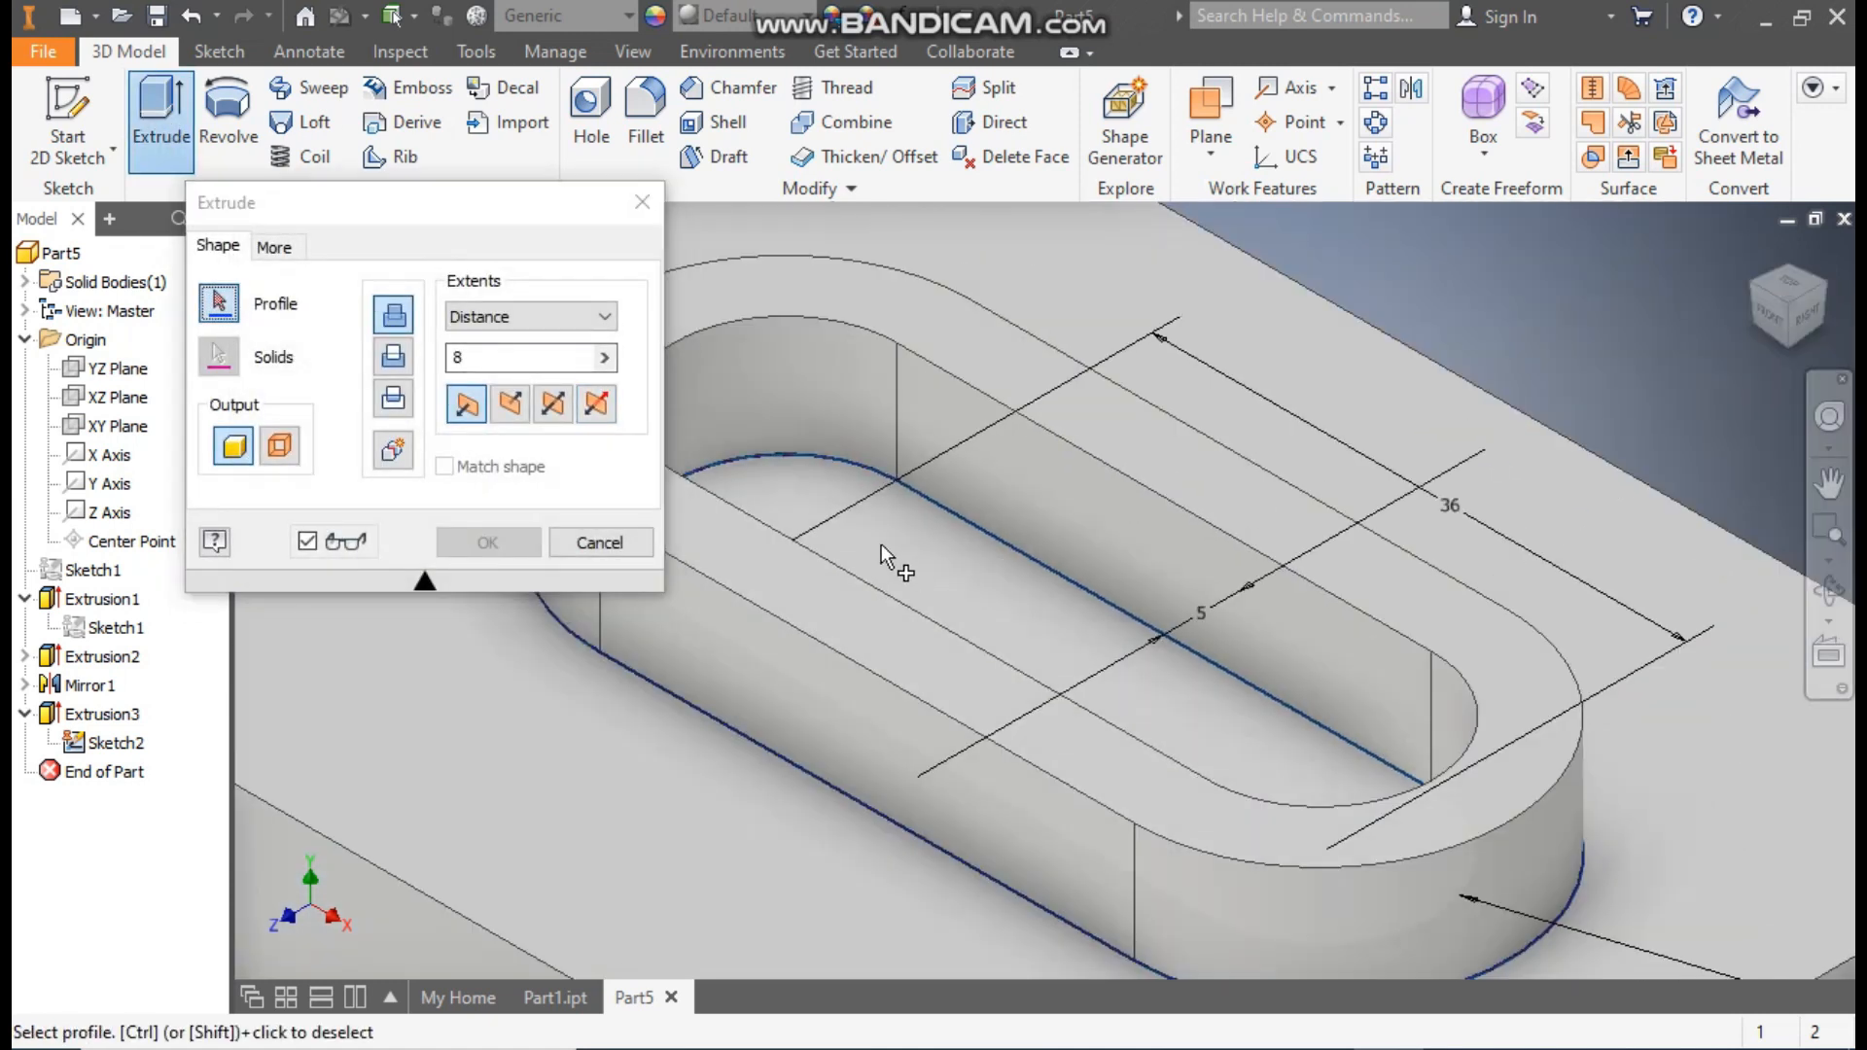
{"action": "left_click", "coordinate": [881, 545]}
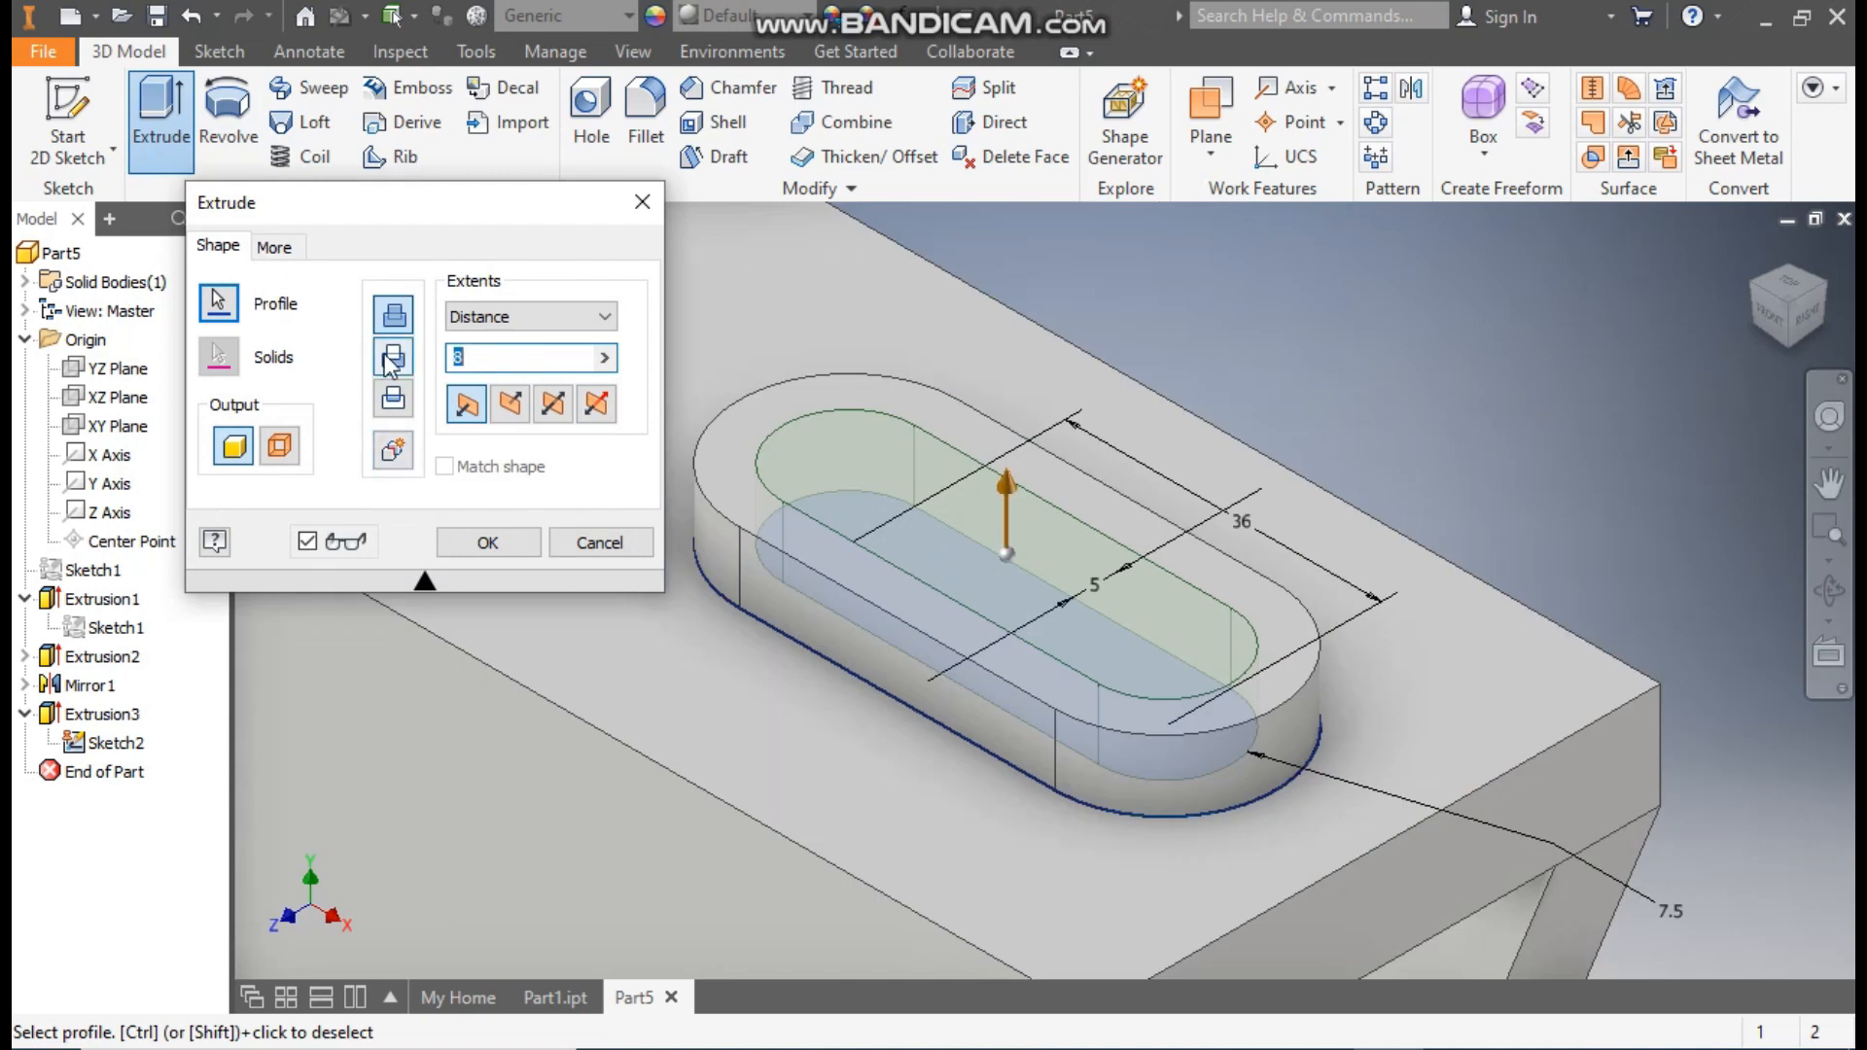
{"action": "left_click", "coordinate": [393, 360]}
{"action": "scroll", "coordinate": [1480, 559], "scroll_direction": "down", "scroll_amount": 3}
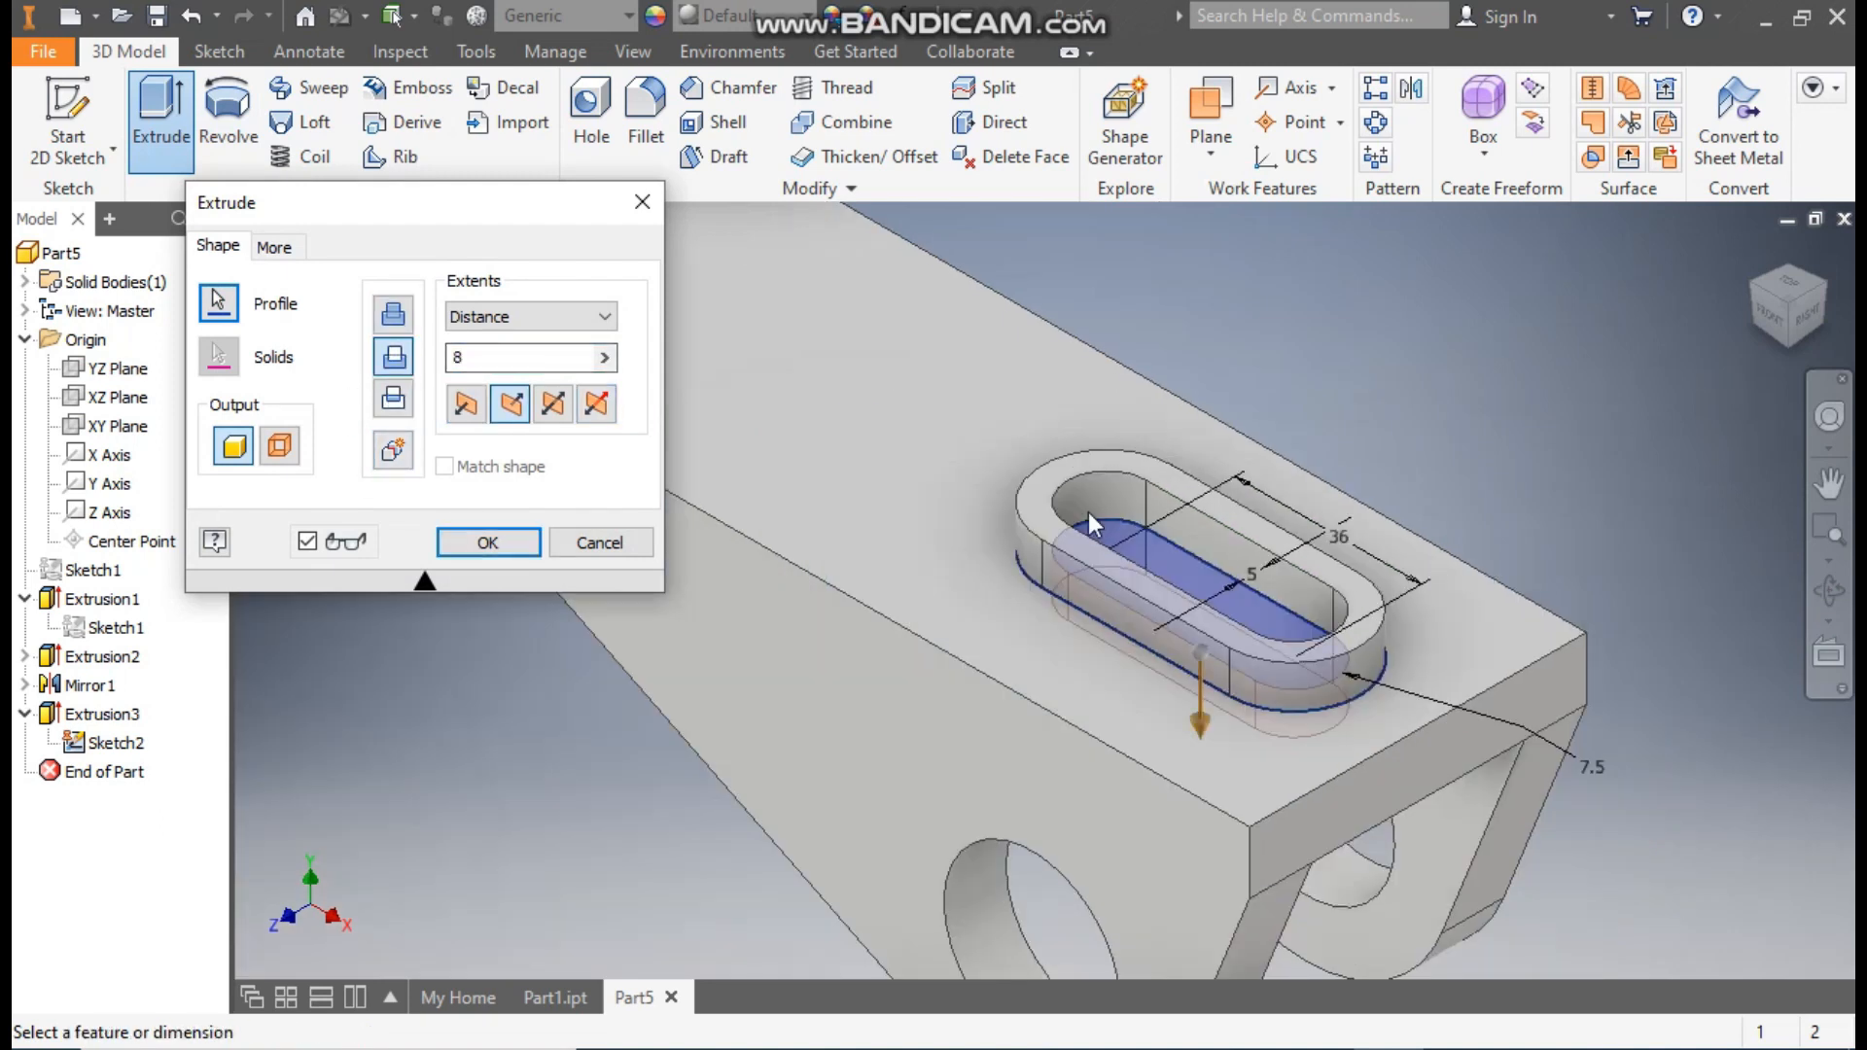
{"action": "left_click", "coordinate": [506, 317]}
{"action": "left_click", "coordinate": [486, 422]}
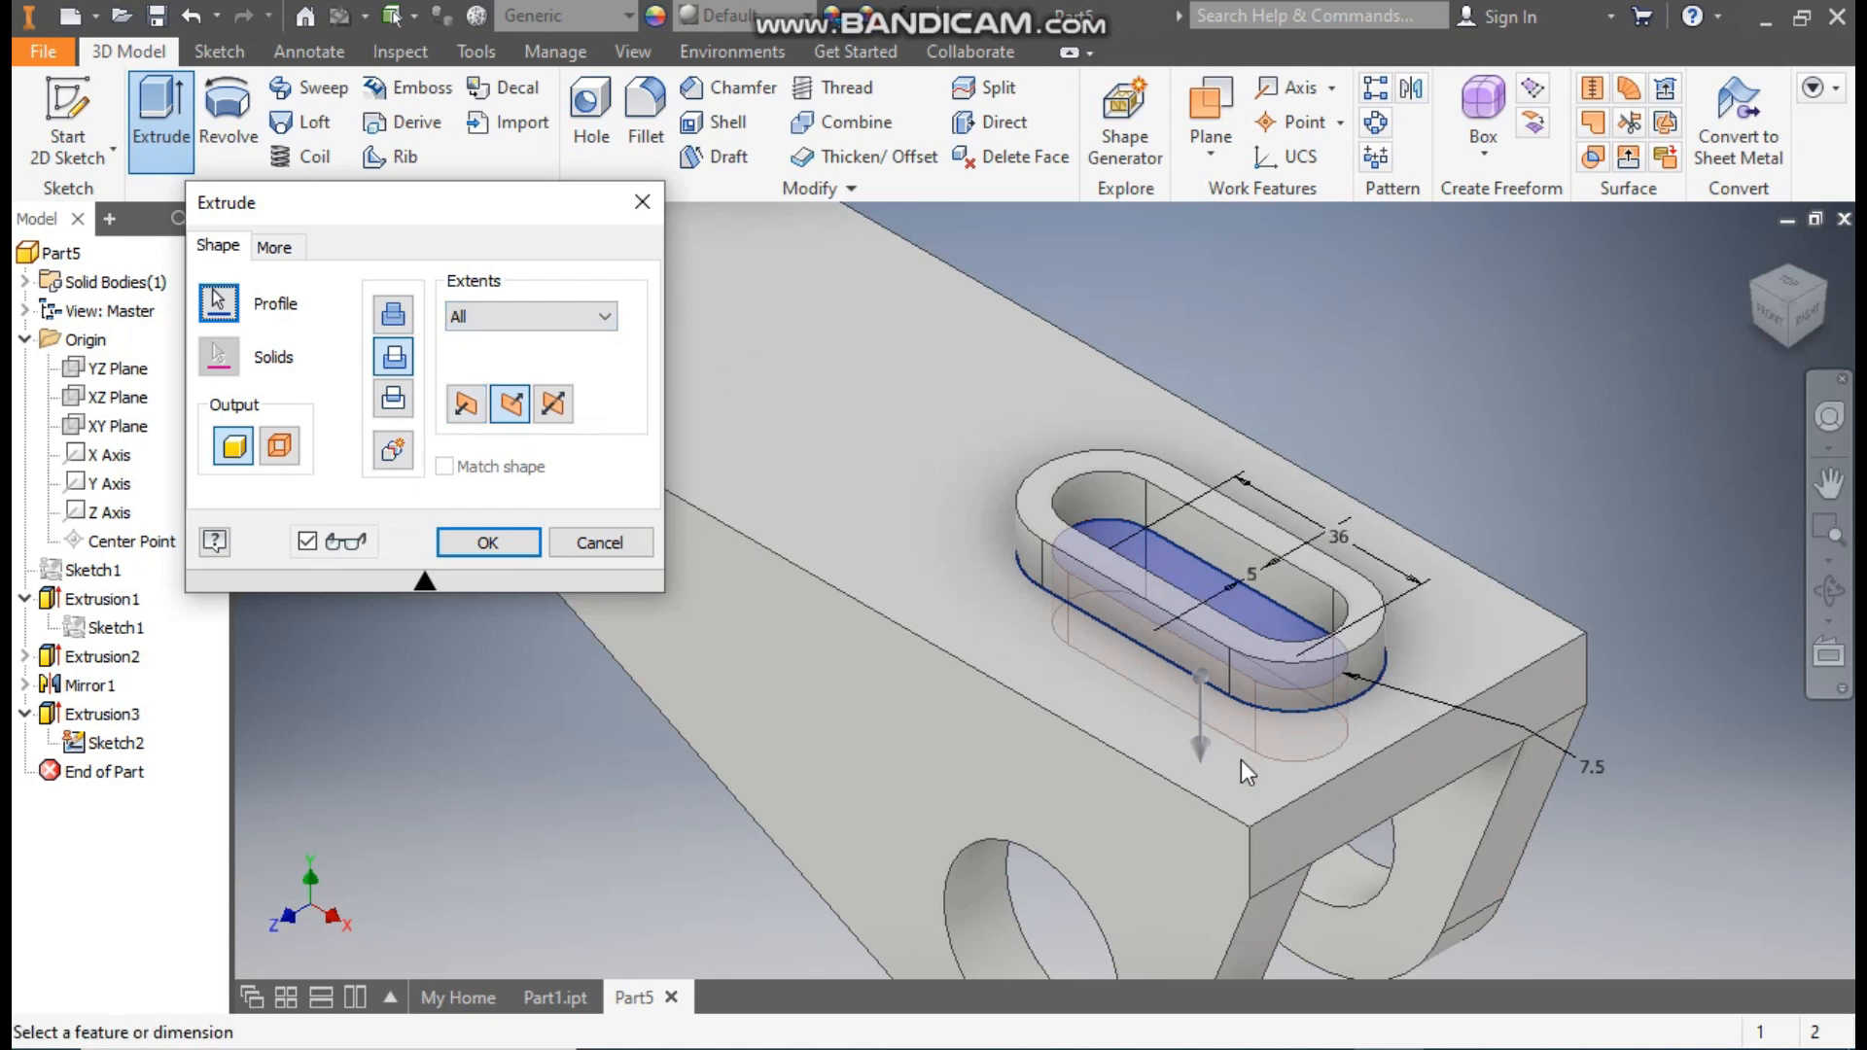
{"action": "left_click", "coordinate": [488, 544]}
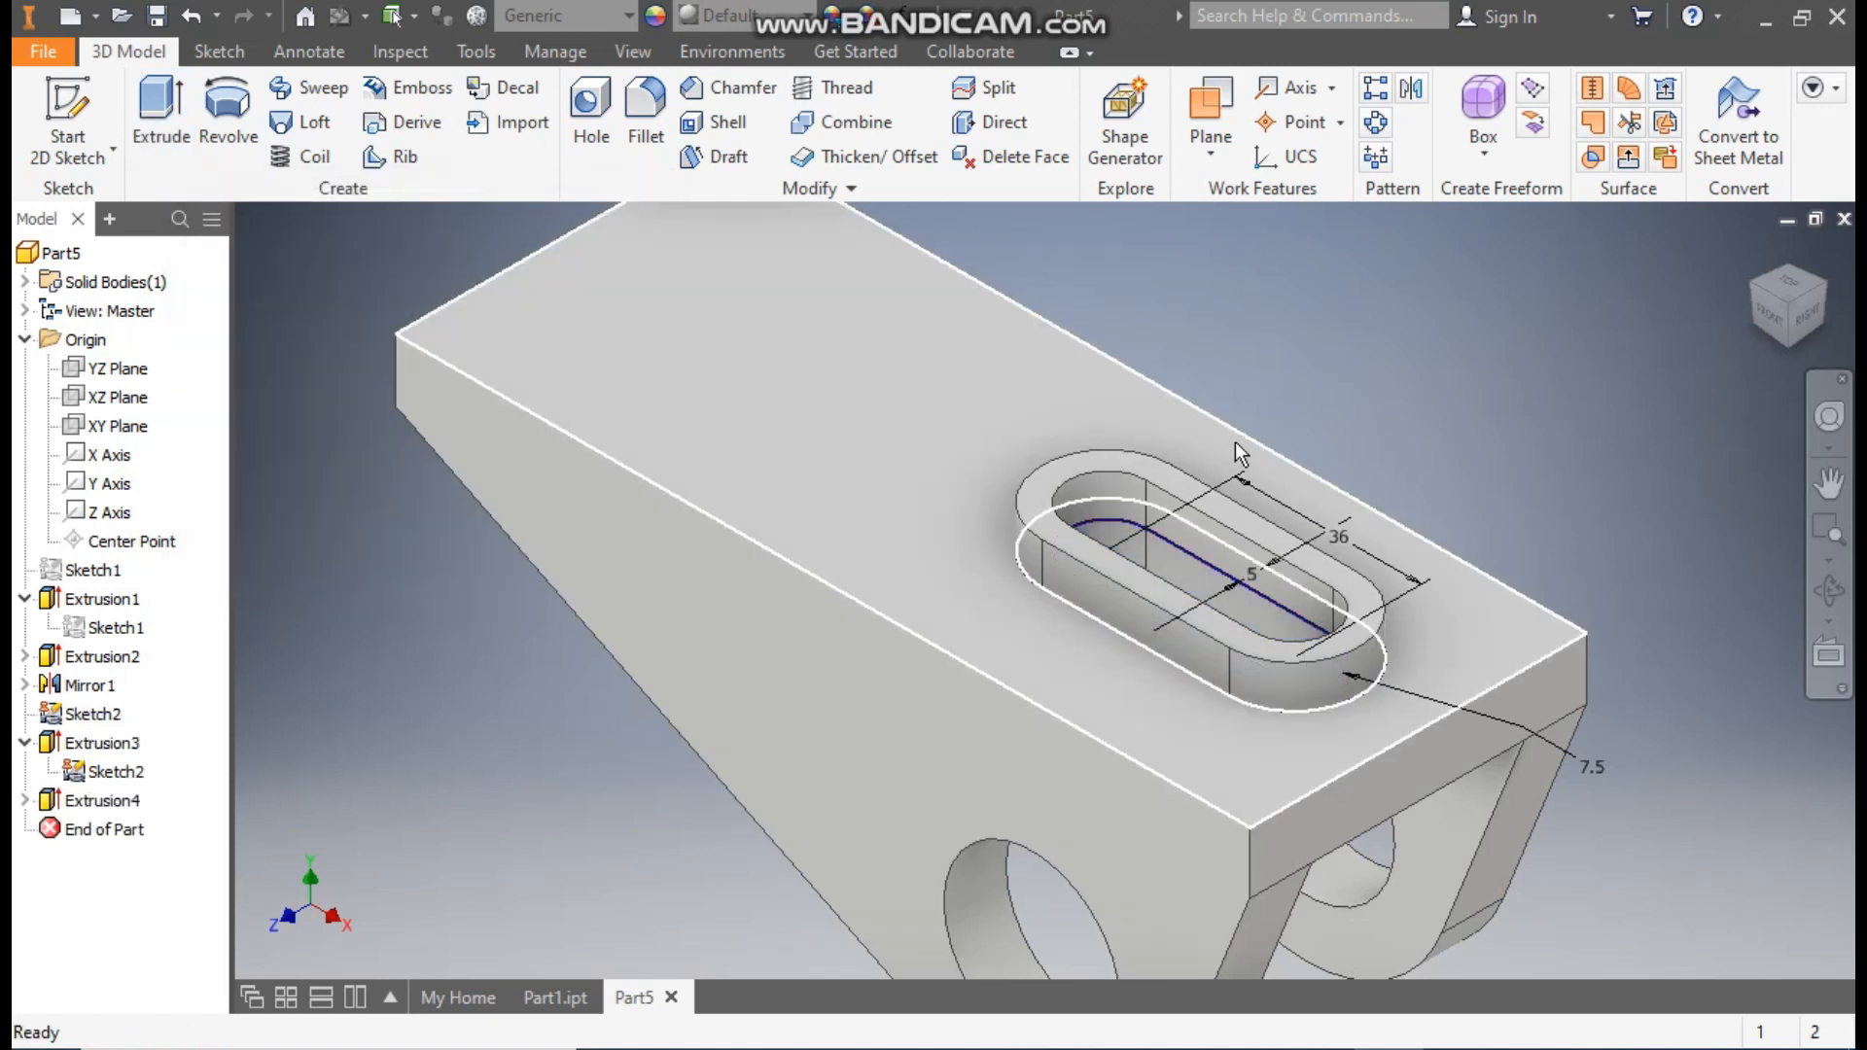
Hide the shared slot sketch and return the model to the home view.
{"action": "mouse_move", "coordinate": [1239, 441]}
{"action": "middle_mouse_down", "text": "shift"}
{"action": "mouse_move", "coordinate": [1216, 466]}
{"action": "mouse_move", "coordinate": [1262, 420]}
{"action": "mouse_move", "coordinate": [1292, 421]}
{"action": "mouse_move", "coordinate": [1229, 426]}
{"action": "middle_mouse_up", "text": "shift"}
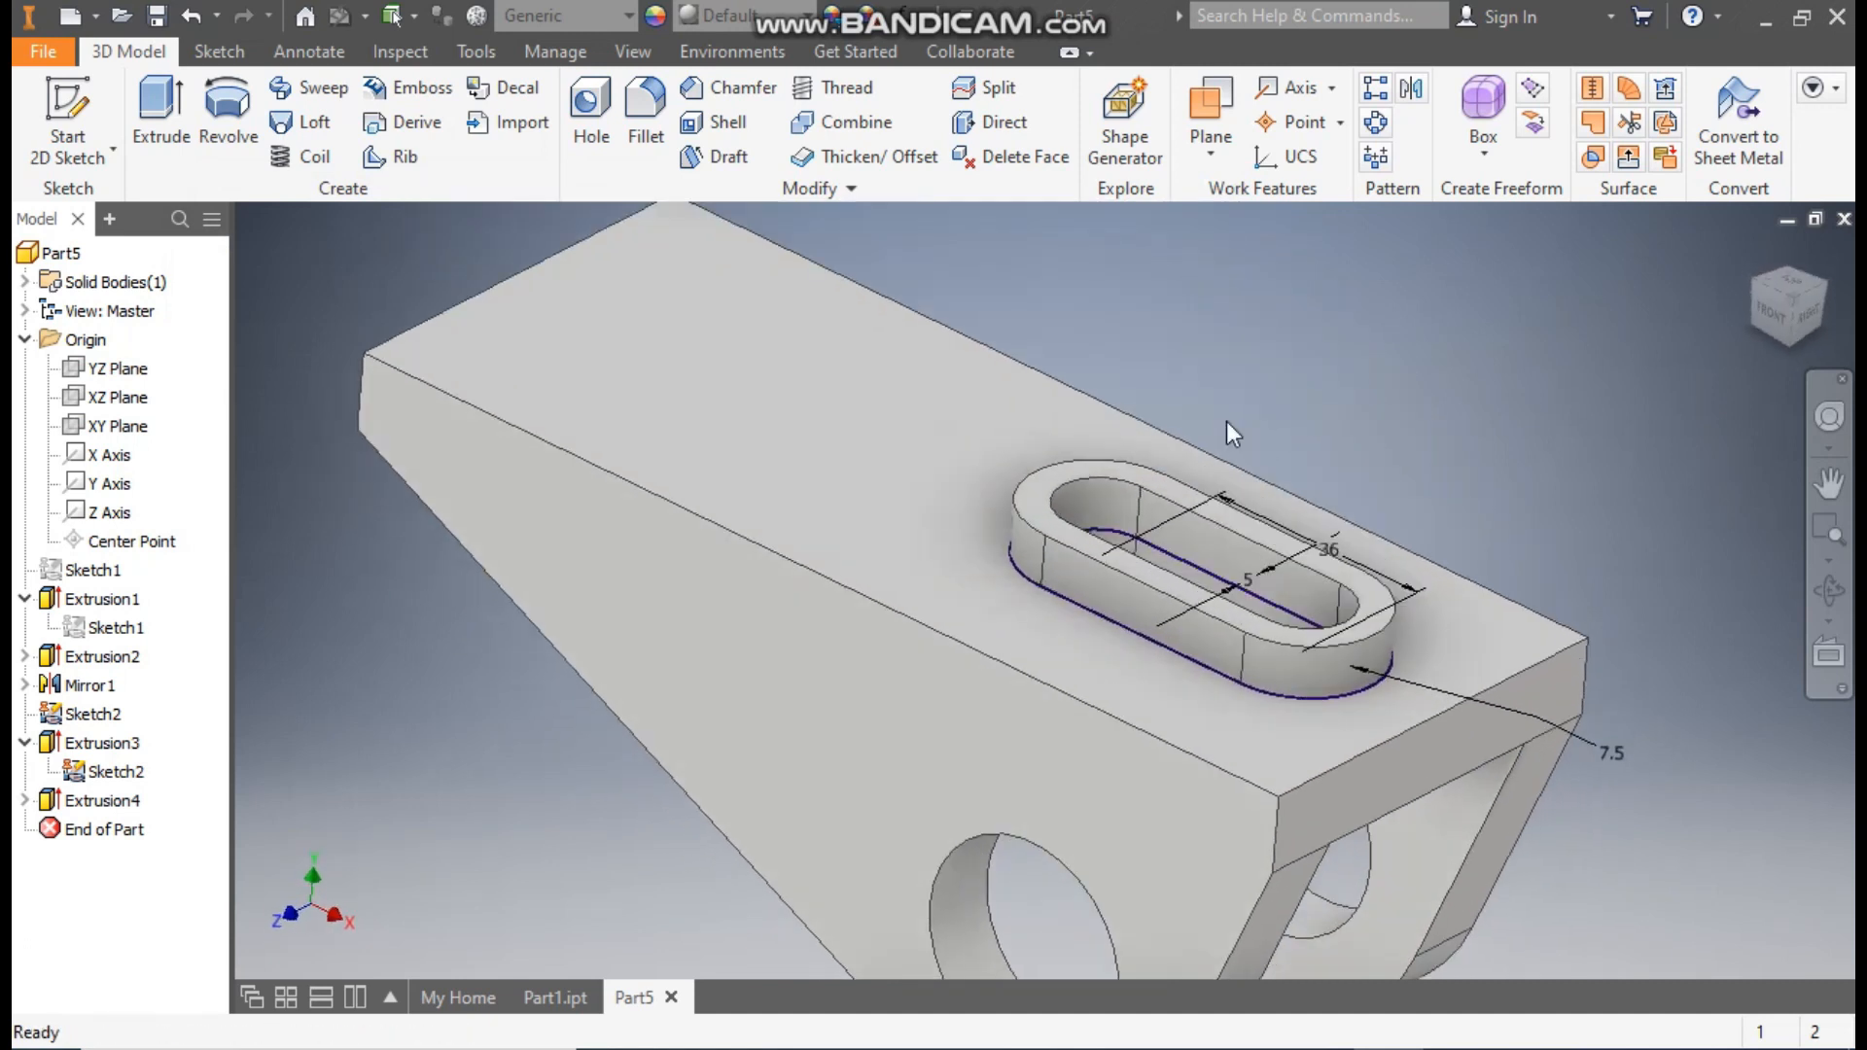
{"action": "left_click", "coordinate": [115, 774]}
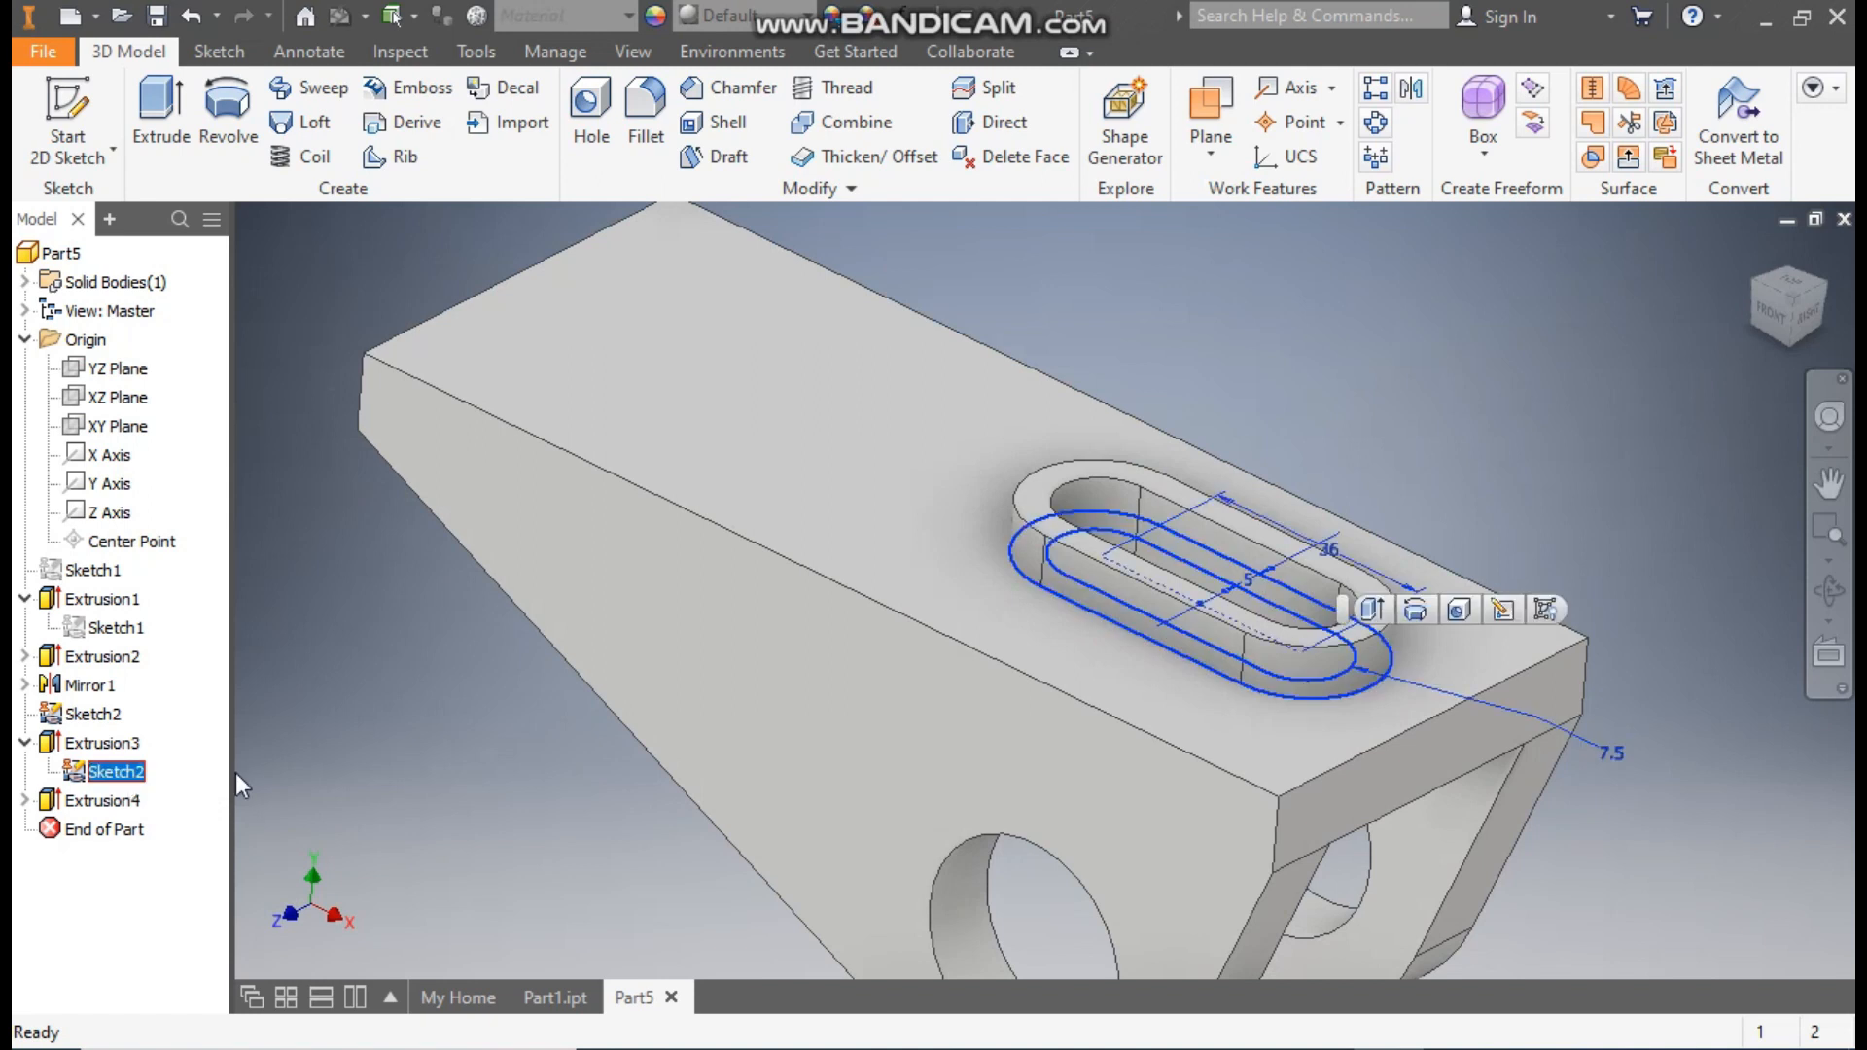
{"action": "left_click", "coordinate": [1539, 603]}
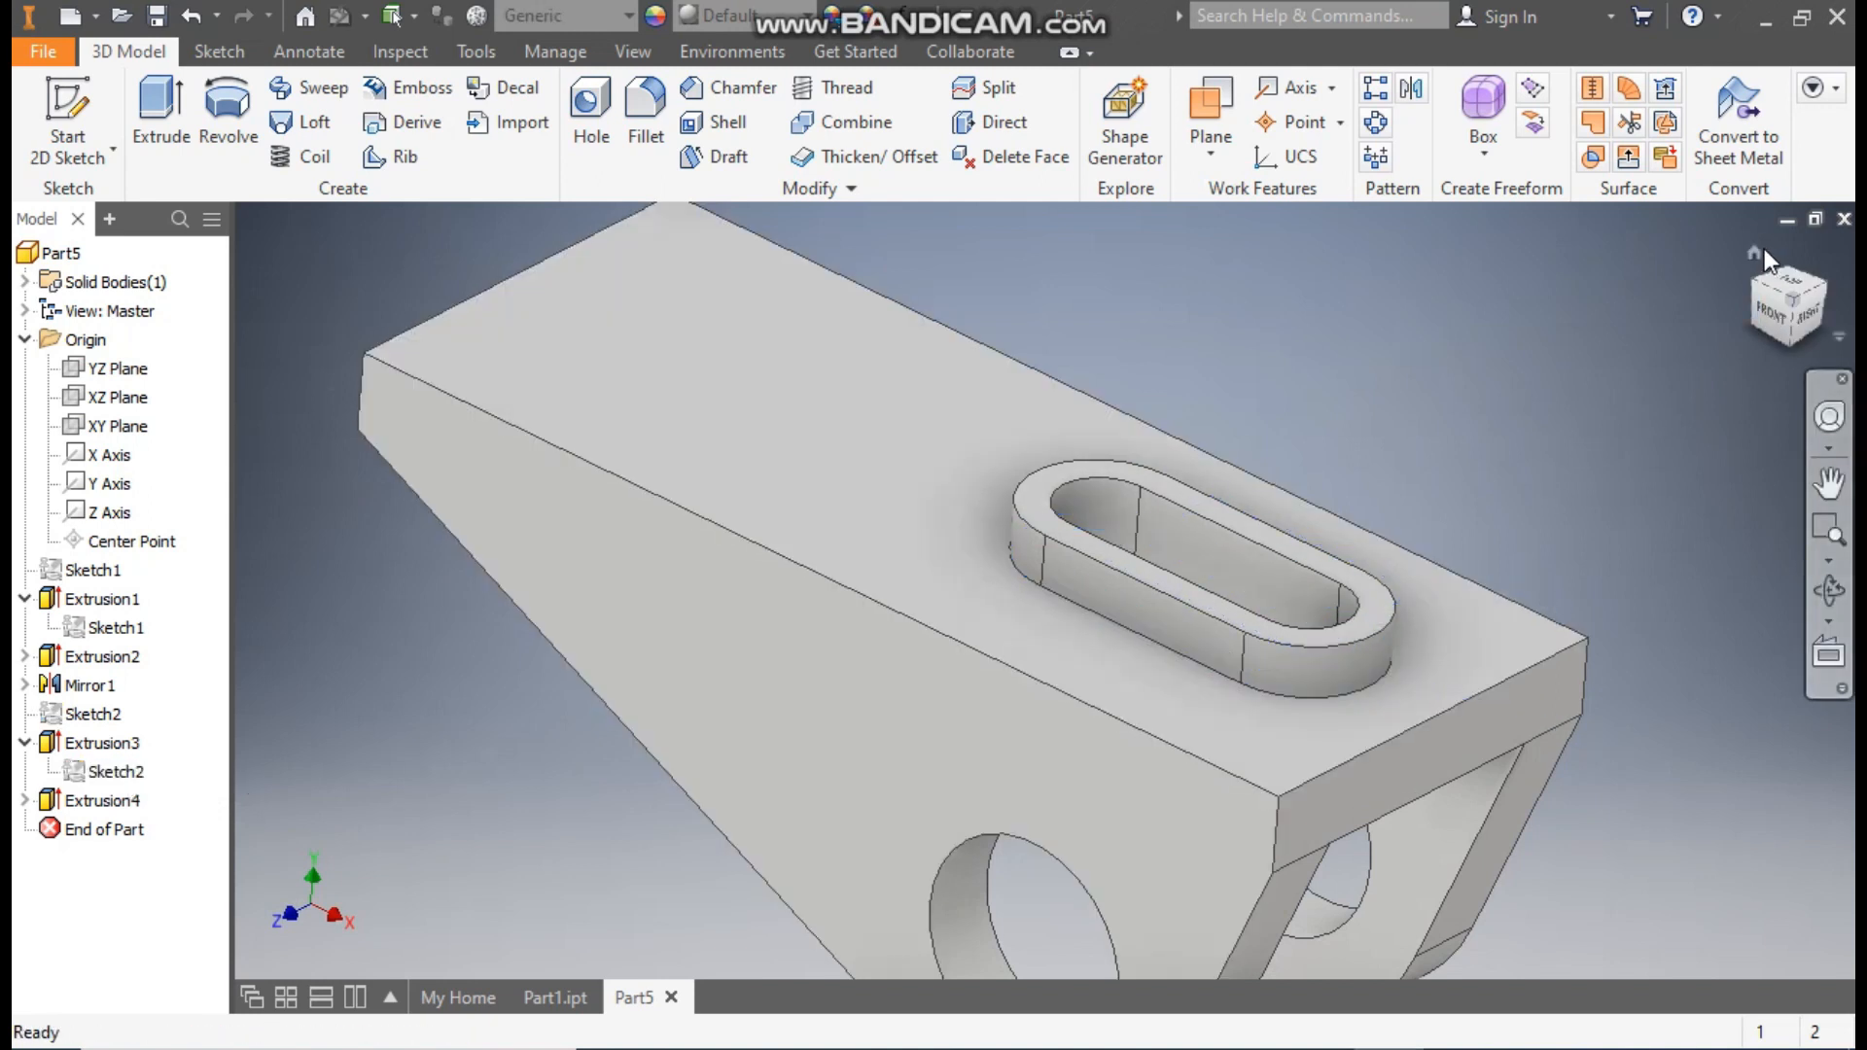
{"action": "left_click", "coordinate": [1760, 251]}
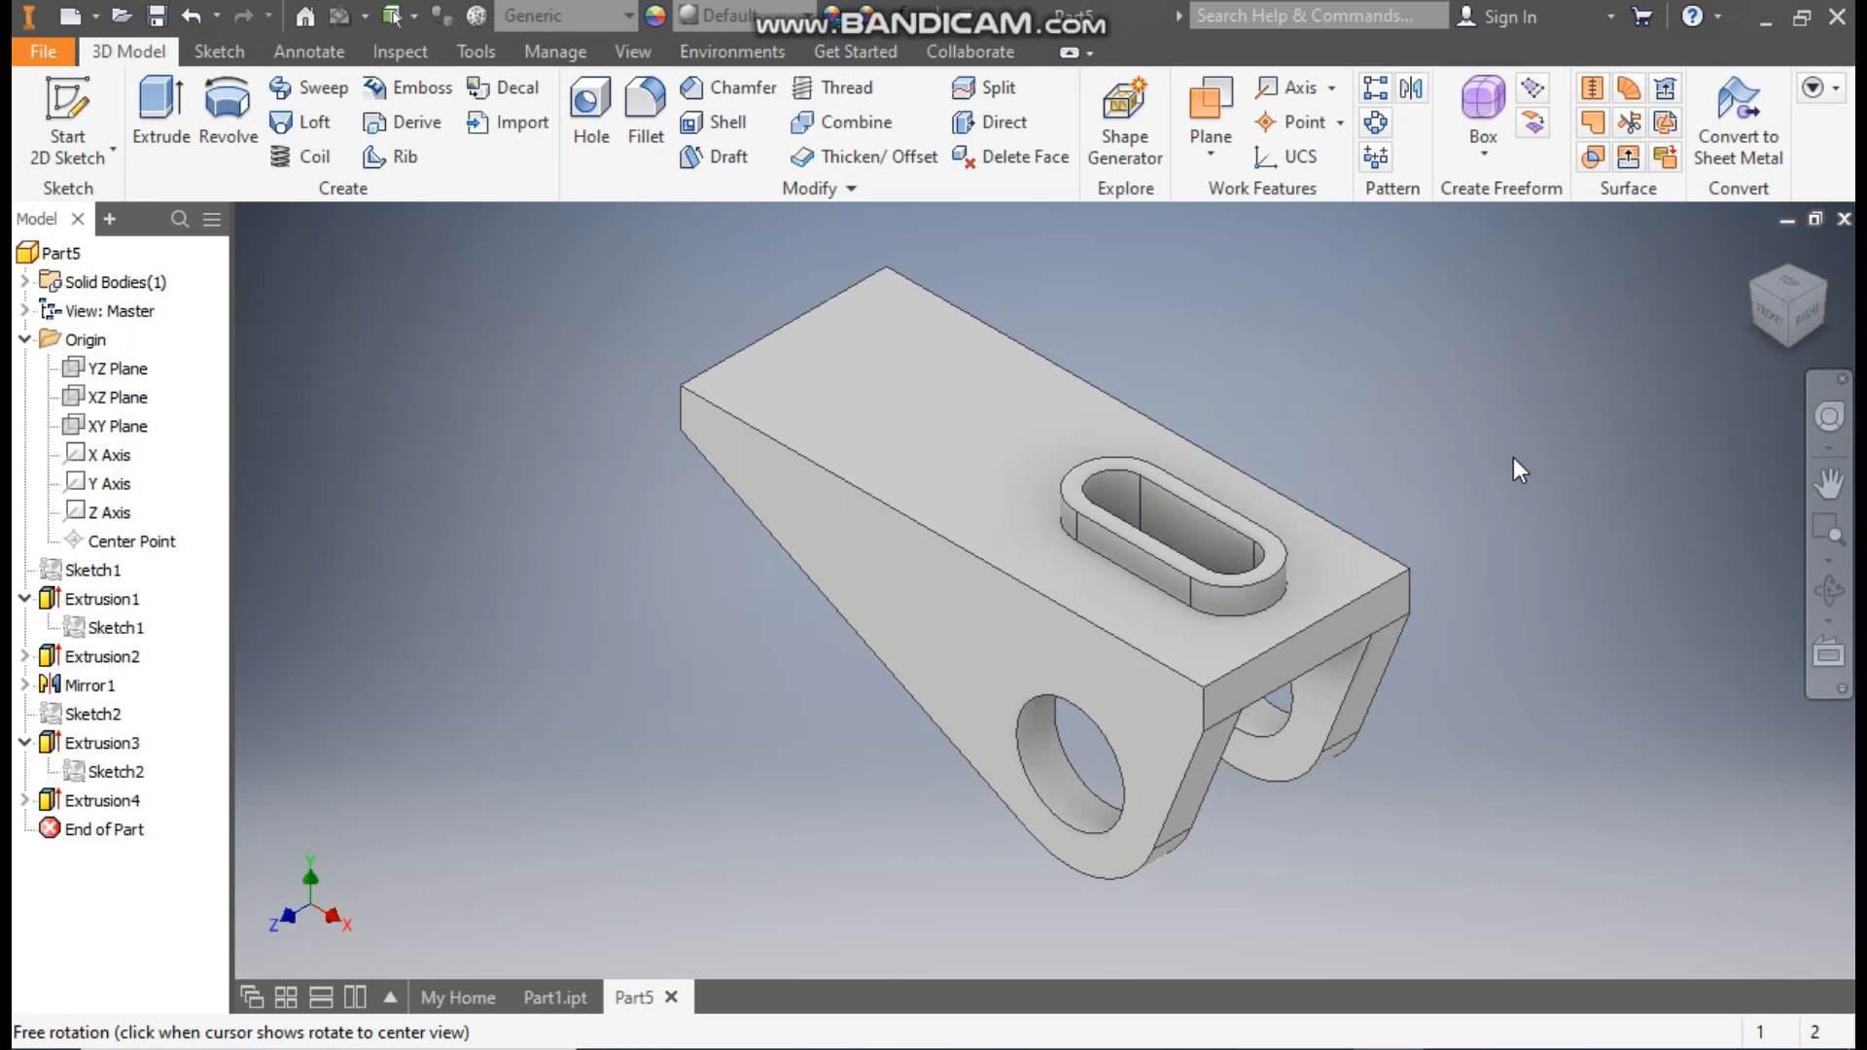
Start a sketch on the XY plane and draw a 48 mm diameter circle above the narrow end of the bracket, away from the slot.
{"action": "left_click", "coordinate": [552, 1002]}
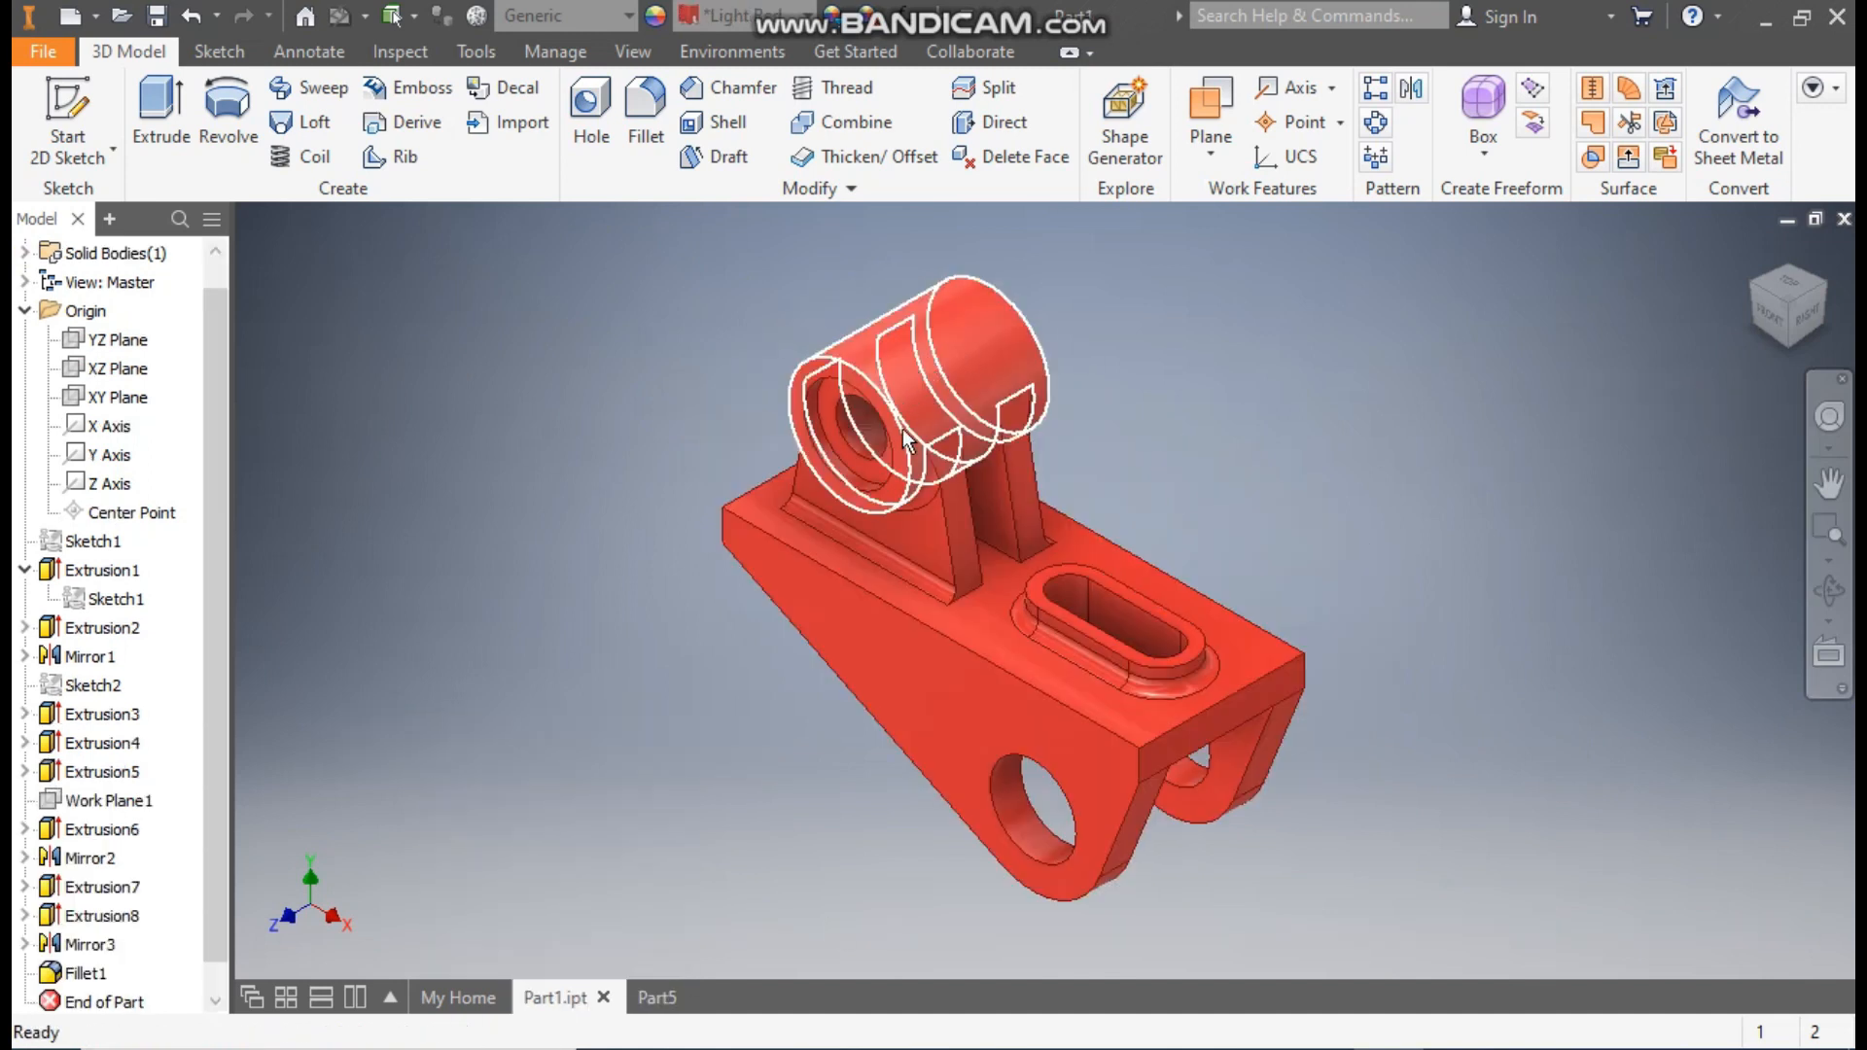
{"action": "left_click", "coordinate": [656, 1002]}
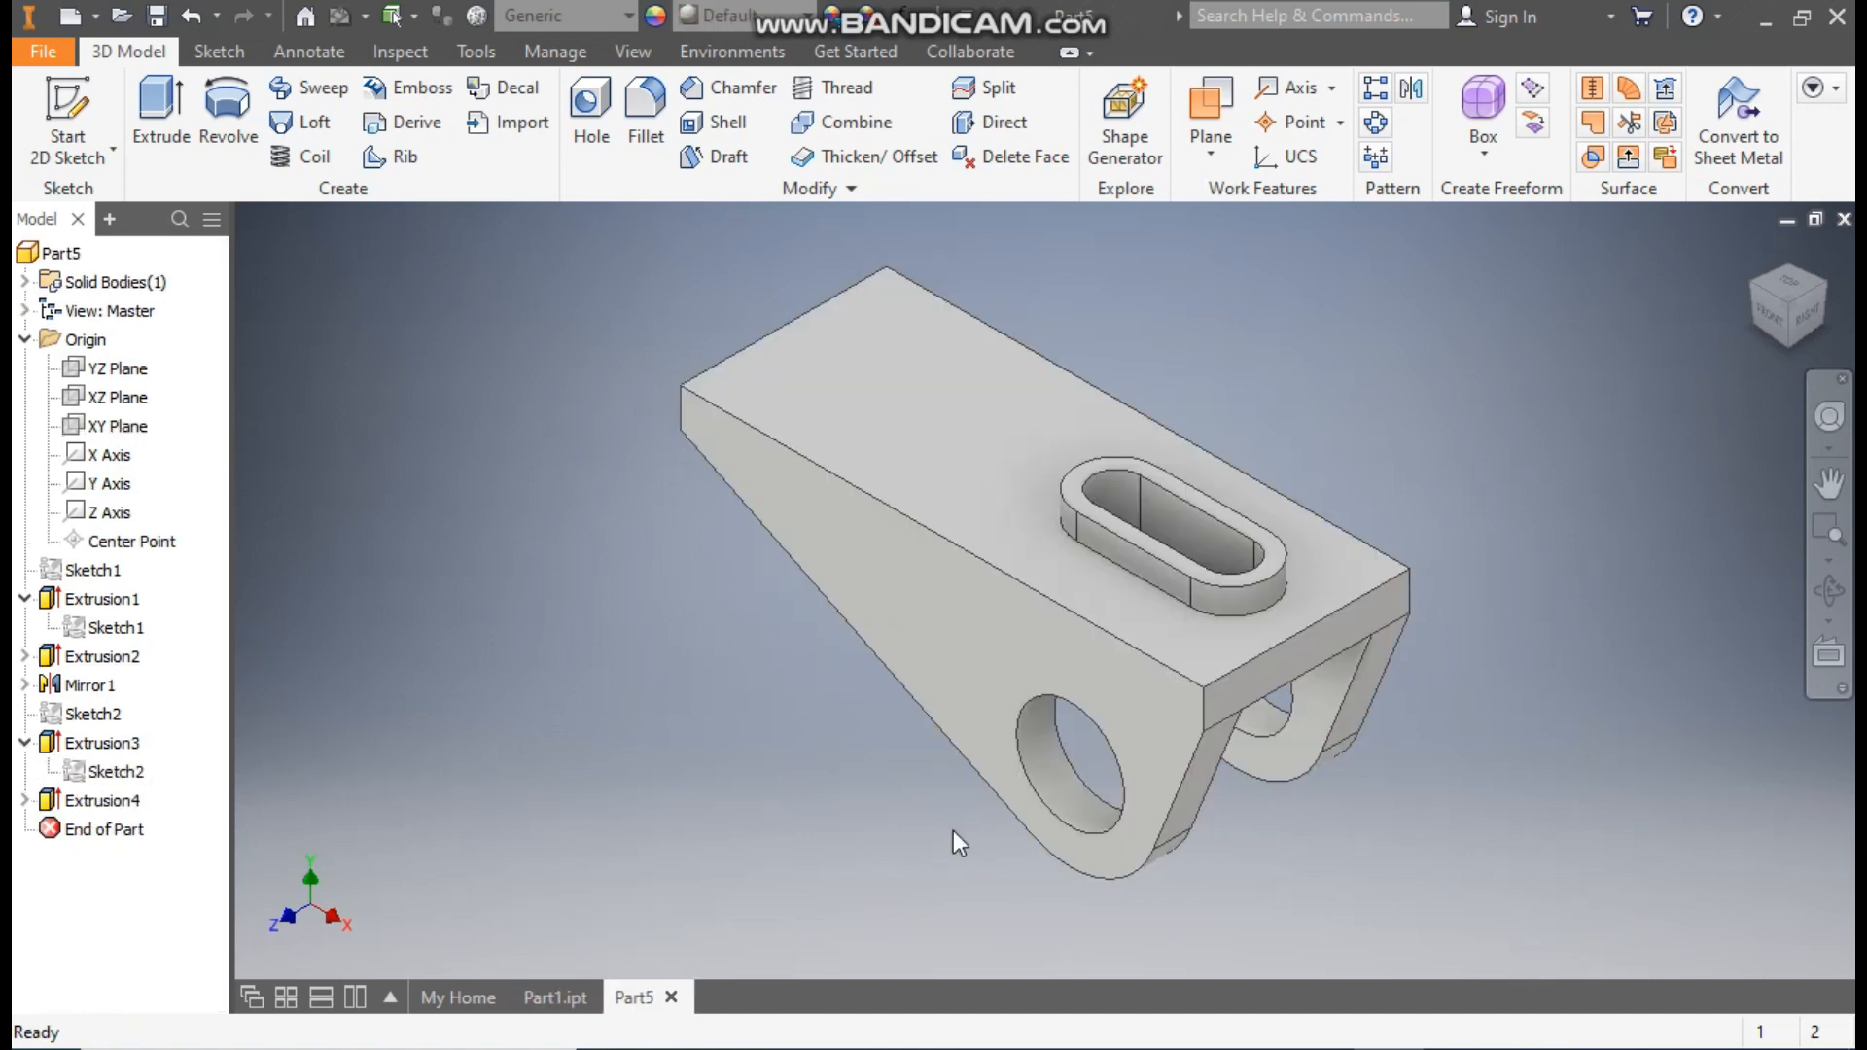
{"action": "left_click", "coordinate": [122, 428]}
{"action": "left_click", "coordinate": [122, 433]}
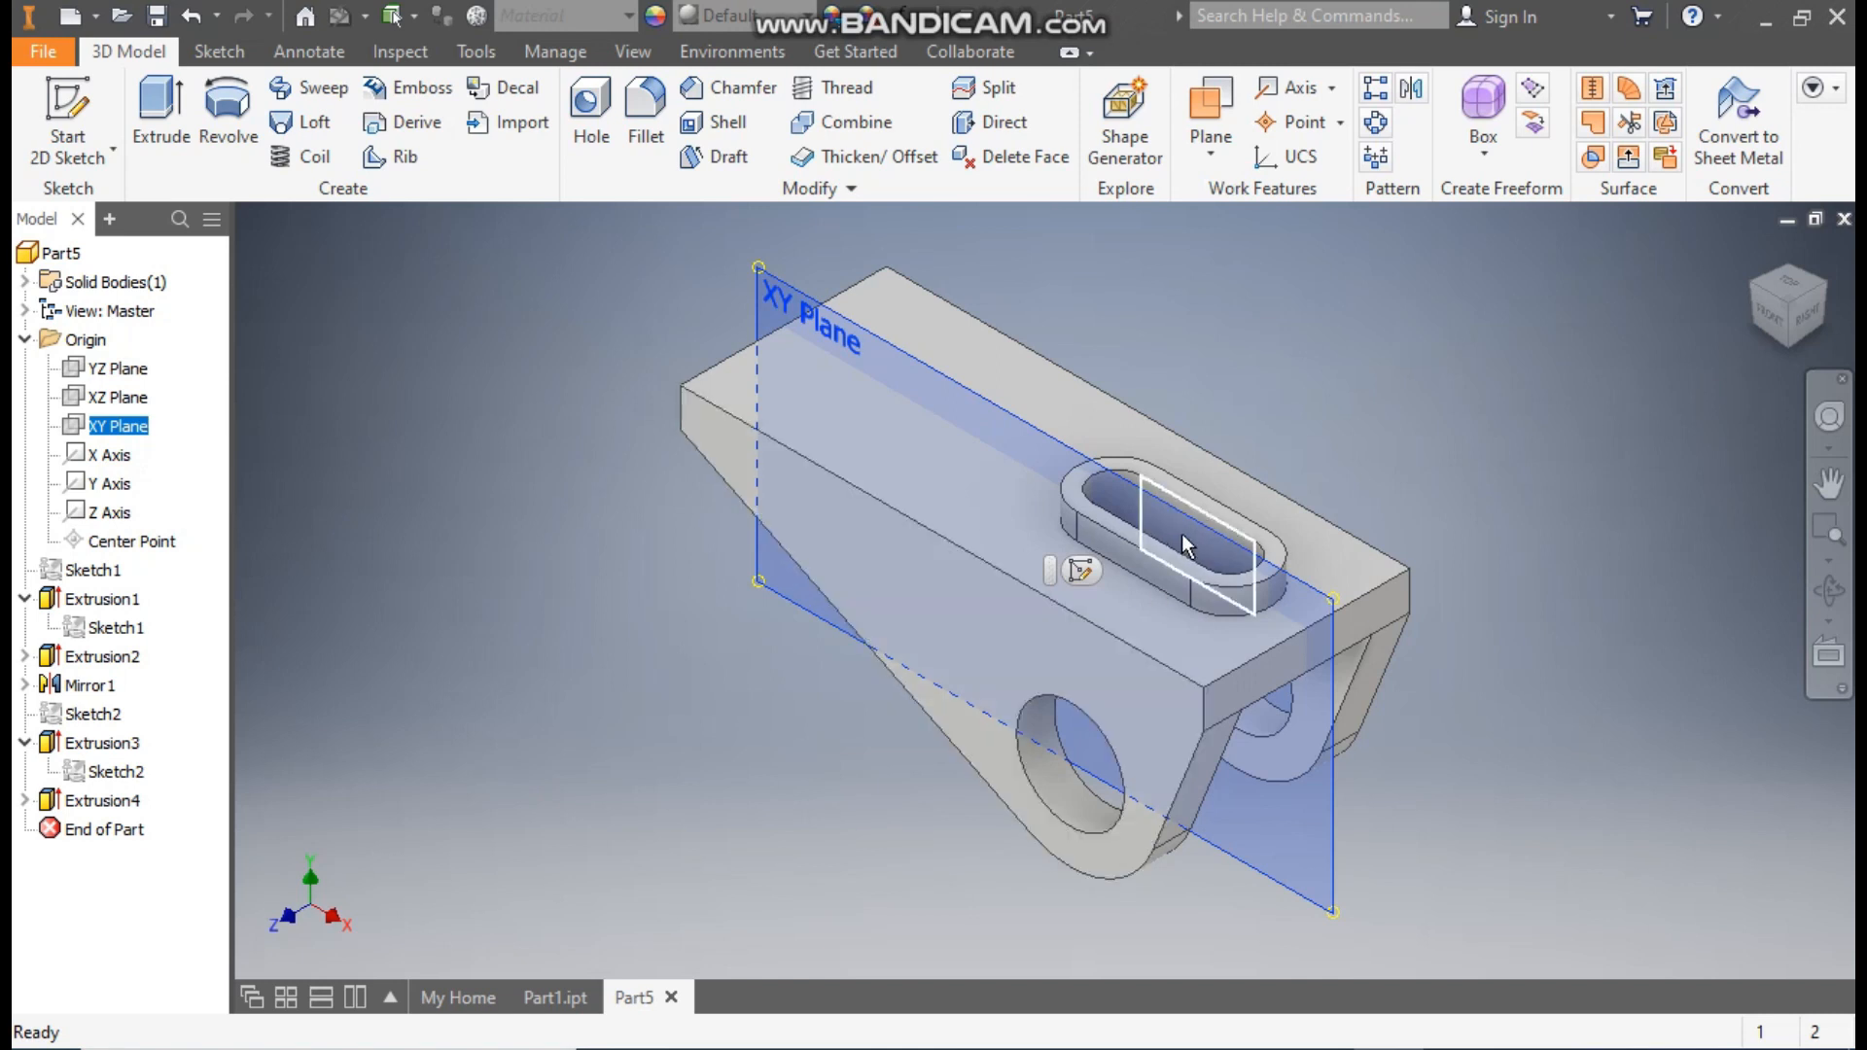
{"action": "left_click", "coordinate": [1080, 572]}
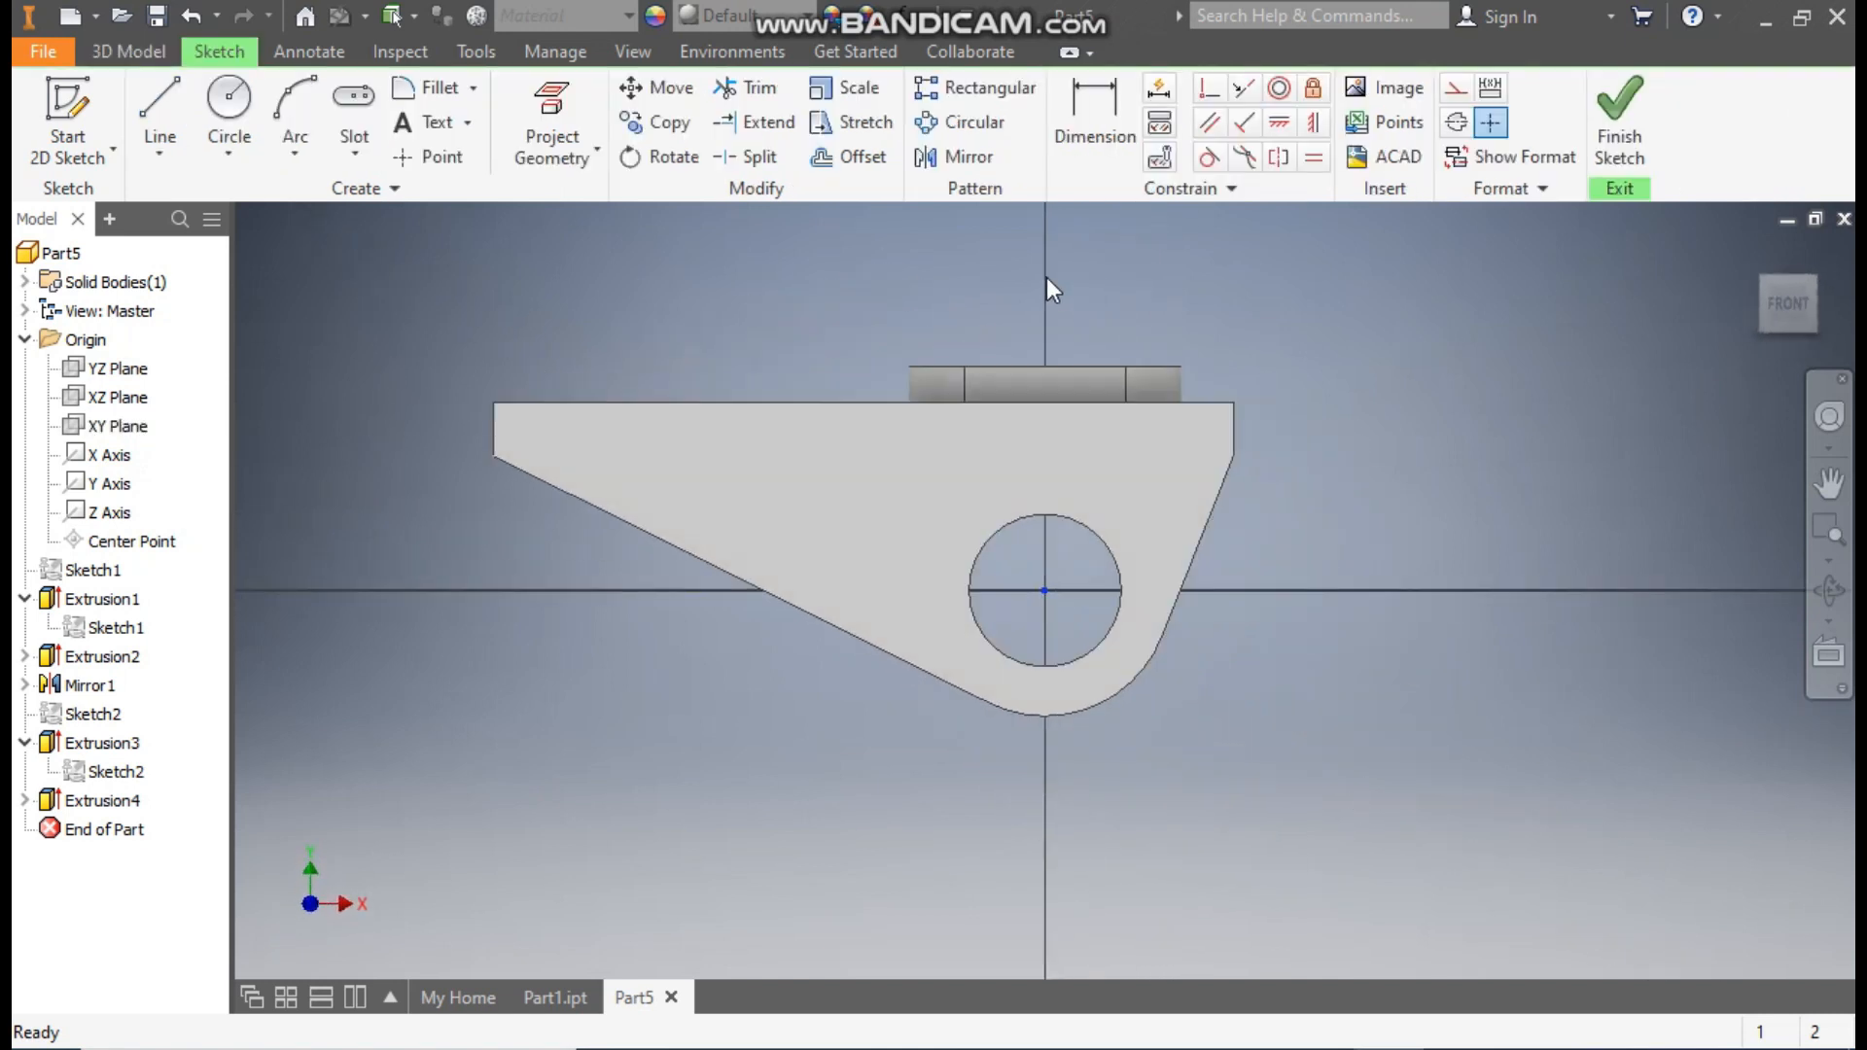
{"action": "left_click", "coordinate": [231, 101]}
{"action": "left_click", "coordinate": [793, 336]}
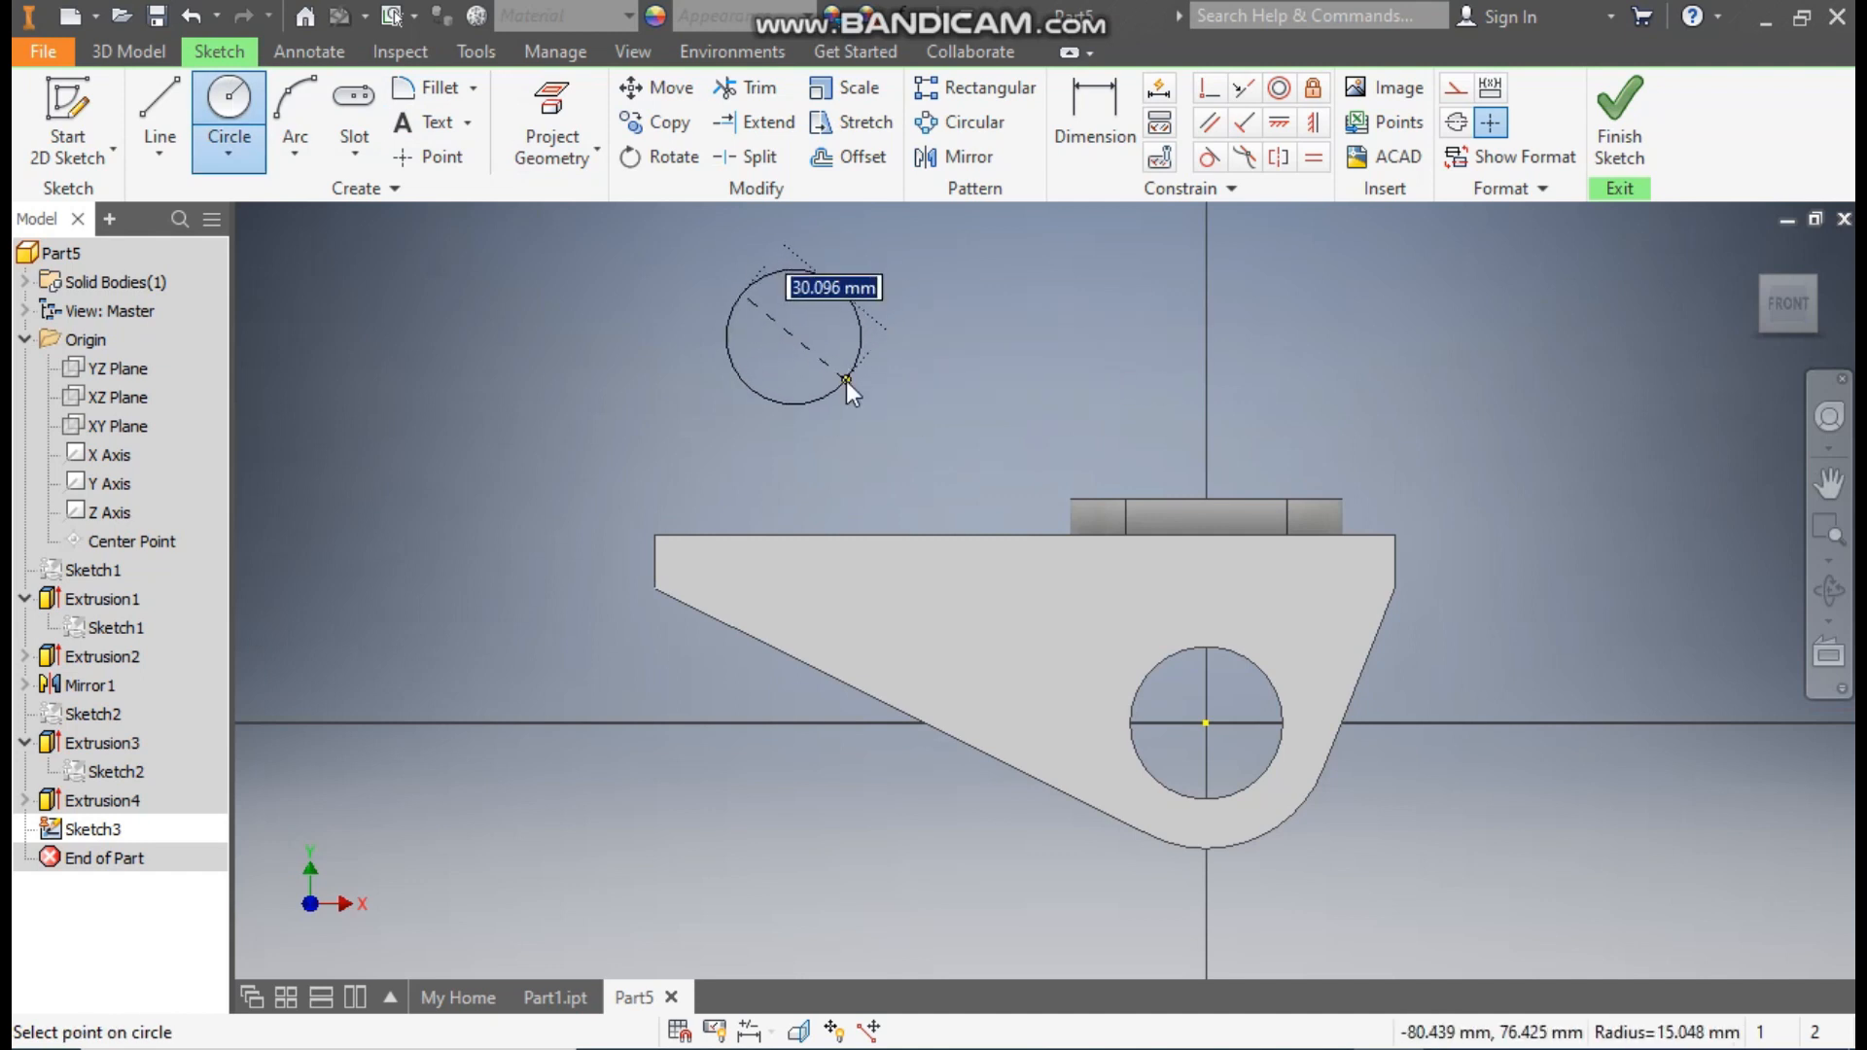
{"action": "type", "text": "48"}
{"action": "key", "text": "Return"}
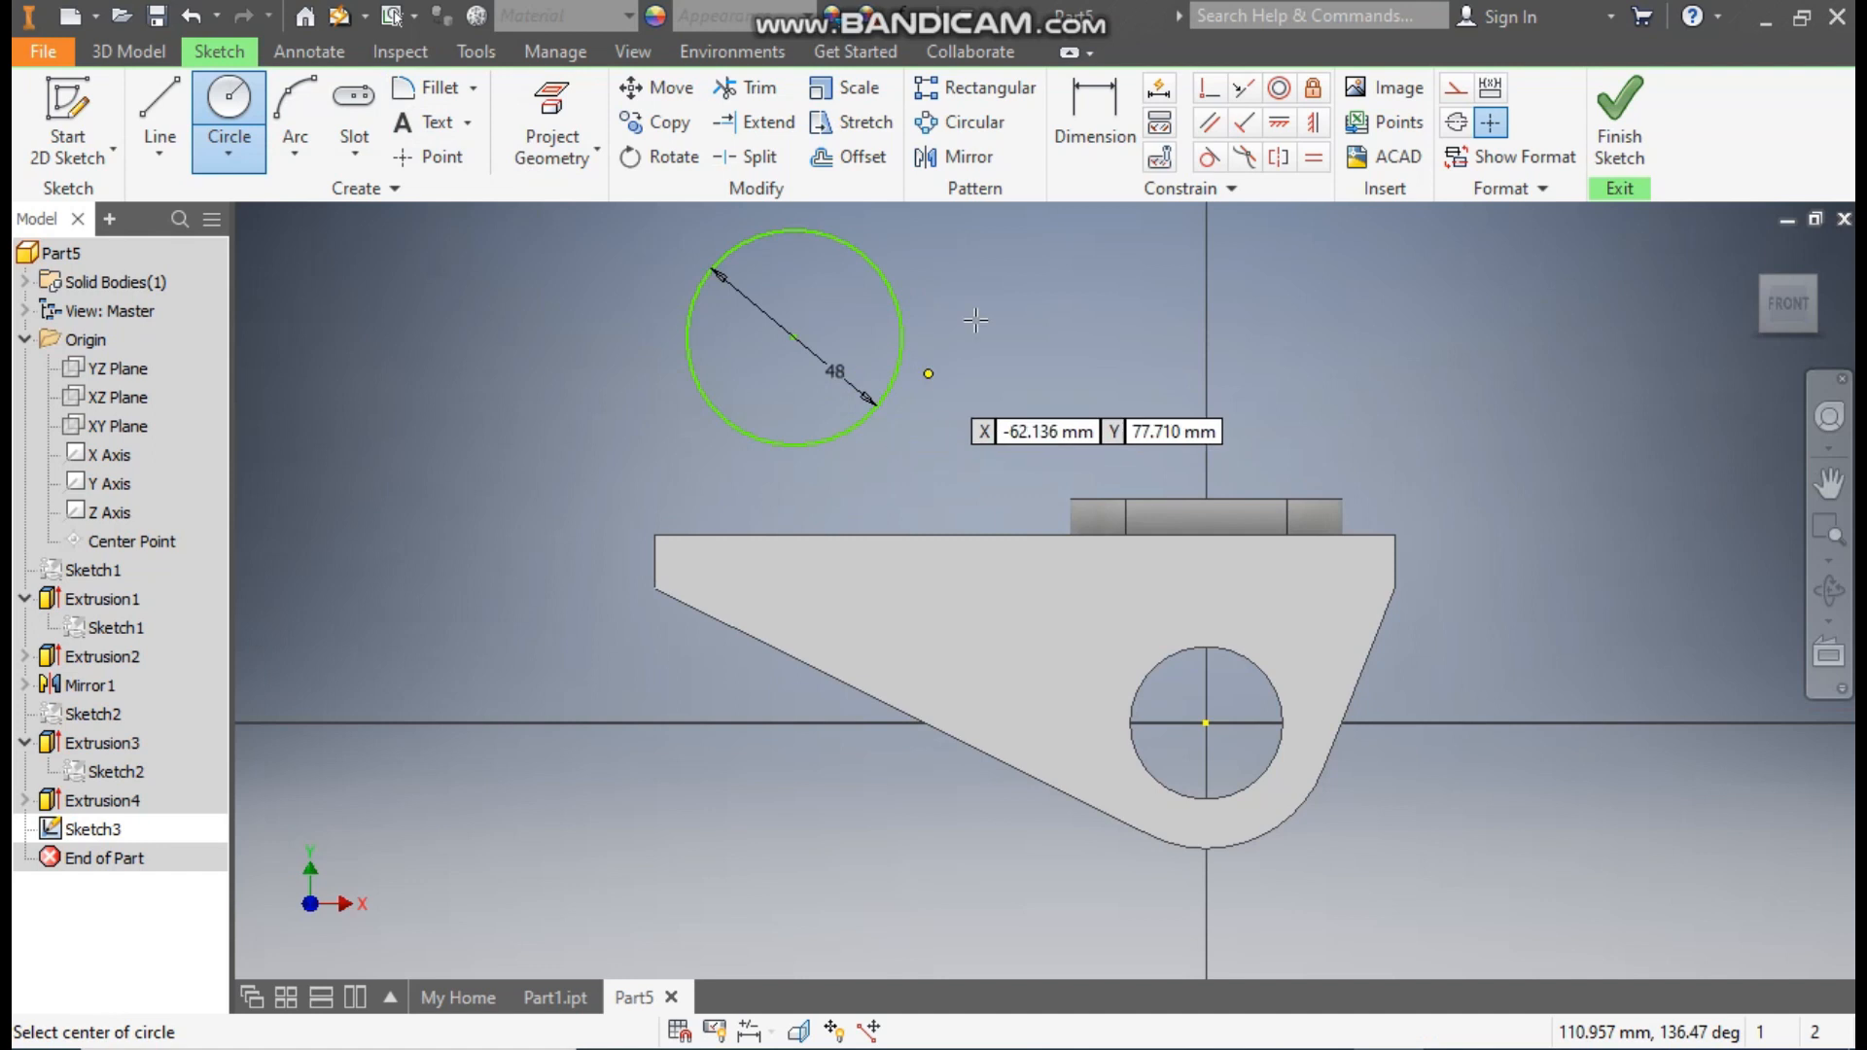
Dimension the circle's centre 45 mm above the base plate's top edge.
{"action": "left_click", "coordinate": [1109, 130]}
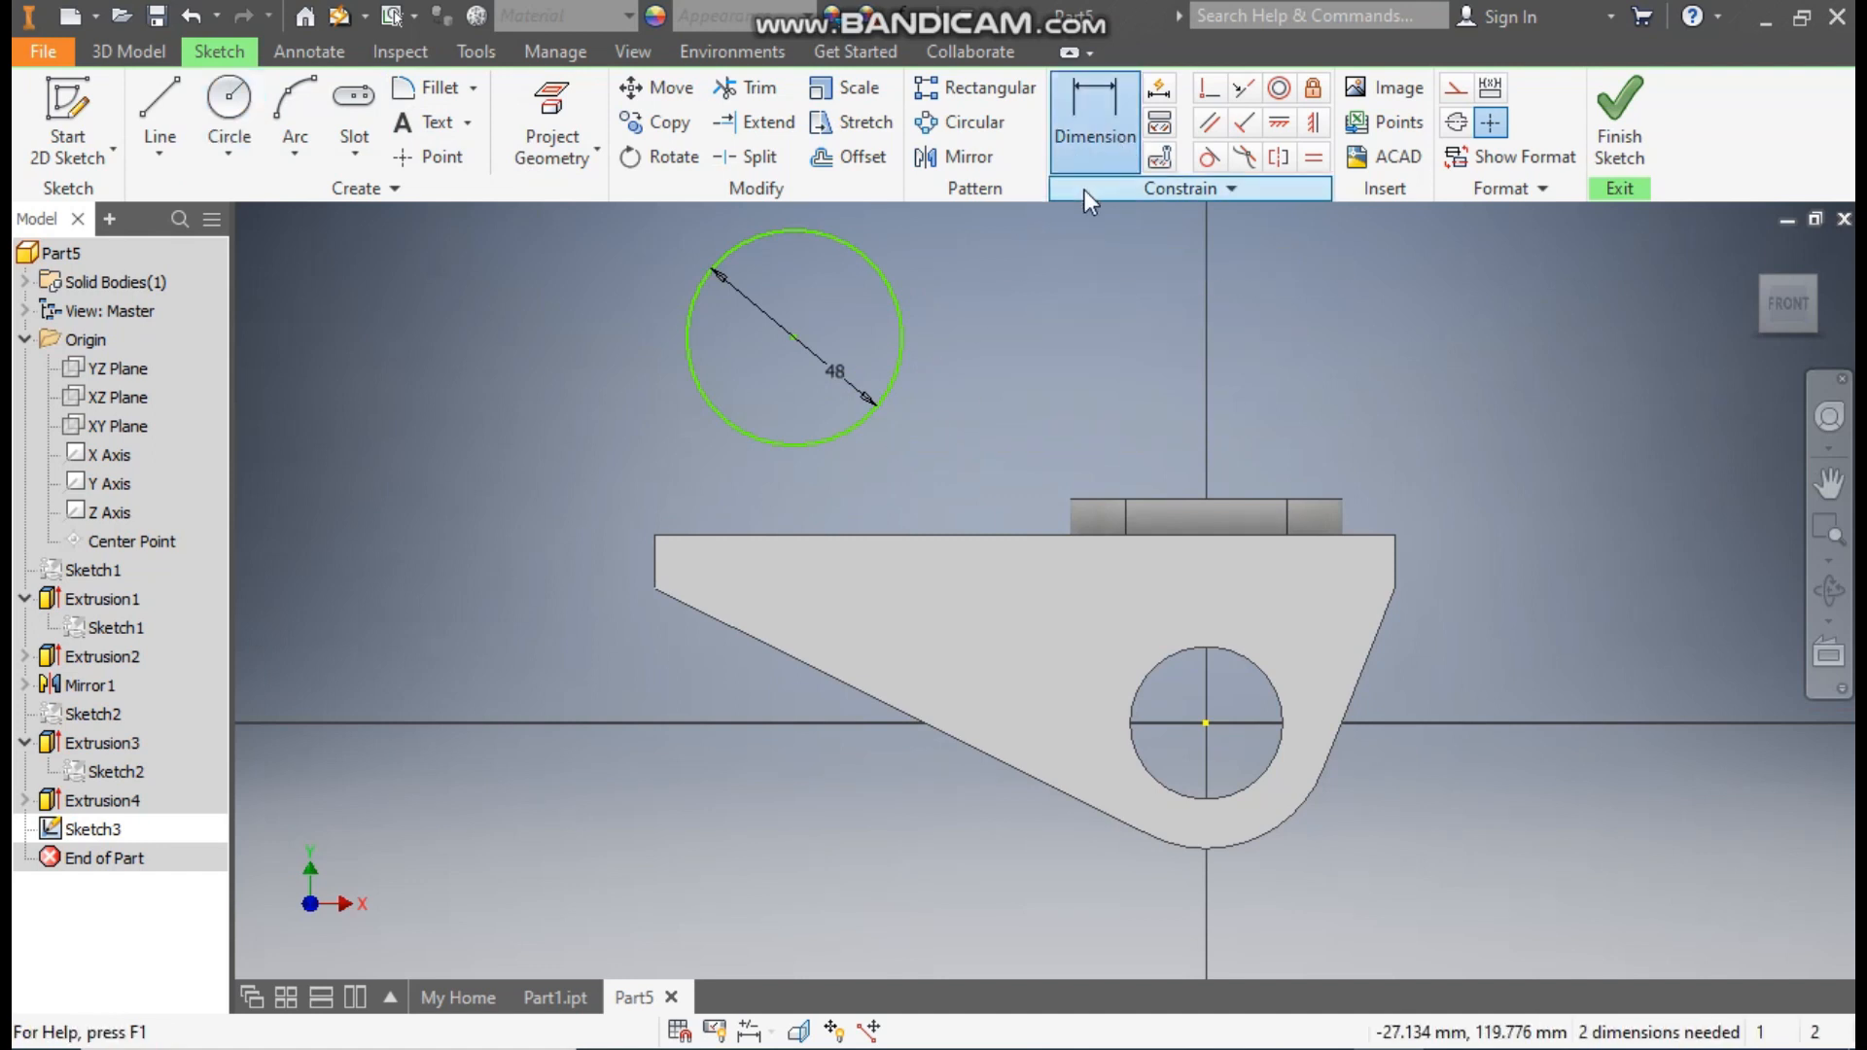
{"action": "left_click", "coordinate": [844, 535]}
{"action": "left_click", "coordinate": [797, 340]}
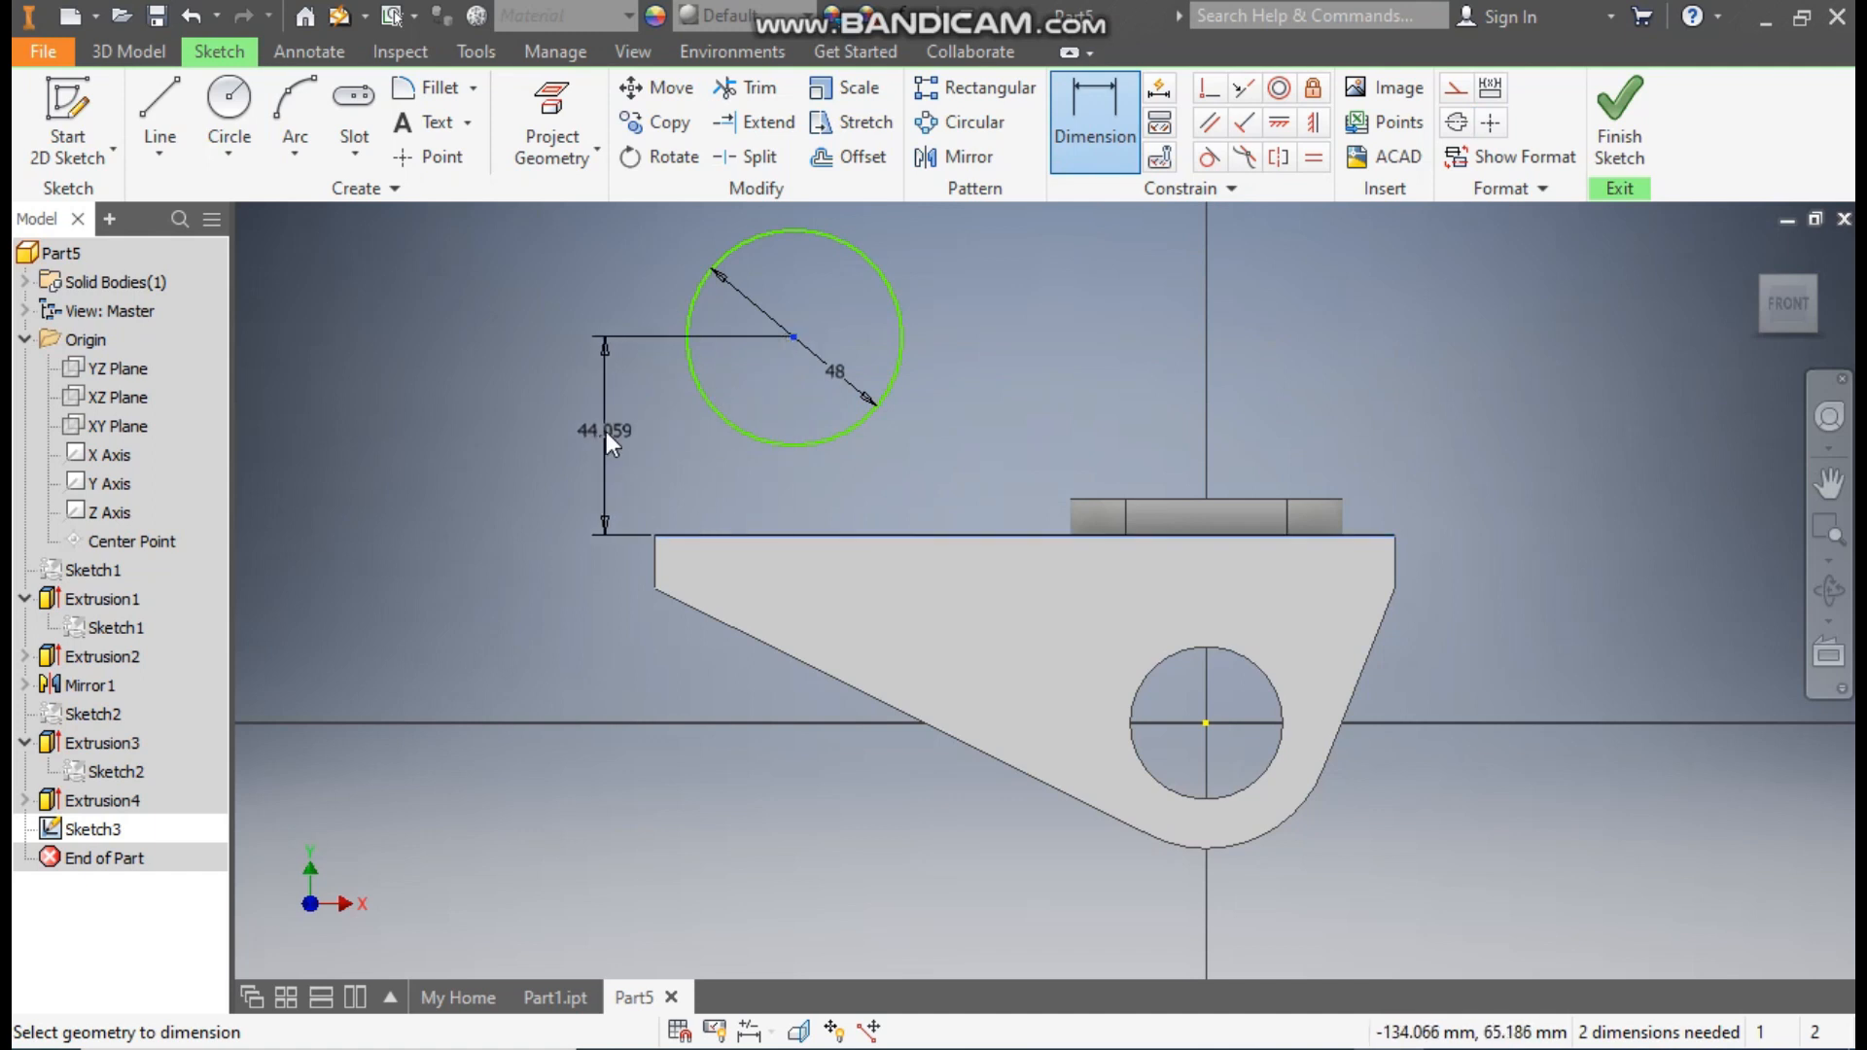
{"action": "left_click", "coordinate": [605, 432]}
{"action": "type", "text": "45"}
{"action": "key", "text": "Return"}
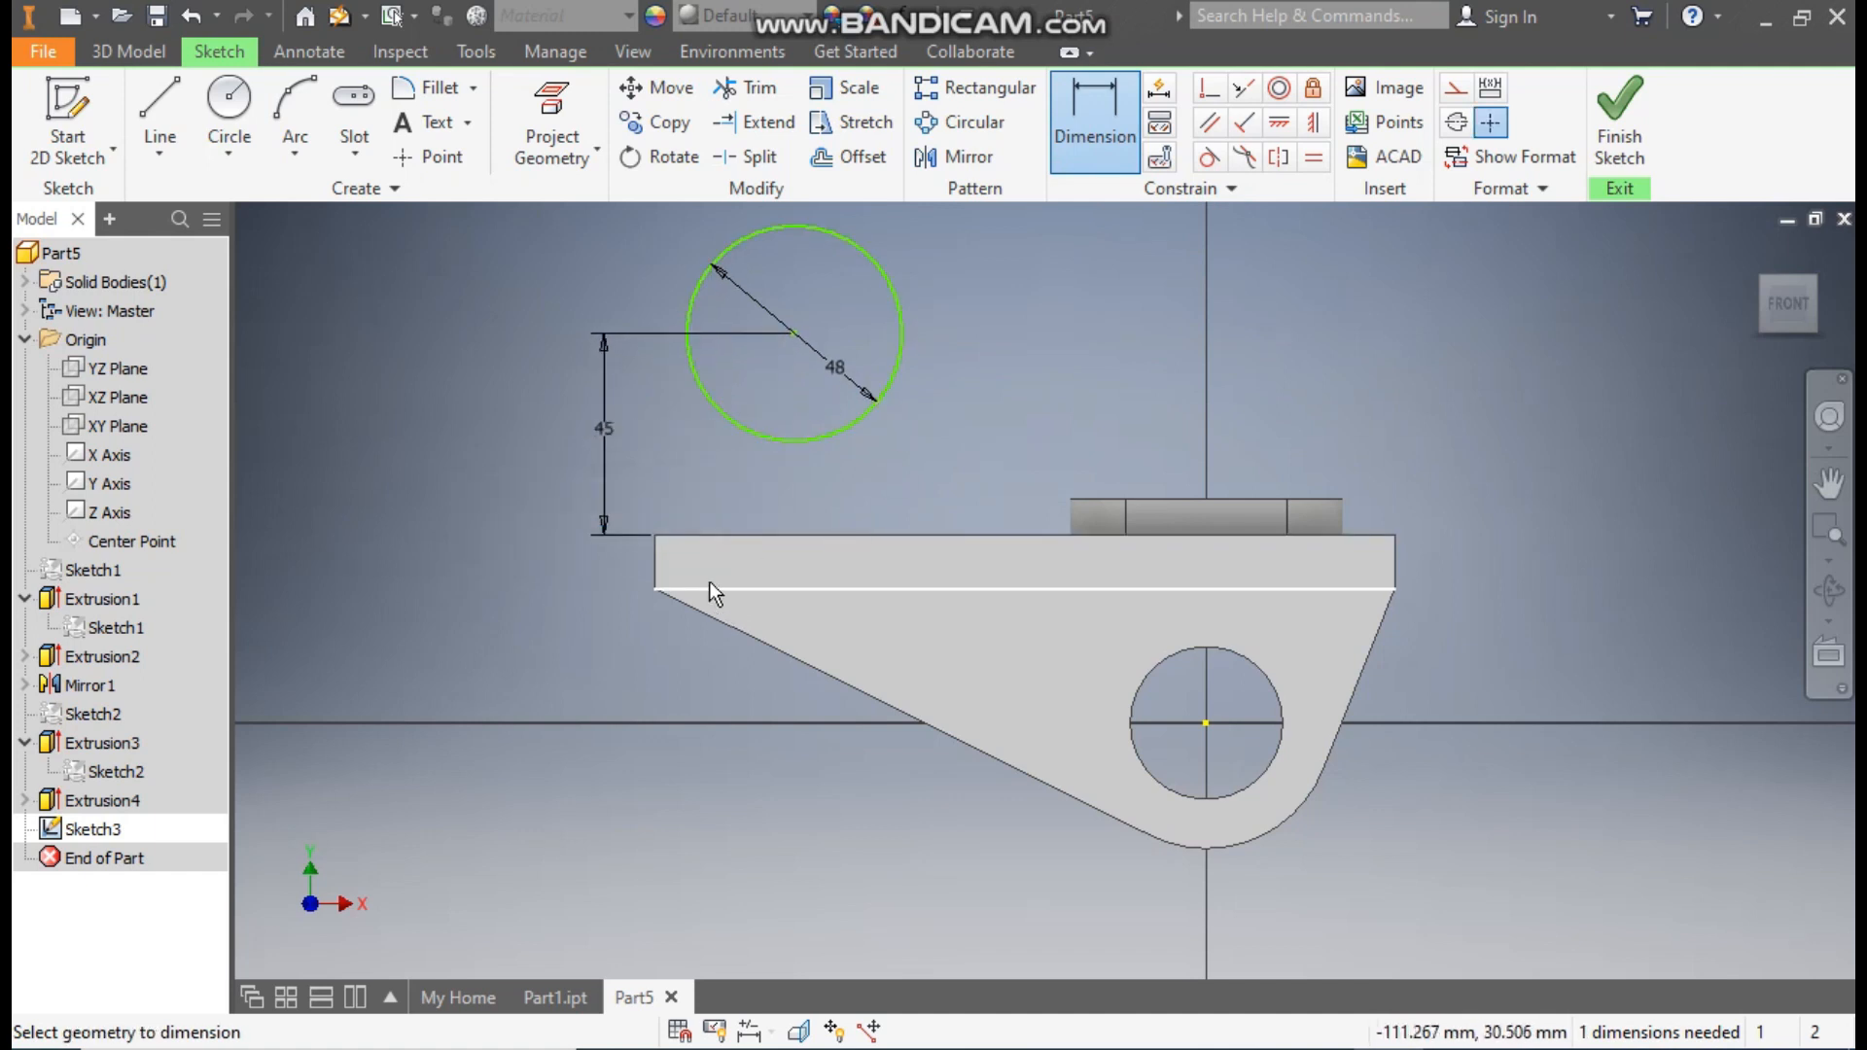
Dimension the circle's centre 45 mm horizontally from the base plate's short end edge nearest the circle, and finish the sketch.
{"action": "left_click", "coordinate": [657, 556]}
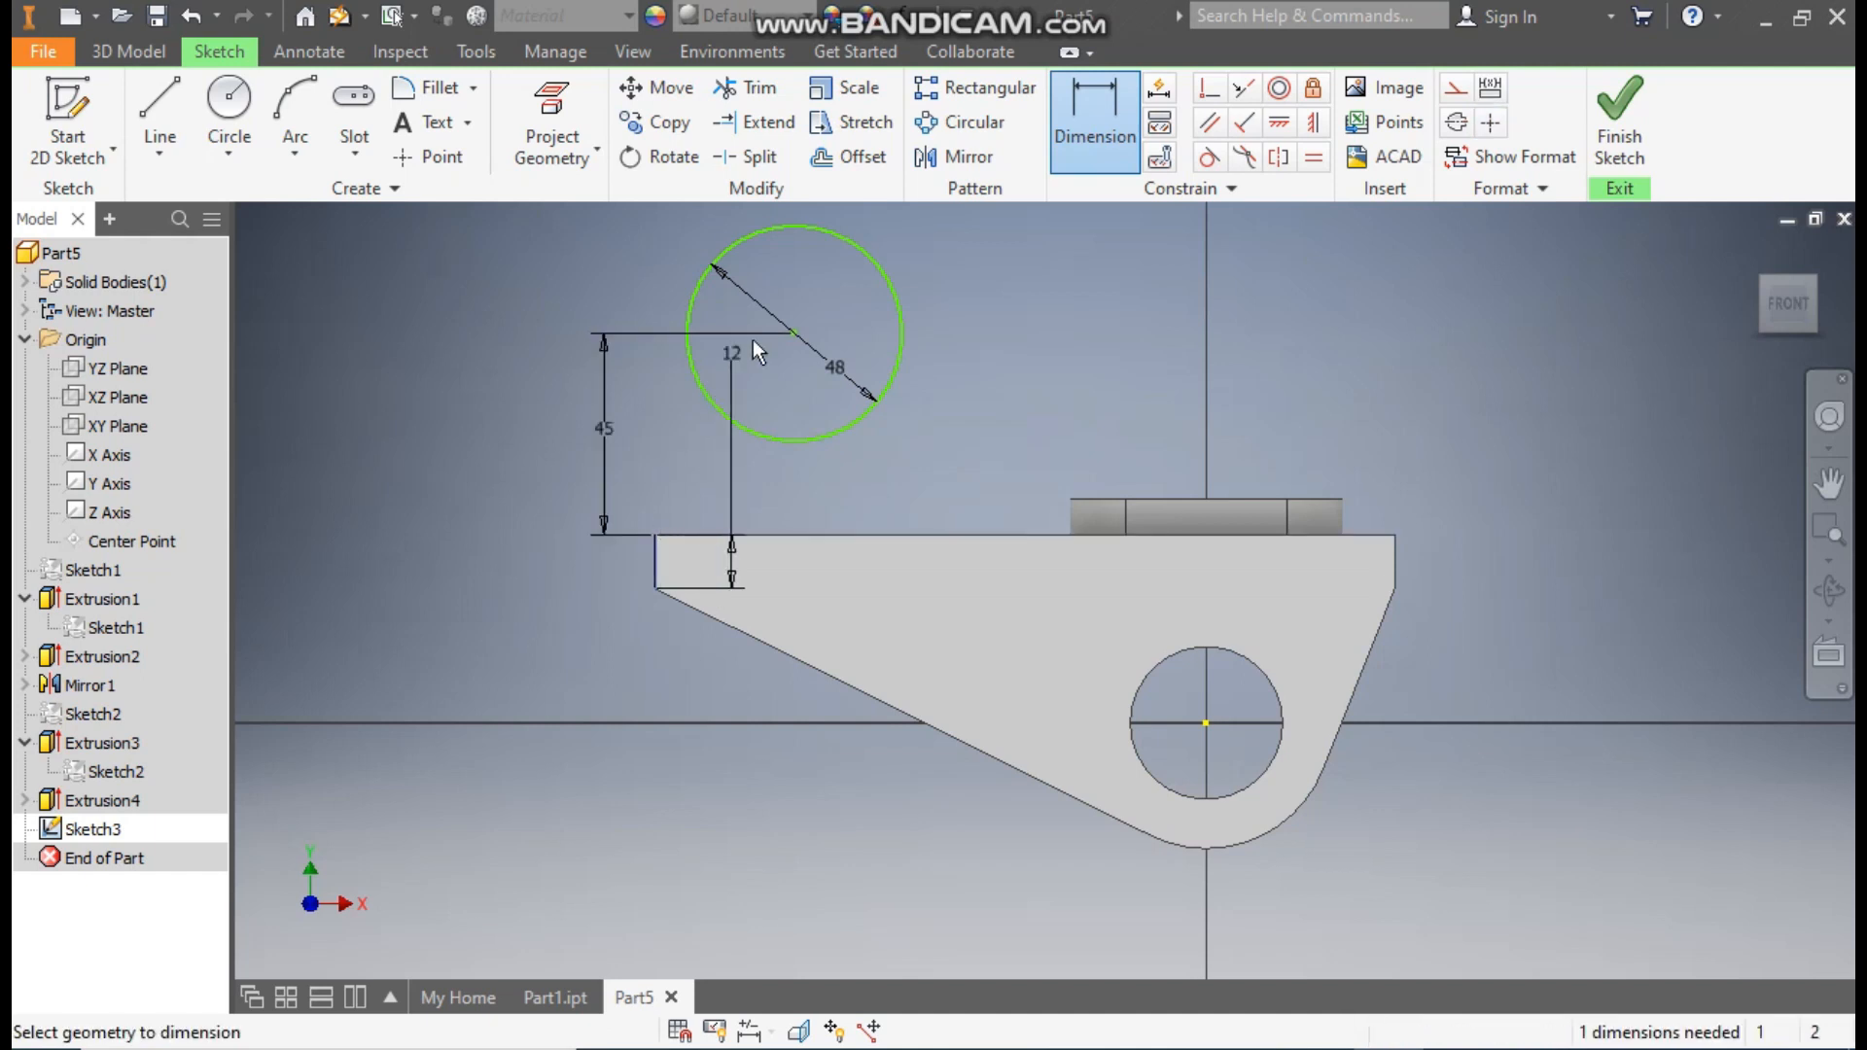
{"action": "left_click", "coordinate": [794, 334]}
{"action": "left_click", "coordinate": [770, 483]}
{"action": "type", "text": "45"}
{"action": "key", "text": "Return"}
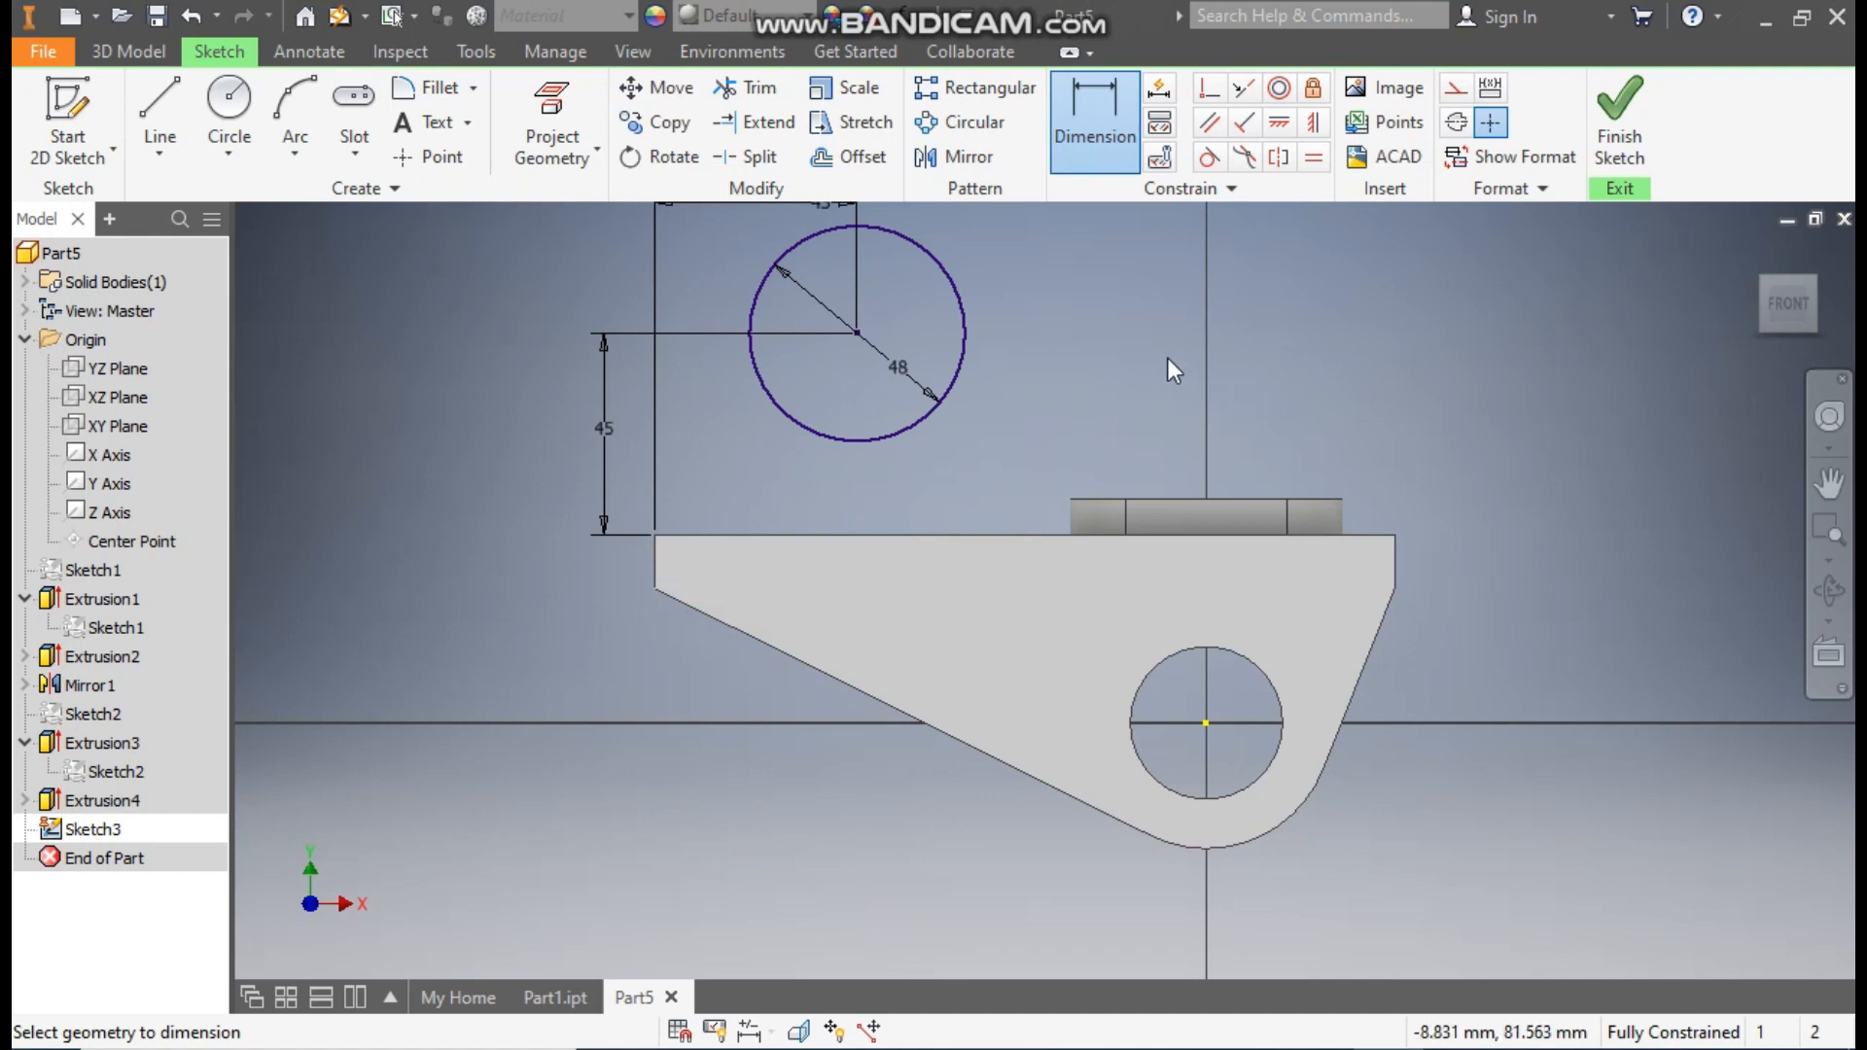
{"action": "middle_click_drag", "start_coordinate": [1167, 367], "coordinate": [1229, 450]}
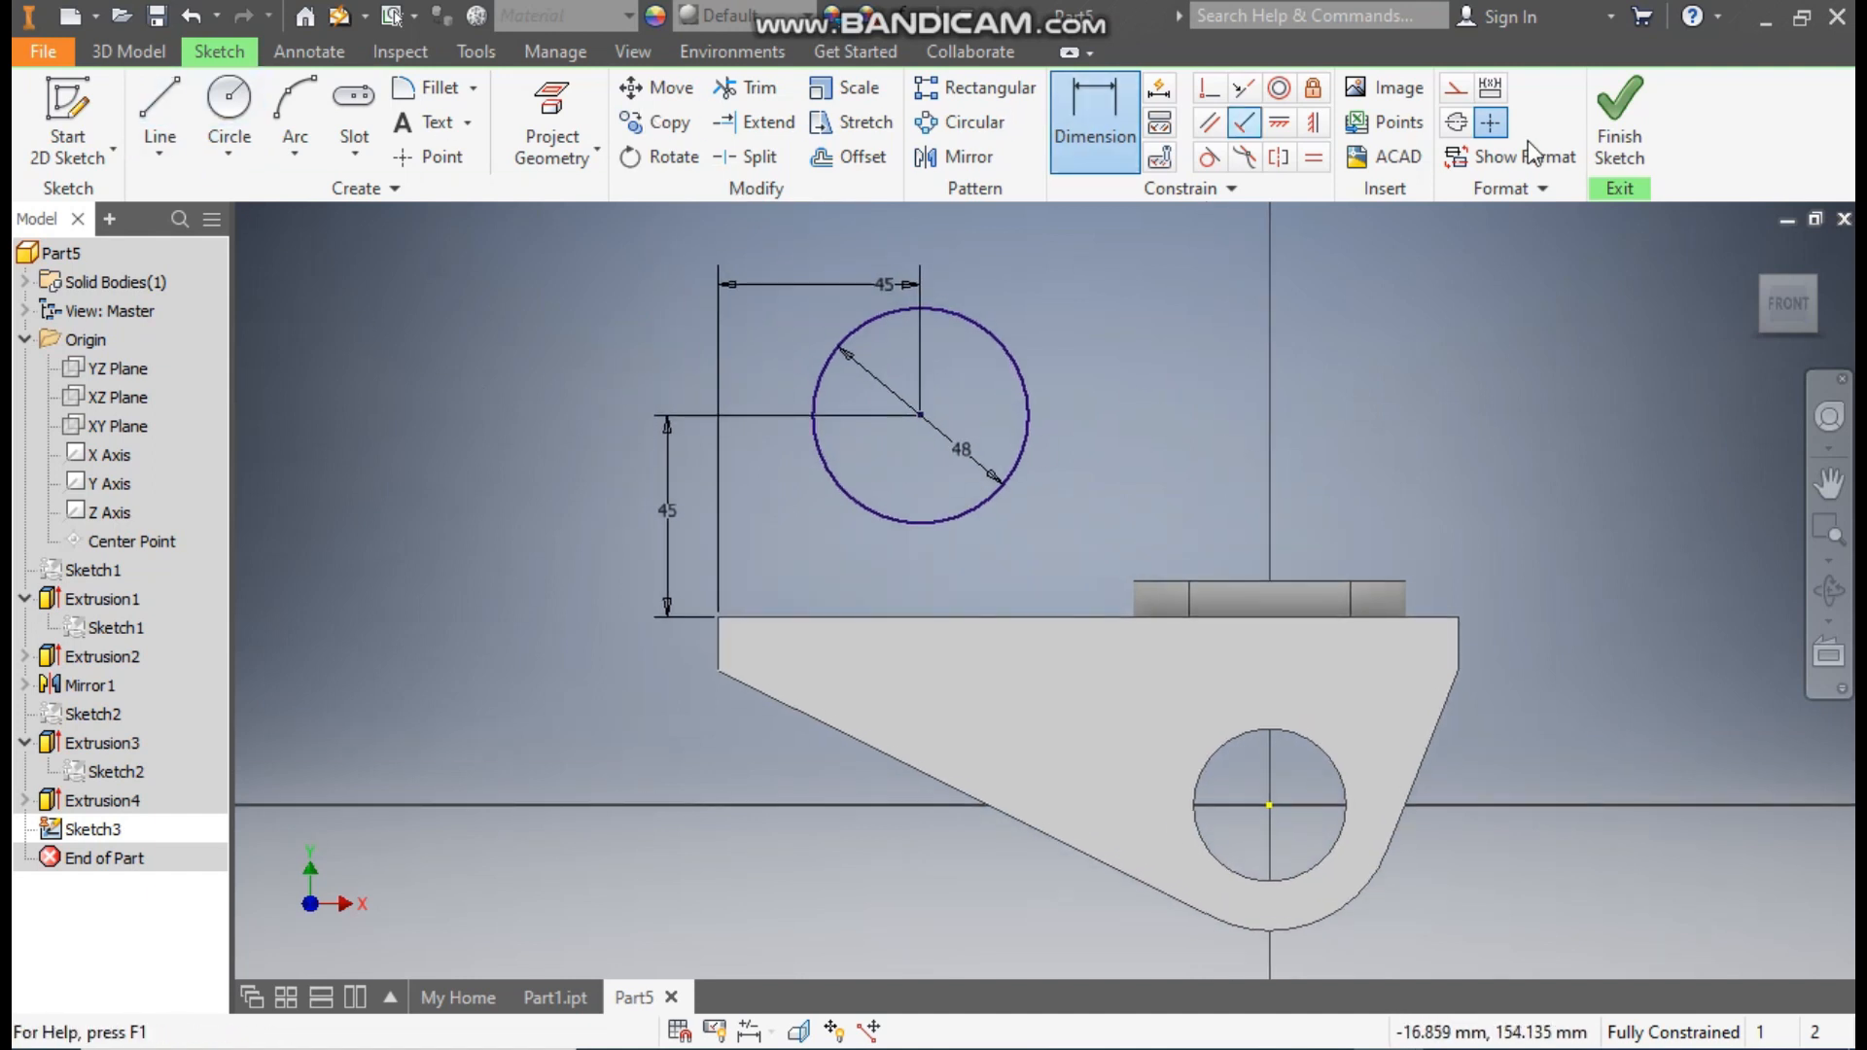
{"action": "left_click", "coordinate": [1619, 115]}
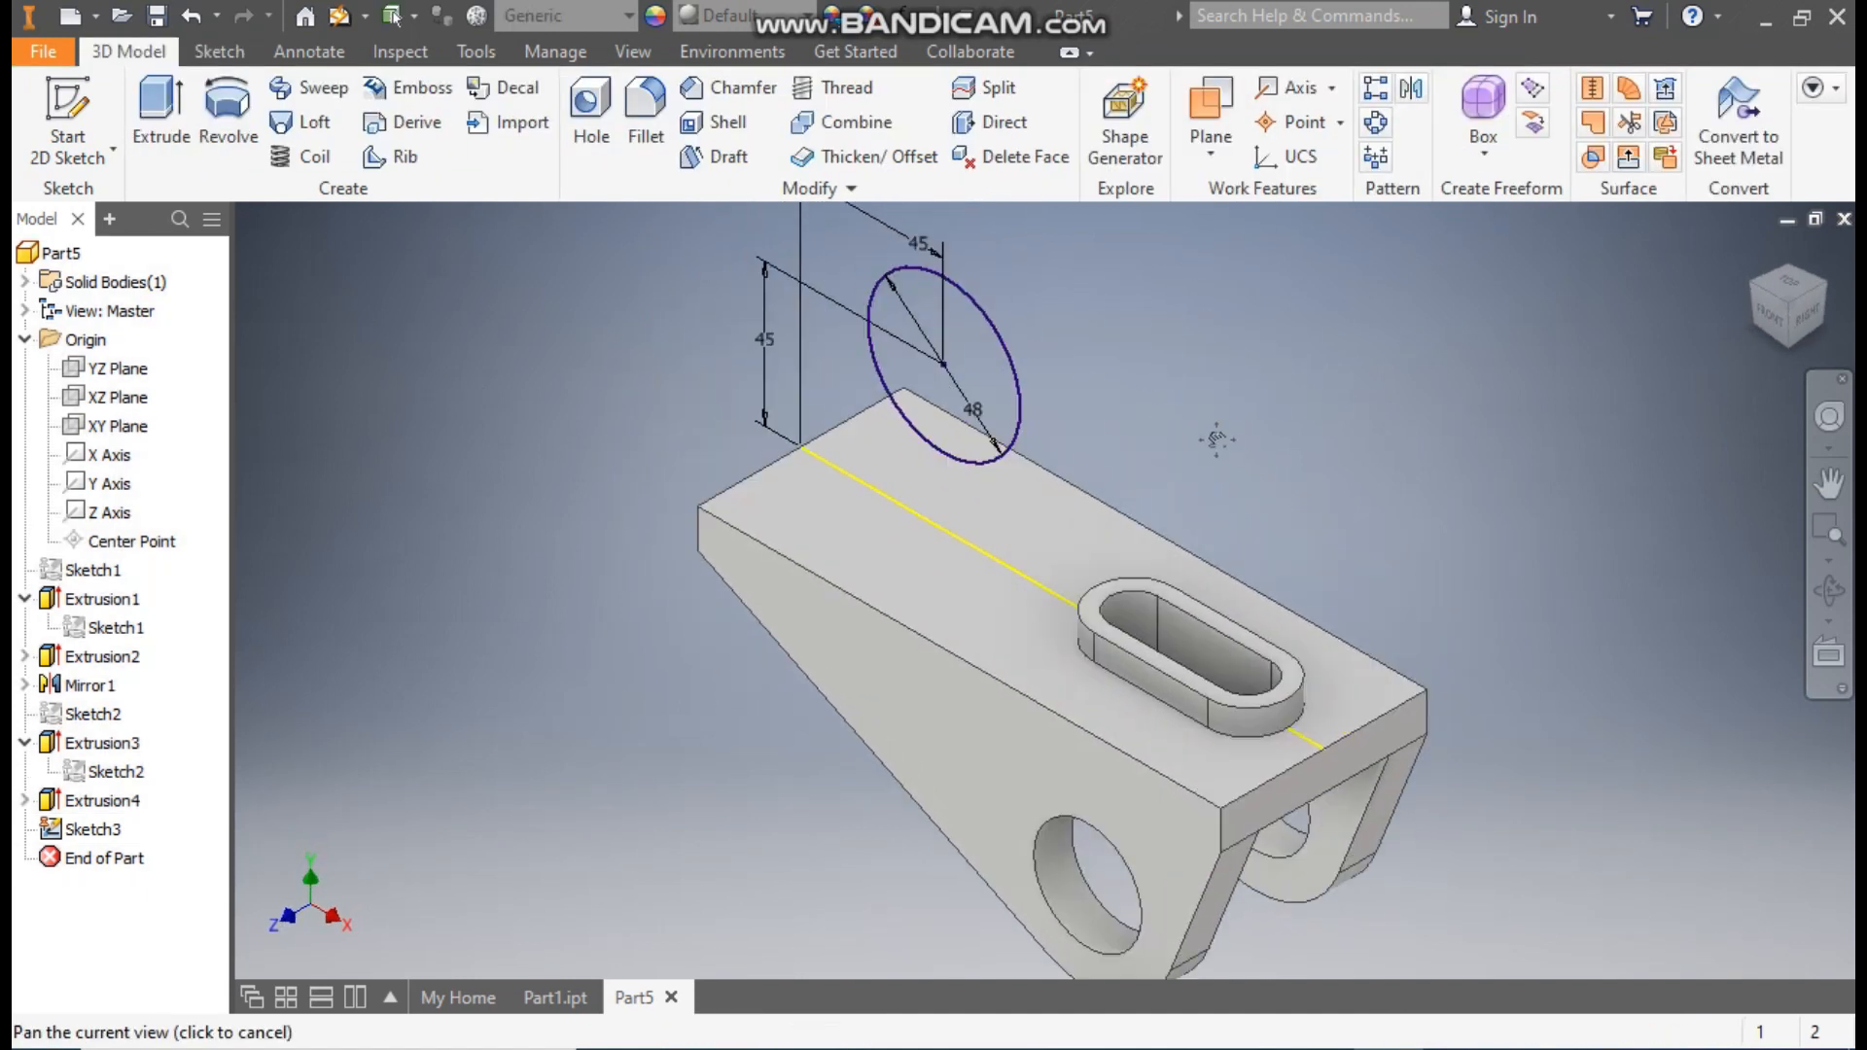
Extrude the 48 mm circle symmetrically about its sketch plane to a total of 55 mm to form the cylindrical boss.
{"action": "left_click", "coordinate": [158, 113]}
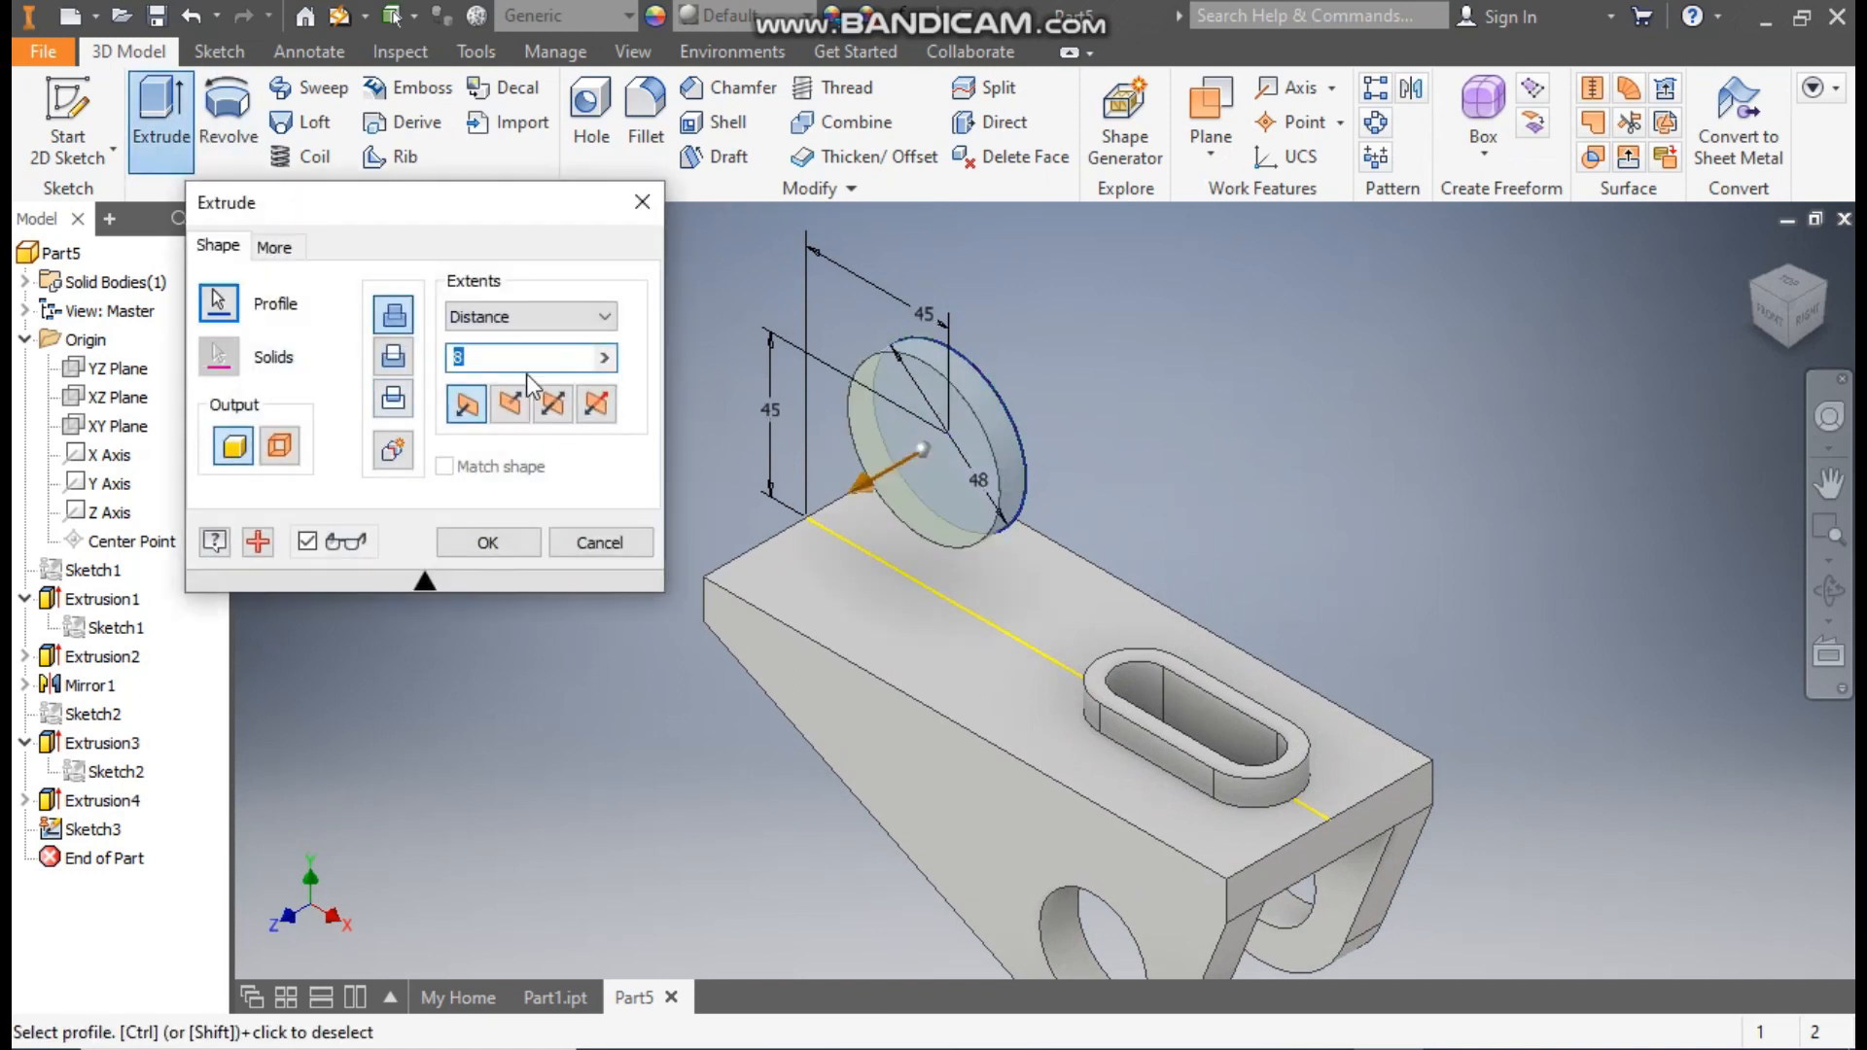
{"action": "left_click", "coordinate": [553, 403]}
{"action": "left_click", "coordinate": [458, 366]}
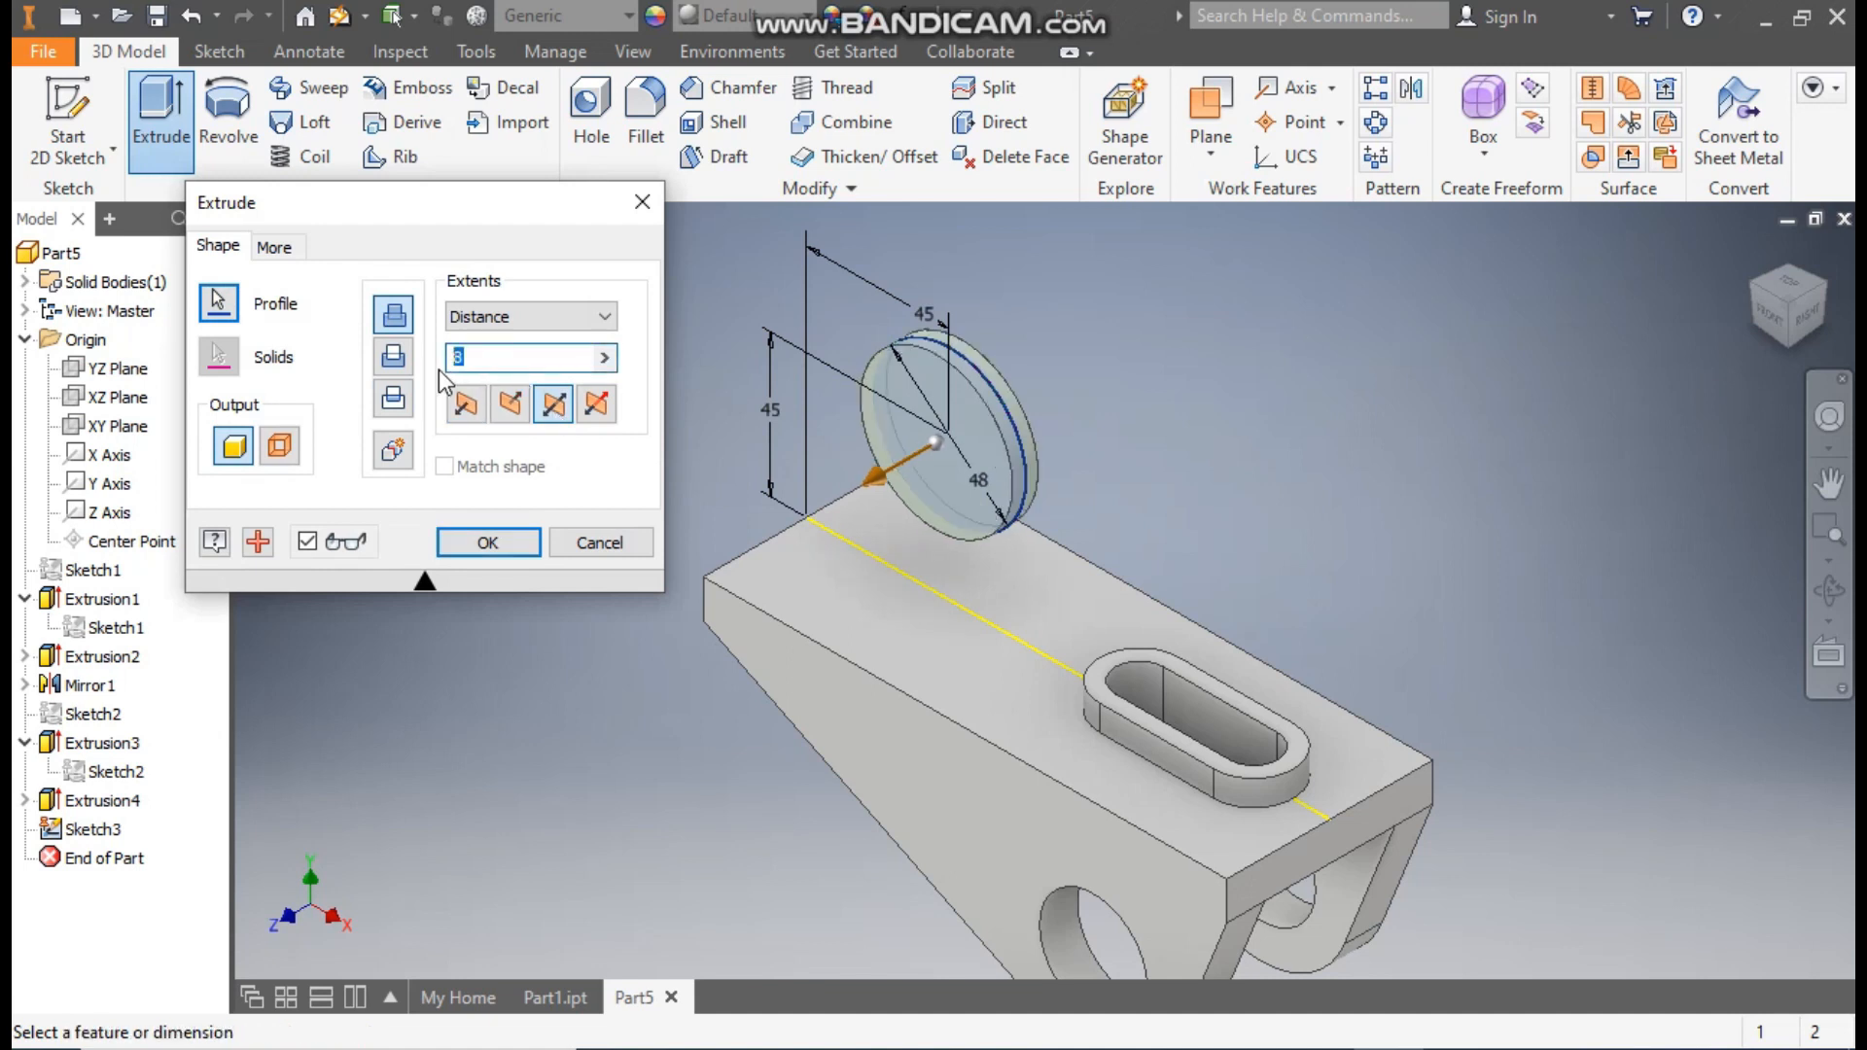
{"action": "type", "text": "55"}
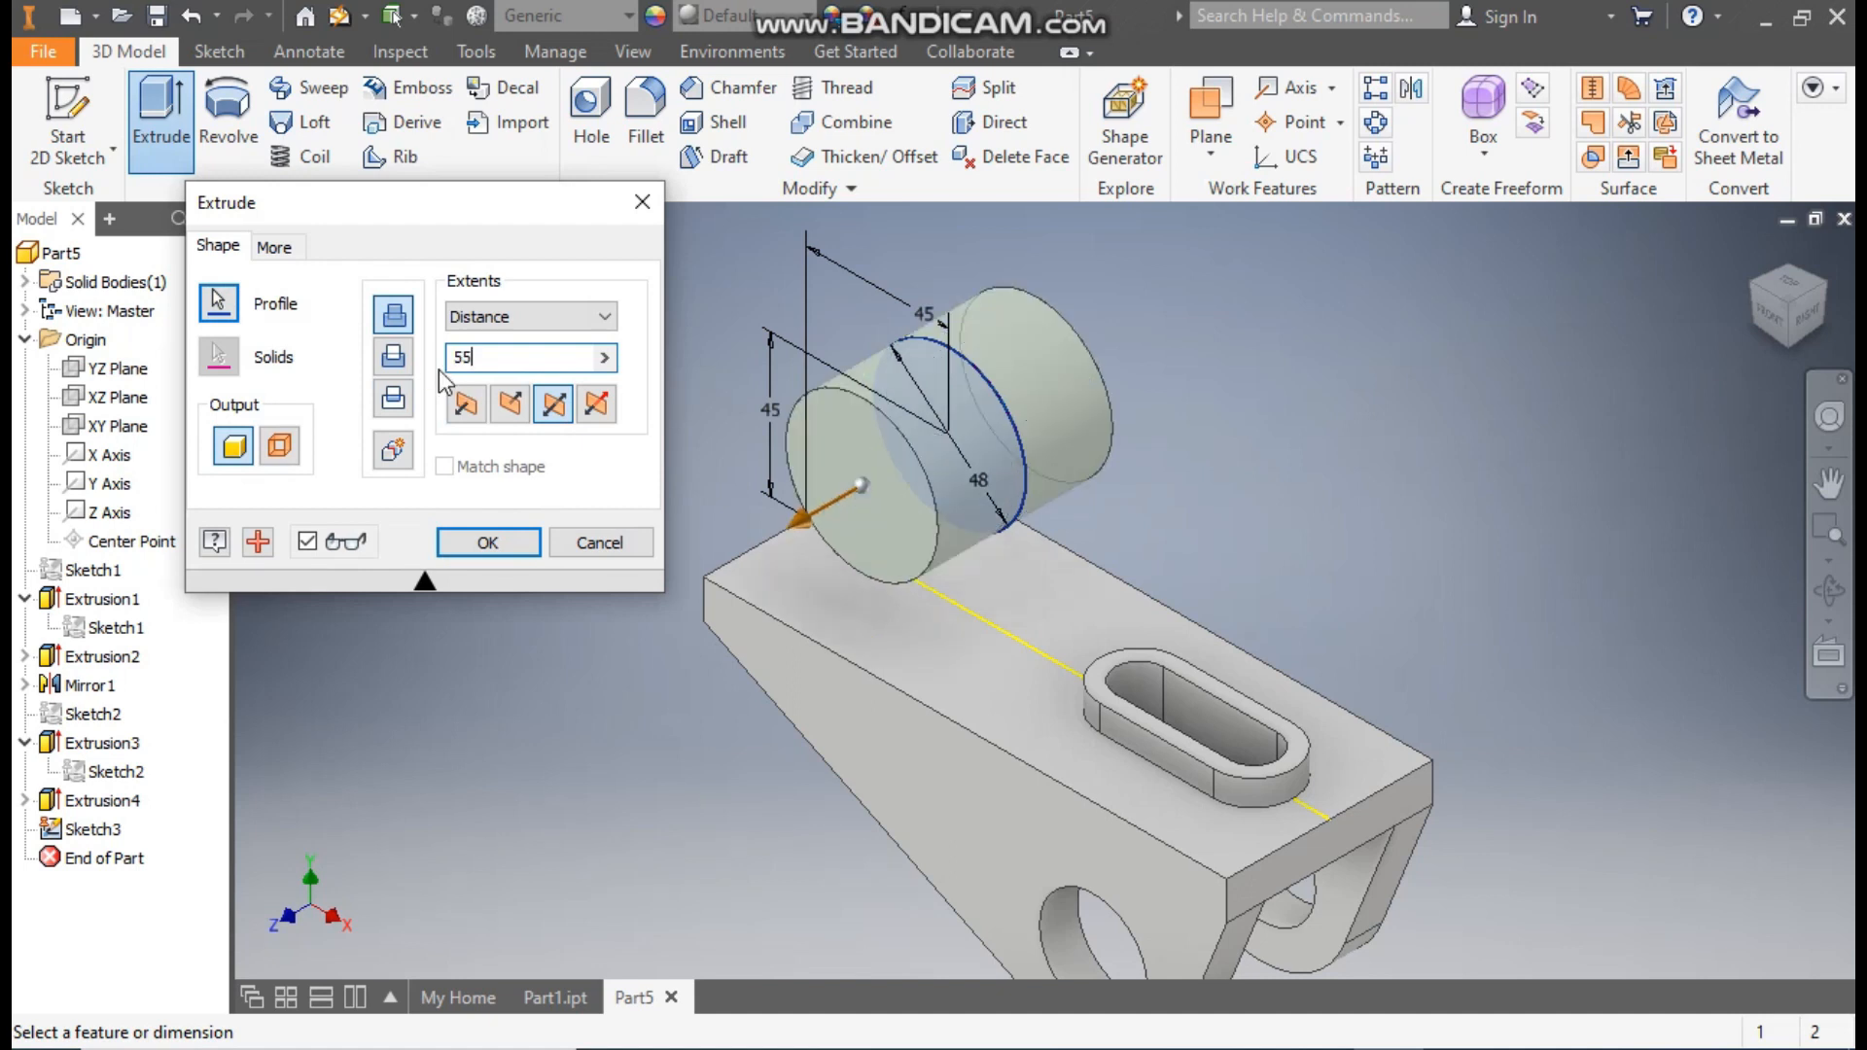
{"action": "left_click", "coordinate": [486, 550]}
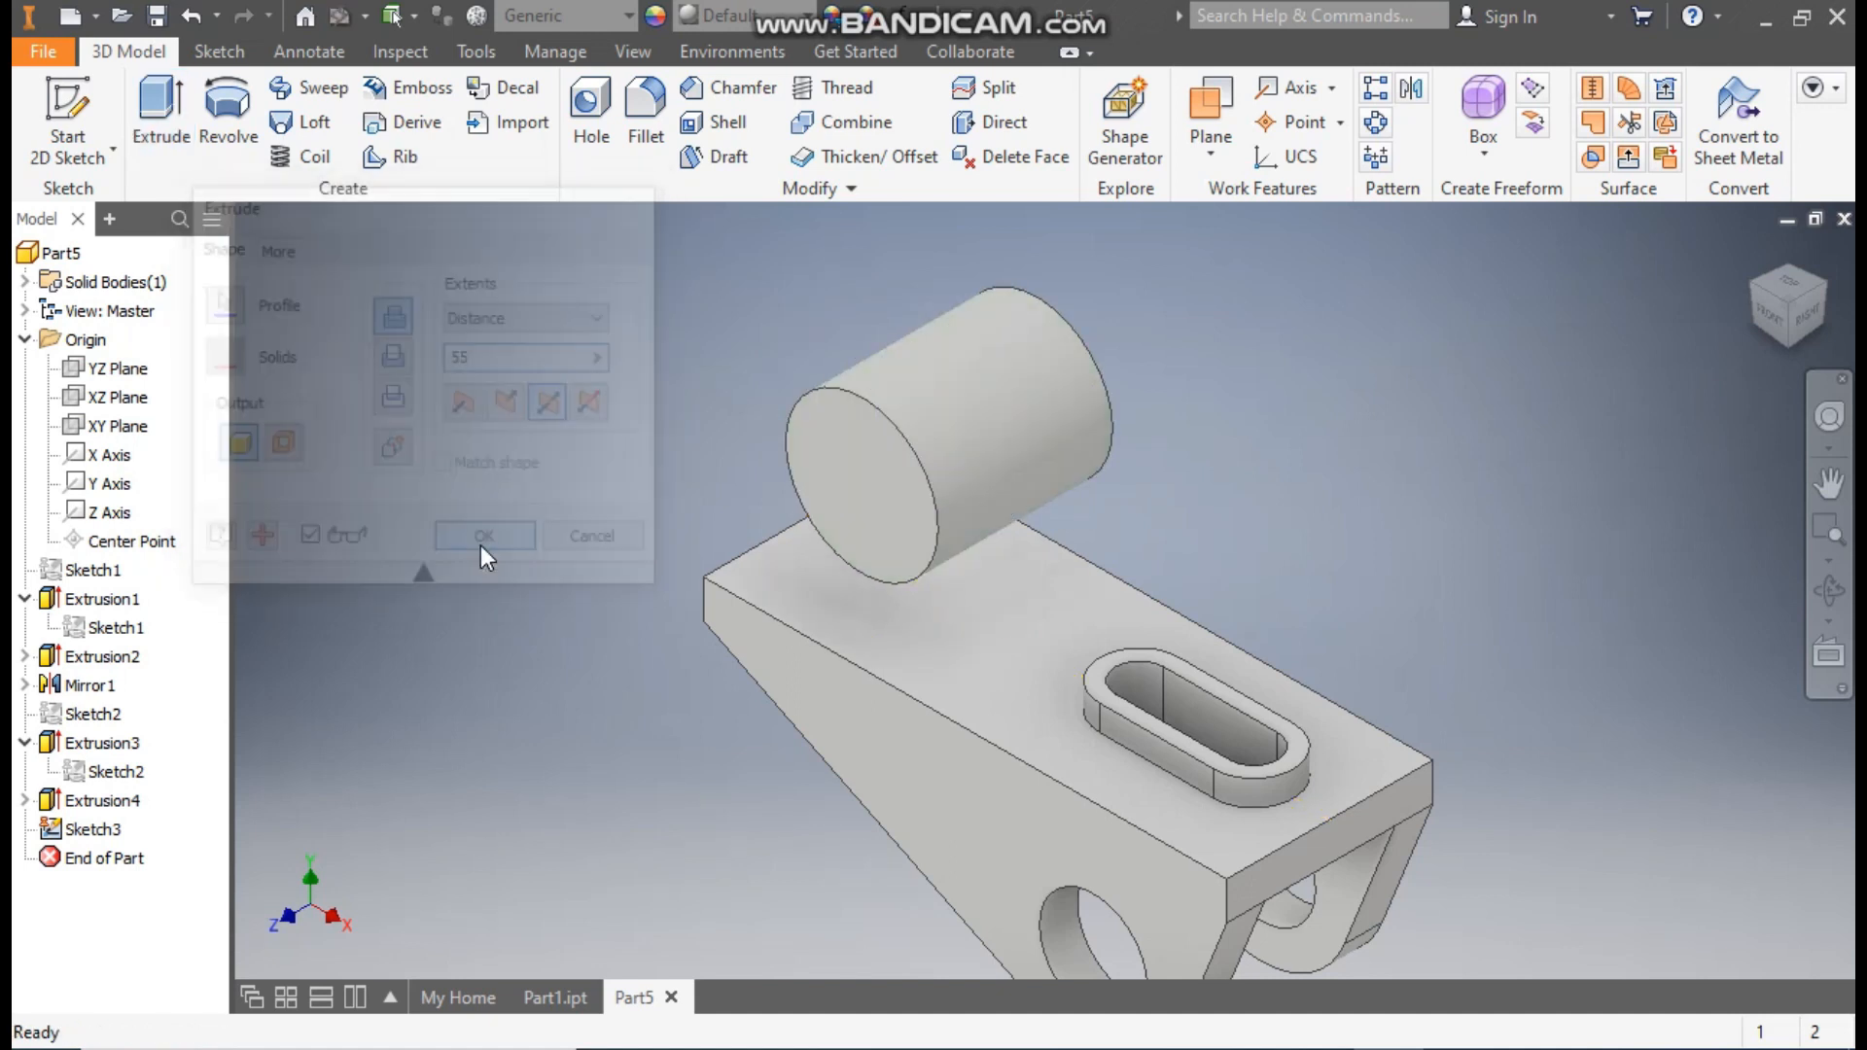
Sketch a concentric 35 mm diameter circle on the front end face of the cylindrical boss.
{"action": "left_click", "coordinate": [819, 476]}
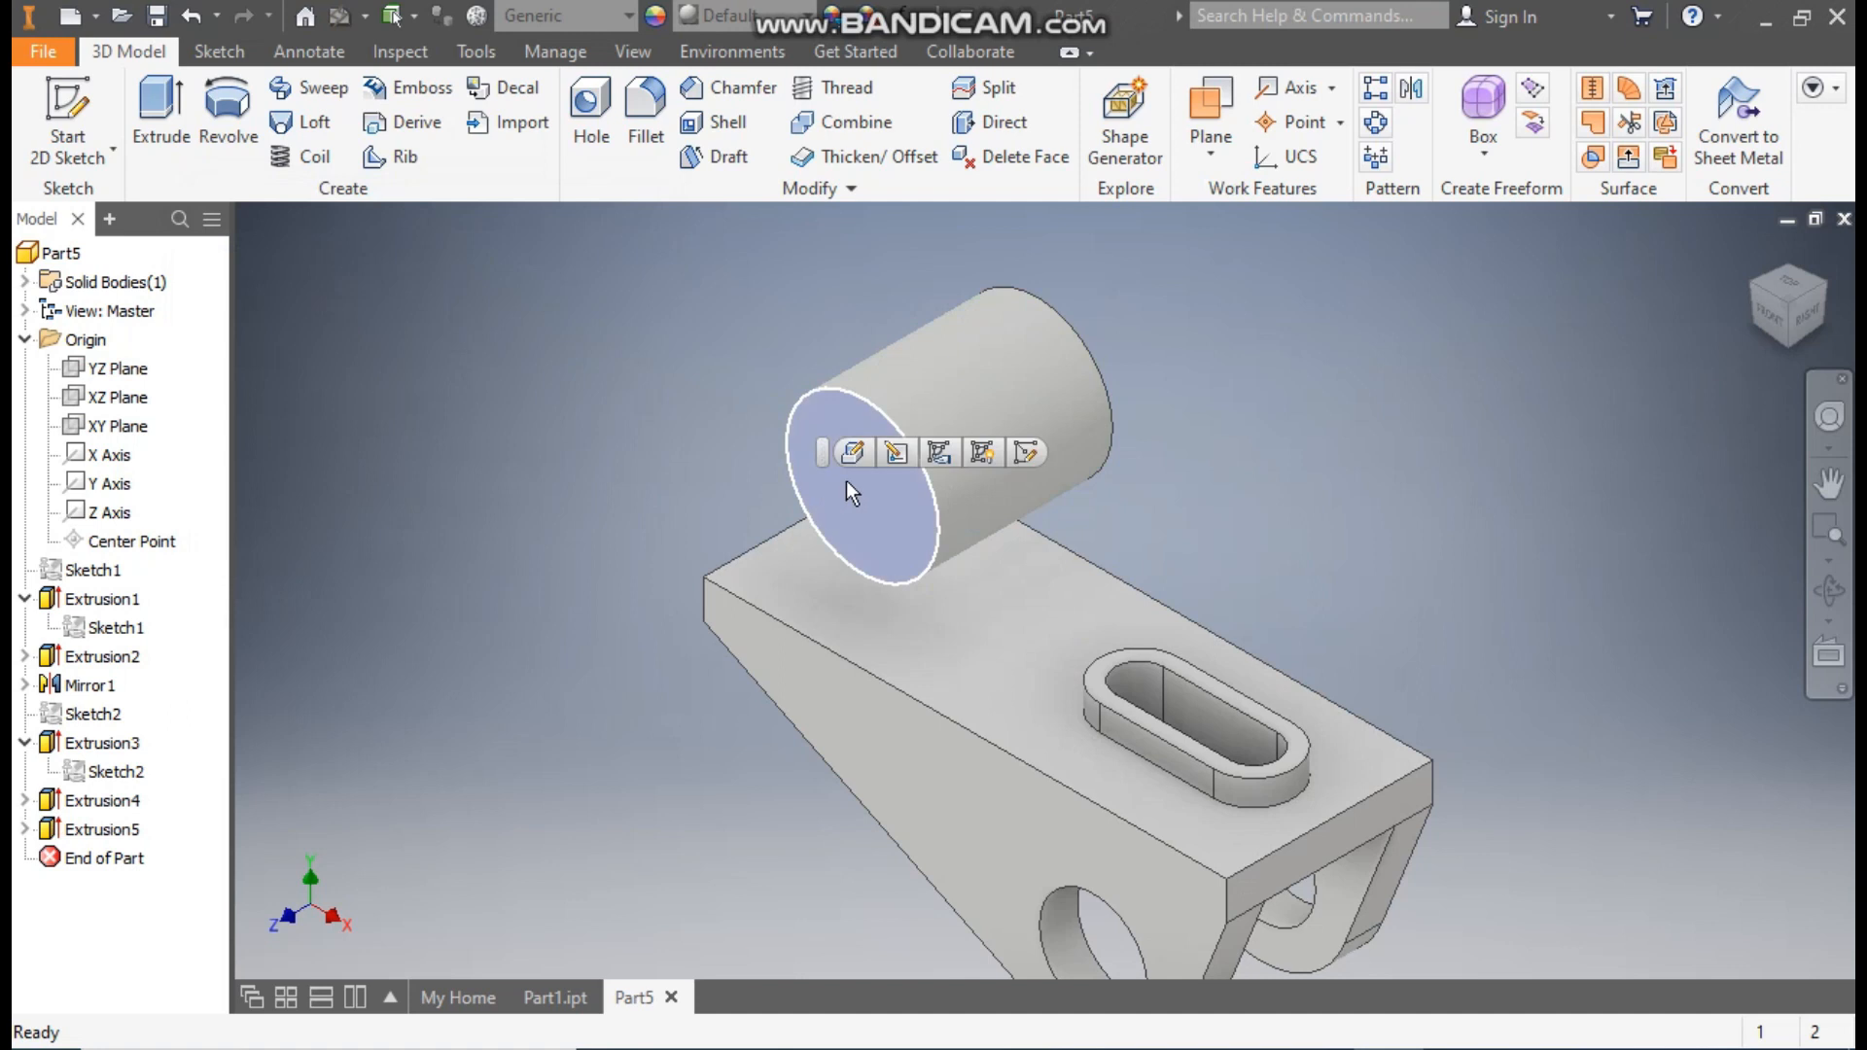
{"action": "left_click", "coordinate": [1031, 451]}
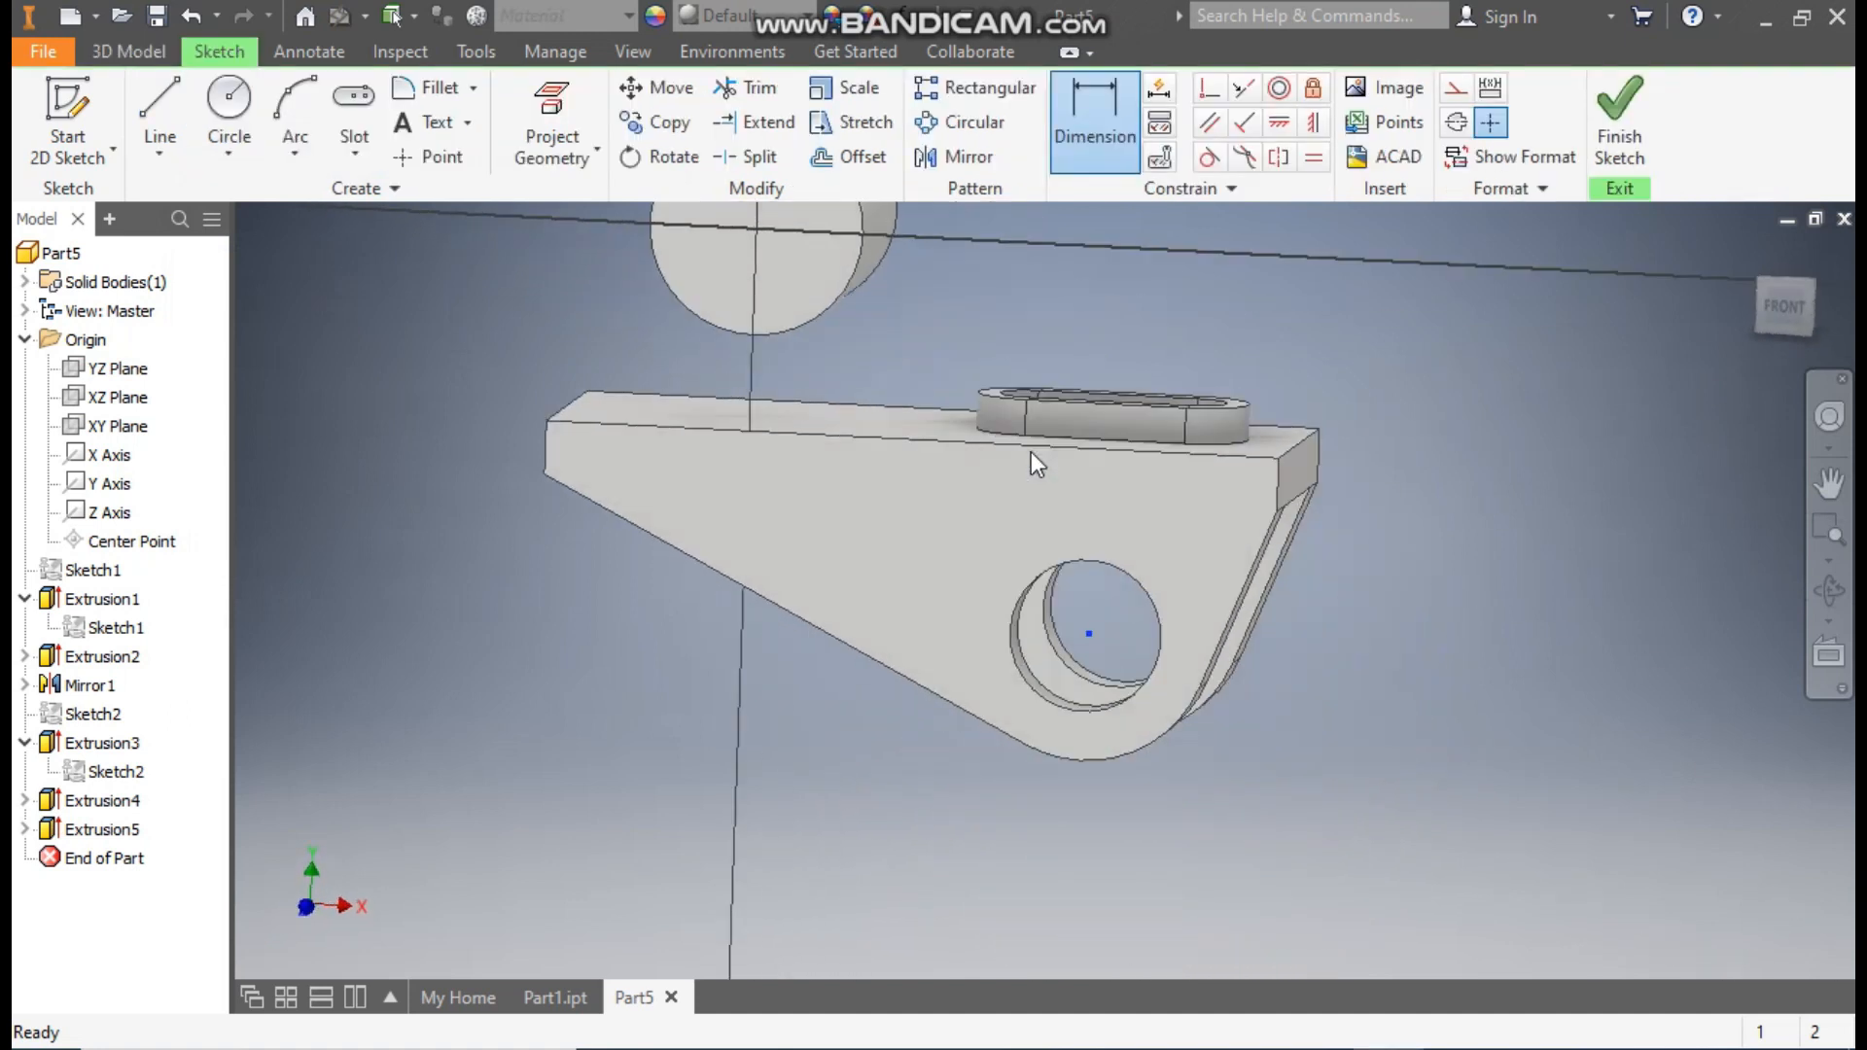
{"action": "left_click", "coordinate": [229, 102]}
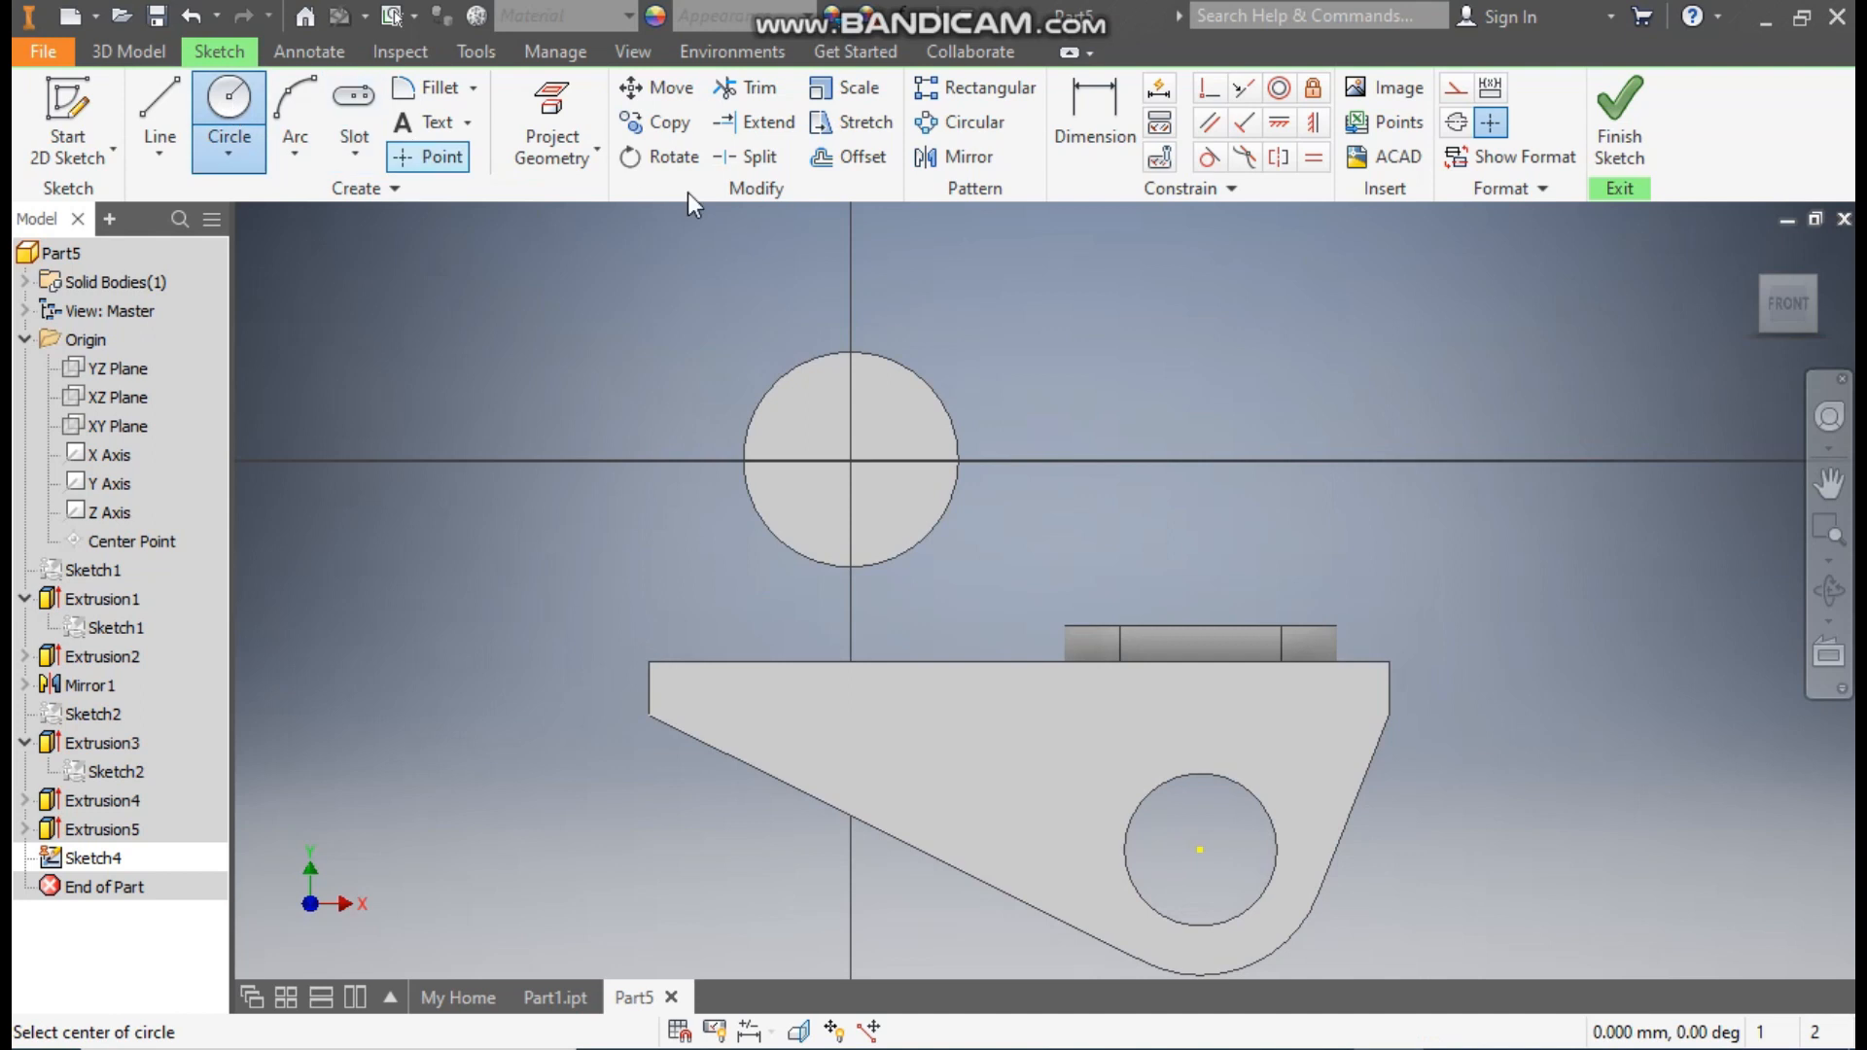
{"action": "left_click", "coordinate": [852, 459]}
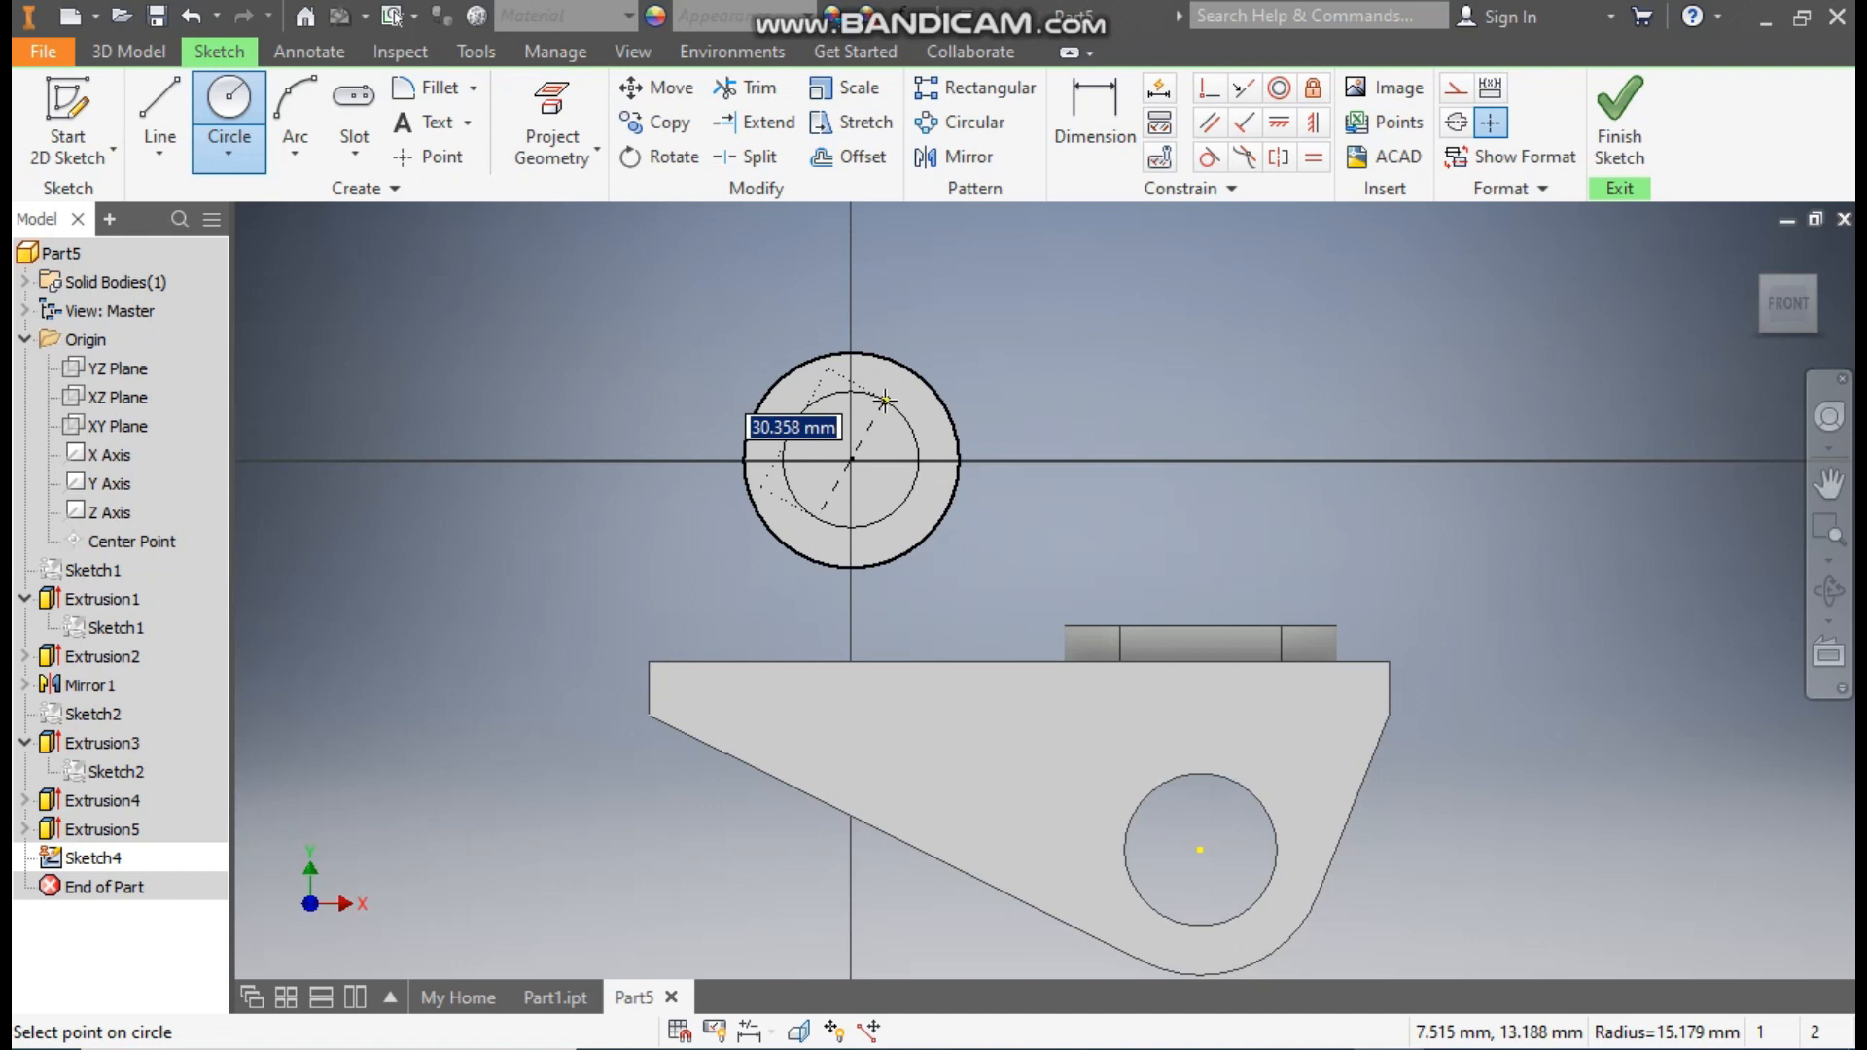
{"action": "type", "text": "35"}
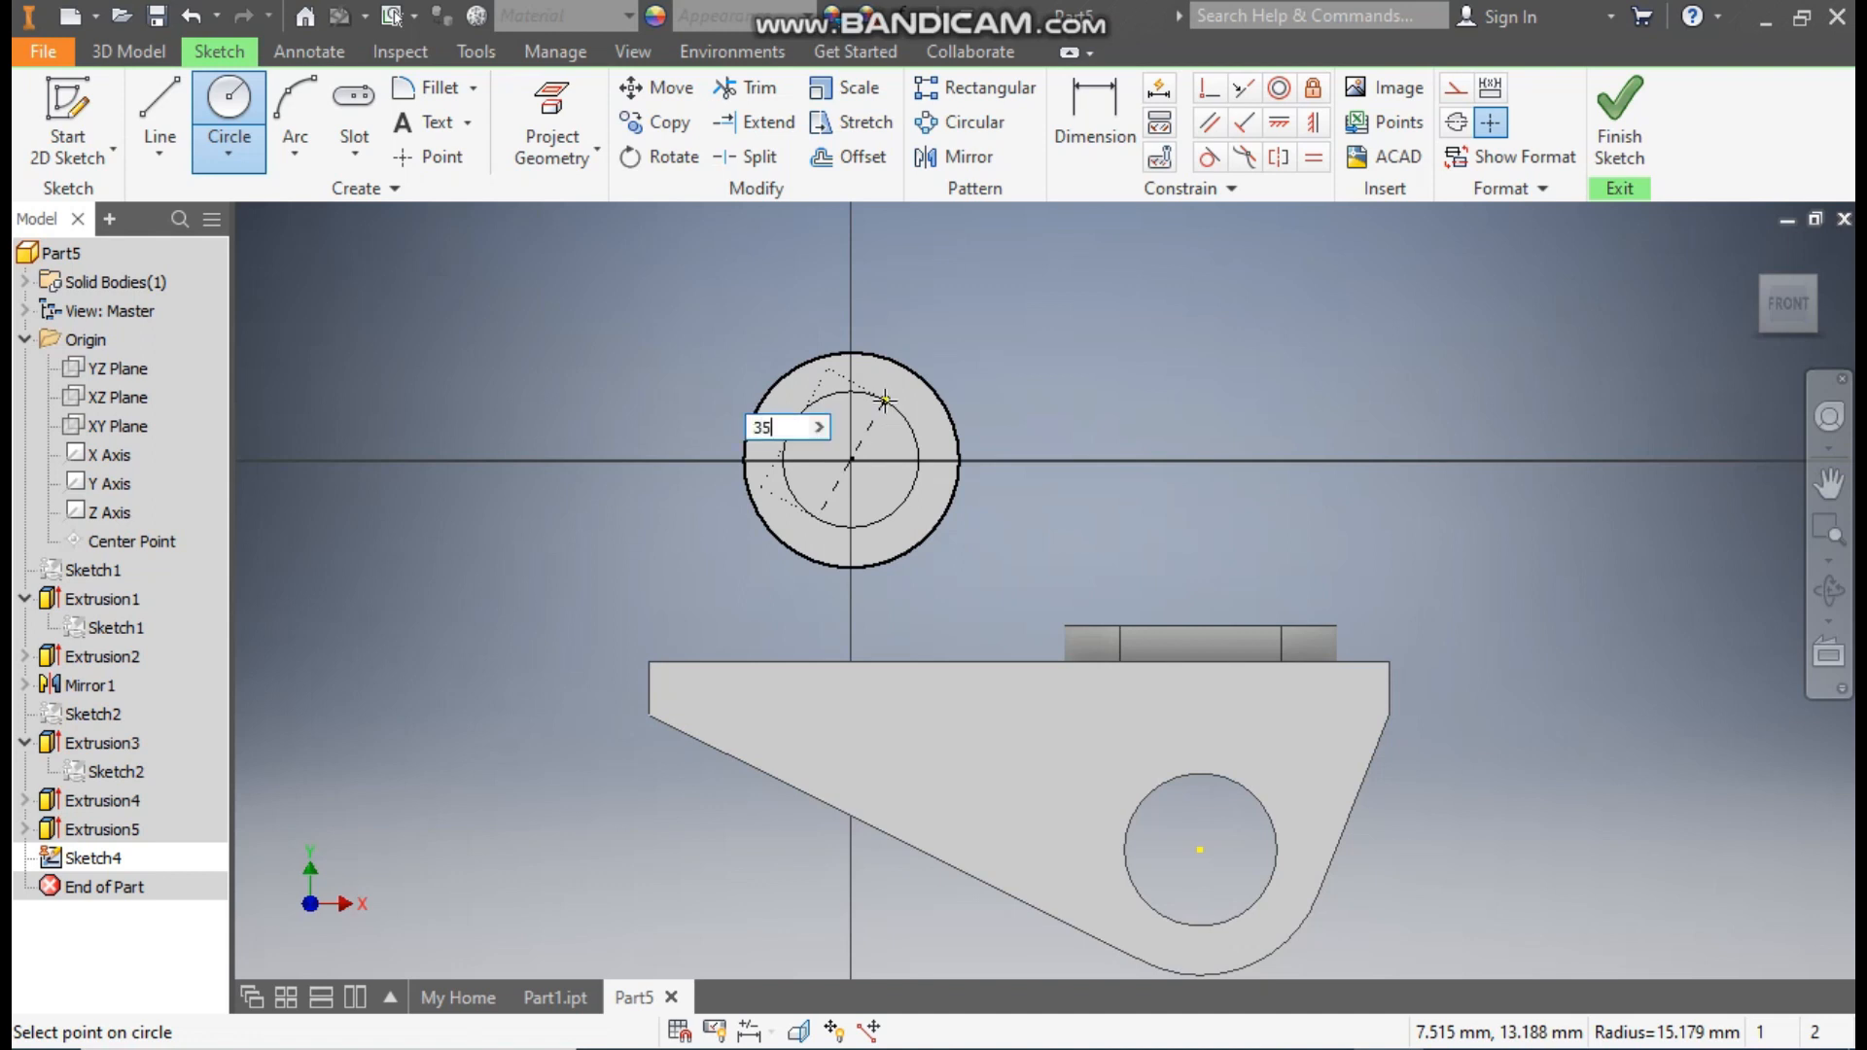
{"action": "key", "text": "Return"}
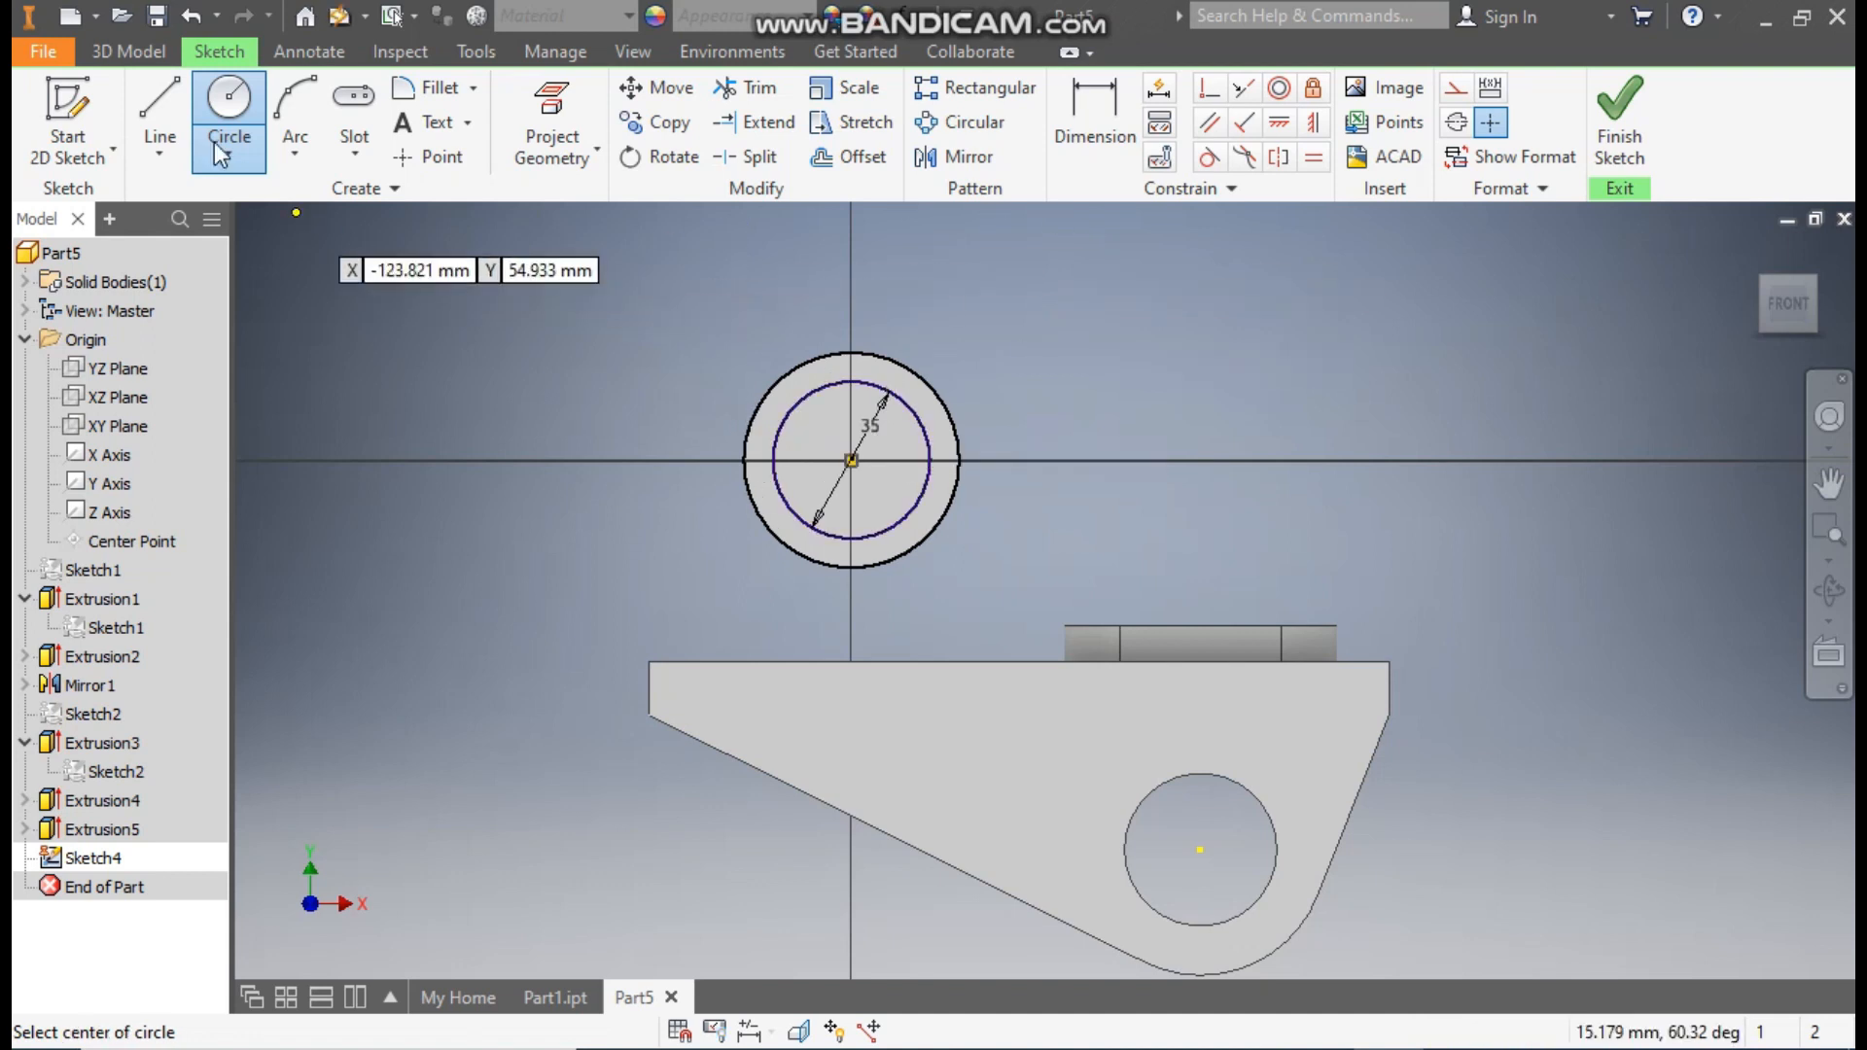
Cut the 35 mm circle 5 mm deep into the boss's front end face with Extrude.
{"action": "left_click", "coordinate": [143, 43]}
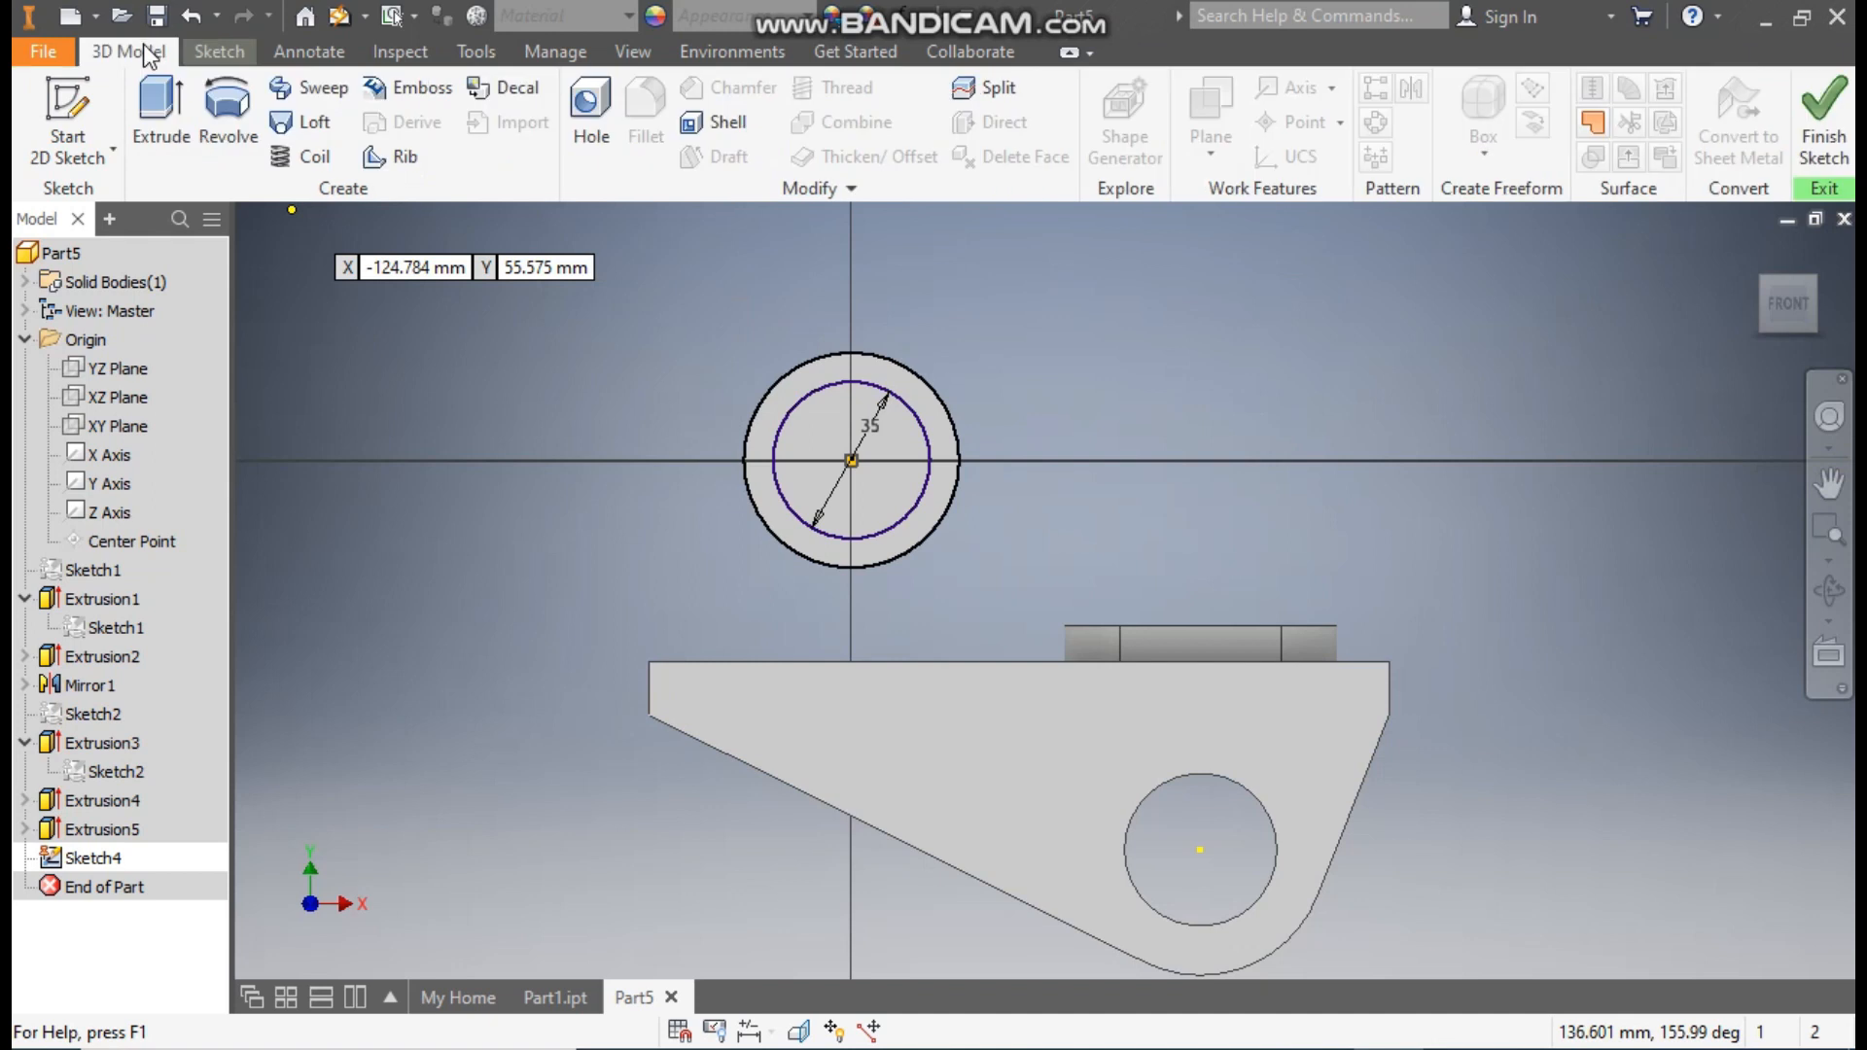
{"action": "left_click", "coordinate": [149, 128]}
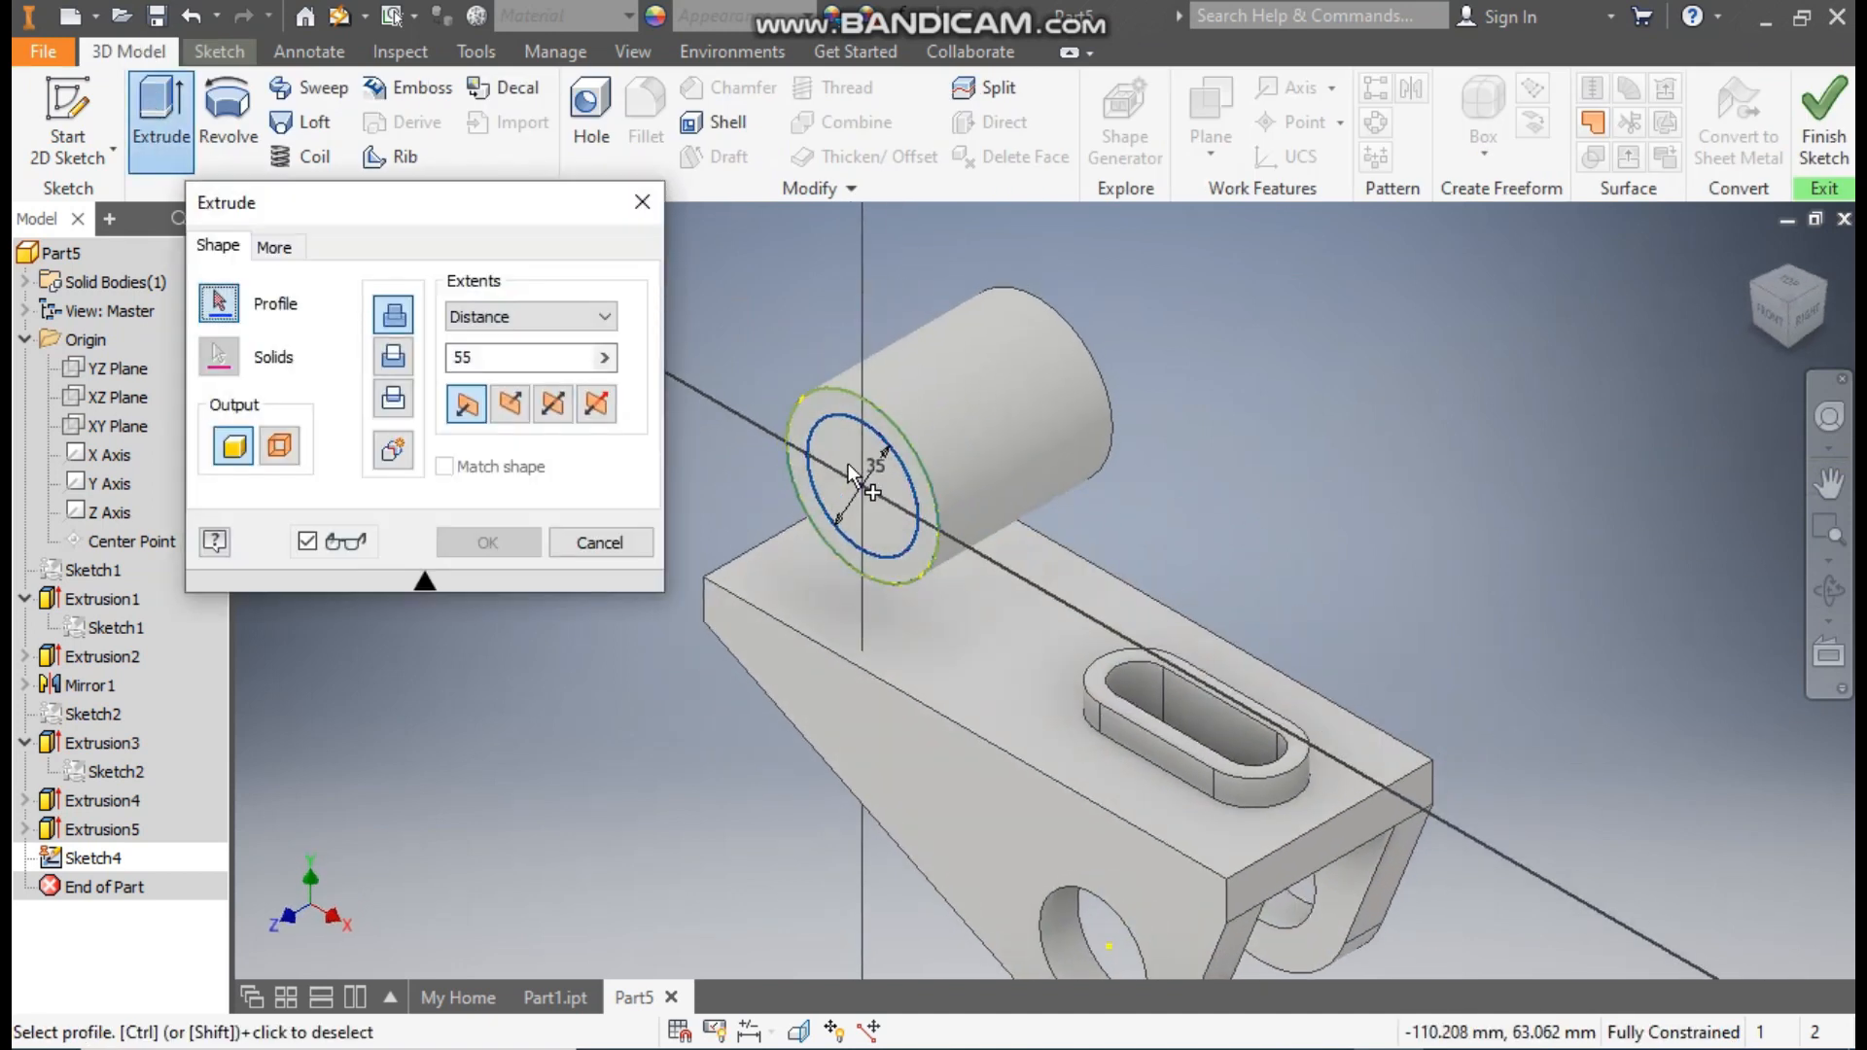
{"action": "left_click", "coordinate": [848, 463]}
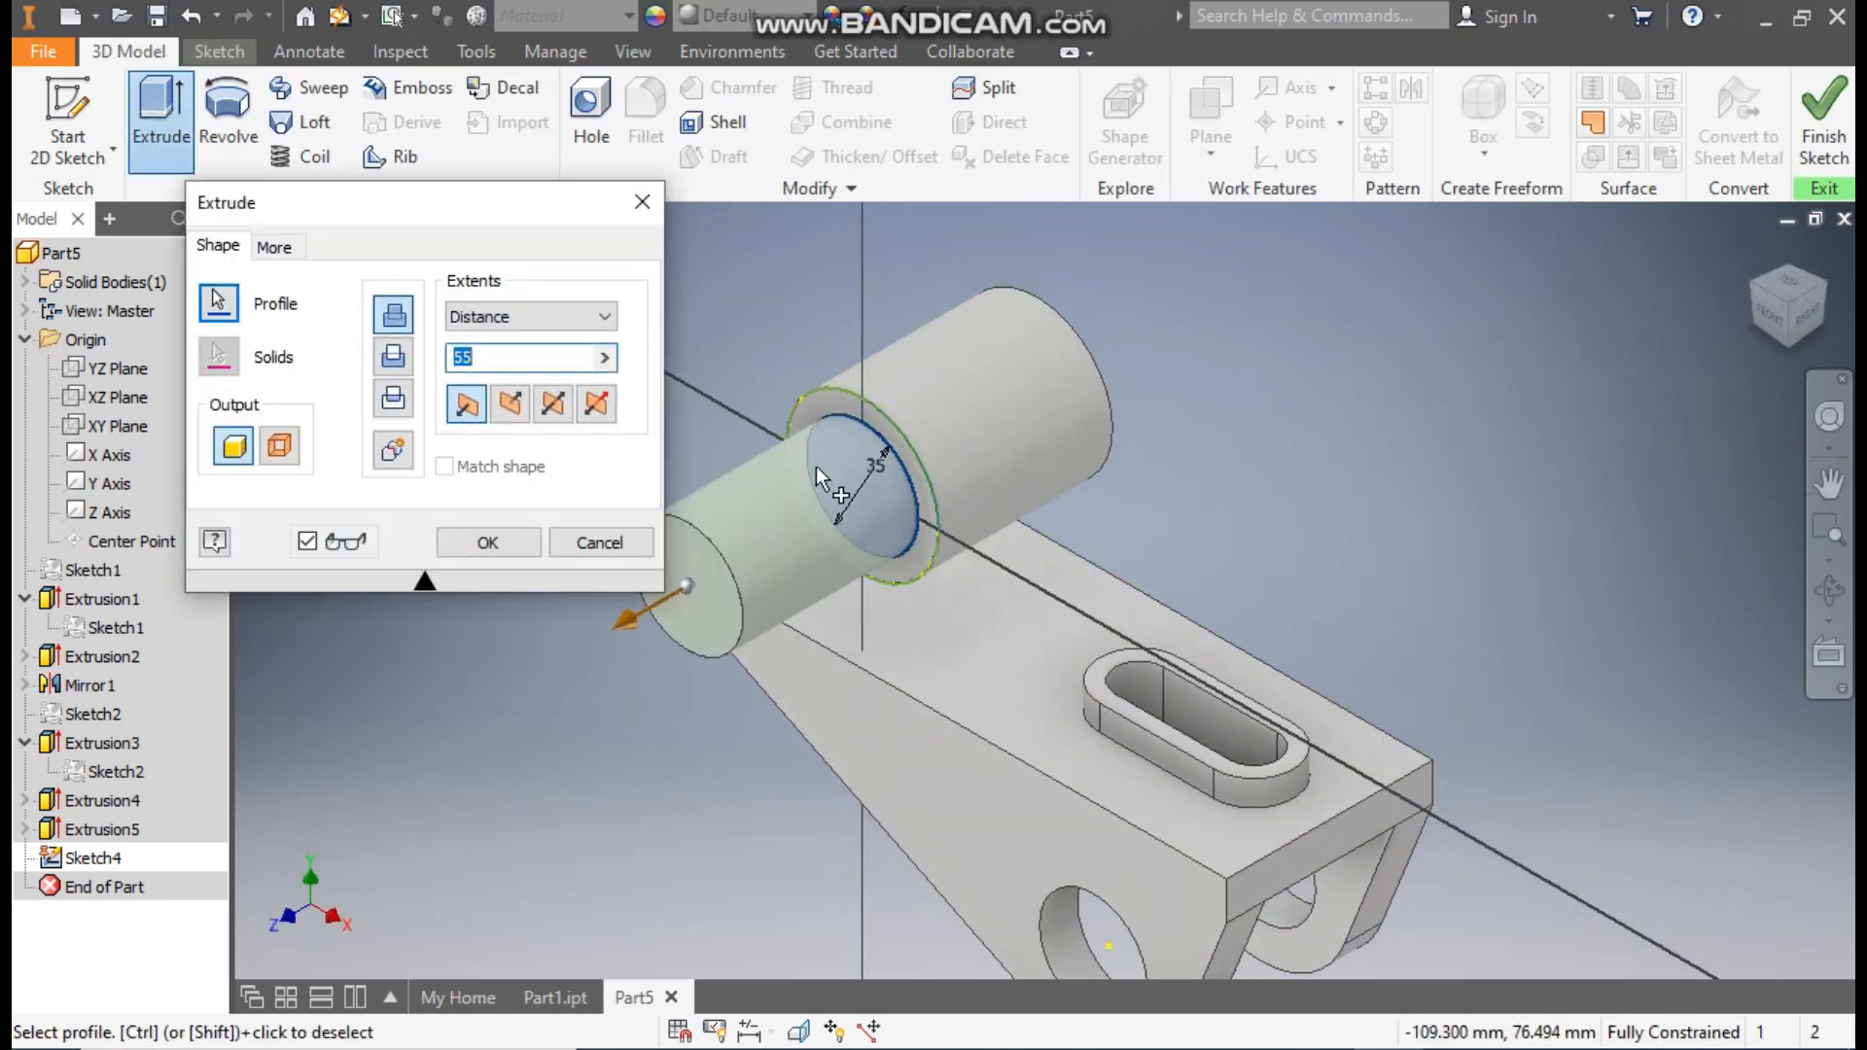
{"action": "left_click", "coordinate": [516, 405]}
{"action": "left_click", "coordinate": [513, 353]}
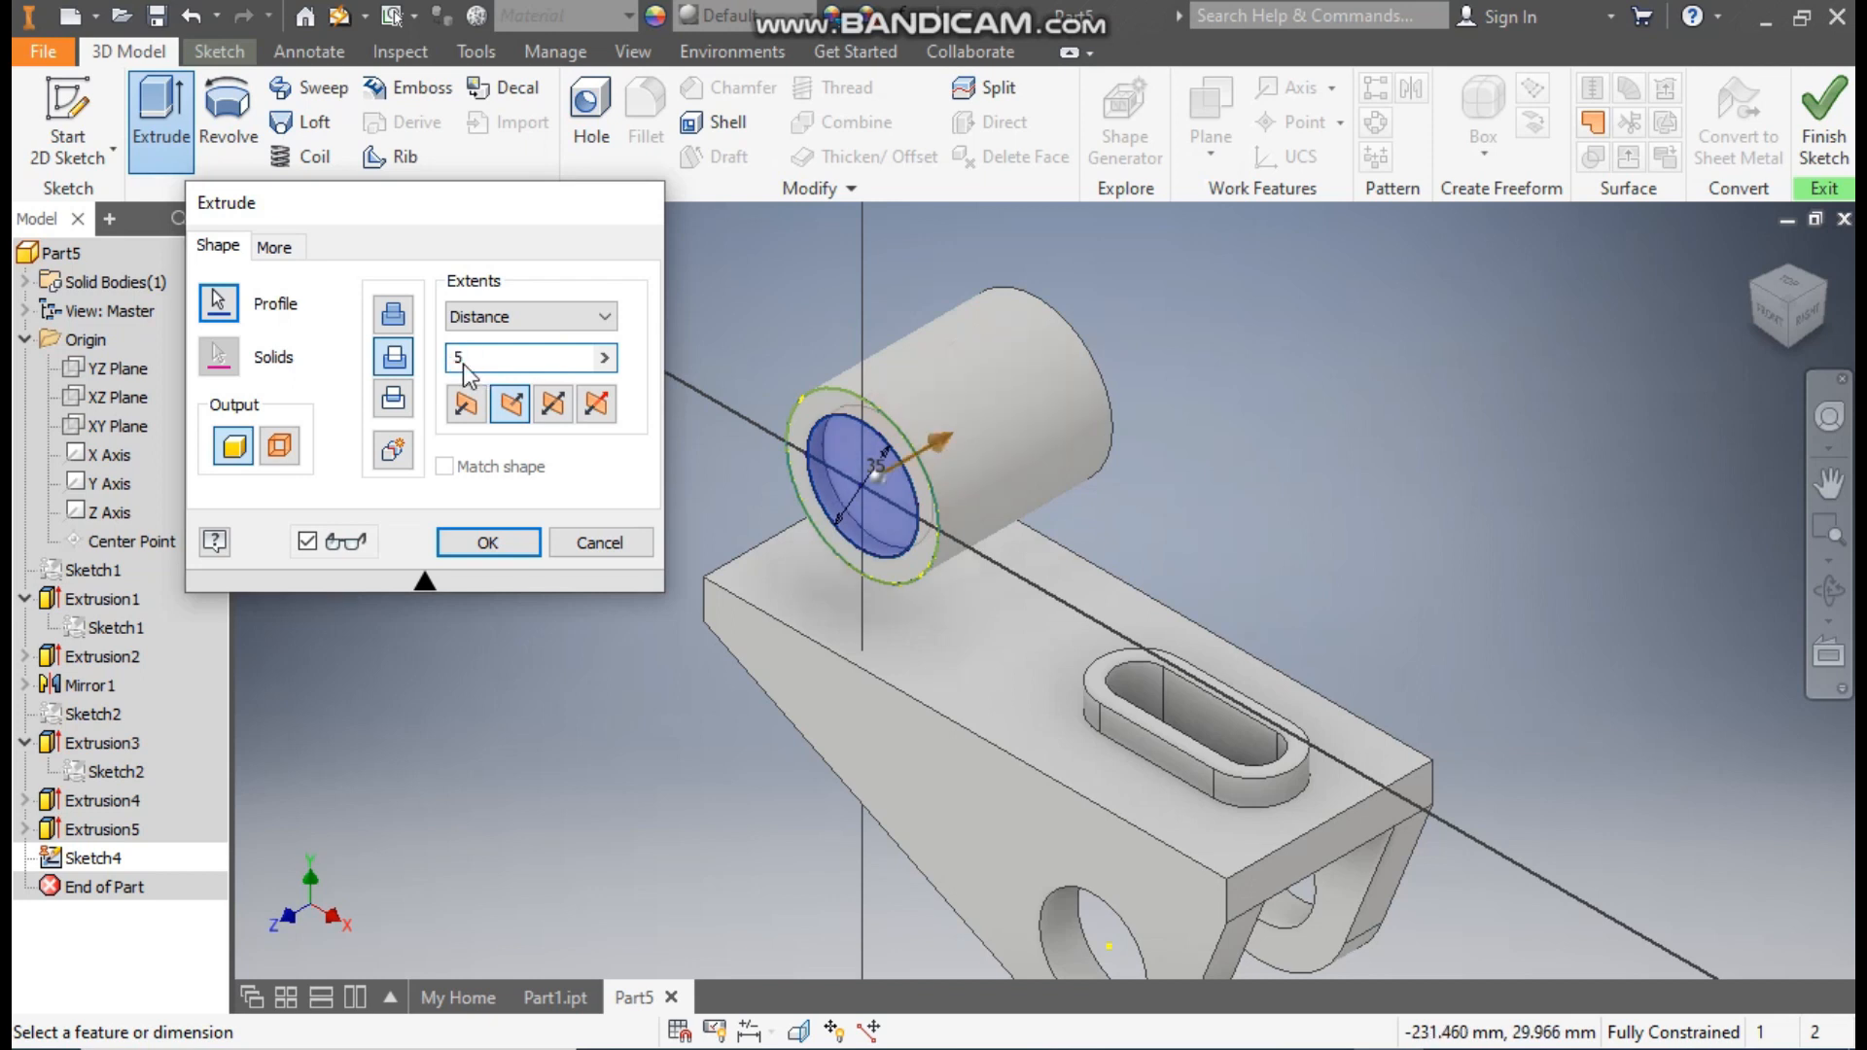
{"action": "key", "text": "Return"}
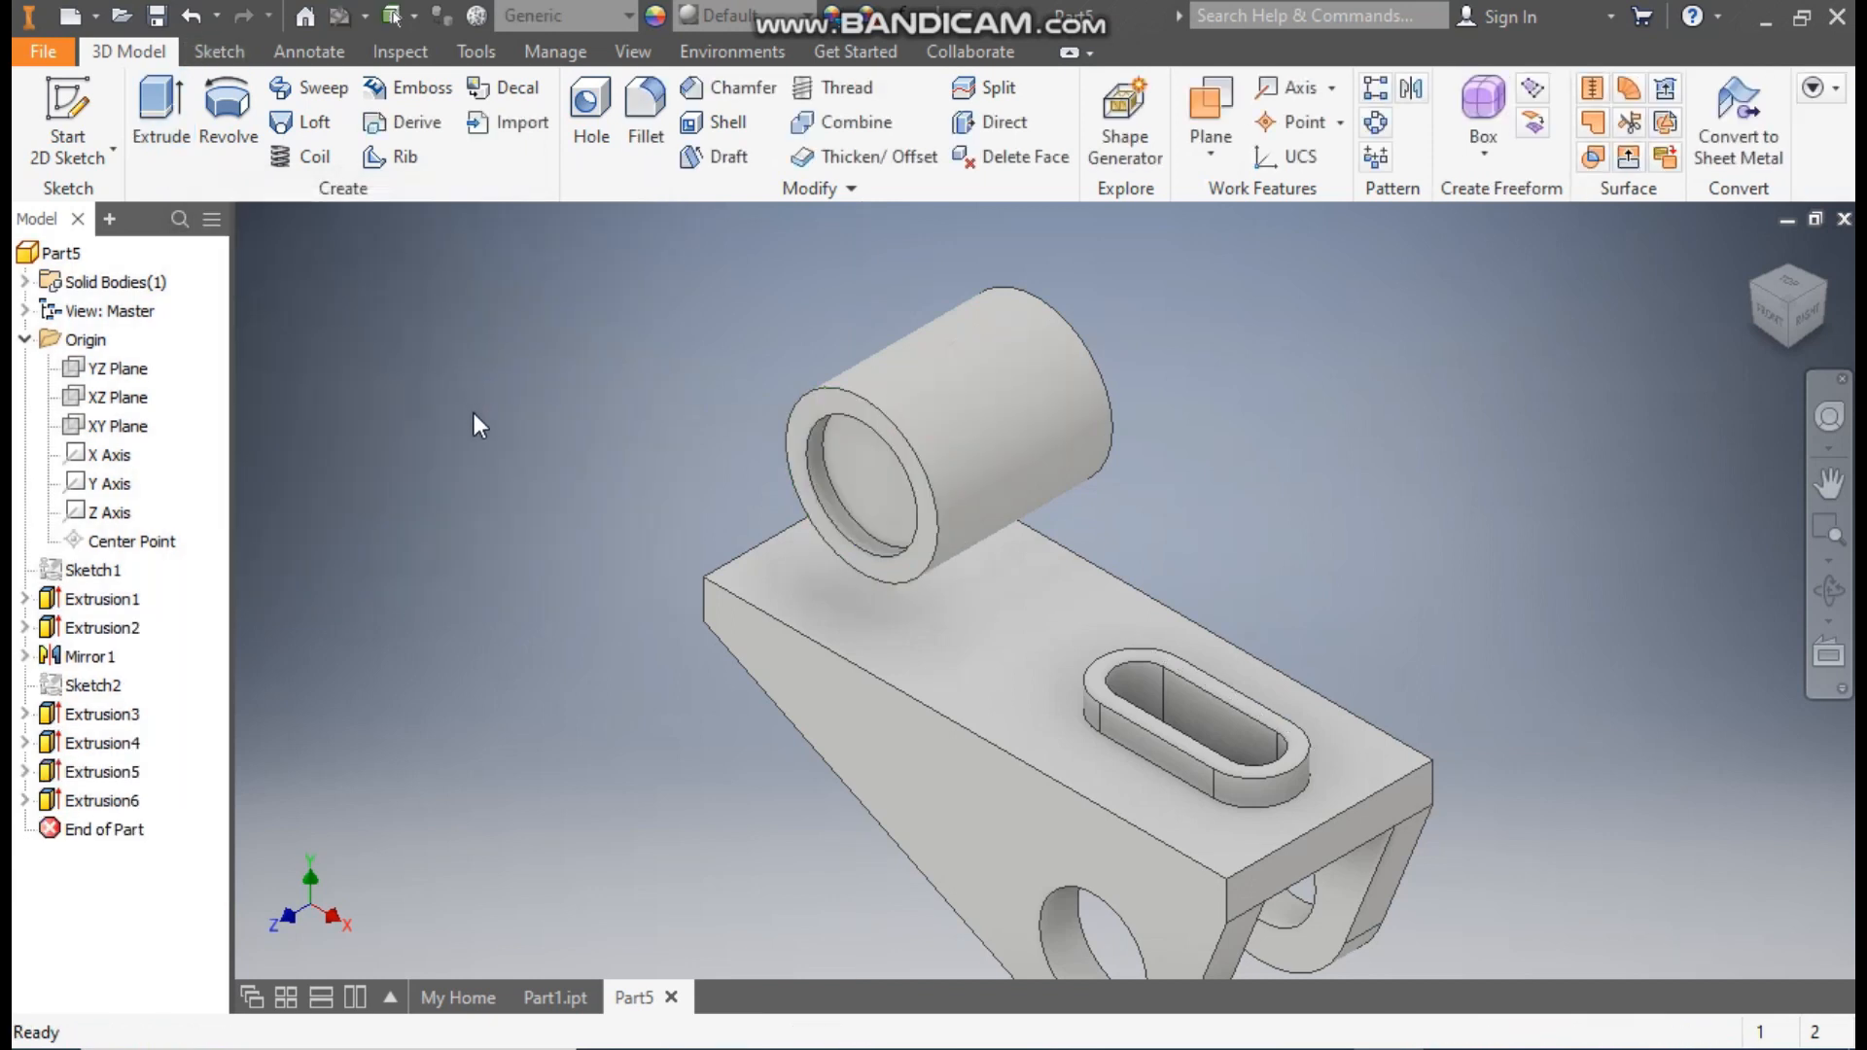
Mirror the 35 mm recess cut about the XY plane onto the boss's opposite end face.
{"action": "left_click", "coordinate": [1412, 90]}
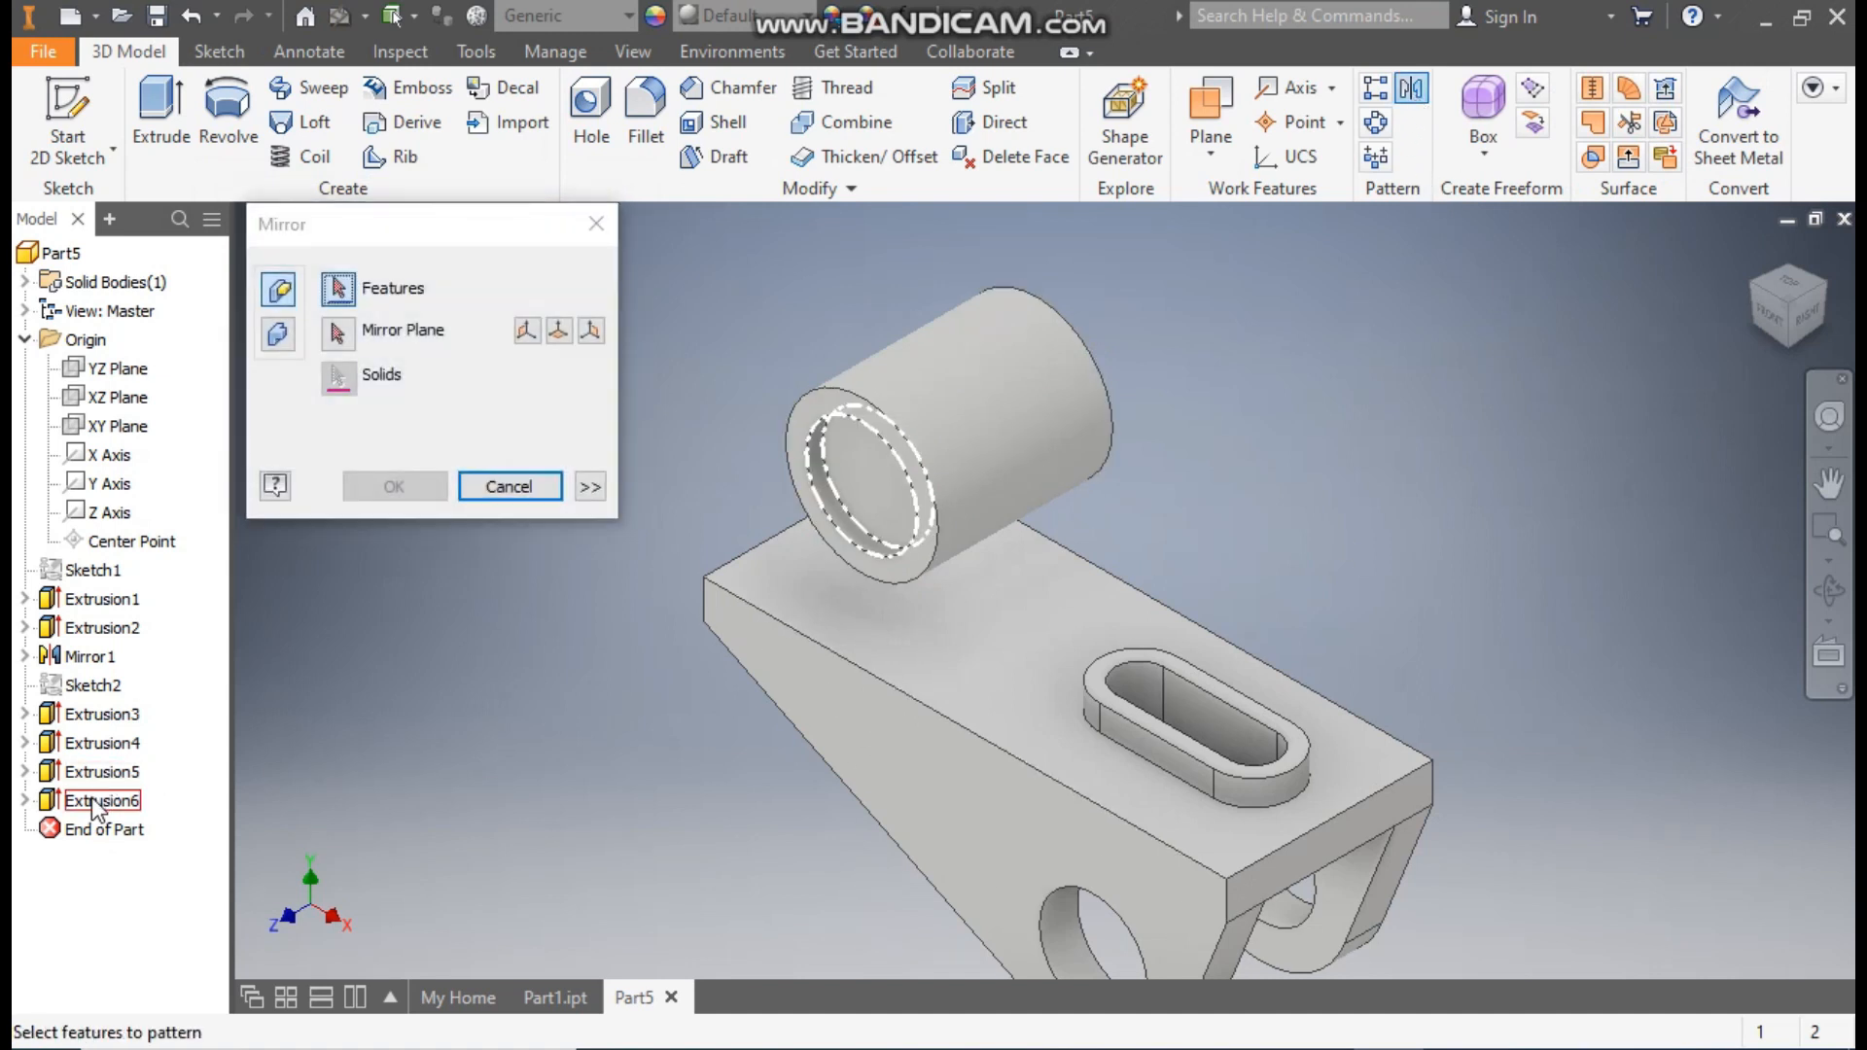
{"action": "left_click", "coordinate": [95, 806]}
{"action": "left_click", "coordinate": [340, 336]}
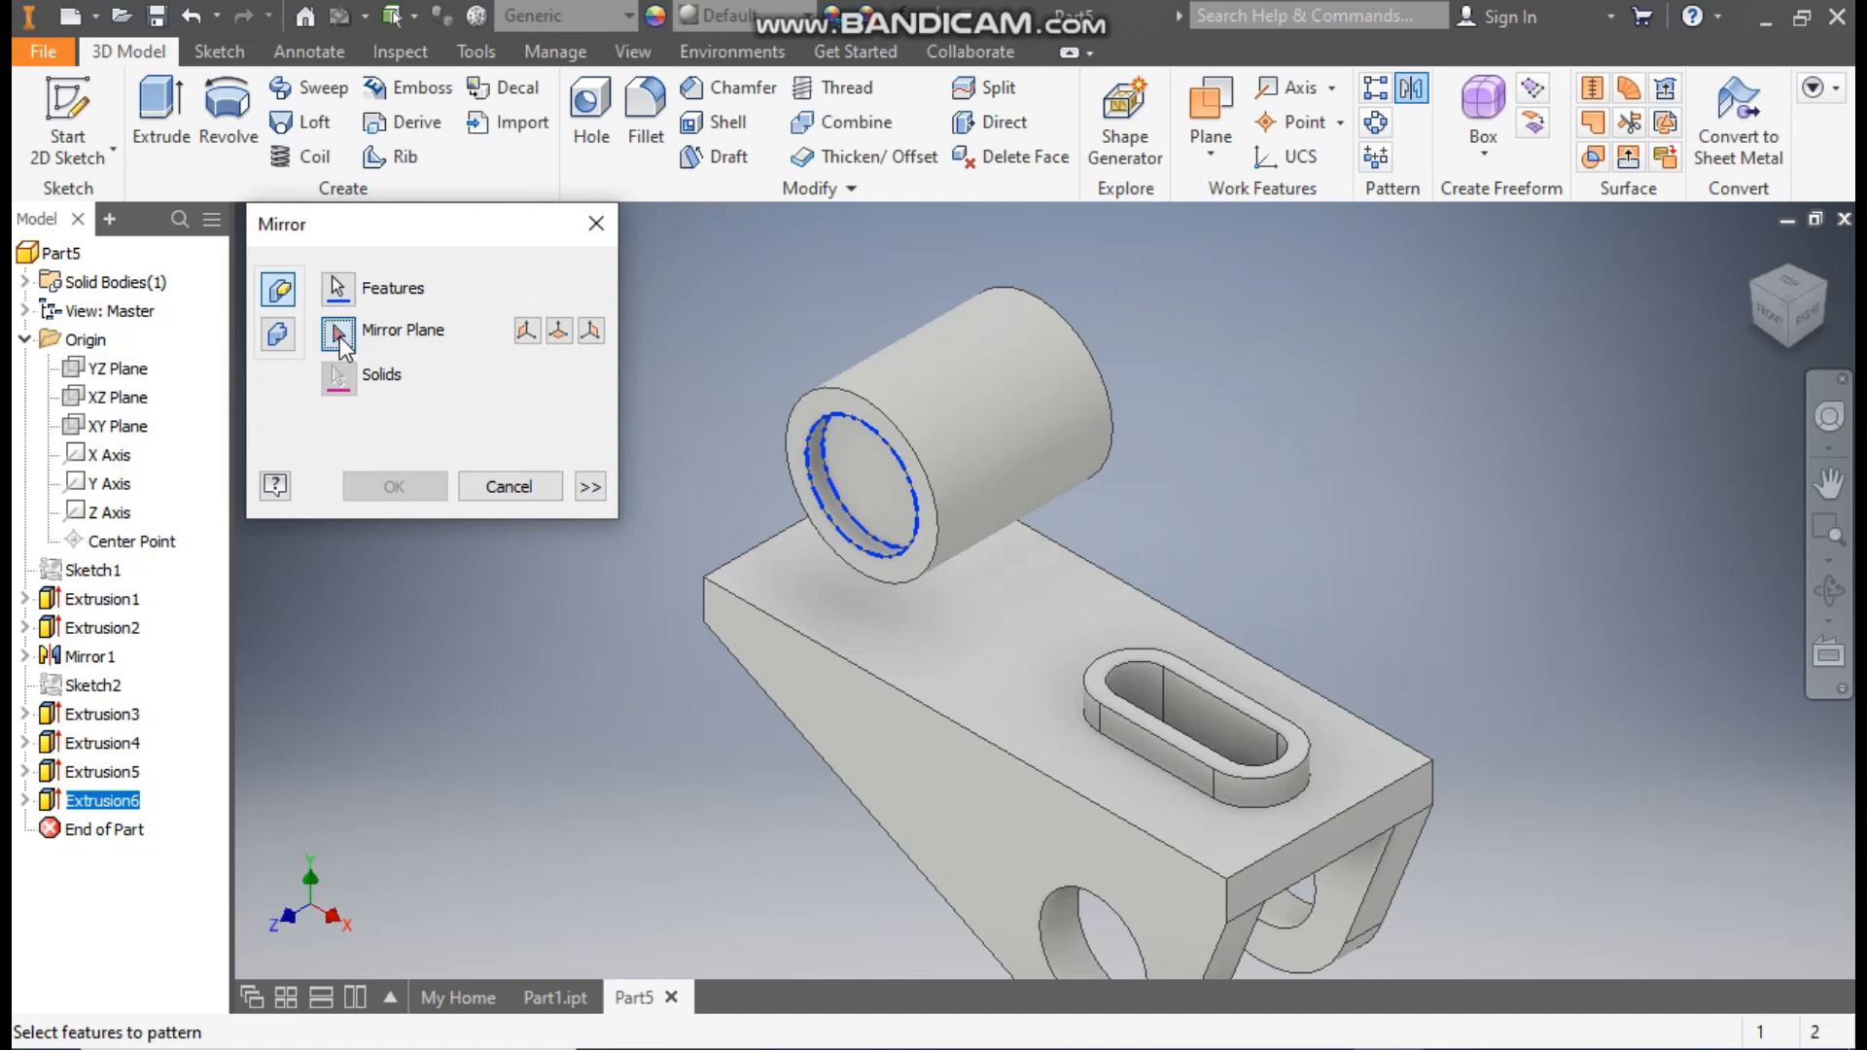
{"action": "left_click", "coordinate": [114, 426]}
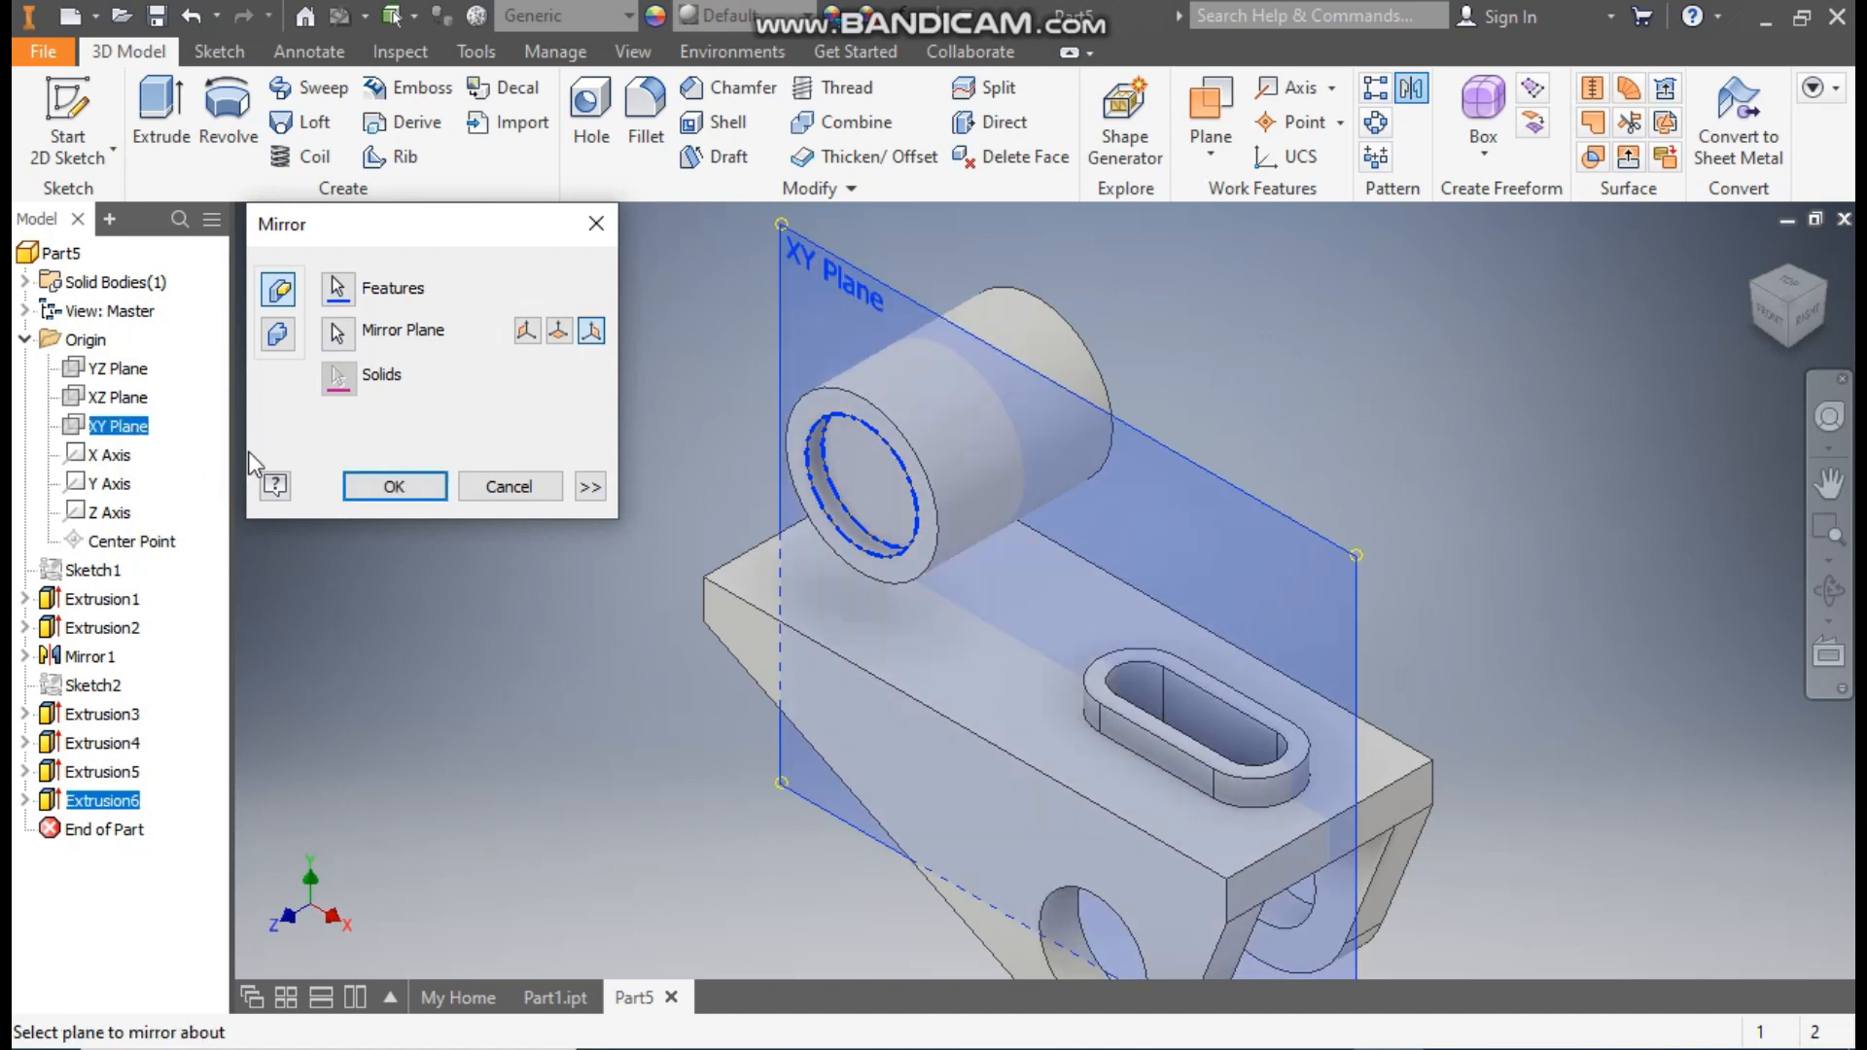
{"action": "left_click", "coordinate": [420, 488]}
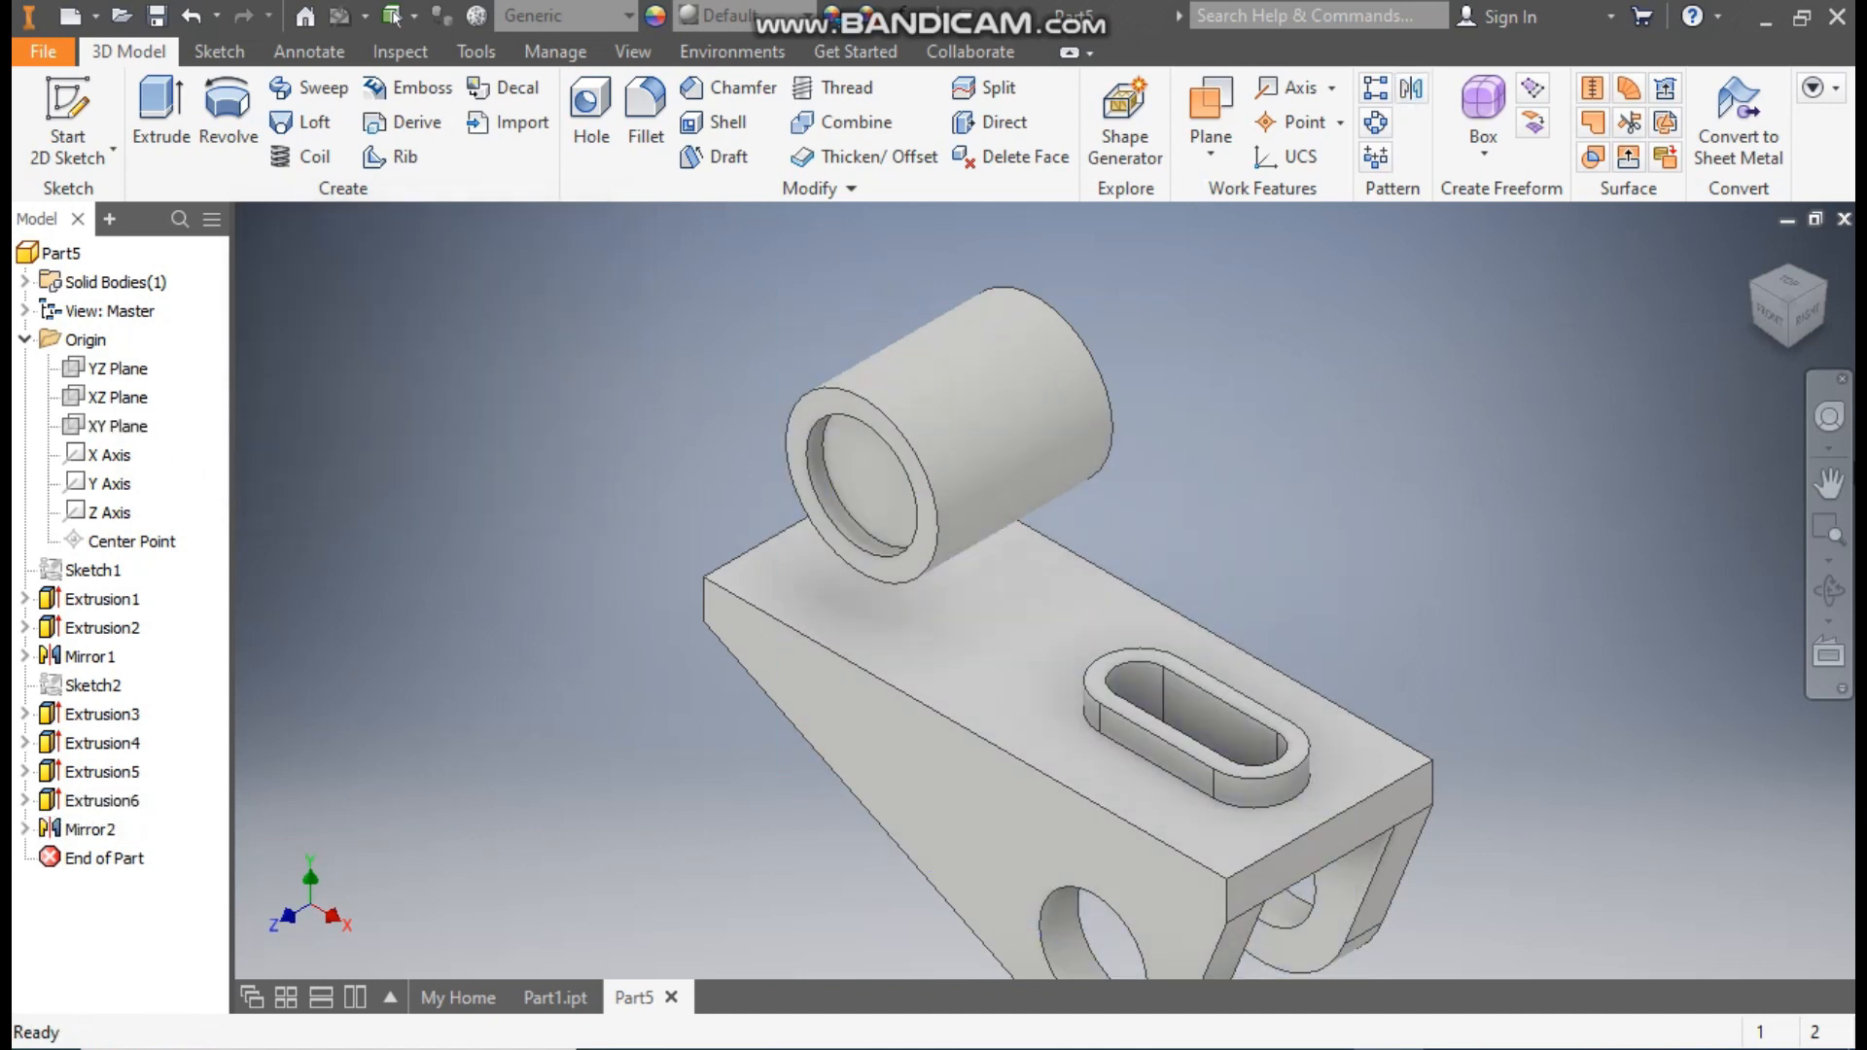
{"action": "left_click", "coordinate": [1822, 296]}
{"action": "left_click", "coordinate": [1757, 253]}
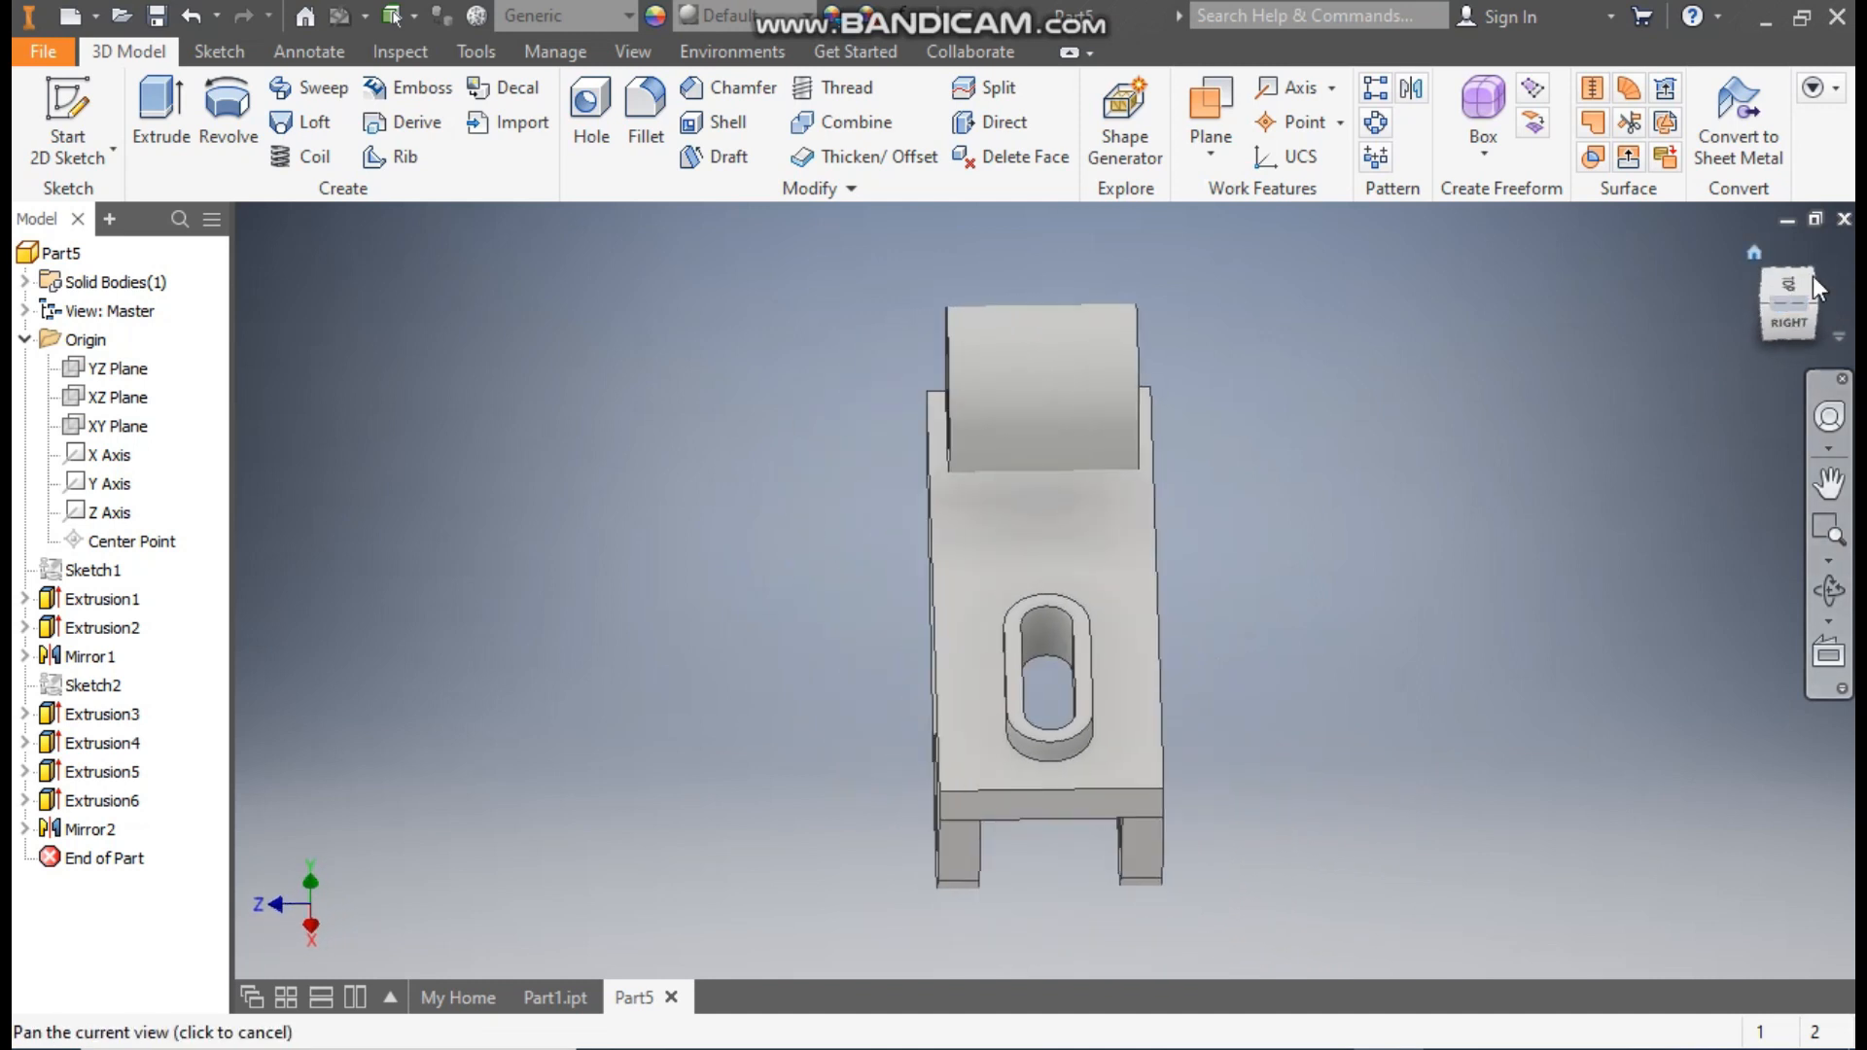
{"action": "left_click", "coordinate": [1842, 293]}
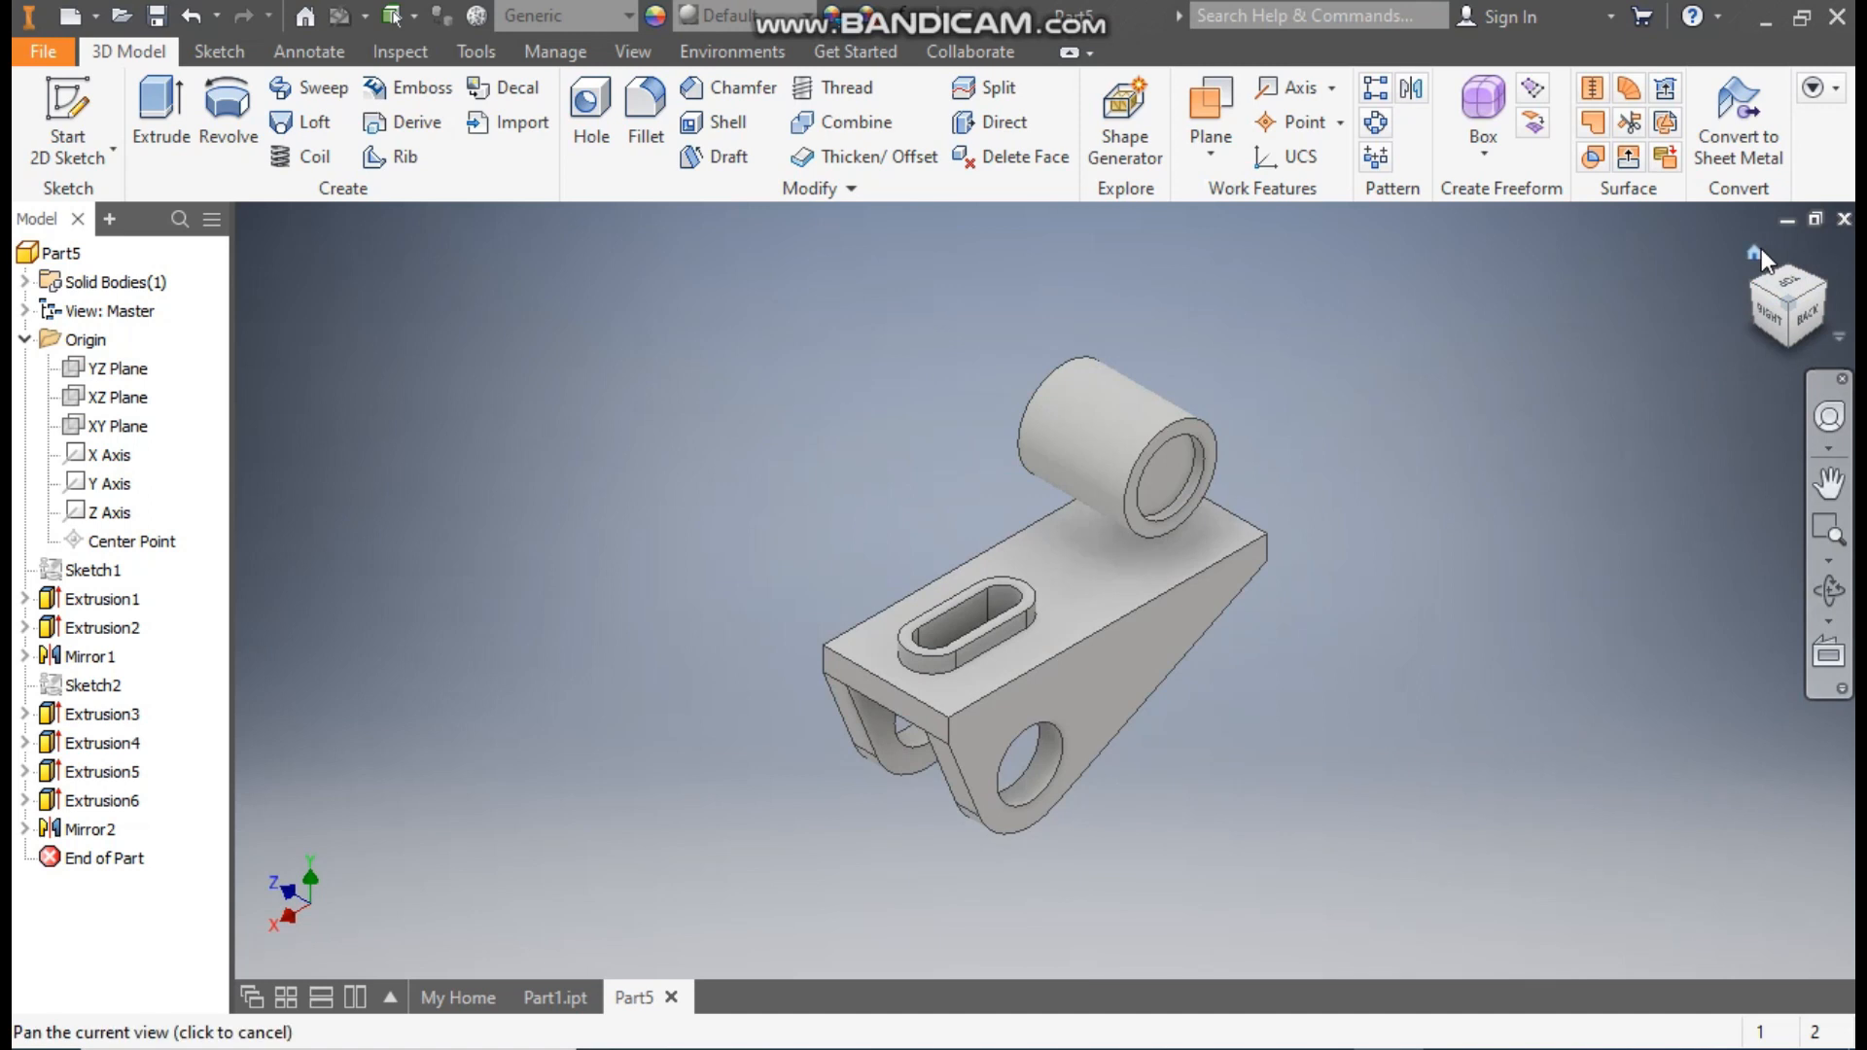
{"action": "left_click", "coordinate": [1761, 250]}
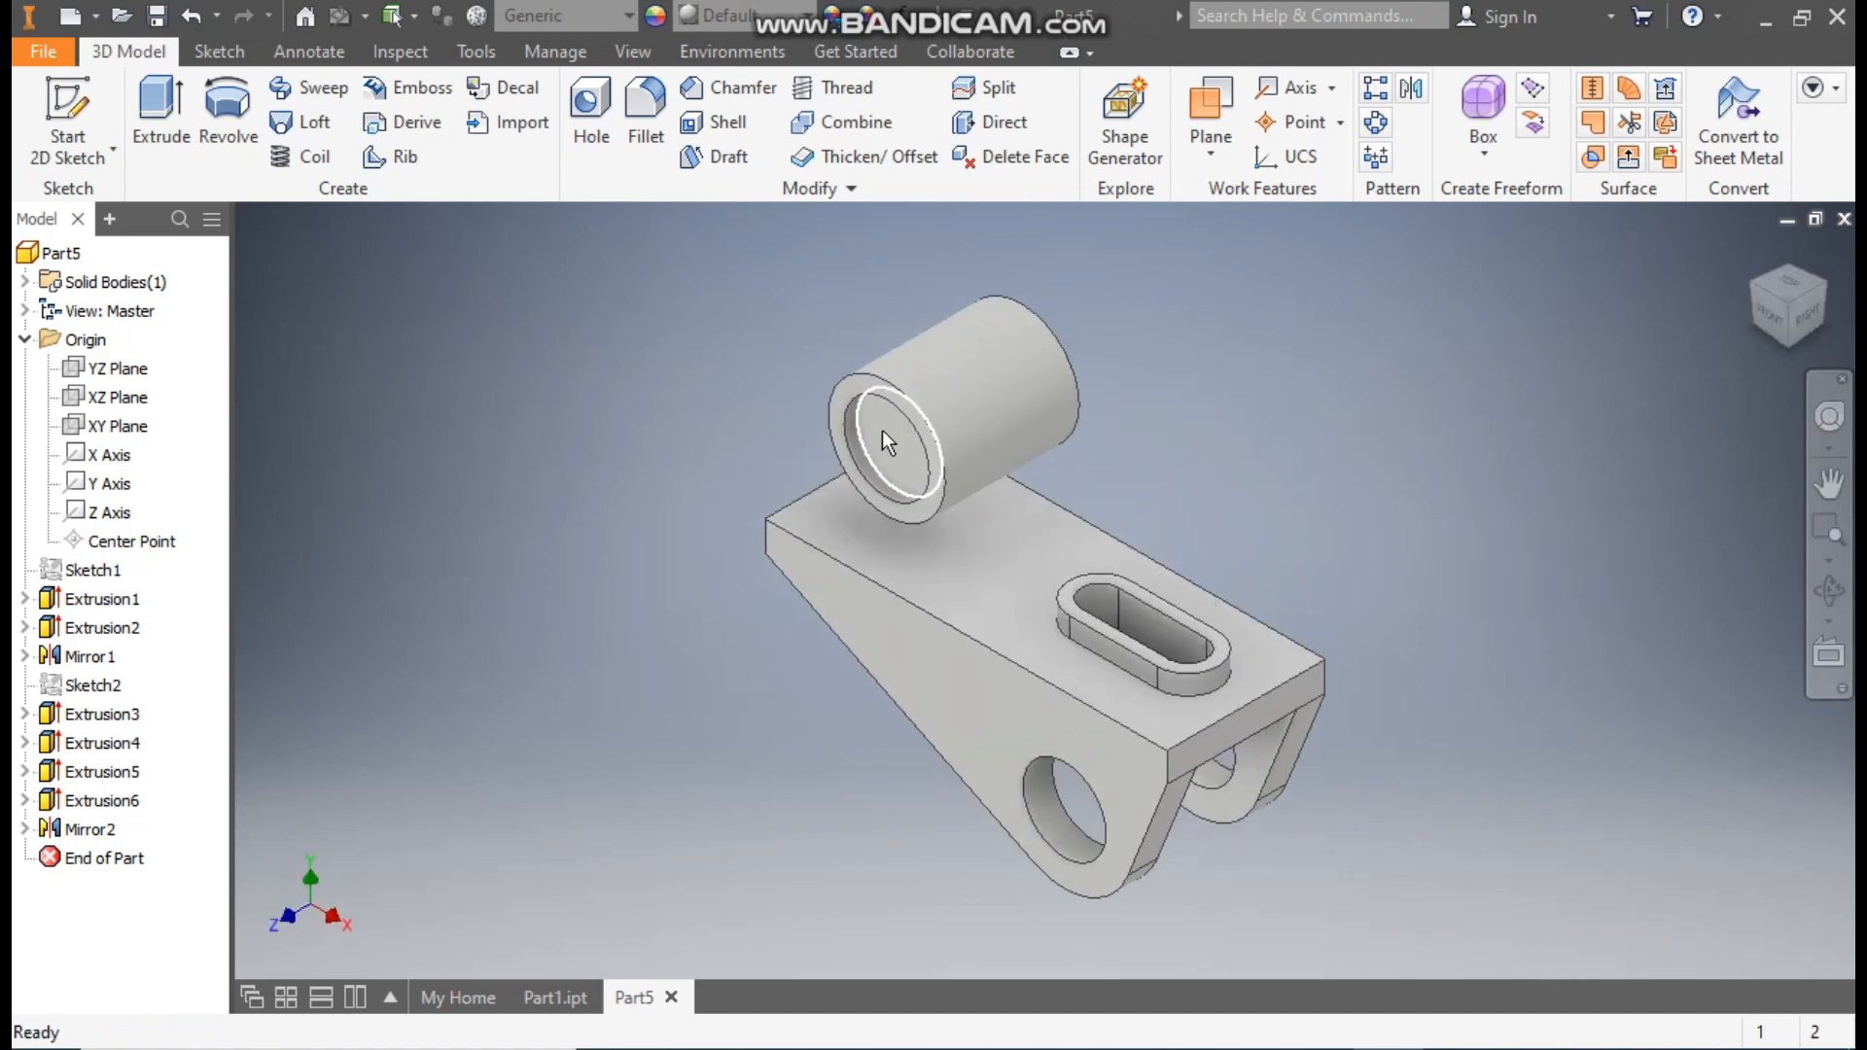
Sketch a concentric 20 mm diameter circle on the recessed front face of the cylindrical boss.
{"action": "left_click", "coordinate": [883, 430]}
{"action": "left_click", "coordinate": [1095, 406]}
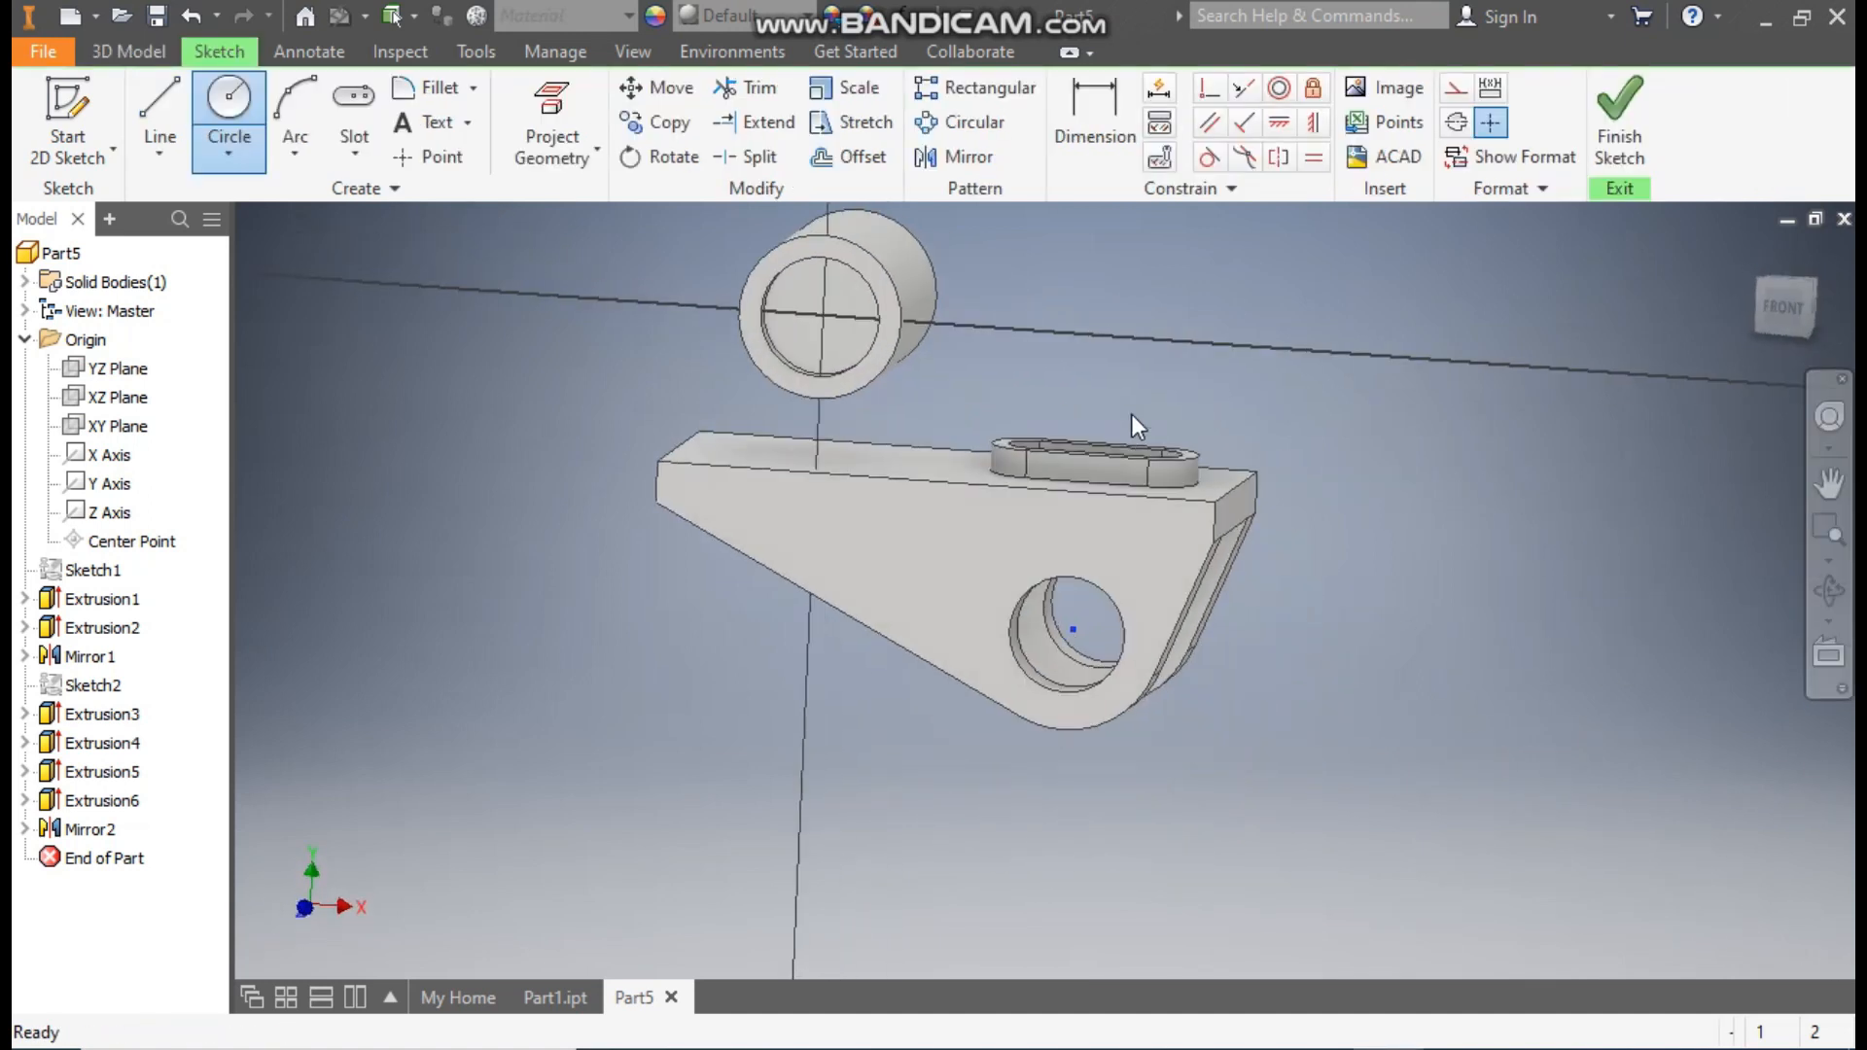
{"action": "left_click", "coordinate": [232, 113]}
{"action": "scroll", "coordinate": [924, 400], "scroll_direction": "up", "scroll_amount": 2}
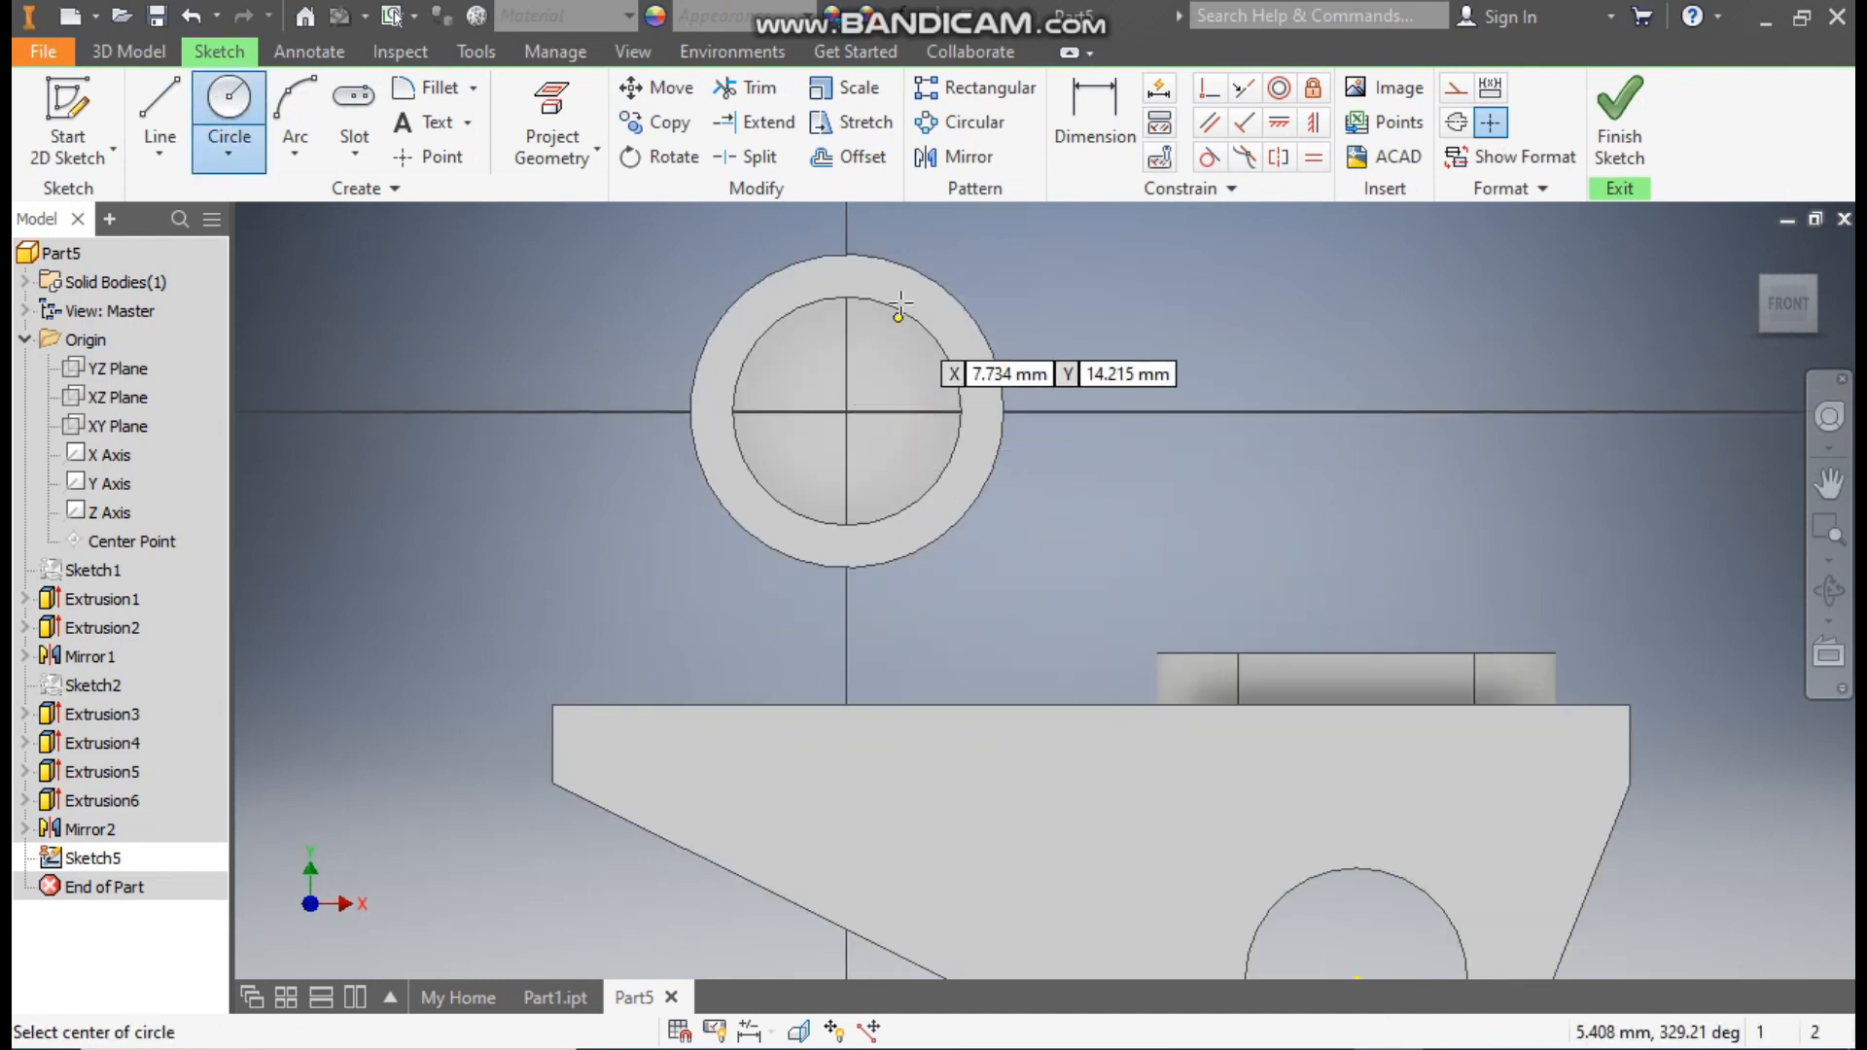
{"action": "left_click", "coordinate": [846, 411]}
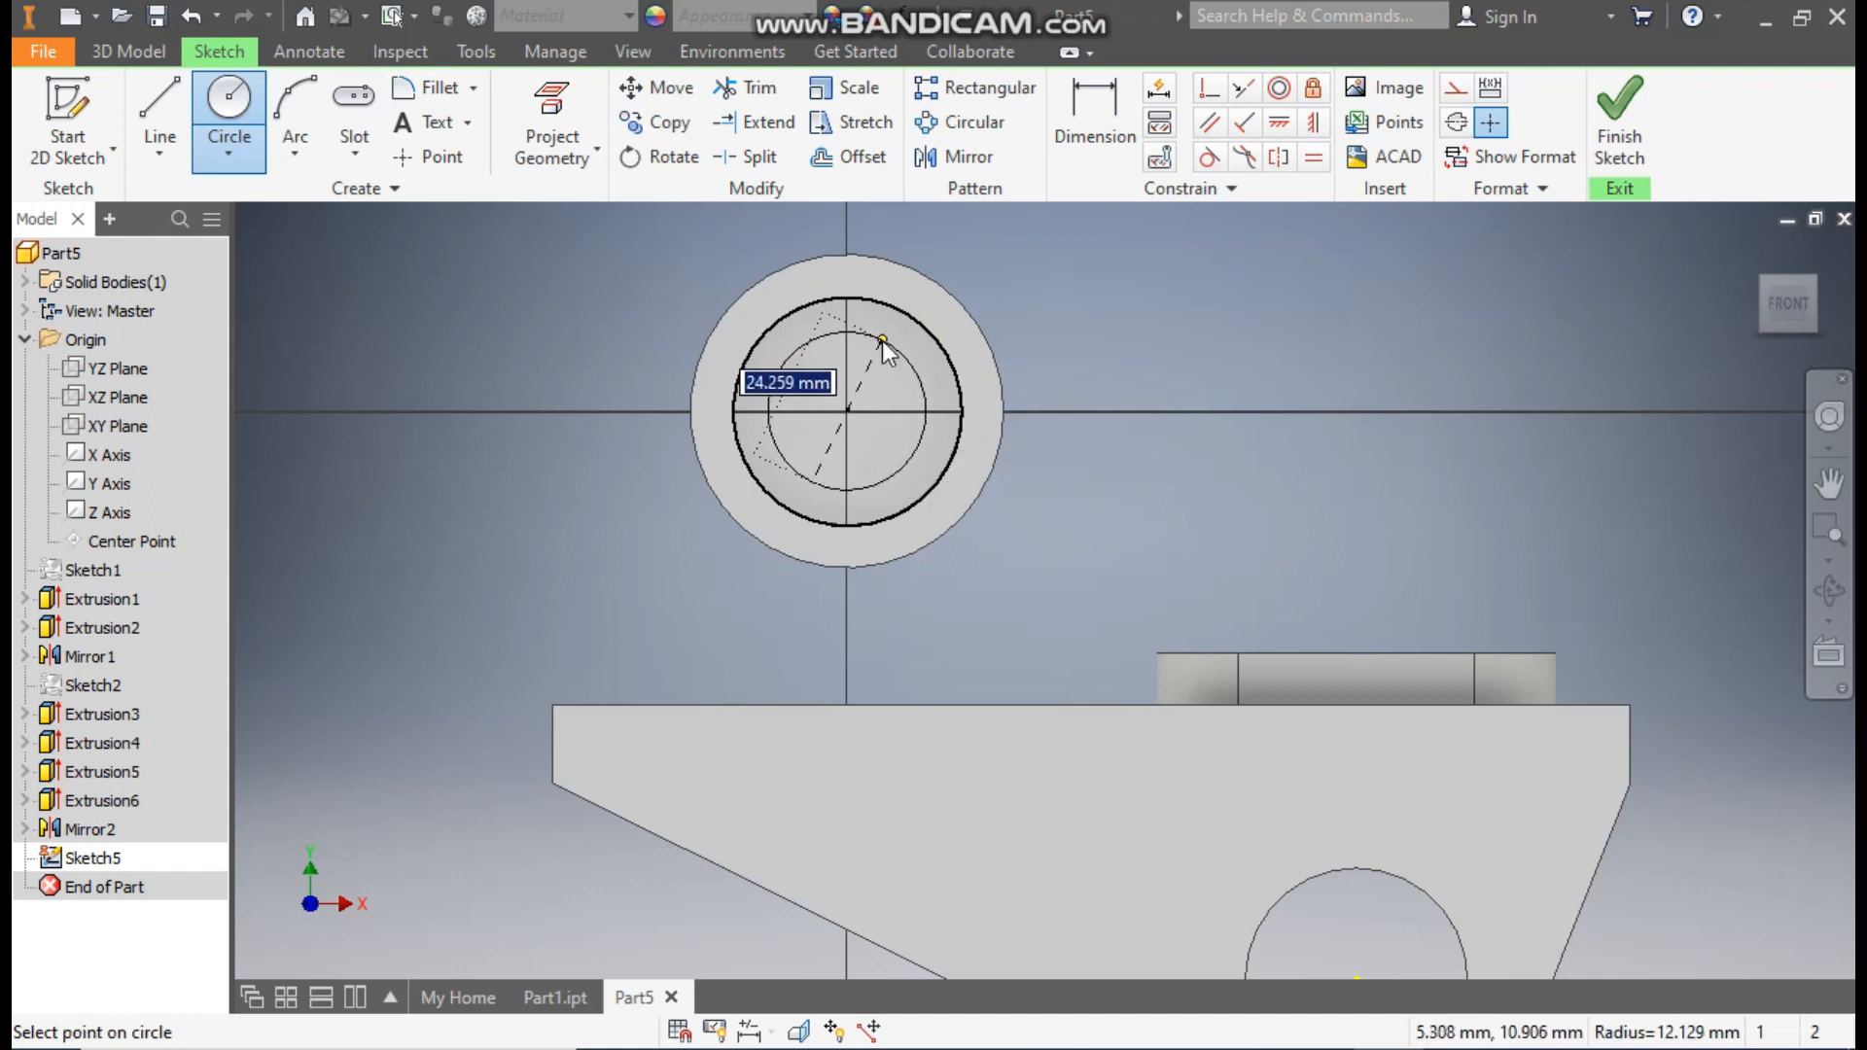
{"action": "type", "text": "20"}
{"action": "key", "text": "Return"}
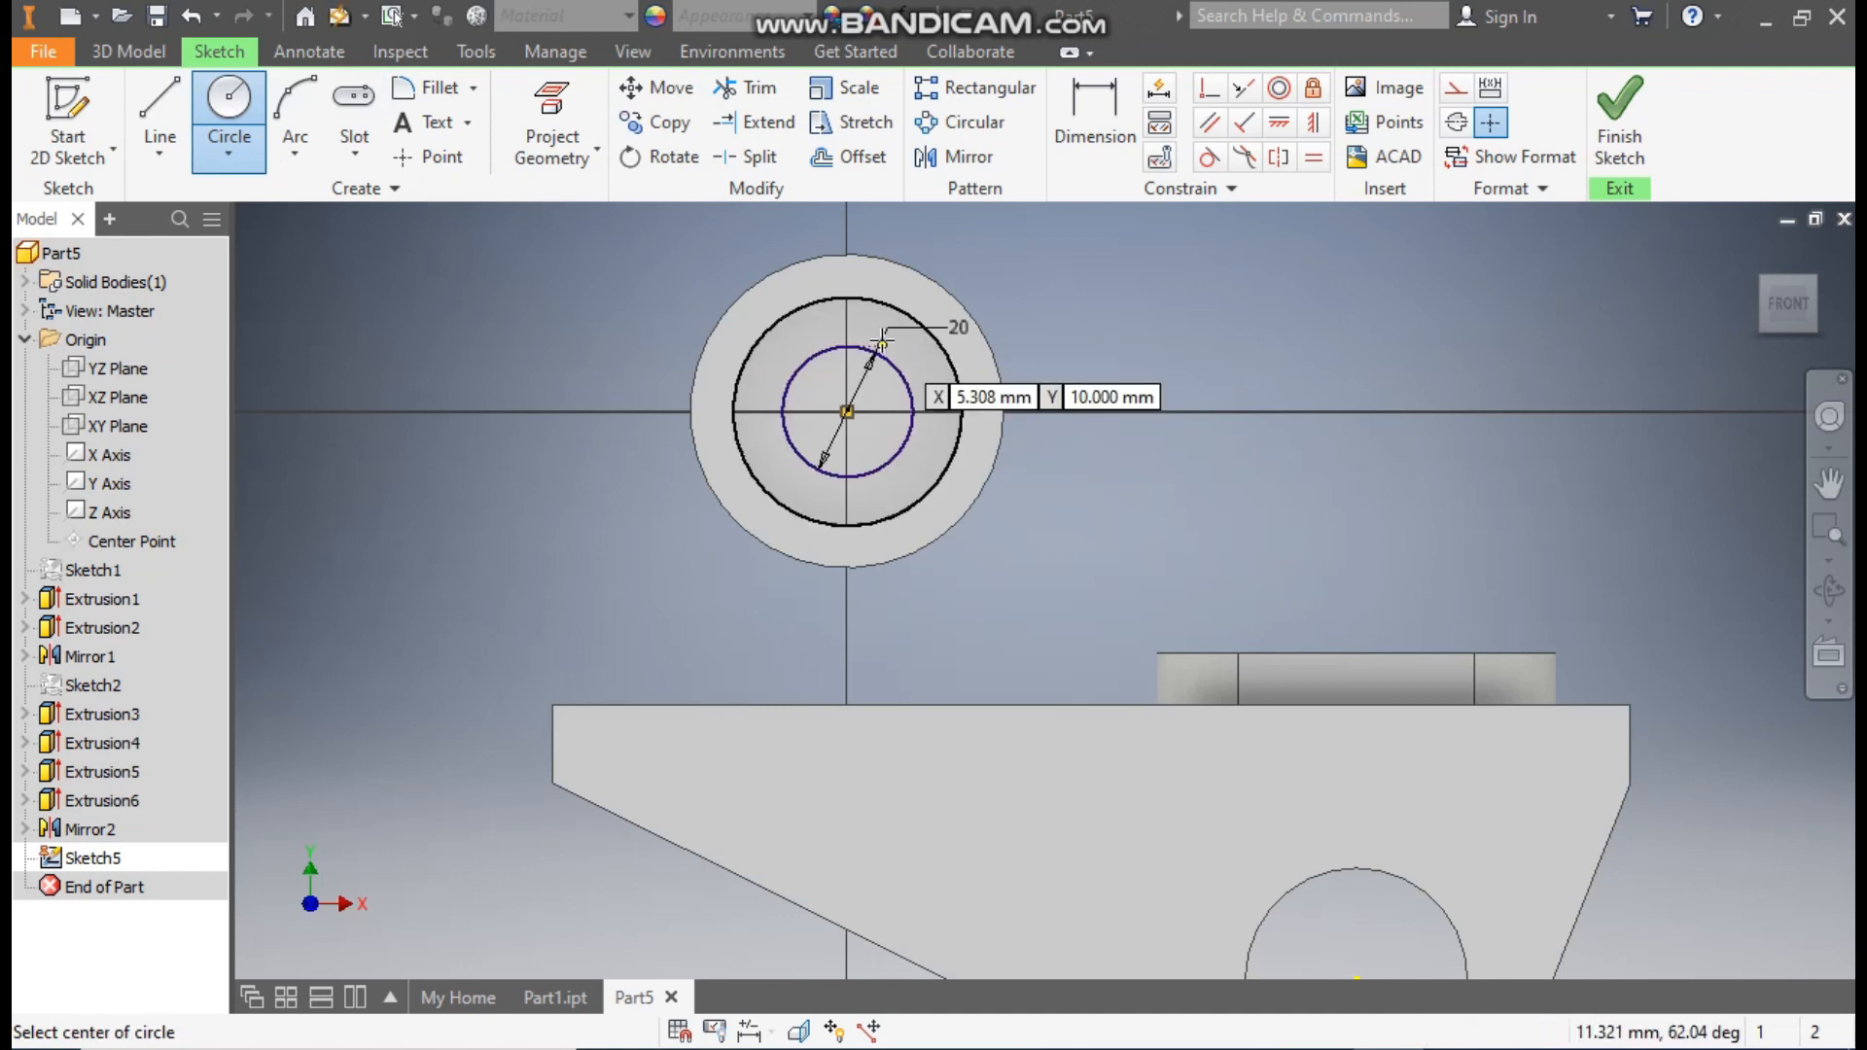
{"action": "left_click", "coordinate": [1619, 112]}
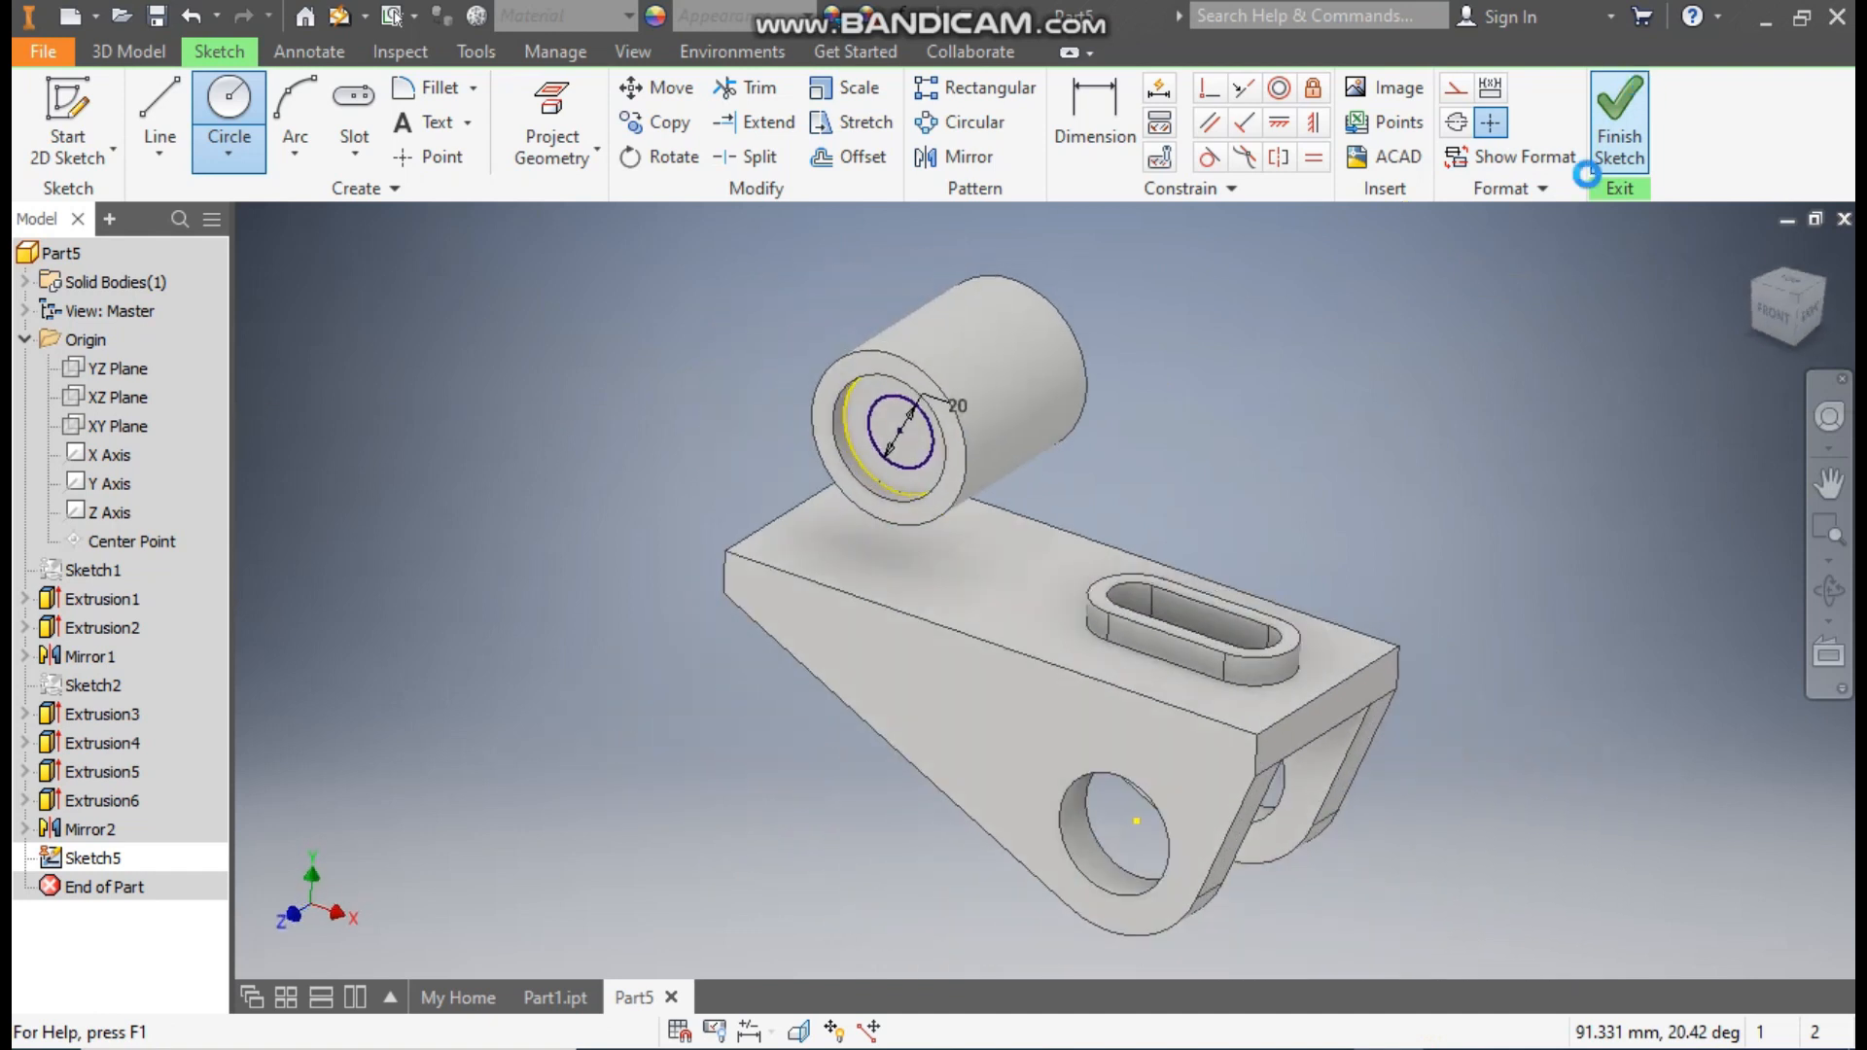
Cut the 20 mm circle through the whole boss with Extrude, using the All extent.
{"action": "left_click", "coordinate": [160, 112]}
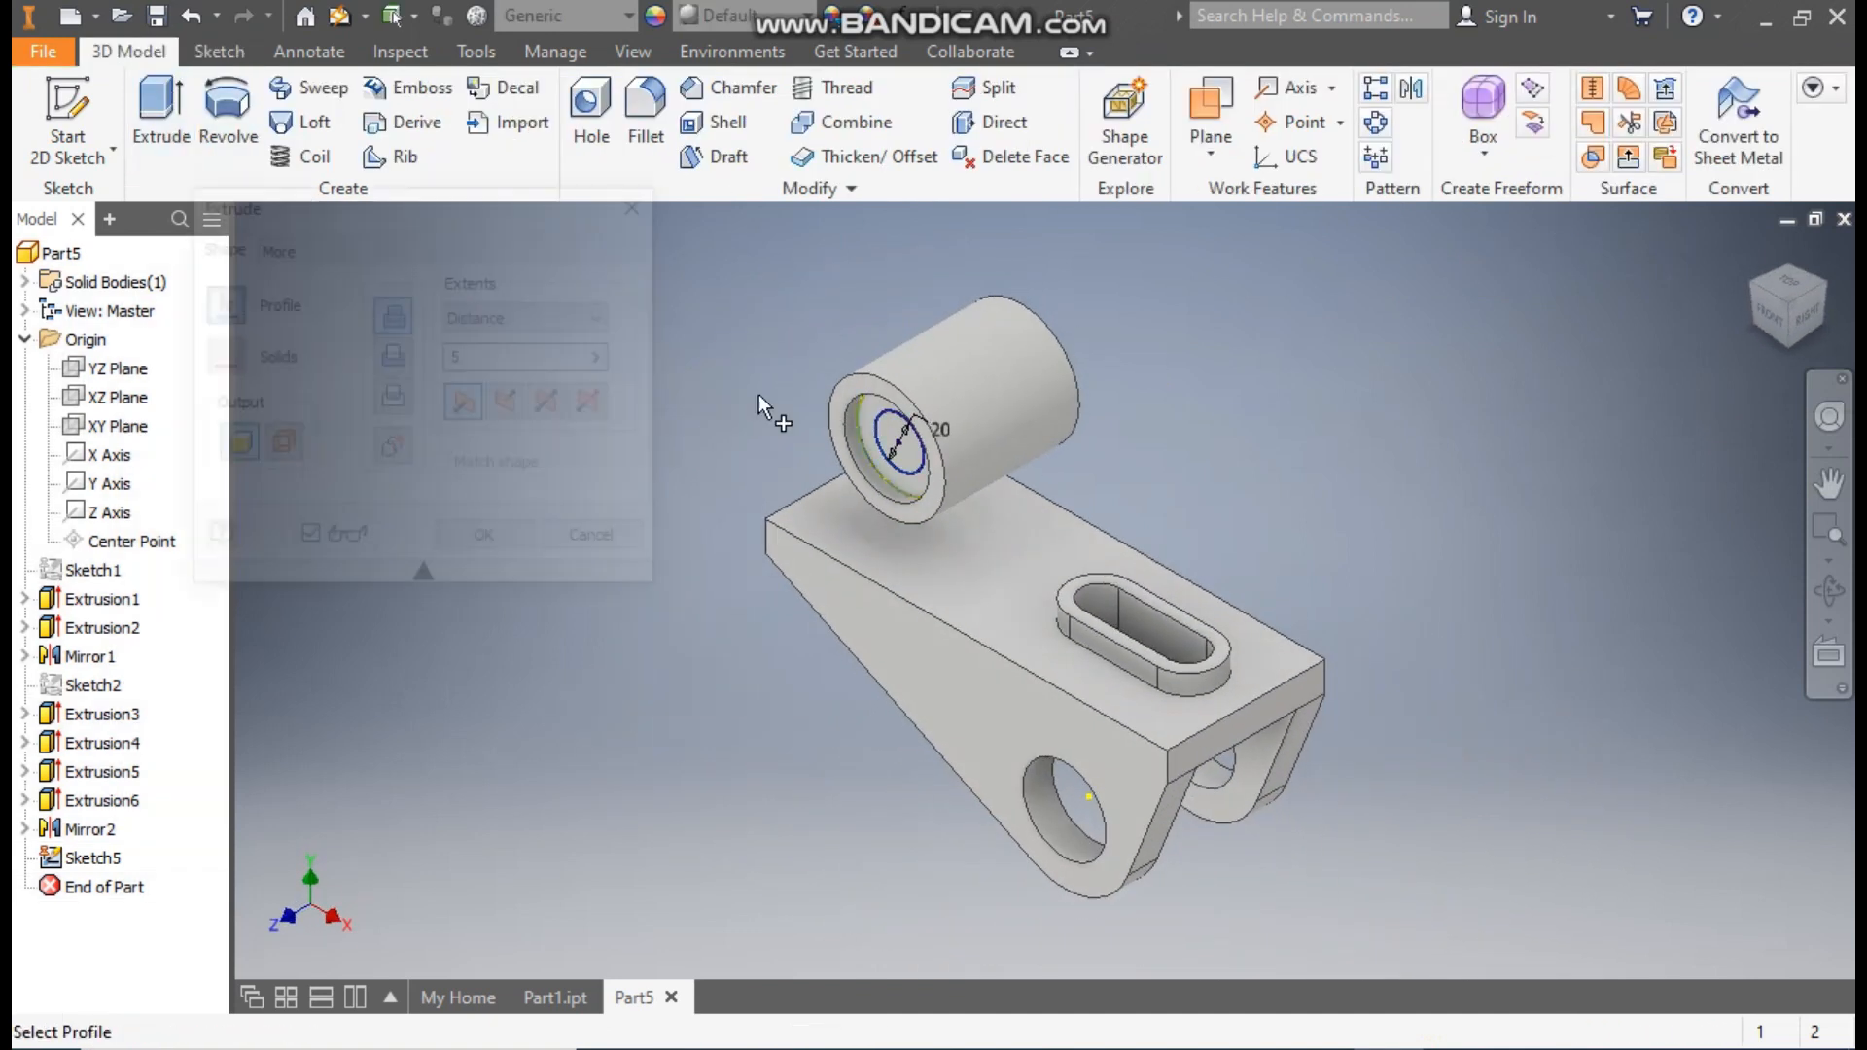
{"action": "left_click", "coordinate": [868, 451]}
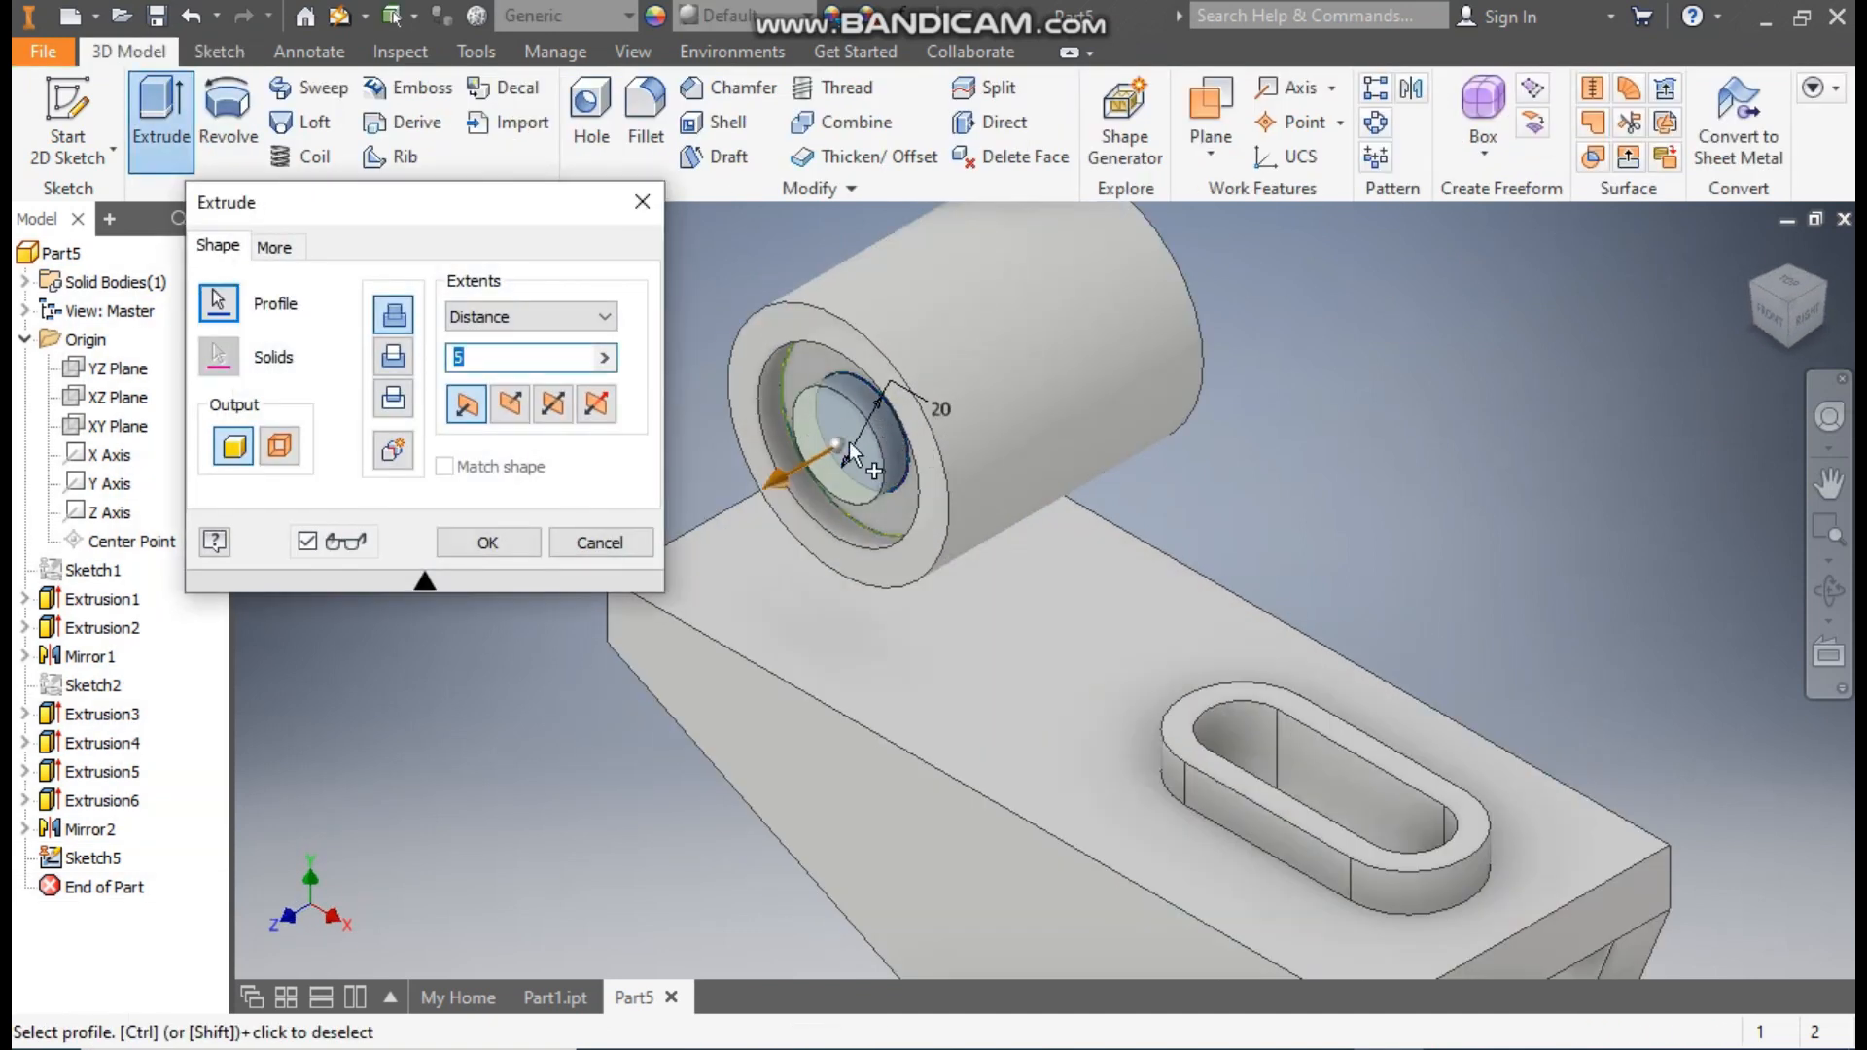
{"action": "left_click", "coordinate": [400, 365]}
{"action": "left_click", "coordinate": [459, 321]}
{"action": "left_click", "coordinate": [475, 411]}
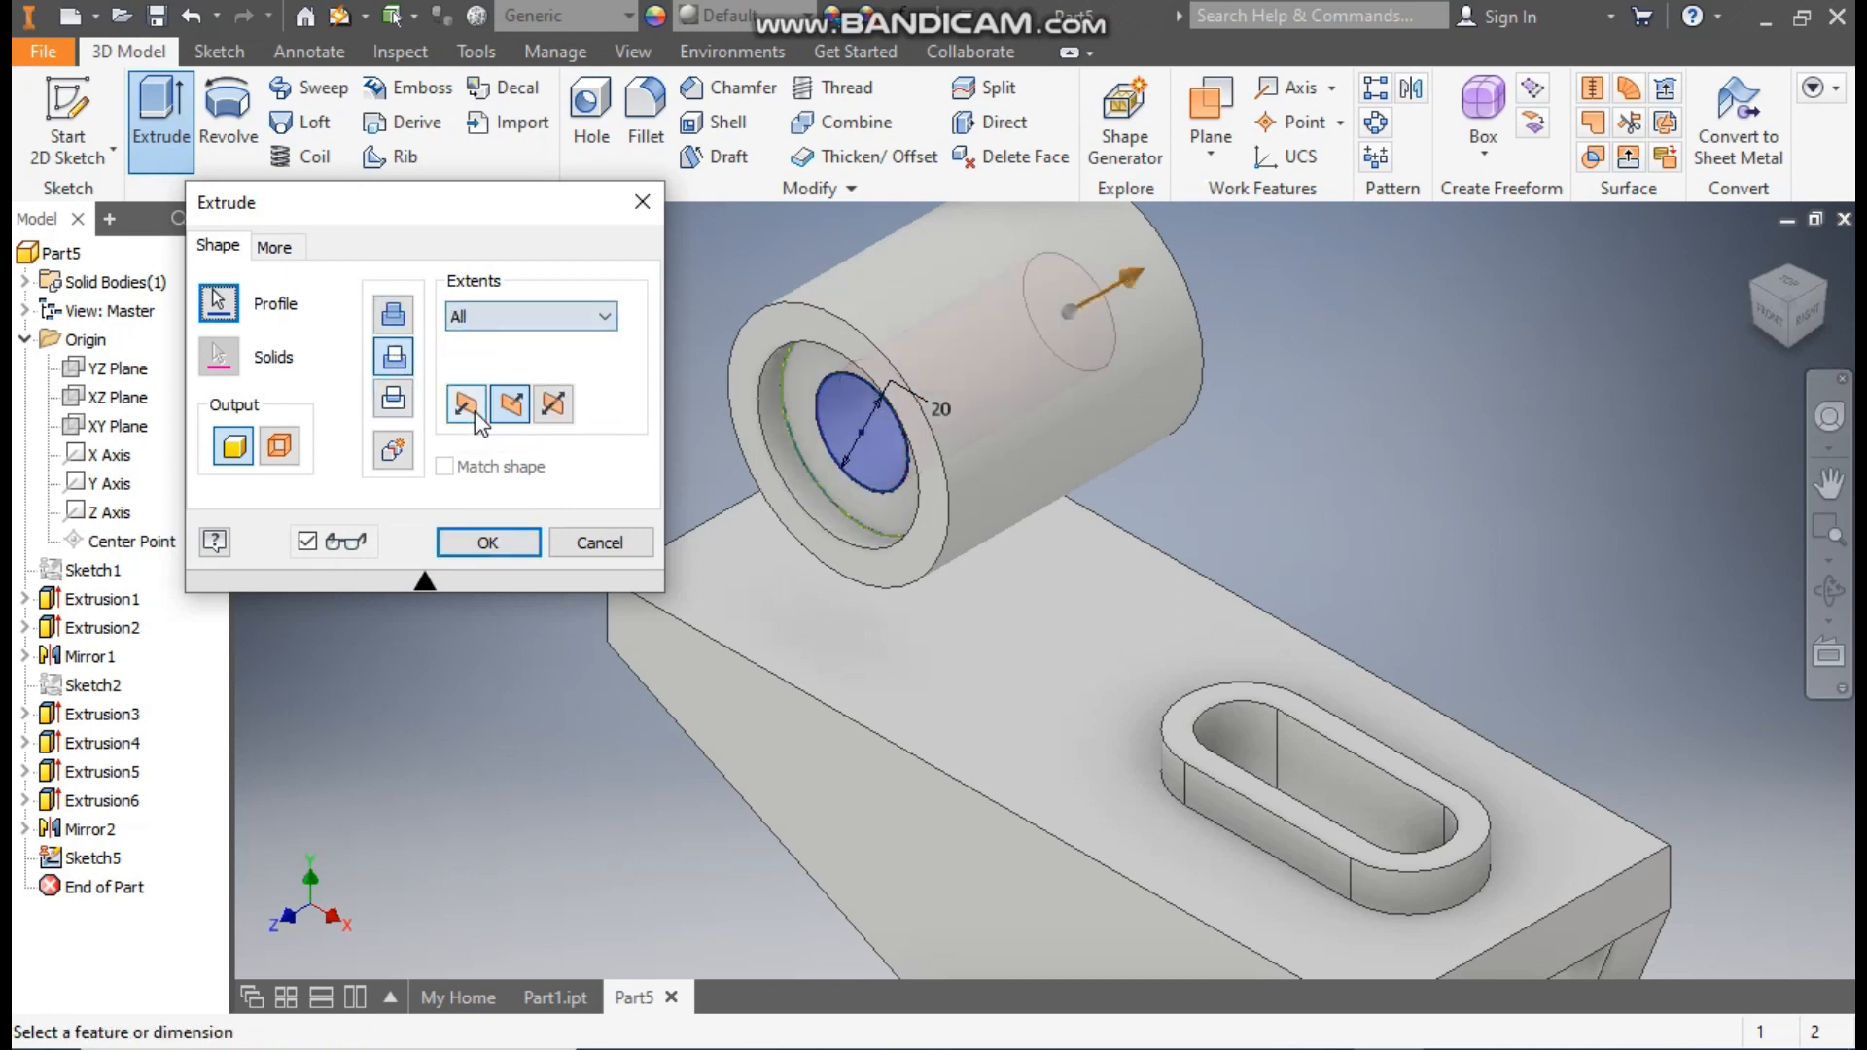
{"action": "left_click", "coordinate": [488, 542]}
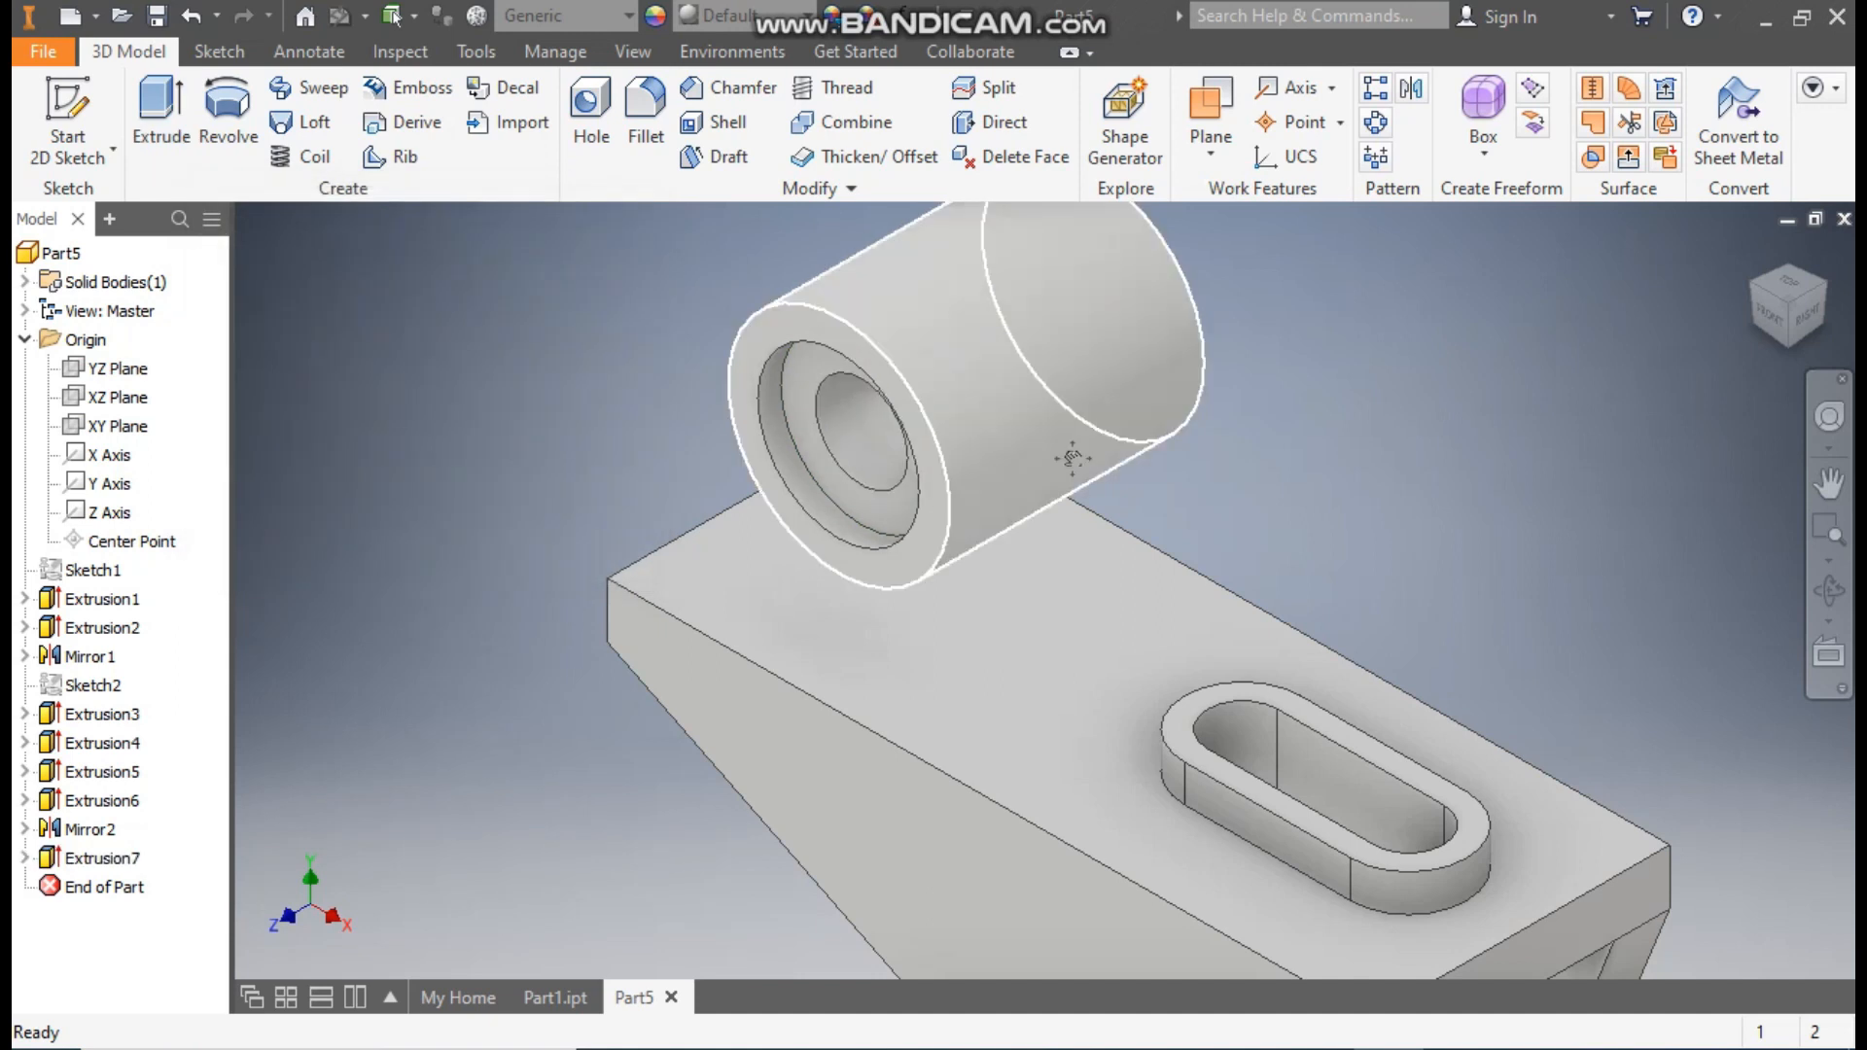
{"action": "scroll", "coordinate": [1007, 506], "scroll_direction": "up", "scroll_amount": 3}
{"action": "middle_click_drag", "start_coordinate": [1001, 513], "coordinate": [943, 426]}
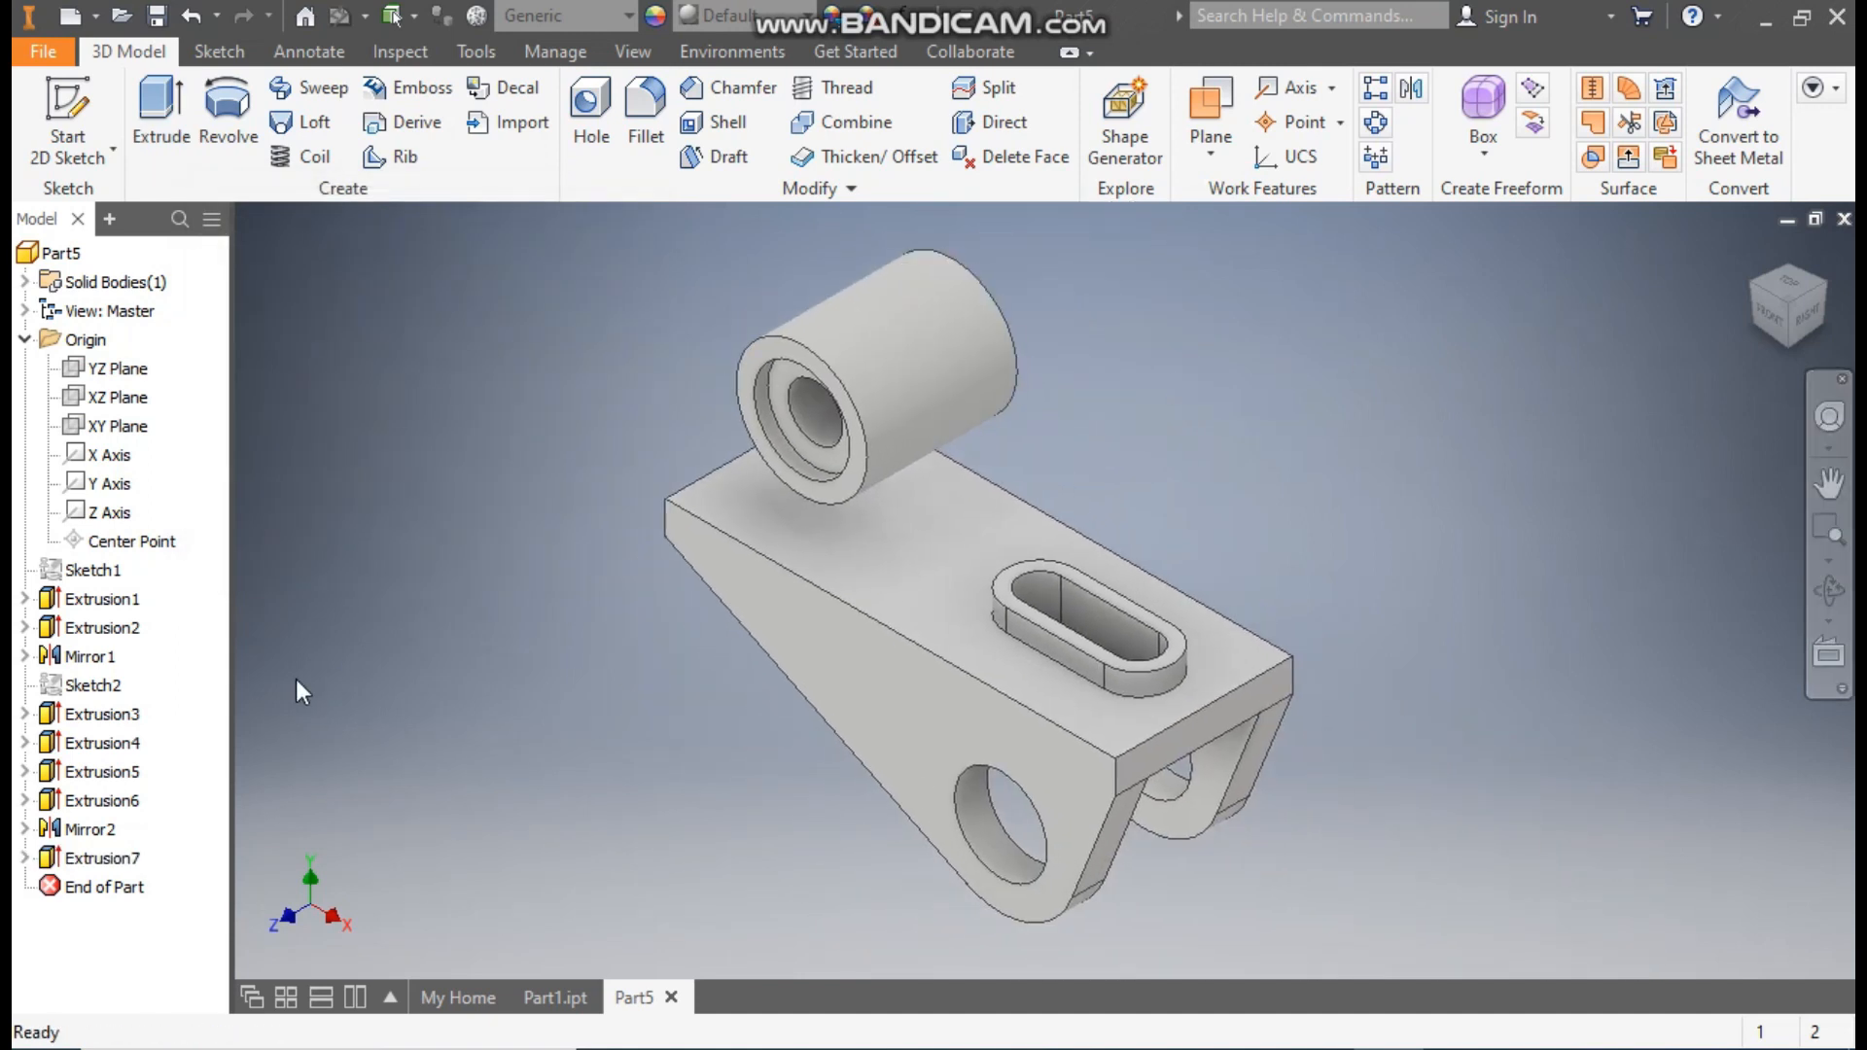
Check the reference Part1.ipt, and create a work plane offset -10 mm from the boss's front end face in Part5.
{"action": "left_click", "coordinate": [561, 998]}
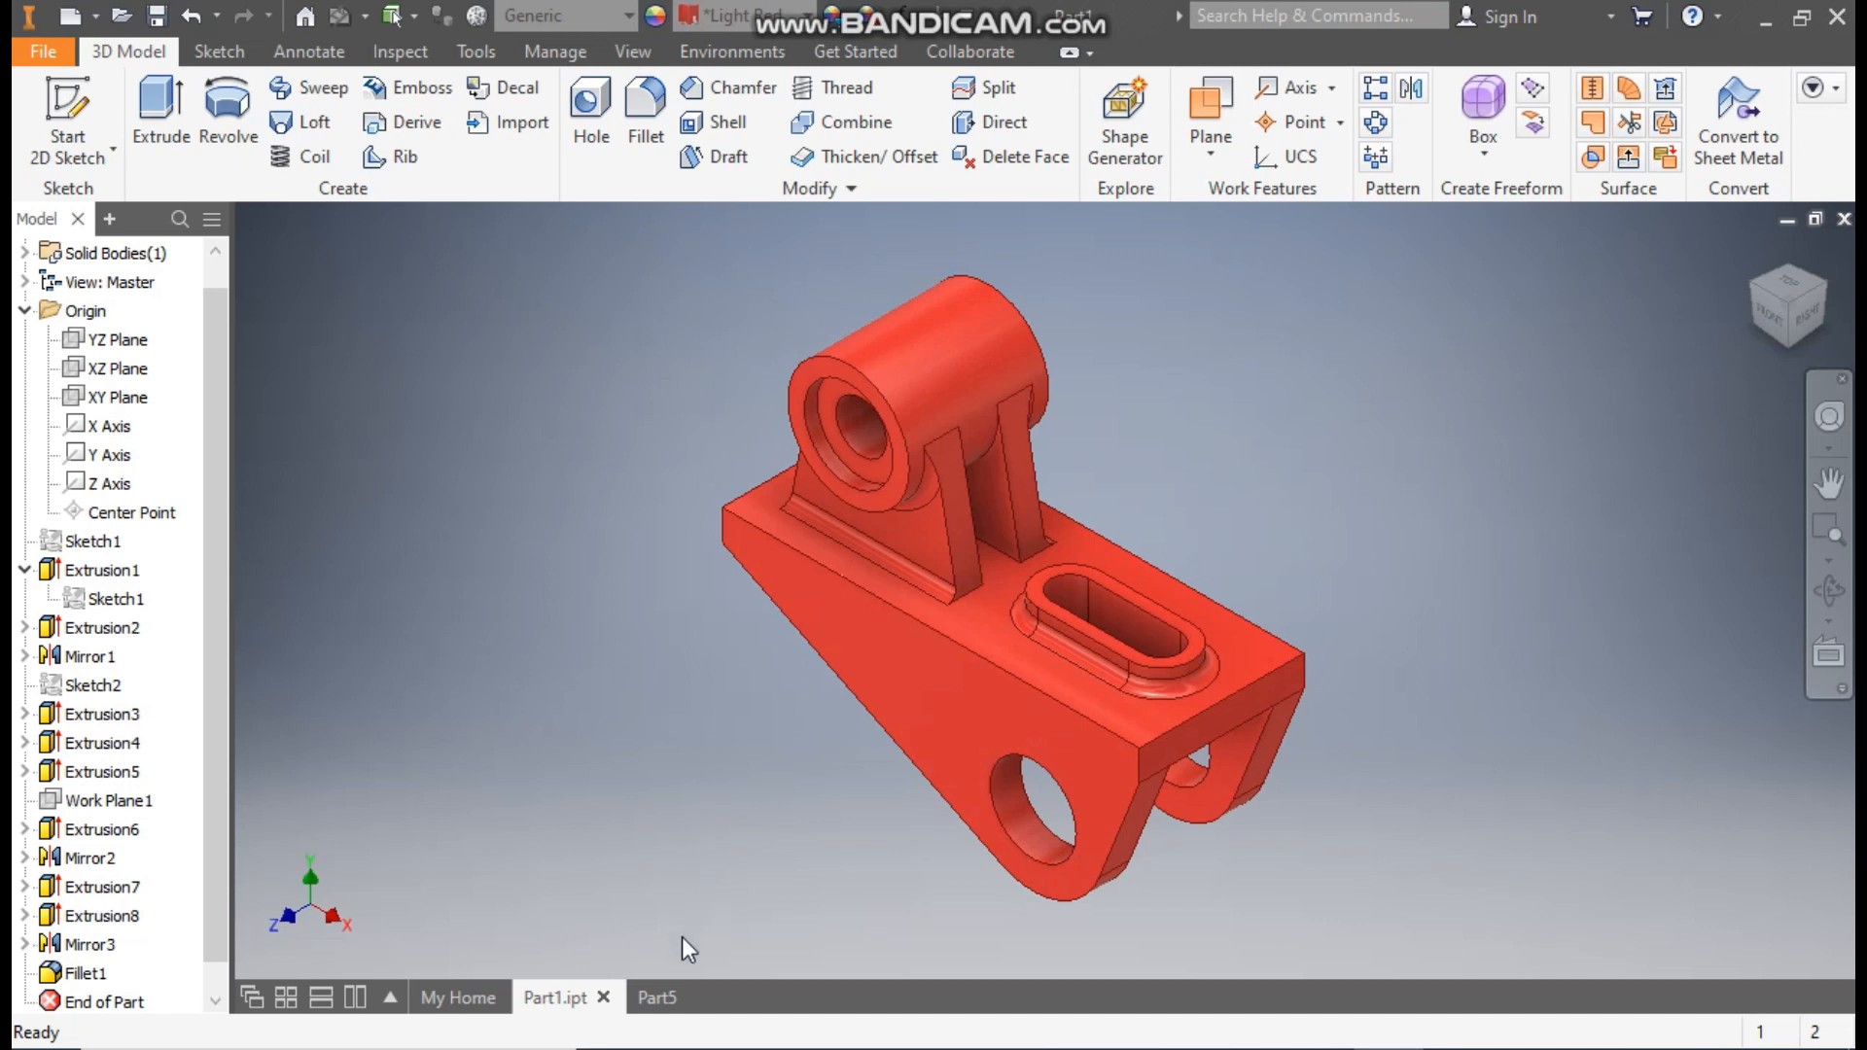
{"action": "left_click", "coordinate": [657, 1001]}
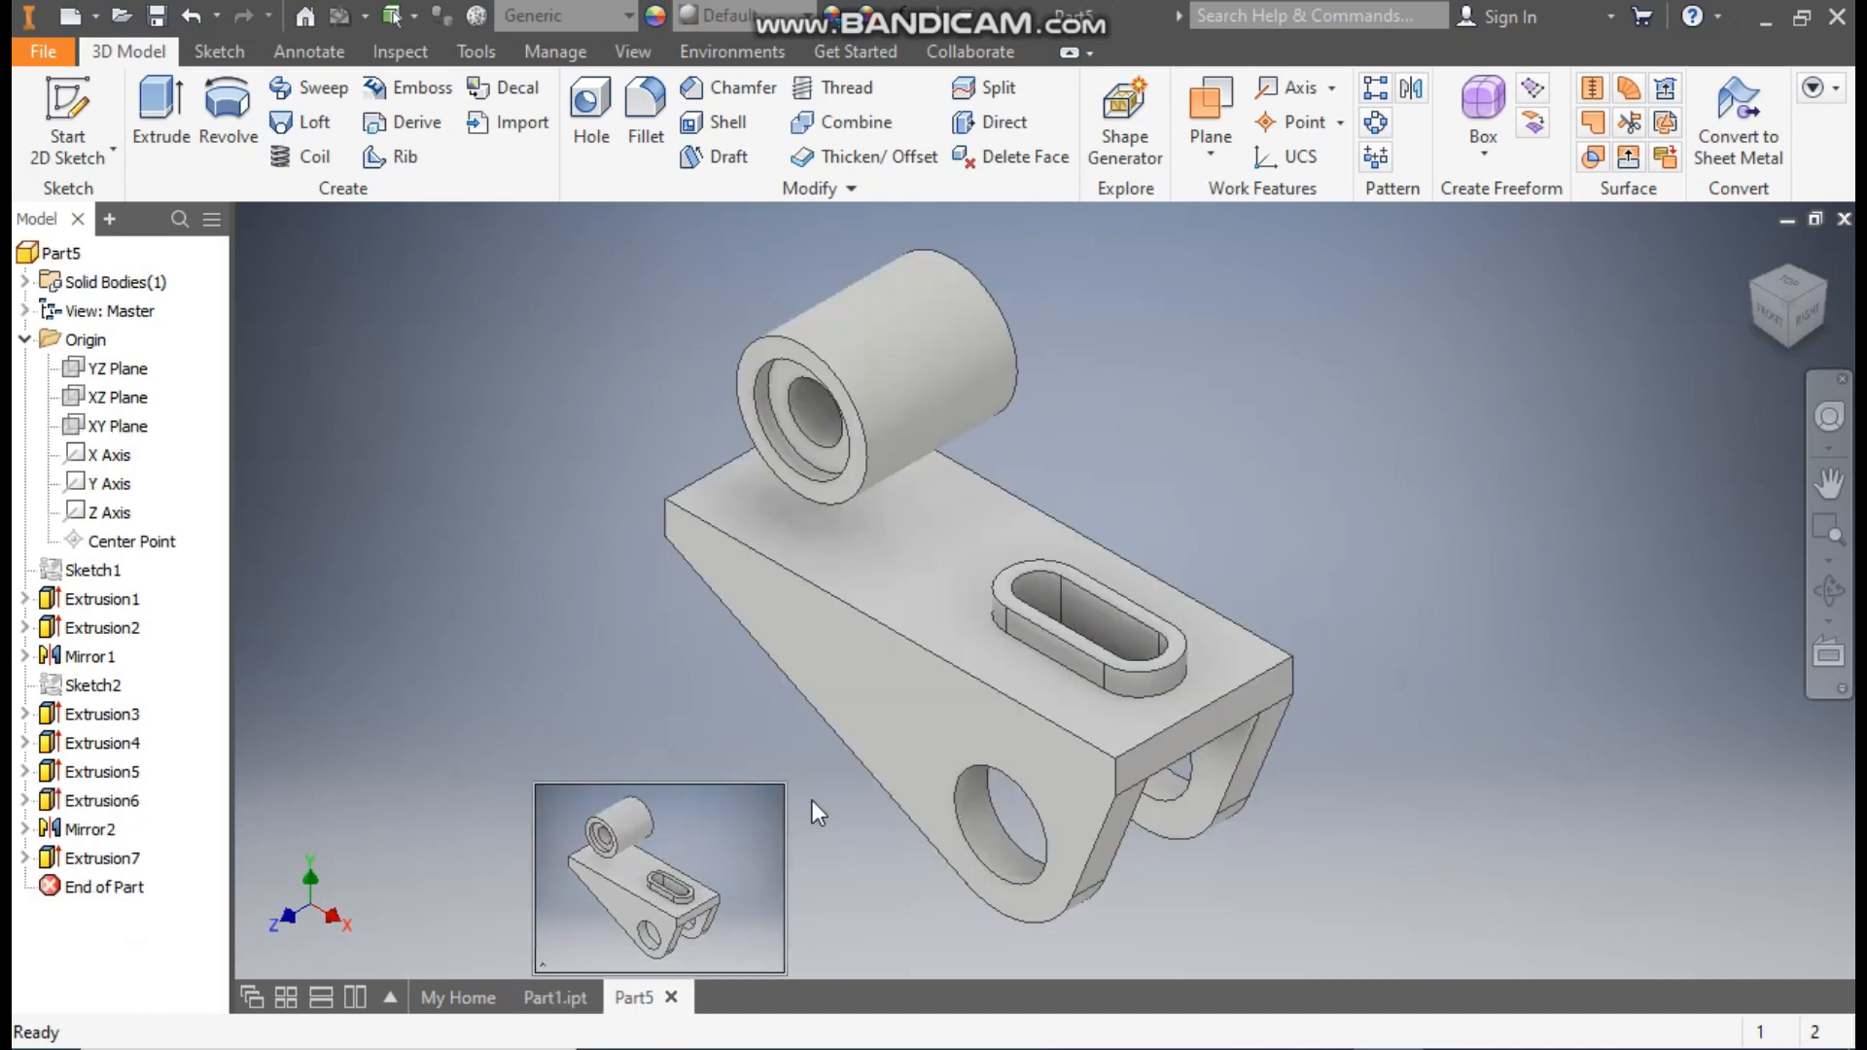
{"action": "left_click", "coordinate": [1208, 158]}
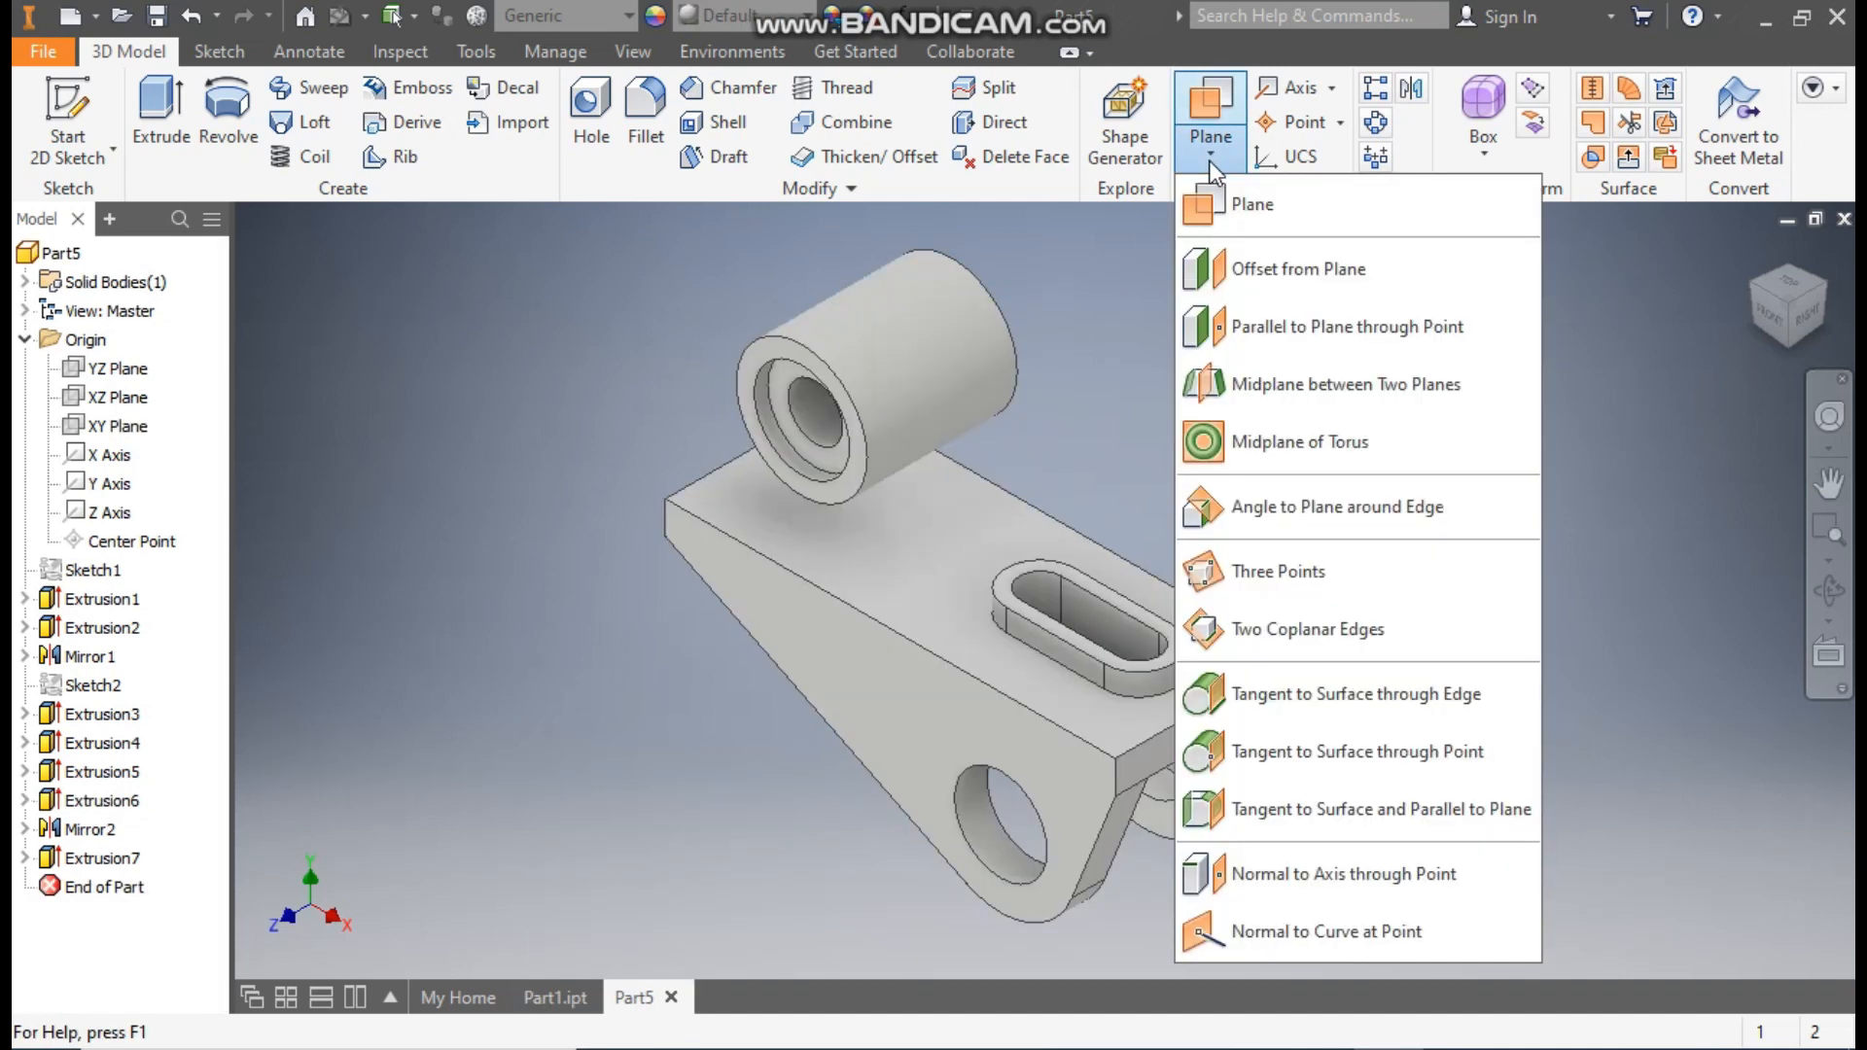
{"action": "left_click", "coordinate": [1313, 270]}
{"action": "scroll", "coordinate": [856, 365], "scroll_direction": "up", "scroll_amount": 3}
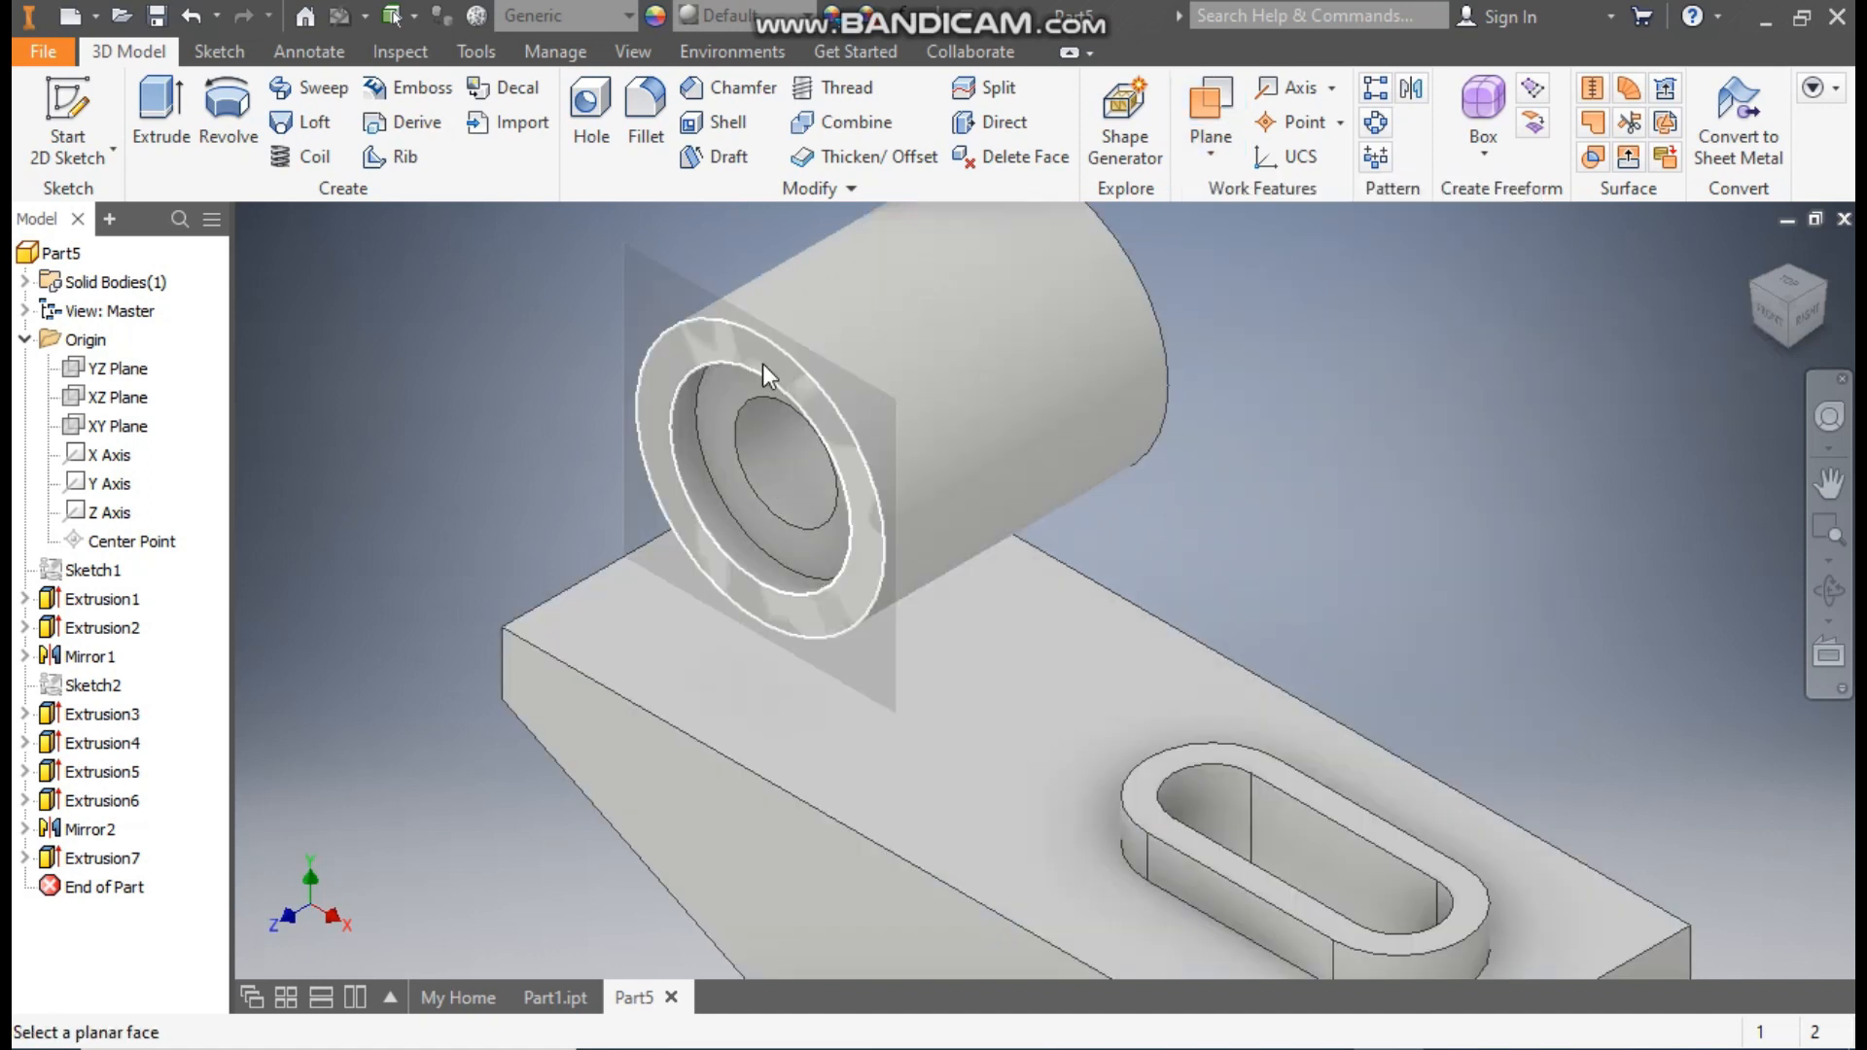
{"action": "left_click", "coordinate": [763, 364]}
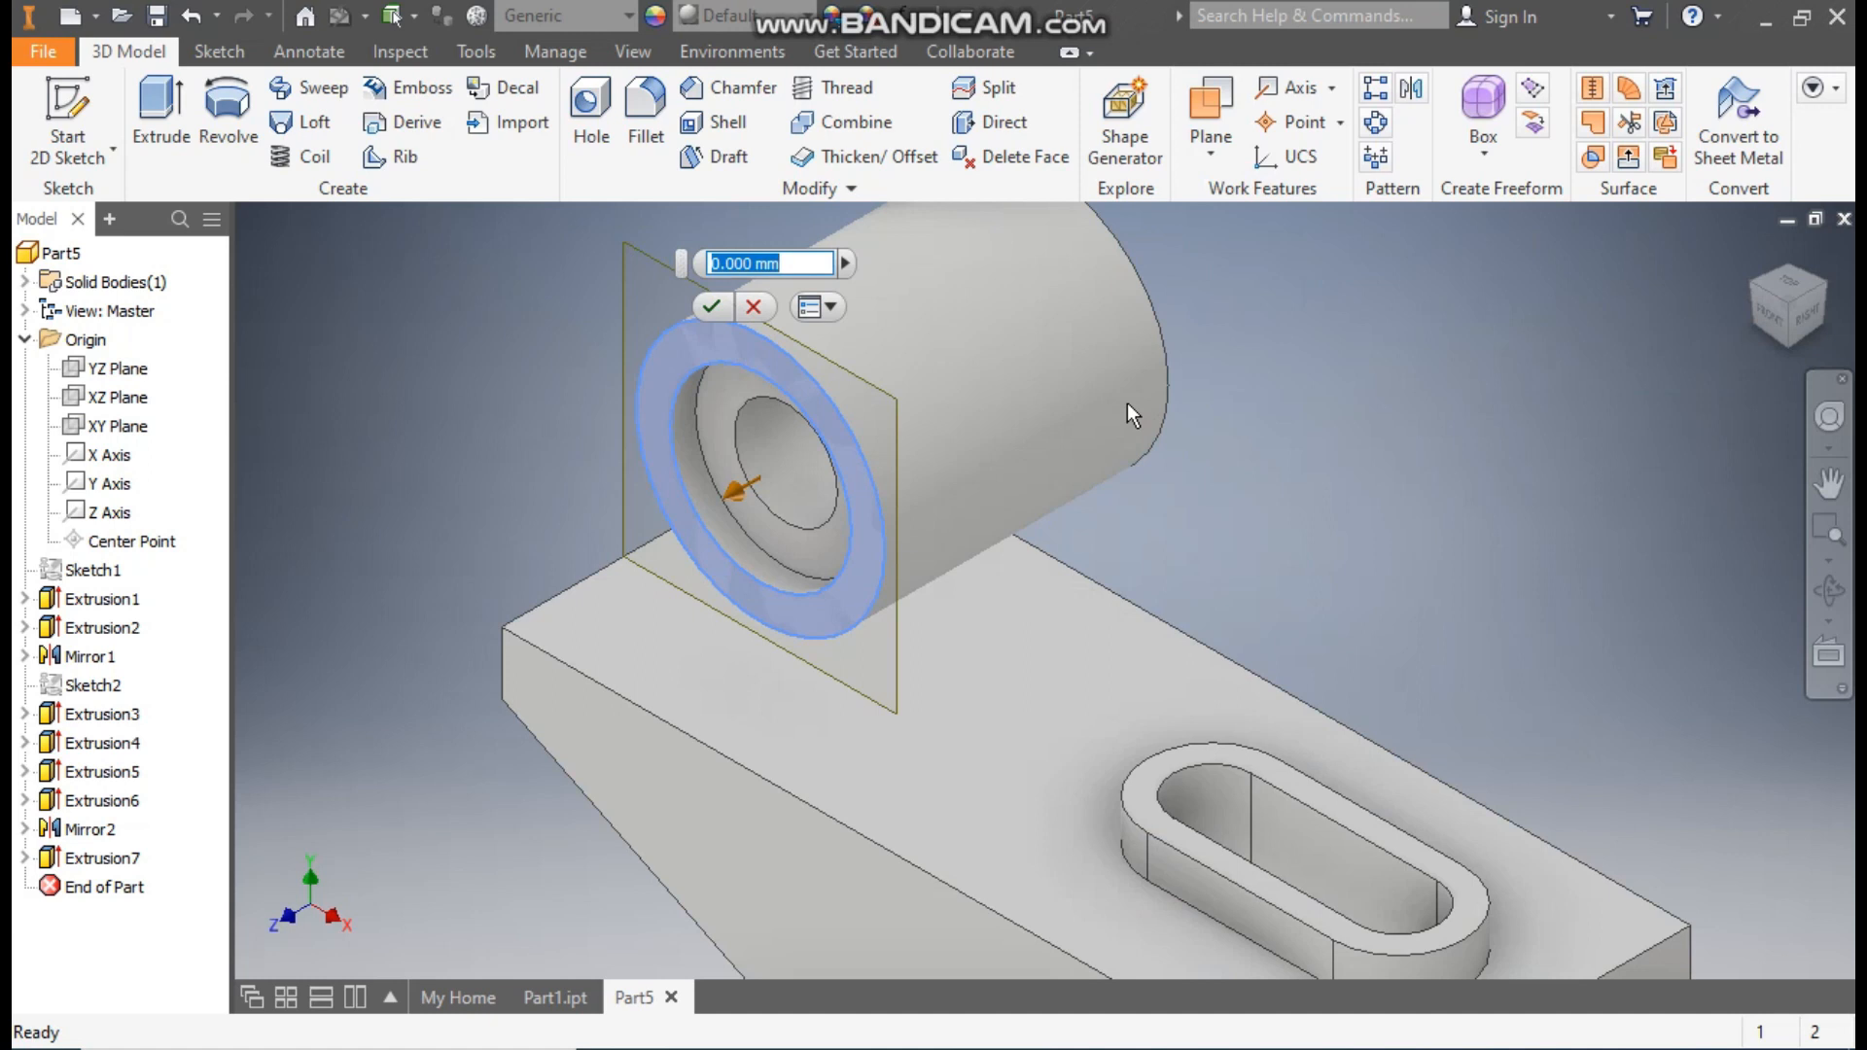
{"action": "type", "text": "-10"}
{"action": "left_click", "coordinate": [711, 307]}
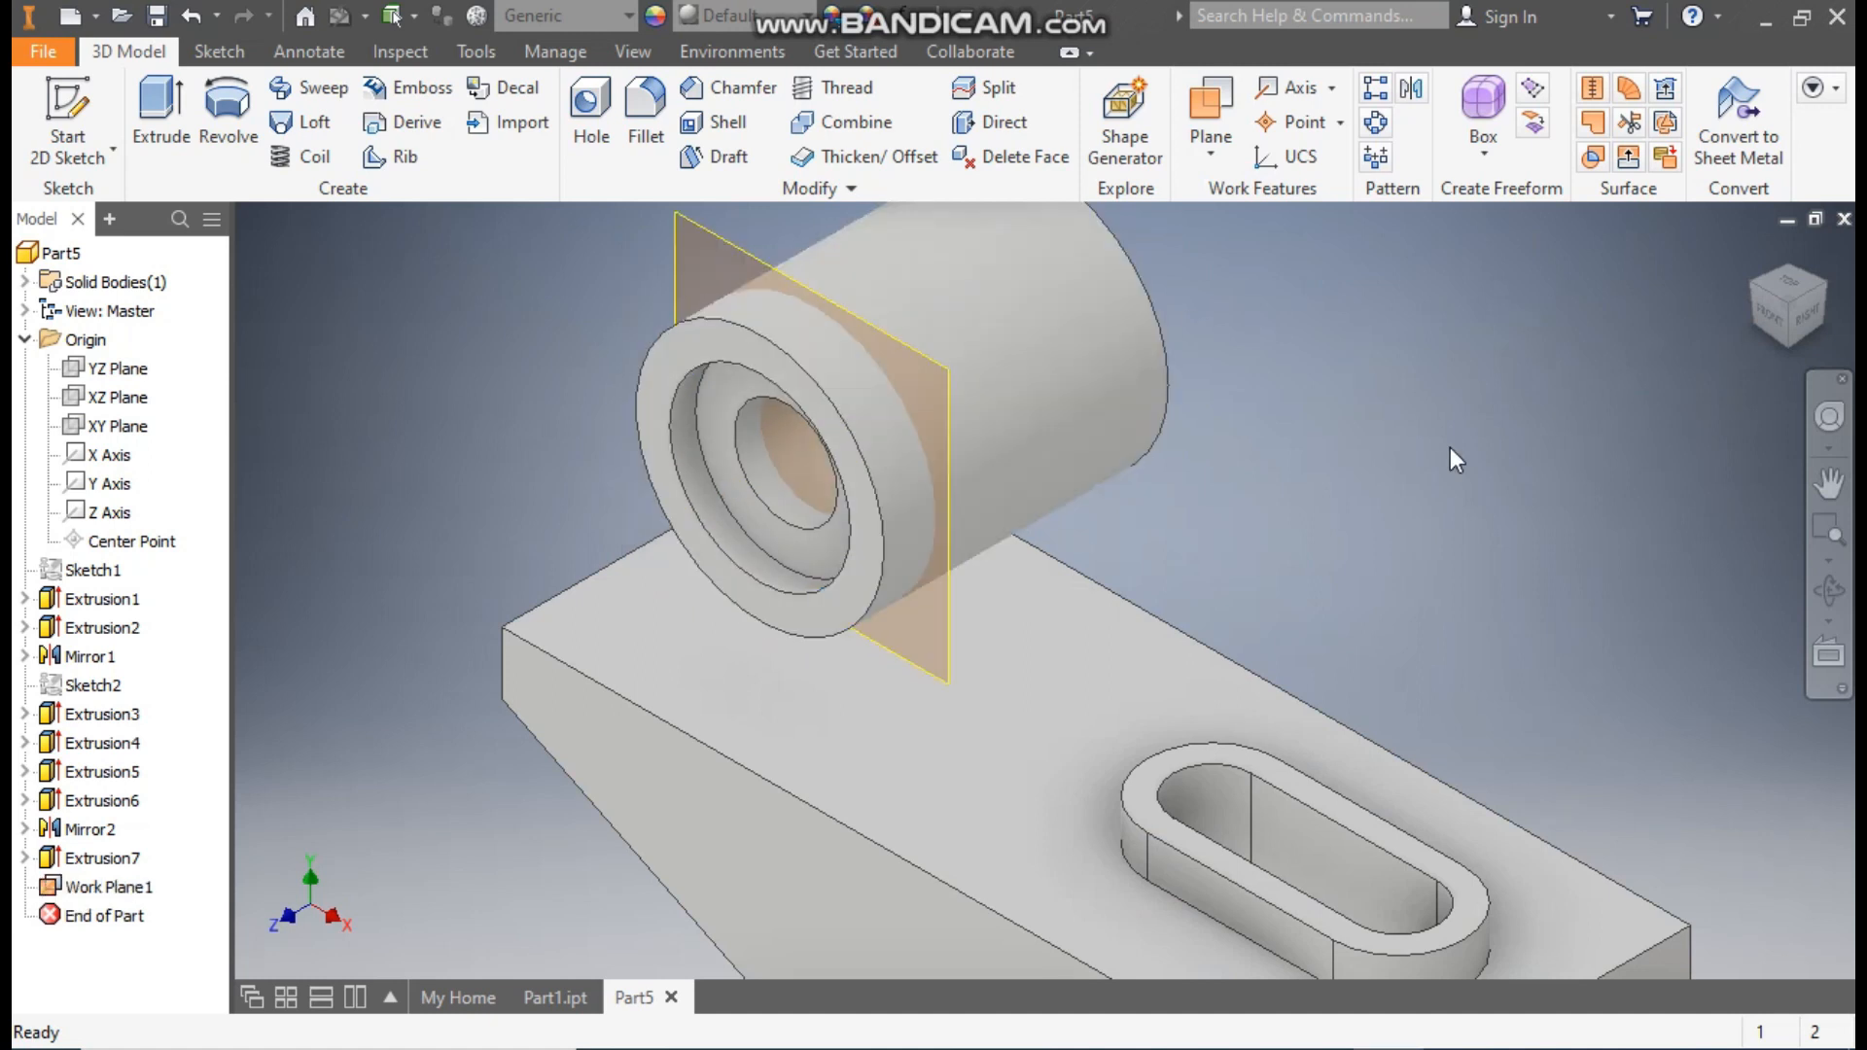
Sketch a support profile on the offset work plane: two outward-sloping lines from the boss's sides to the plate's top edge, joined by a base line.
{"action": "left_click", "coordinate": [949, 603]}
{"action": "left_click", "coordinate": [1068, 568]}
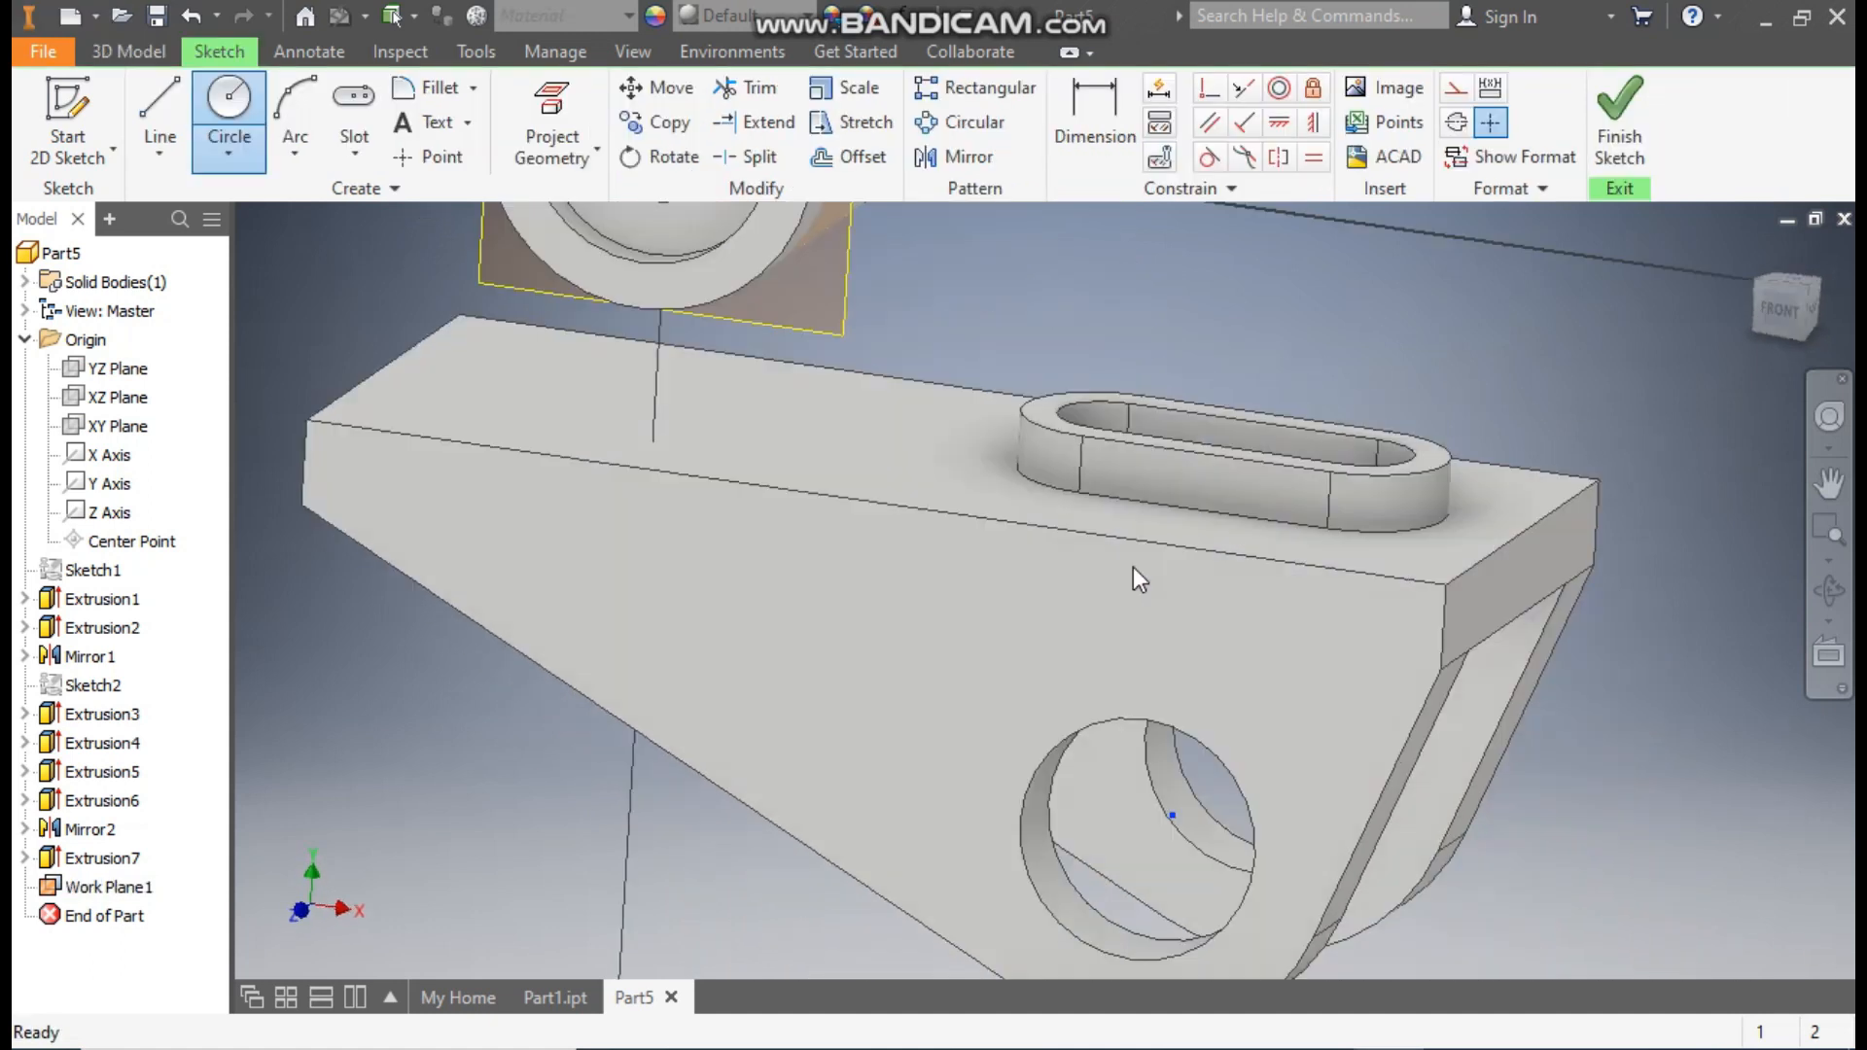
{"action": "mouse_move", "coordinate": [727, 231]}
{"action": "middle_mouse_down"}
{"action": "mouse_move", "coordinate": [1018, 625]}
{"action": "mouse_move", "coordinate": [1091, 815]}
{"action": "middle_mouse_up"}
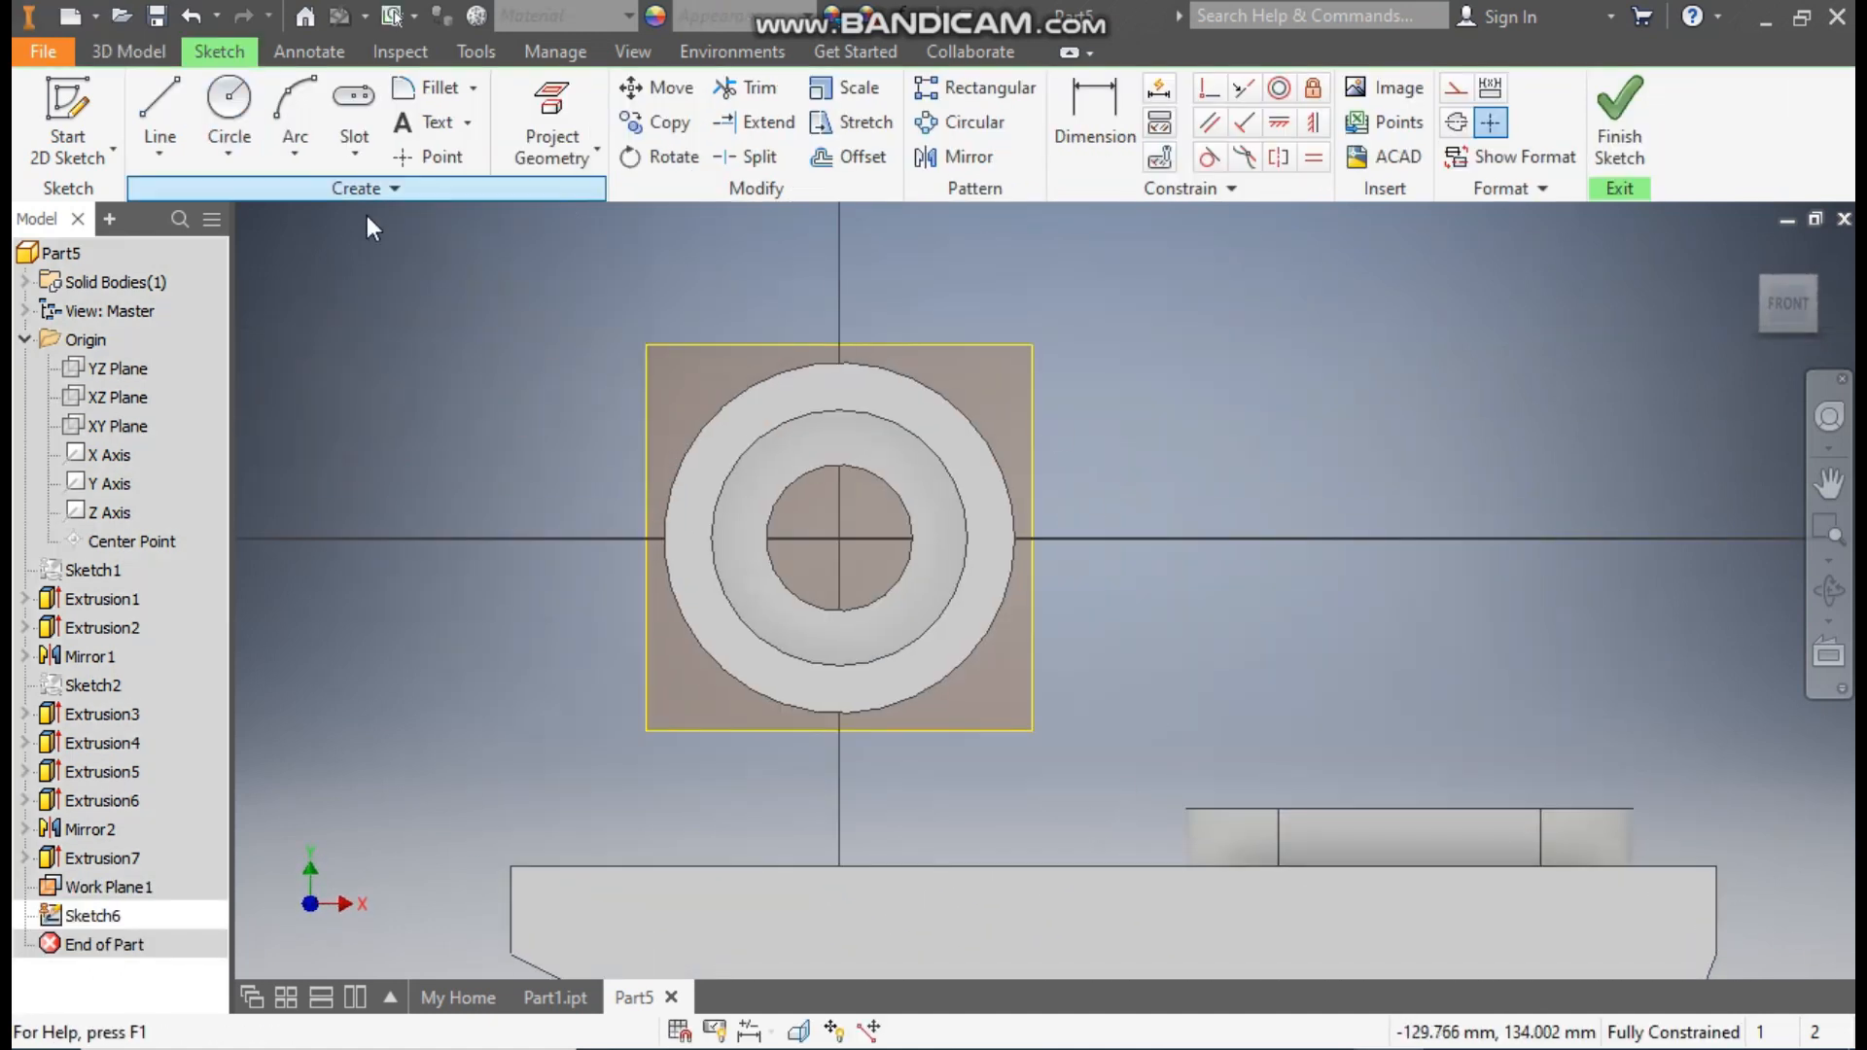
{"action": "left_click", "coordinate": [162, 97]}
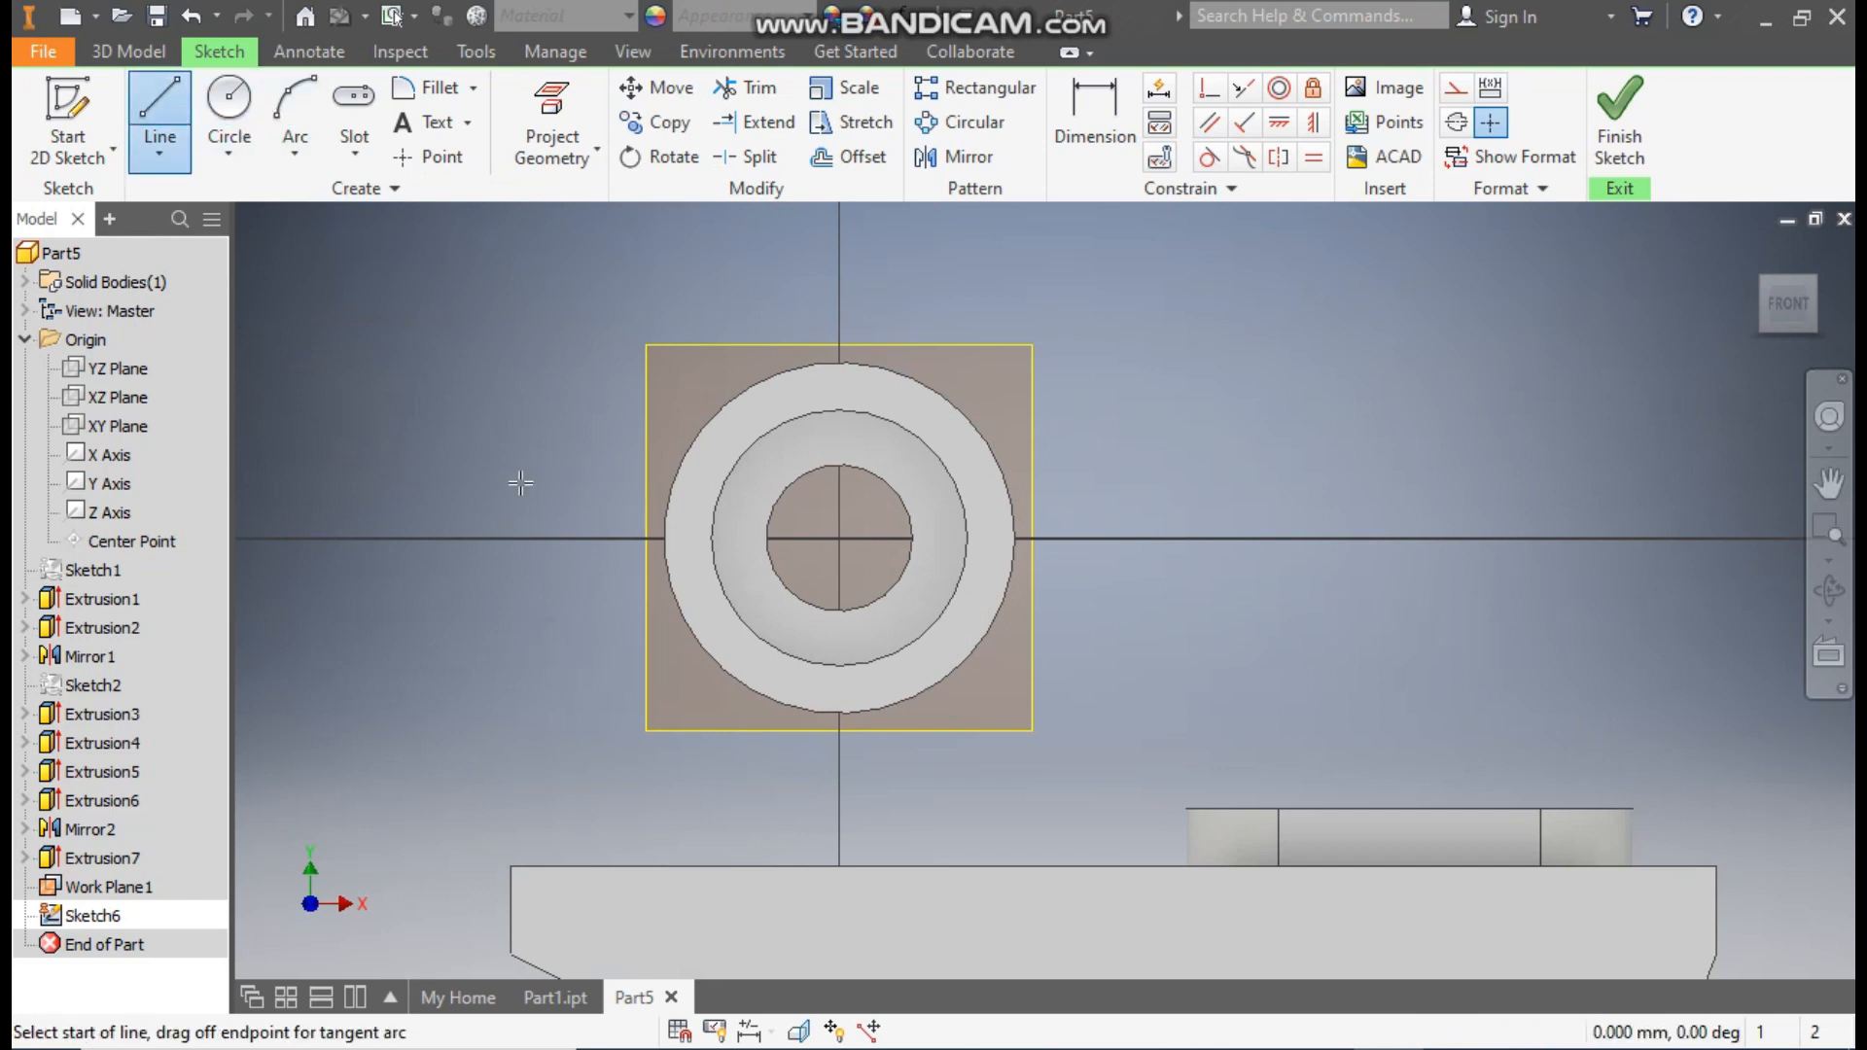
{"action": "left_click", "coordinate": [665, 537]}
{"action": "middle_click_drag", "start_coordinate": [717, 661], "coordinate": [786, 472]}
{"action": "double_click", "coordinate": [627, 673]}
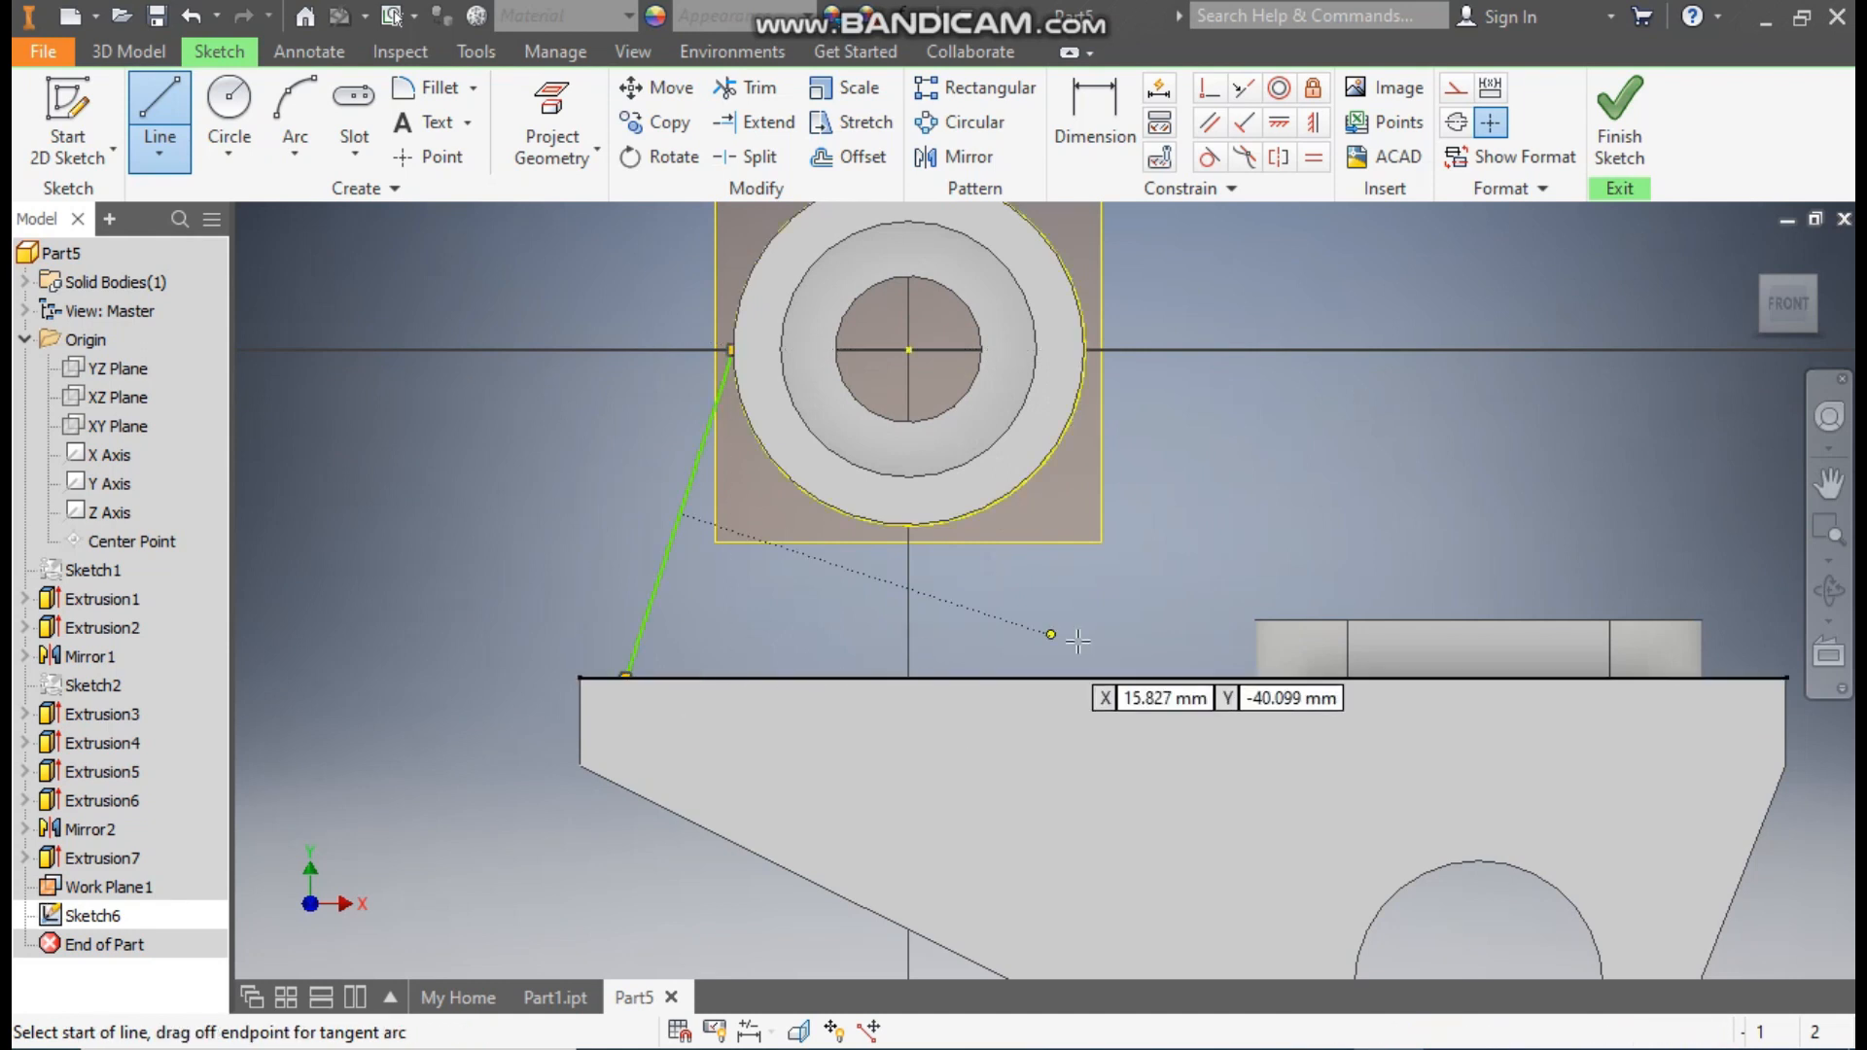
{"action": "left_click", "coordinate": [1085, 349]}
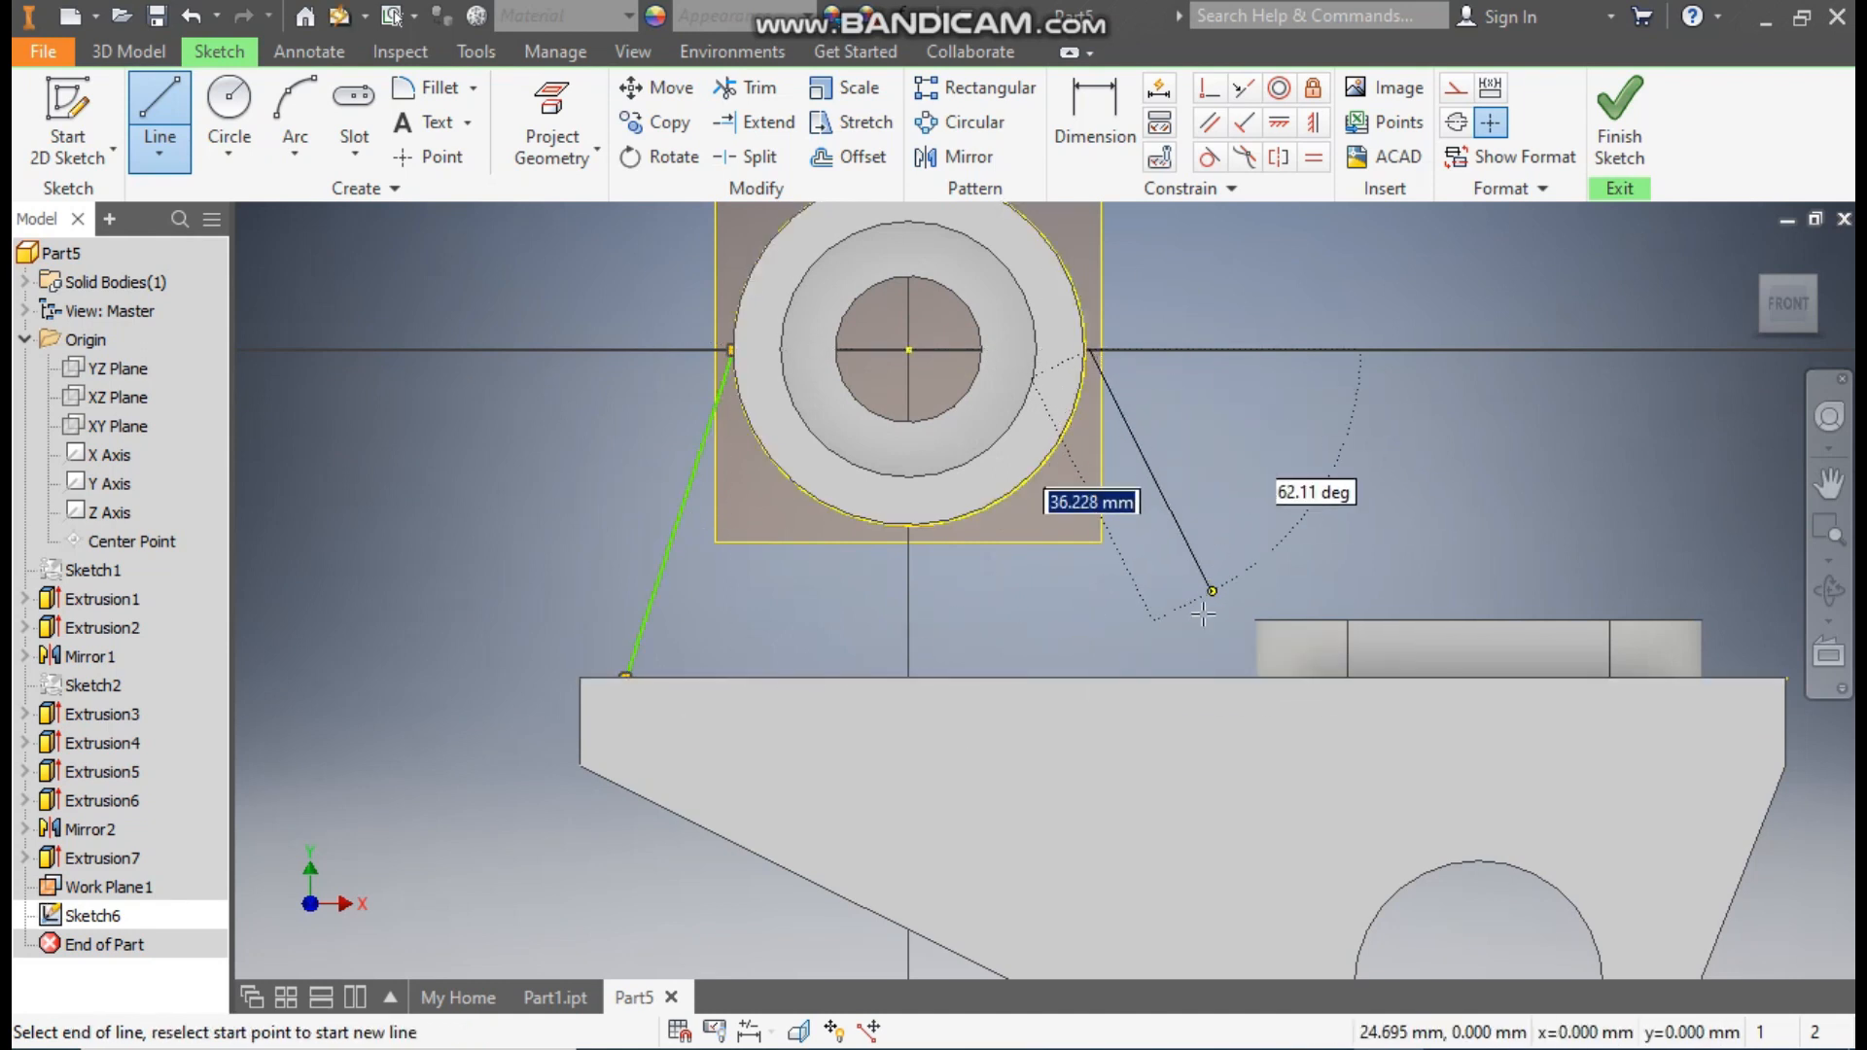
{"action": "left_click", "coordinate": [1175, 677]}
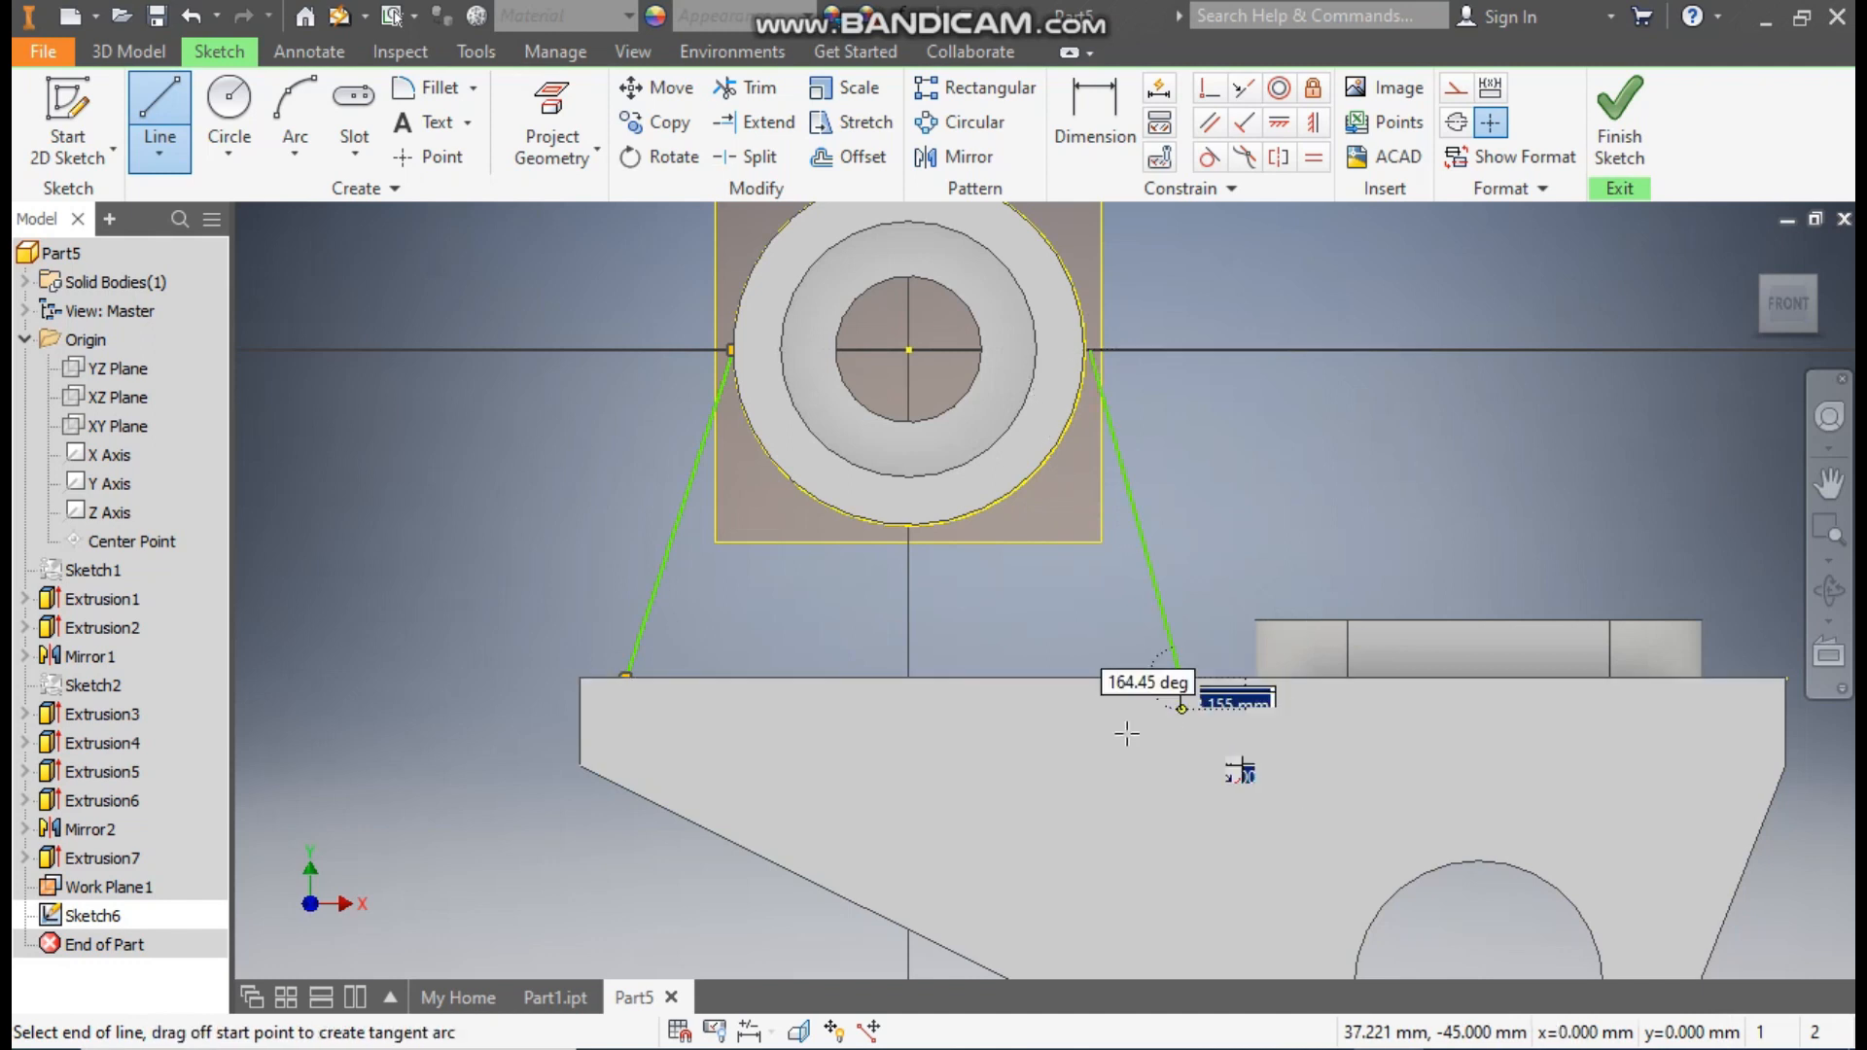
{"action": "double_click", "coordinate": [626, 677]}
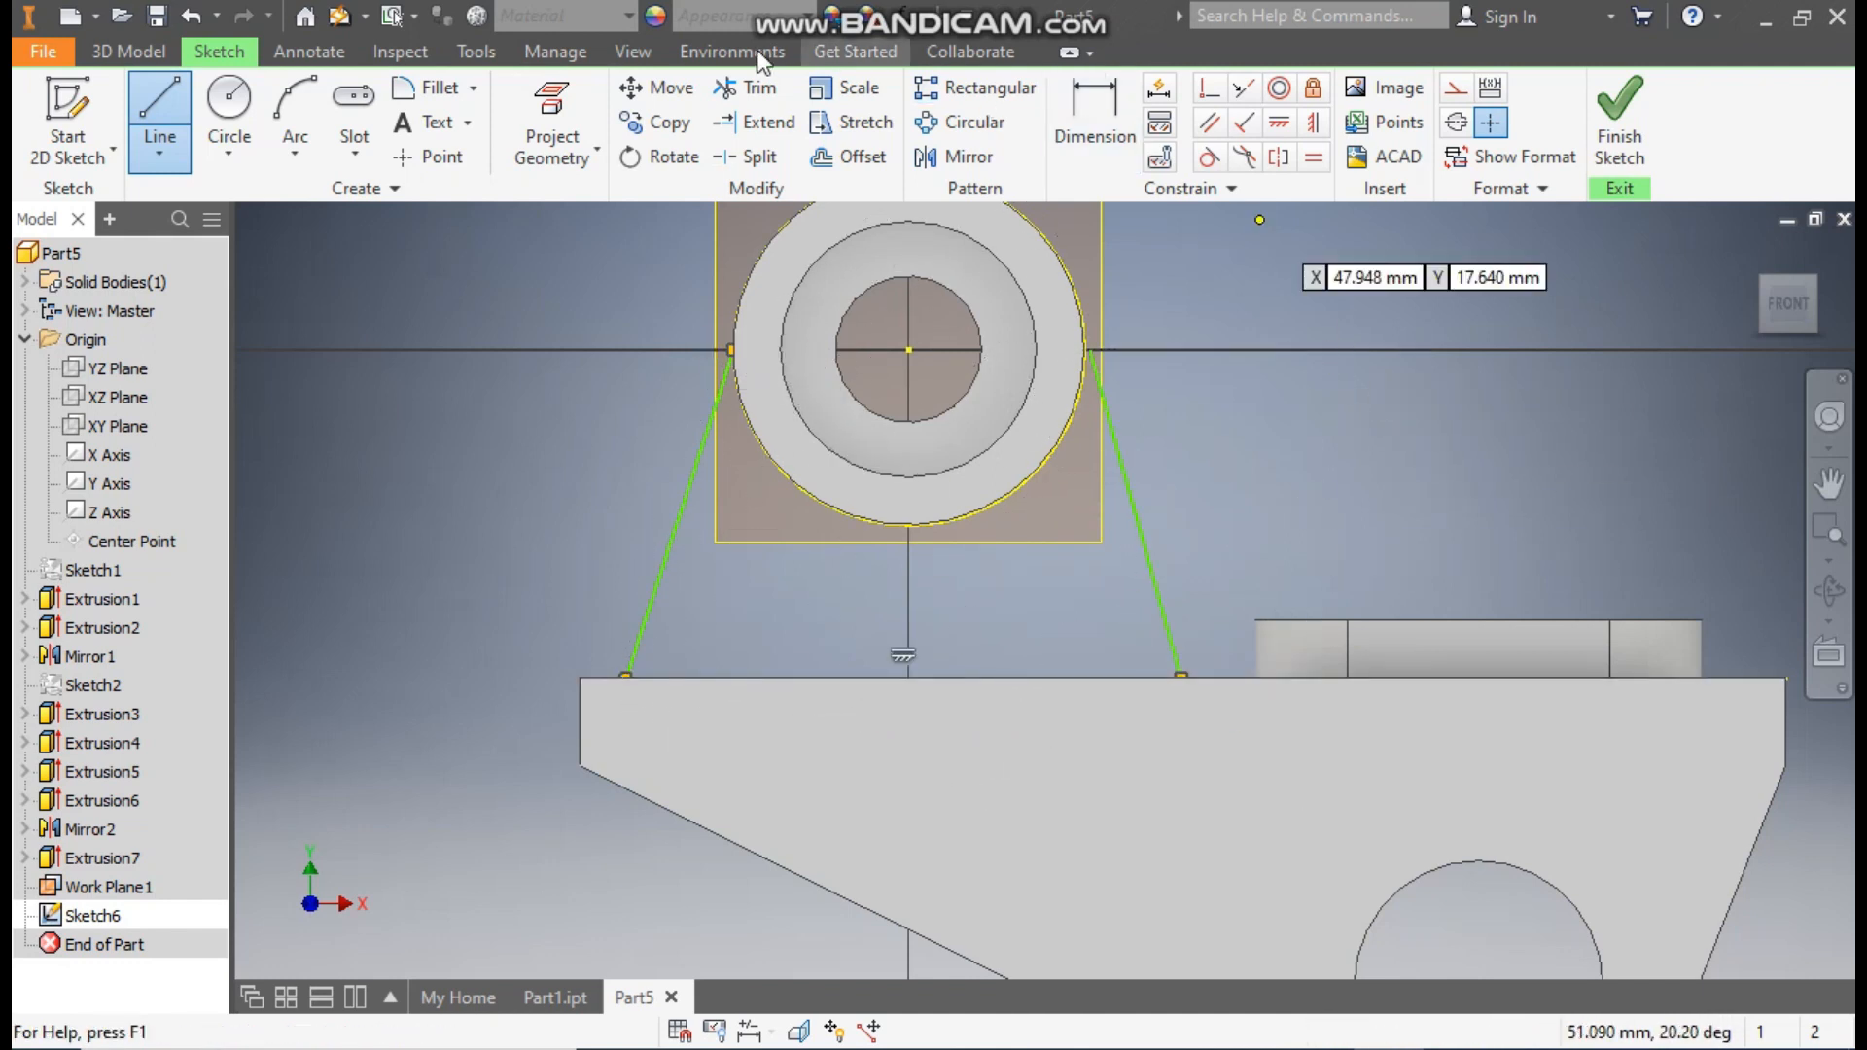
Change the visual style to Wireframe and end the Line command.
{"action": "left_click", "coordinate": [632, 53]}
{"action": "left_click", "coordinate": [356, 153]}
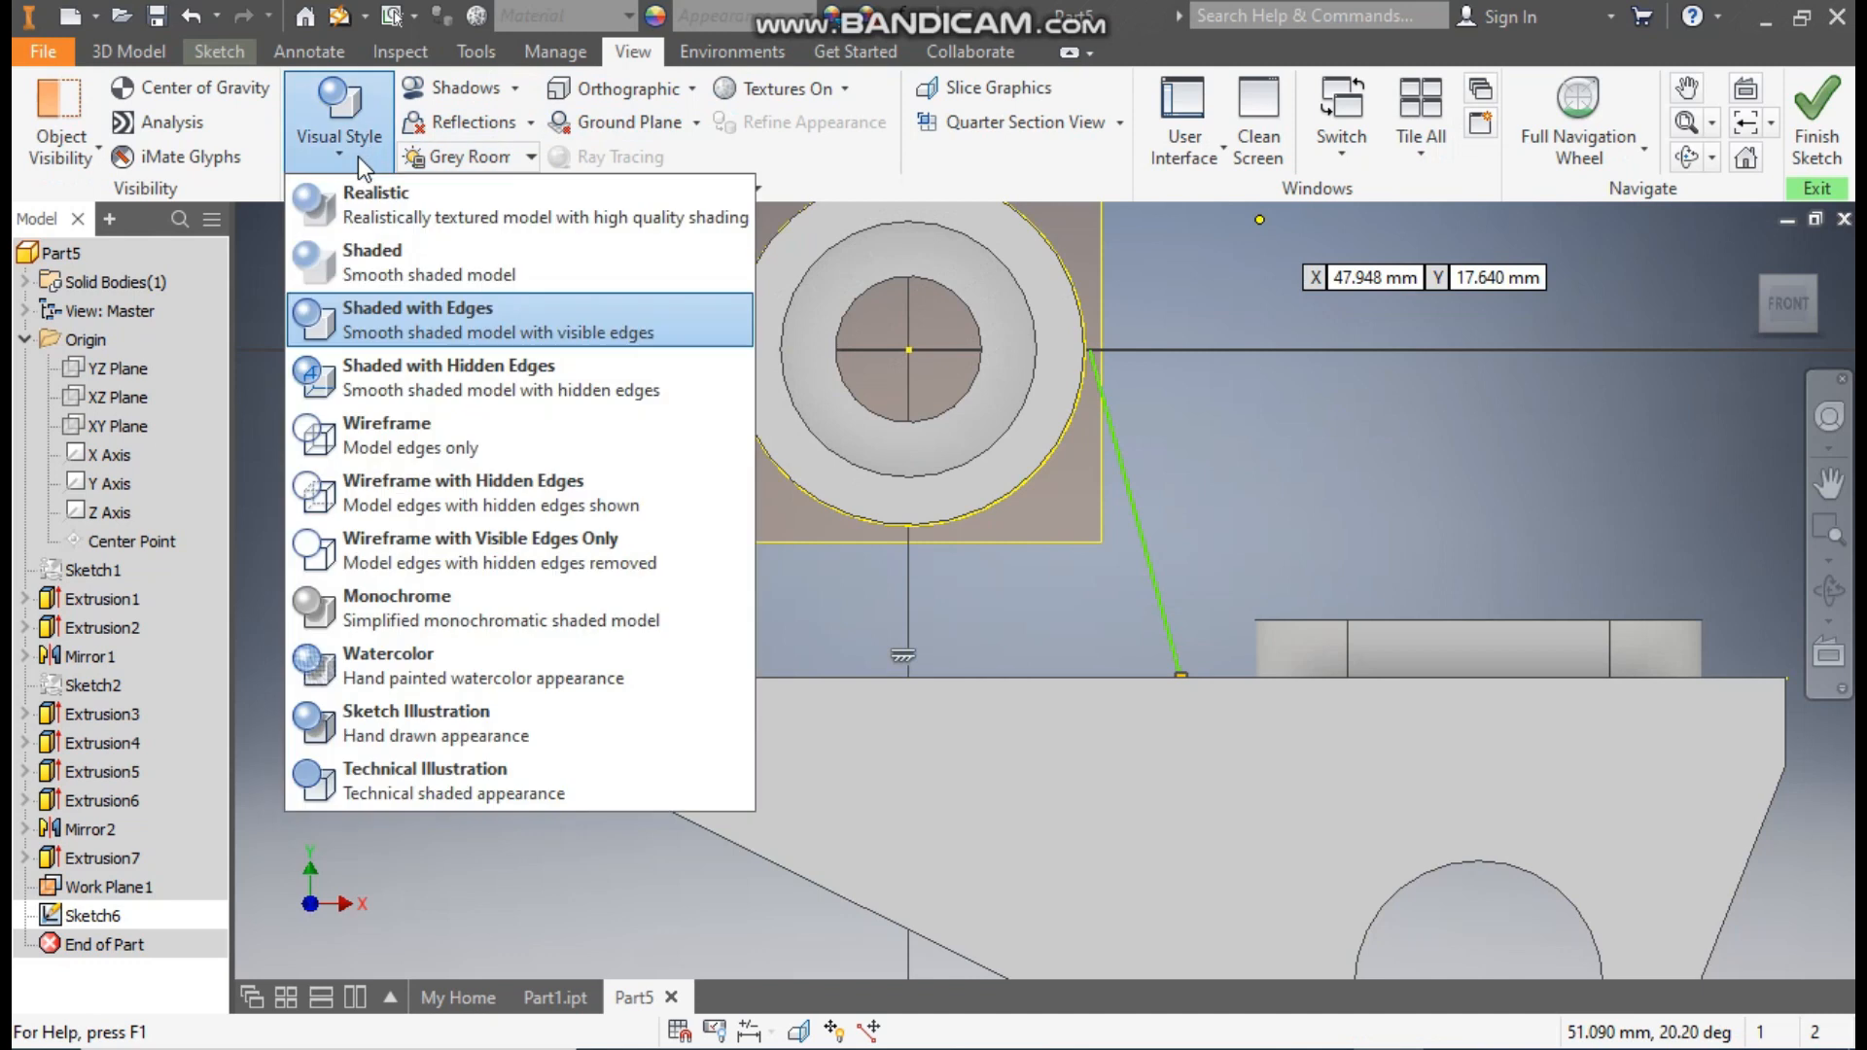
{"action": "left_click", "coordinate": [416, 428]}
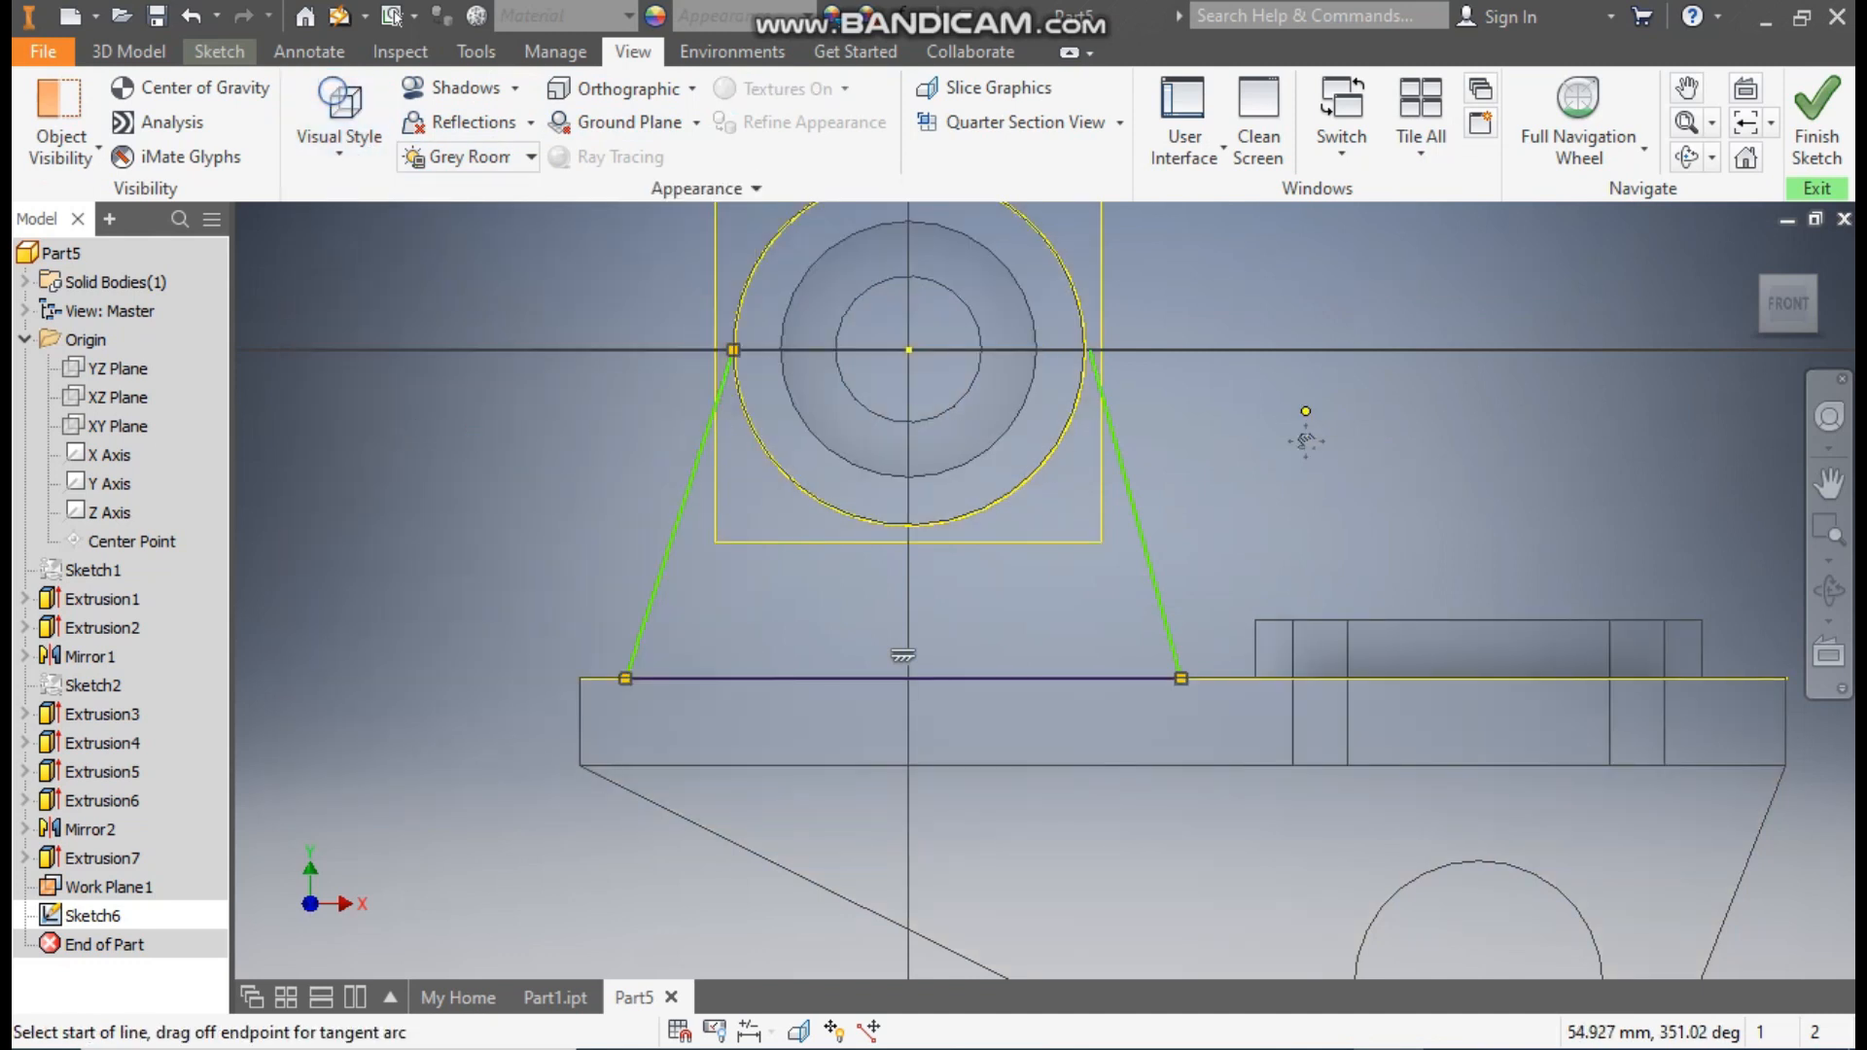
{"action": "middle_click_drag", "start_coordinate": [1305, 415], "coordinate": [1261, 545]}
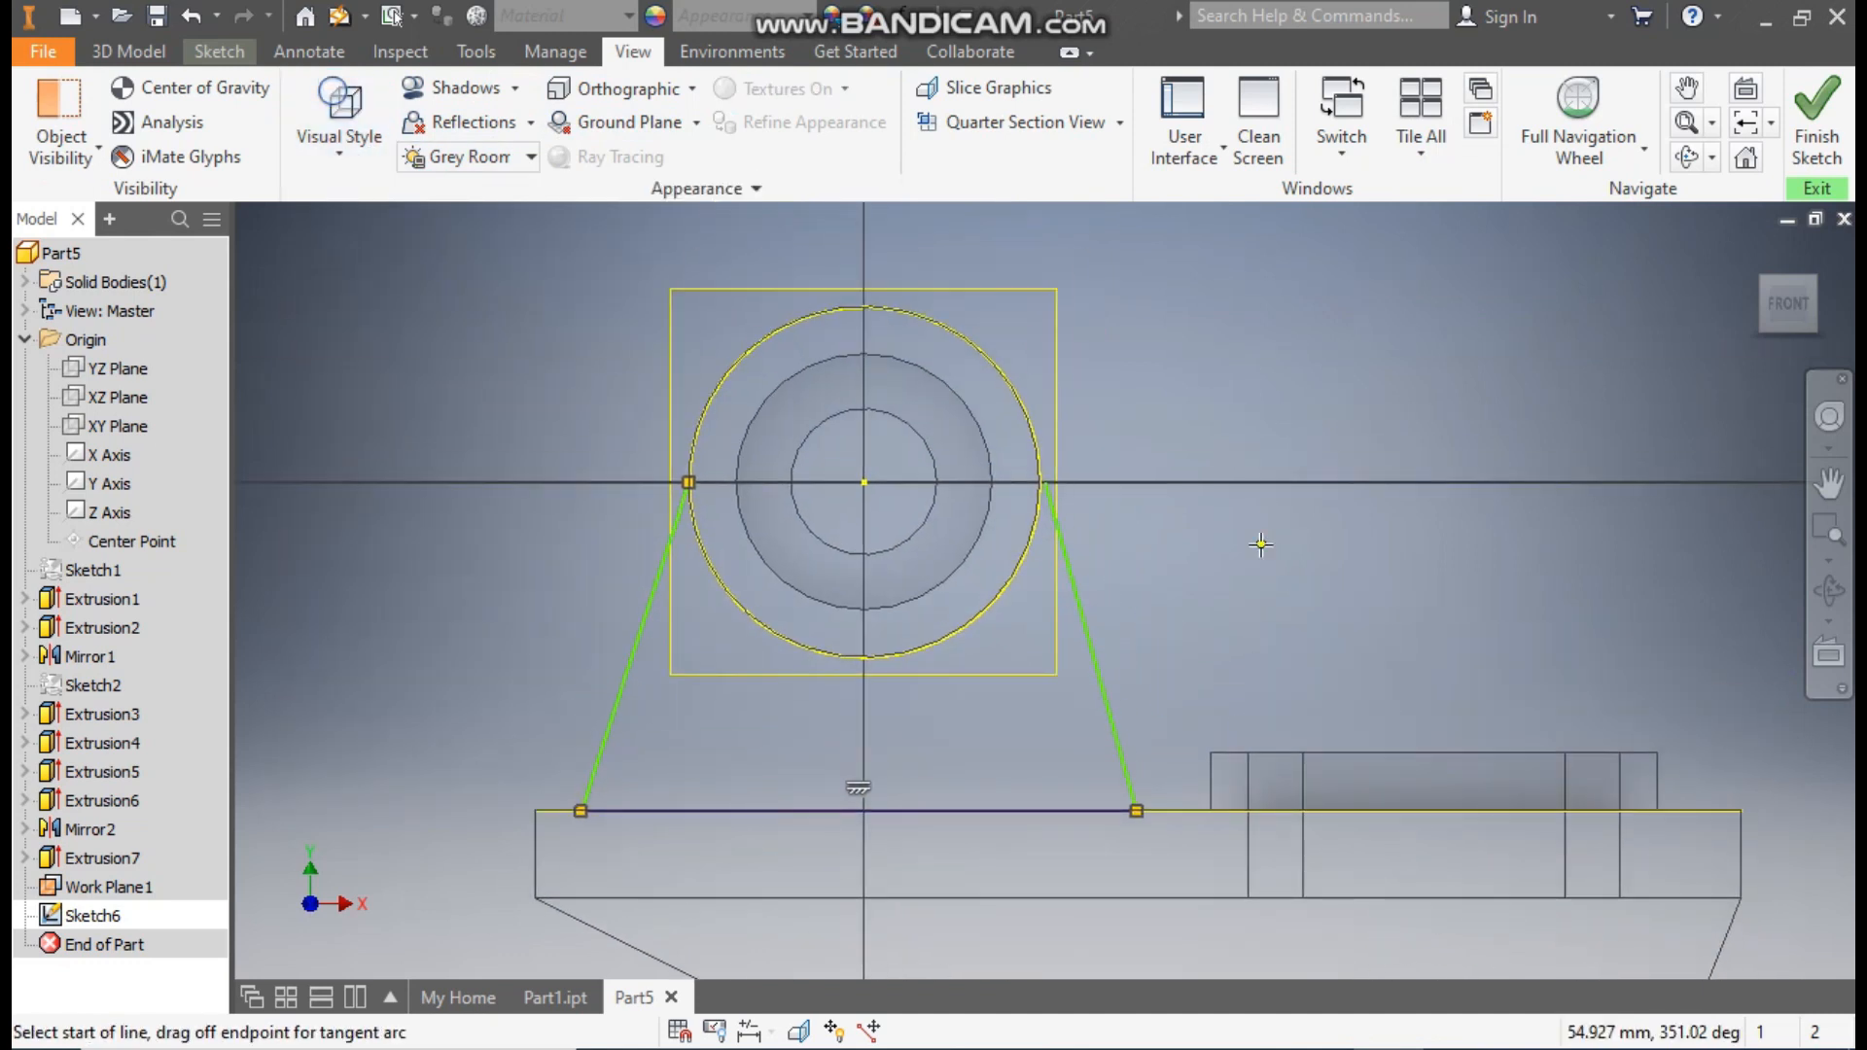
{"action": "key", "text": "Escape"}
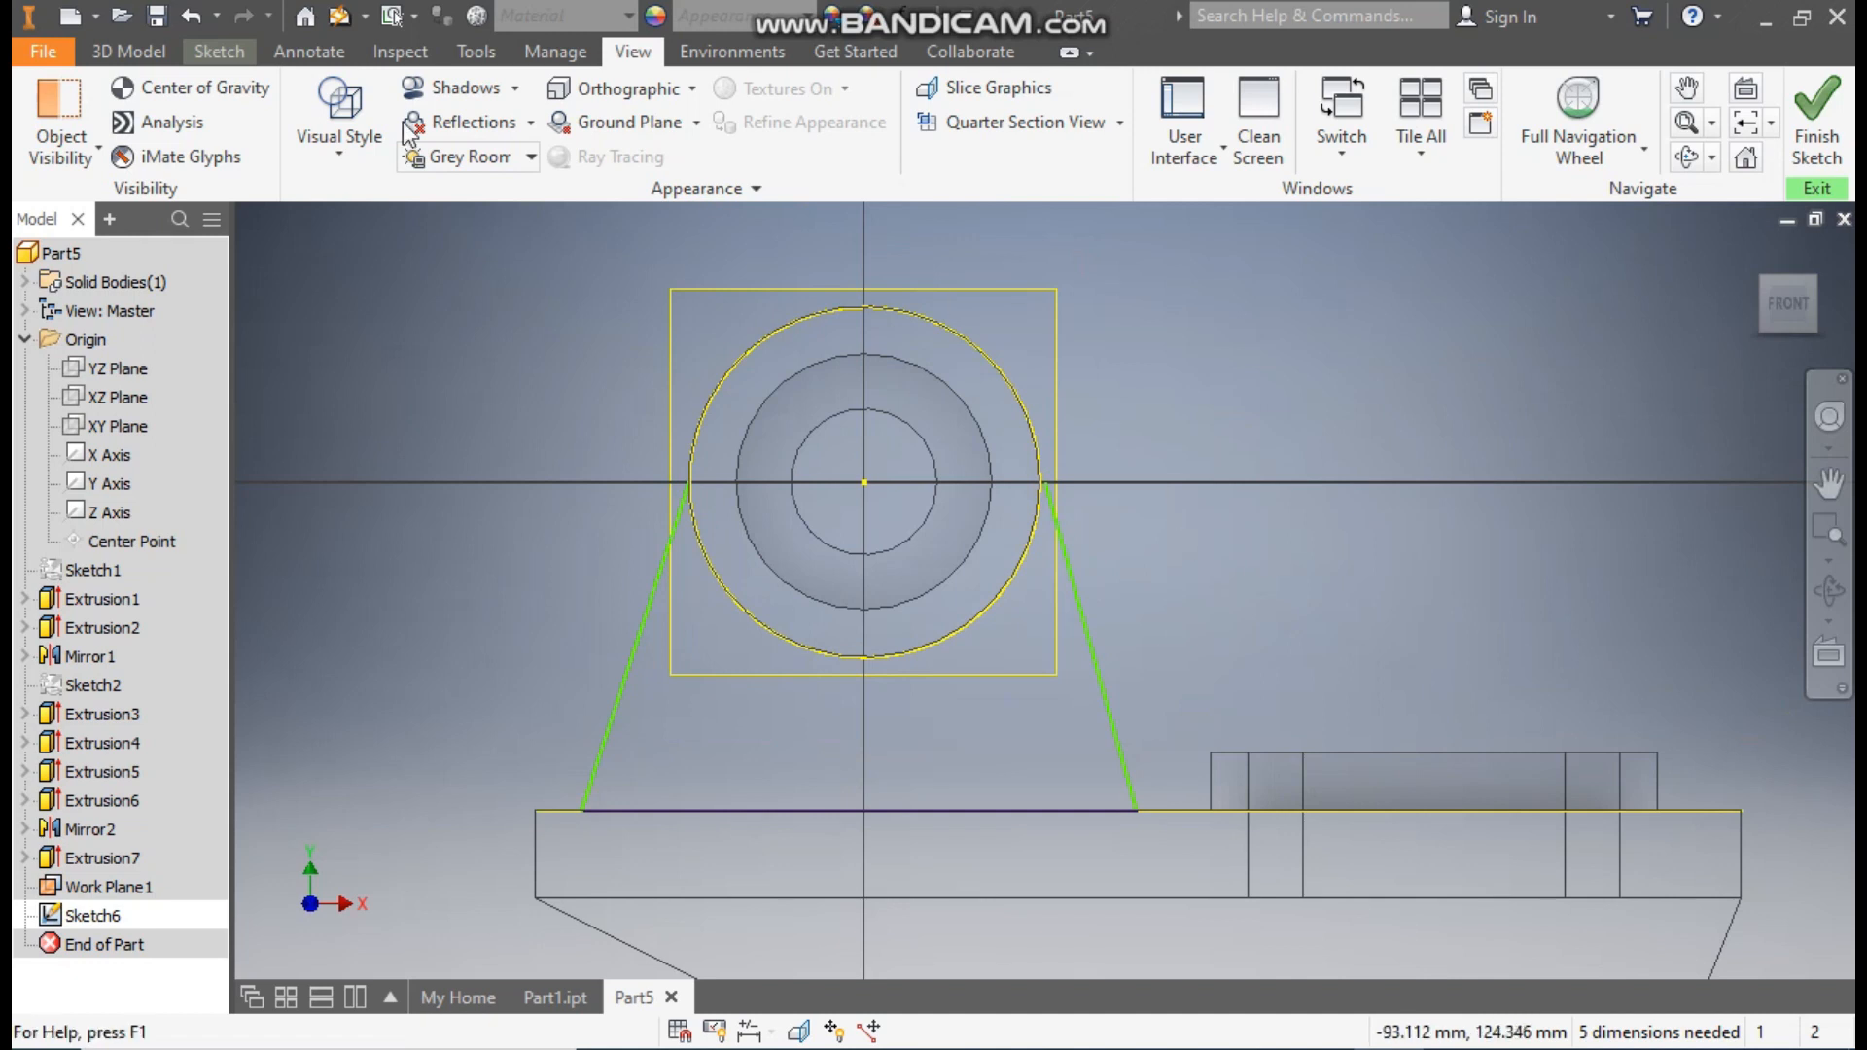
Make both sloping lines of the support profile tangent to the boss's outer circle.
{"action": "left_click", "coordinate": [212, 52]}
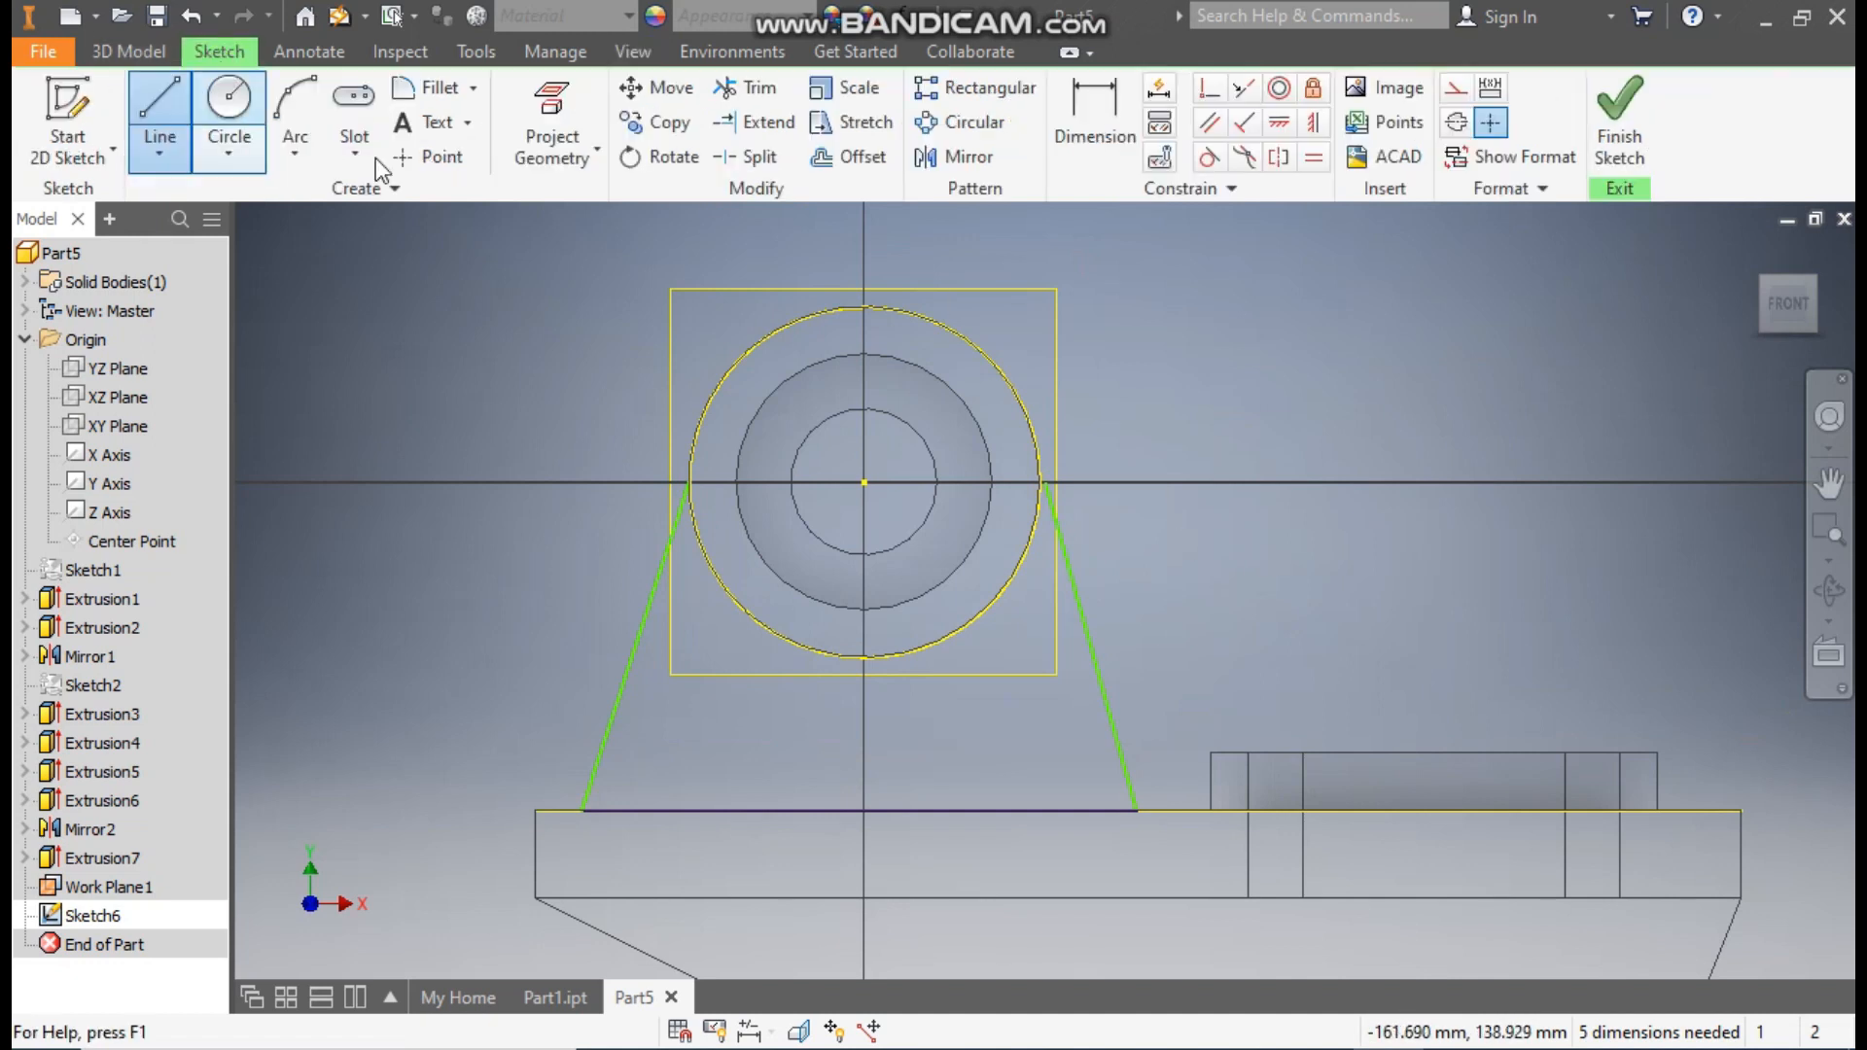
{"action": "left_click", "coordinate": [1210, 156]}
{"action": "left_click", "coordinate": [1008, 382]}
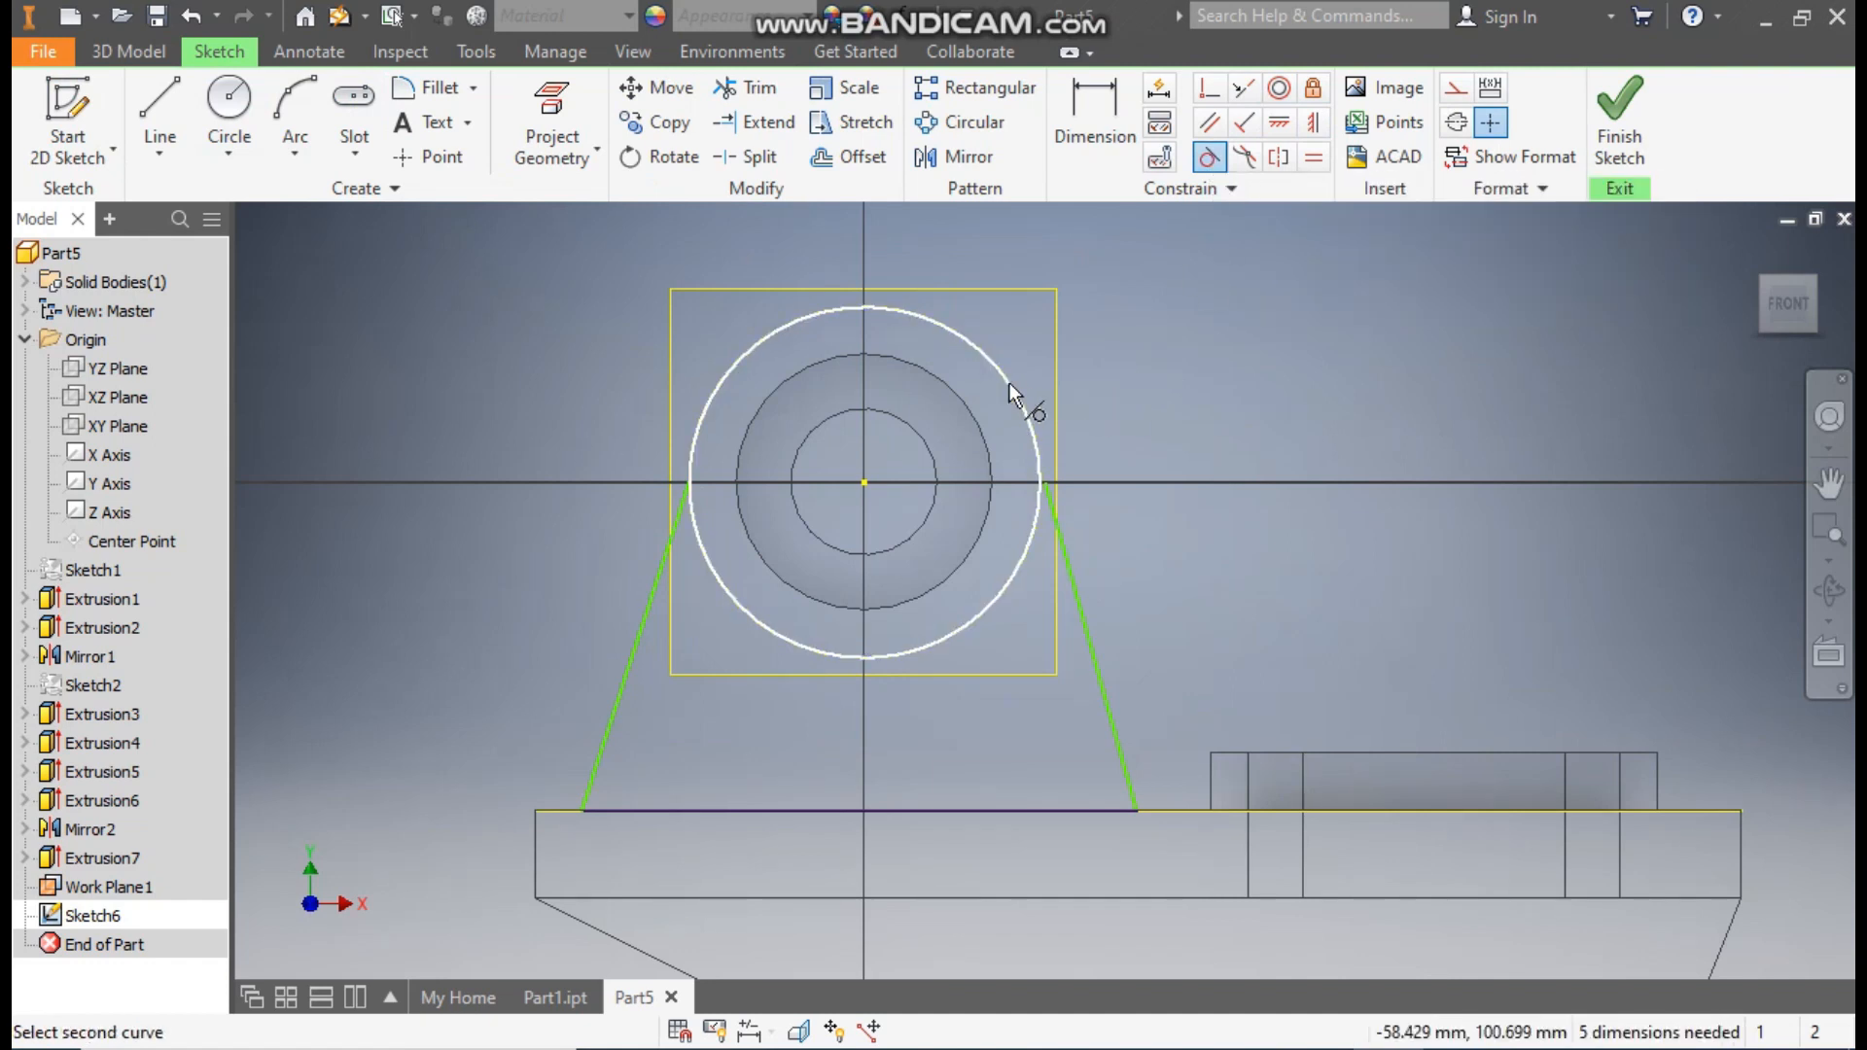
{"action": "left_click", "coordinate": [1062, 522]}
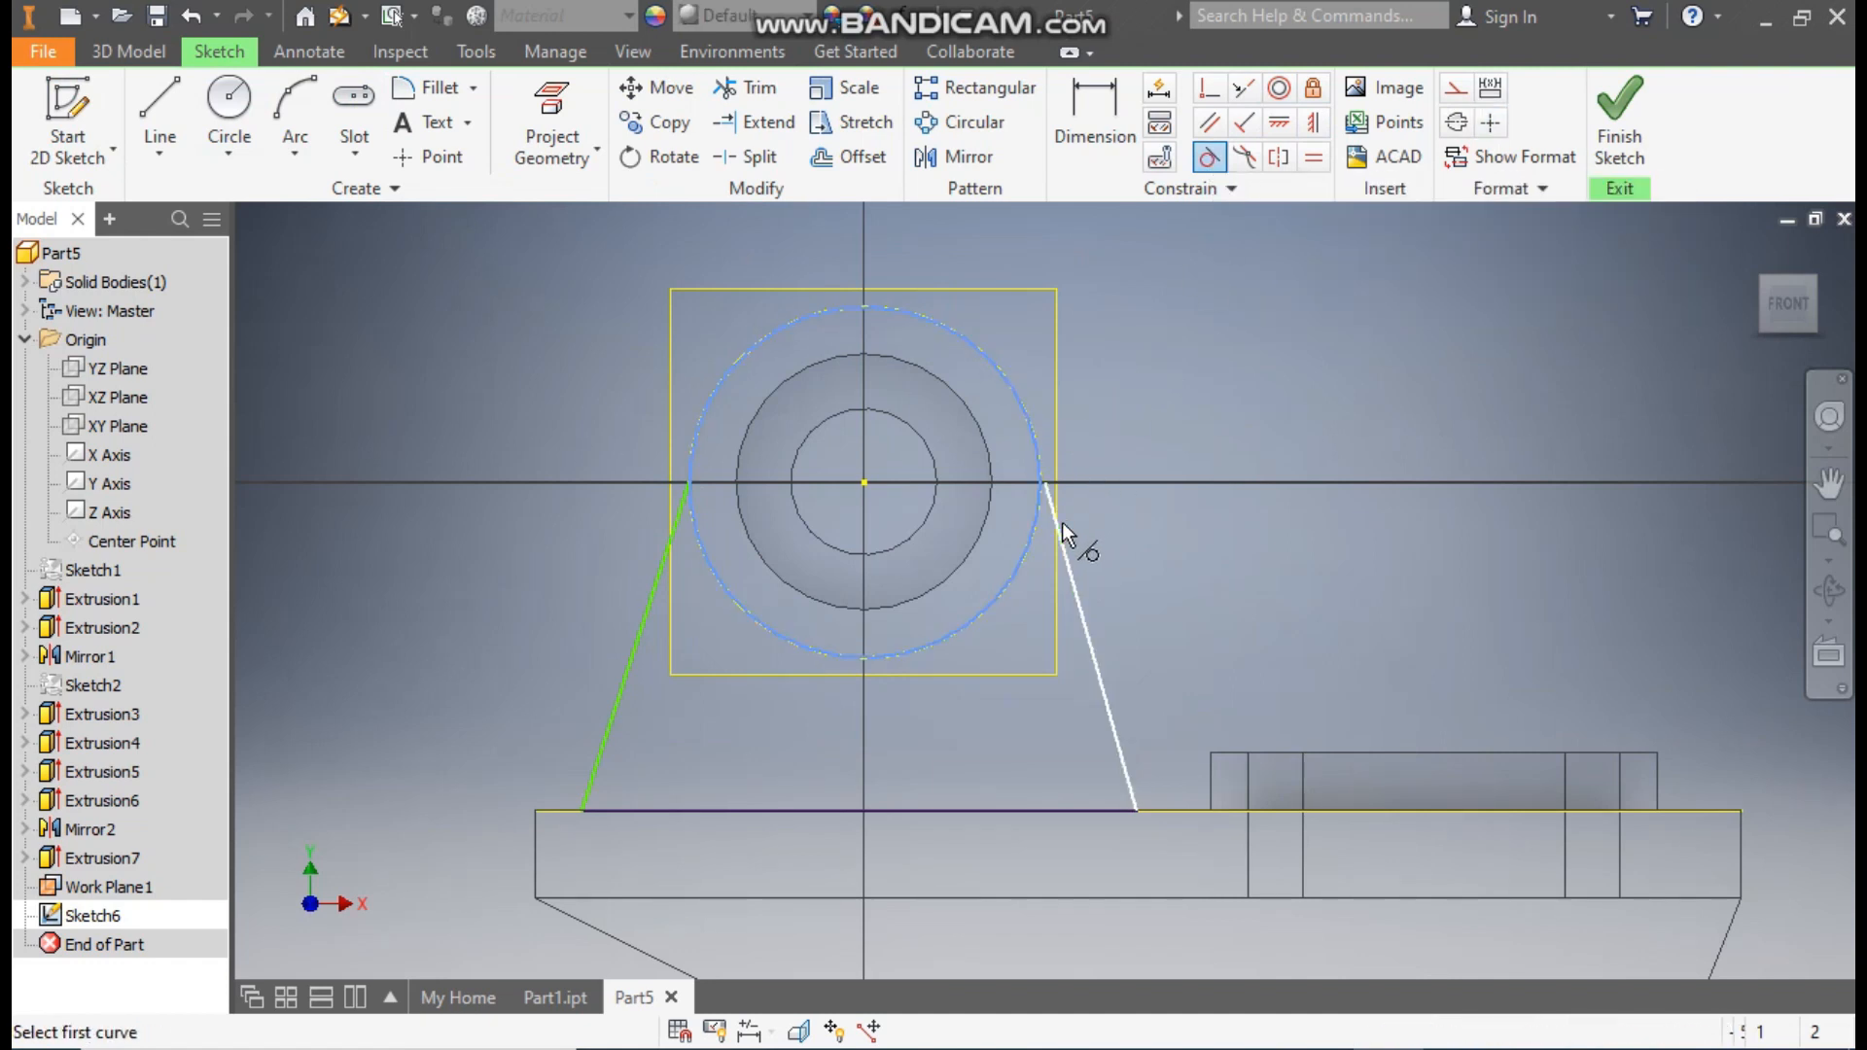
{"action": "left_click", "coordinate": [693, 515]}
{"action": "left_click", "coordinate": [669, 543]}
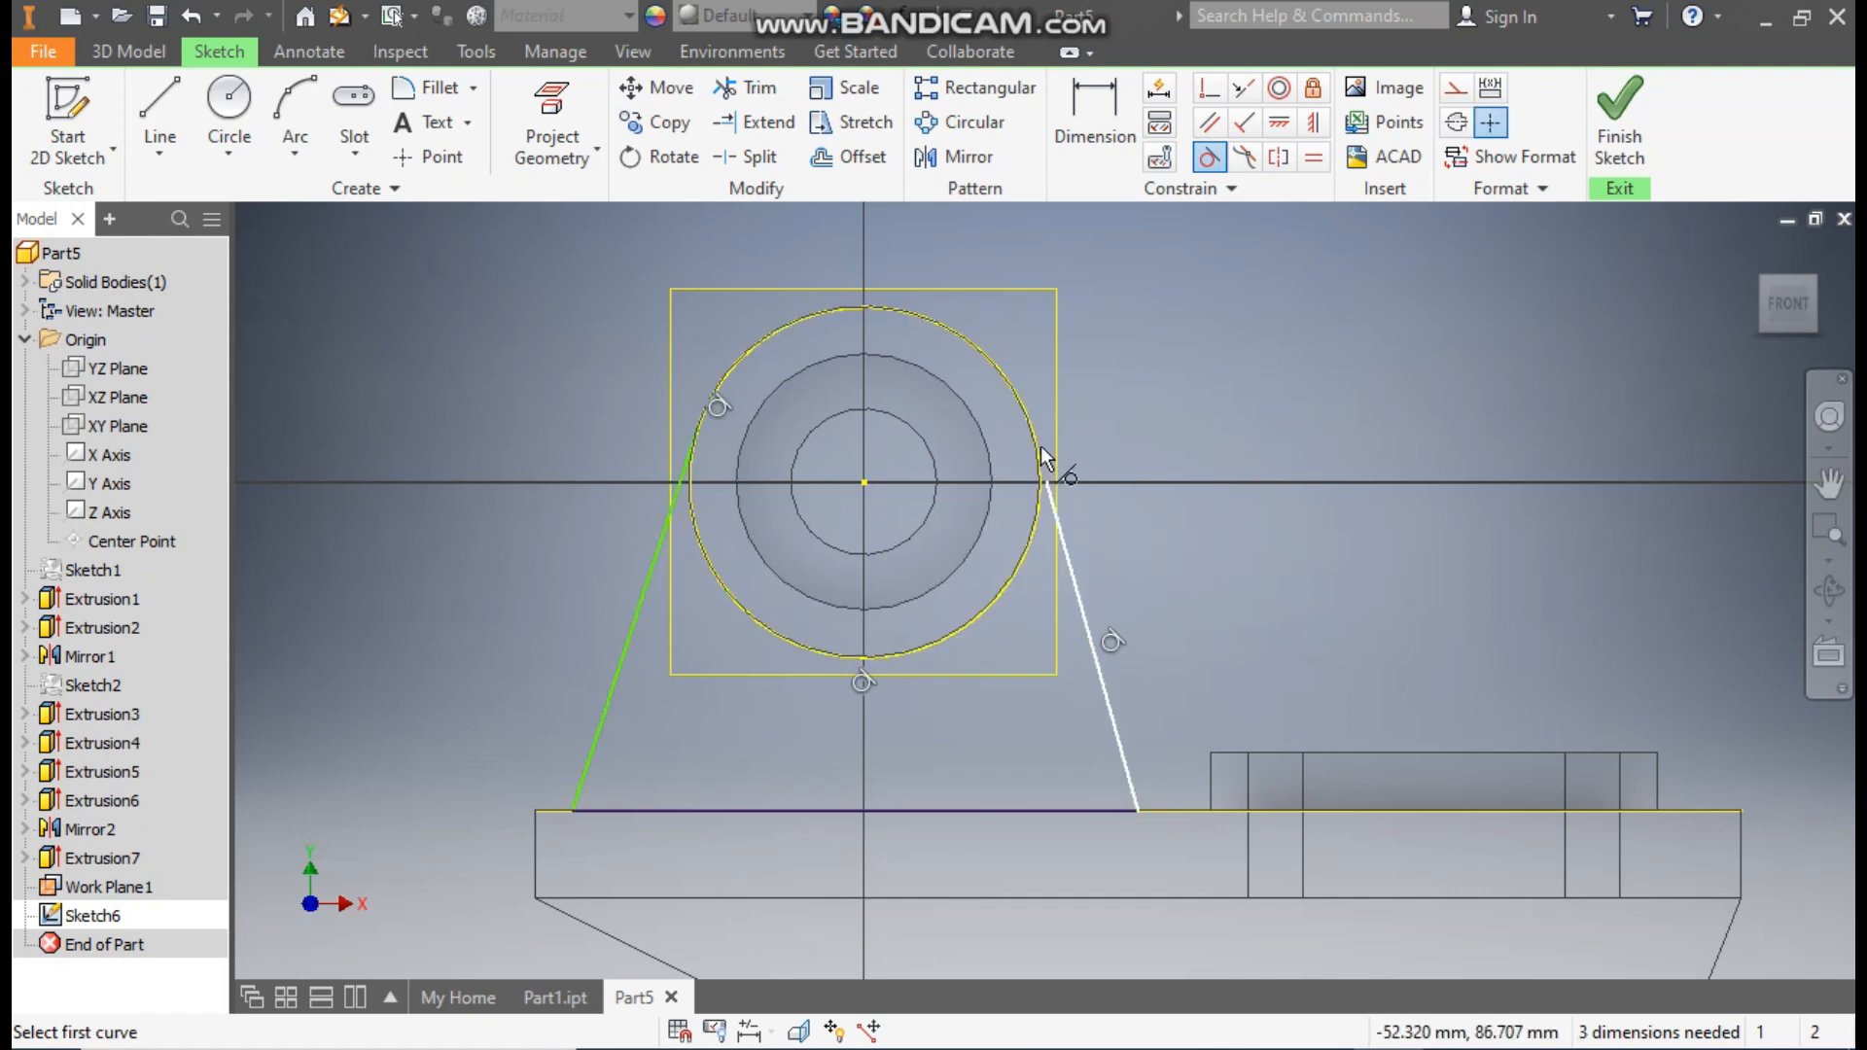
Dimension the support profile's base line between its two endpoints as 66 mm.
{"action": "left_click", "coordinate": [1109, 118]}
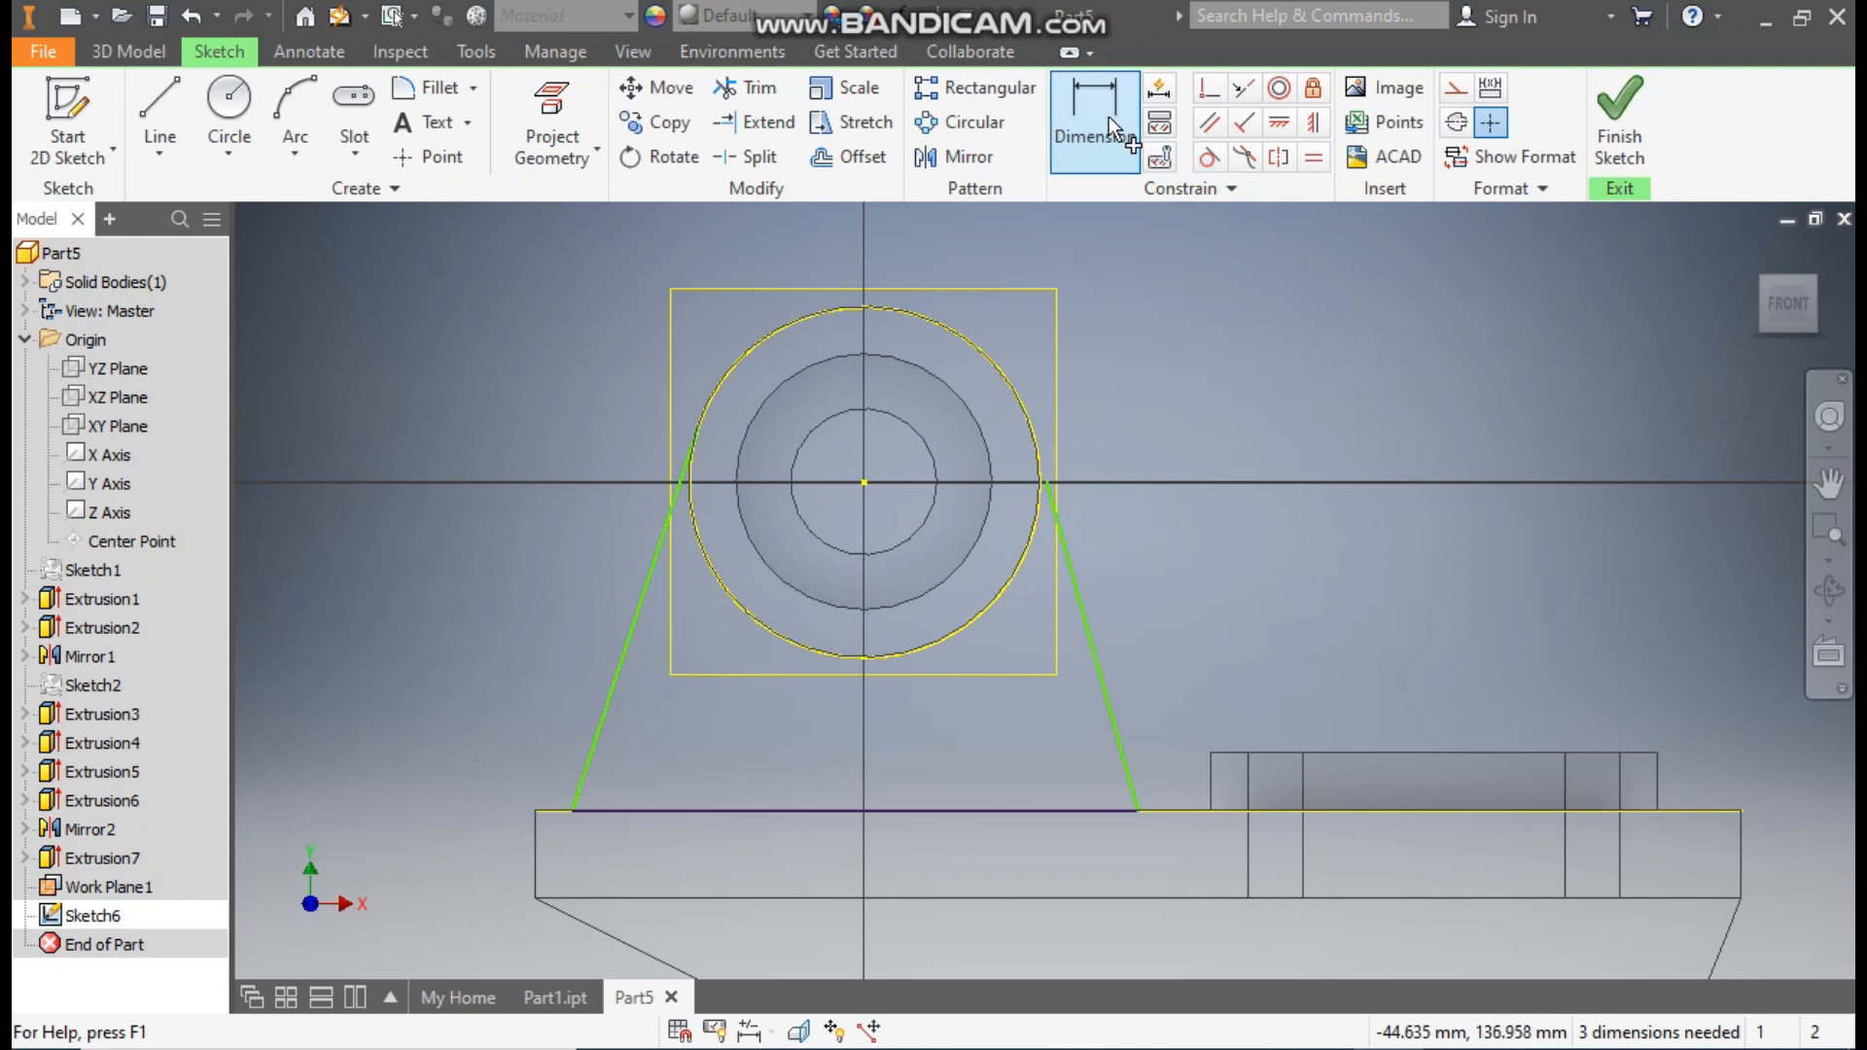
{"action": "left_click", "coordinate": [1109, 115]}
{"action": "left_click", "coordinate": [1765, 292]}
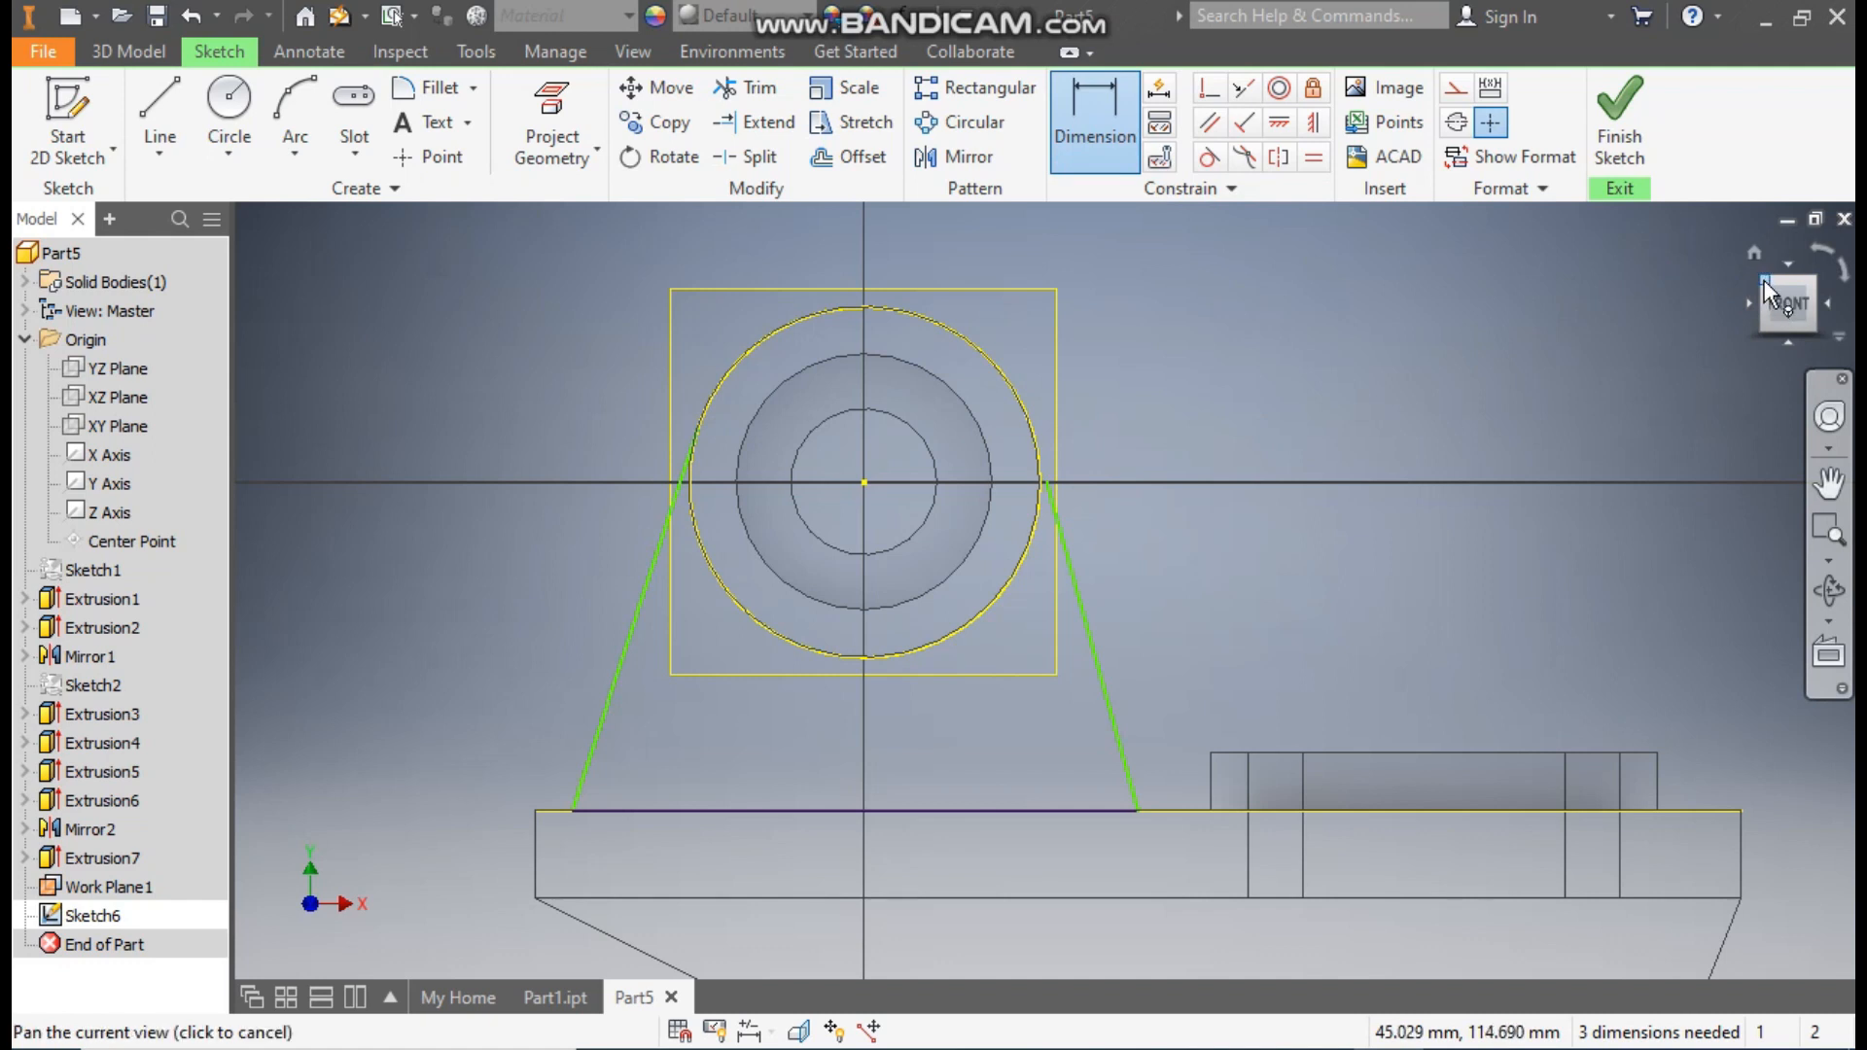
{"action": "scroll", "coordinate": [901, 755], "scroll_direction": "up", "scroll_amount": 5}
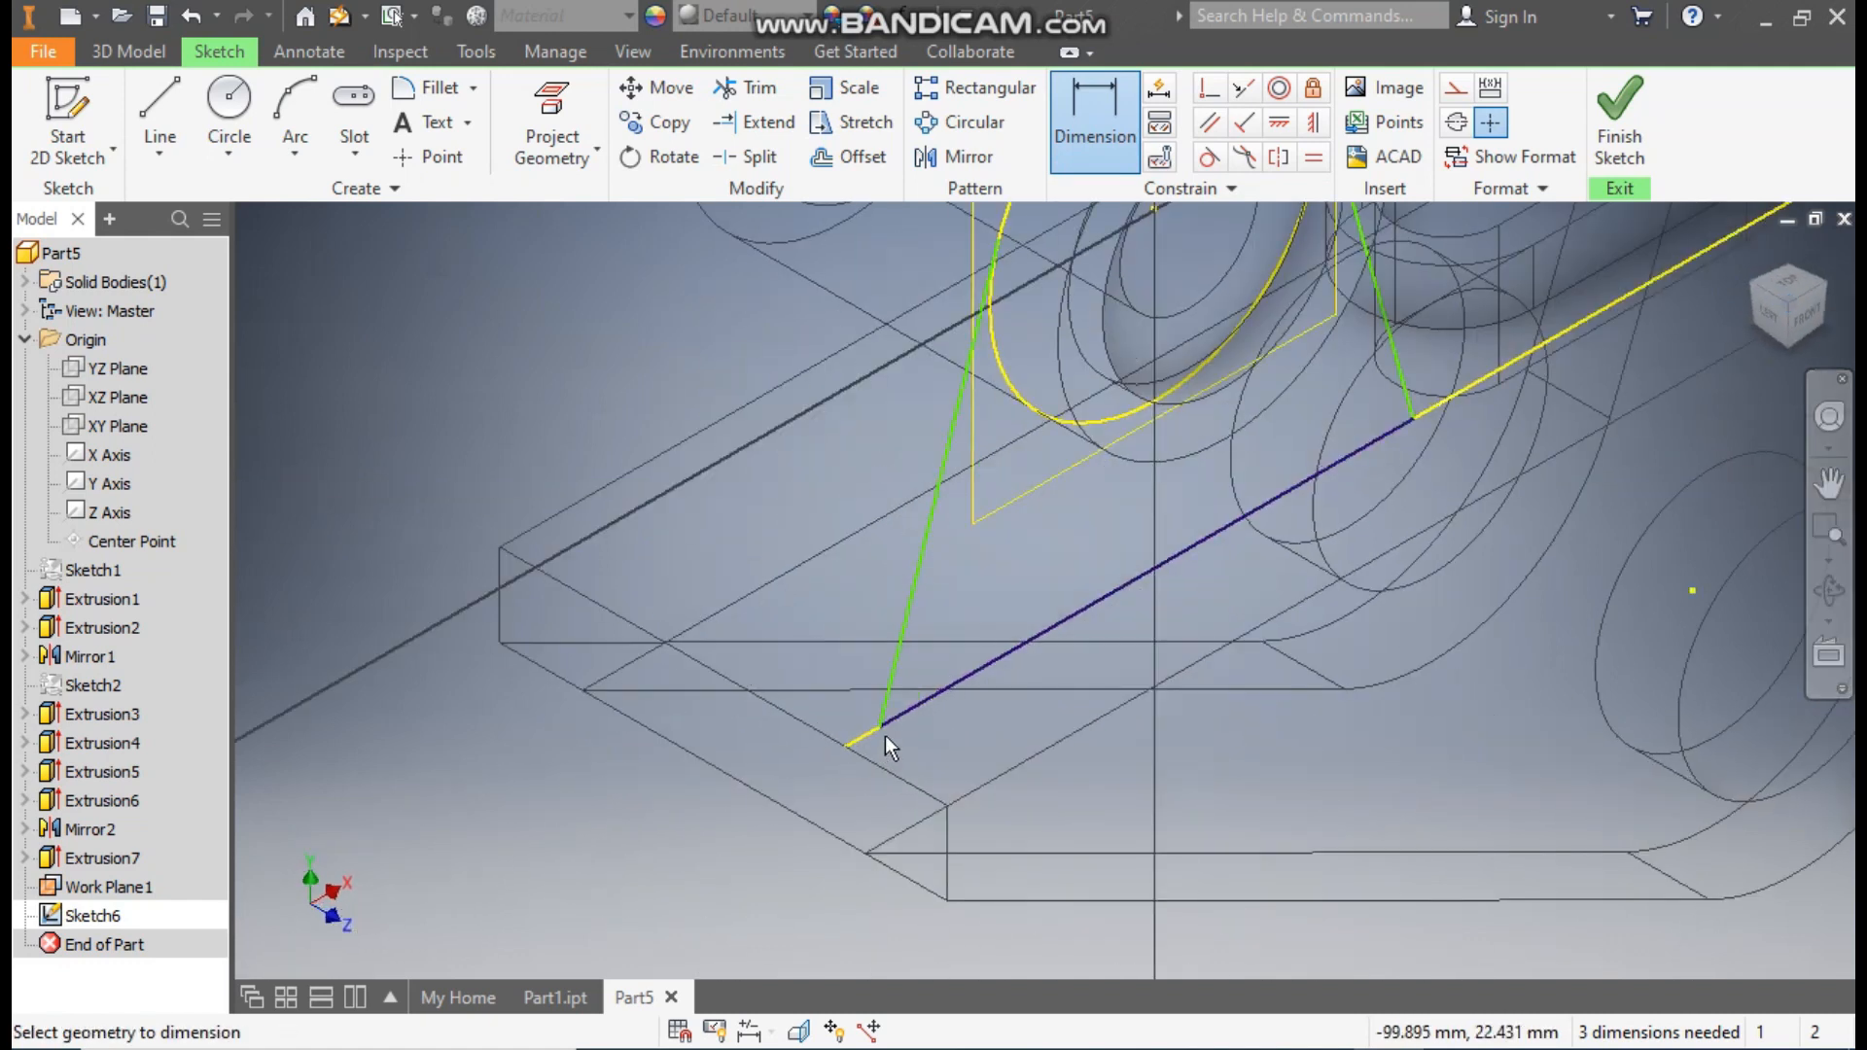
{"action": "left_click", "coordinate": [882, 726]}
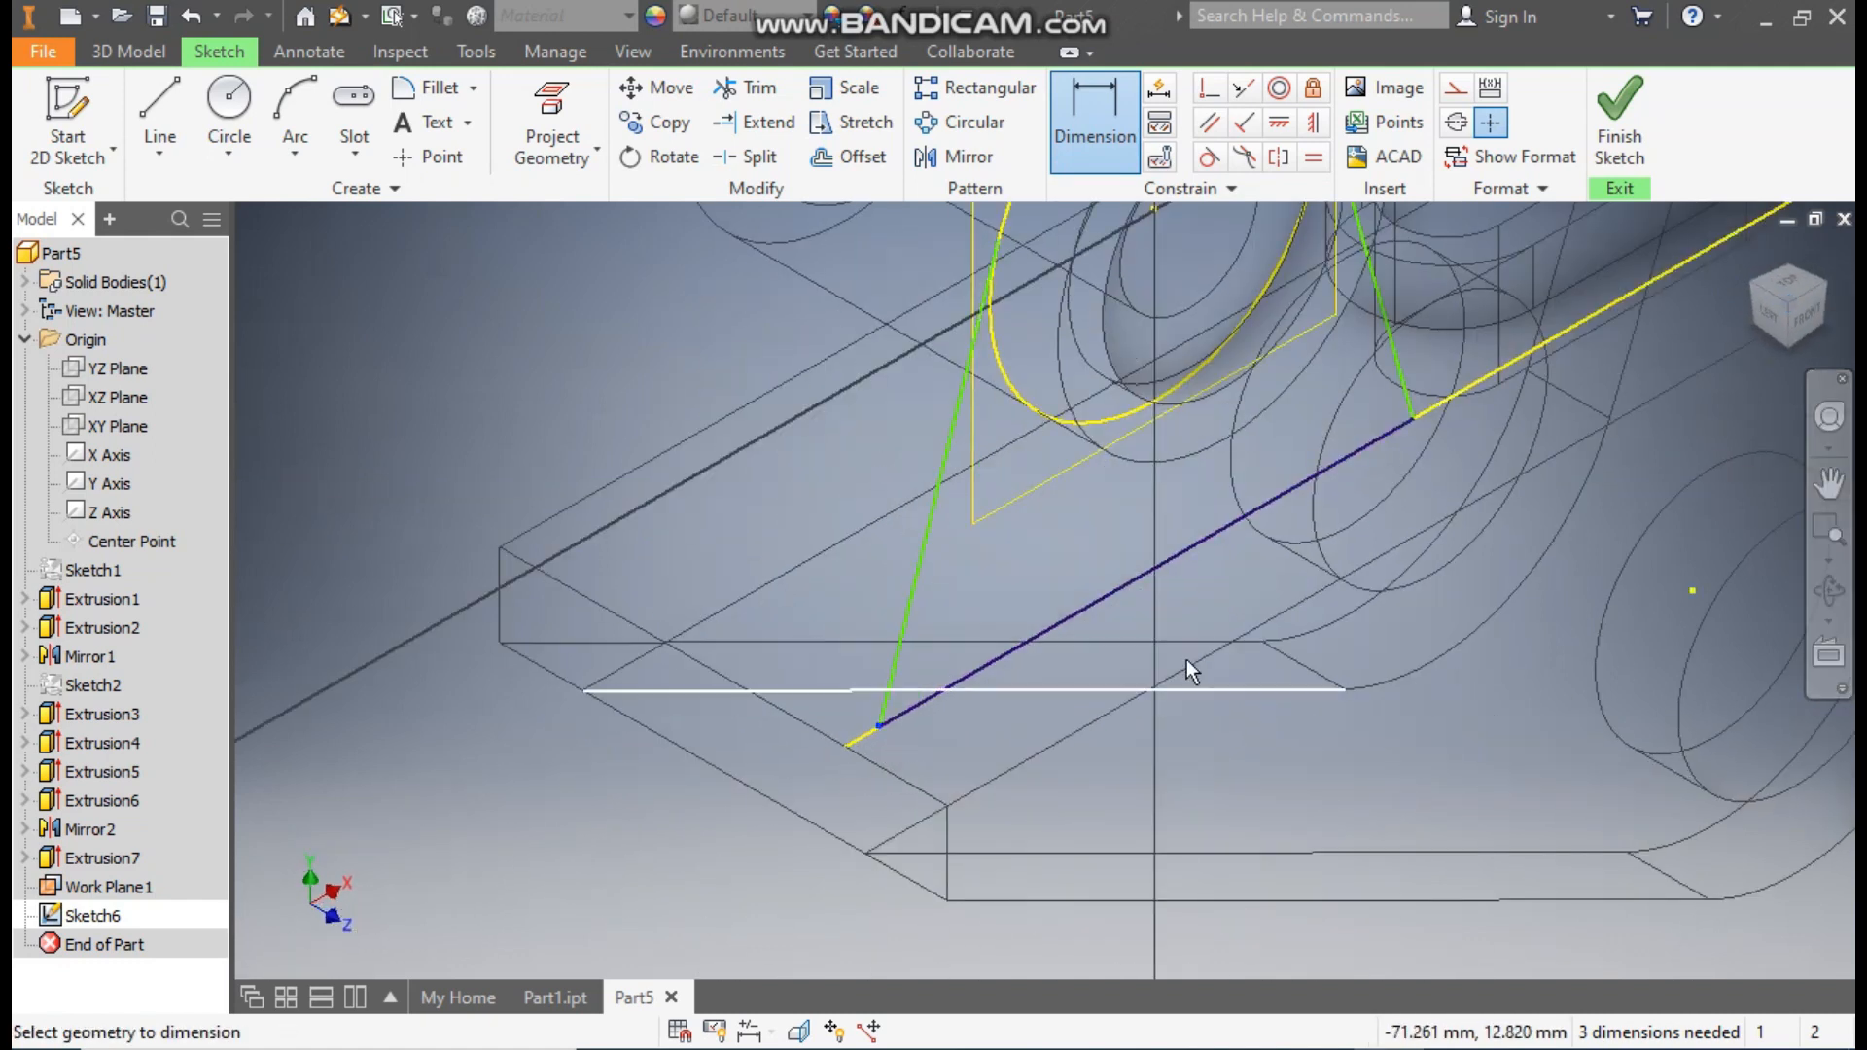
{"action": "left_click", "coordinate": [1415, 418]}
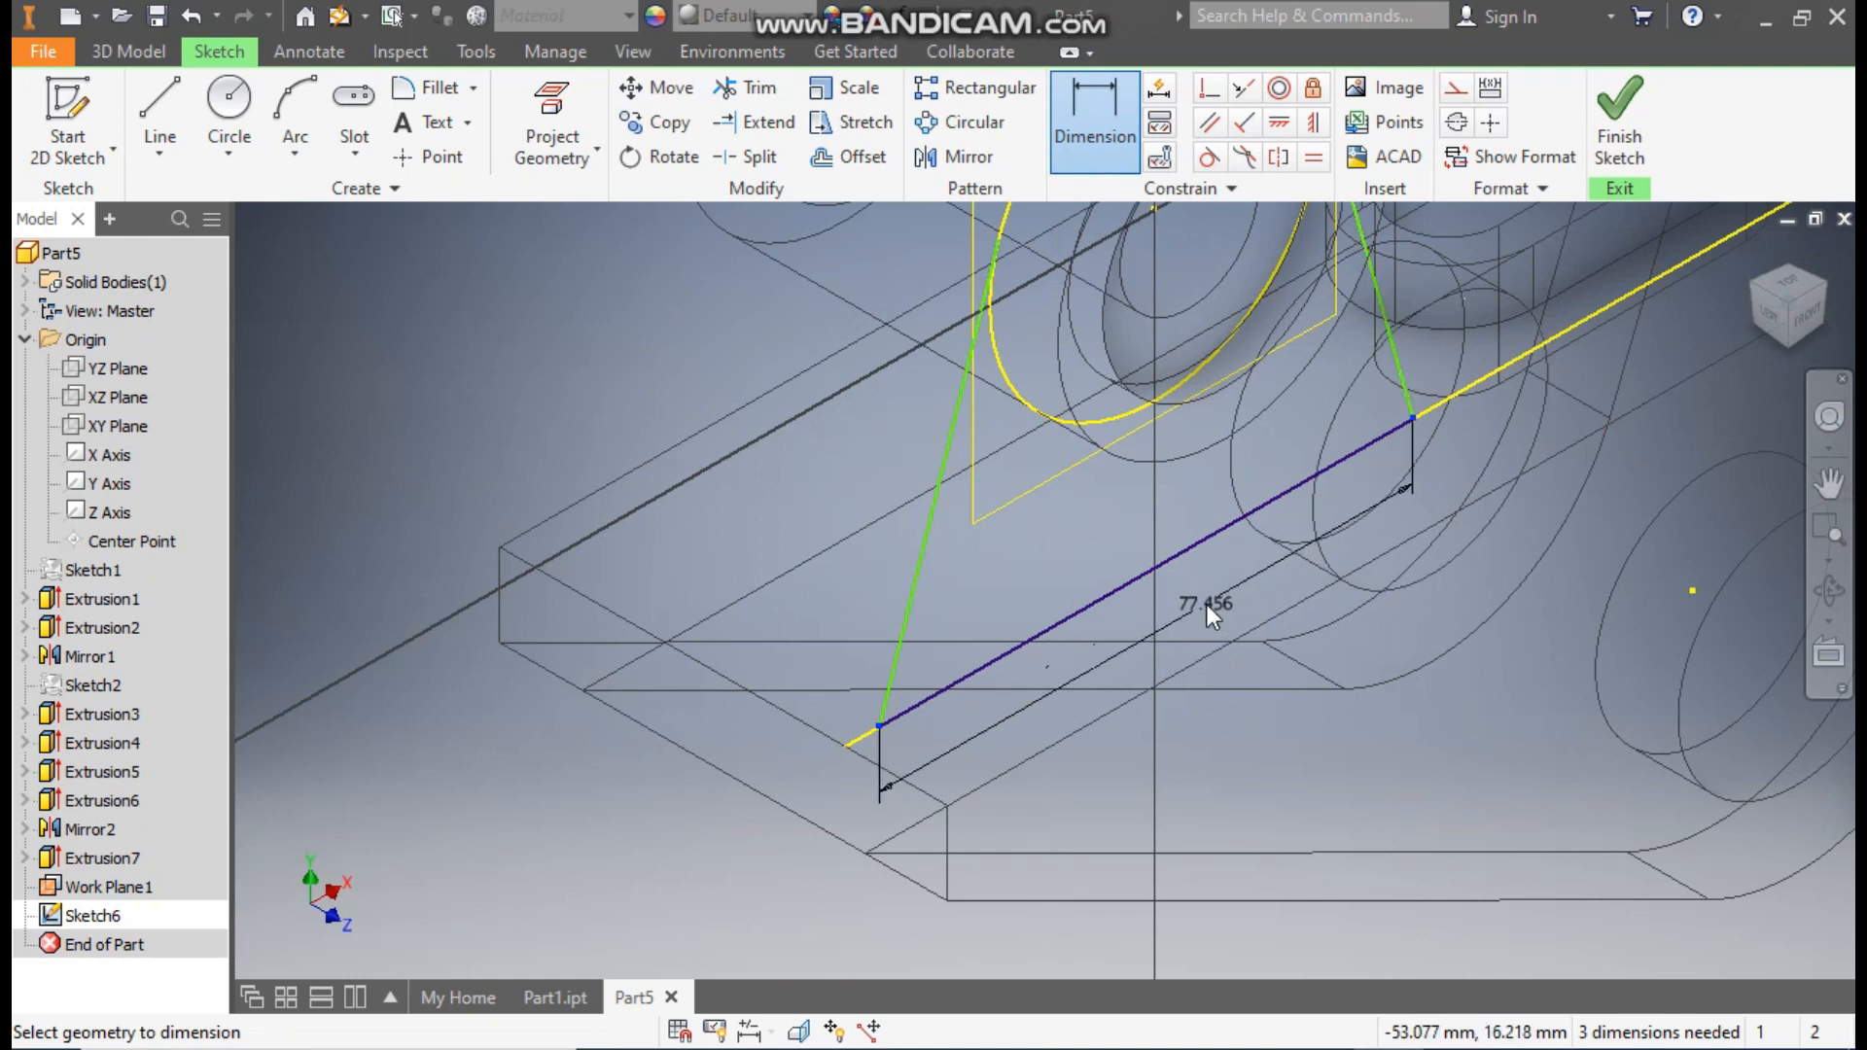
{"action": "left_click", "coordinate": [1206, 604]}
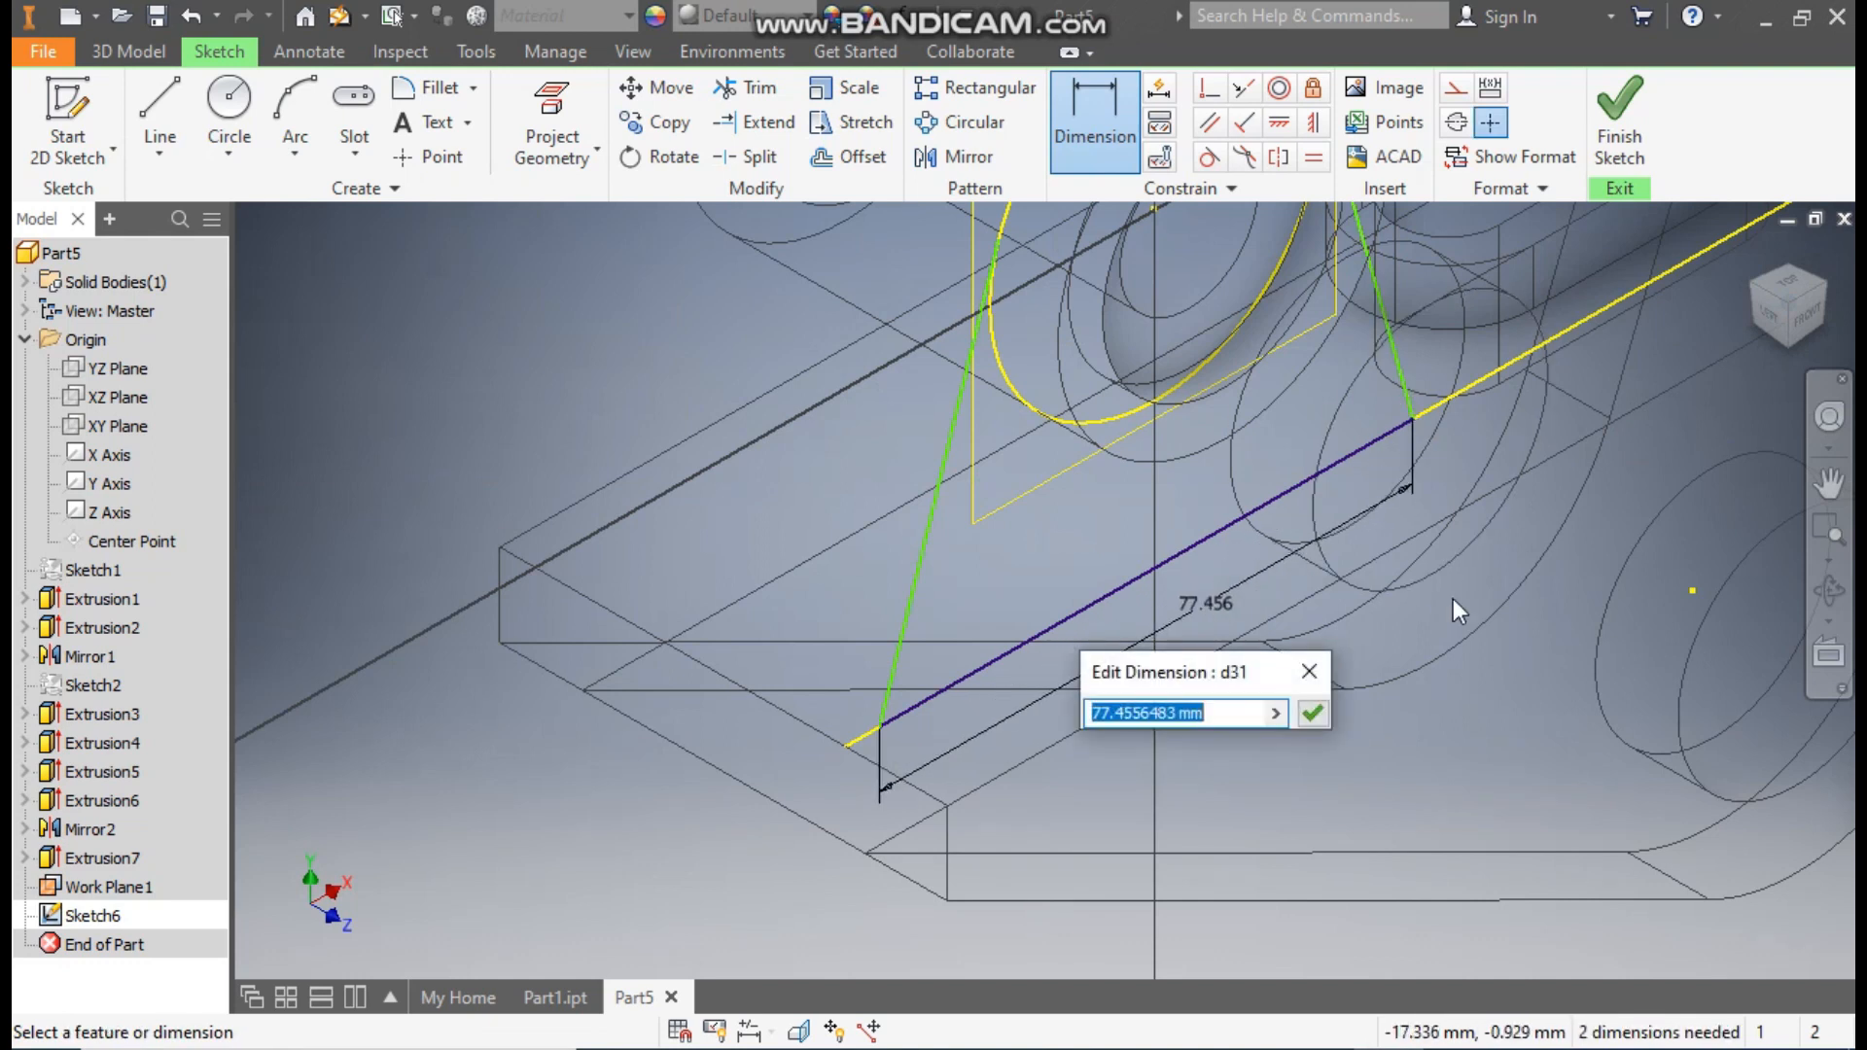
{"action": "type", "text": "66"}
{"action": "key", "text": "Return"}
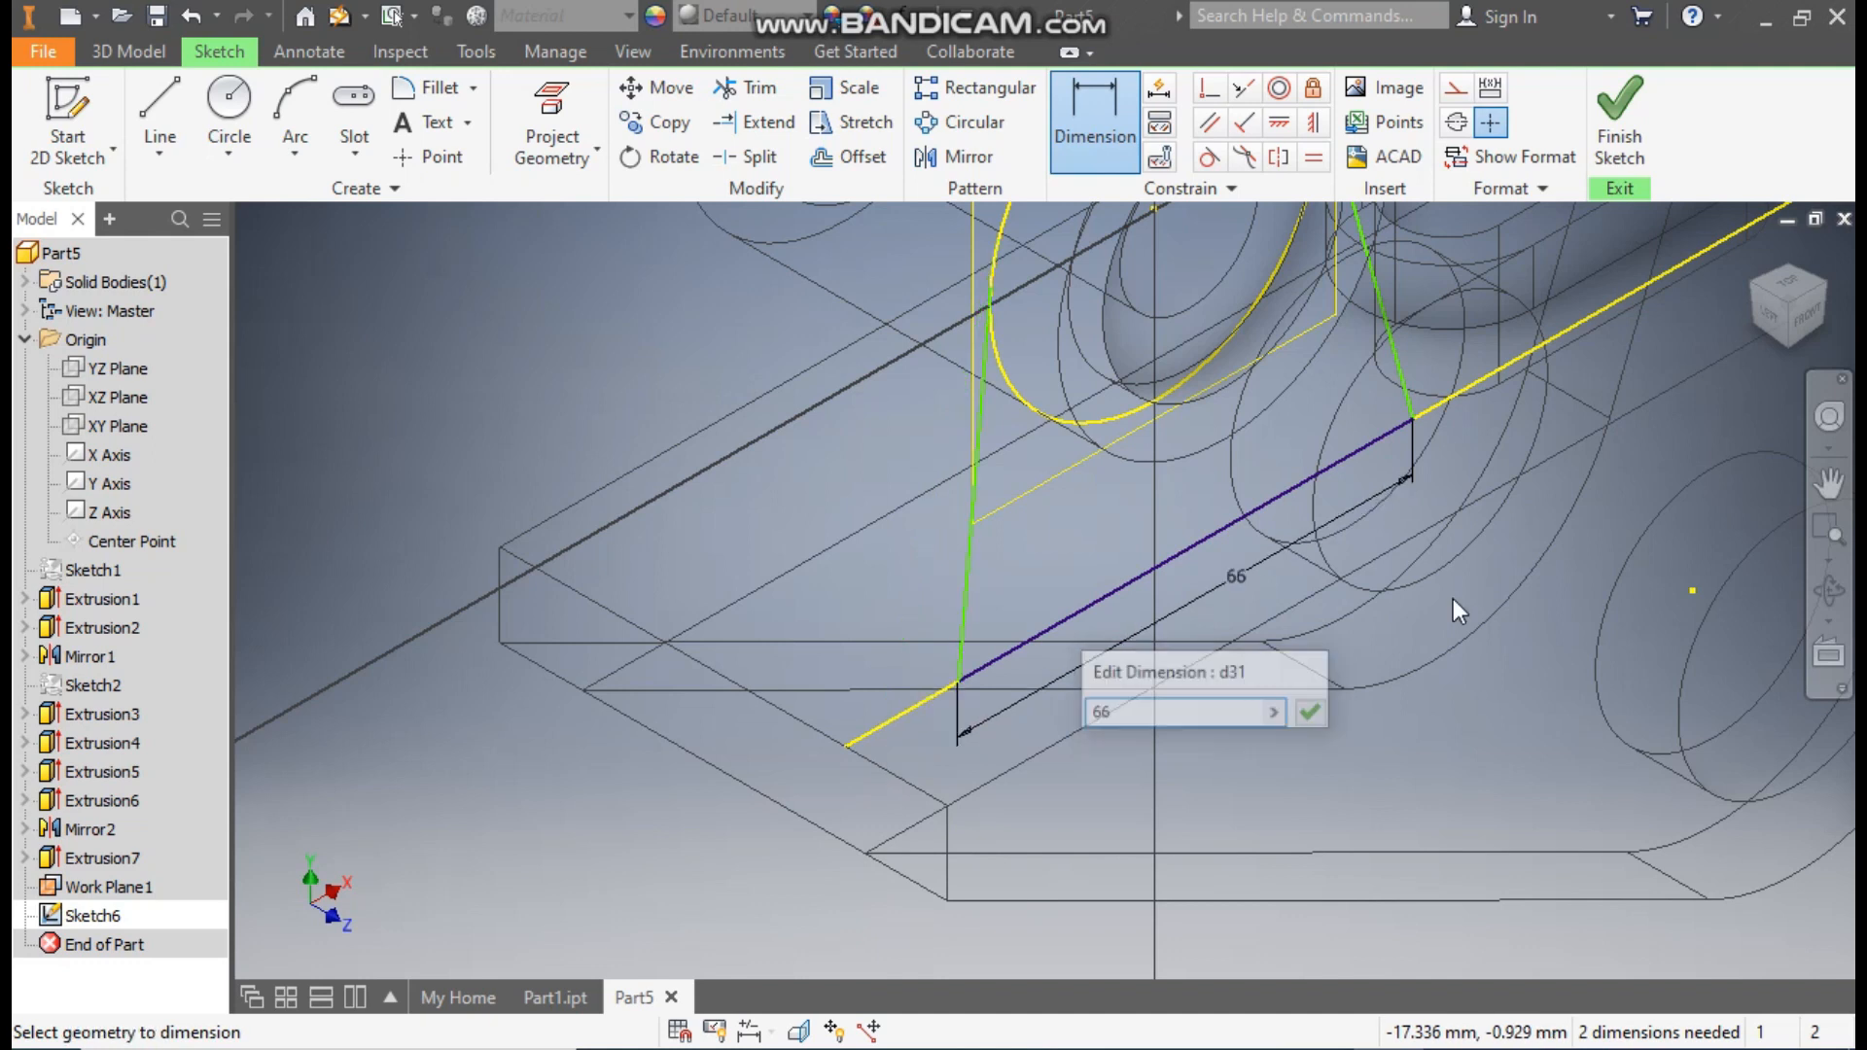
{"action": "left_click", "coordinate": [1811, 317]}
{"action": "scroll", "coordinate": [935, 606], "scroll_direction": "down", "scroll_amount": 3}
{"action": "scroll", "coordinate": [1027, 495], "scroll_direction": "down", "scroll_amount": 1}
{"action": "middle_click_drag", "start_coordinate": [1027, 495], "coordinate": [1050, 596]}
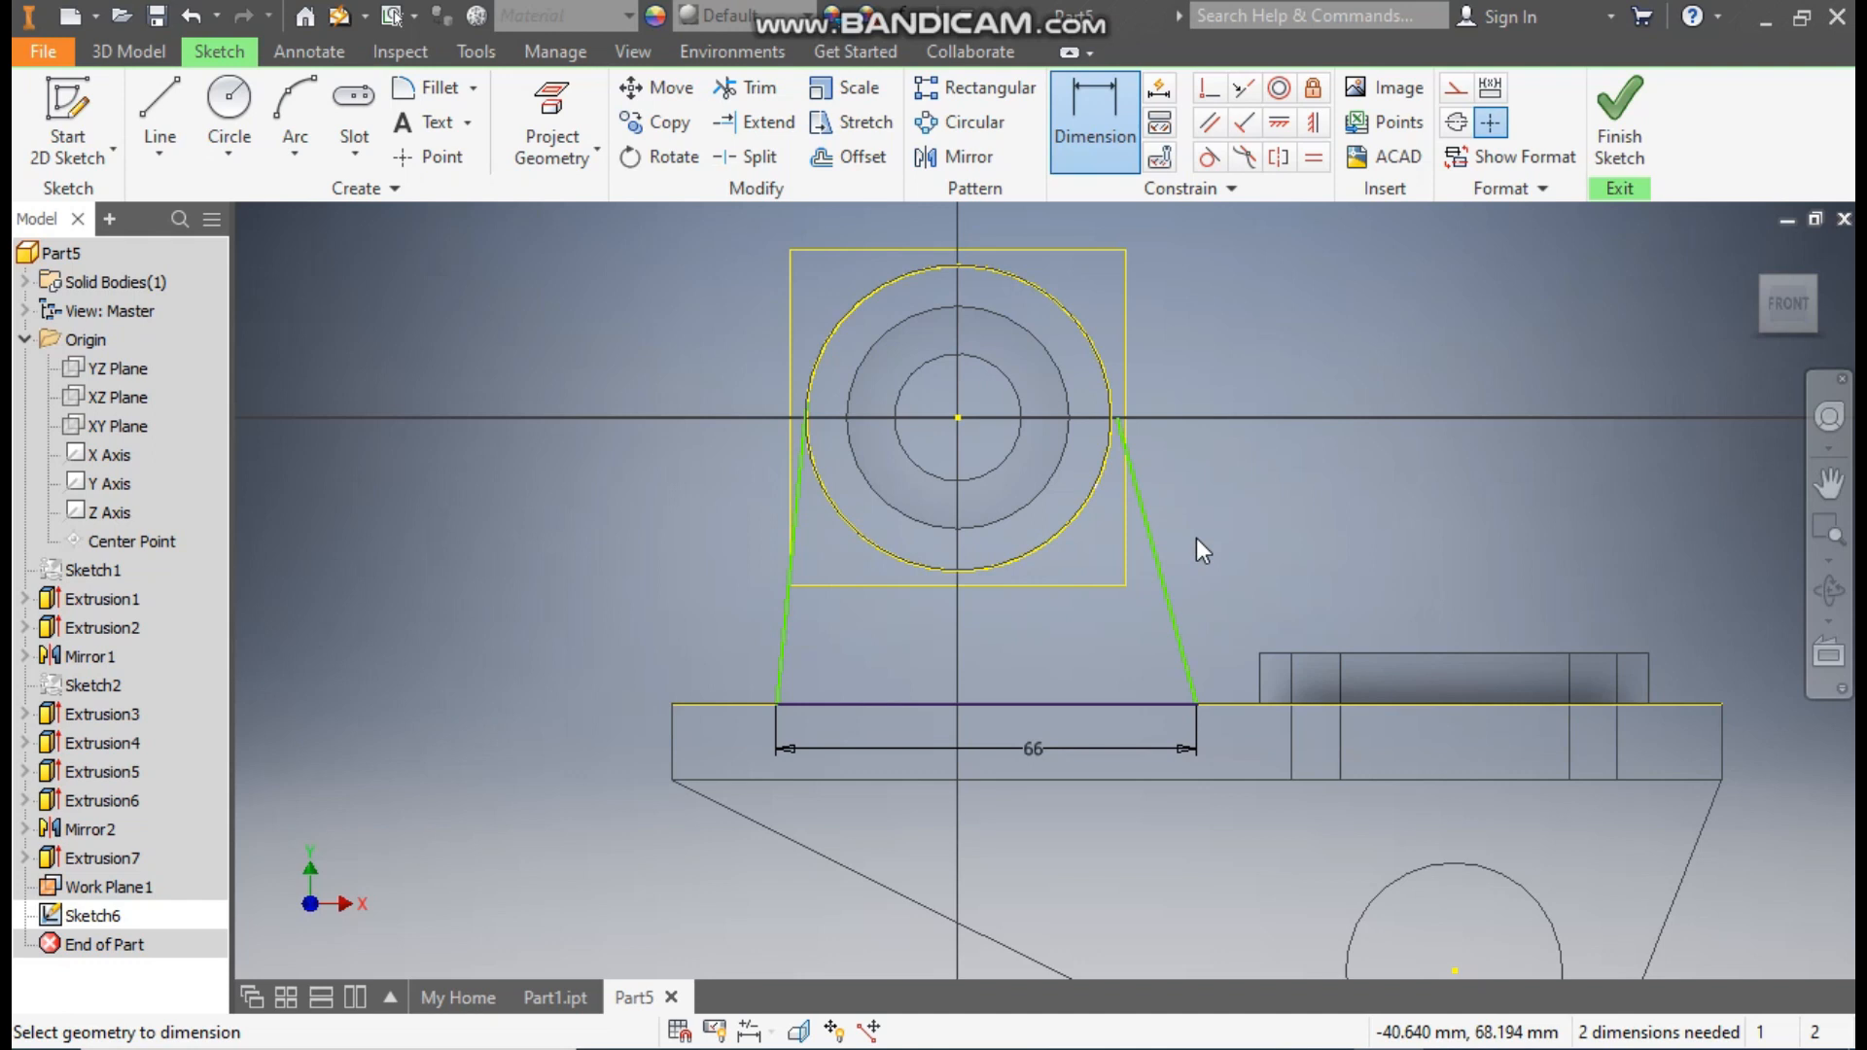
{"action": "key", "text": "Escape"}
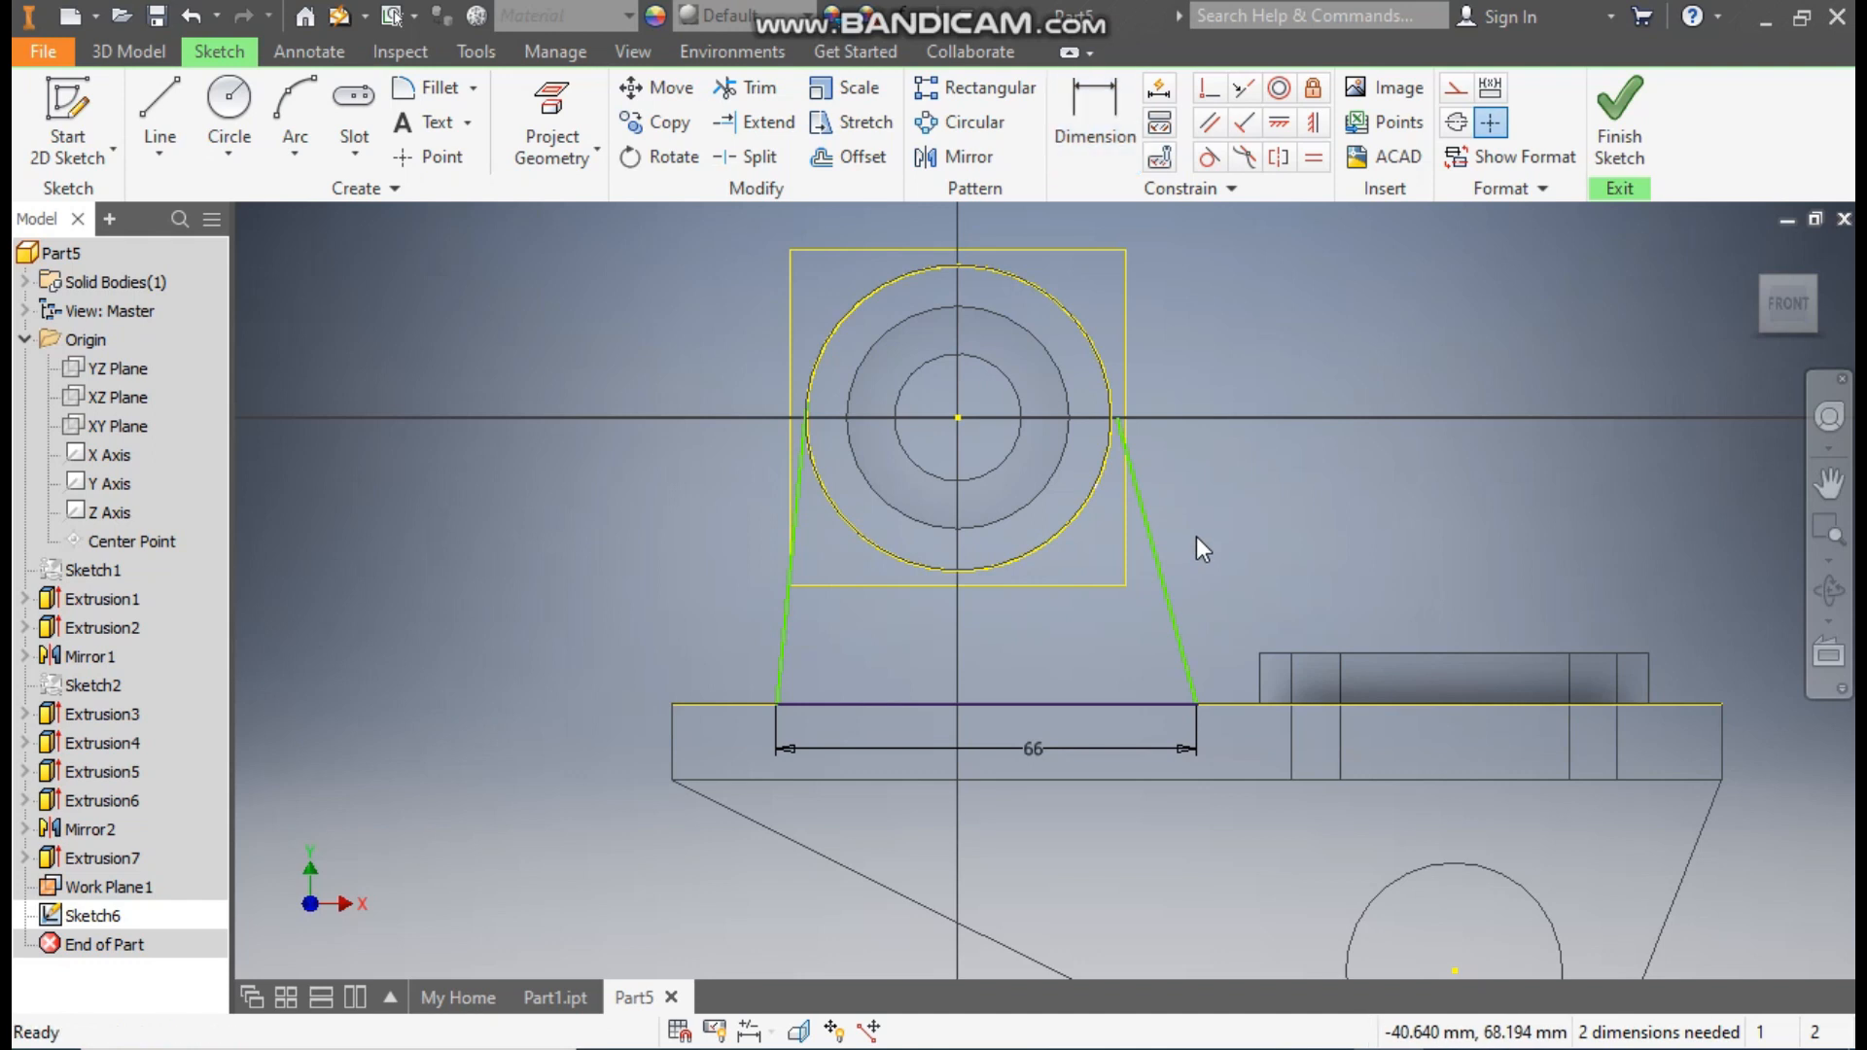
Draw a line from the boss's centre to the base line's midpoint and constrain it vertical.
{"action": "left_click", "coordinate": [160, 115]}
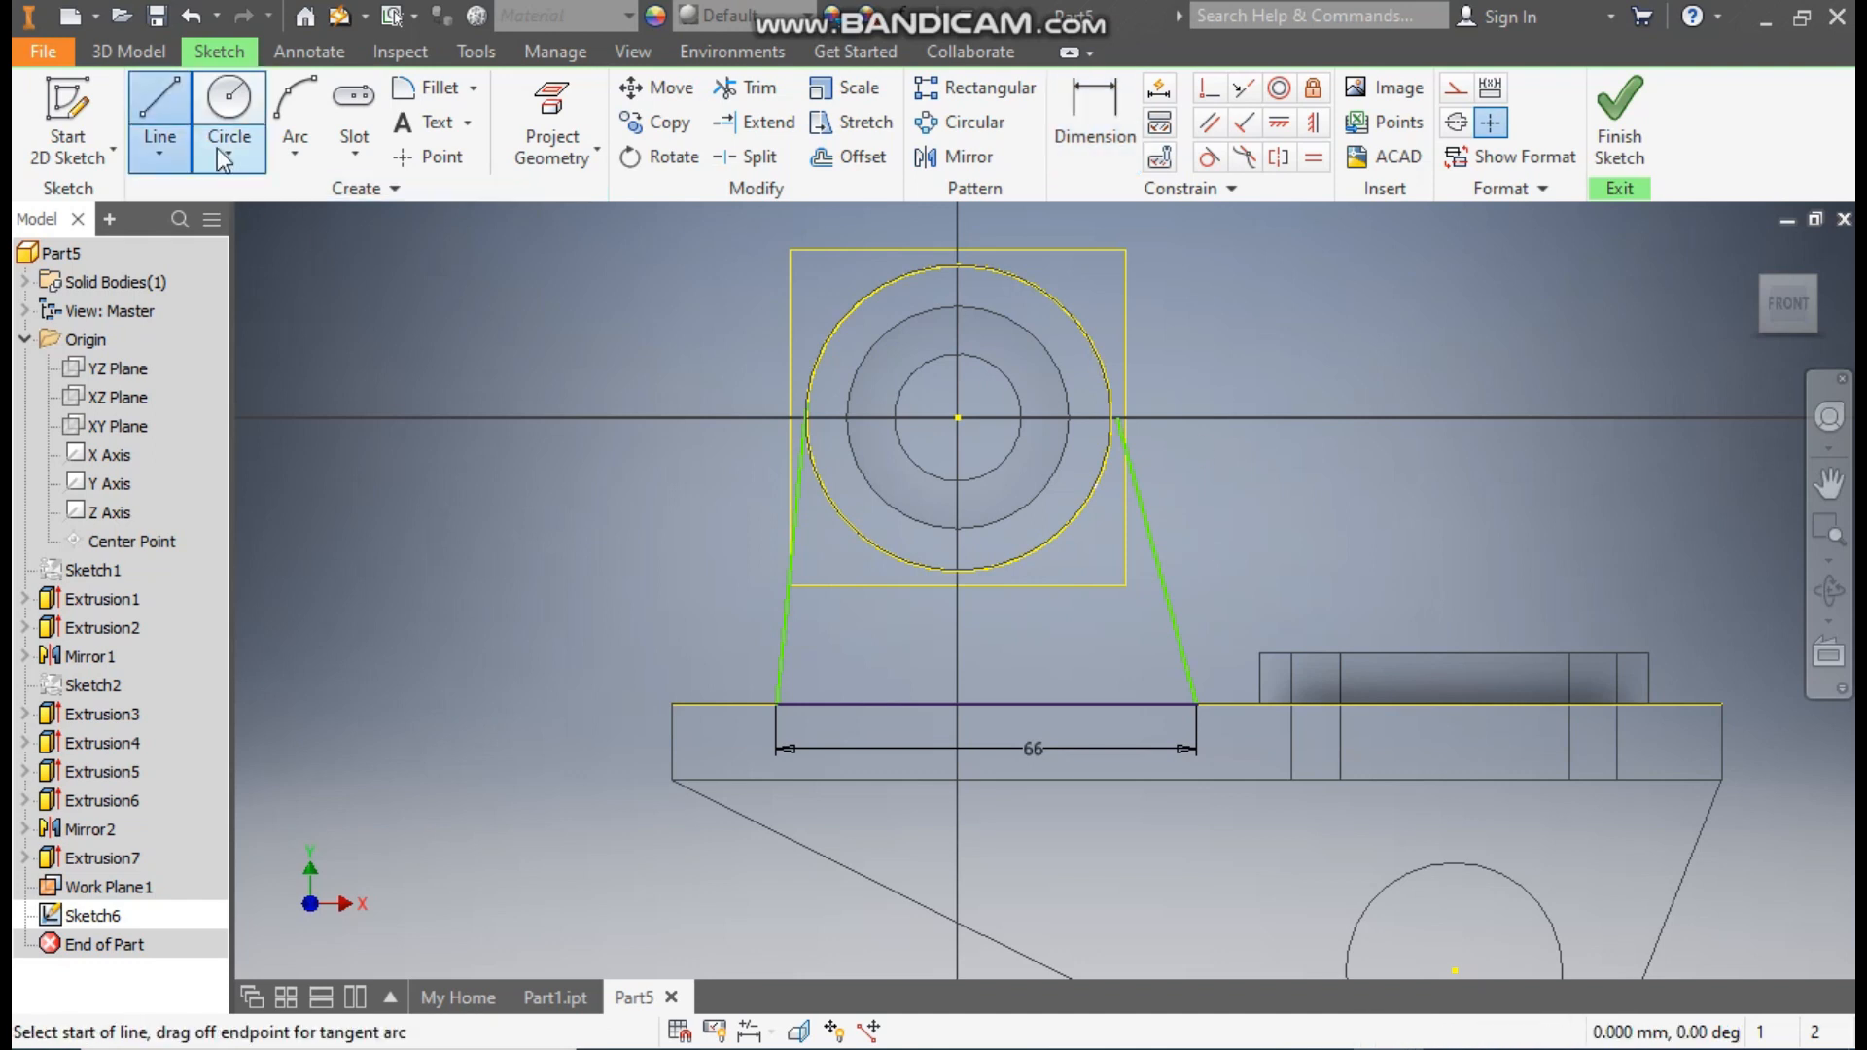
{"action": "left_click", "coordinate": [958, 417]}
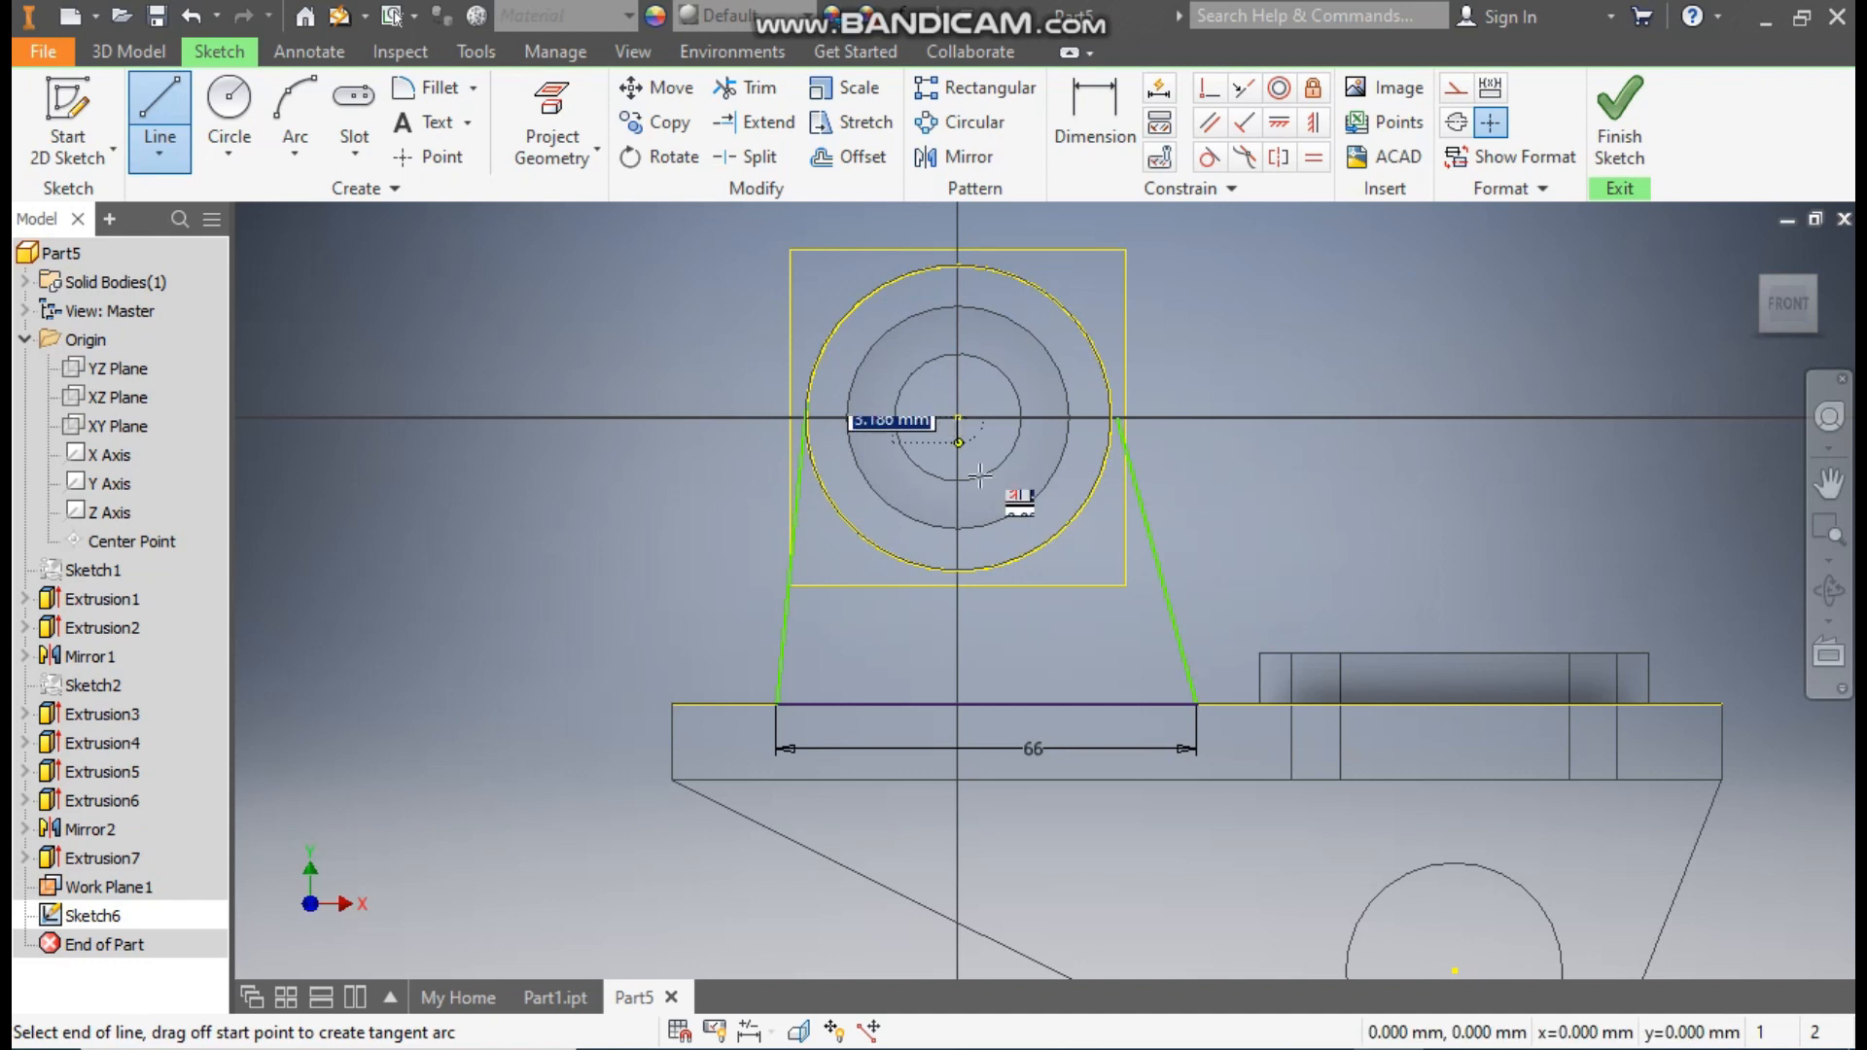
{"action": "left_click", "coordinate": [984, 704]}
{"action": "key", "text": "Escape"}
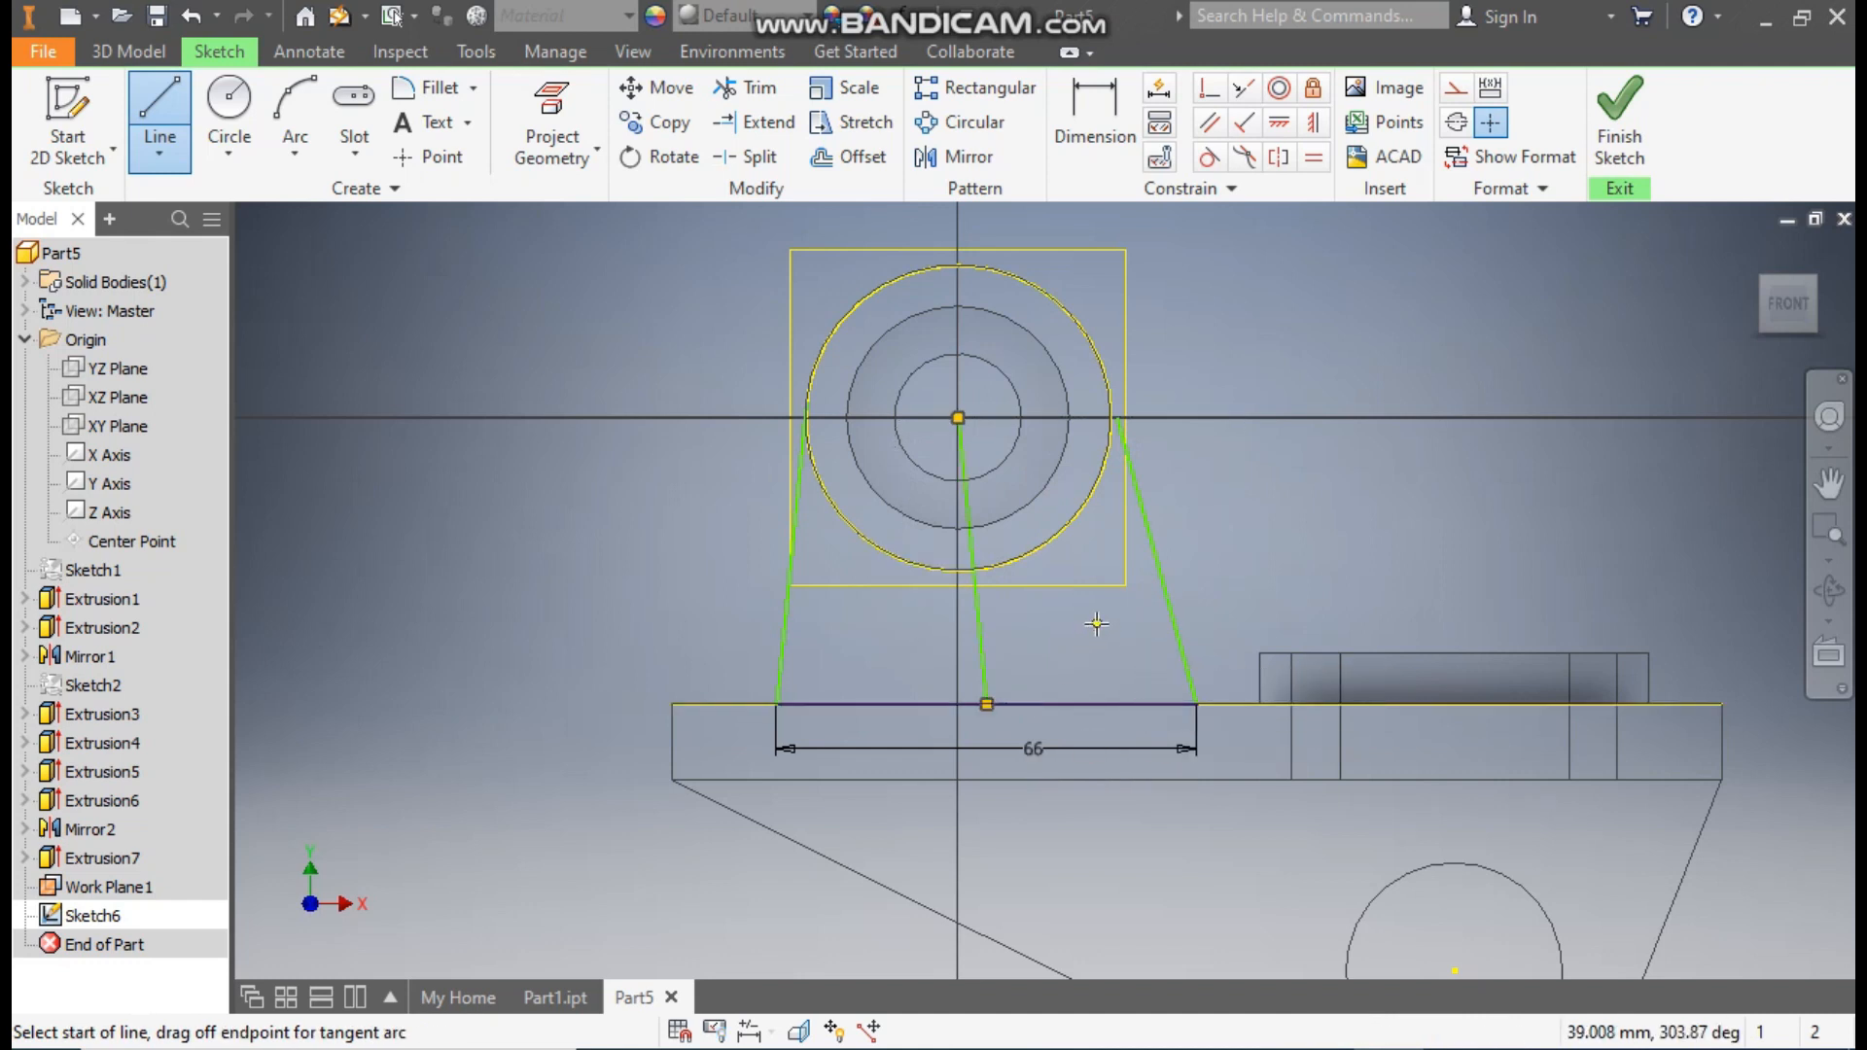
{"action": "key", "text": "Escape"}
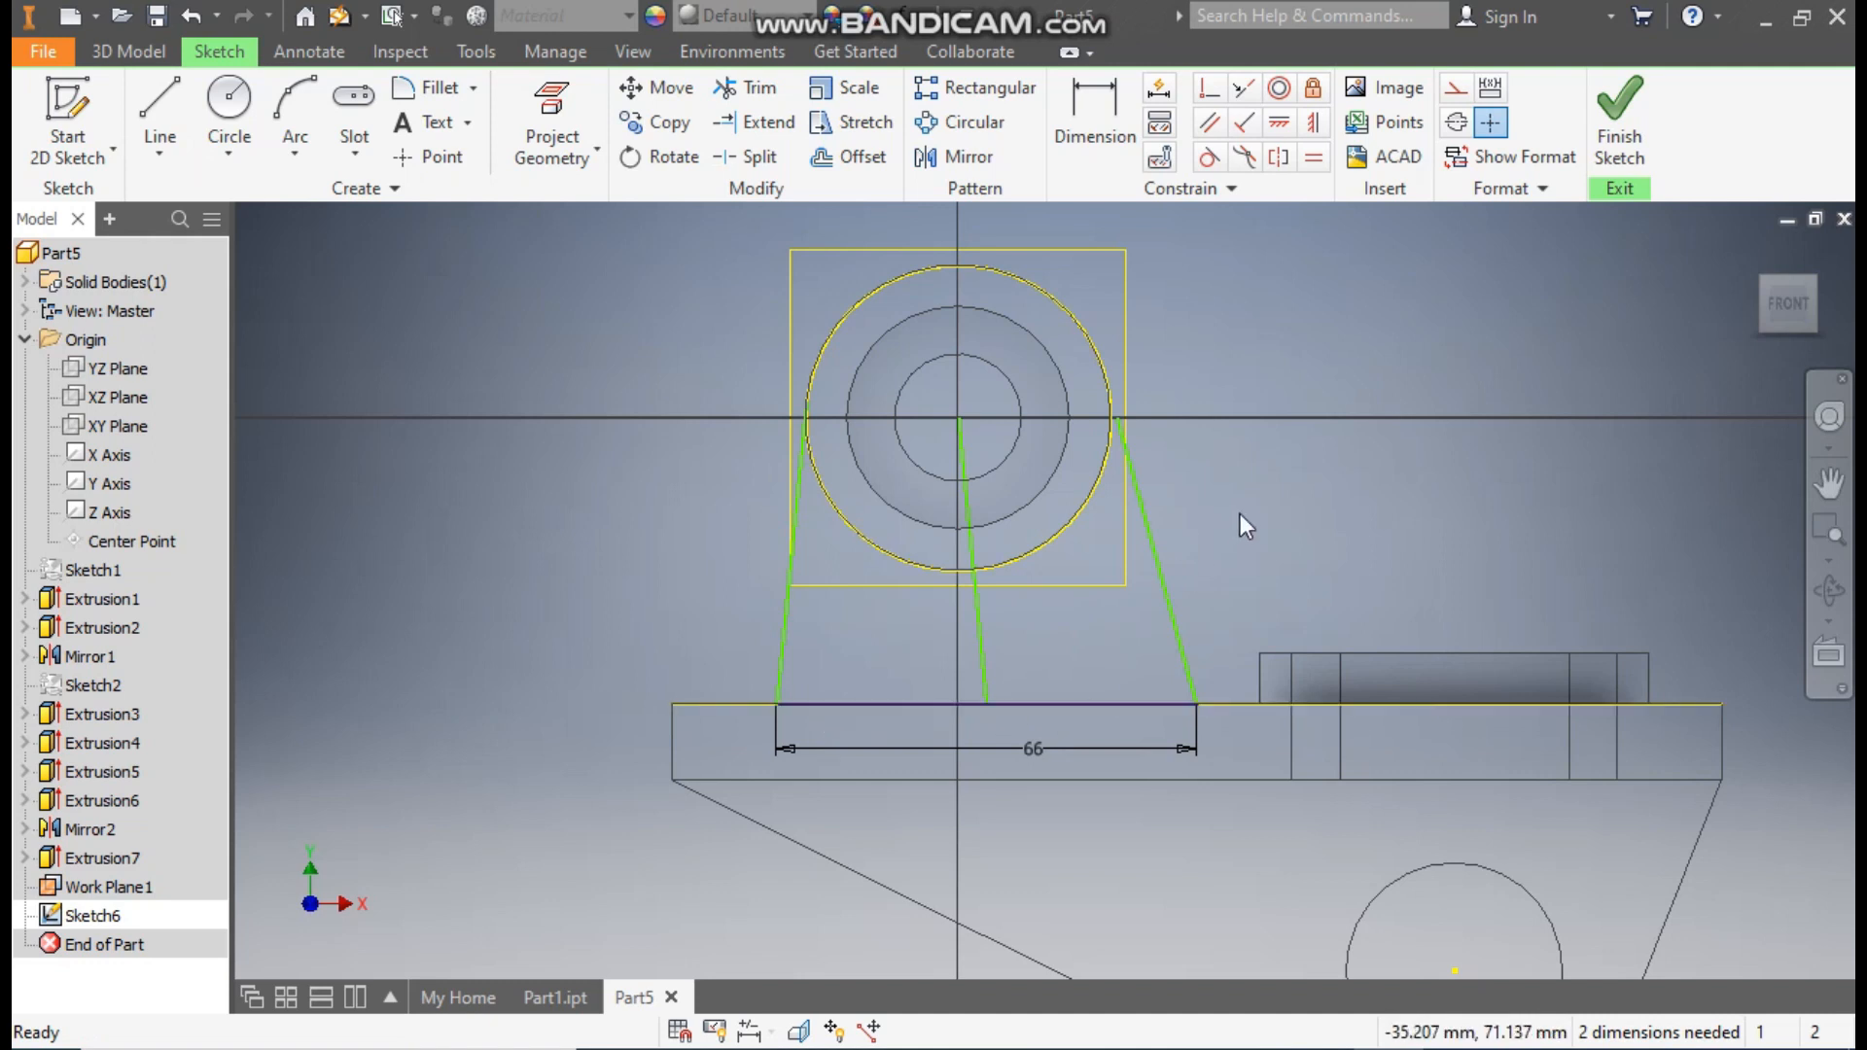
{"action": "left_click", "coordinate": [1314, 125]}
{"action": "left_click", "coordinate": [967, 535]}
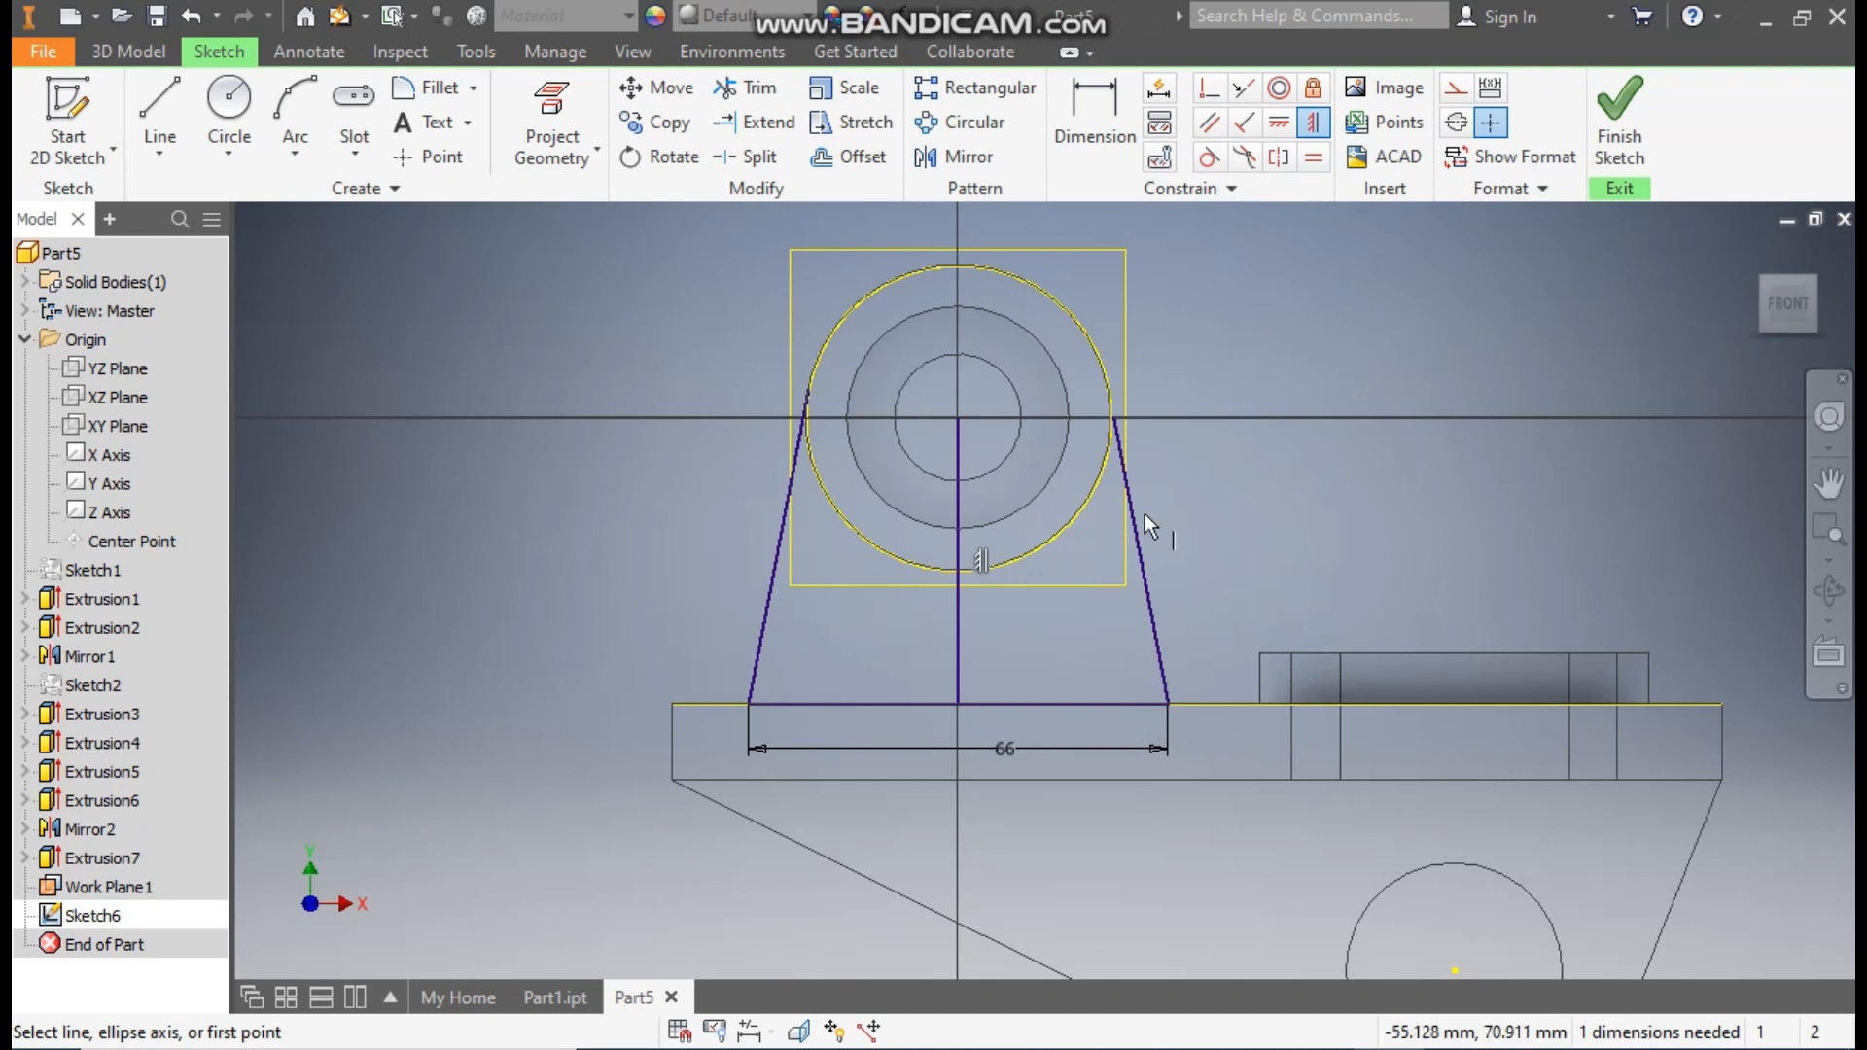
{"action": "key", "text": "Escape"}
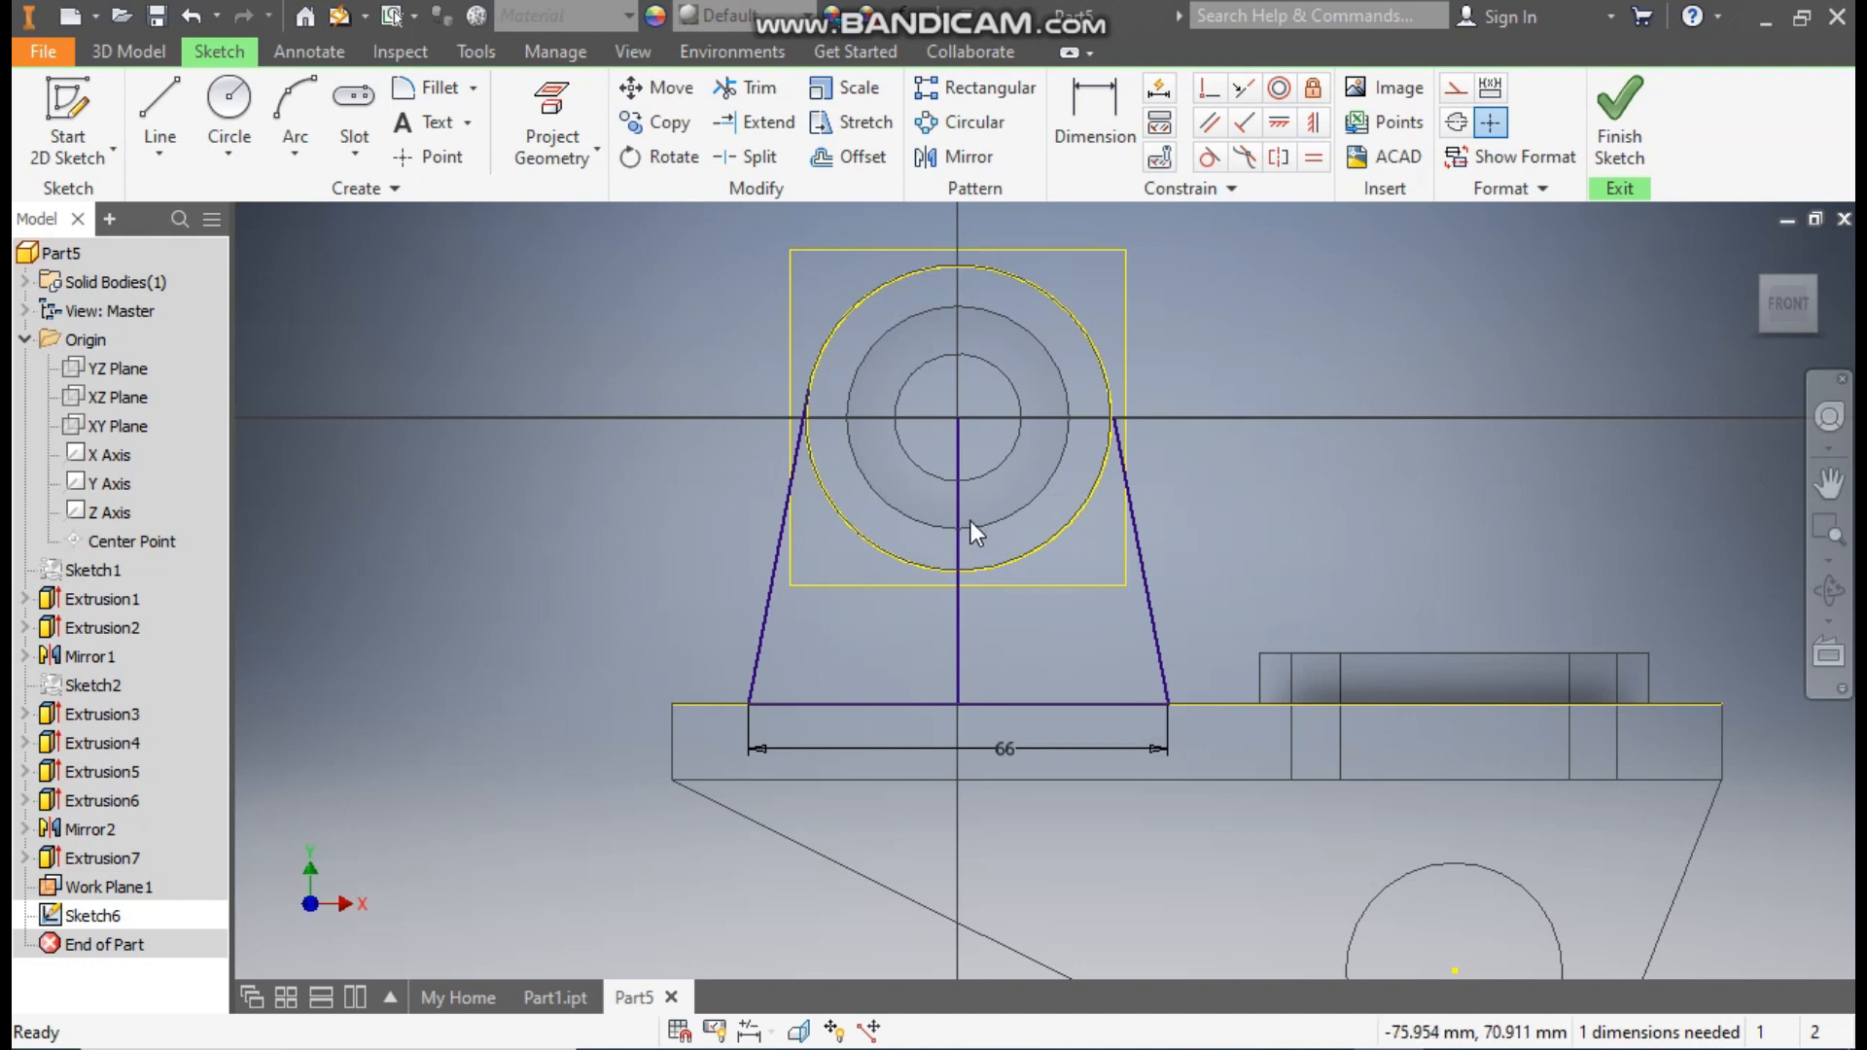
Convert the vertical centre line and the boss's projected outer circle to construction geometry.
{"action": "left_click", "coordinate": [967, 476]}
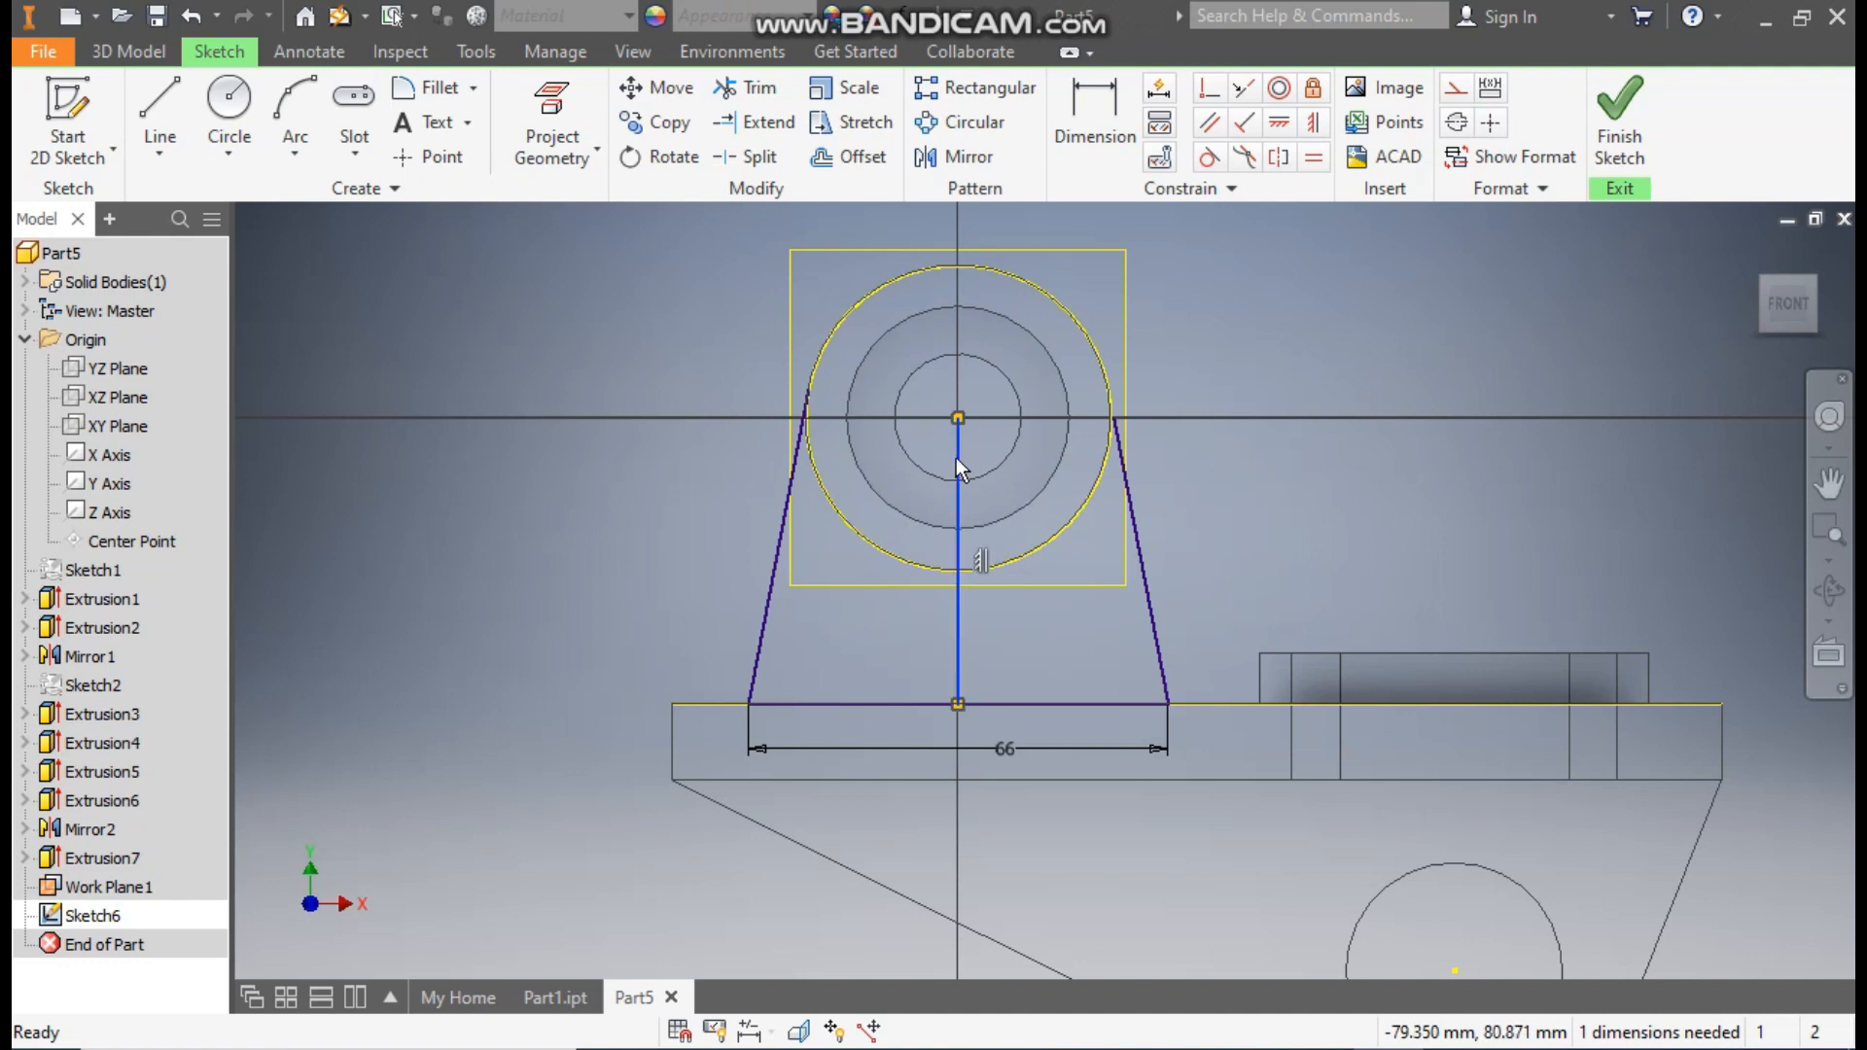
{"action": "left_click", "coordinate": [1491, 122]}
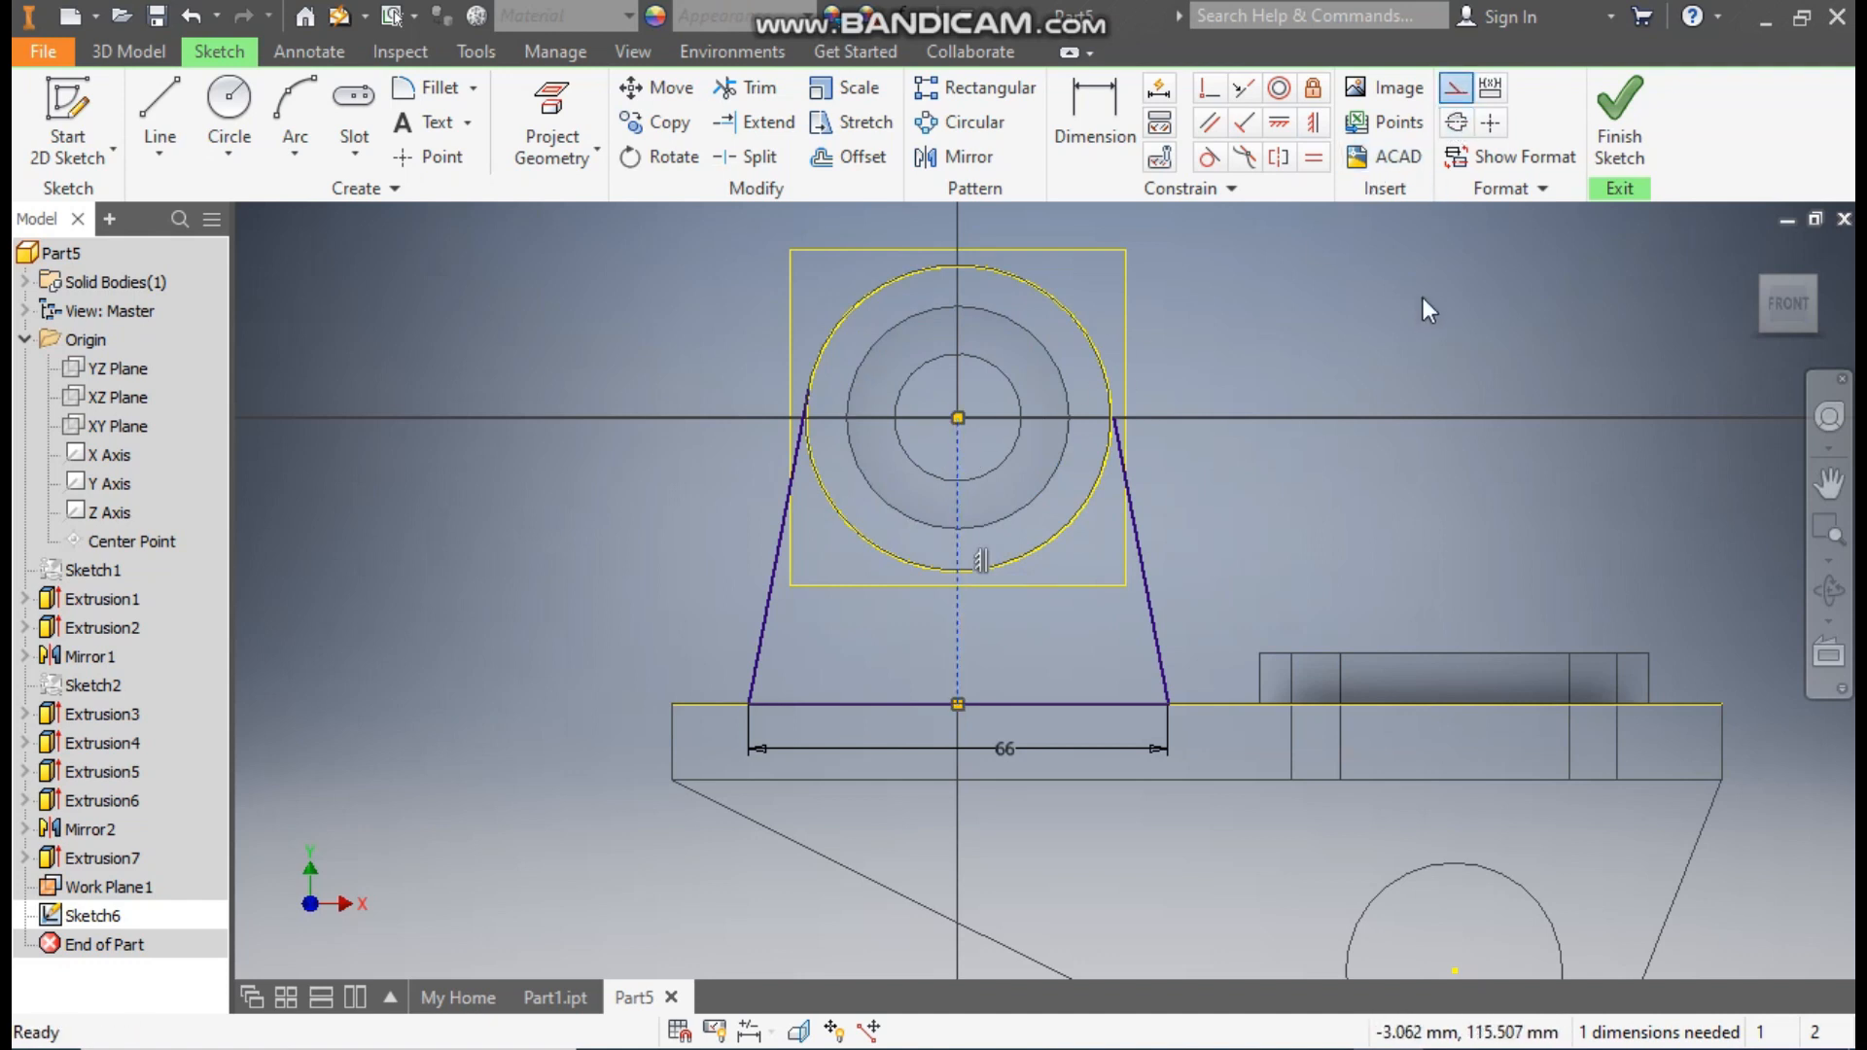
{"action": "left_click", "coordinate": [1048, 289]}
{"action": "left_click", "coordinate": [1455, 87]}
{"action": "left_click", "coordinate": [1228, 397]}
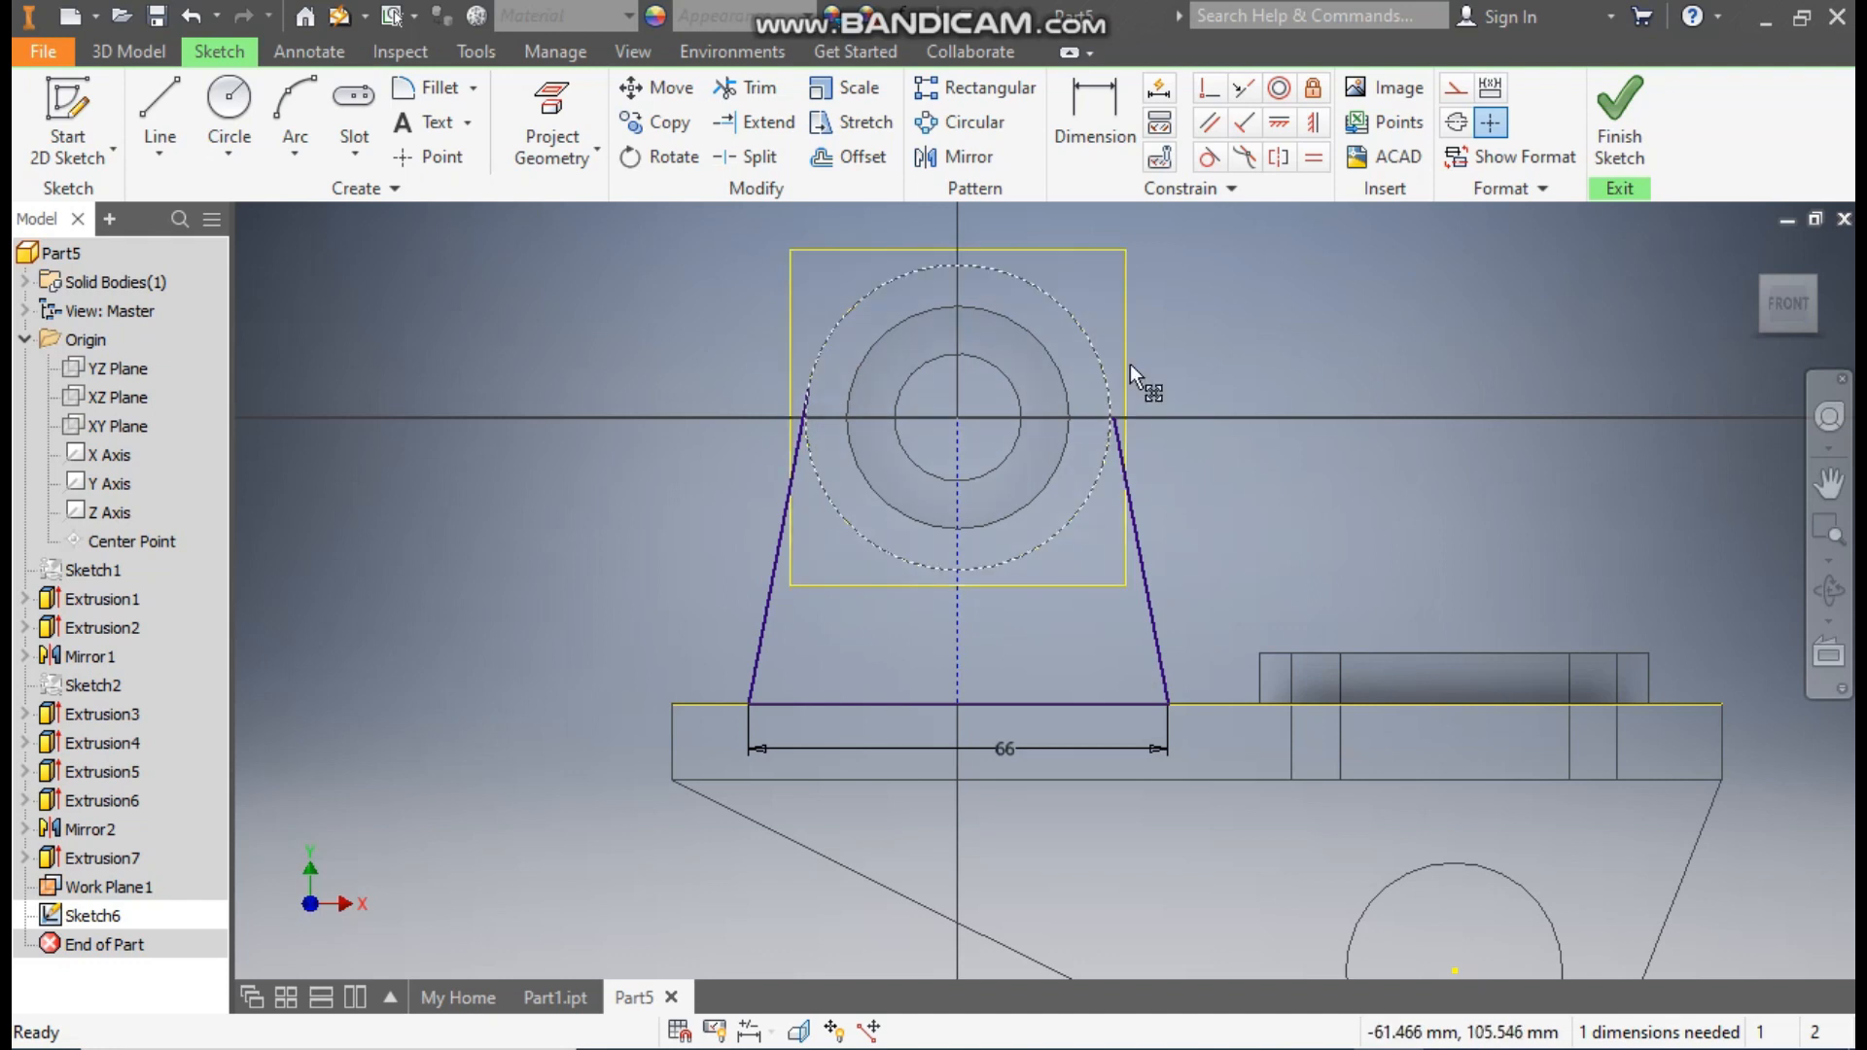
{"action": "left_click", "coordinate": [296, 107]}
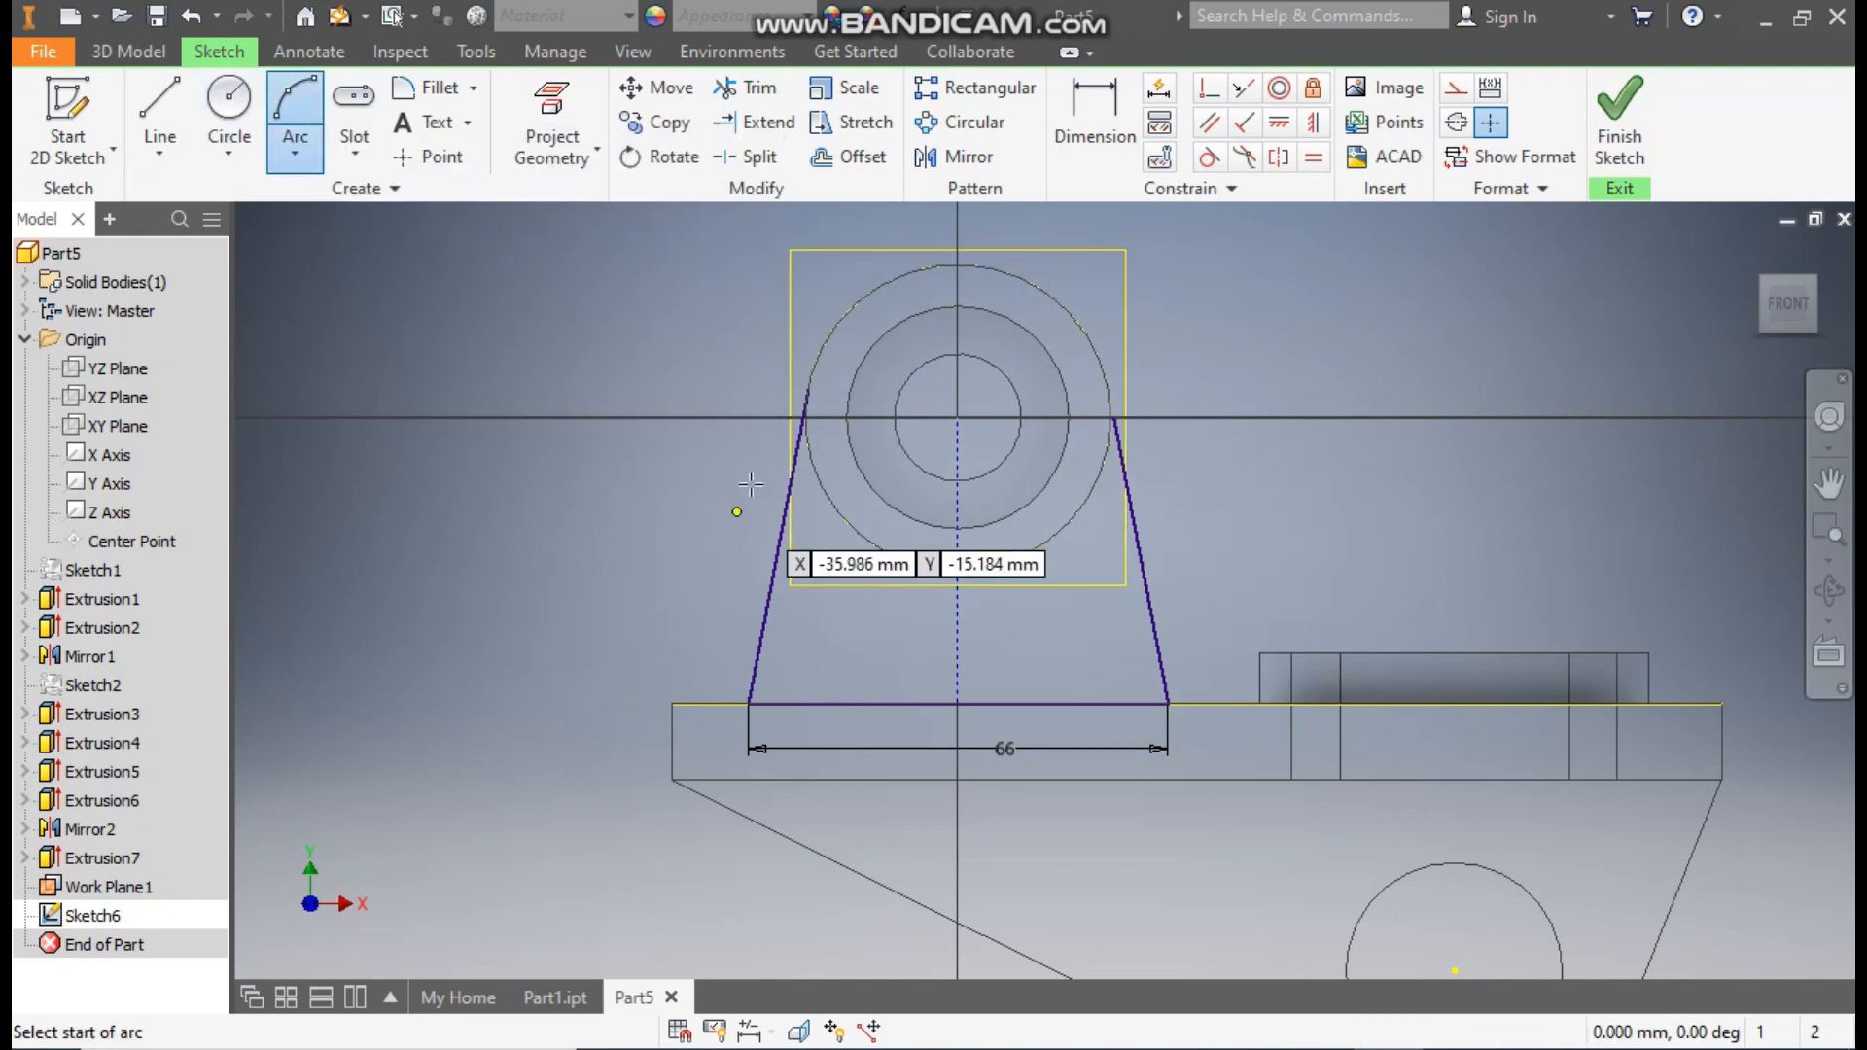
{"action": "left_click", "coordinate": [808, 390]}
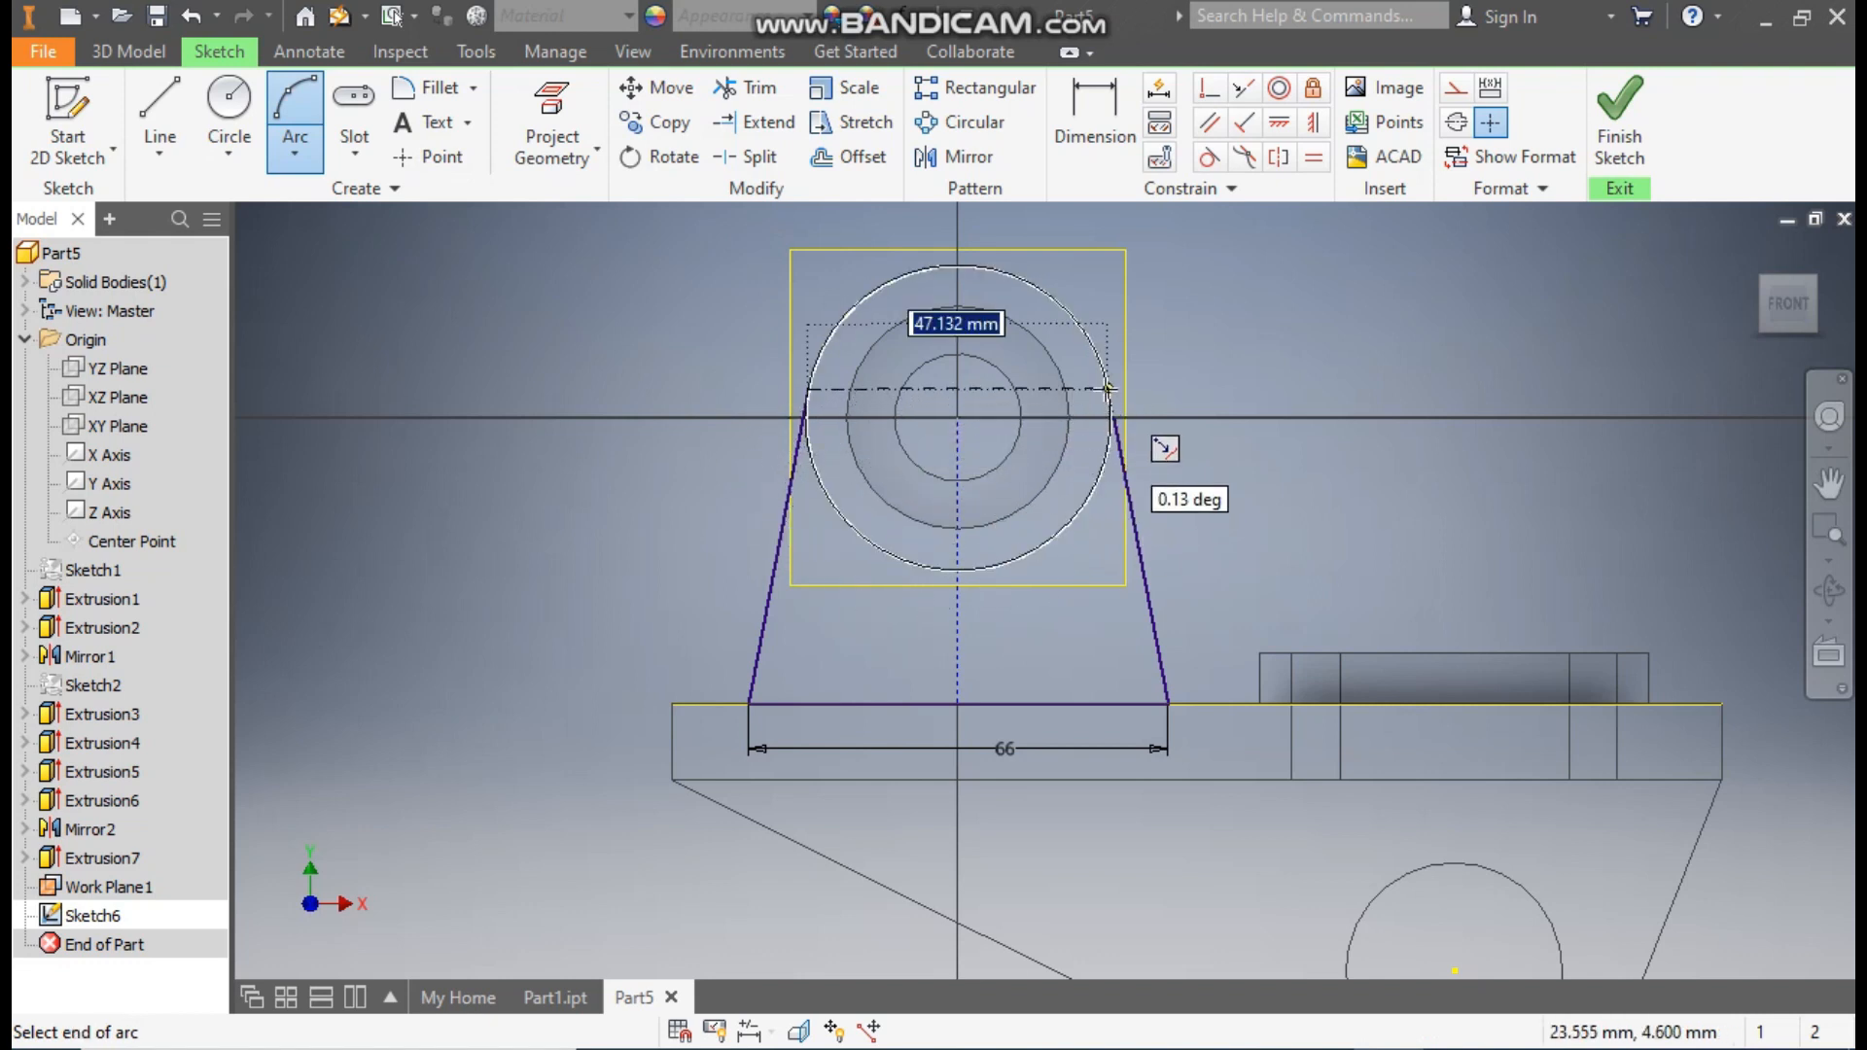
{"action": "key", "text": "Escape"}
Extend the upper end of the sloping line nearest the slot to its tangent point on the boss's outer circle.
{"action": "scroll", "coordinate": [1133, 399], "scroll_direction": "up", "scroll_amount": 5}
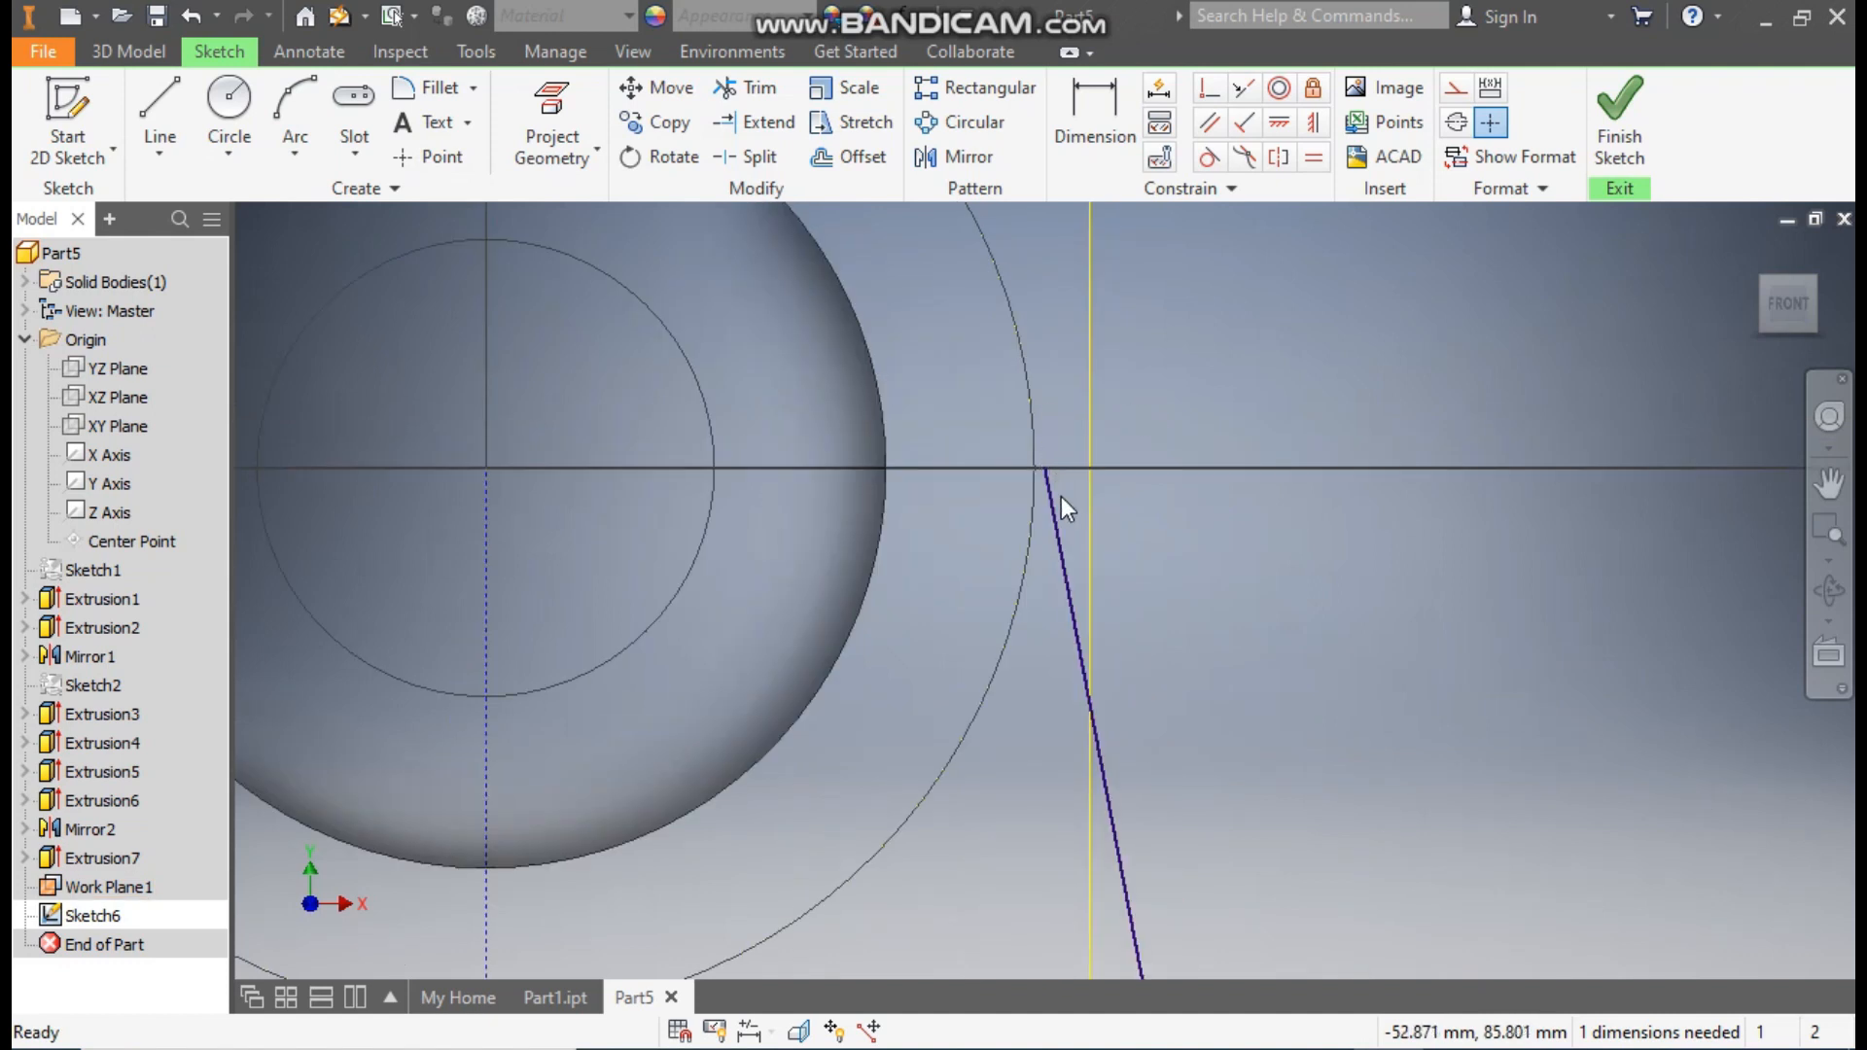
{"action": "left_click_drag", "start_coordinate": [1043, 469], "coordinate": [1251, 372]}
{"action": "scroll", "coordinate": [1182, 400], "scroll_direction": "down", "scroll_amount": 5}
{"action": "left_click_drag", "start_coordinate": [1128, 388], "coordinate": [1282, 370]}
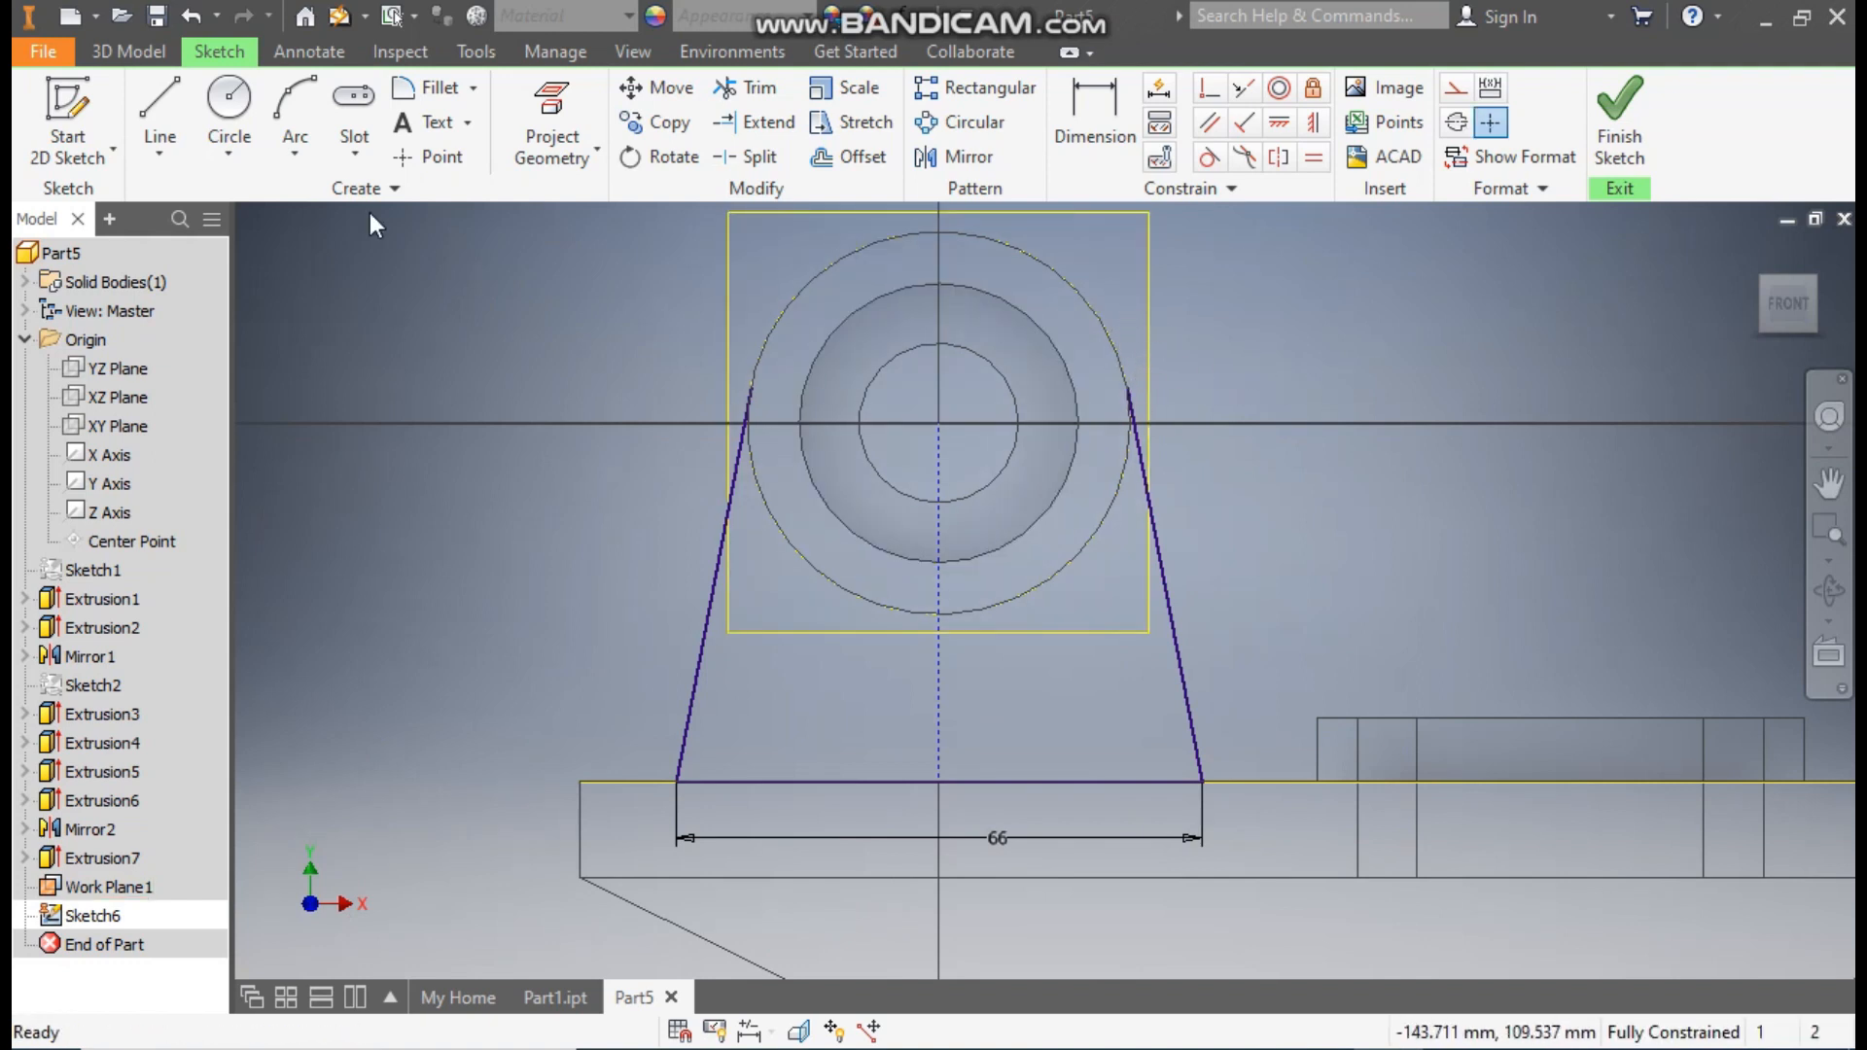
Draw a three-point arc between the sloping lines' upper ends, following the lower part of the boss's outer circle.
{"action": "left_click", "coordinate": [301, 151]}
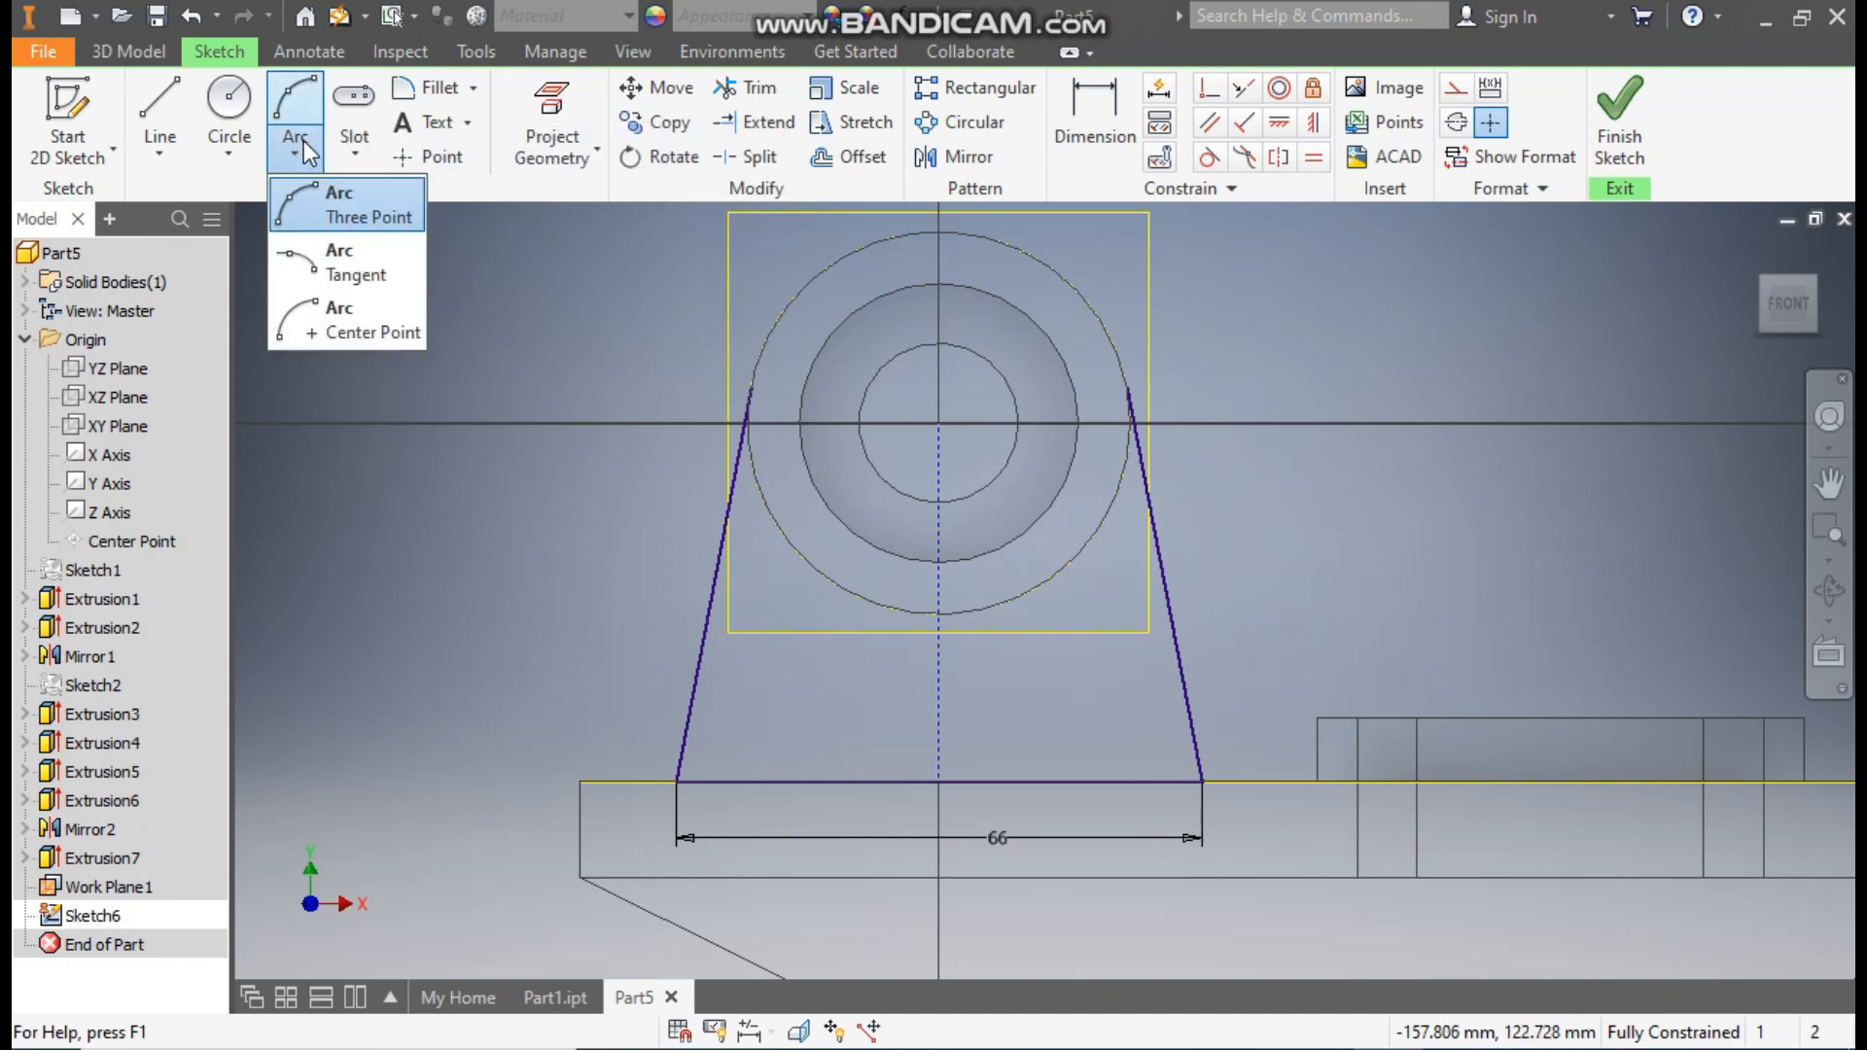
{"action": "left_click", "coordinate": [332, 200]}
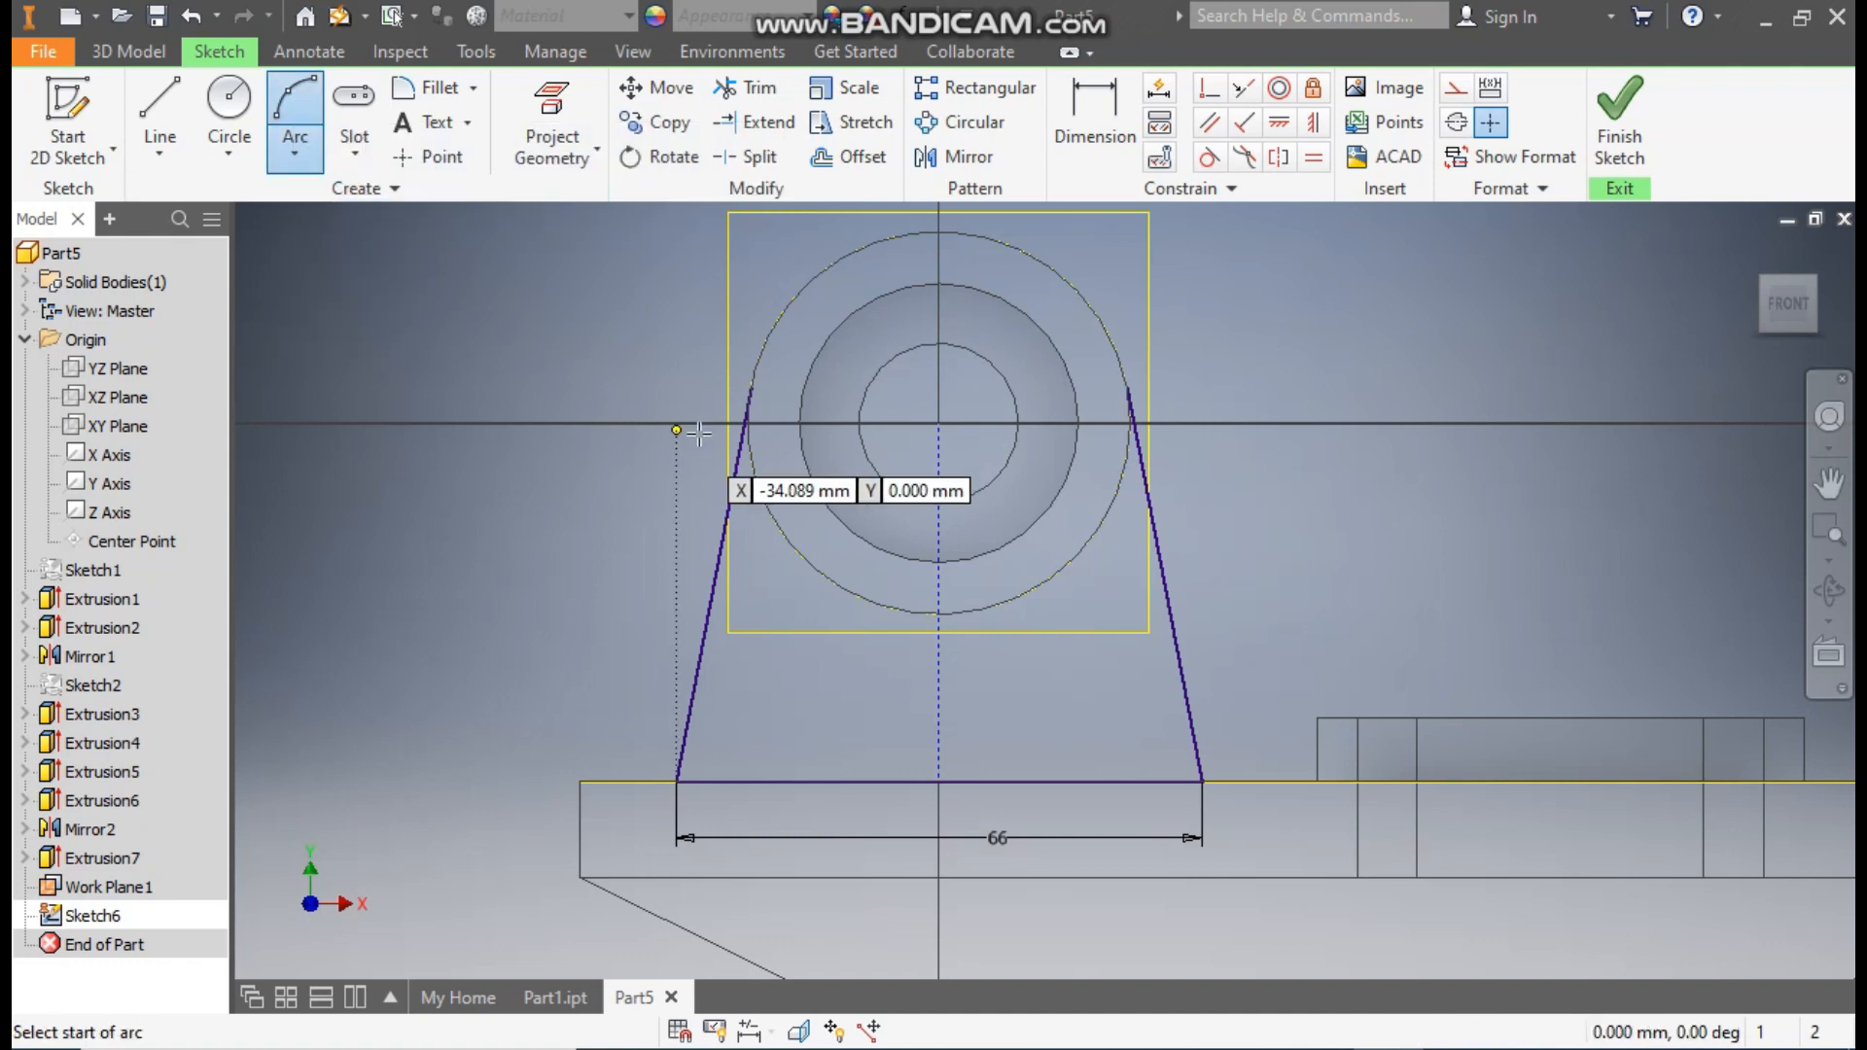
{"action": "left_click", "coordinate": [750, 387]}
{"action": "left_click", "coordinate": [1130, 388]}
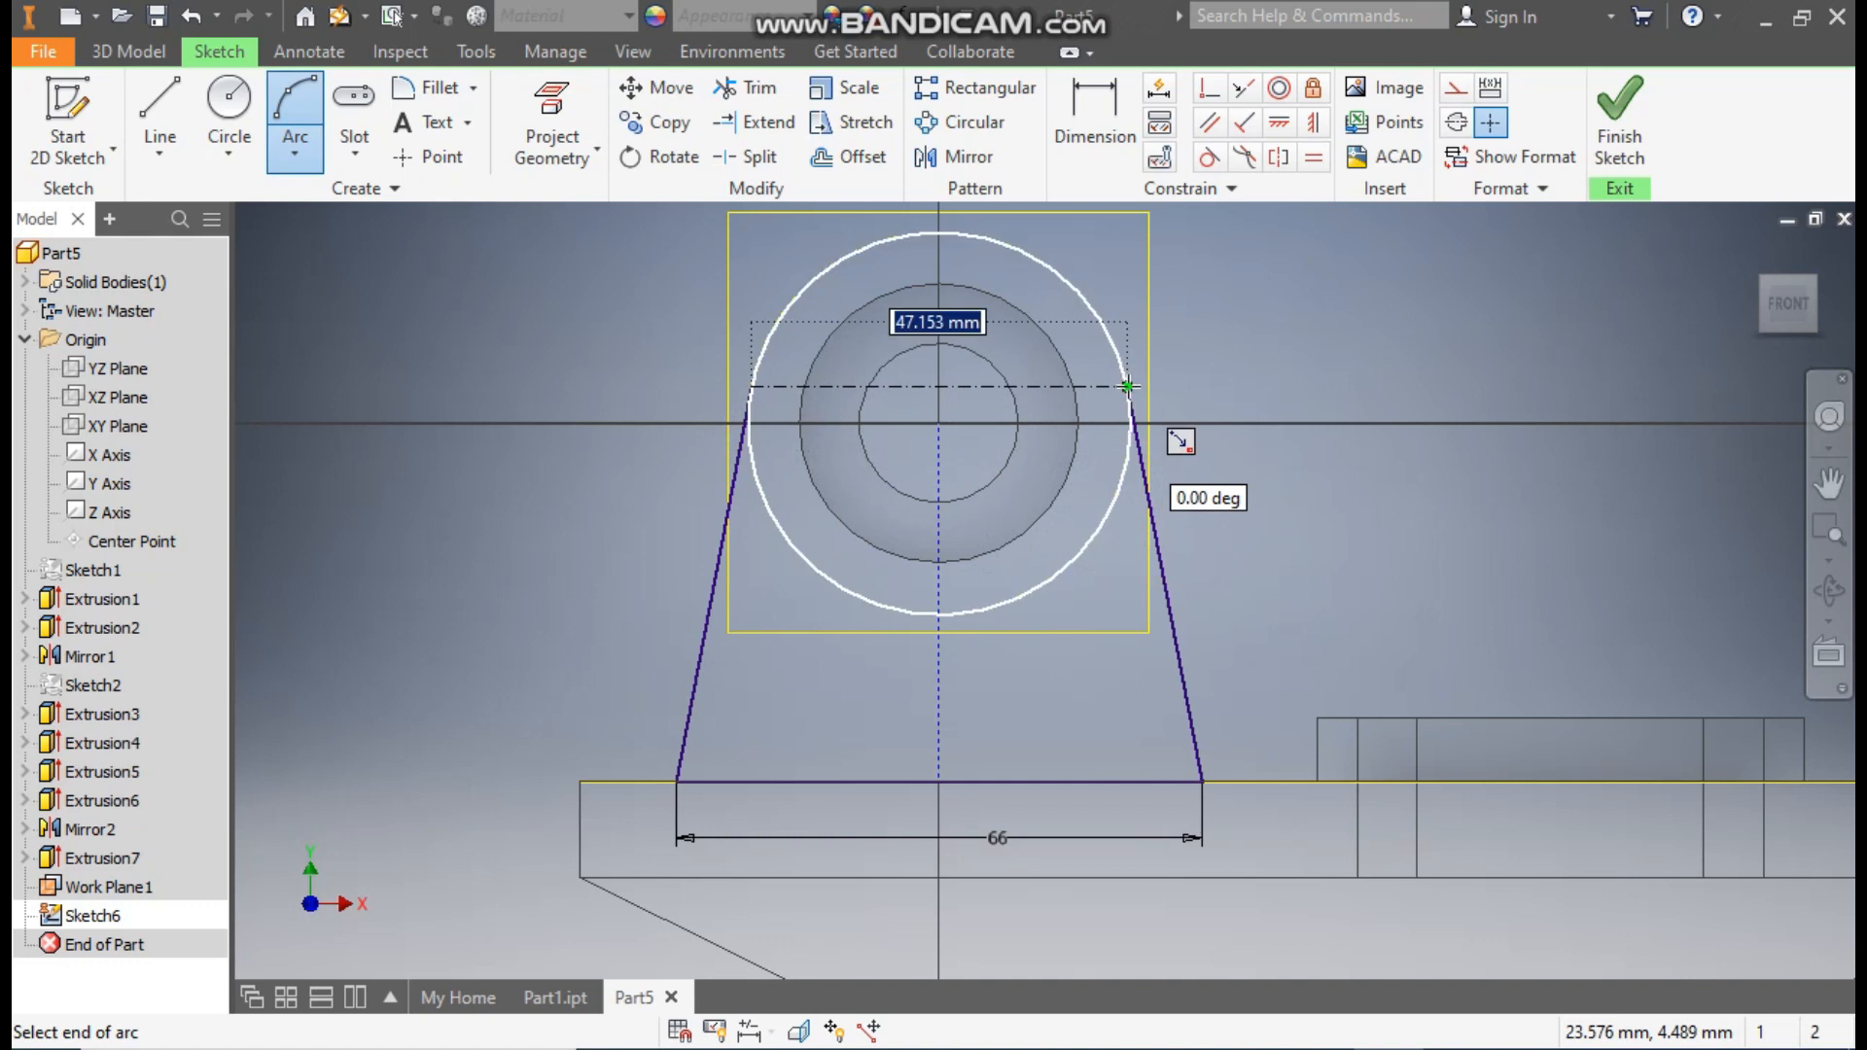
{"action": "left_click", "coordinate": [938, 613]}
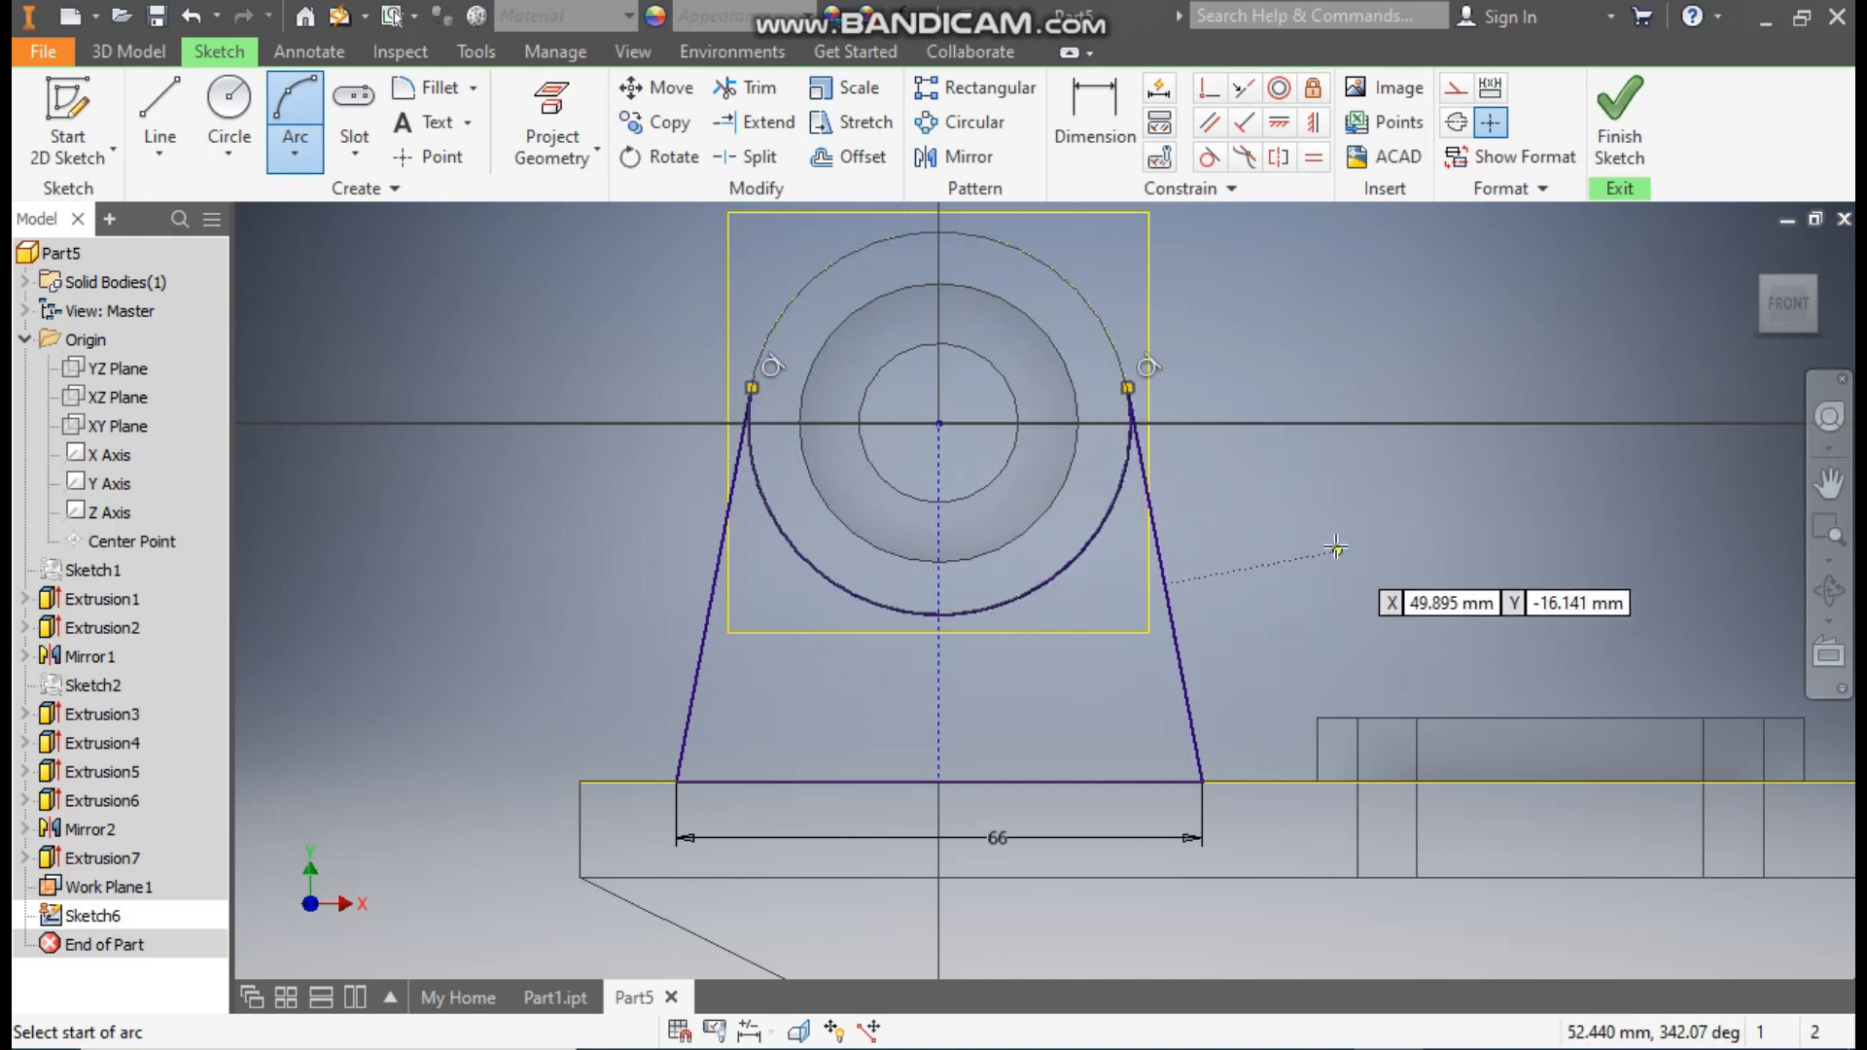
{"action": "key", "text": "Escape"}
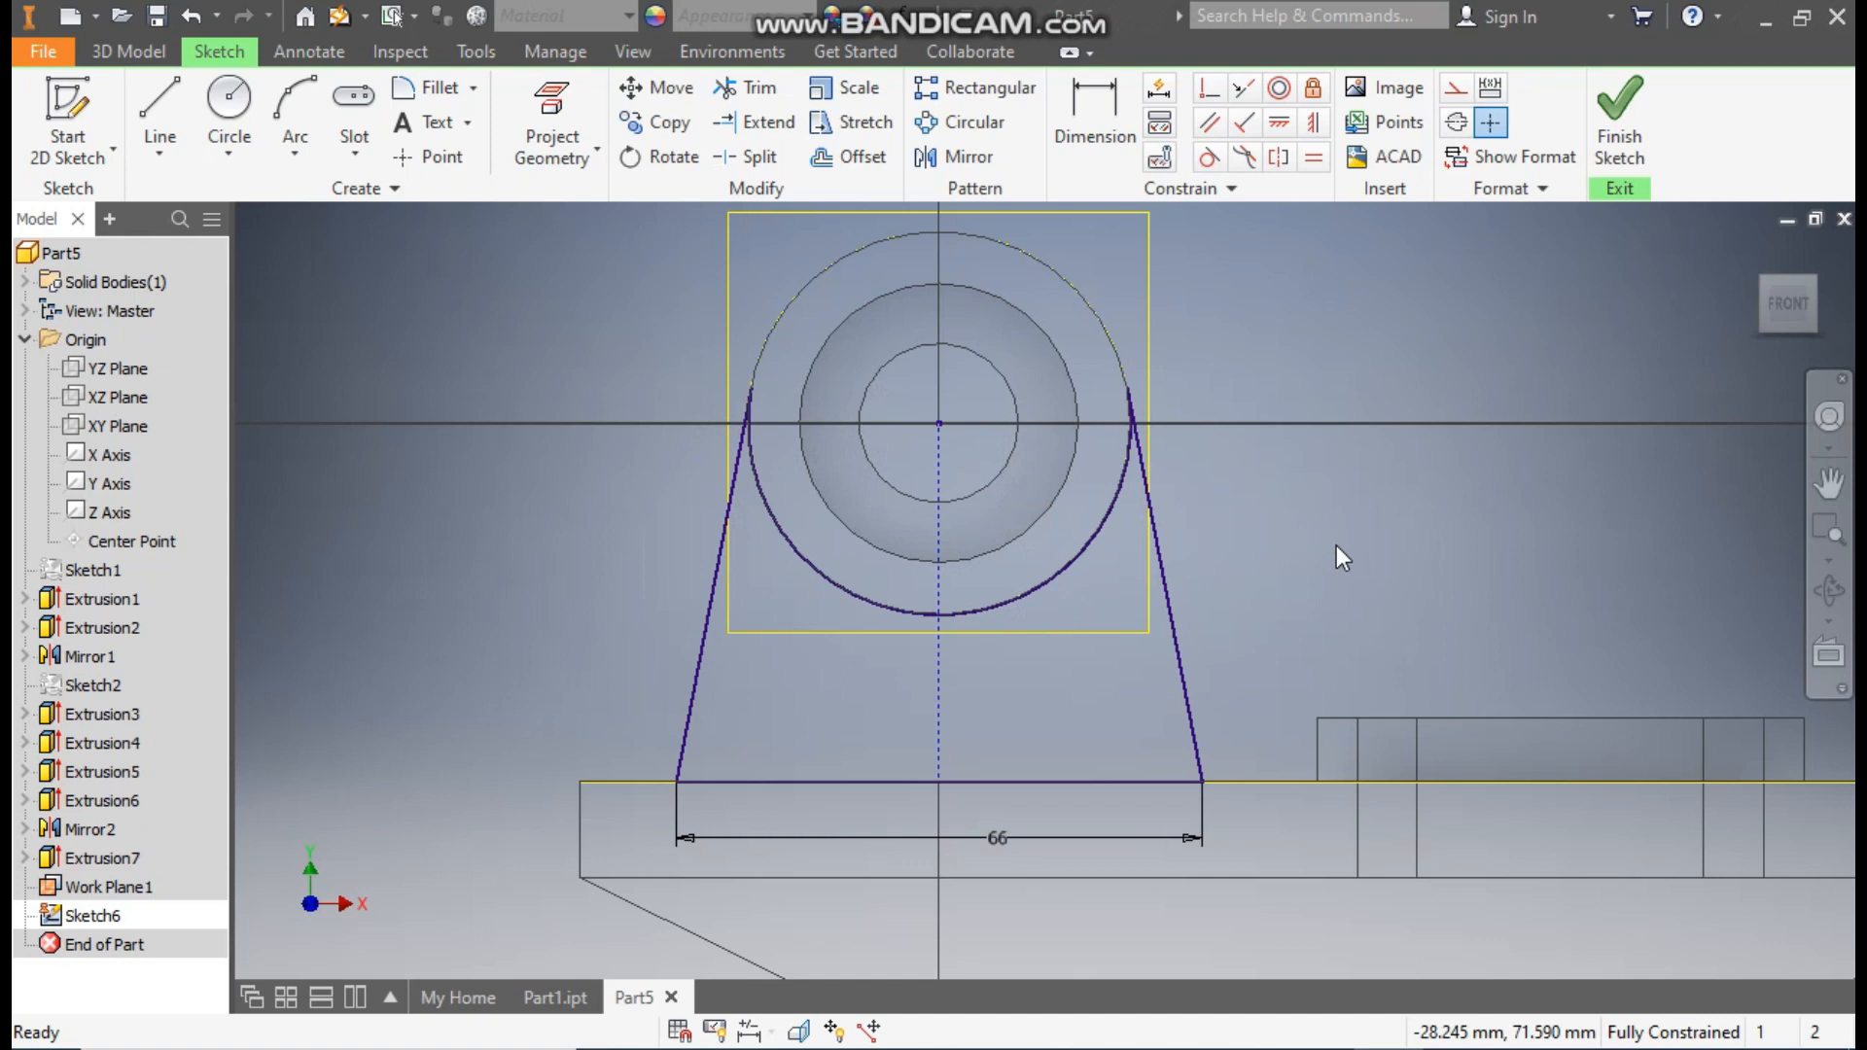
Finish the sketch and set up a symmetric 10 mm extrusion of the support profile.
{"action": "key", "text": "F6"}
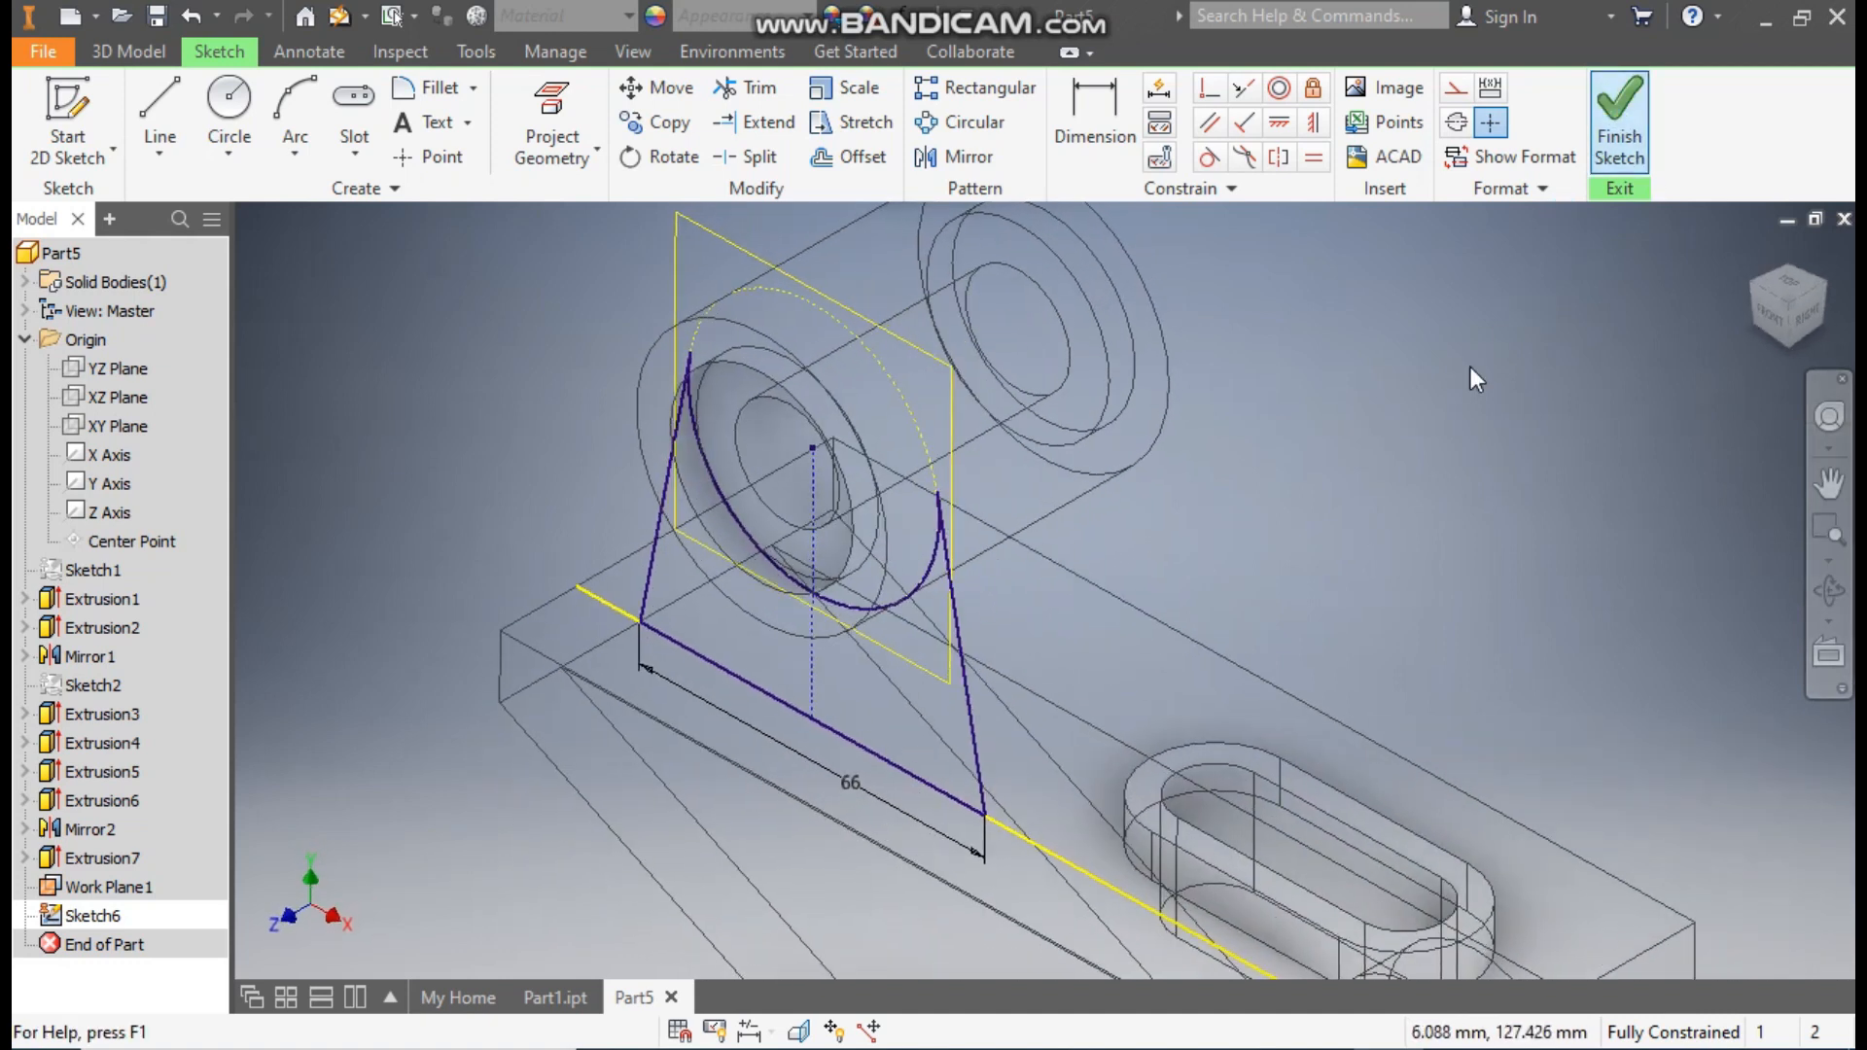
{"action": "left_click", "coordinate": [159, 107]}
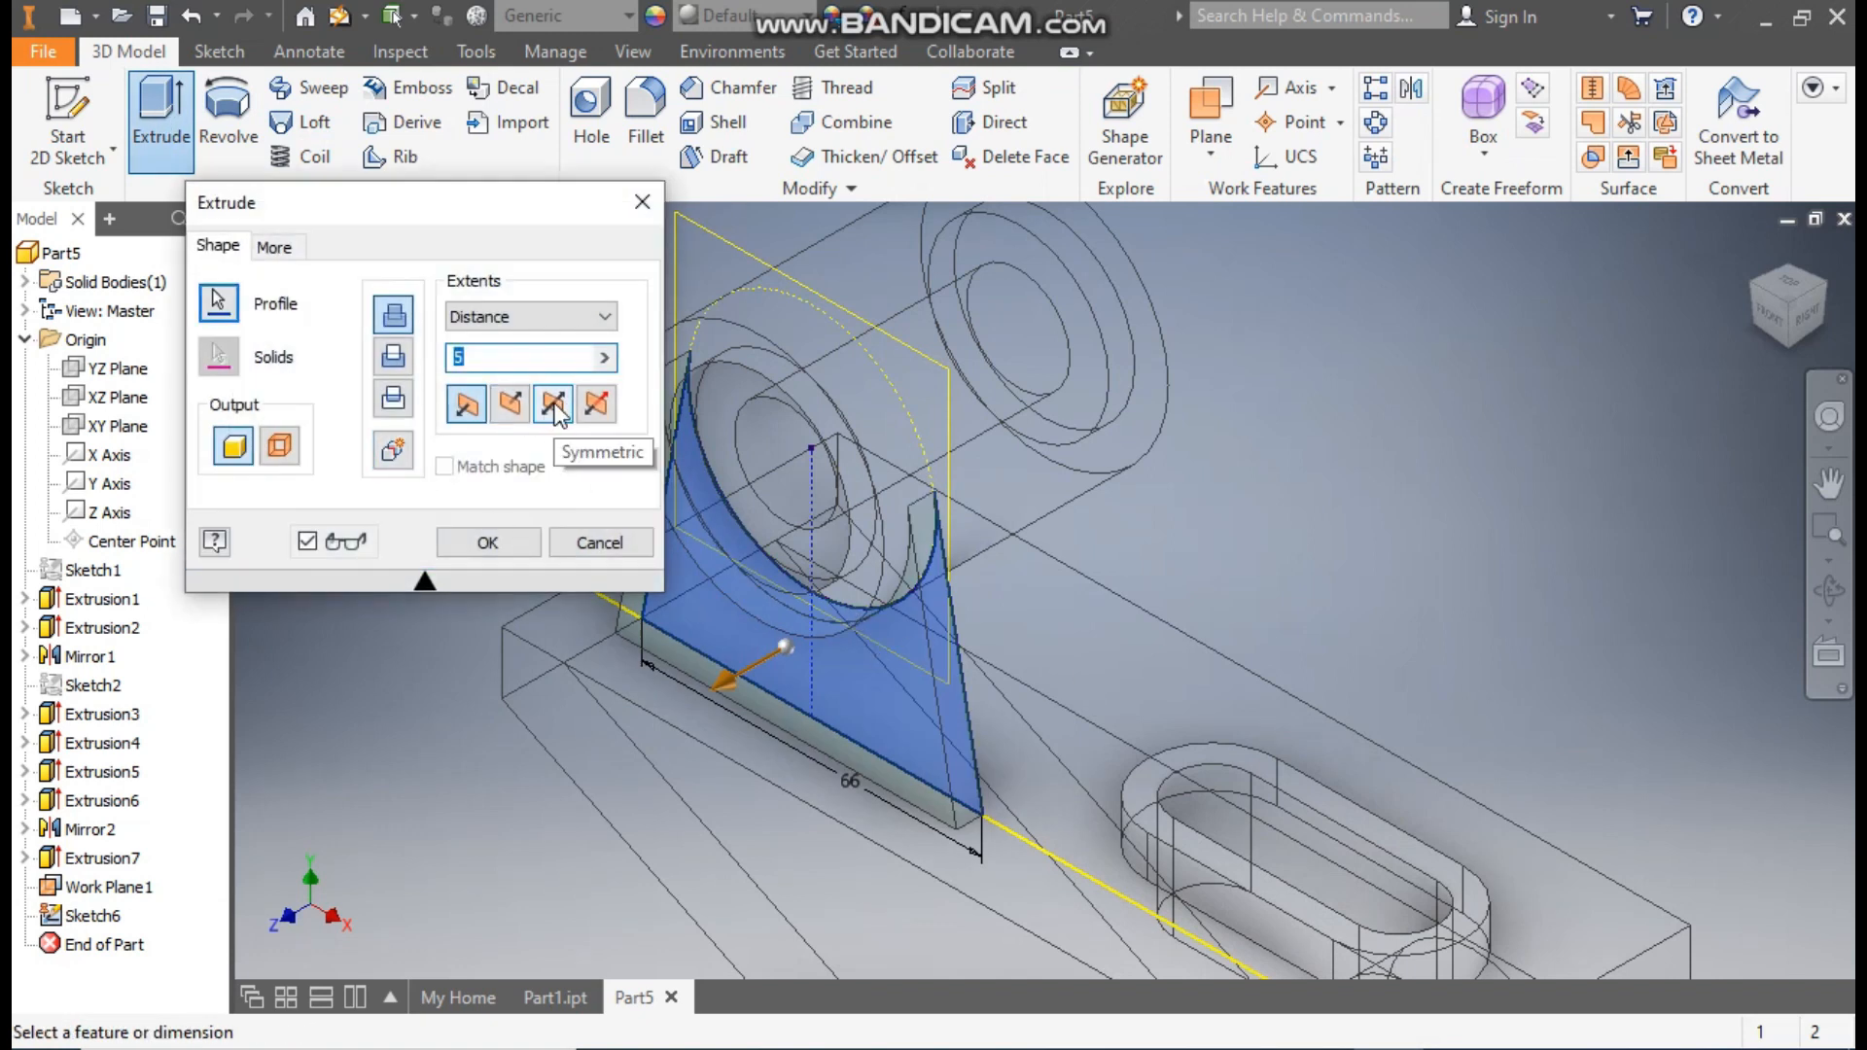
{"action": "left_click", "coordinate": [554, 406]}
{"action": "left_click", "coordinate": [462, 360]}
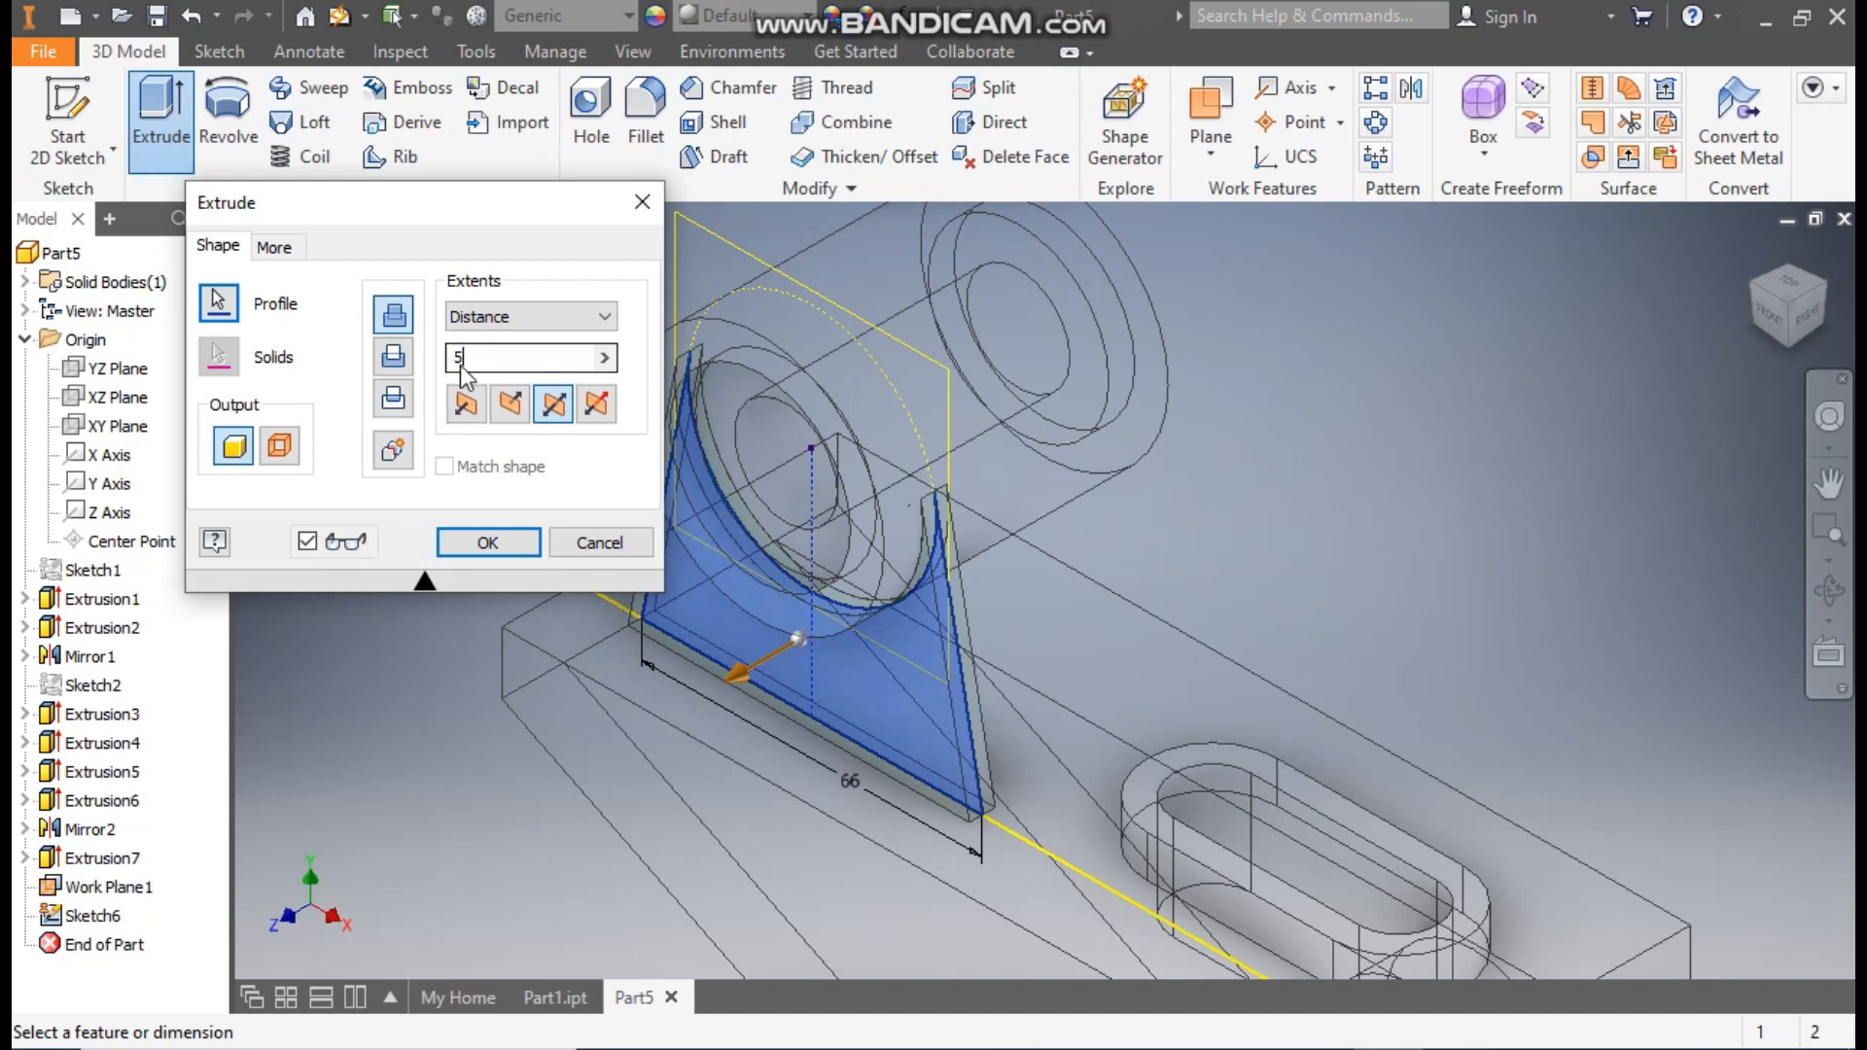
{"action": "type", "text": "10"}
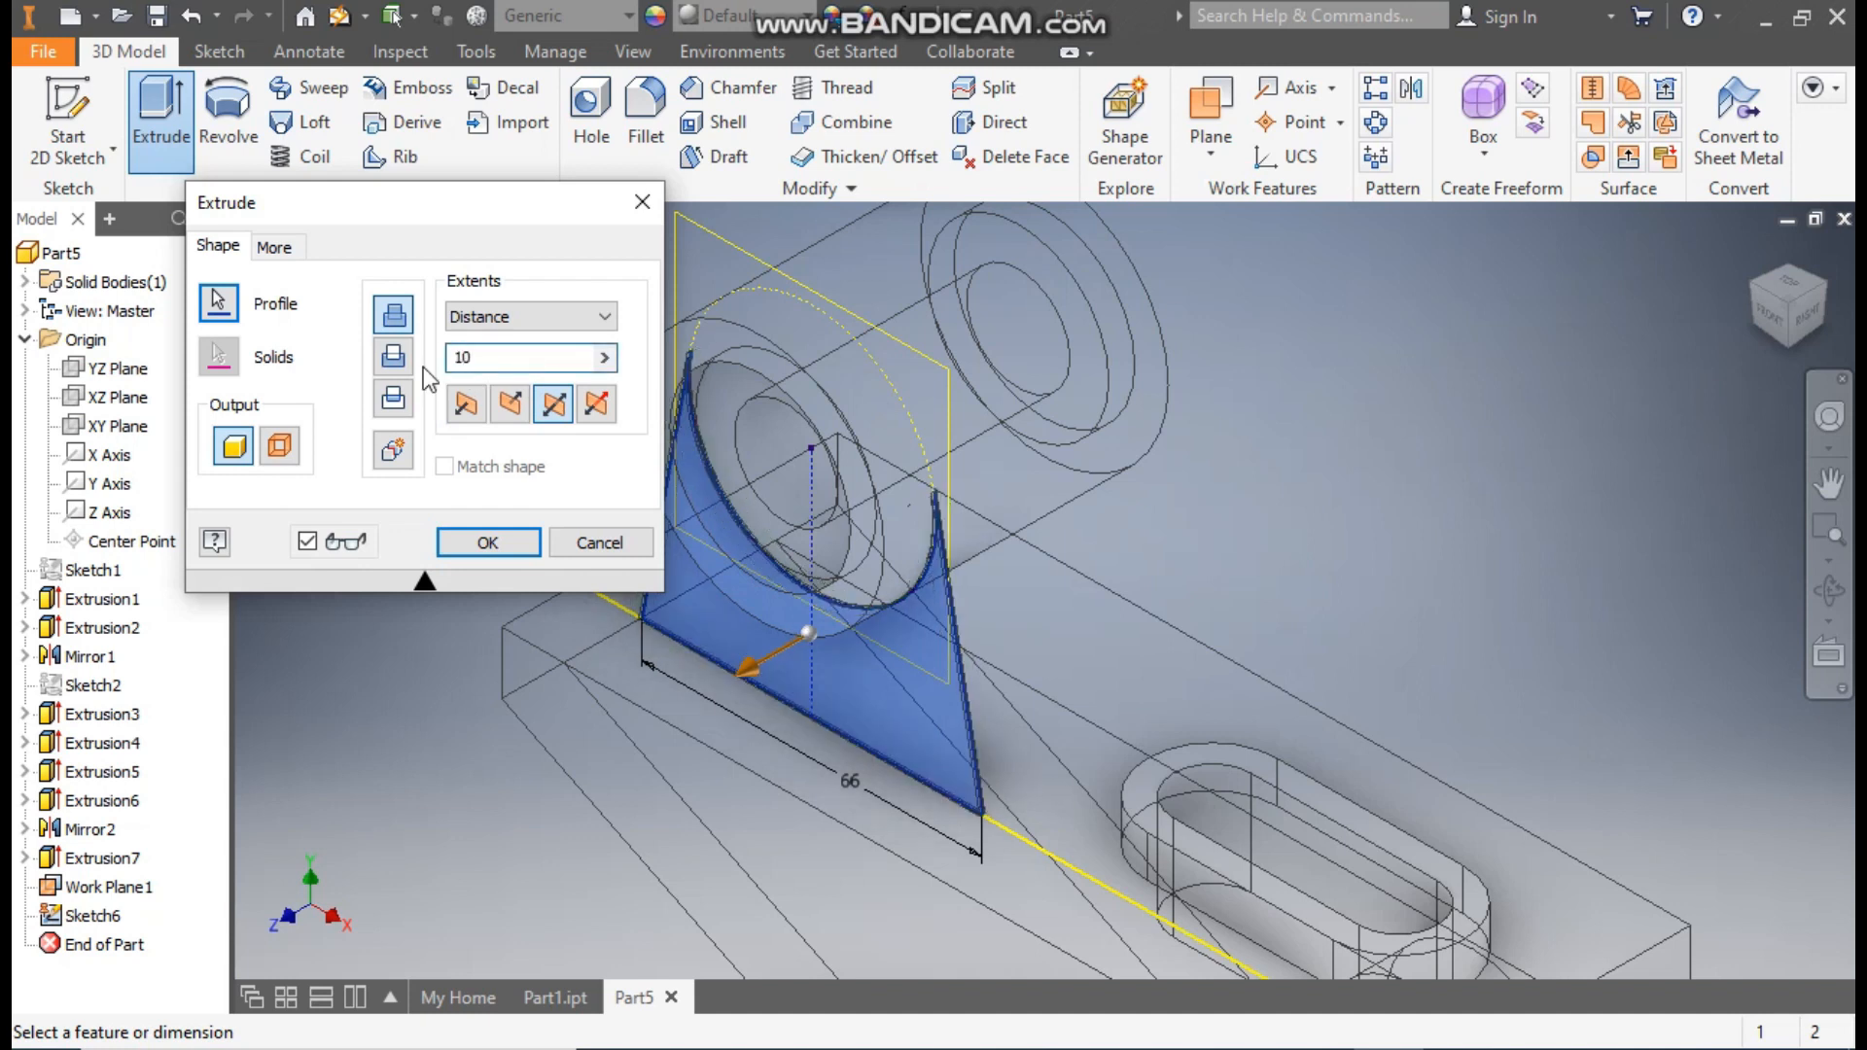
Change the model's display from wireframe to Shaded with Edges while the support extrusion is still being set up.
{"action": "left_click", "coordinate": [623, 49]}
{"action": "left_click", "coordinate": [335, 141]}
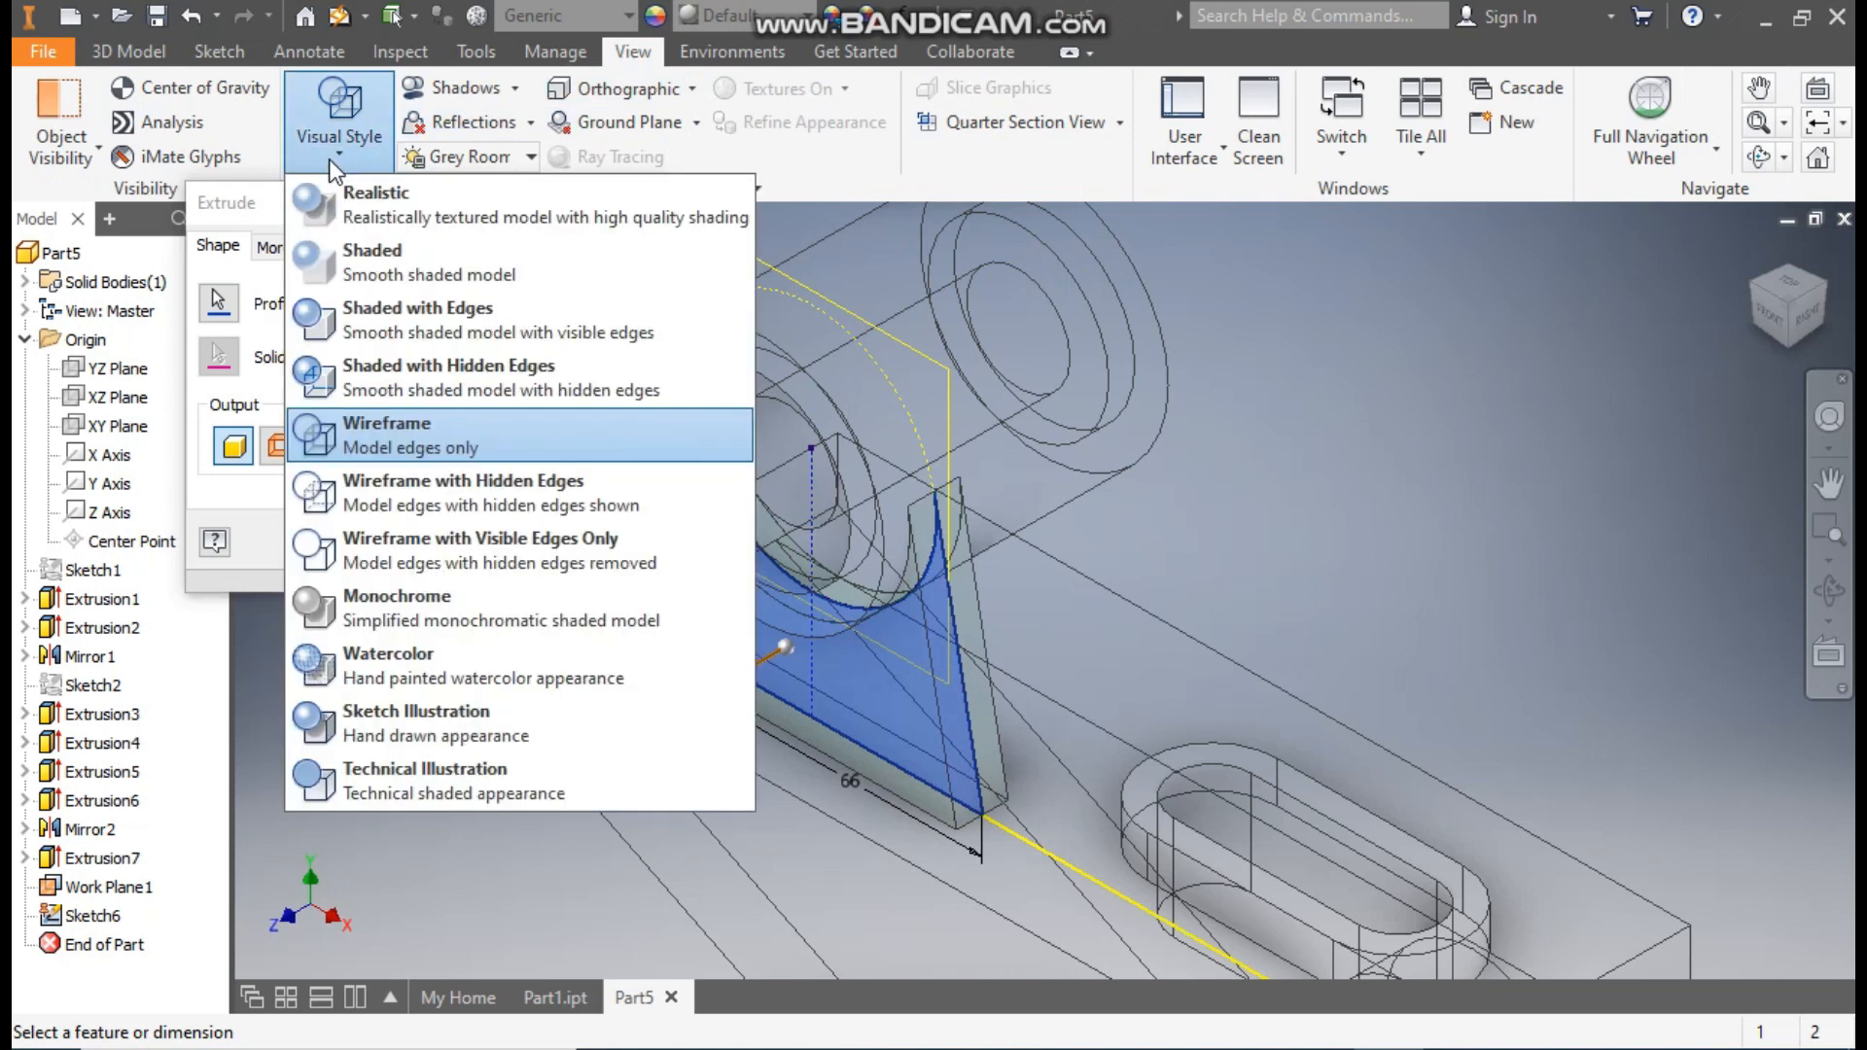
{"action": "left_click", "coordinate": [401, 316]}
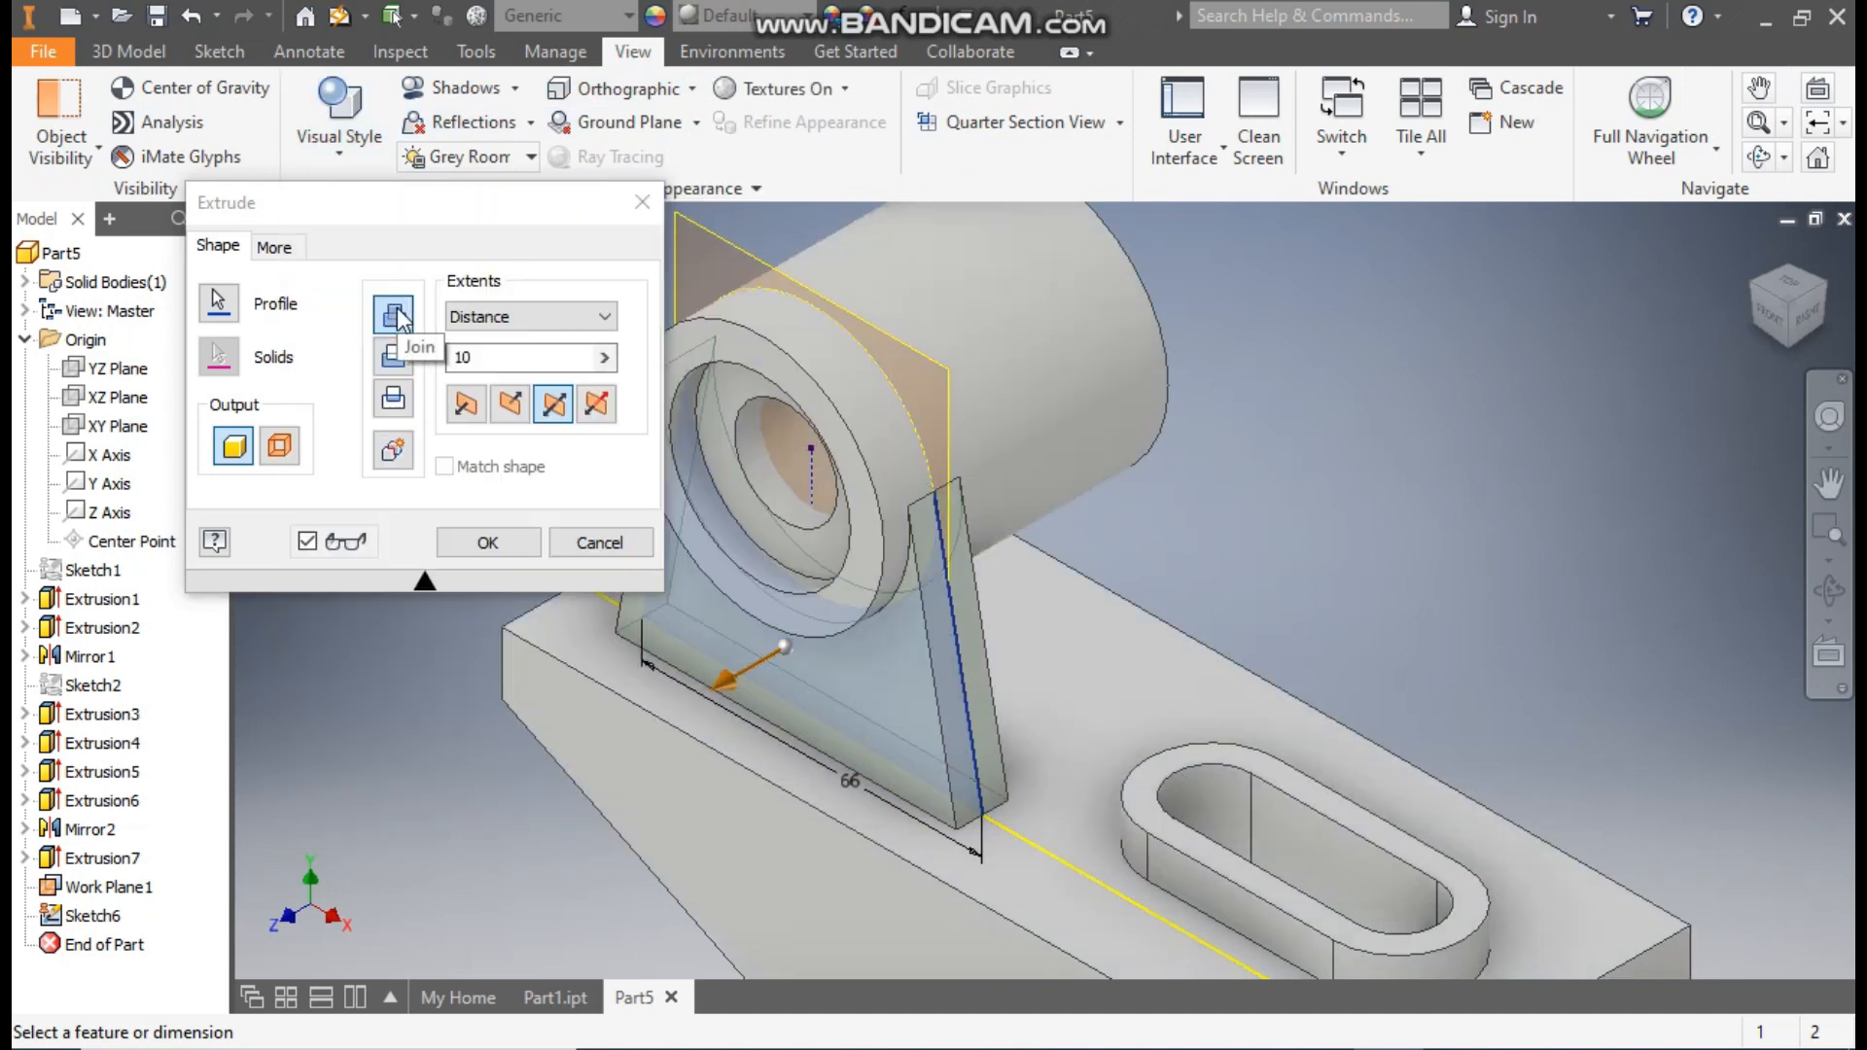
Direct the 10 mm support extrusion to one side of the sketch plane, inward along the boss, and complete it.
{"action": "left_click", "coordinate": [473, 408]}
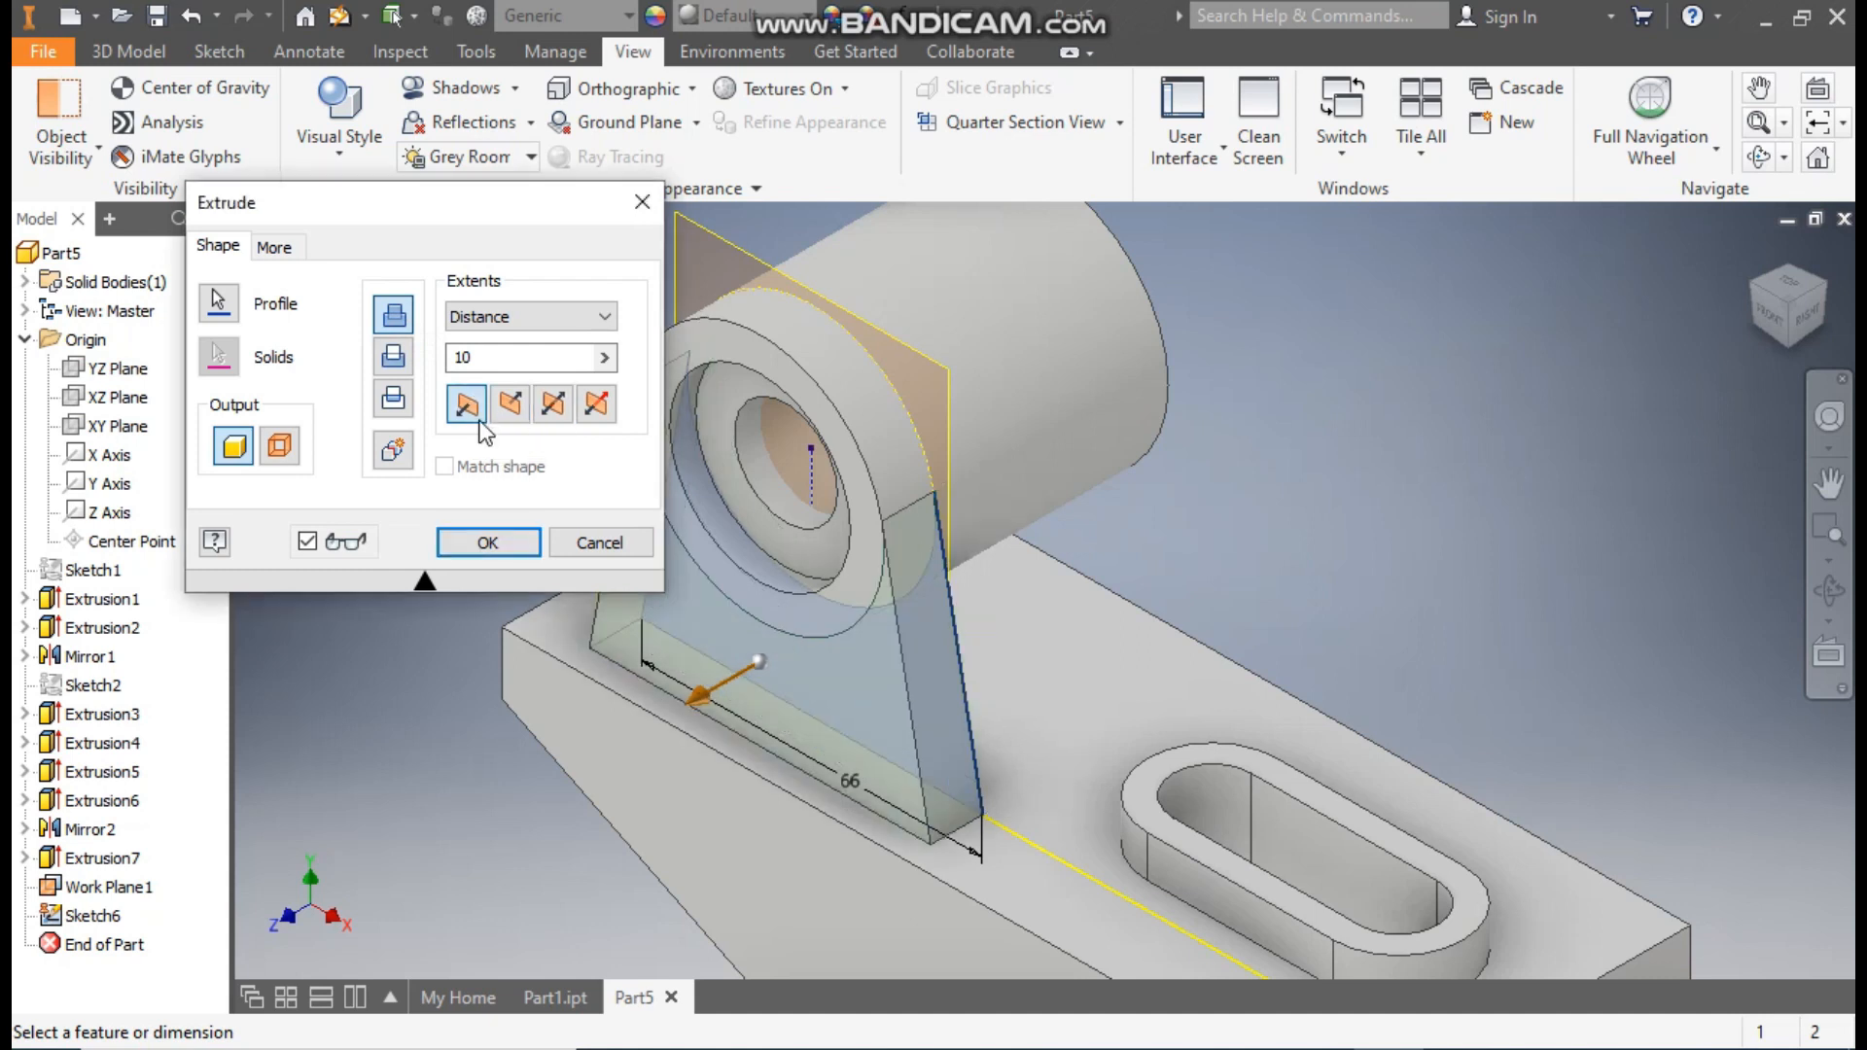
{"action": "left_click", "coordinate": [509, 405]}
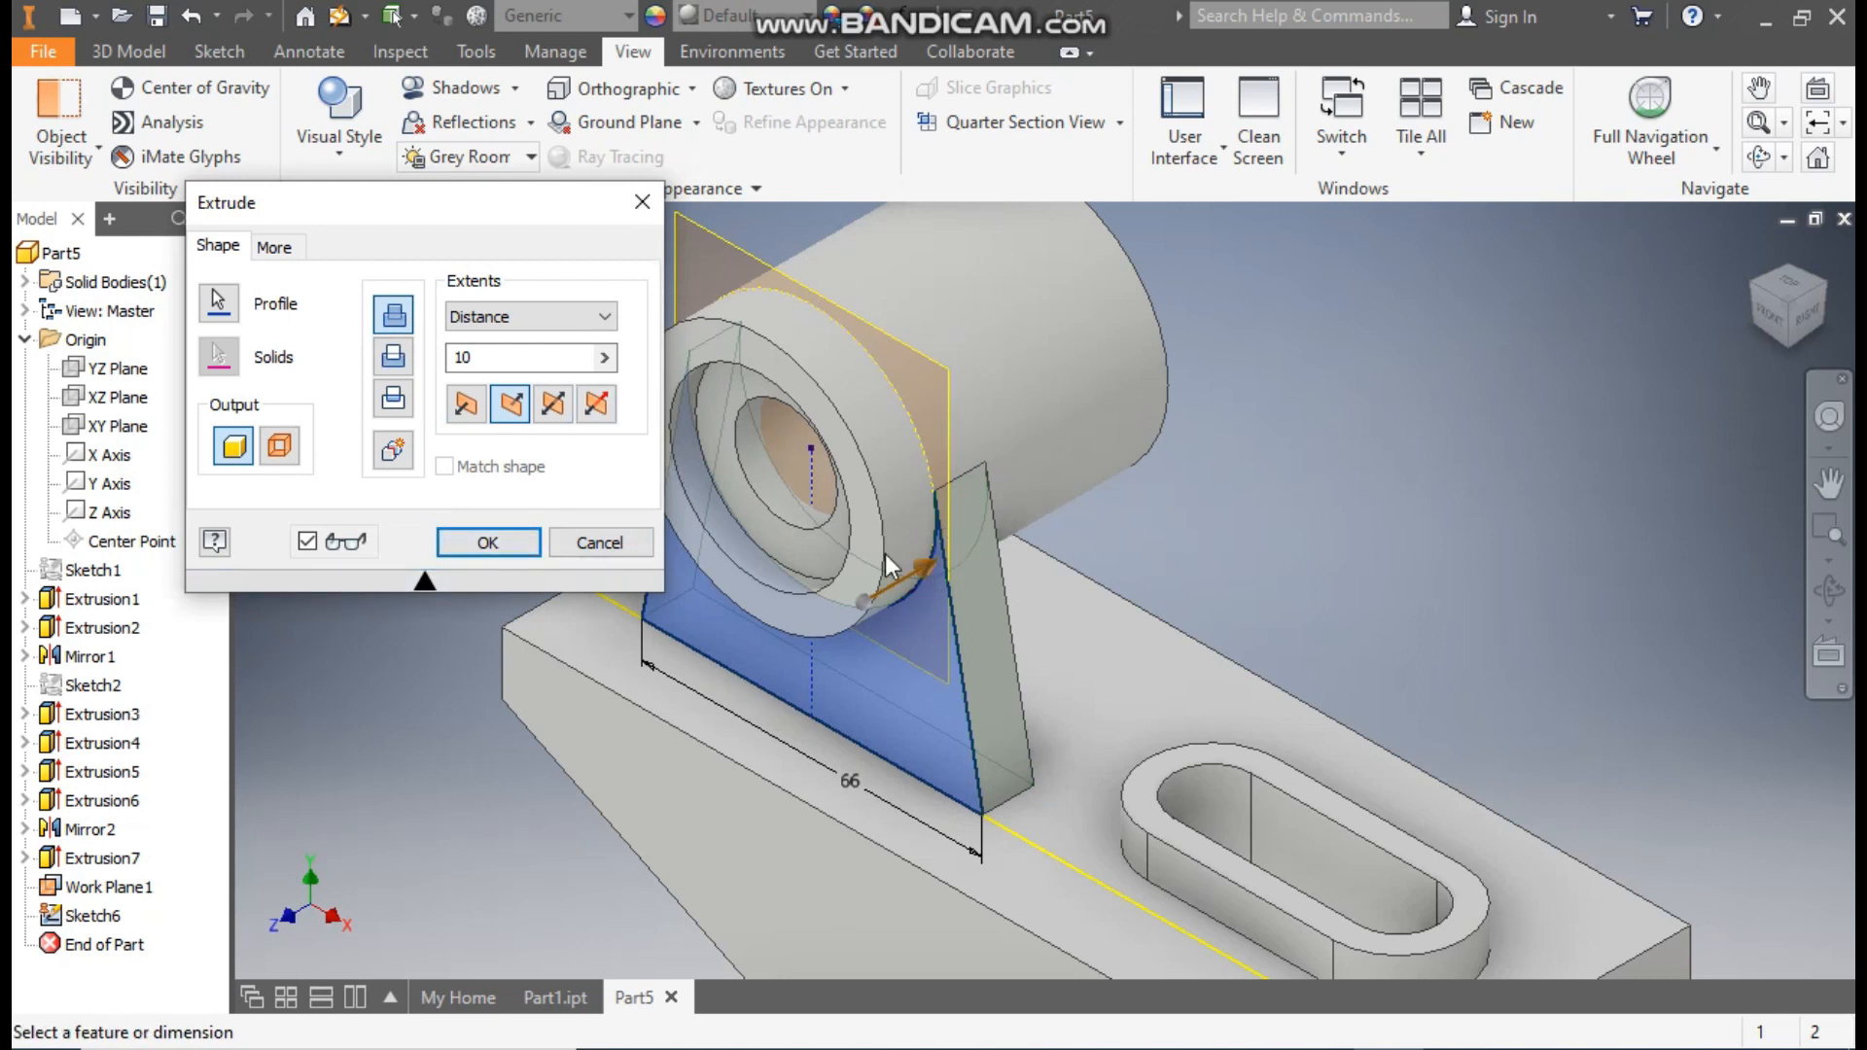
{"action": "left_click", "coordinate": [514, 546]}
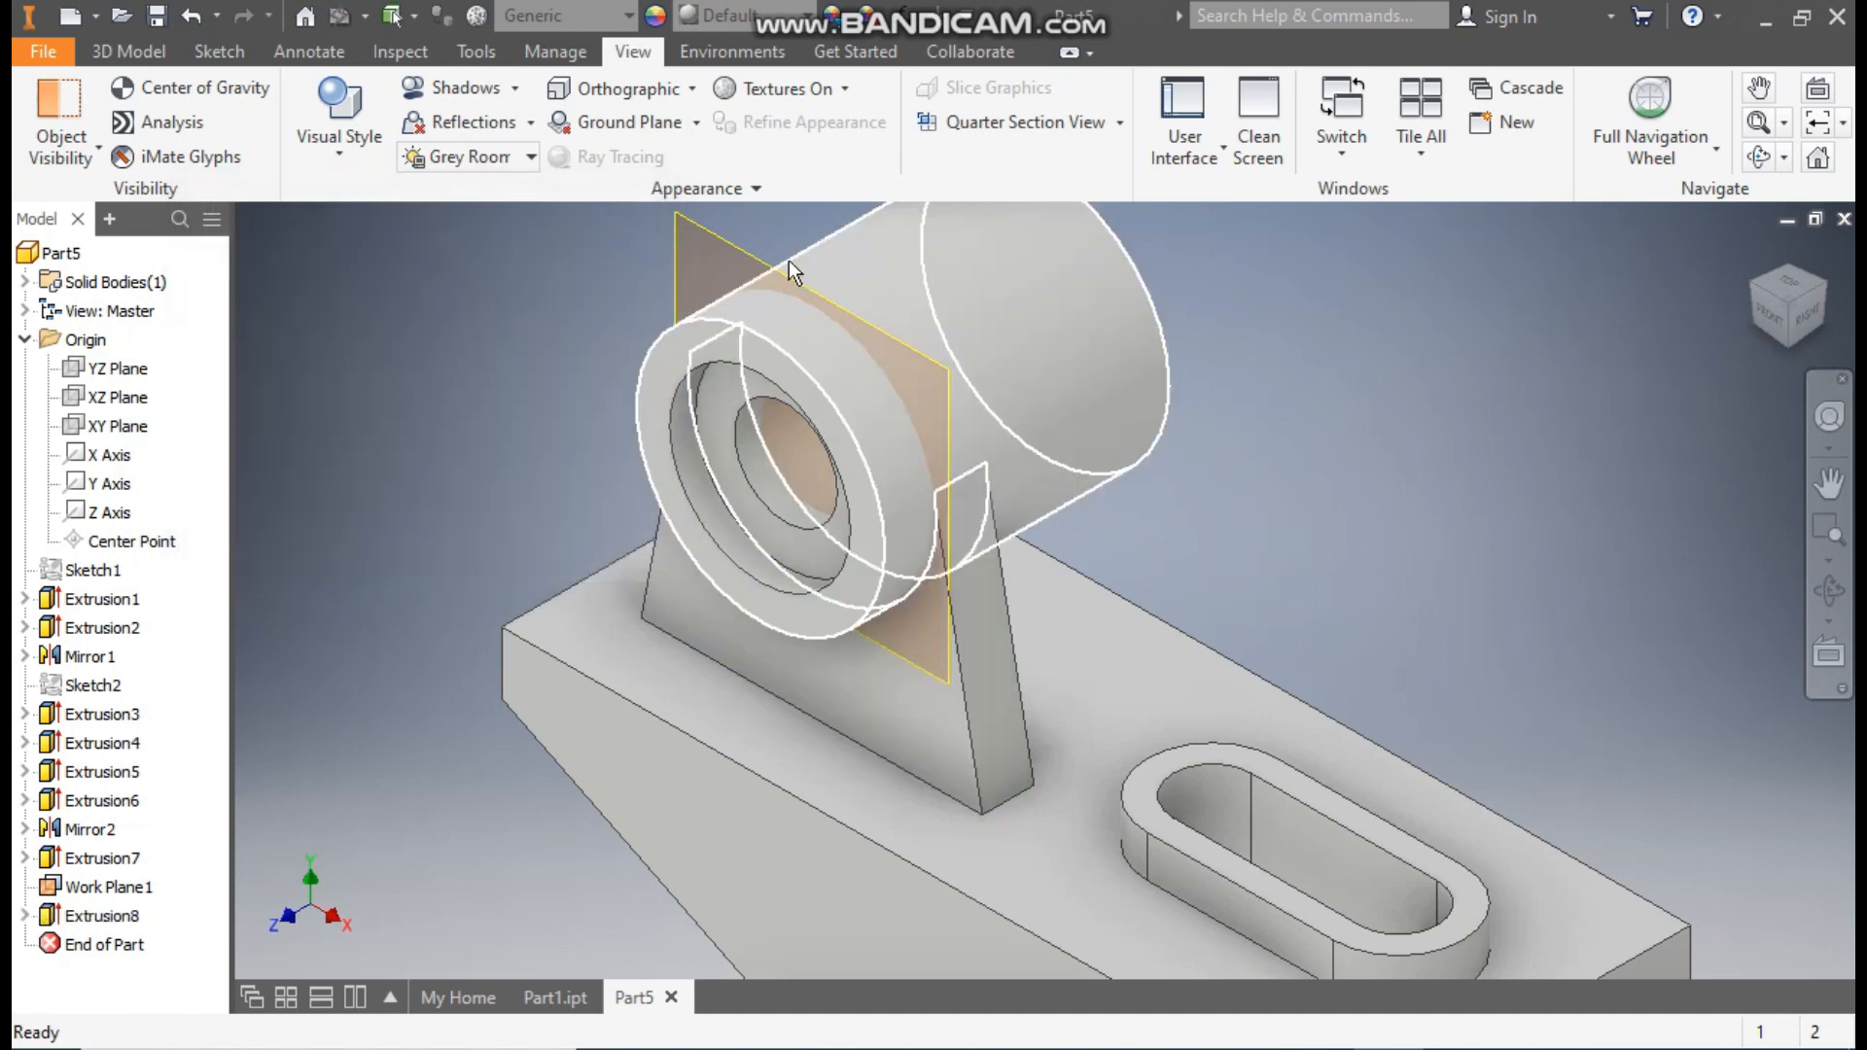
Hide the work plane that carries the support sketch.
{"action": "left_click", "coordinate": [726, 243]}
{"action": "right_click", "coordinate": [728, 241]}
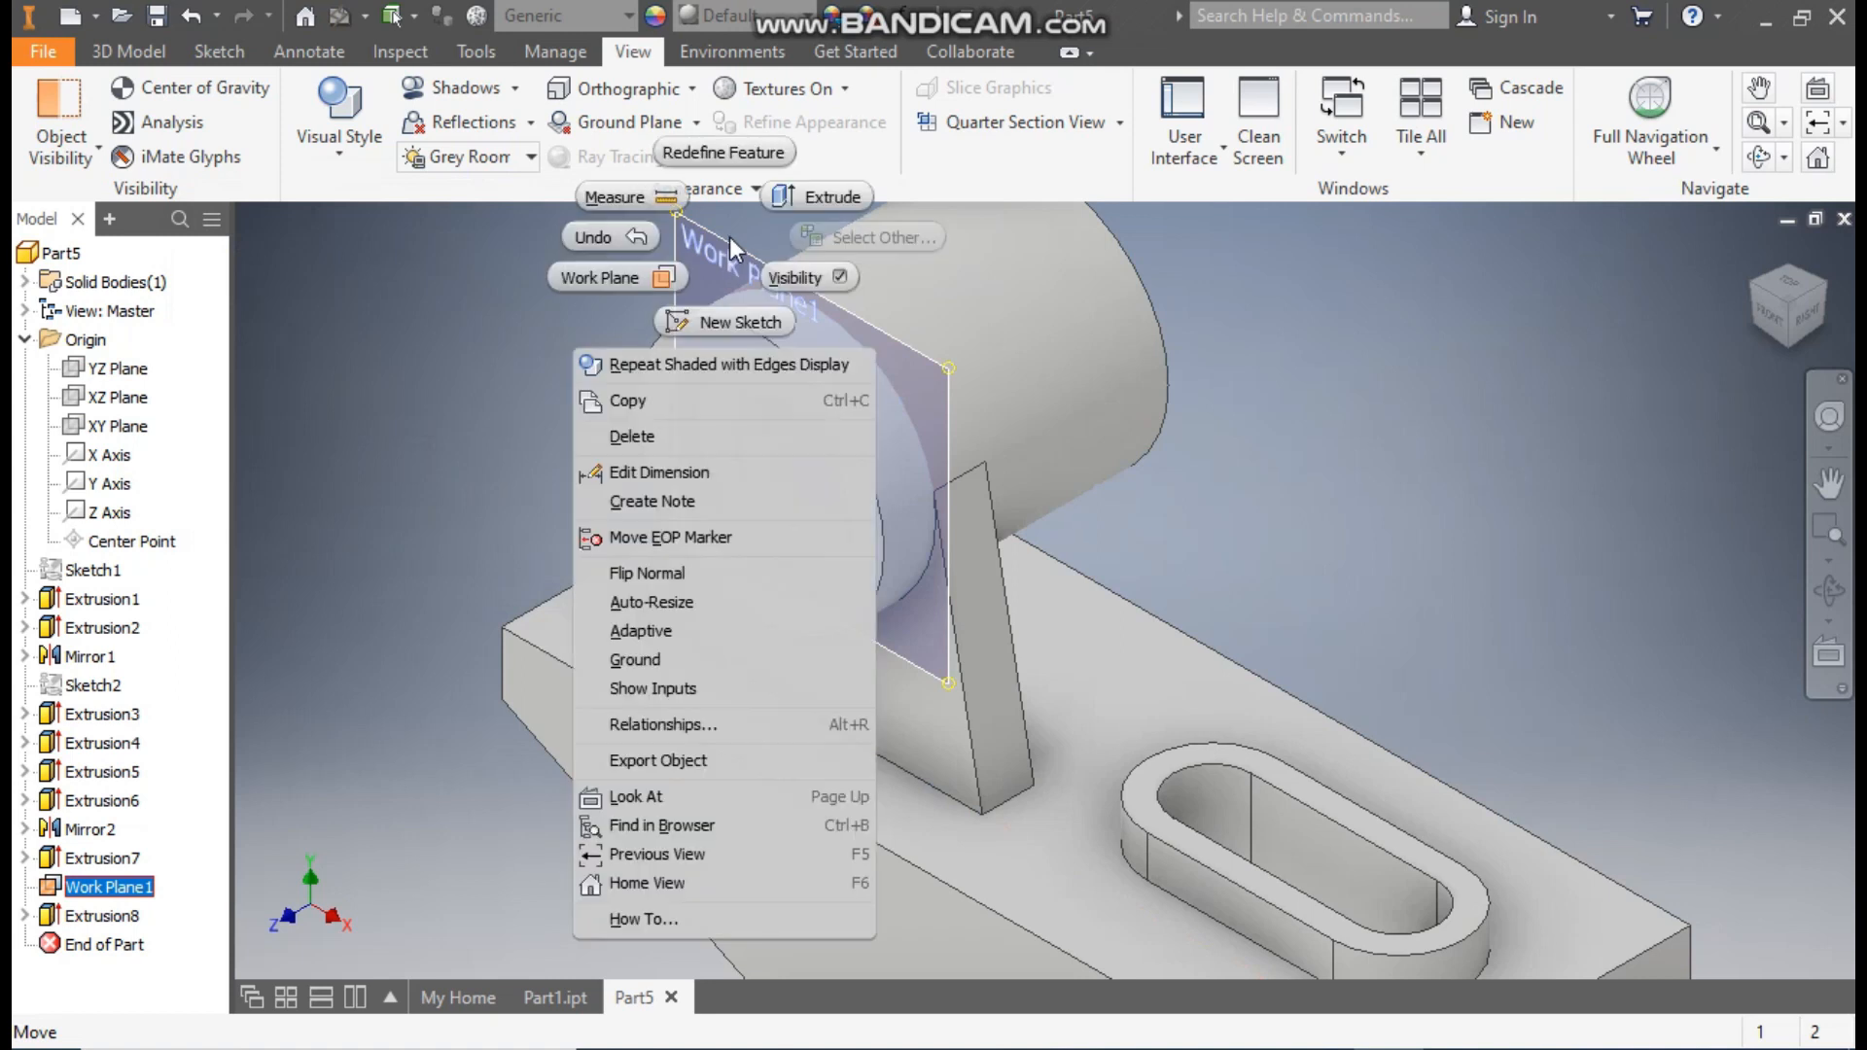
{"action": "left_click", "coordinate": [788, 277]}
{"action": "middle_click_drag", "start_coordinate": [1405, 405], "coordinate": [1257, 429]}
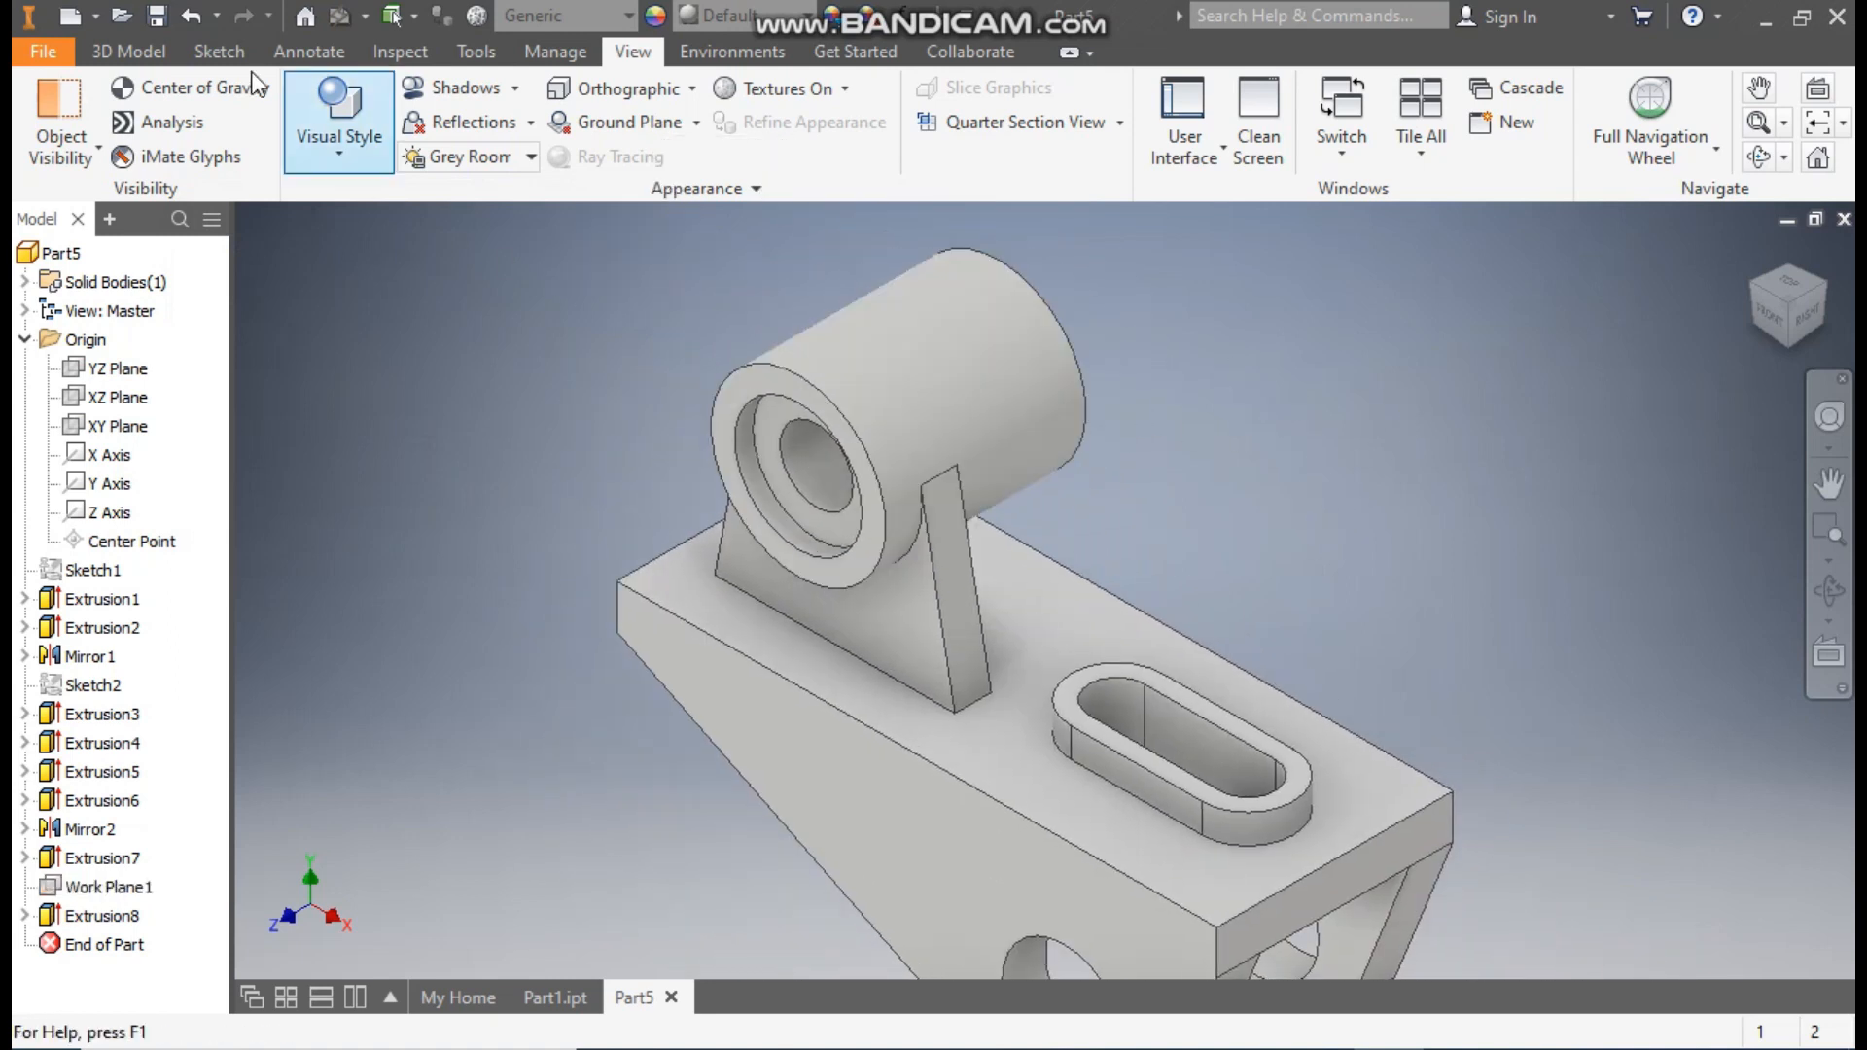
Mirror the support extrusion about the XY Plane to create the second boss support.
{"action": "left_click", "coordinate": [130, 52]}
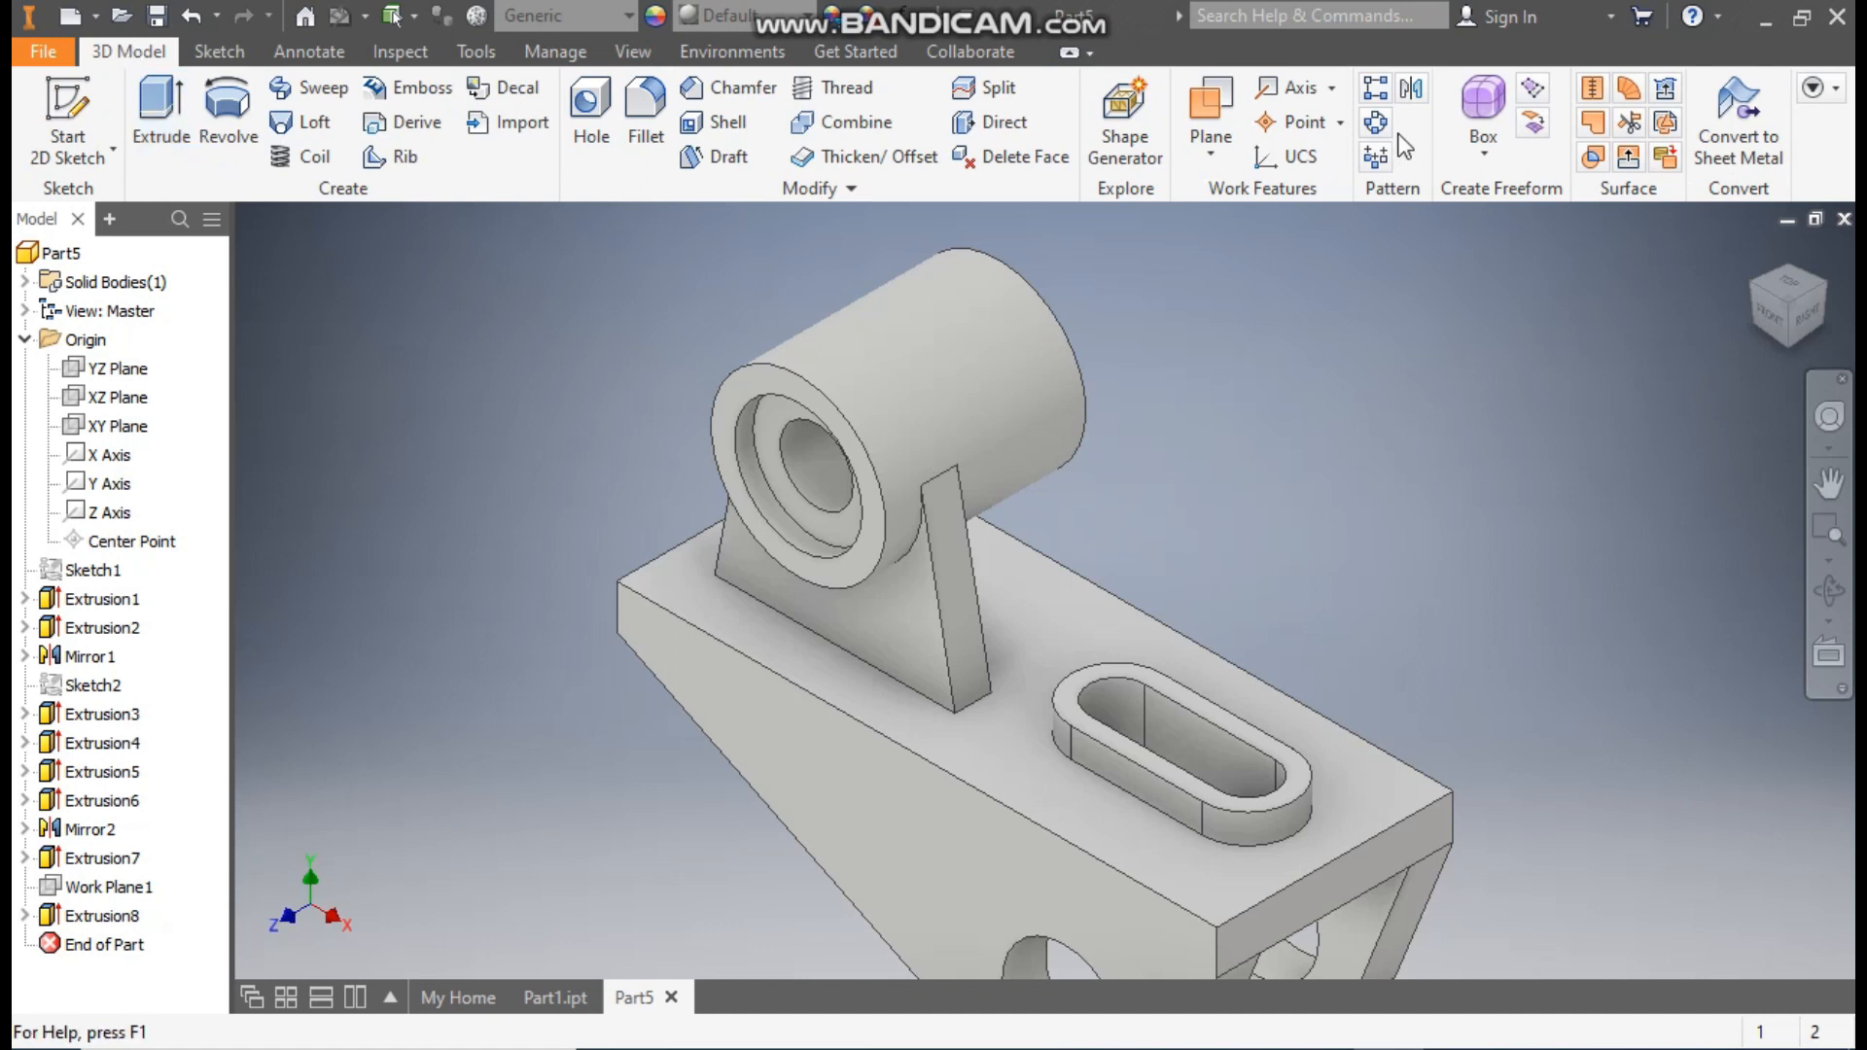
{"action": "left_click", "coordinate": [1413, 93]}
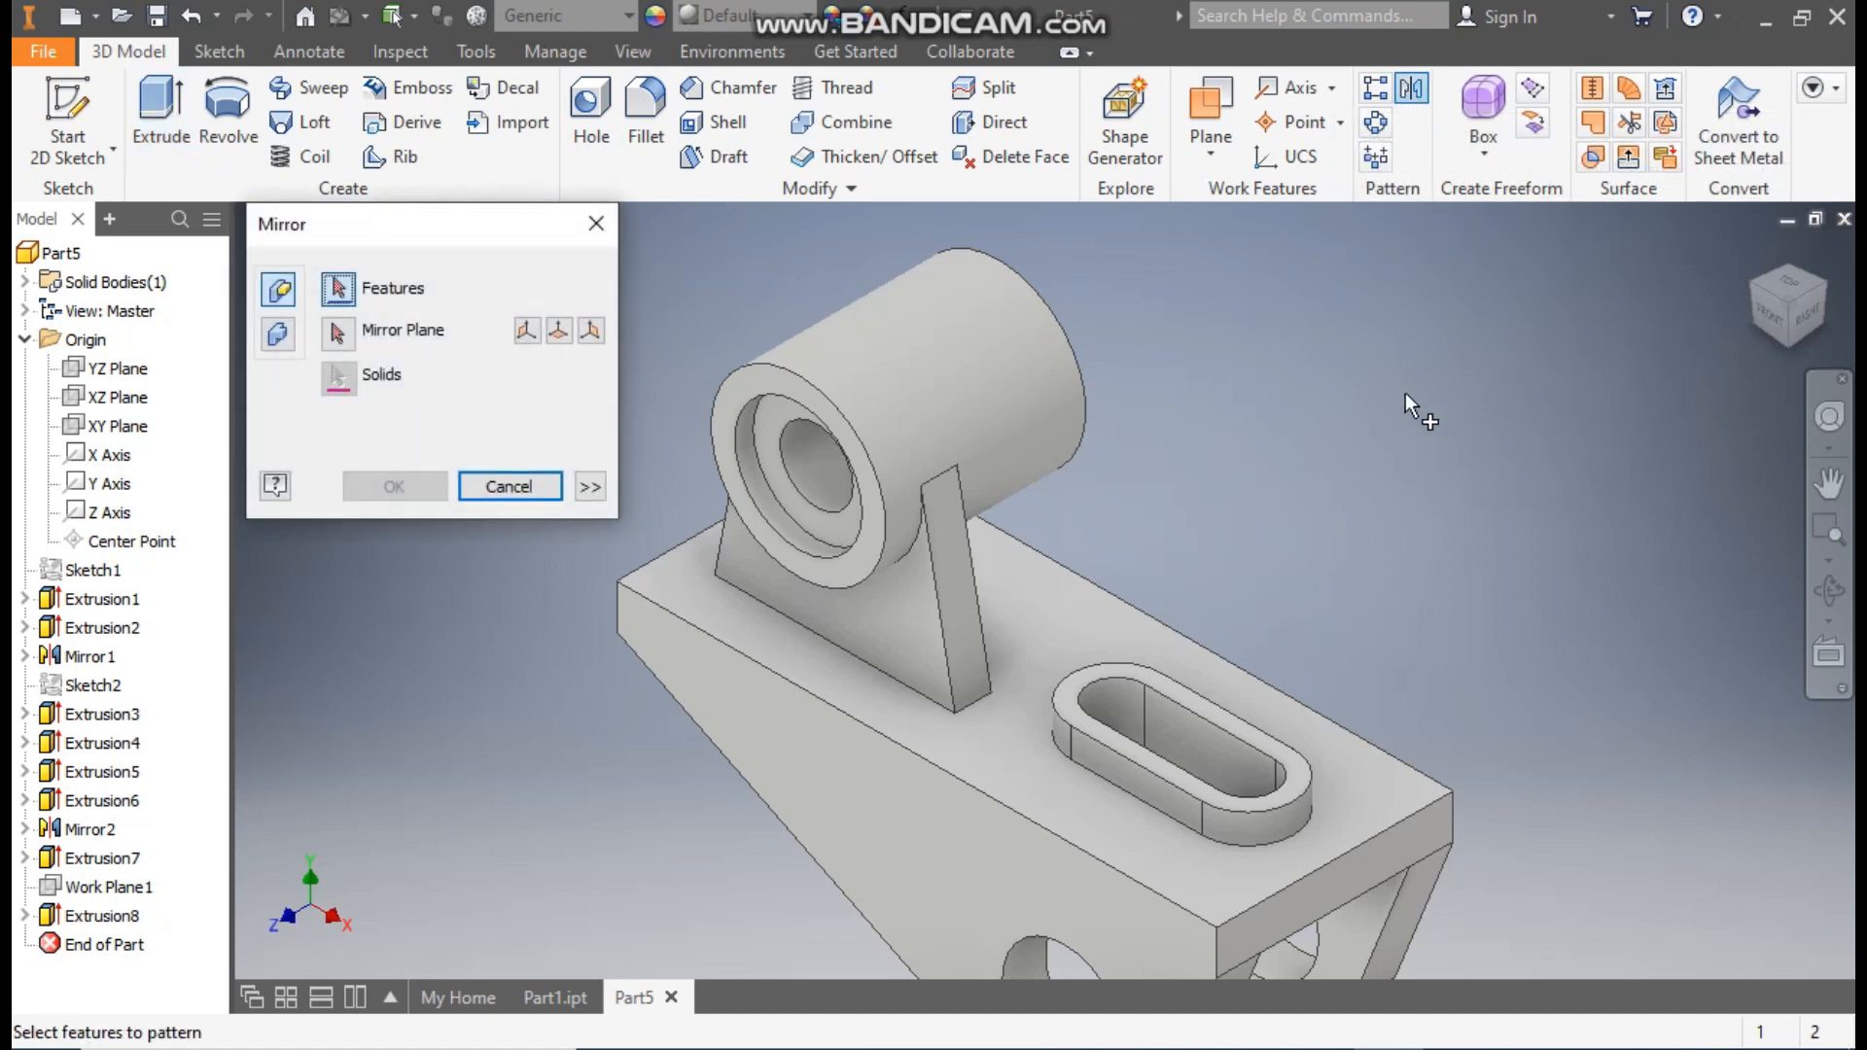
{"action": "left_click", "coordinate": [957, 580]}
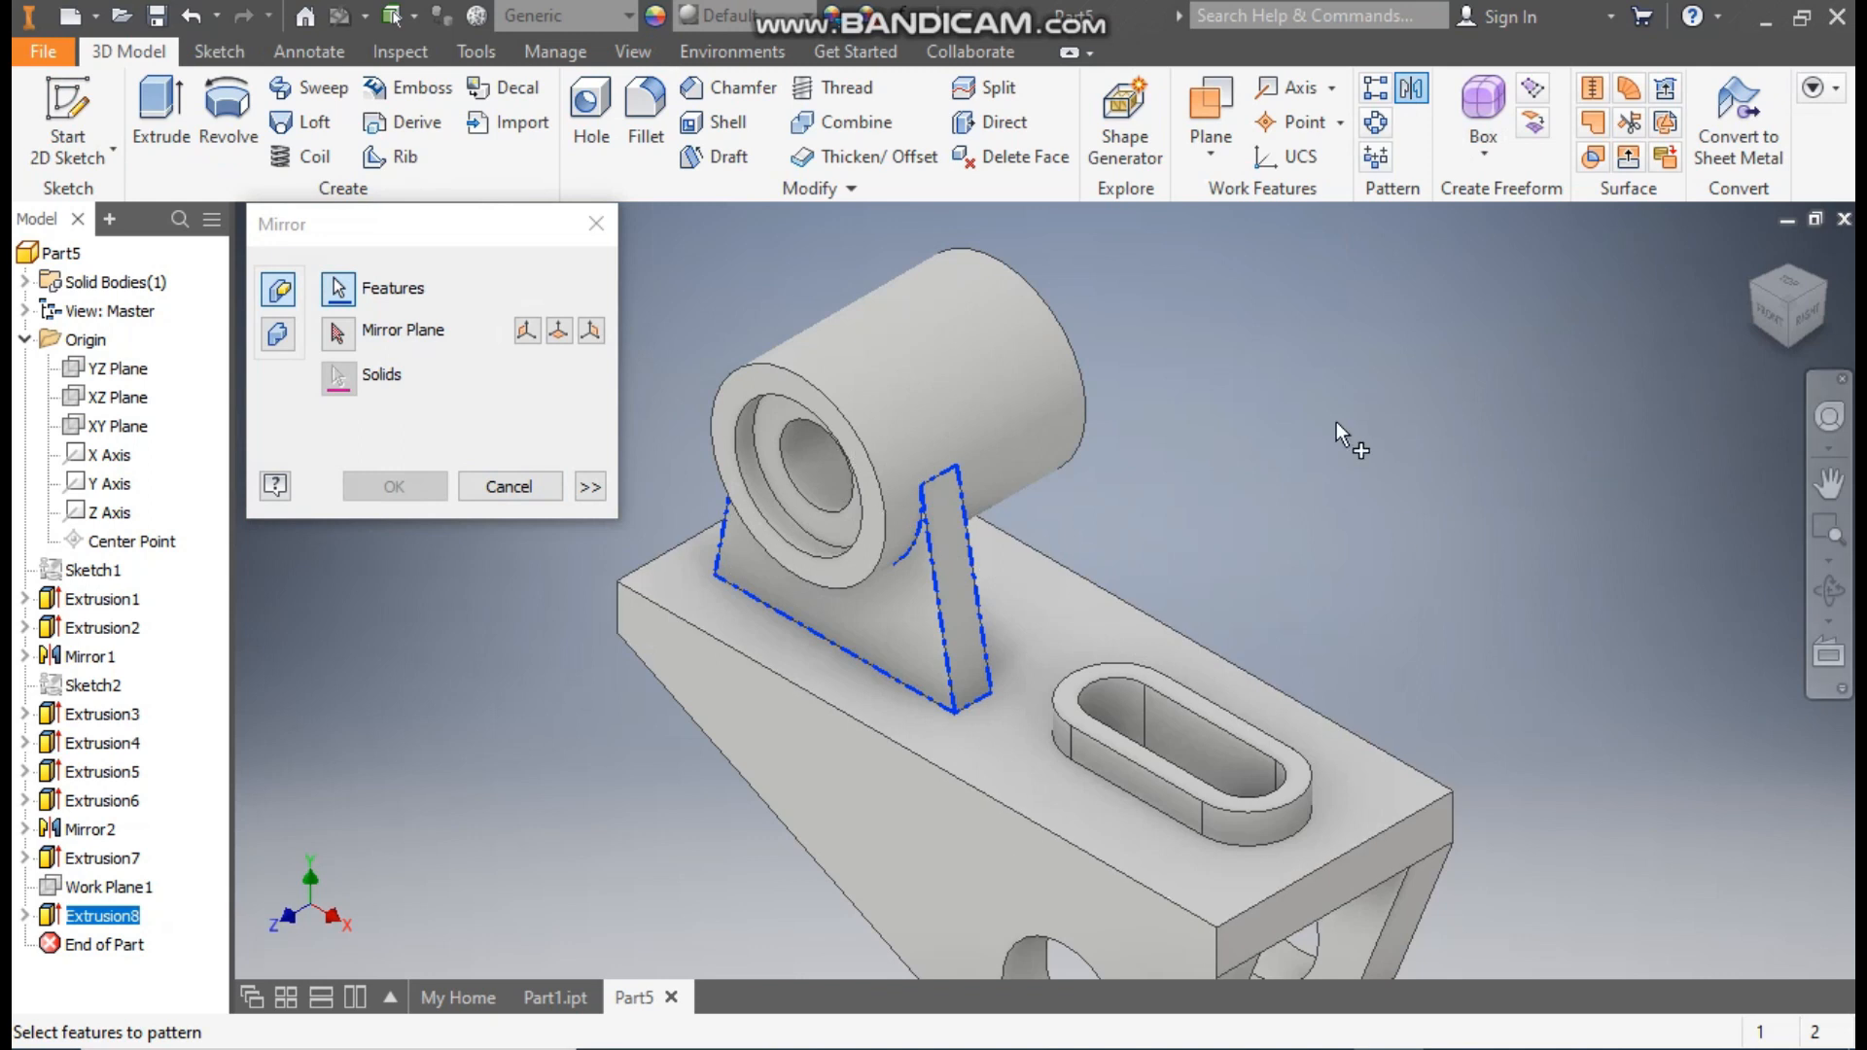
{"action": "left_click", "coordinate": [339, 333]}
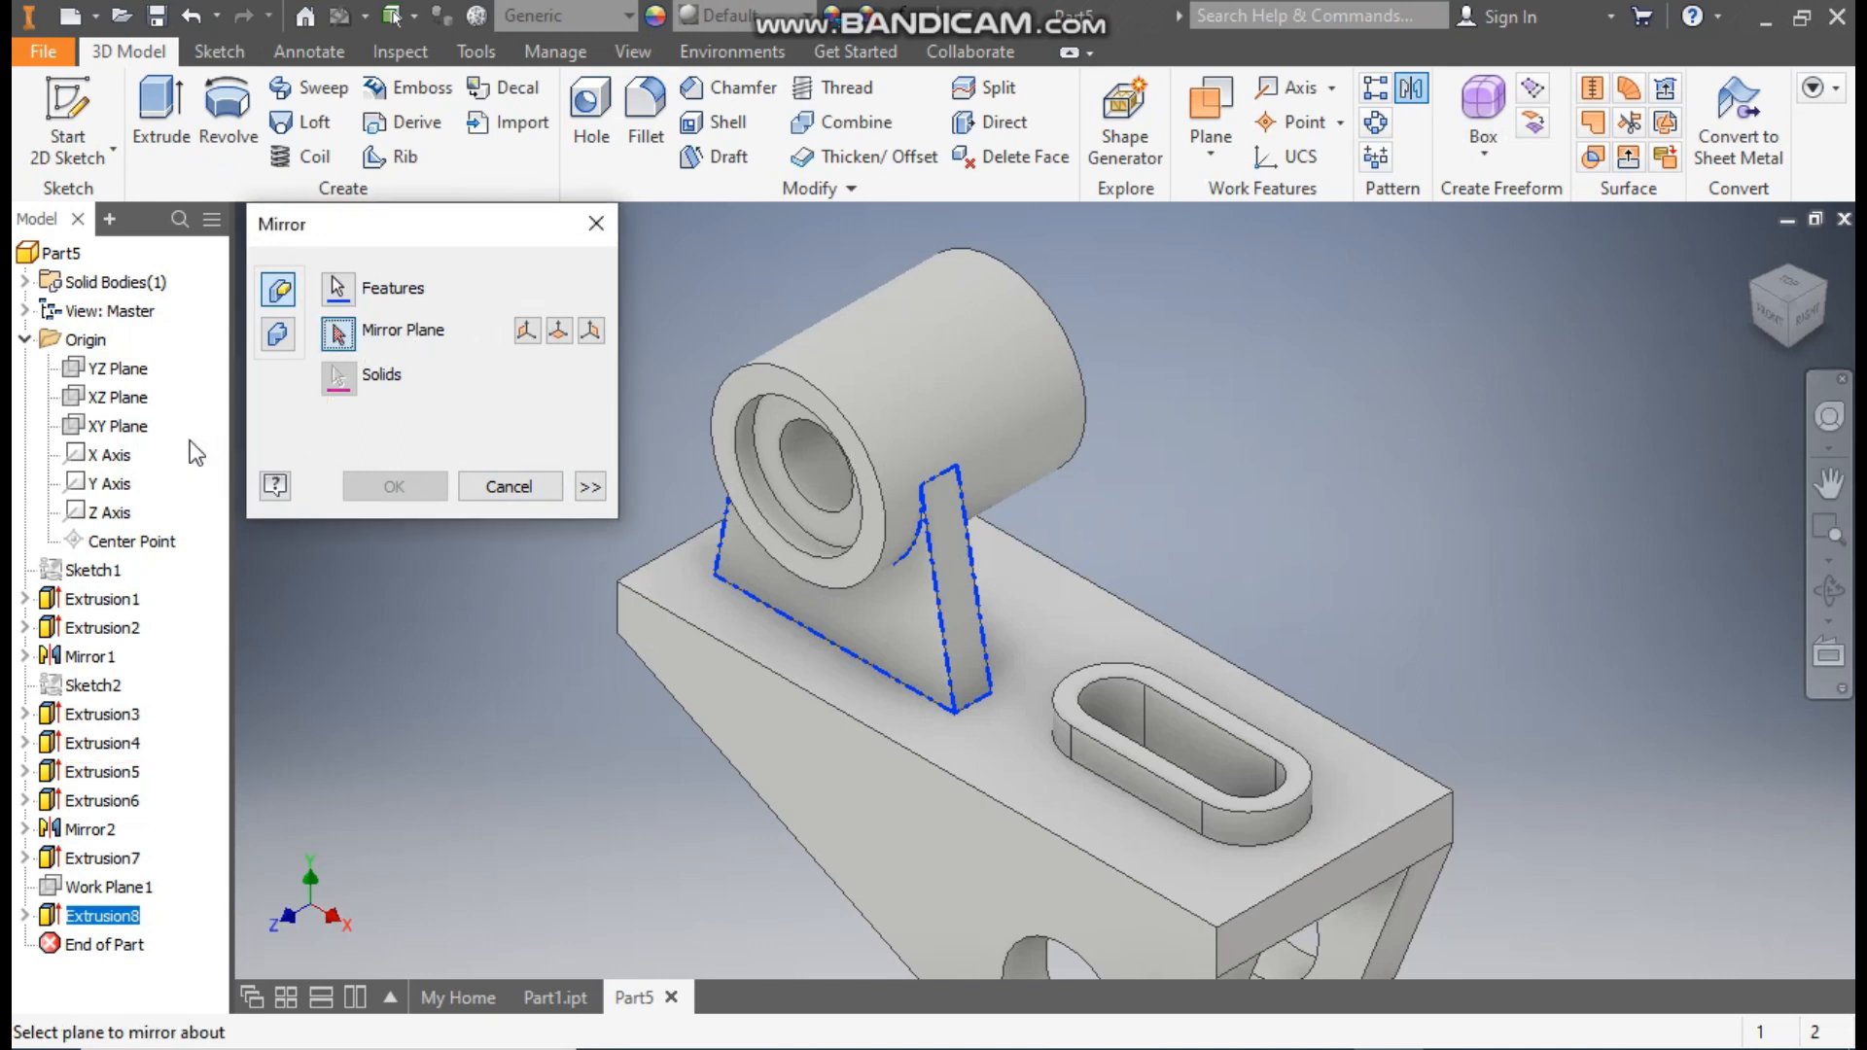
{"action": "left_click", "coordinate": [133, 433]}
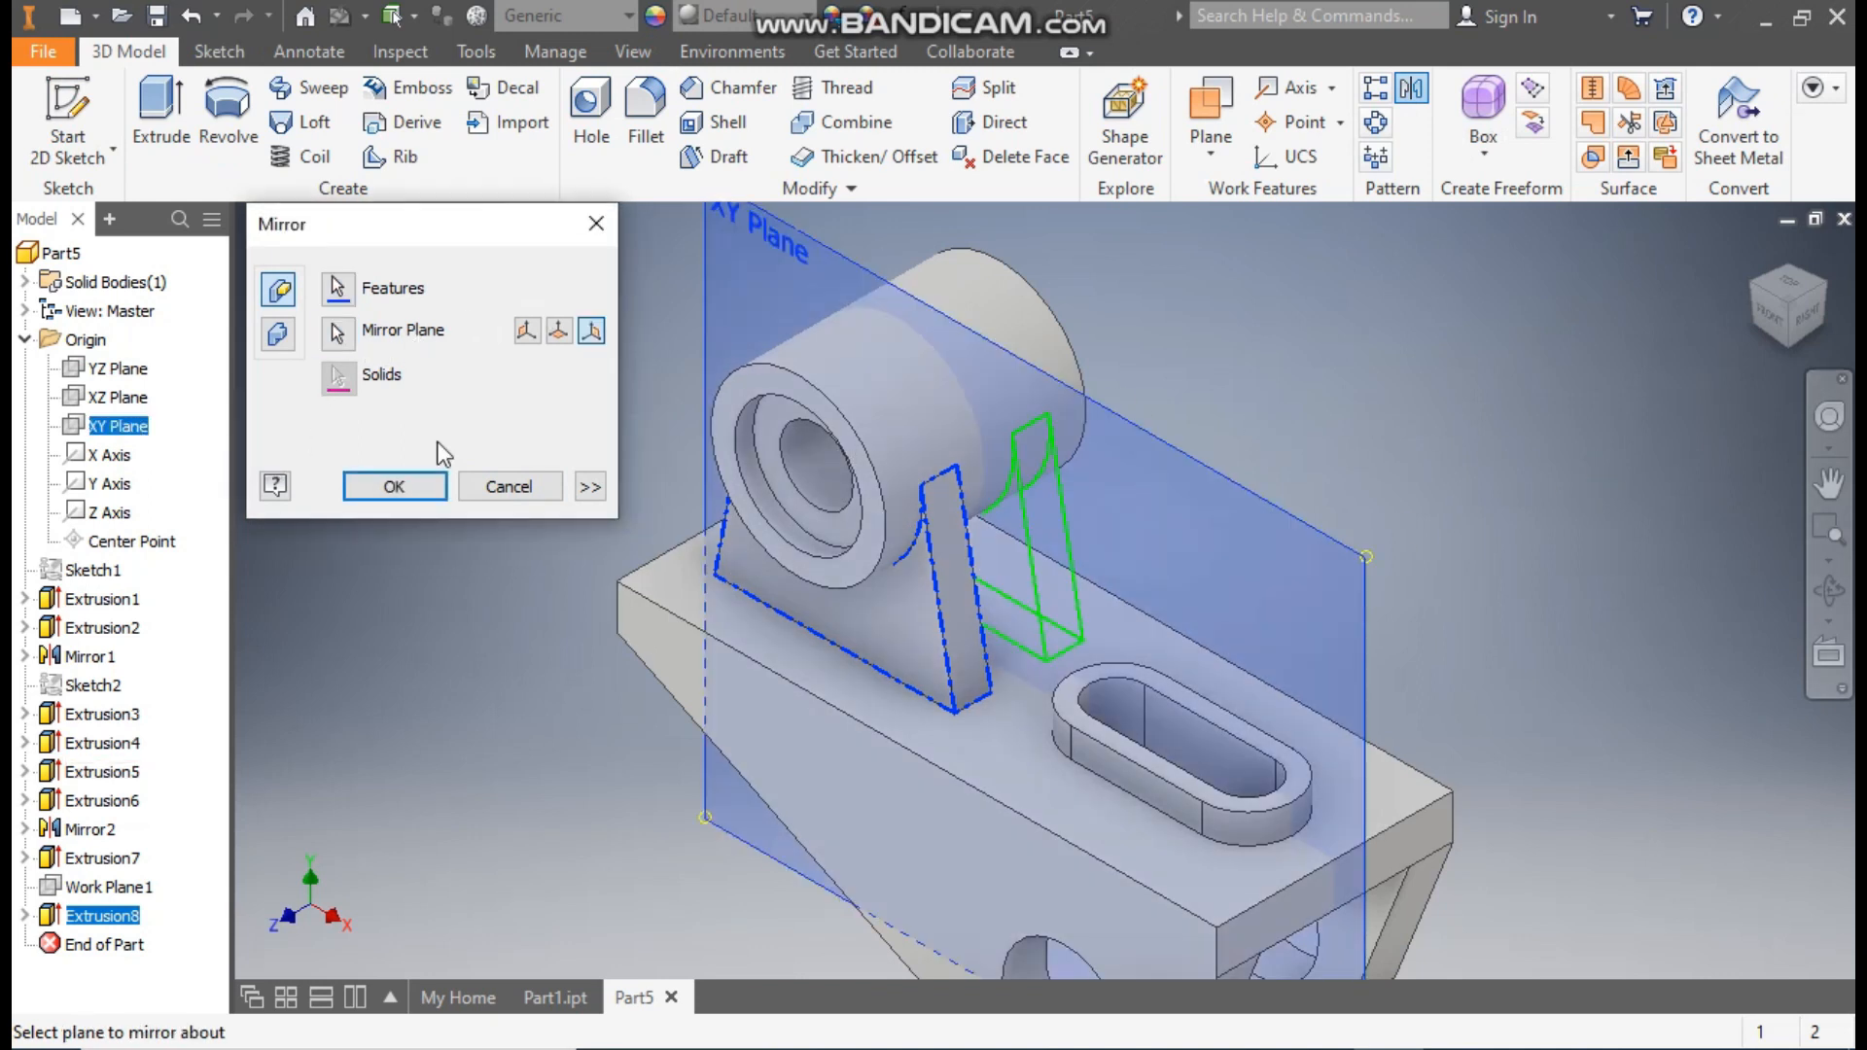
{"action": "left_click", "coordinate": [395, 486]}
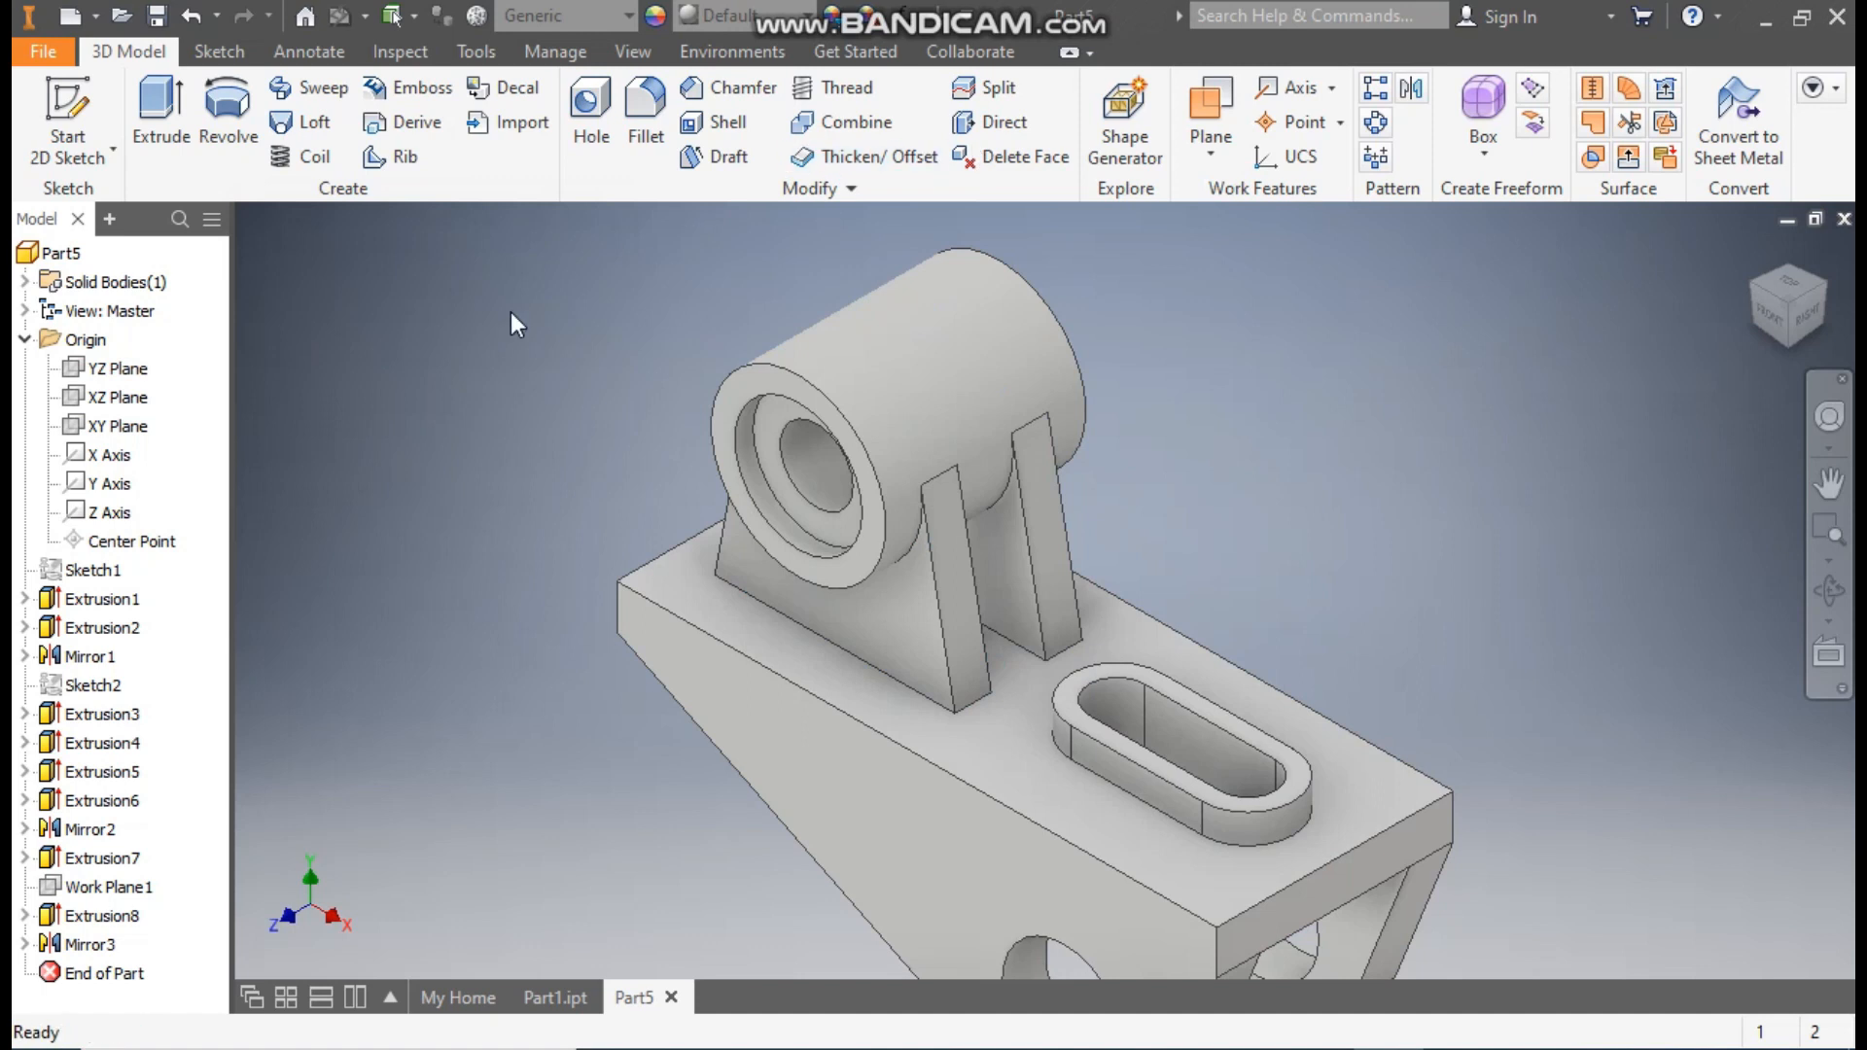
Start a constant 4 mm edge fillet and add the outer base edge of the raised slot.
{"action": "left_click", "coordinate": [645, 122]}
{"action": "left_click", "coordinate": [368, 428]}
{"action": "type", "text": "4"}
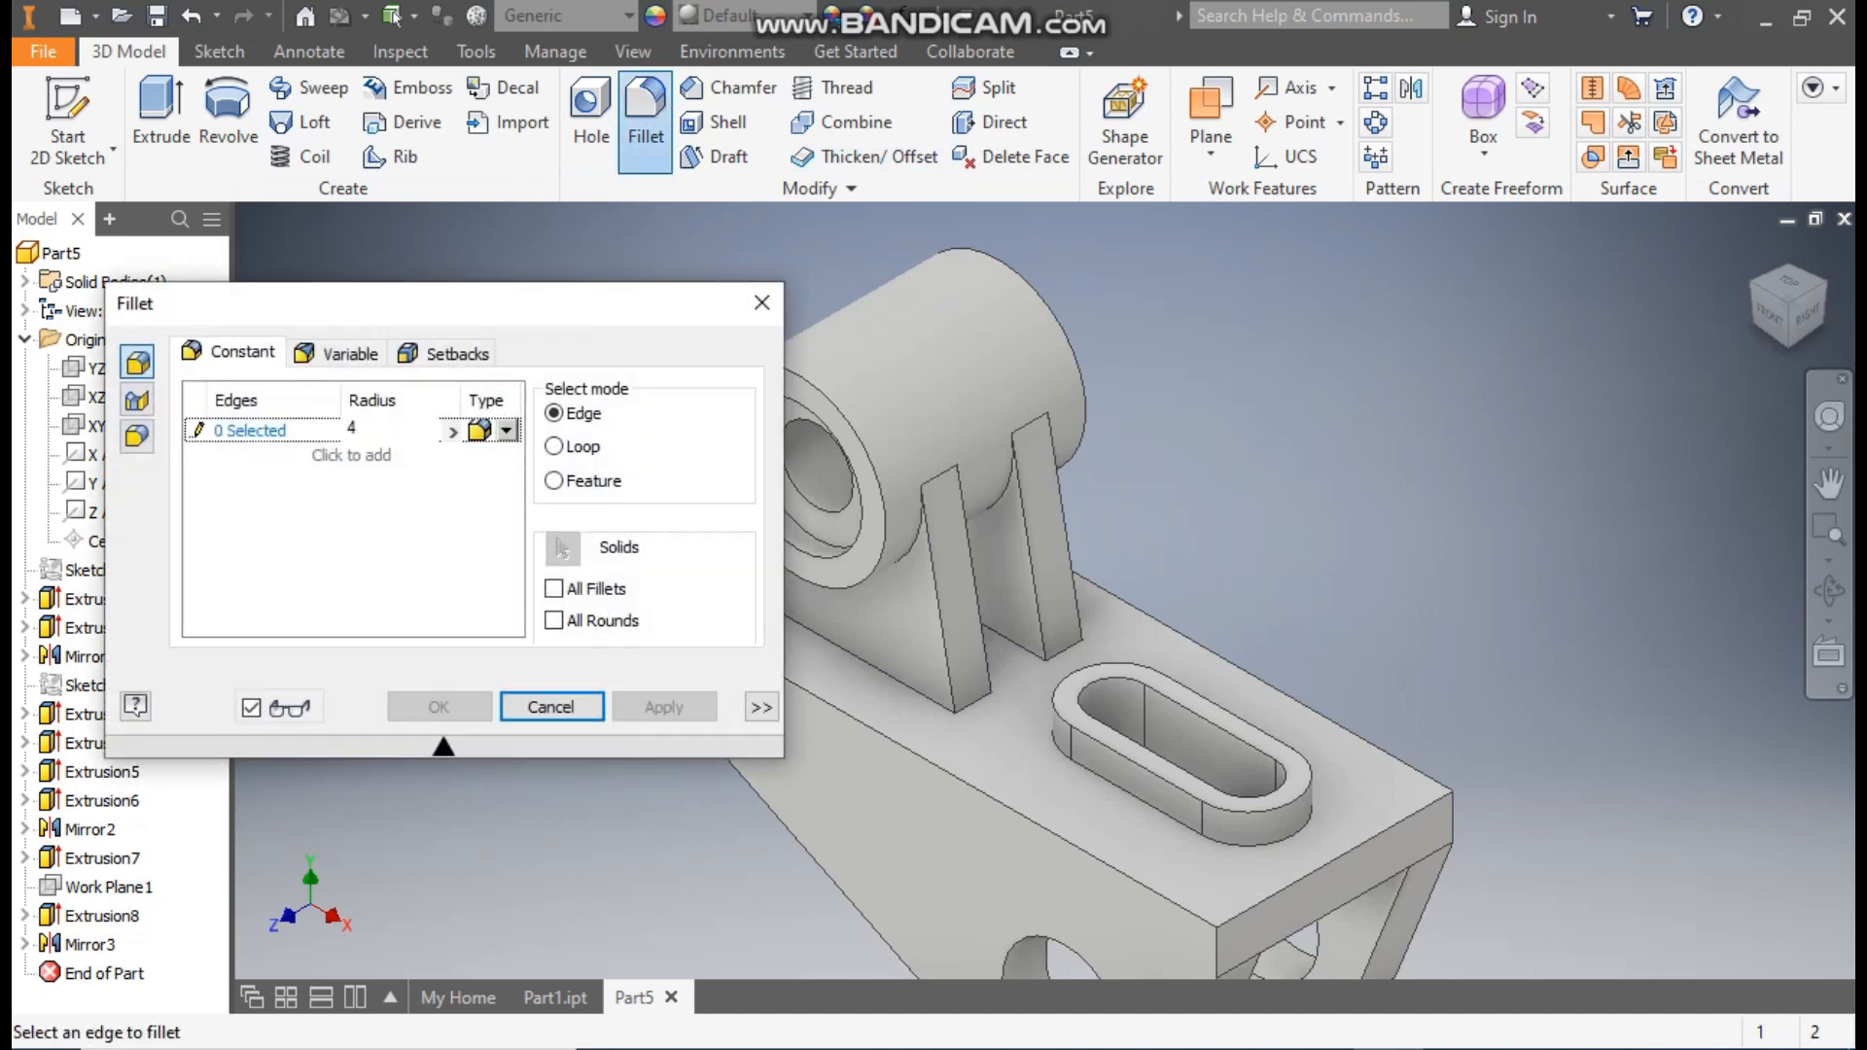
{"action": "left_click", "coordinate": [262, 425]}
{"action": "left_click", "coordinate": [1140, 807]}
{"action": "scroll", "coordinate": [1642, 614], "scroll_direction": "down", "scroll_amount": 3}
{"action": "middle_click_drag", "start_coordinate": [1642, 617], "coordinate": [1579, 530]}
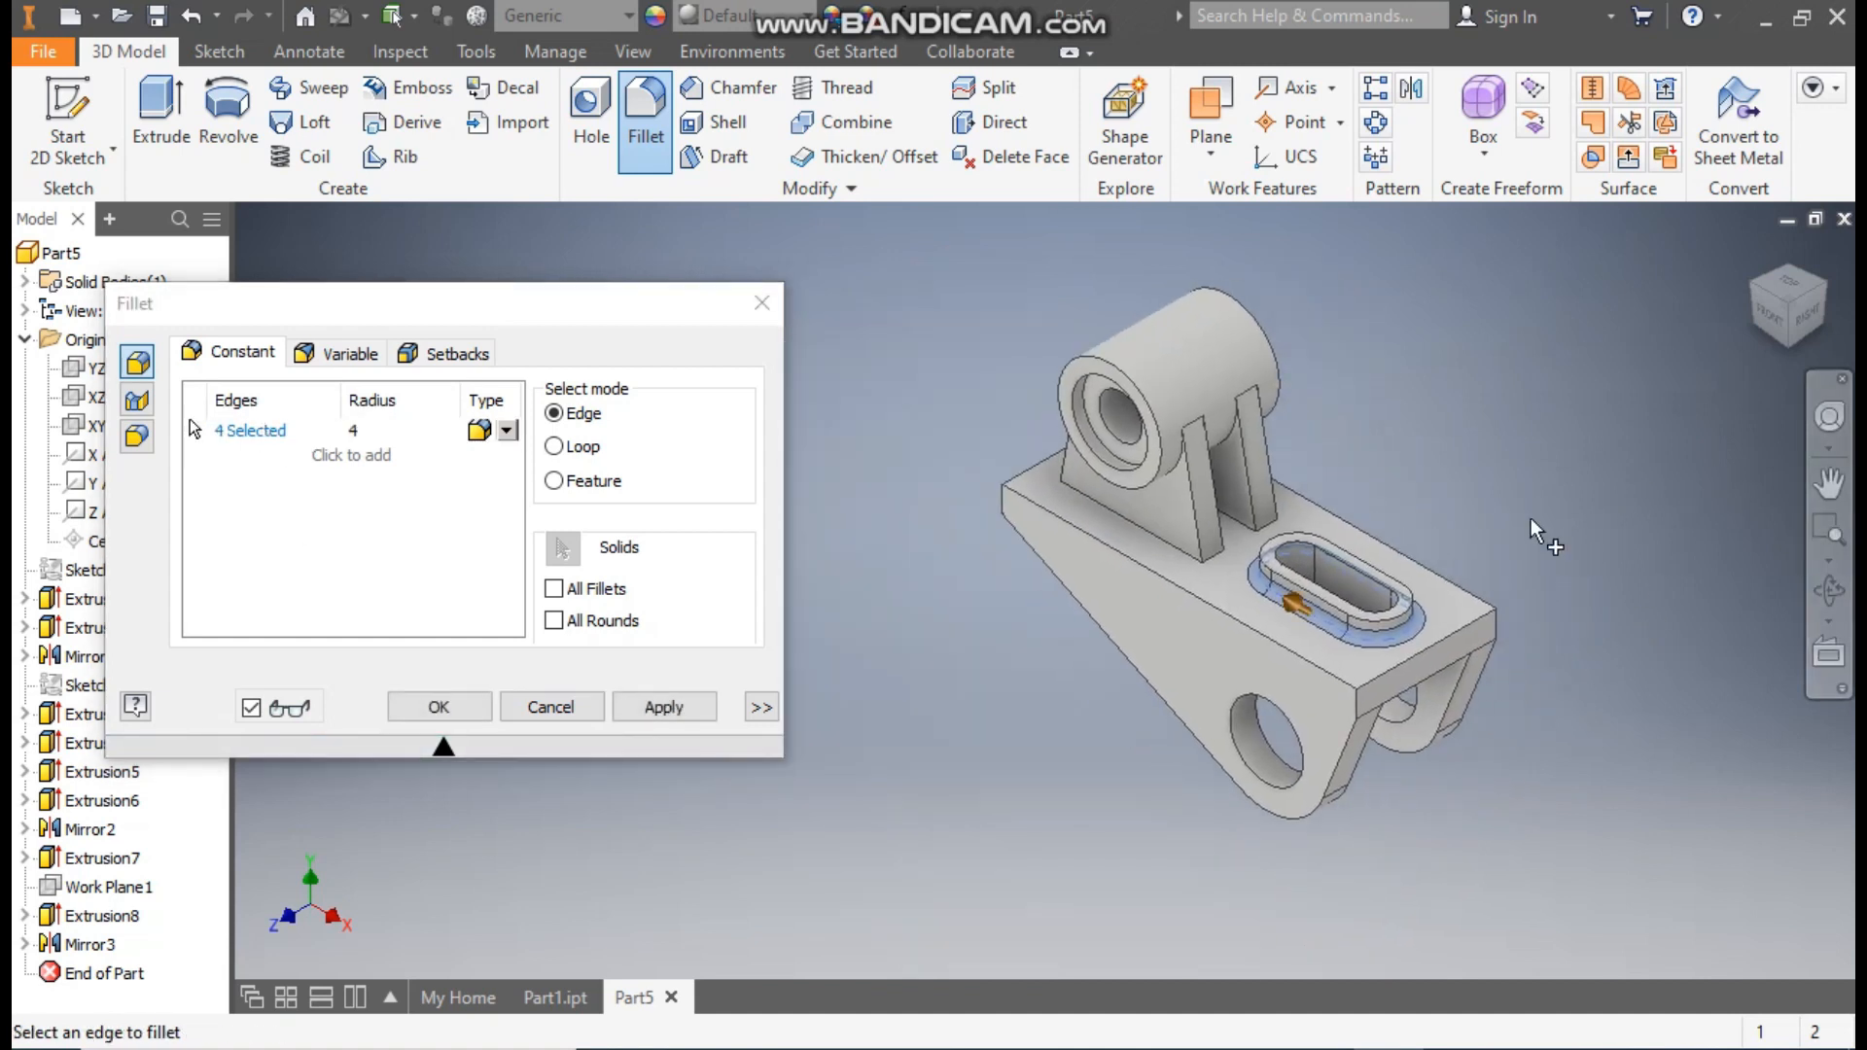
Add the curved edges where the outer faces of both supports meet the boss to the 4 mm fillet.
{"action": "scroll", "coordinate": [1196, 491], "scroll_direction": "up", "scroll_amount": 4}
{"action": "left_click", "coordinate": [1198, 494]}
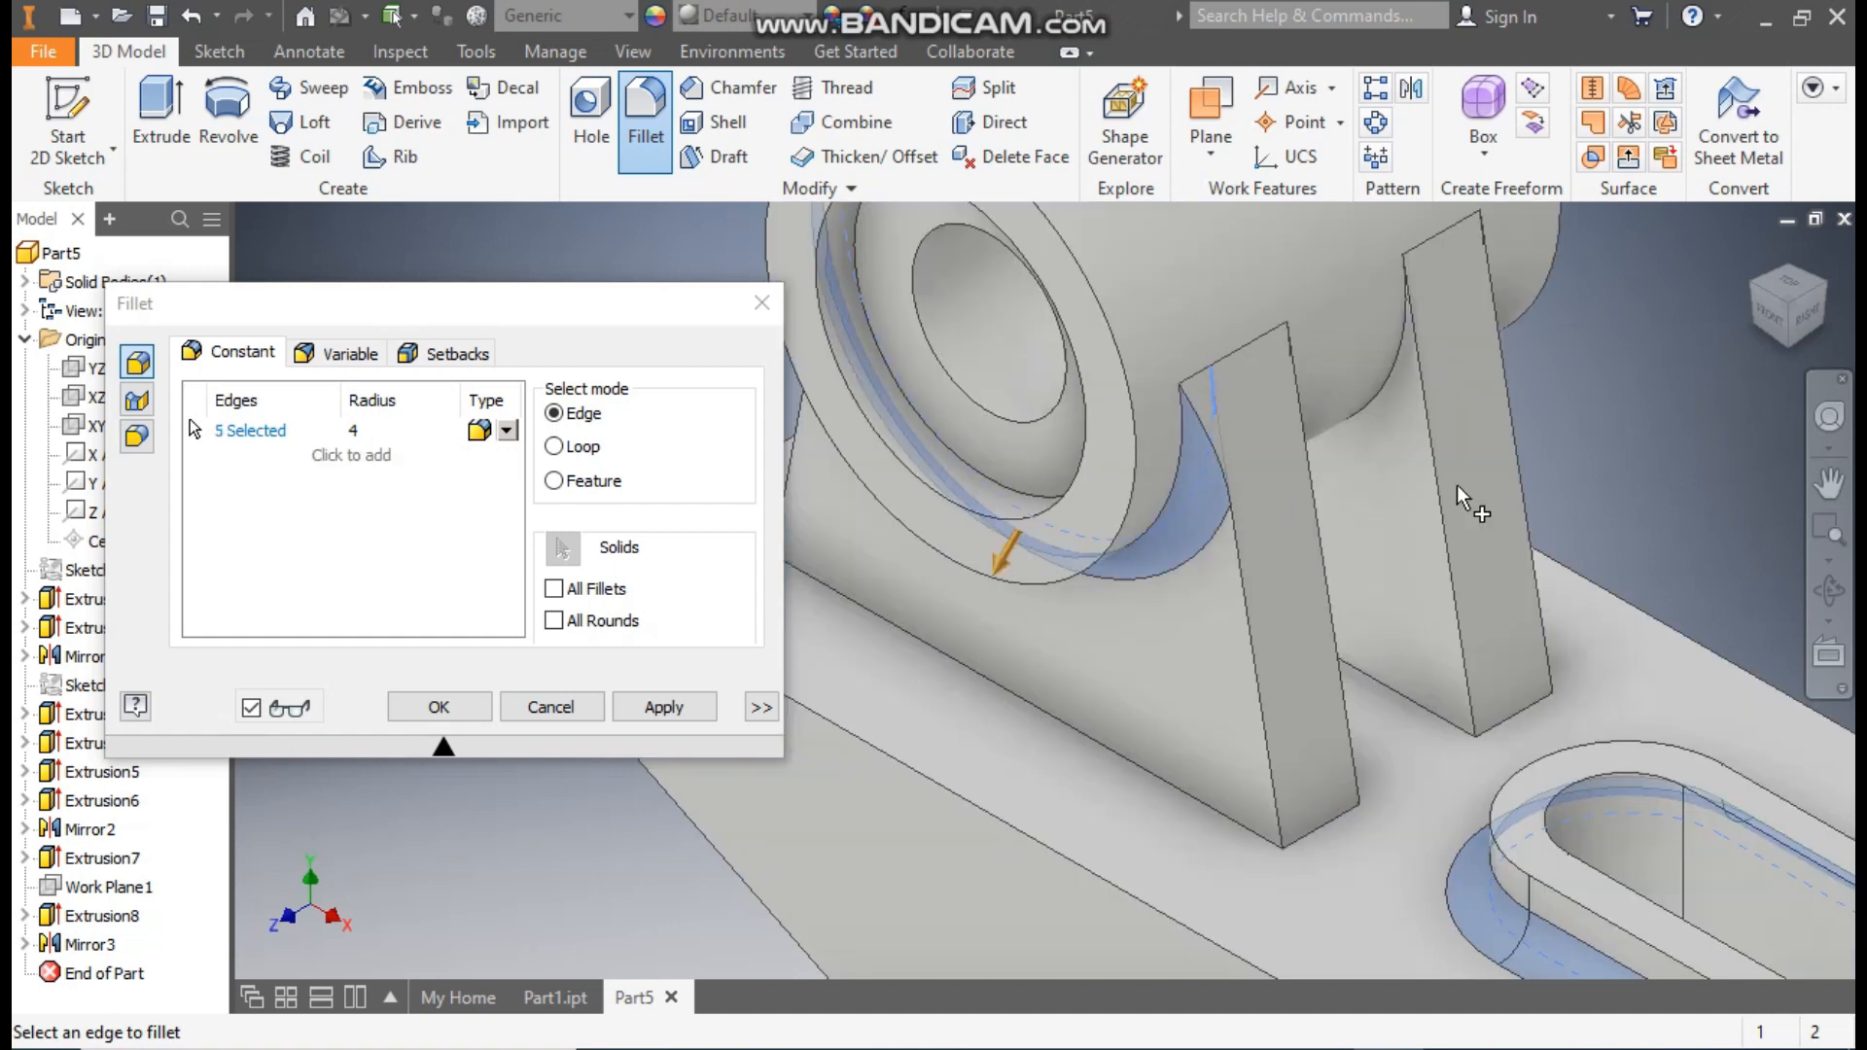
{"action": "left_click", "coordinate": [1846, 309]}
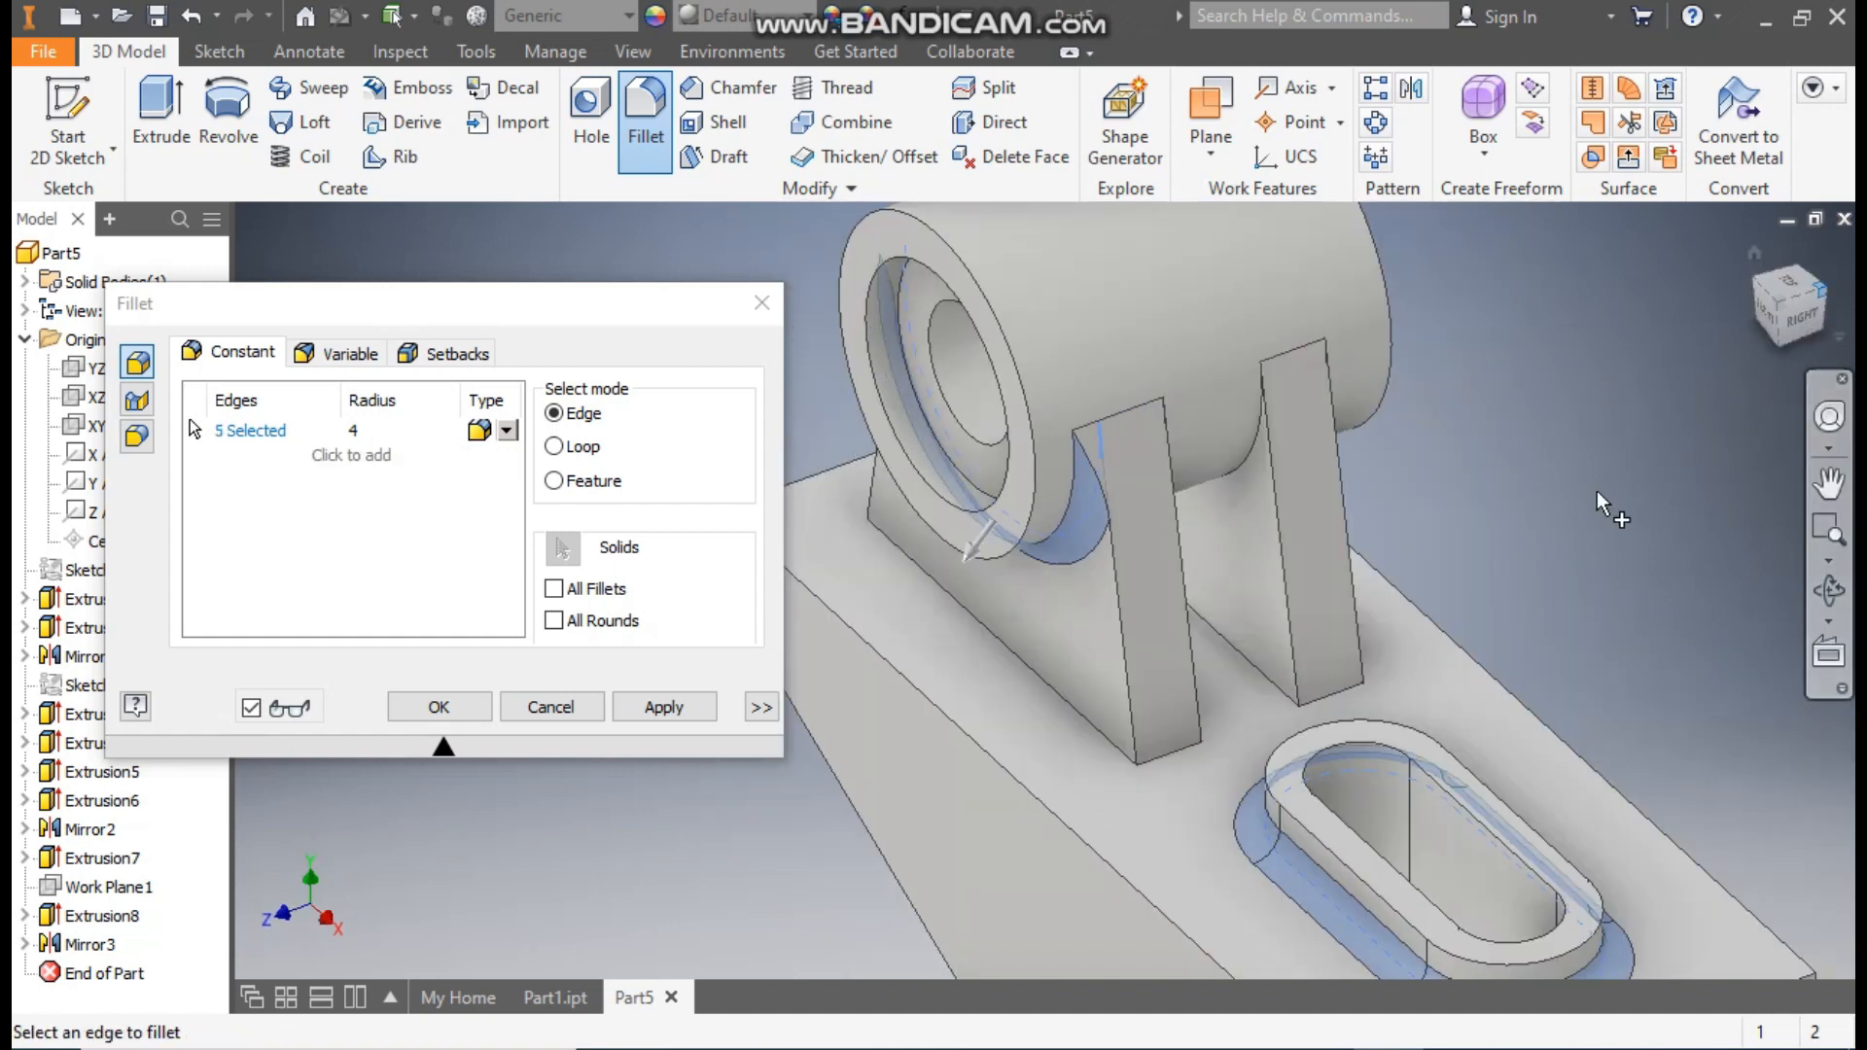
{"action": "left_click", "coordinate": [1070, 509]}
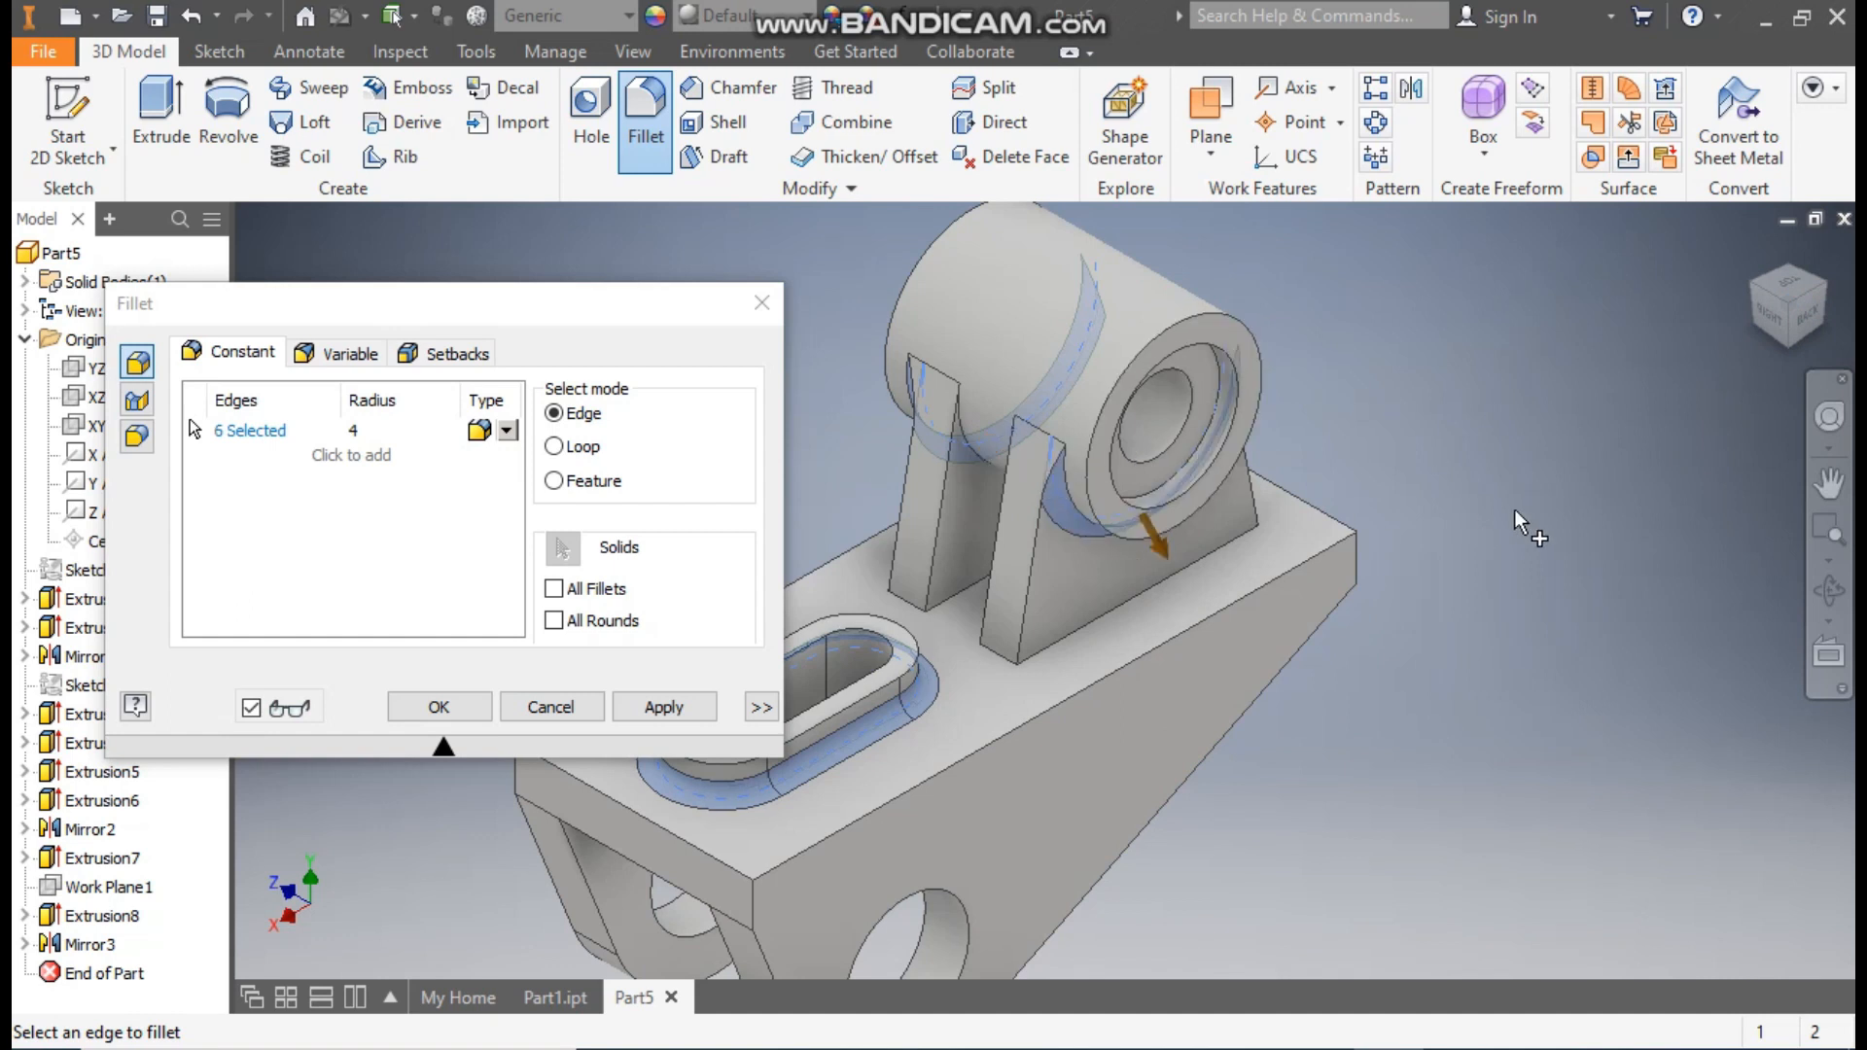
Add the outer bottom edges of both supports along the base plate and complete the 4 mm fillet.
{"action": "left_click", "coordinate": [1214, 567]}
{"action": "left_click", "coordinate": [1755, 296]}
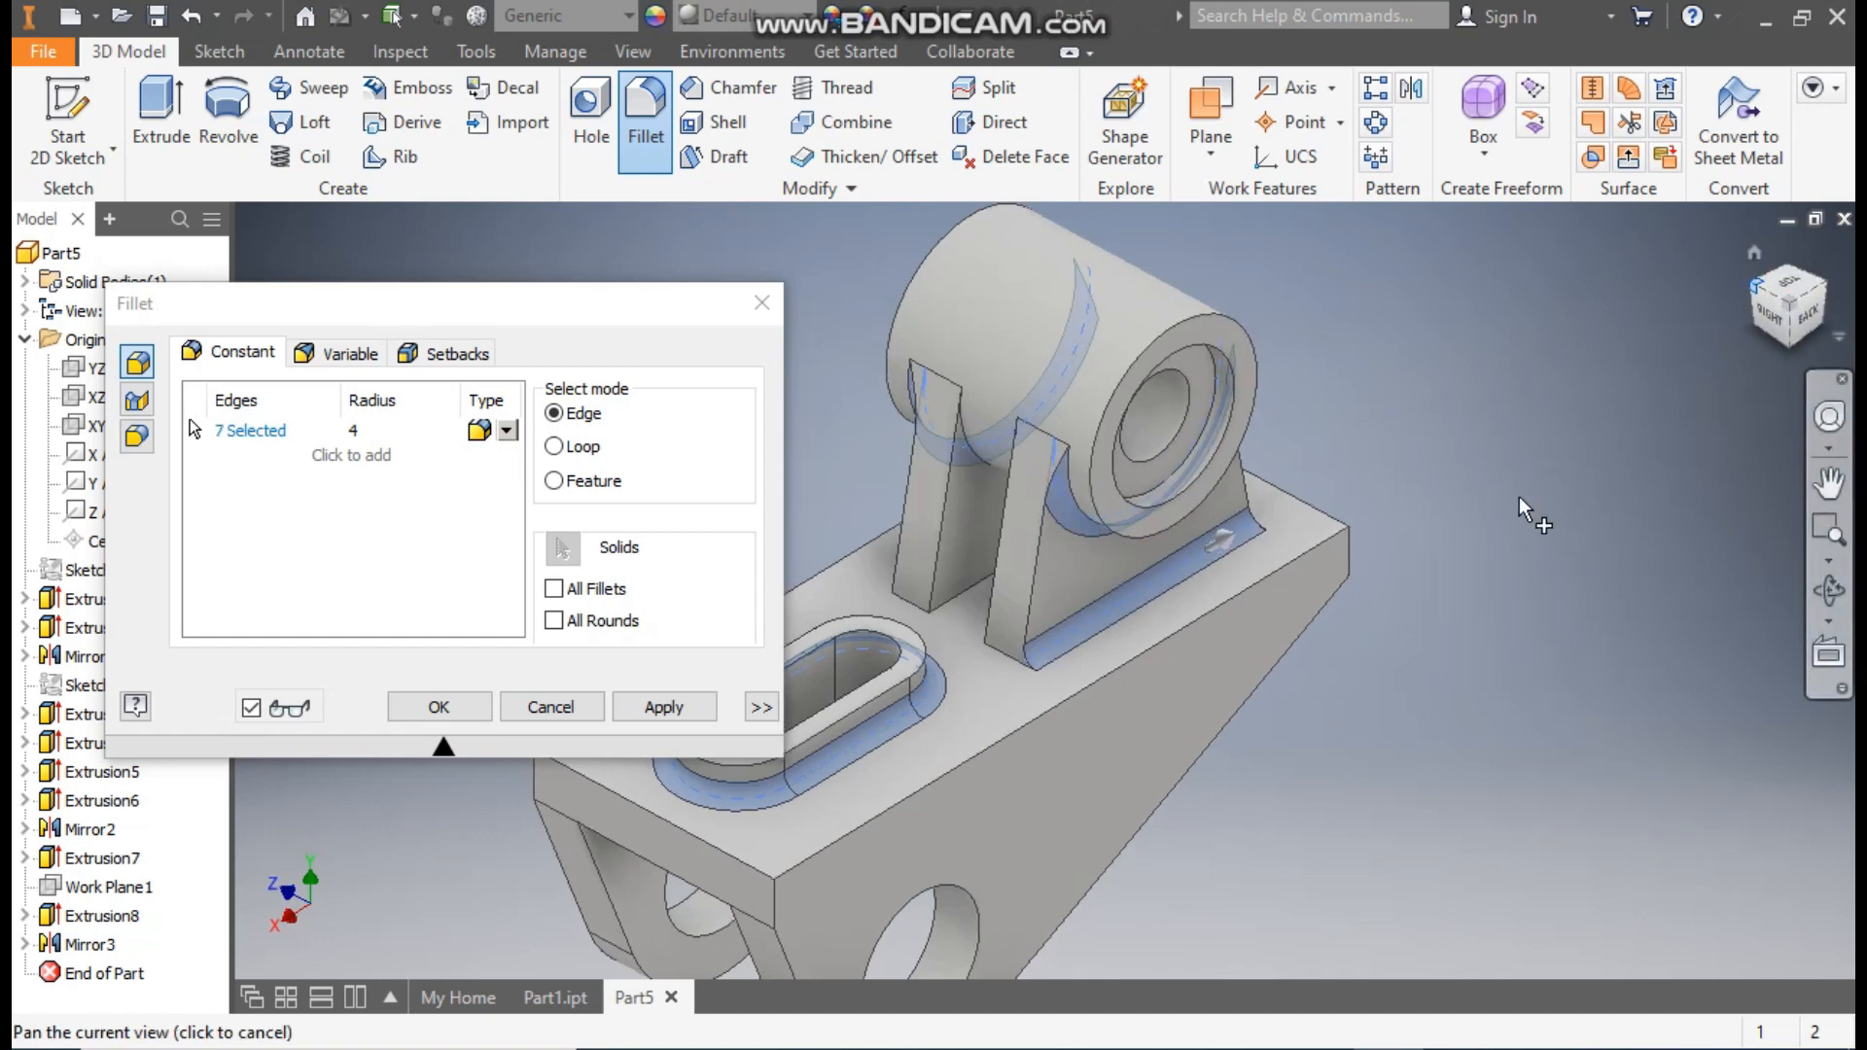
{"action": "scroll", "coordinate": [935, 583], "scroll_direction": "up", "scroll_amount": 3}
{"action": "left_click", "coordinate": [997, 613]}
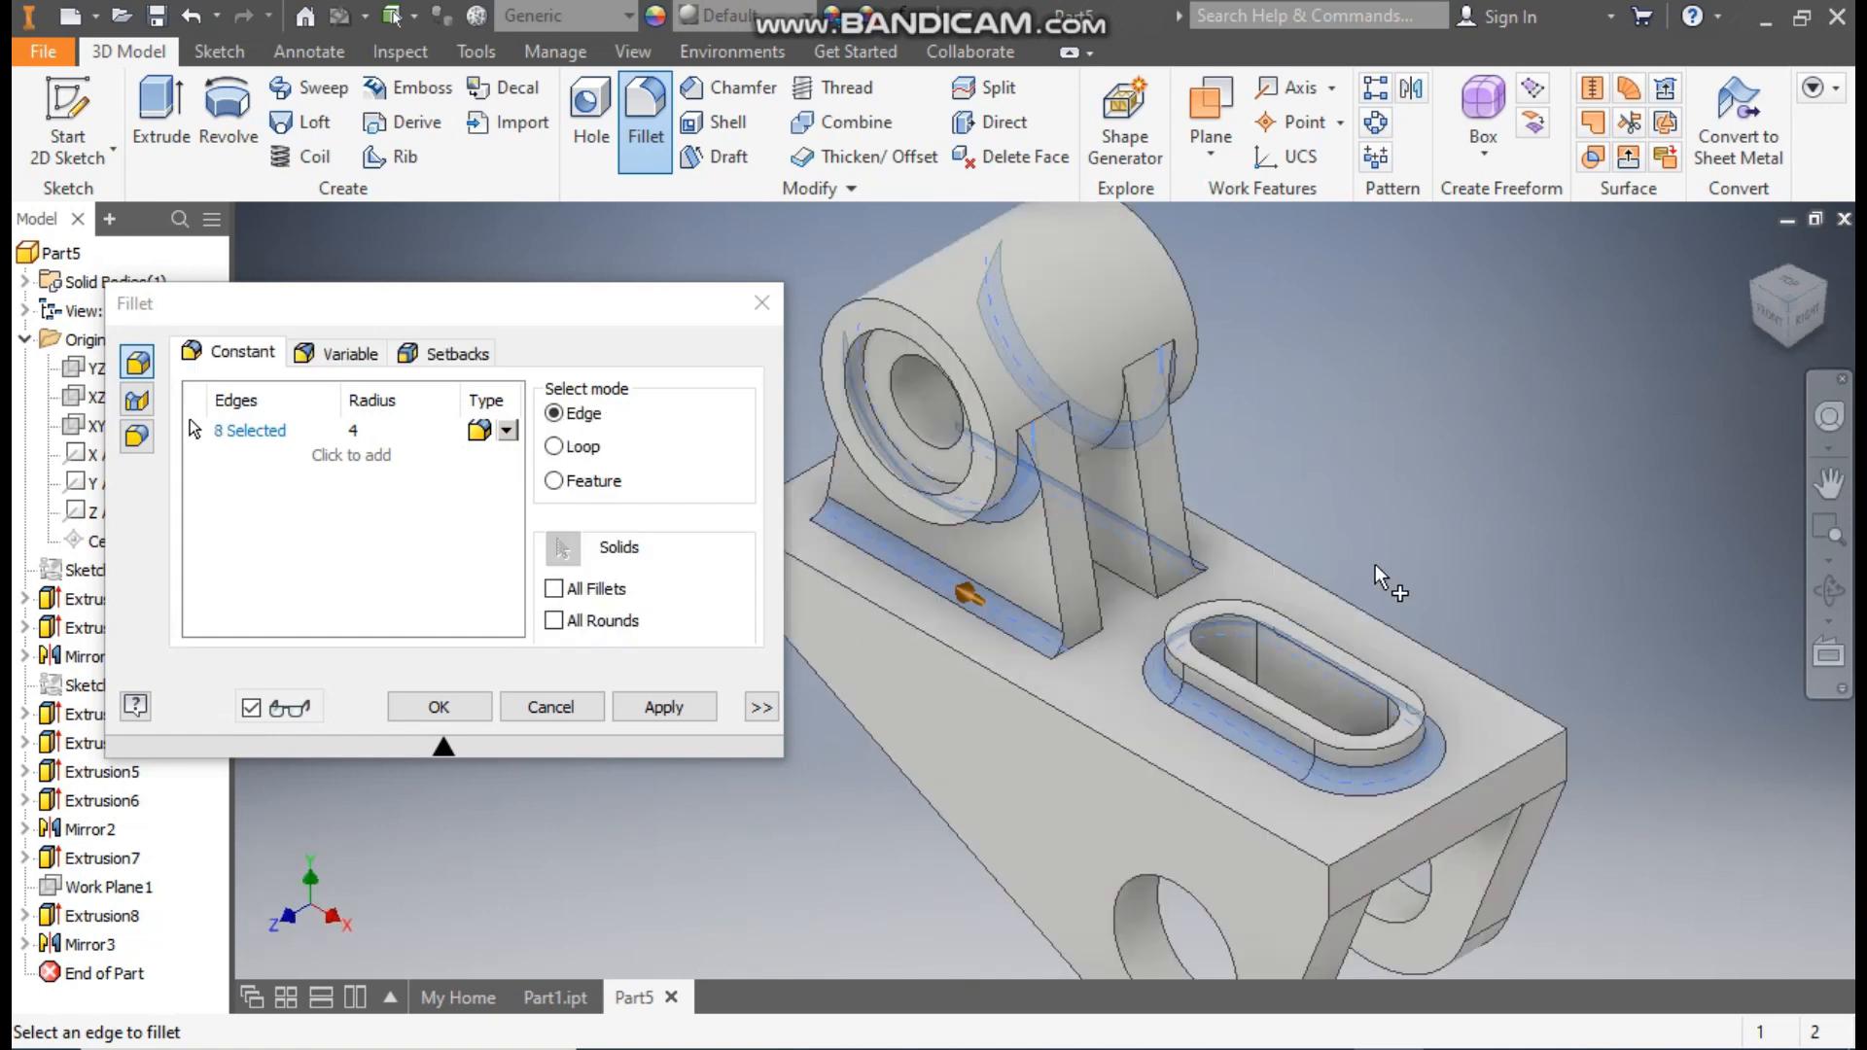
{"action": "scroll", "coordinate": [1303, 632], "scroll_direction": "down", "scroll_amount": 3}
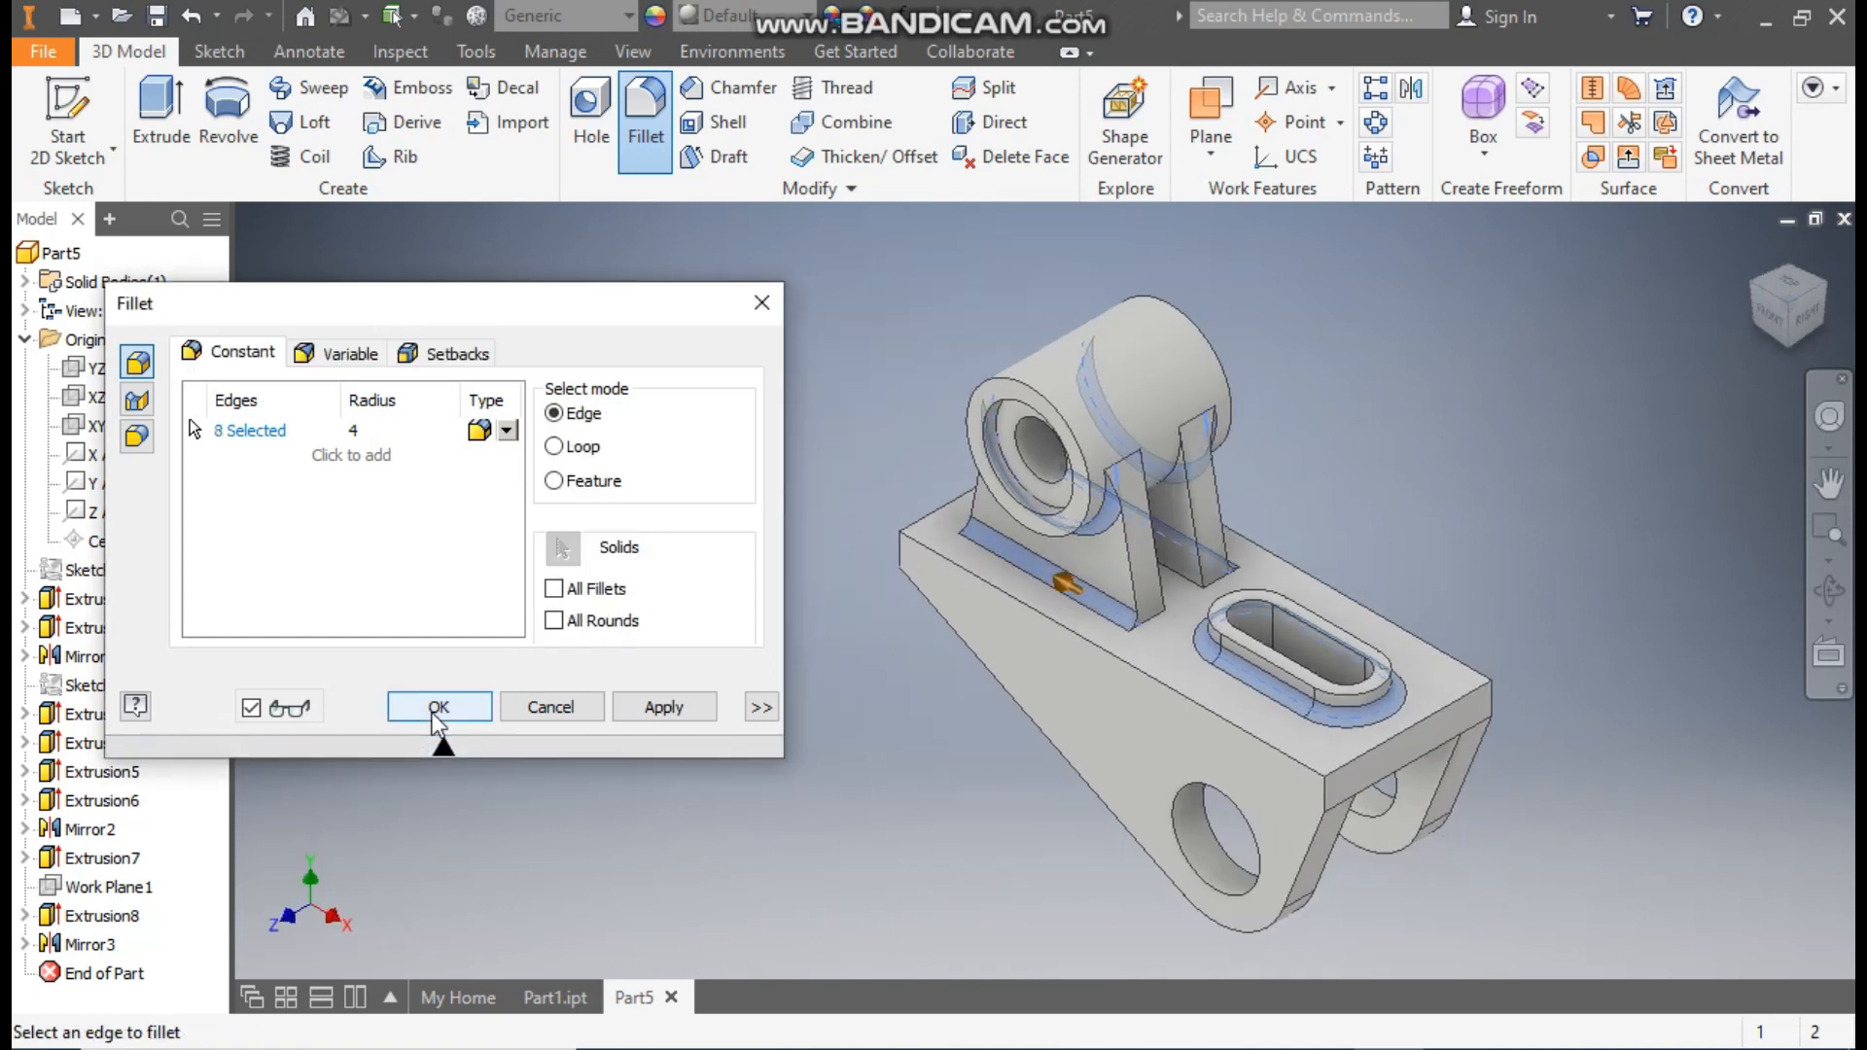
{"action": "left_click", "coordinate": [438, 708]}
Check the reference Part1.ipt and give the new part the Light Red appearance from the Inventor Material Library.
{"action": "left_click", "coordinate": [537, 994]}
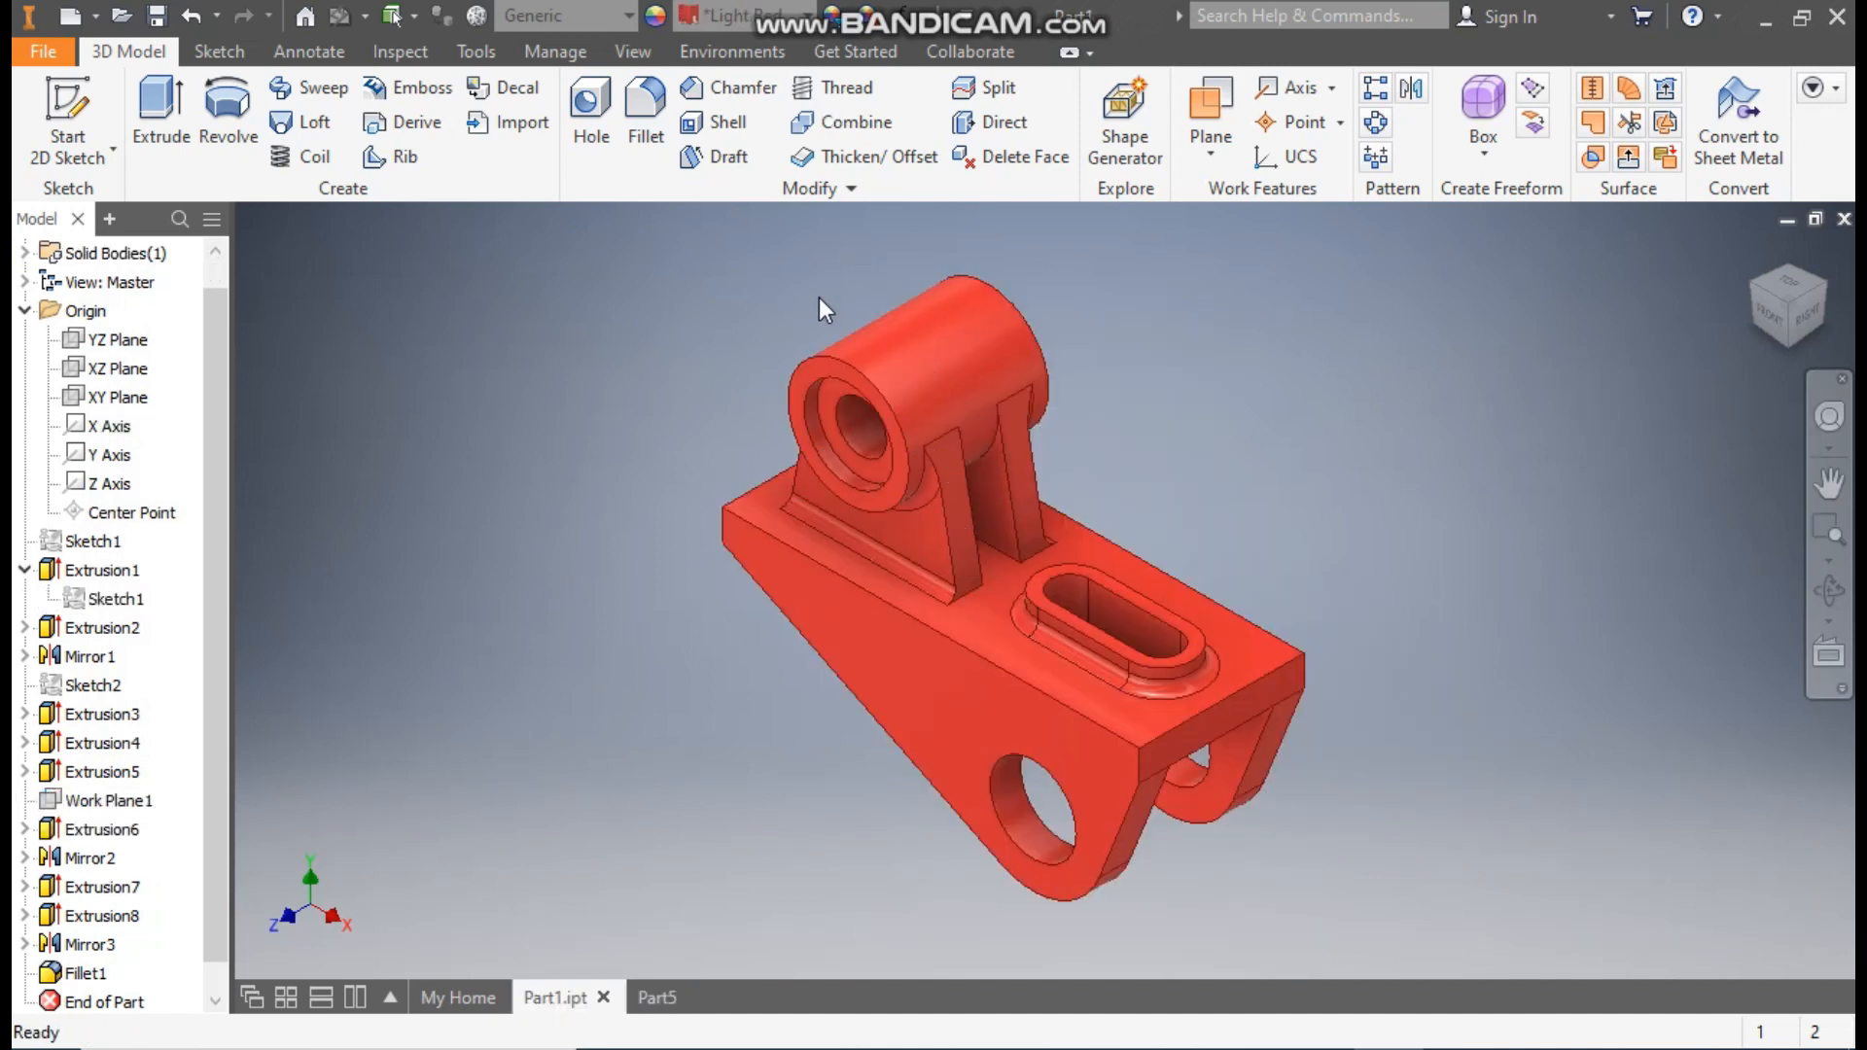
{"action": "left_click", "coordinate": [665, 1009]}
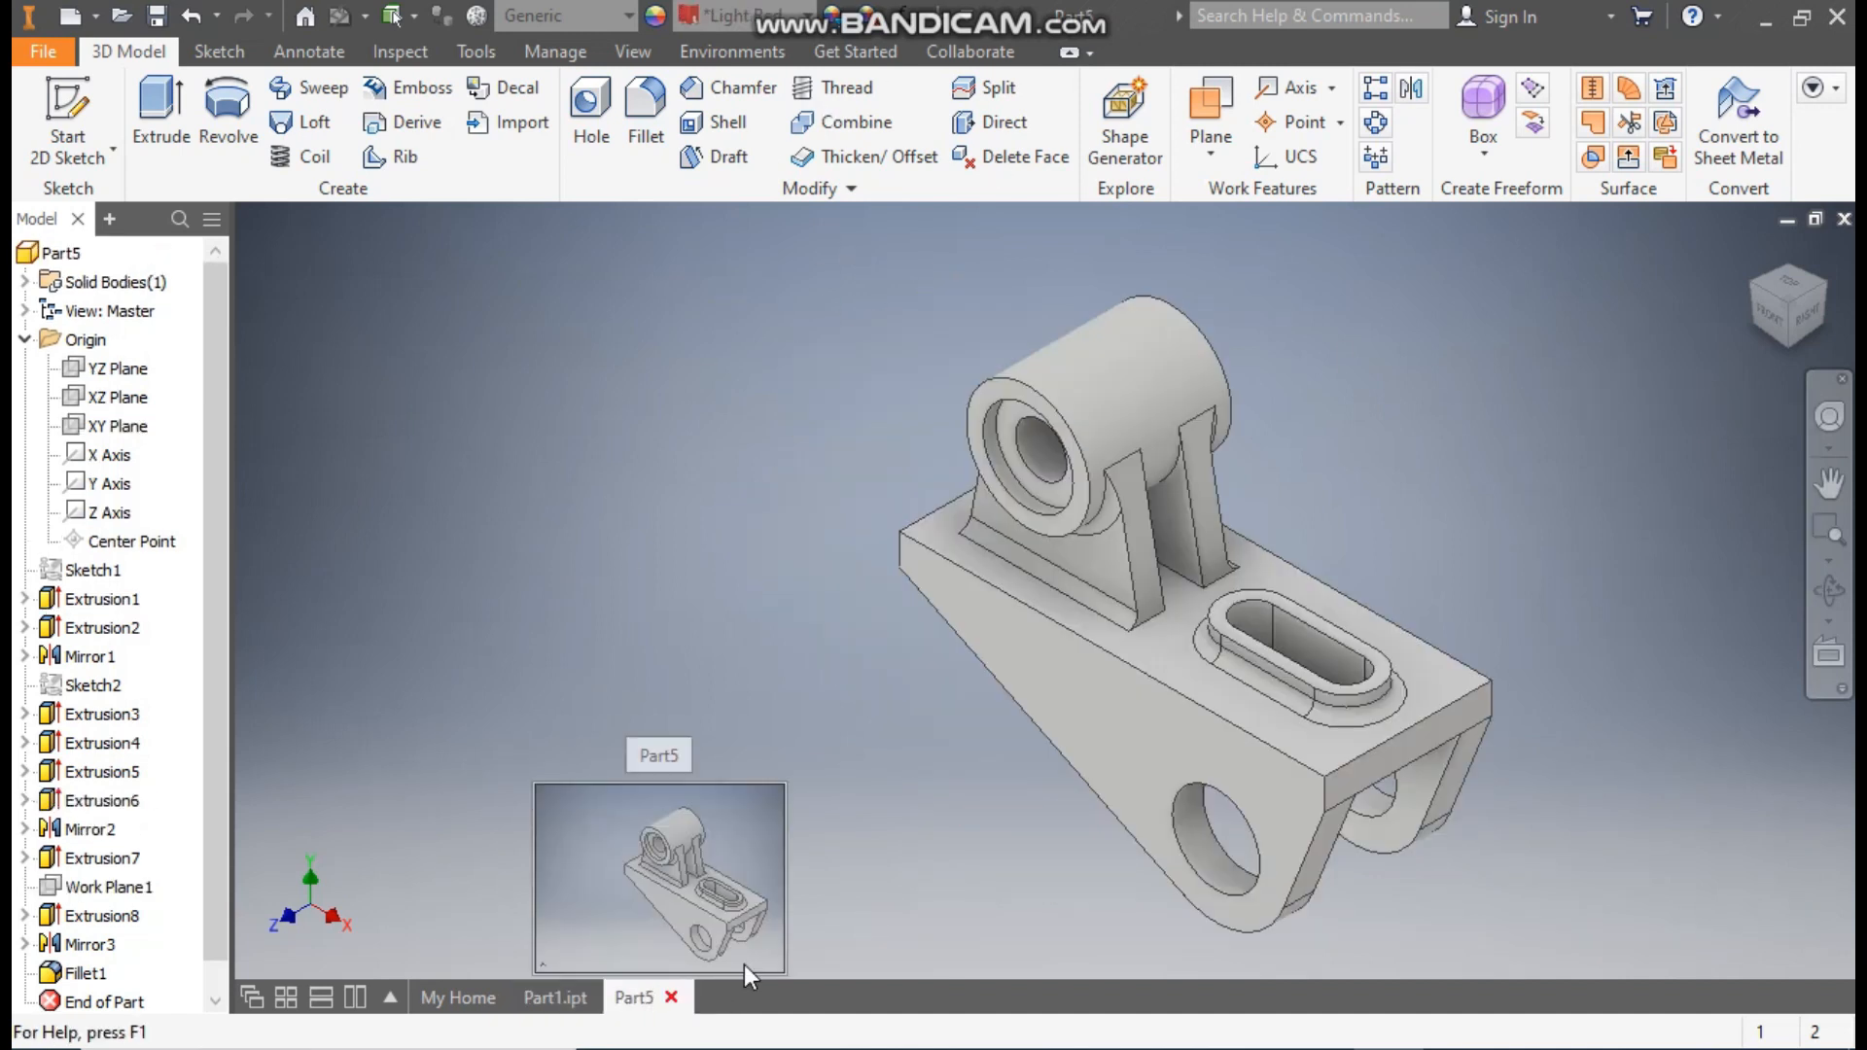
{"action": "left_click", "coordinate": [739, 15]}
{"action": "scroll", "coordinate": [793, 468], "scroll_direction": "down", "scroll_amount": 12}
{"action": "scroll", "coordinate": [792, 469], "scroll_direction": "up", "scroll_amount": 1}
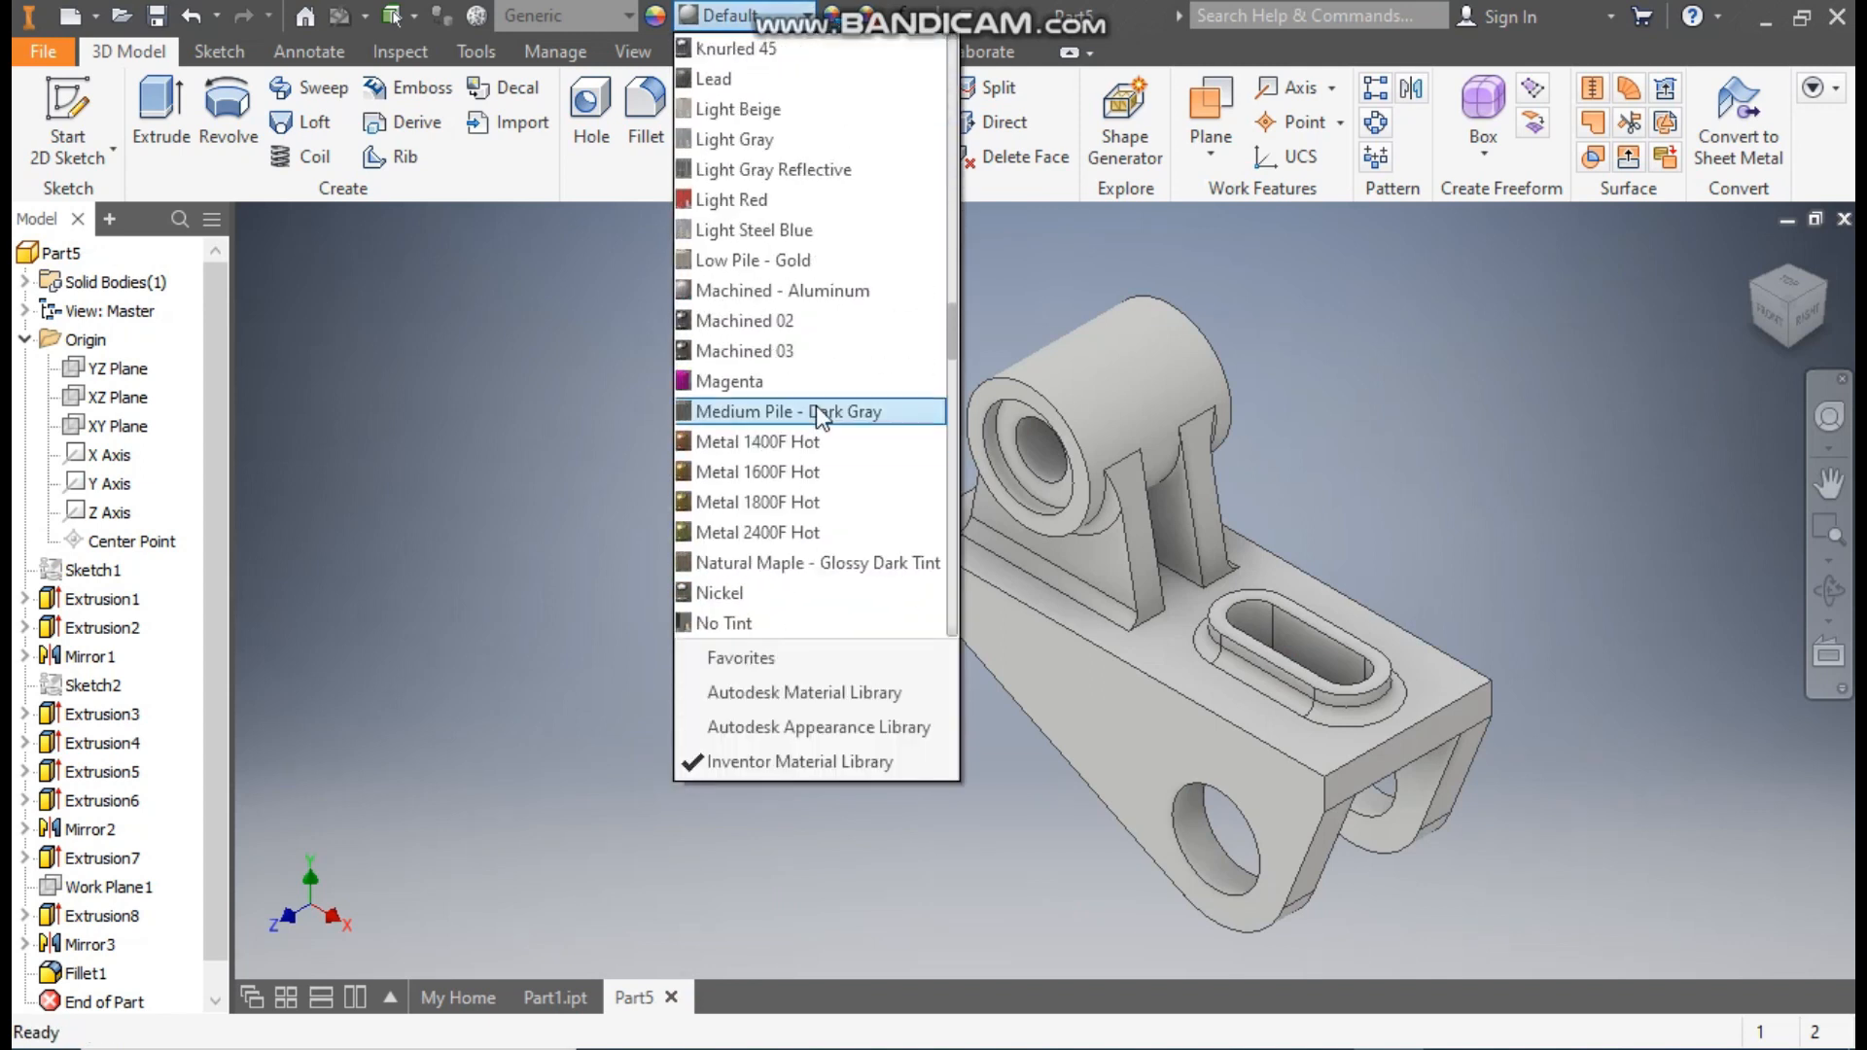
{"action": "left_click", "coordinate": [736, 201]}
{"action": "middle_click_drag", "start_coordinate": [1299, 685], "coordinate": [1183, 672]}
{"action": "scroll", "coordinate": [1185, 656], "scroll_direction": "down", "scroll_amount": 1}
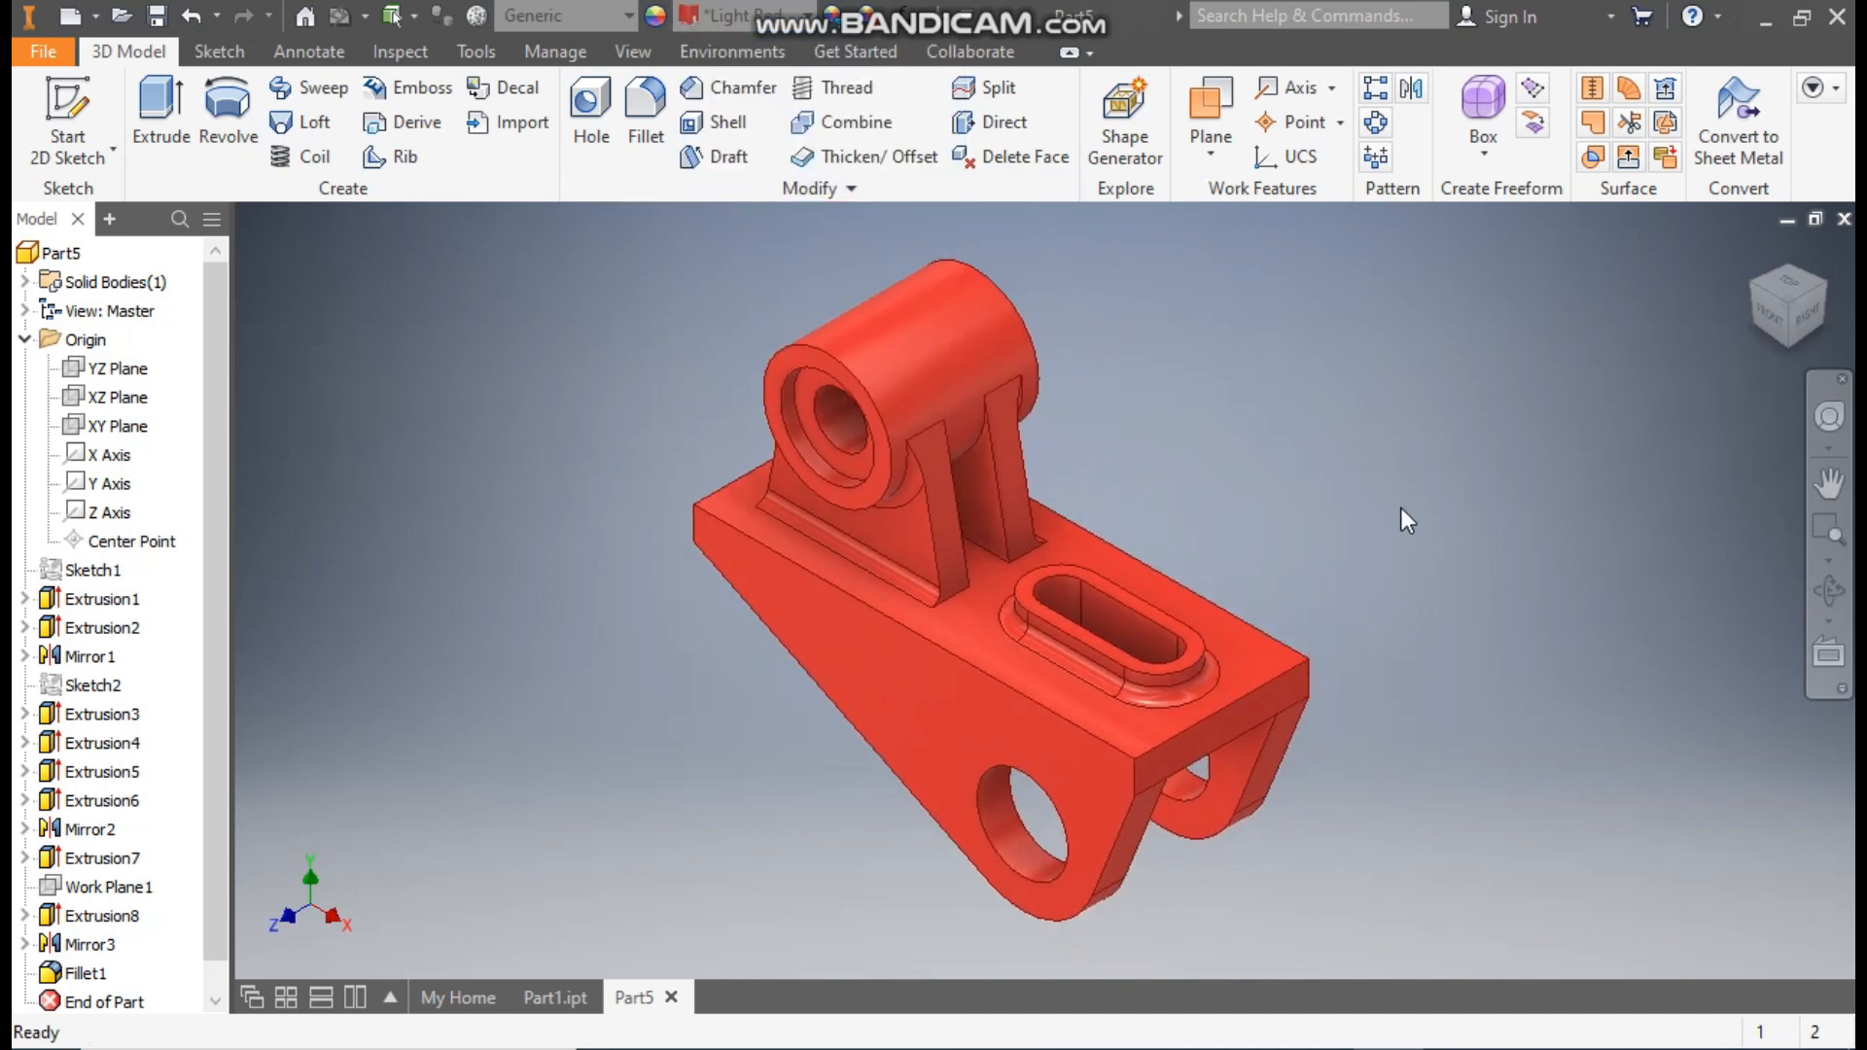